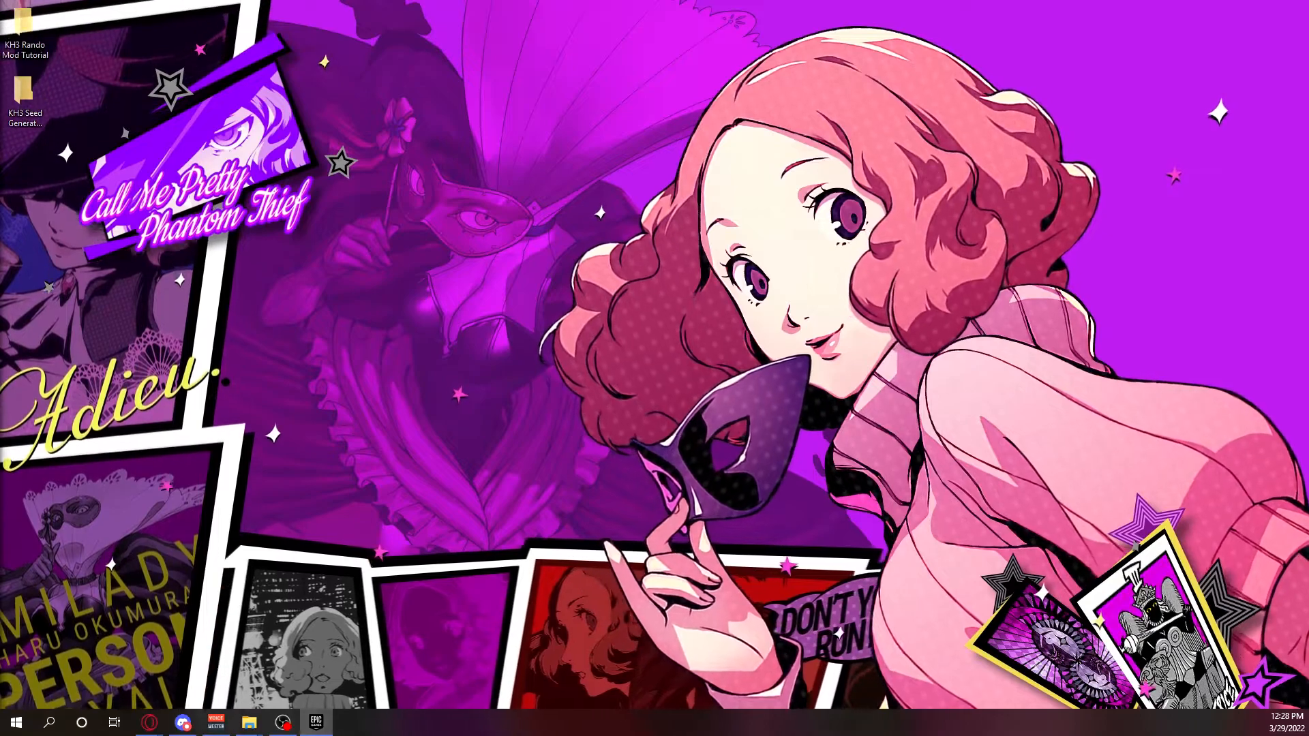
Bring up the Epic Games Launcher, look at the KINGDOM HEARTS III launch entry, and minimize the launcher.
left_click(315, 722)
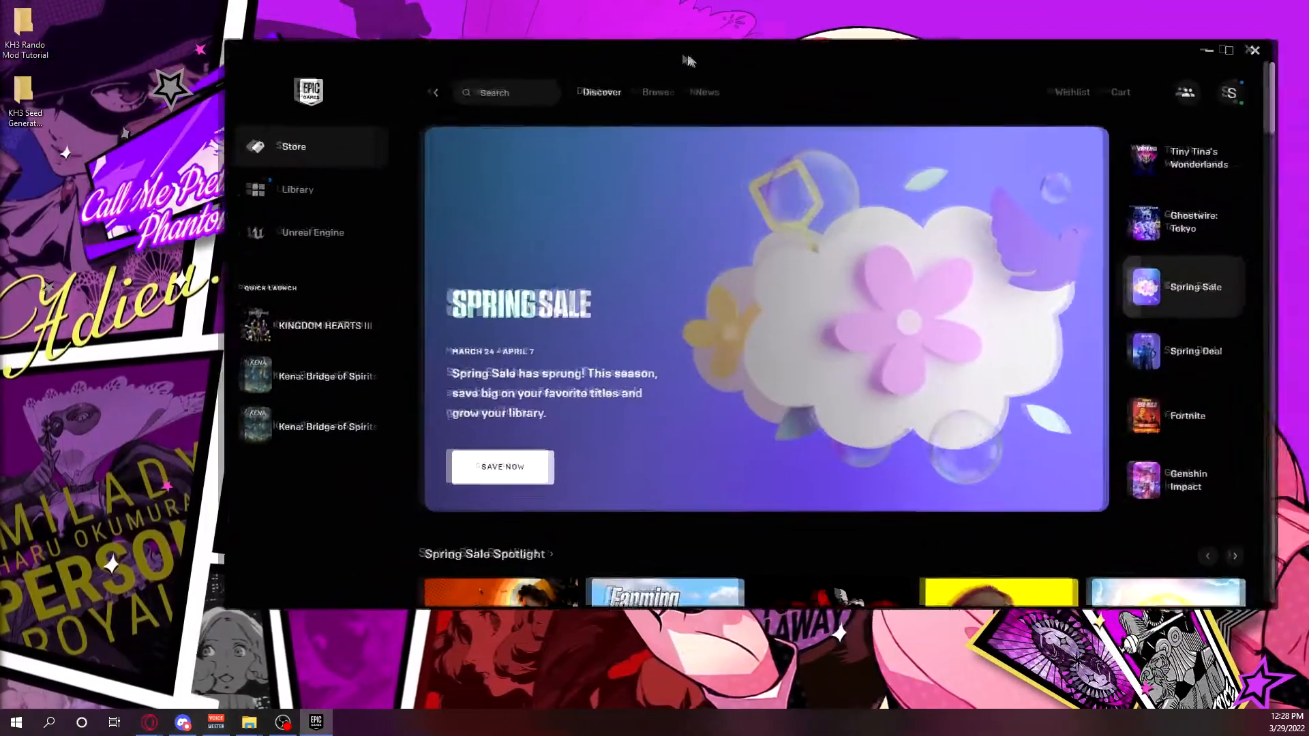
left_click_drag(690, 61, 667, 52)
mouse_move(259, 318)
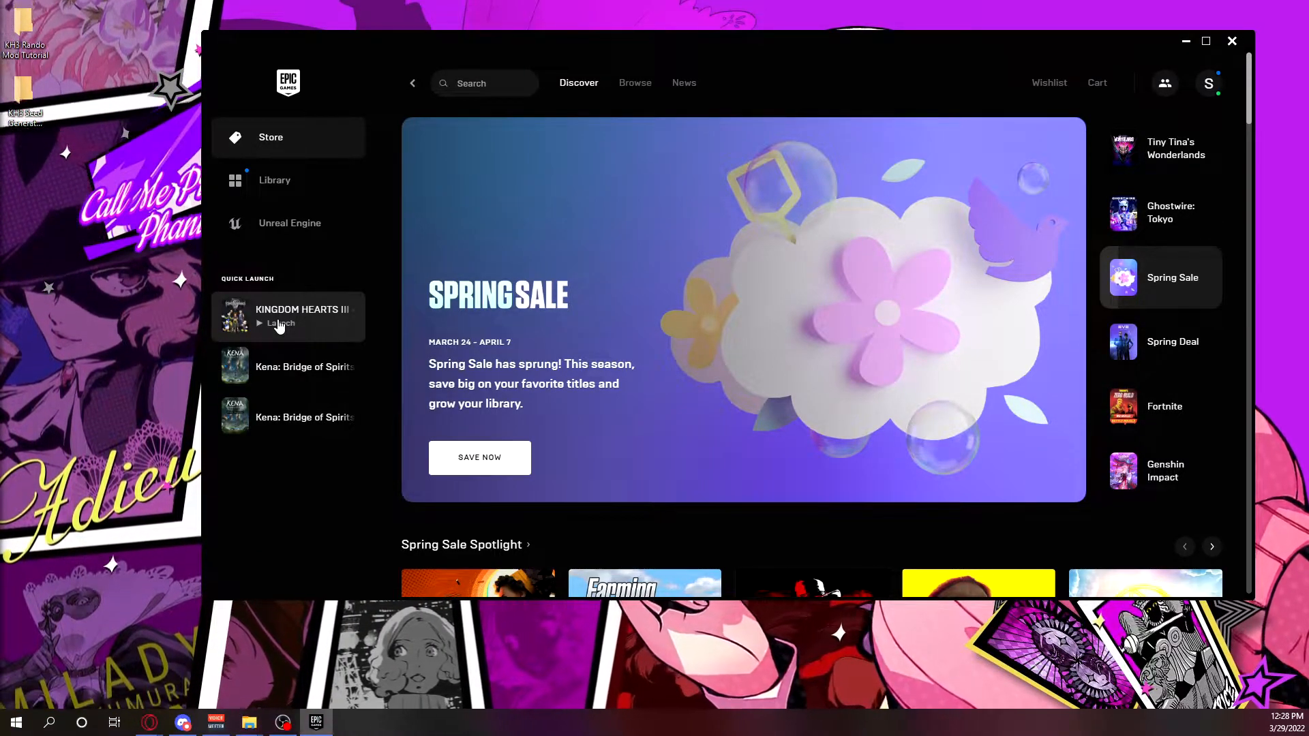
left_click(1186, 41)
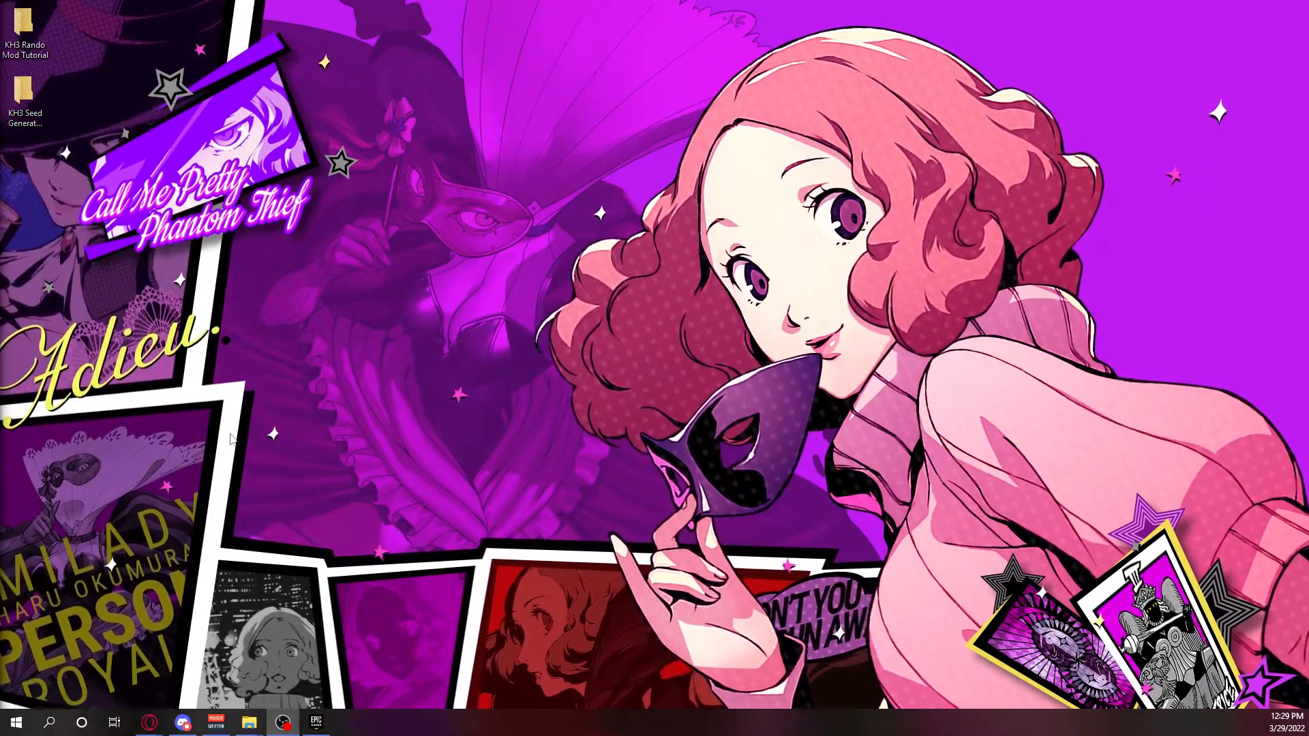
Open the Documents folder and go into KINGDOM HEARTS III > Epic Games Store.
left_click(60, 724)
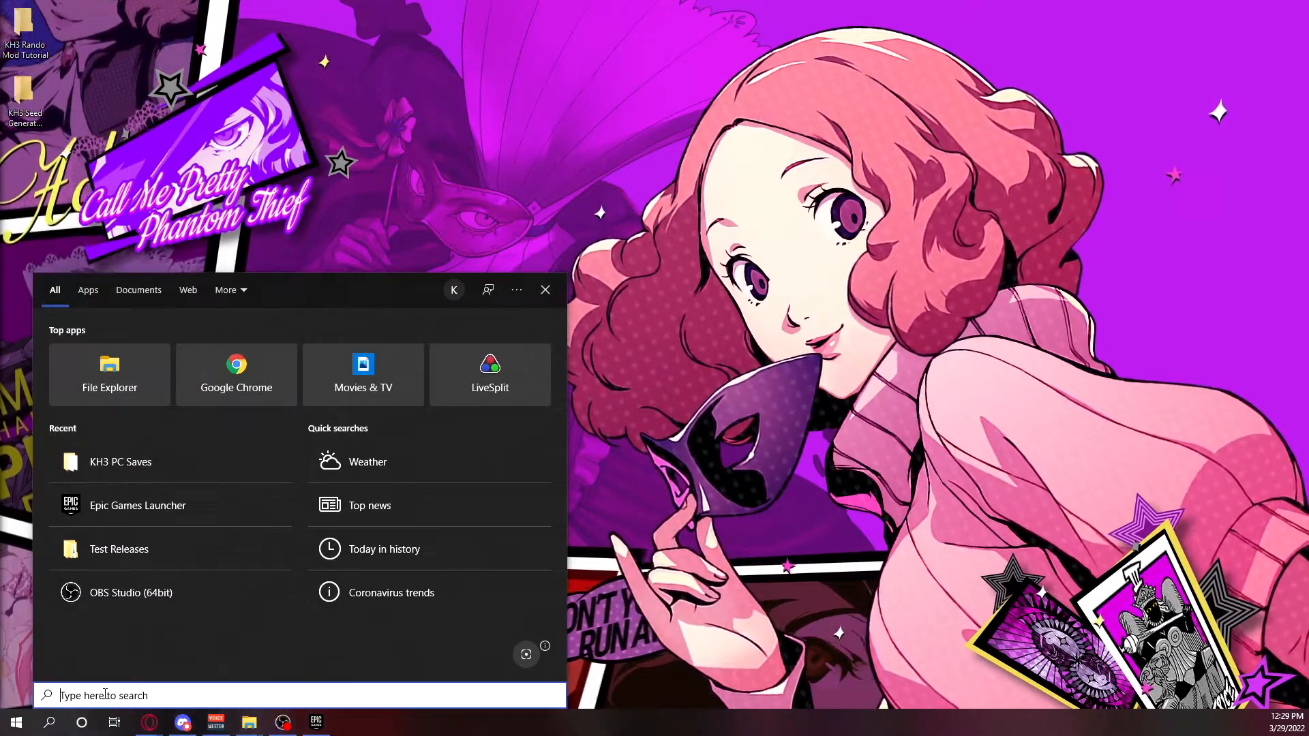
type("documn")
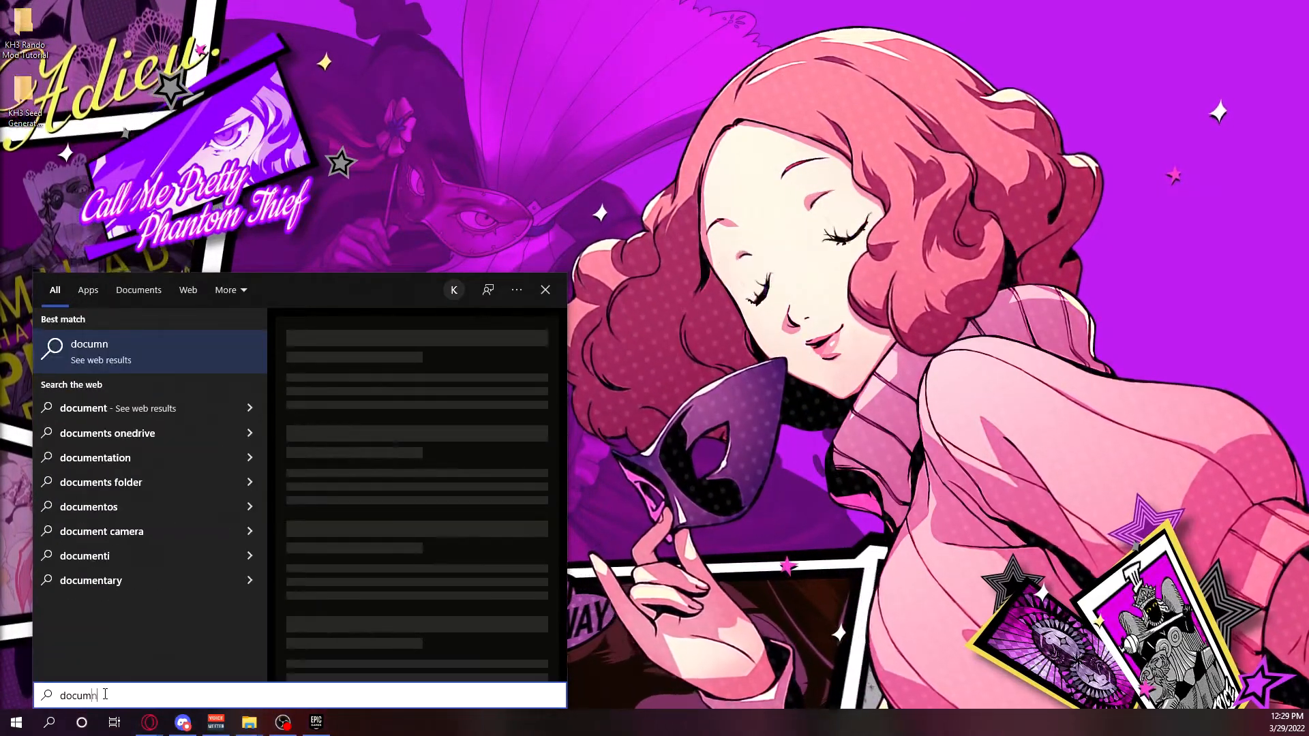
key("BackSpace")
key("Return")
type("king")
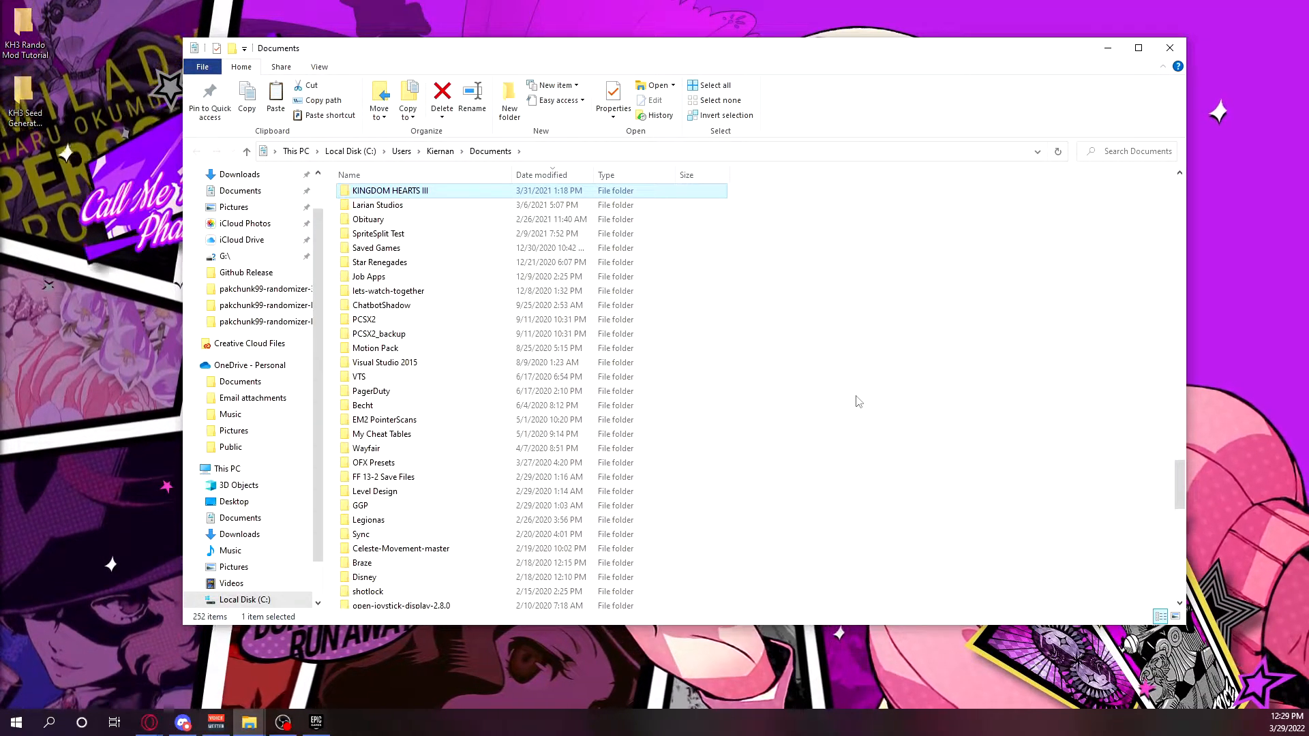
double_click(551, 196)
double_click(551, 196)
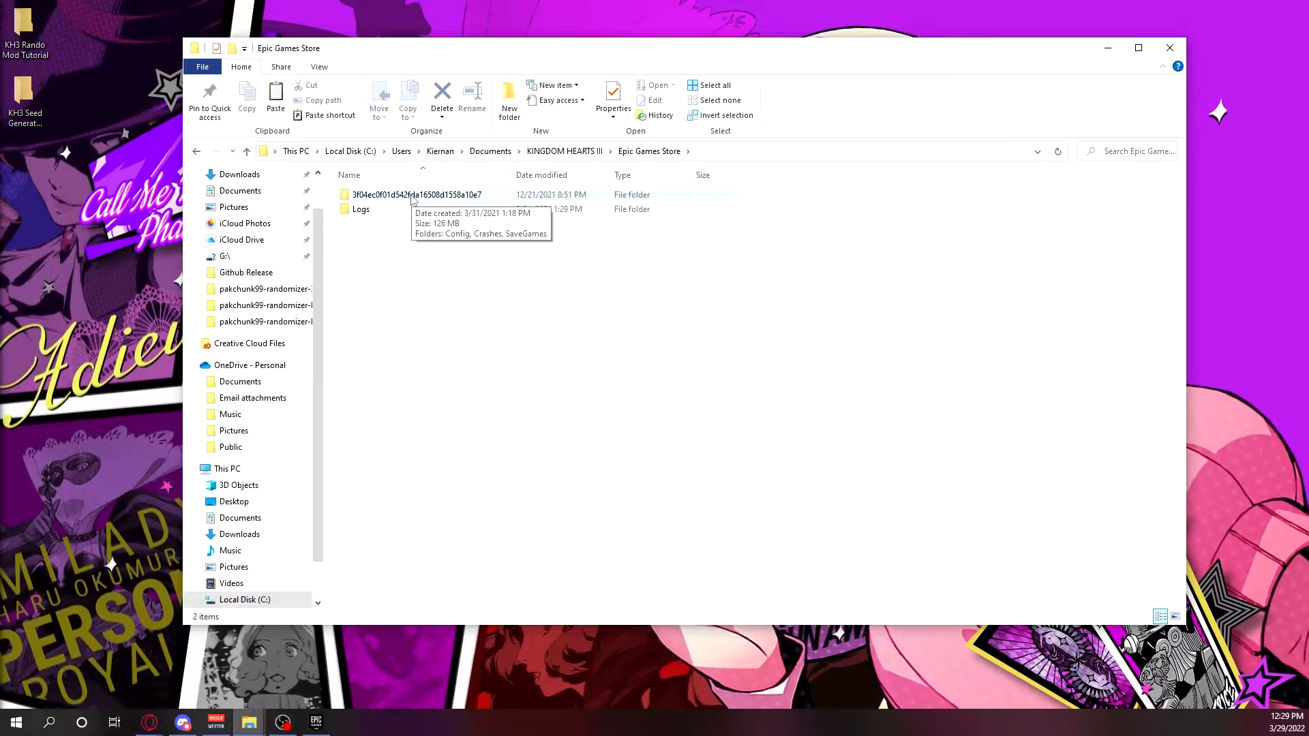
Go into the account-ID folder's SaveGames folder, check the contents of kh3sv2, and copy the kh3sv2 folder.
double_click(412, 198)
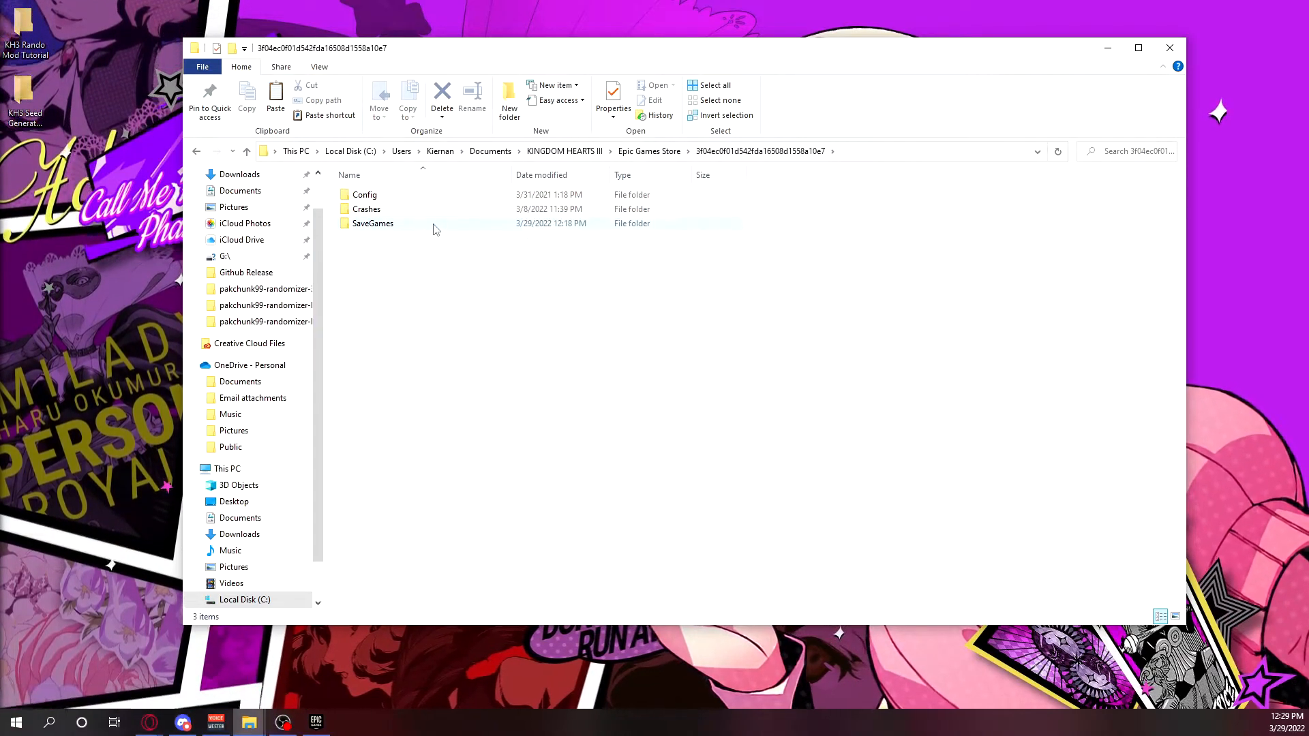
left_click(434, 225)
double_click(434, 225)
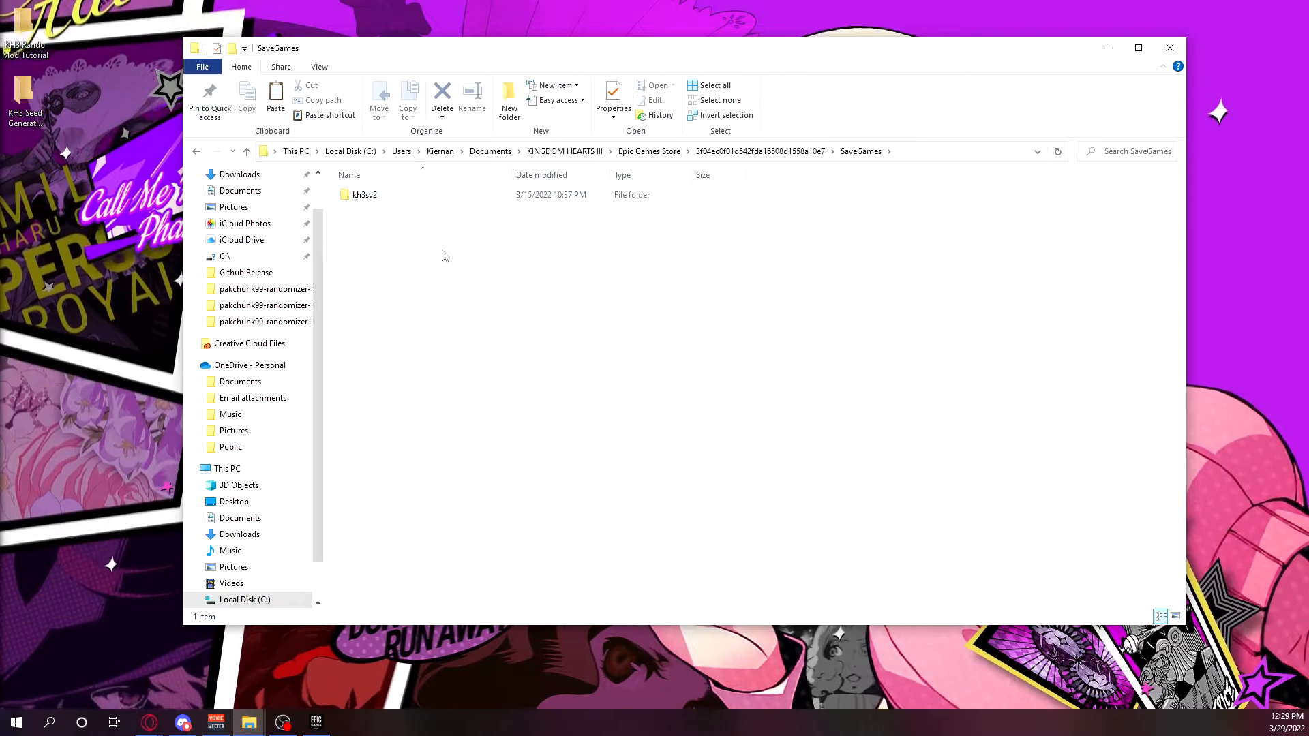
double_click(394, 198)
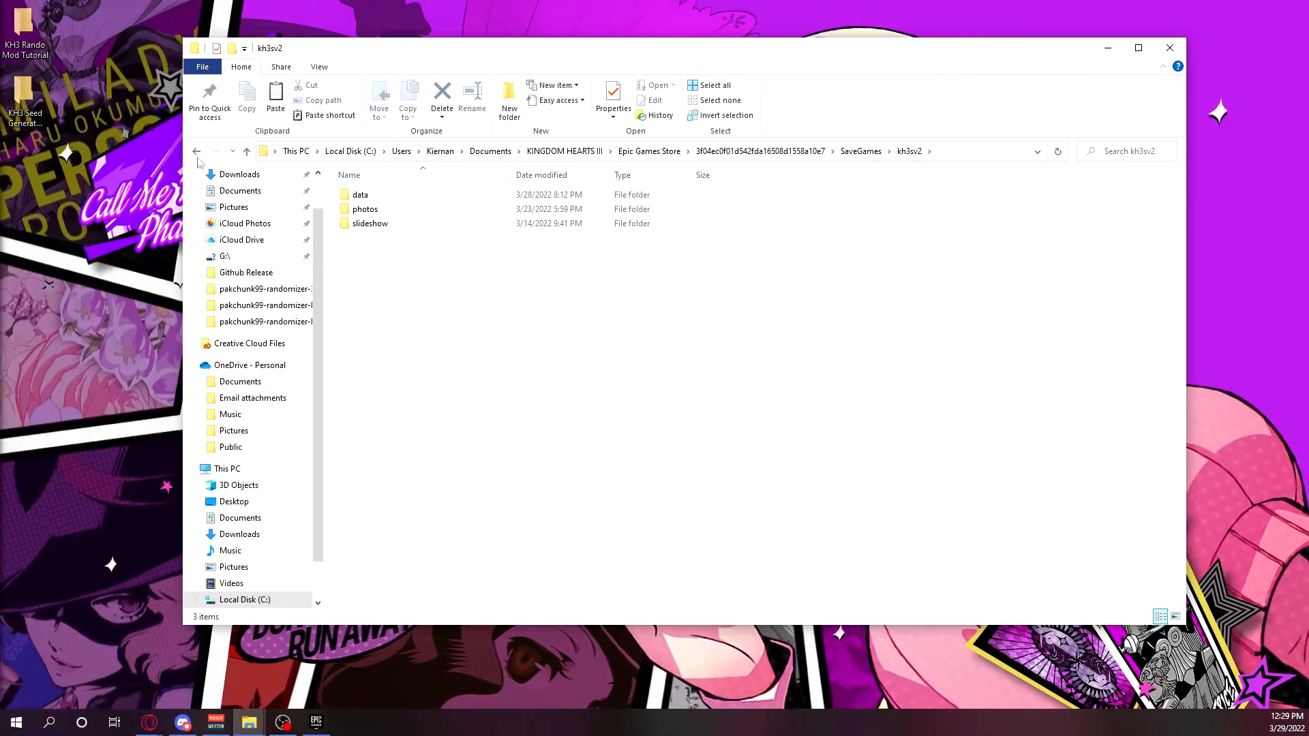
left_click(201, 153)
left_click_drag(484, 274, 368, 193)
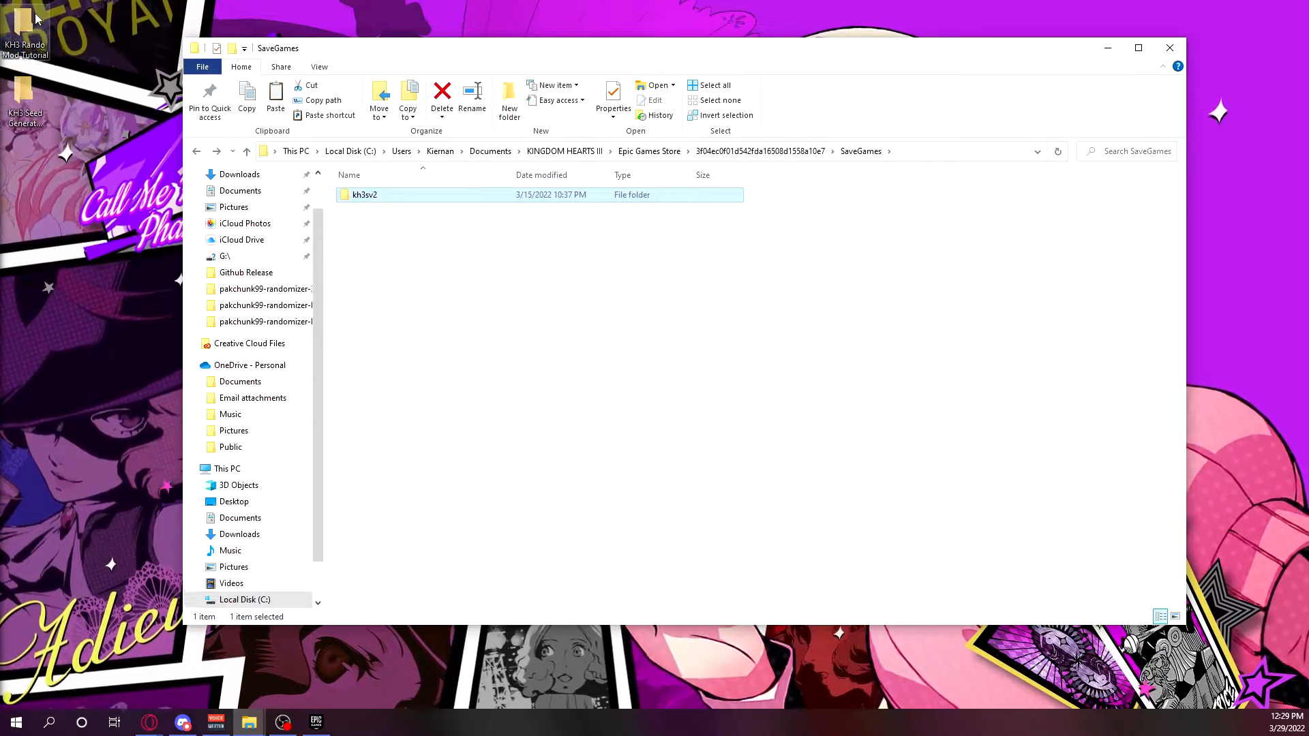
Create a folder named Save Backup inside the desktop folder KH3 Rando Mod Tutorial.
double_click(37, 34)
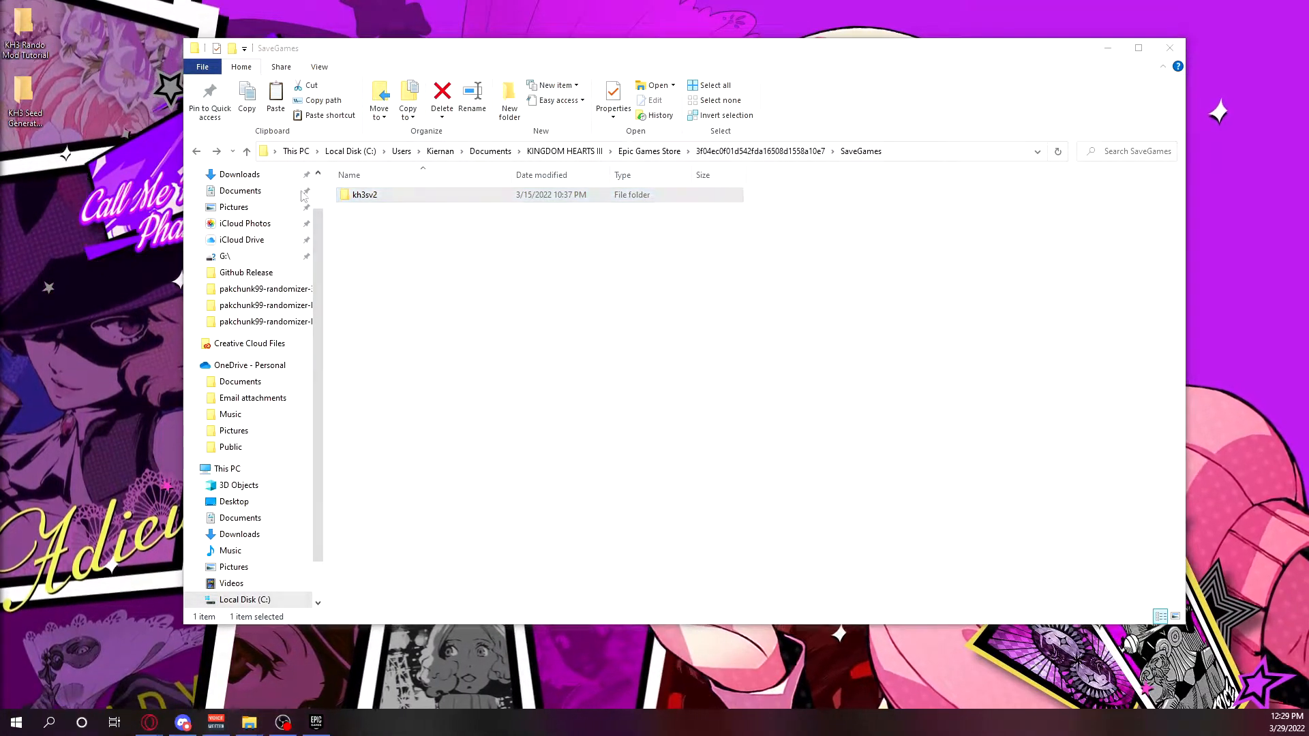
right_click(467, 277)
mouse_move(531, 534)
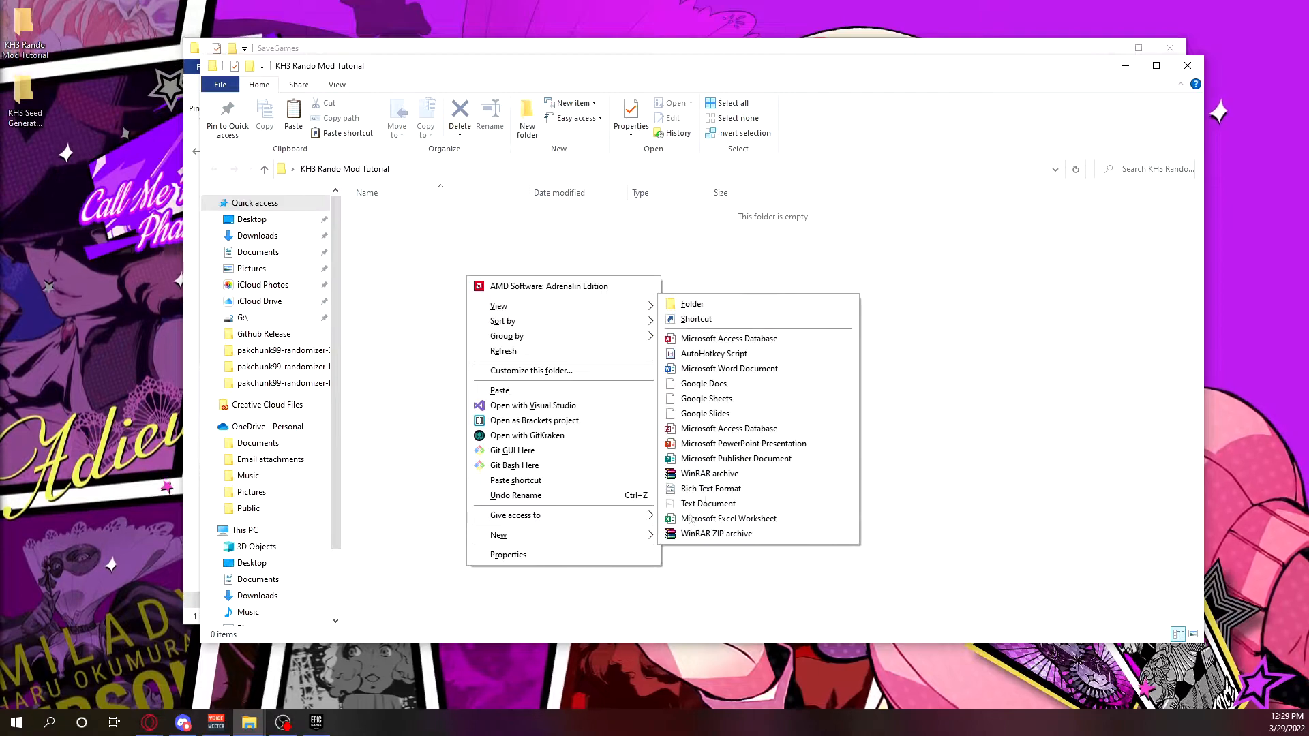
left_click(734, 305)
type("Save Backup")
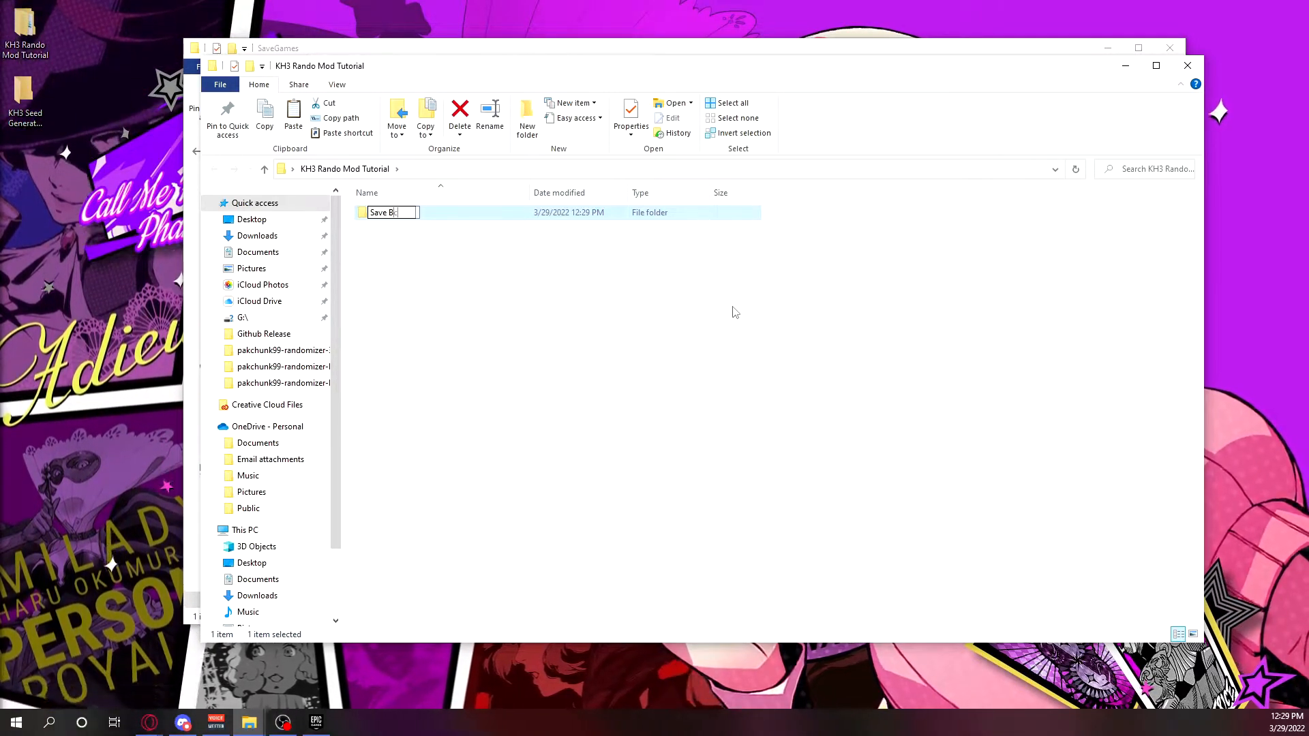
key("Return")
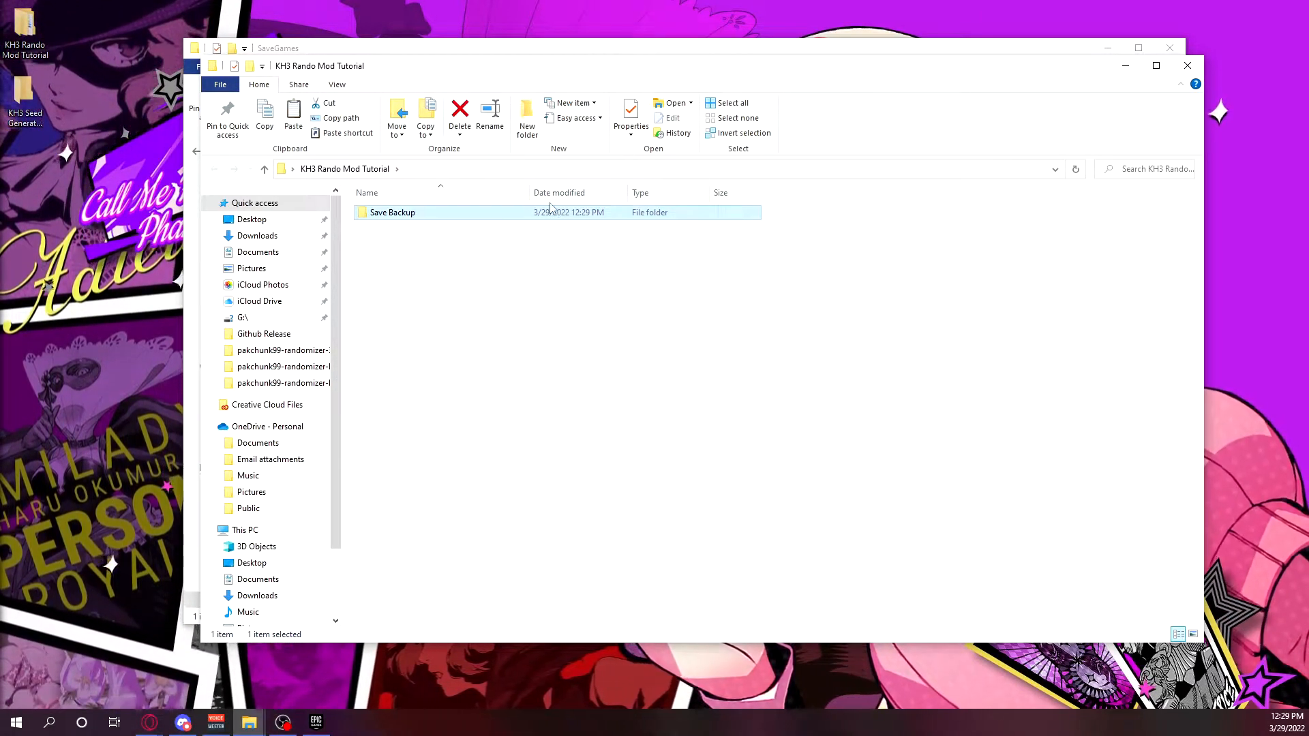
Paste the copied kh3sv2 folder into the Save Backup folder.
double_click(558, 213)
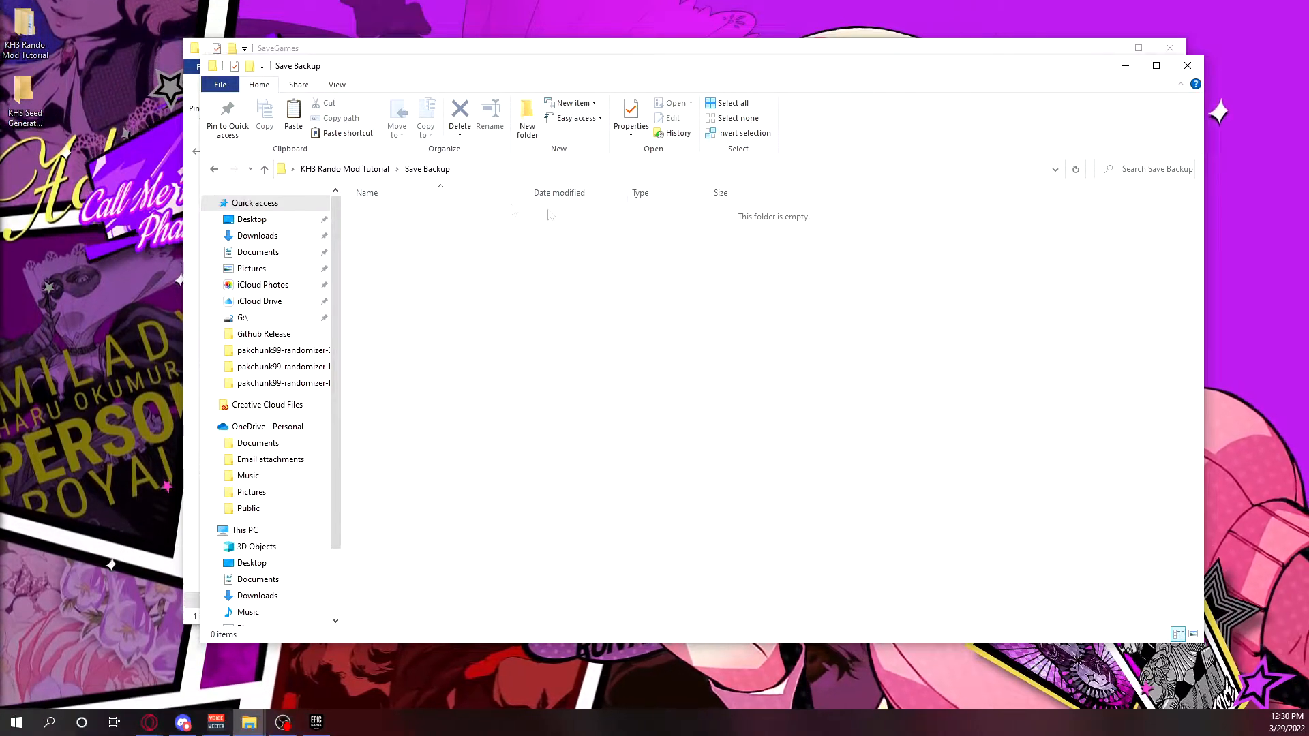
key("ctrl+v")
left_click(648, 323)
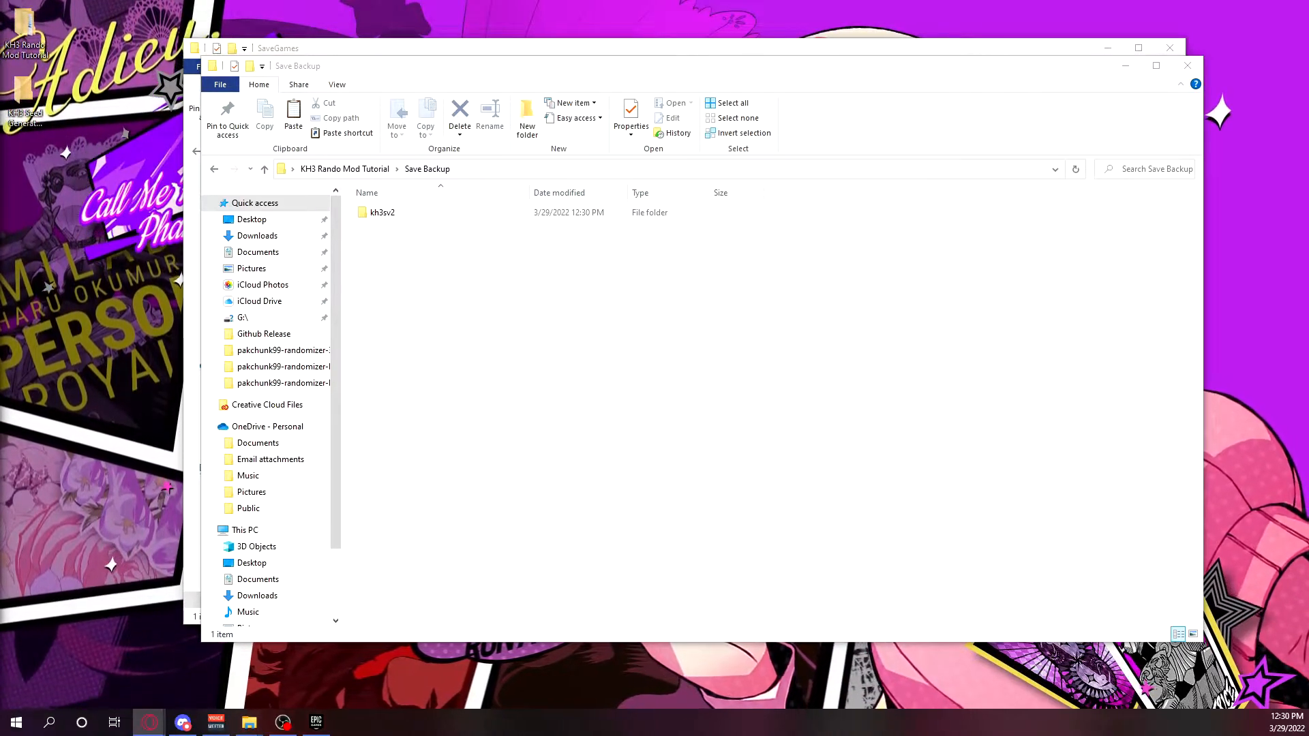
In the browser, open the releases of the KH3-Rando-GoA repository and download pakchunk99-GardenOfAssemblageRandomizer_99_P.pak from Release 1.0.4.
left_click_drag(802, 0, 695, 0)
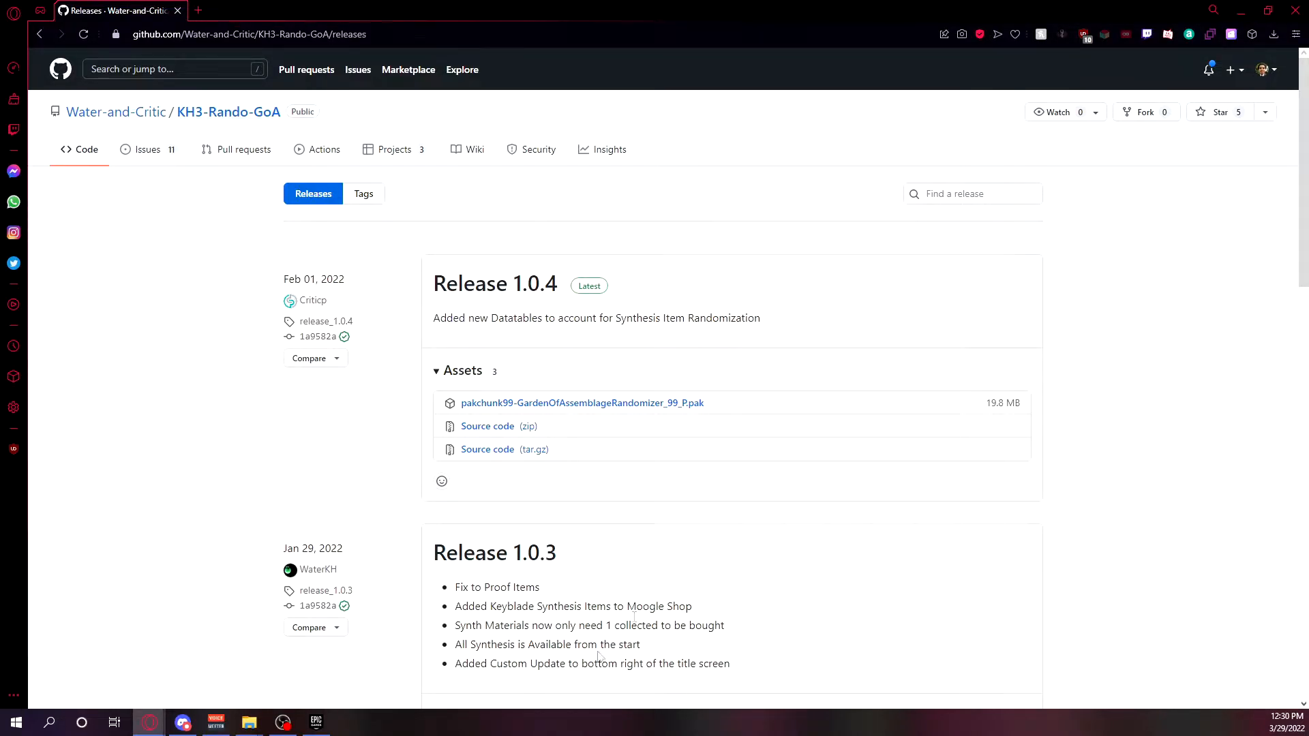
left_click(247, 114)
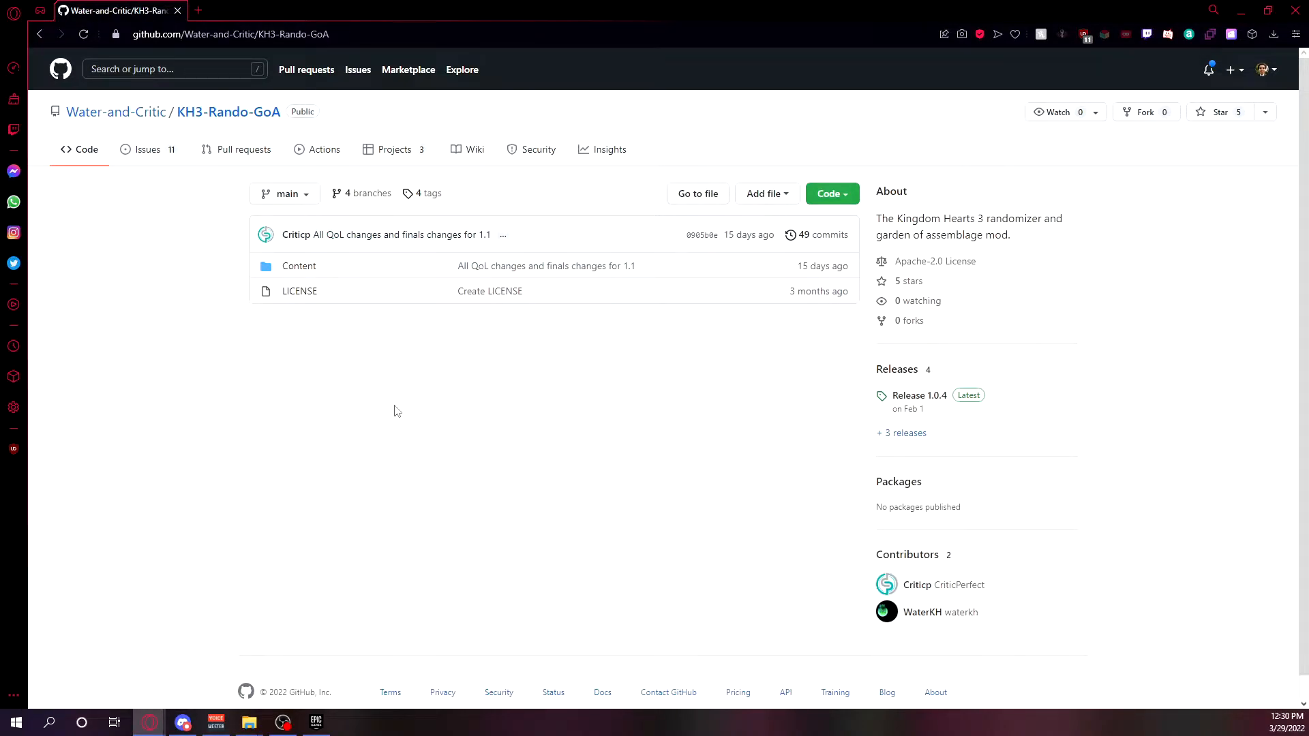
left_click(898, 369)
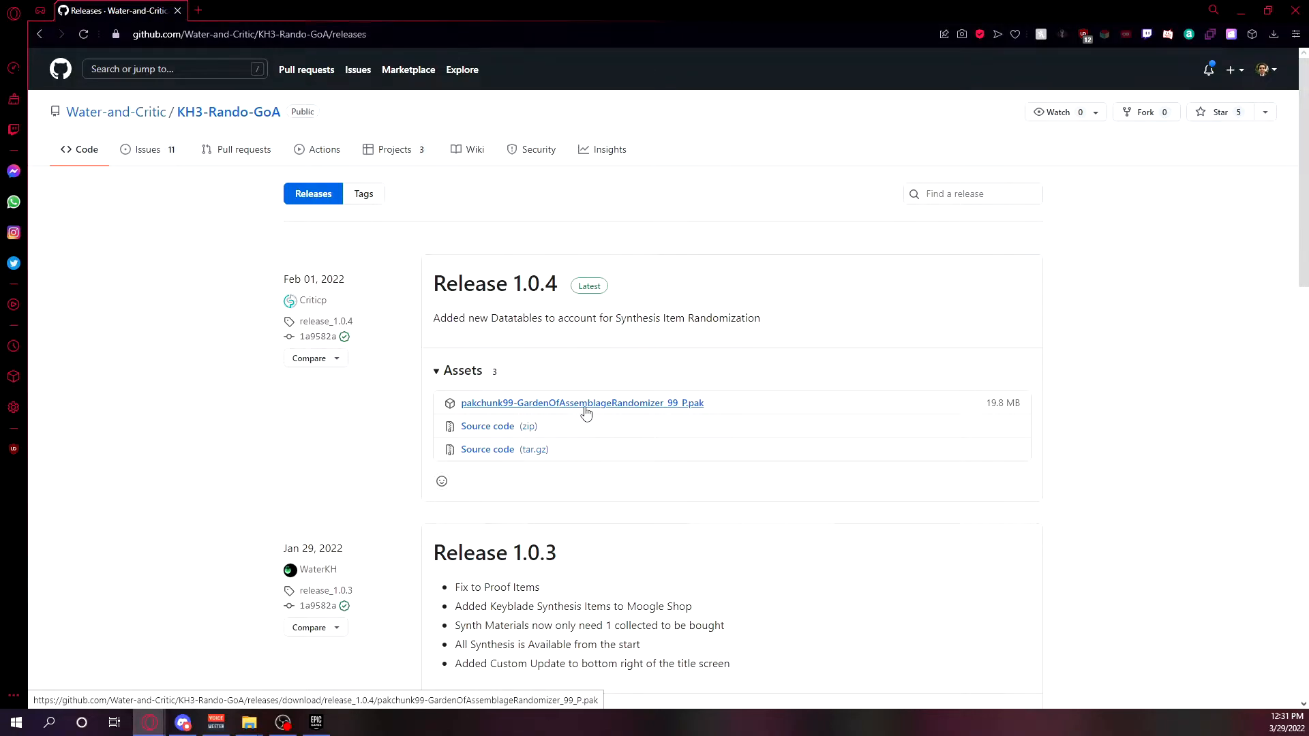
left_click(649, 404)
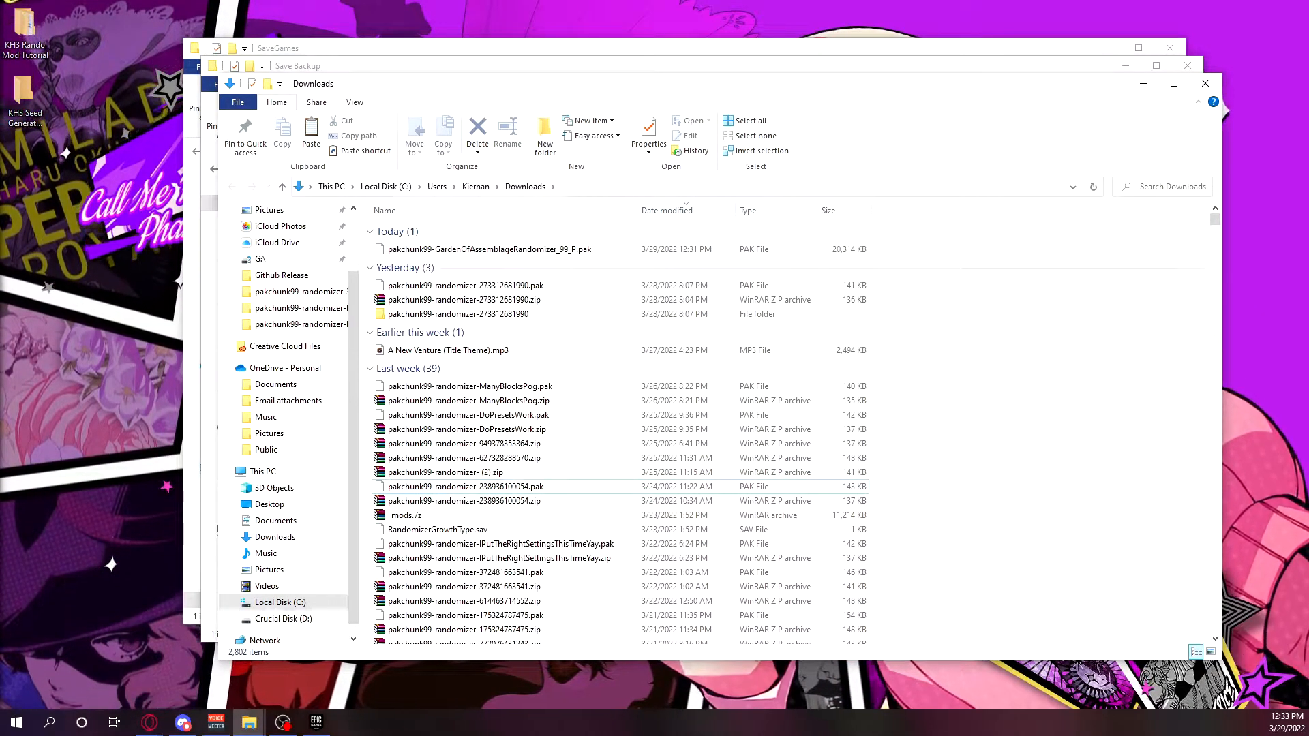
Select pakchunk99-GardenOfAssemblageRandomizer_99_P.pak in Downloads, and open Program Files on Local Disk (C:) through This PC.
left_click(545, 250)
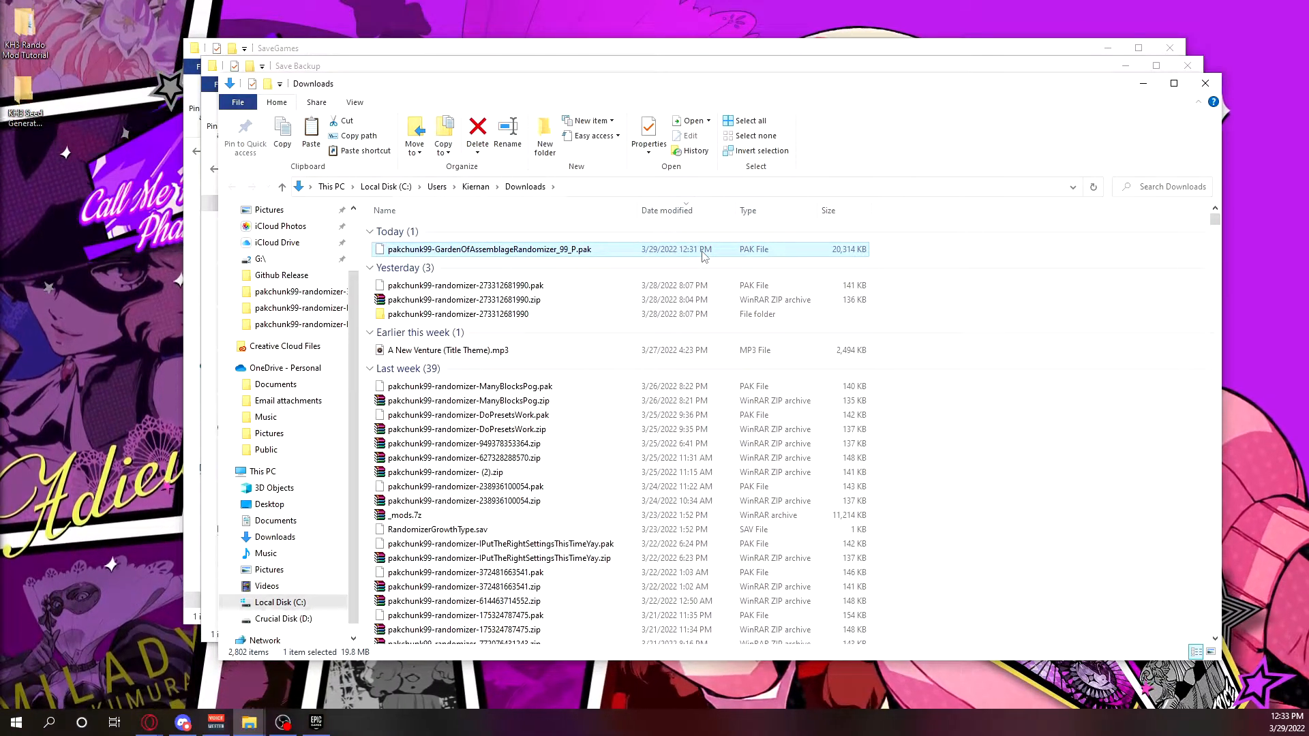
left_click(61, 720)
type("this")
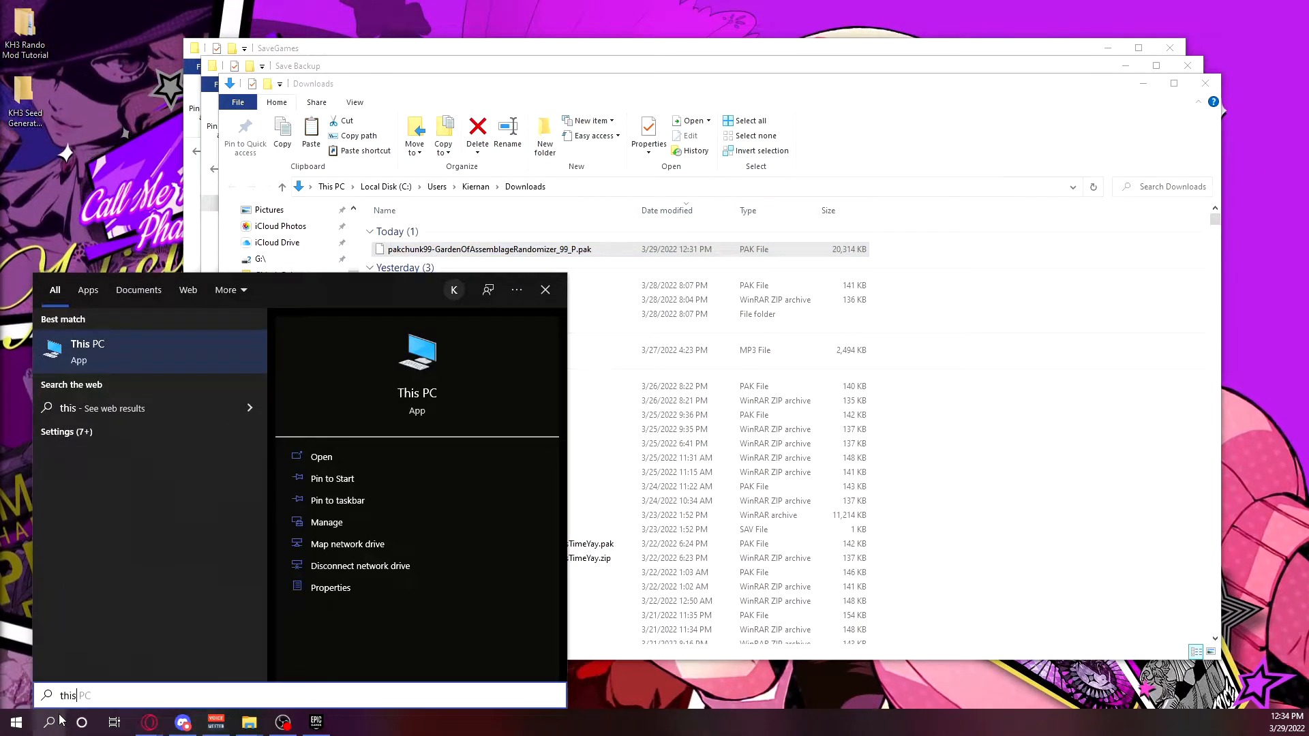
left_click(61, 721)
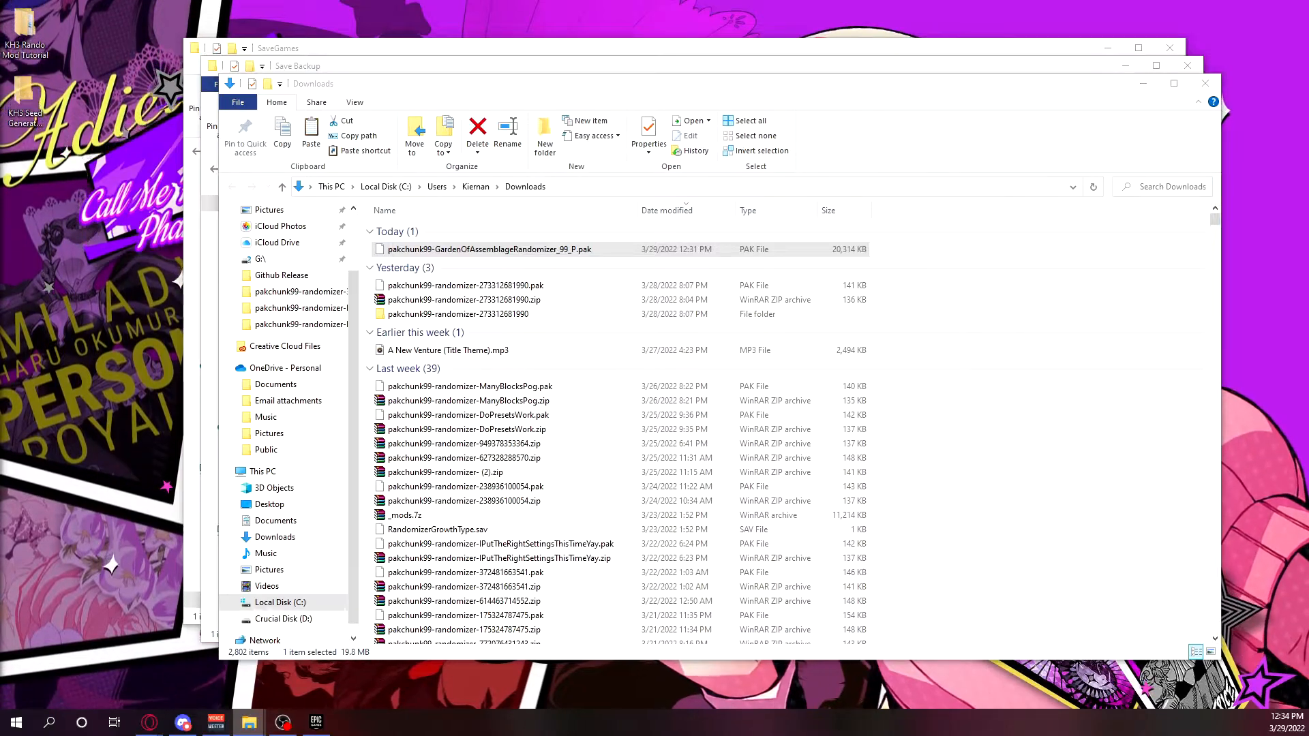
double_click(508, 281)
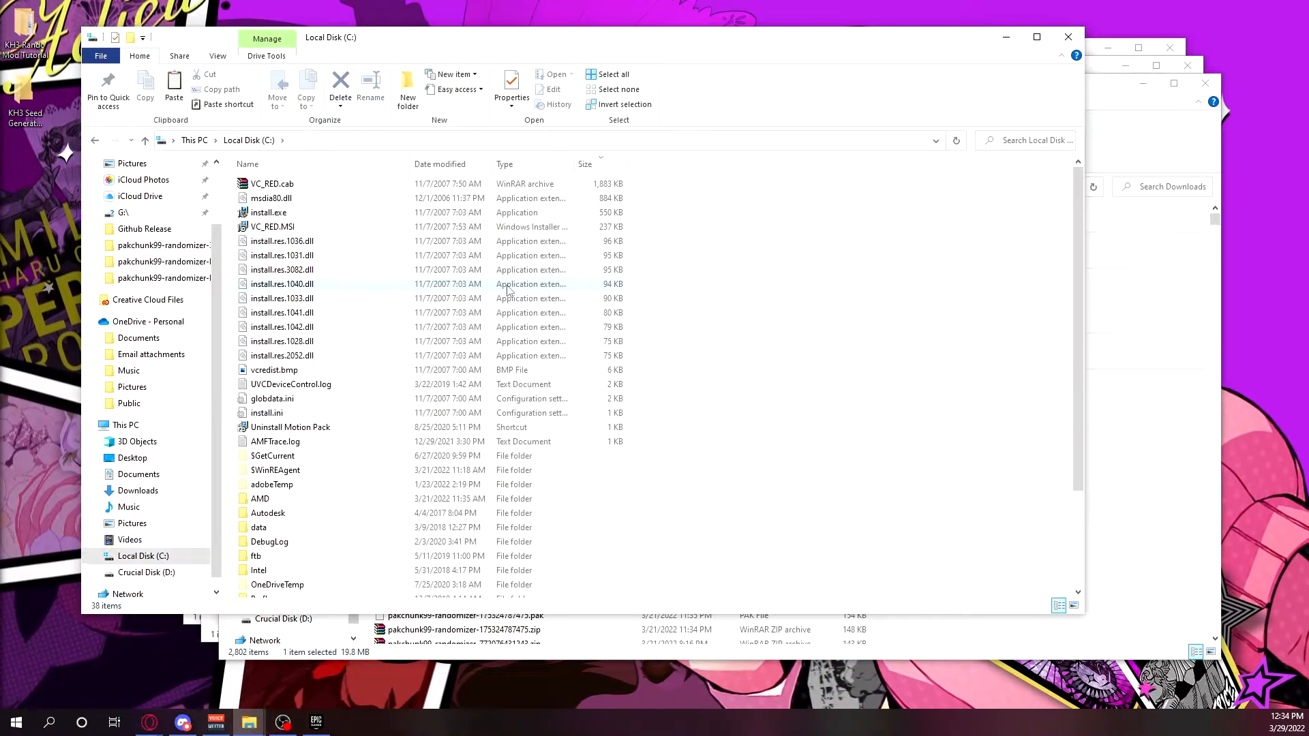
scroll(470, 337, "down", 3)
double_click(315, 491)
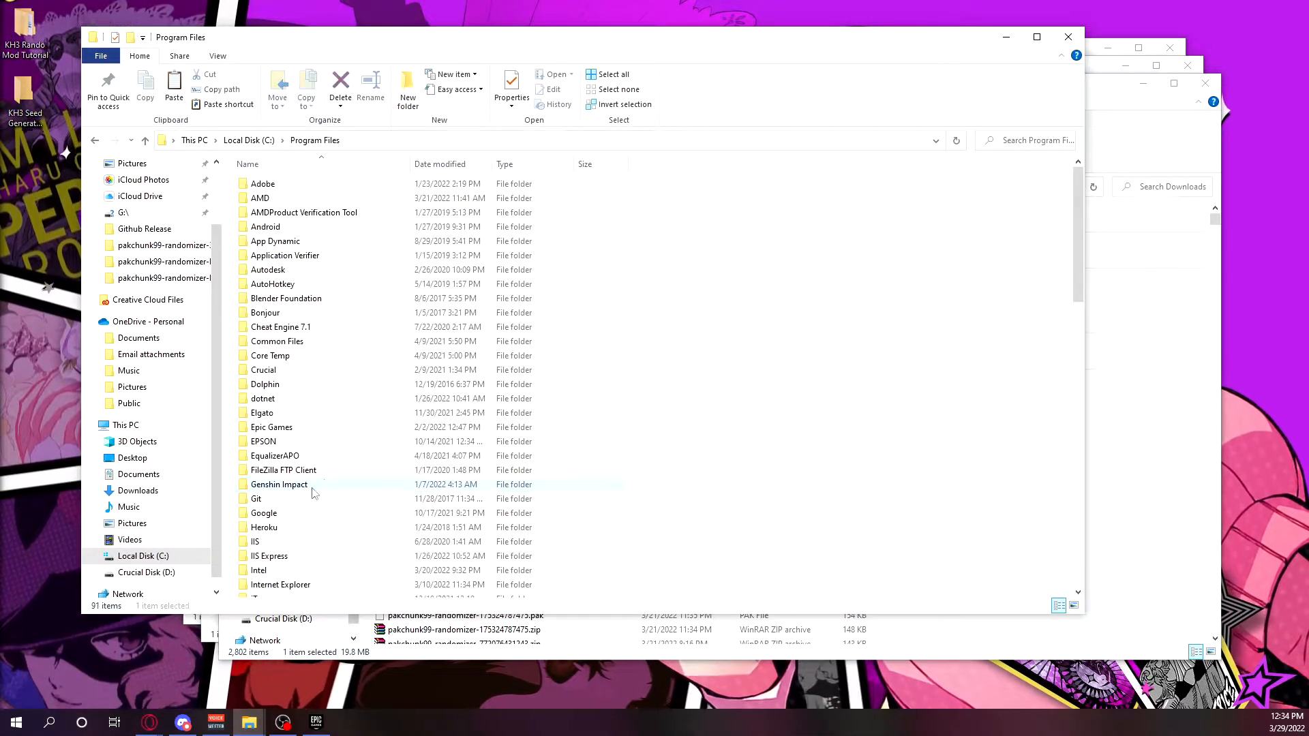
Navigate to Epic Games > KH_3 > KINGDOM HEARTS III > Content > Paks inside Program Files.
double_click(292, 427)
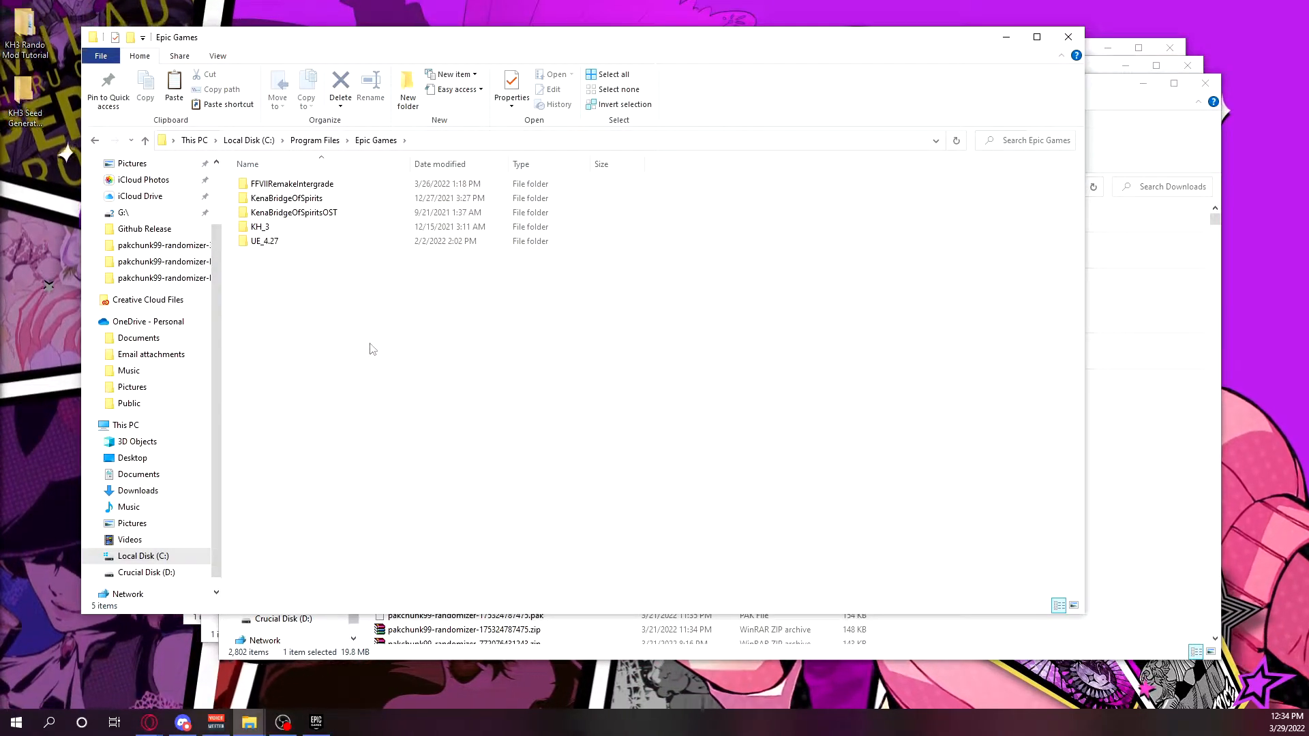
double_click(270, 231)
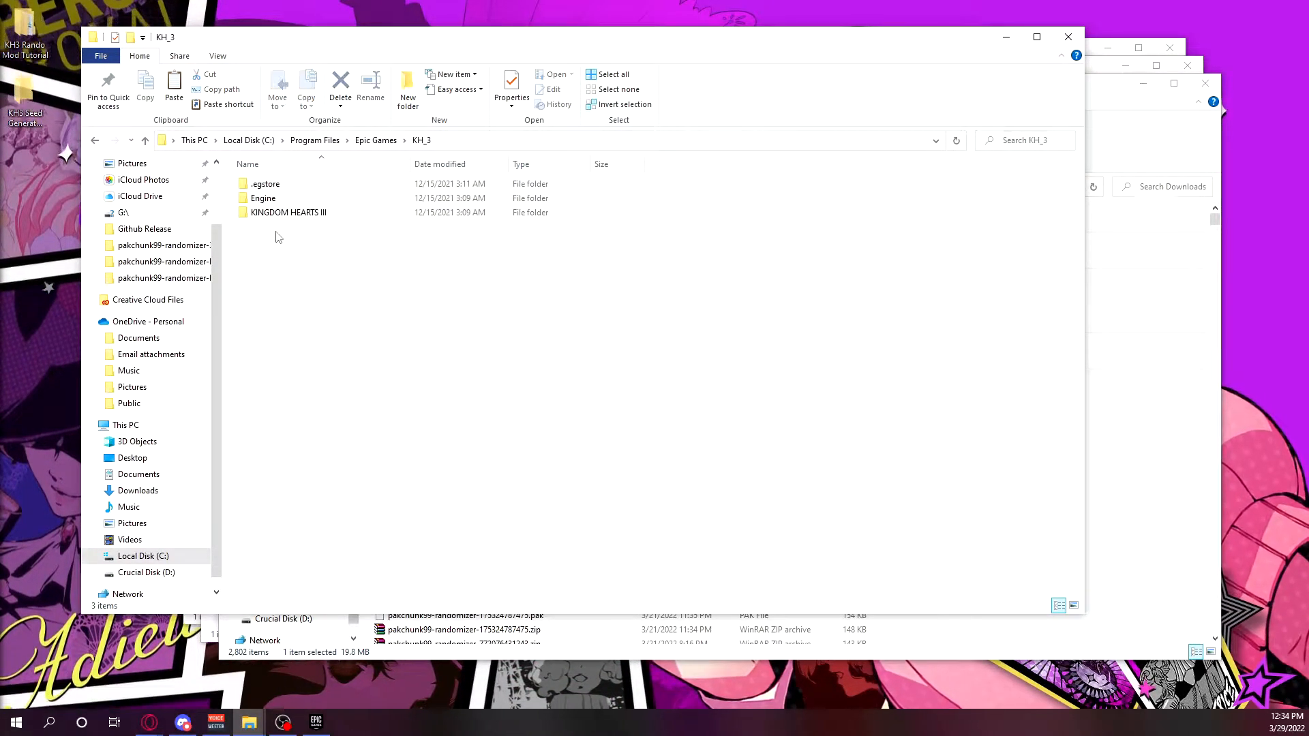
double_click(330, 214)
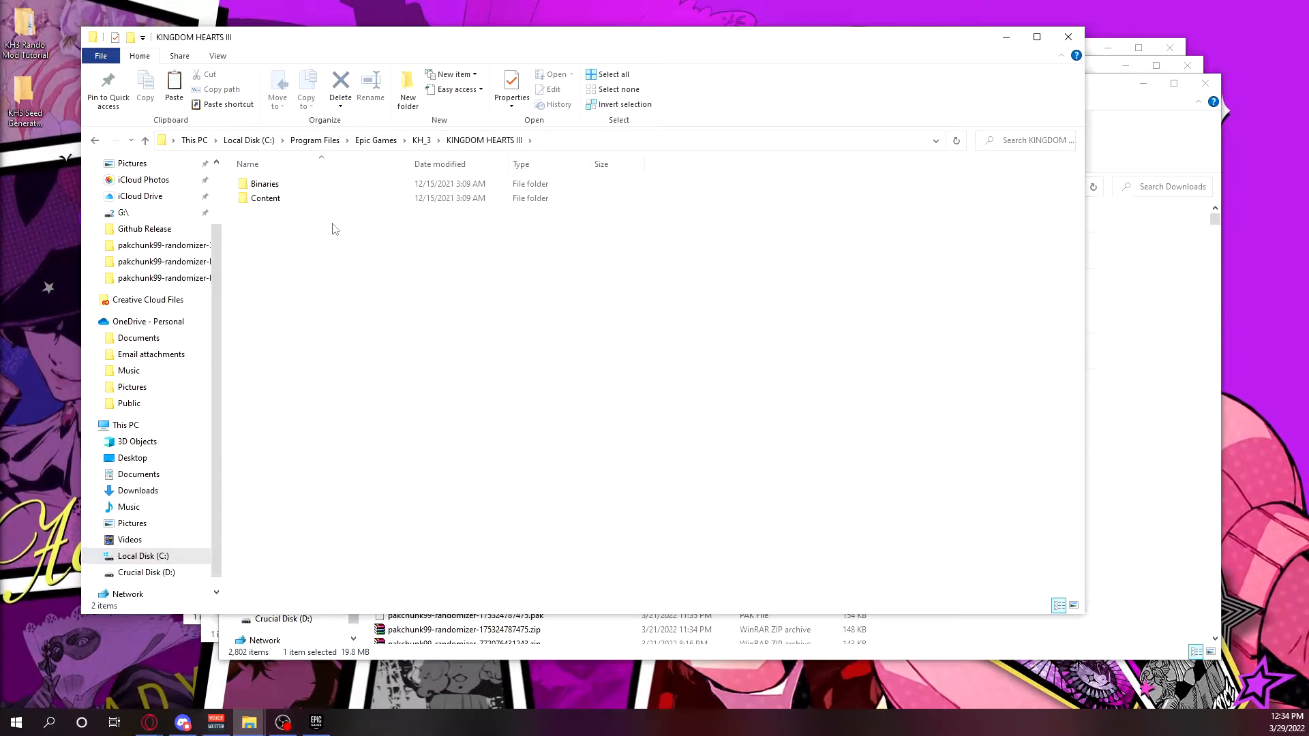
double_click(270, 205)
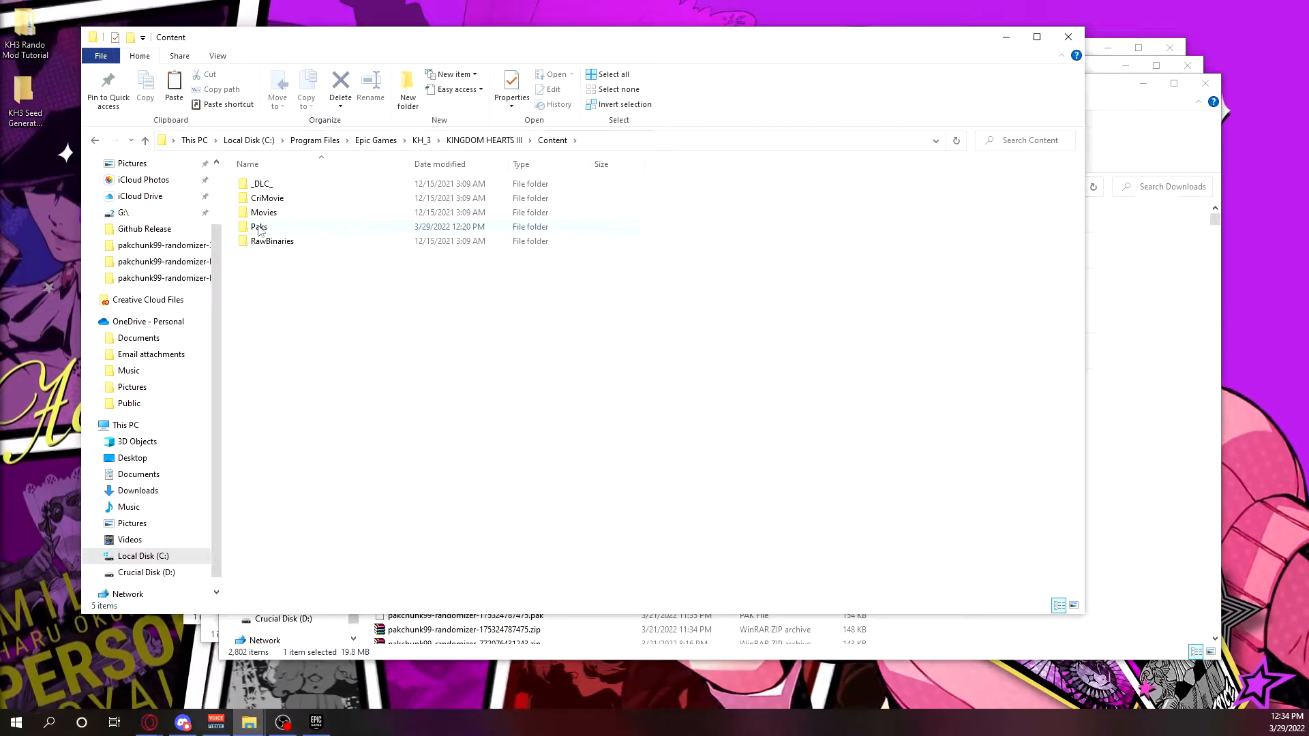
left_click(259, 231)
double_click(260, 230)
Open the Paks folder and create a new folder named ~mods inside it.
scroll(585, 328, "down", 12)
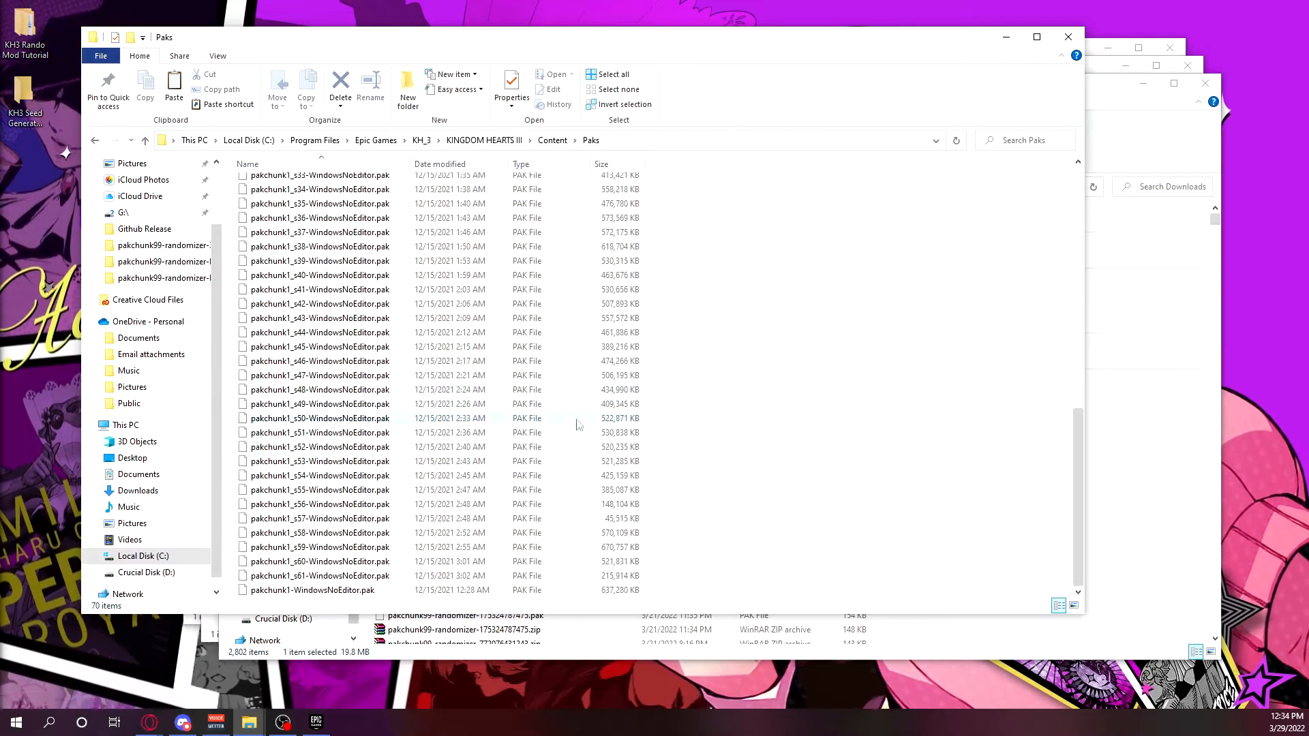
scroll(777, 462, "up", 12)
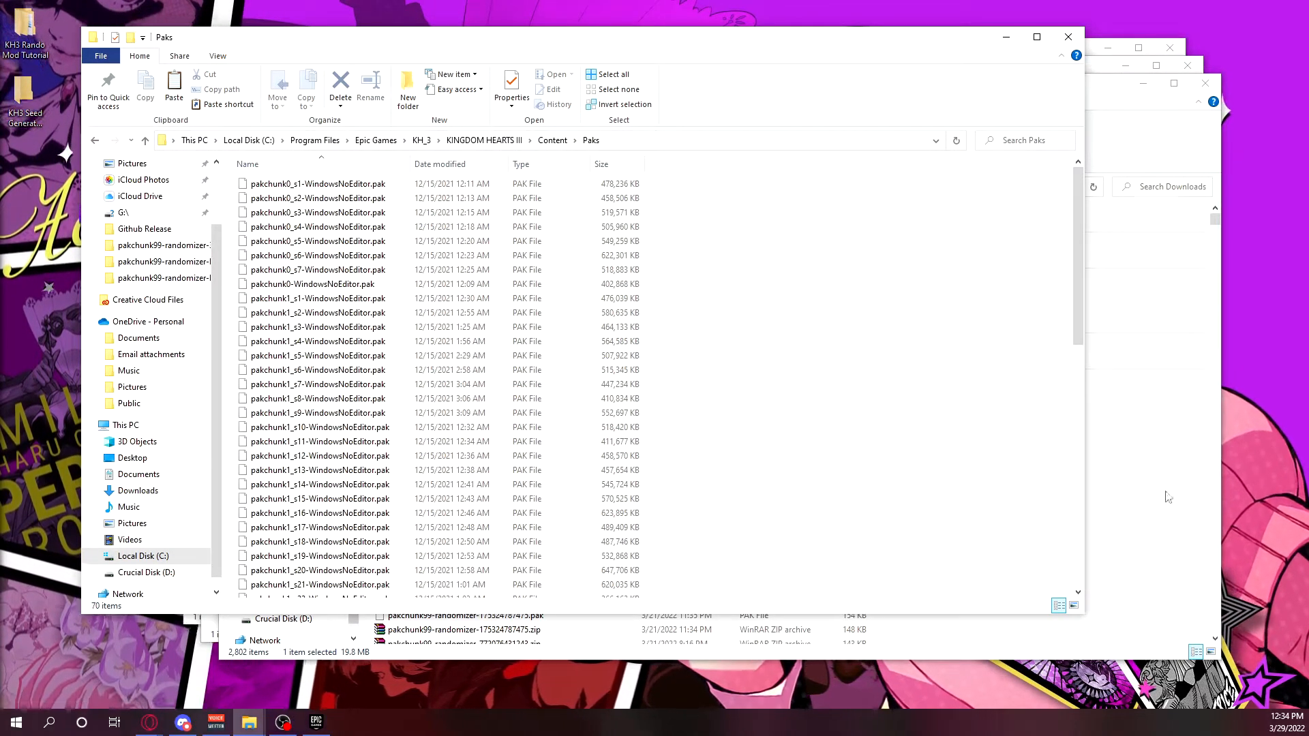
scroll(898, 429, "down", 12)
scroll(886, 424, "up", 12)
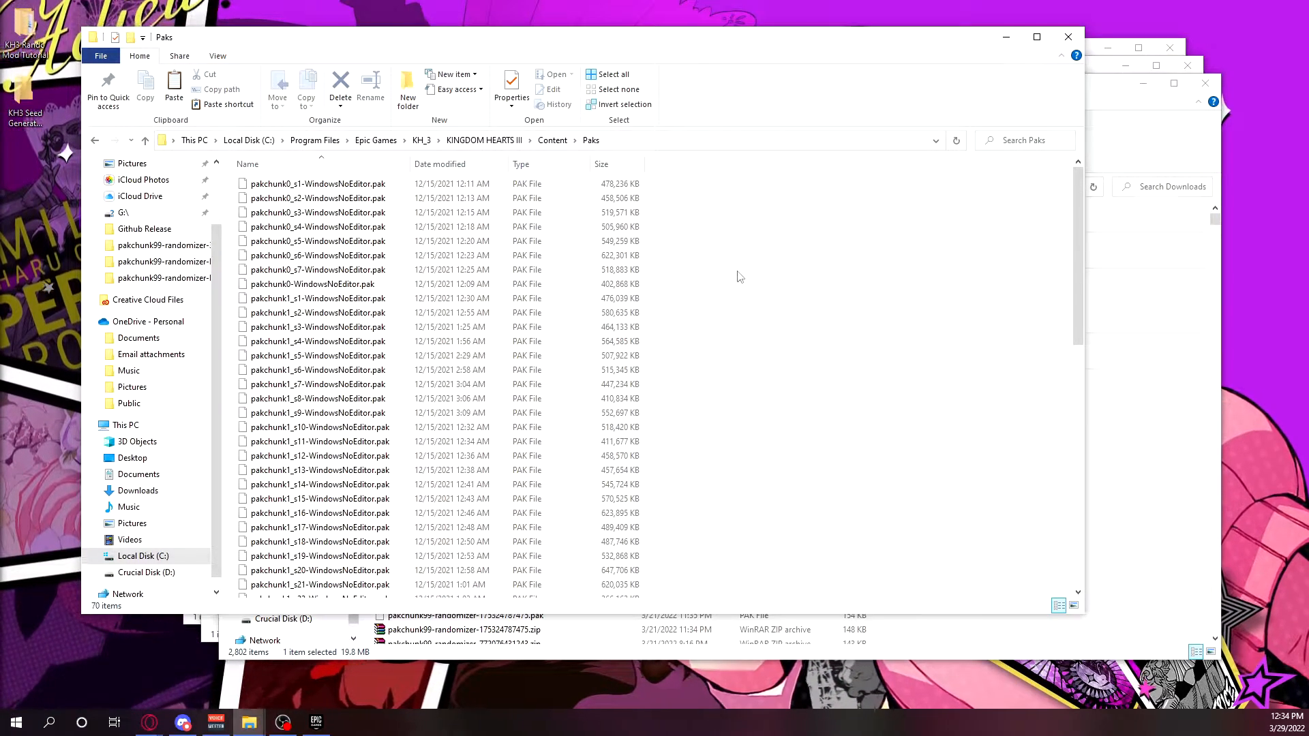
right_click(757, 259)
mouse_move(804, 515)
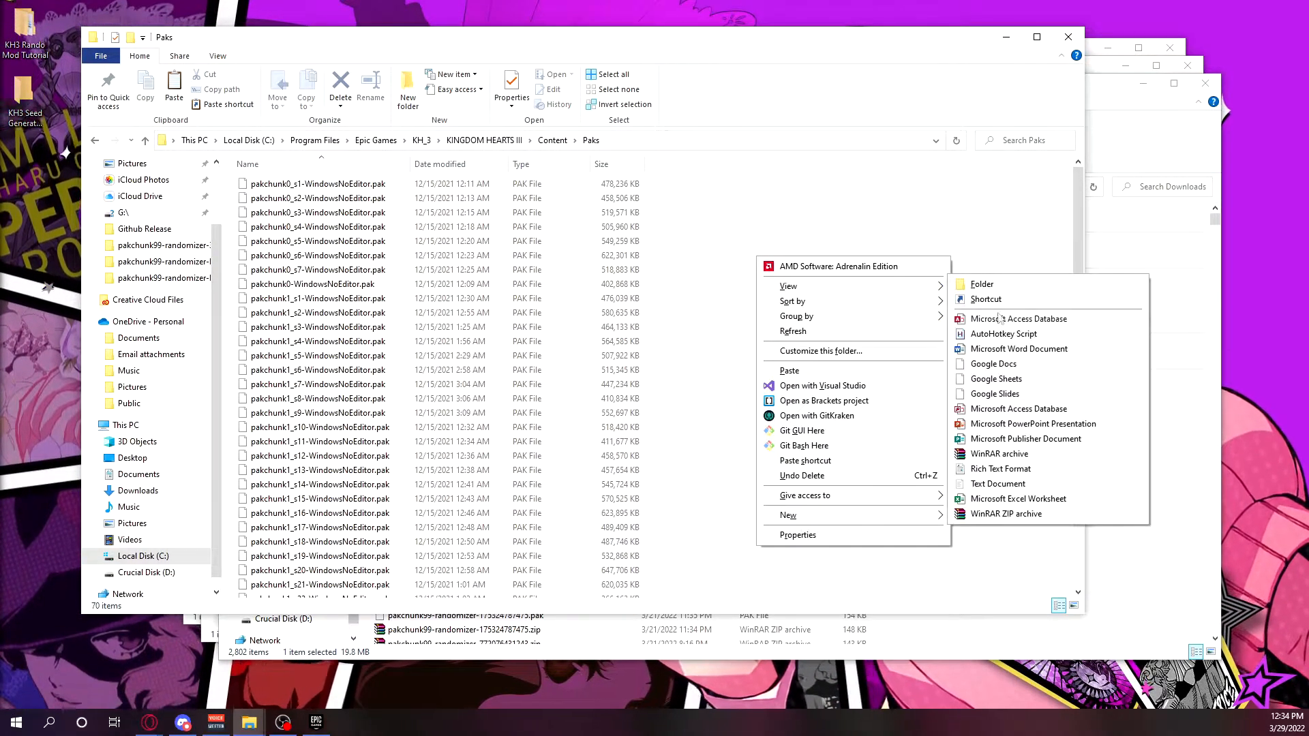
left_click(1007, 283)
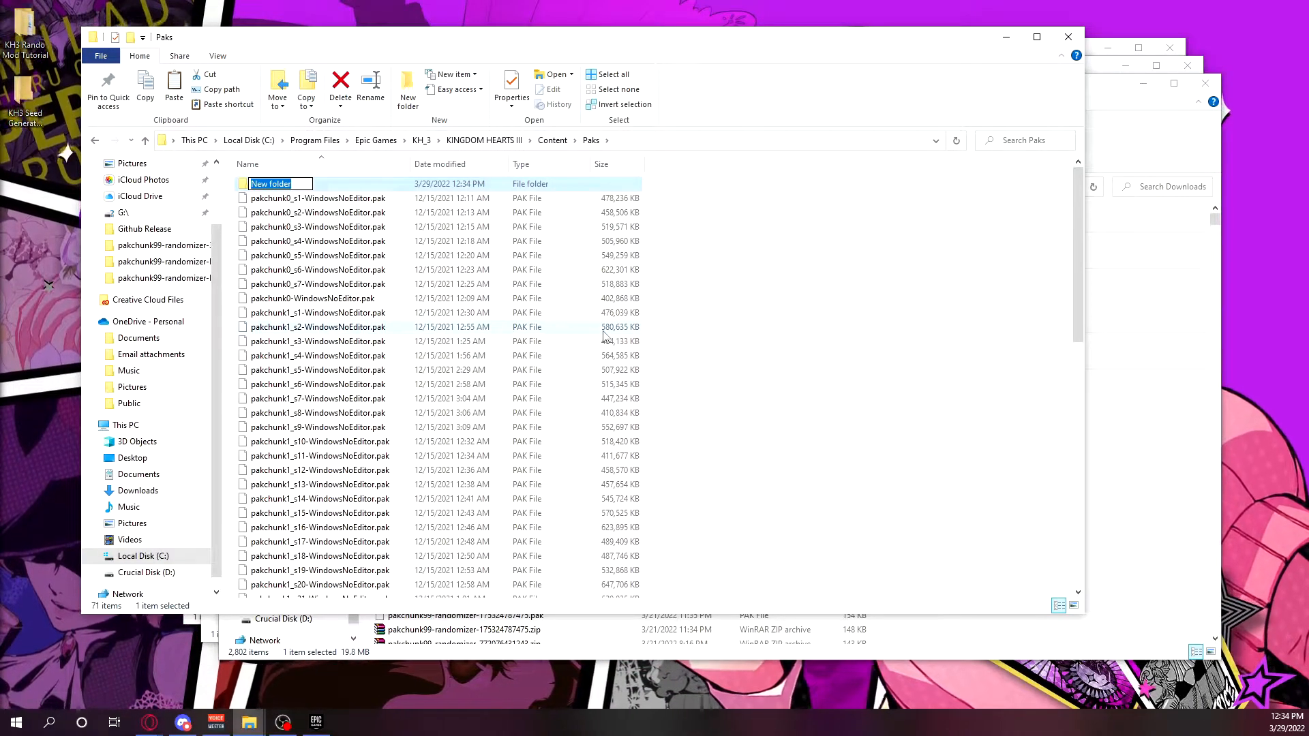
type("~mods")
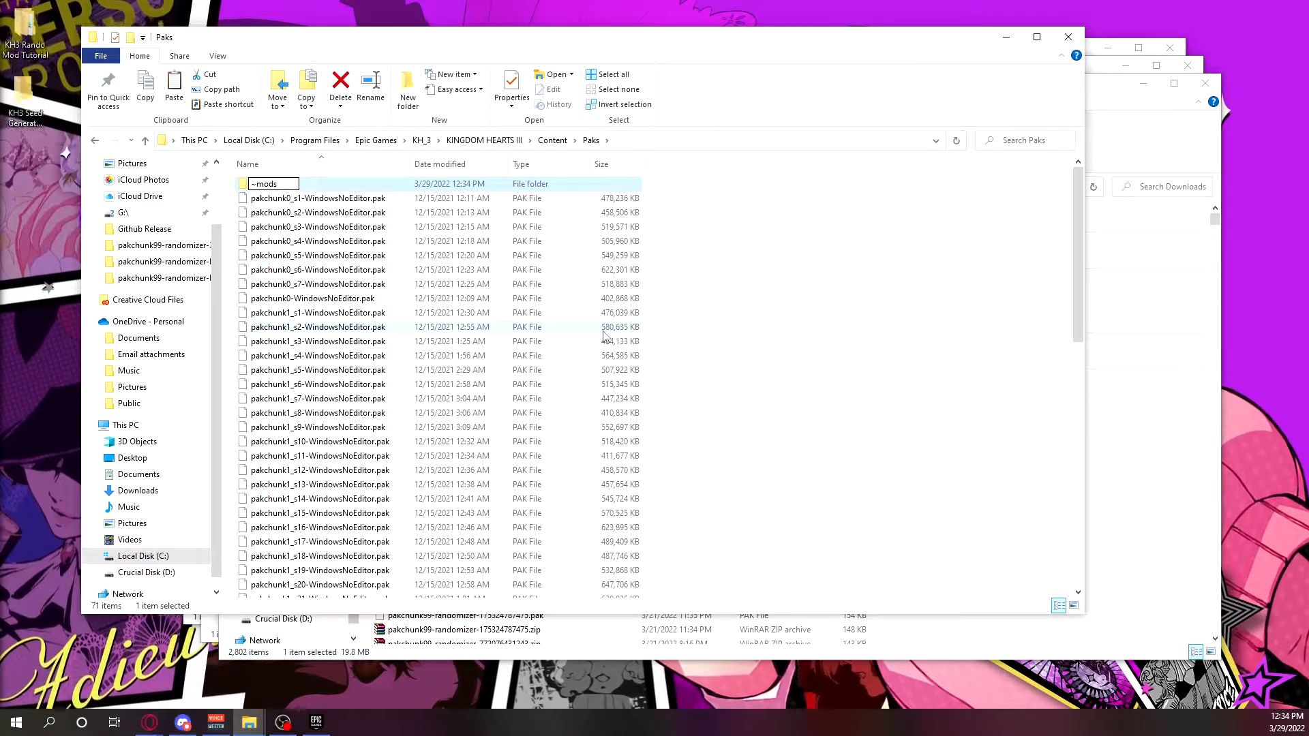
key("Return")
Open the ~mods folder and move pakchunk99-GardenOfAssemblageRandomizer_99_P.pak into it from Downloads.
double_click(321, 184)
left_click(1153, 408)
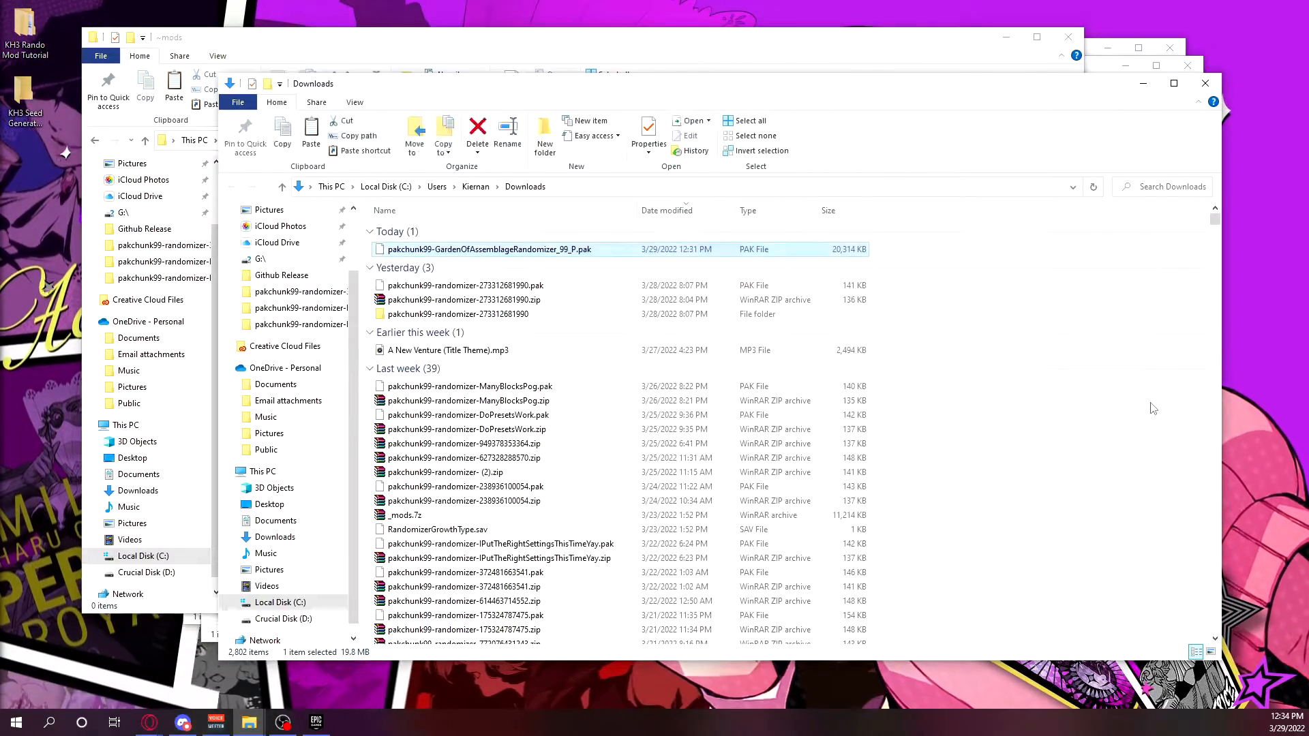
left_click_drag(621, 84, 966, 69)
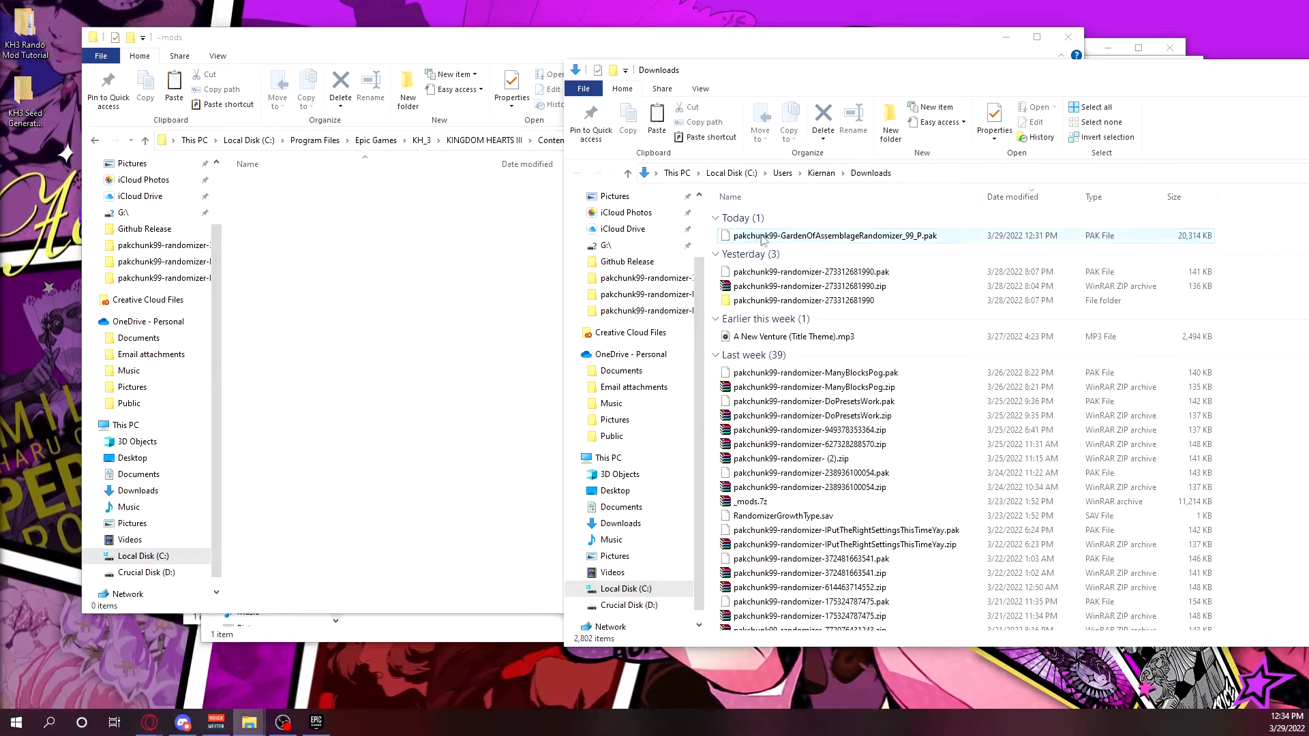
left_click_drag(762, 237, 616, 230)
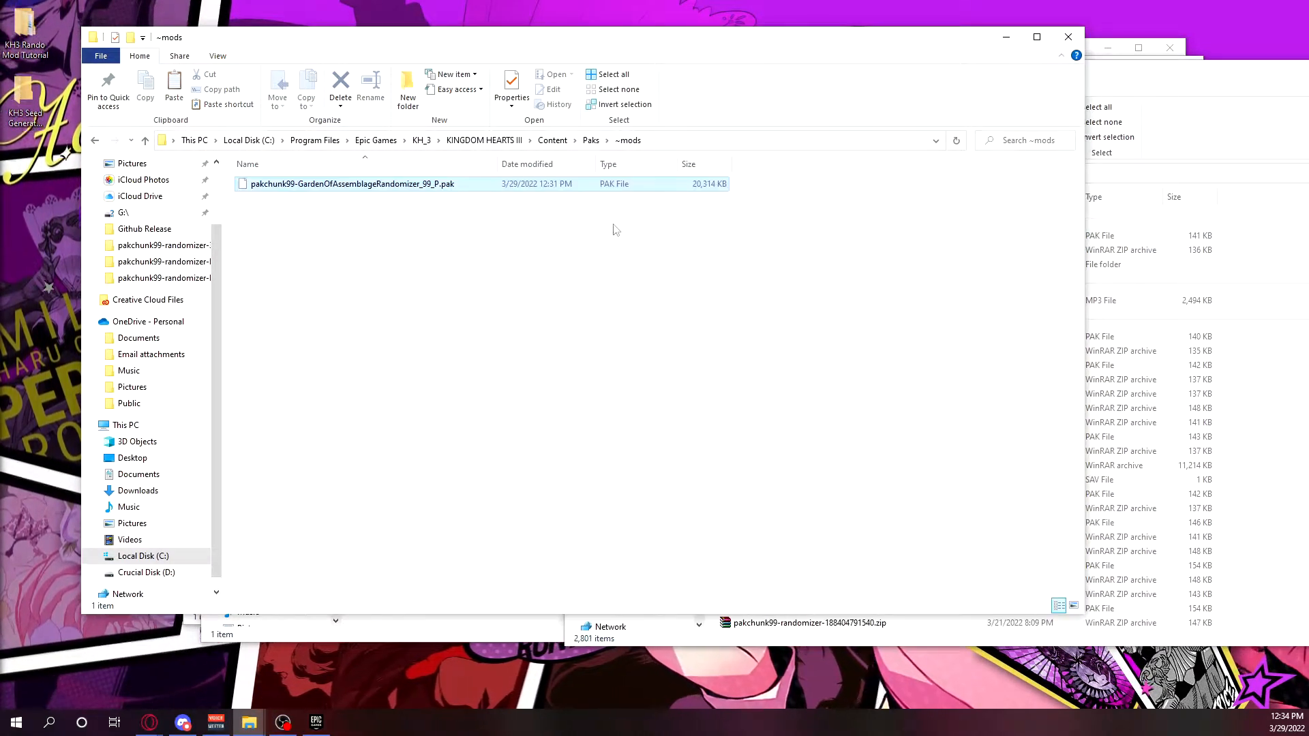
left_click(315, 721)
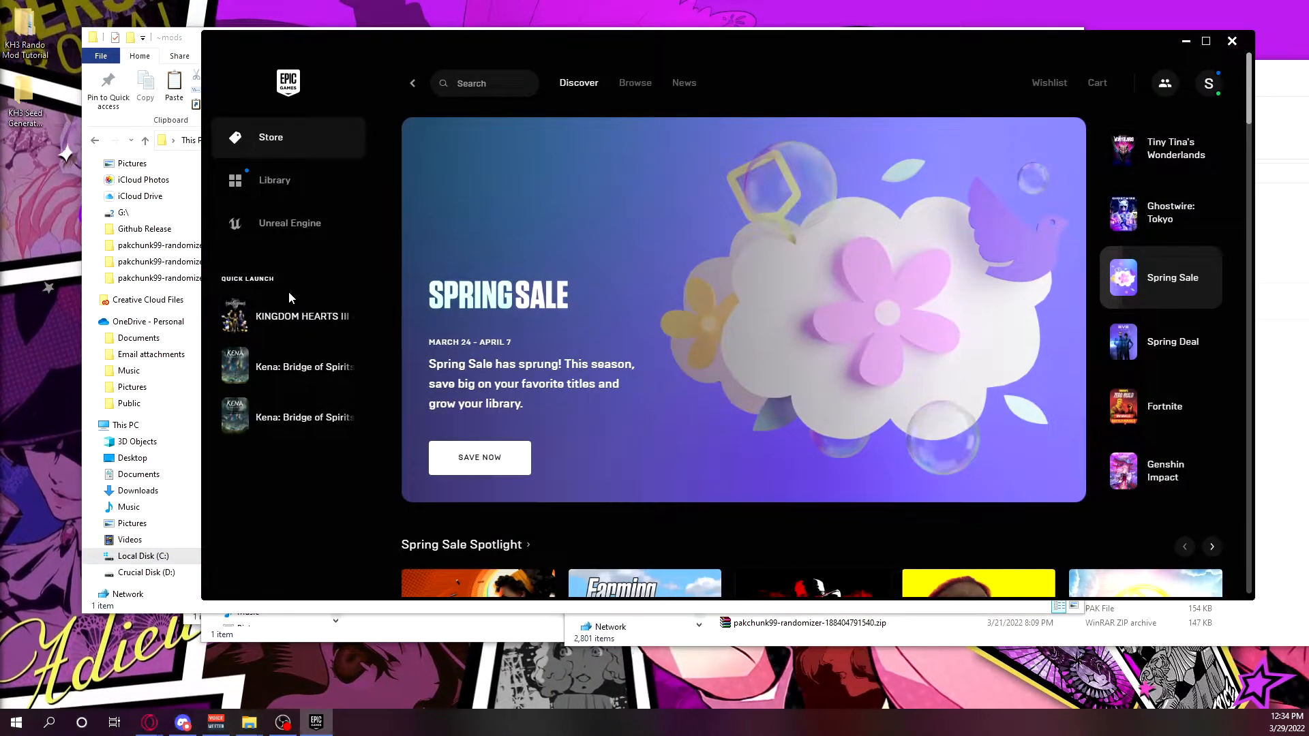
left_click(267, 326)
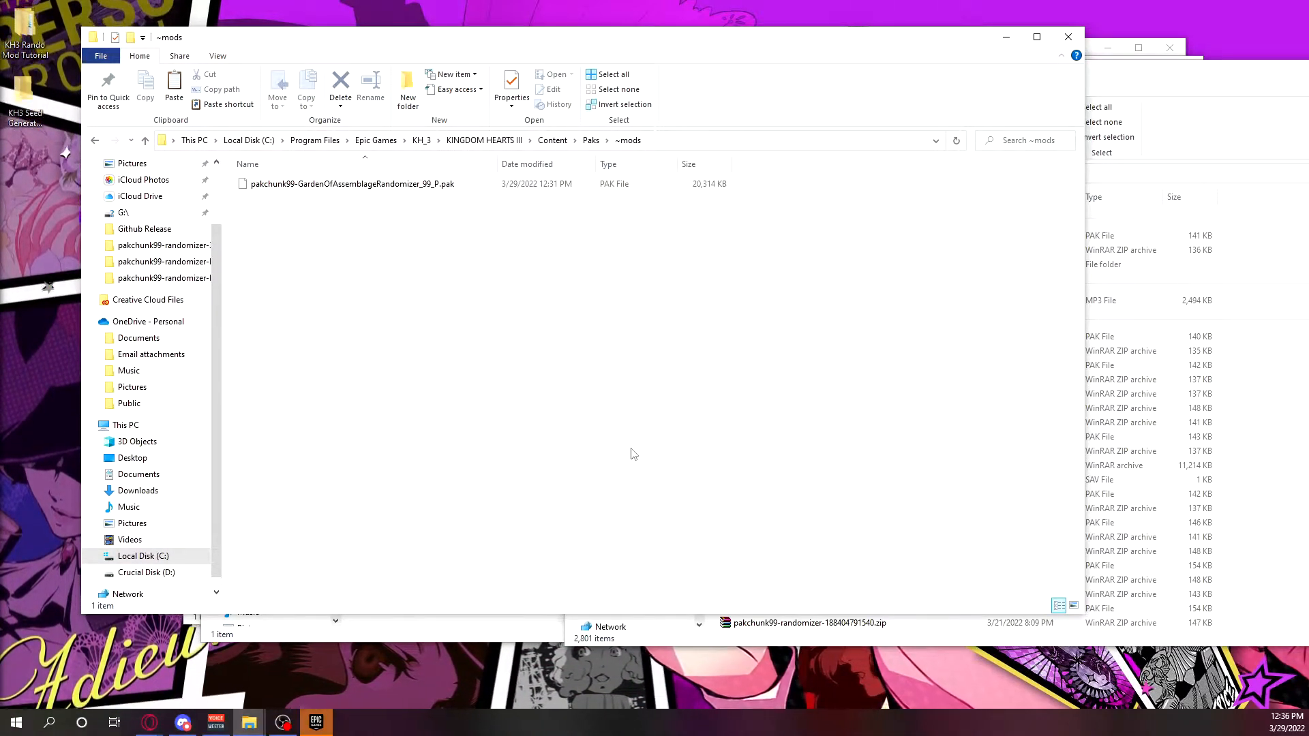
Return to the Paks folder and create a shortcut to the ~mods folder.
left_click(590, 140)
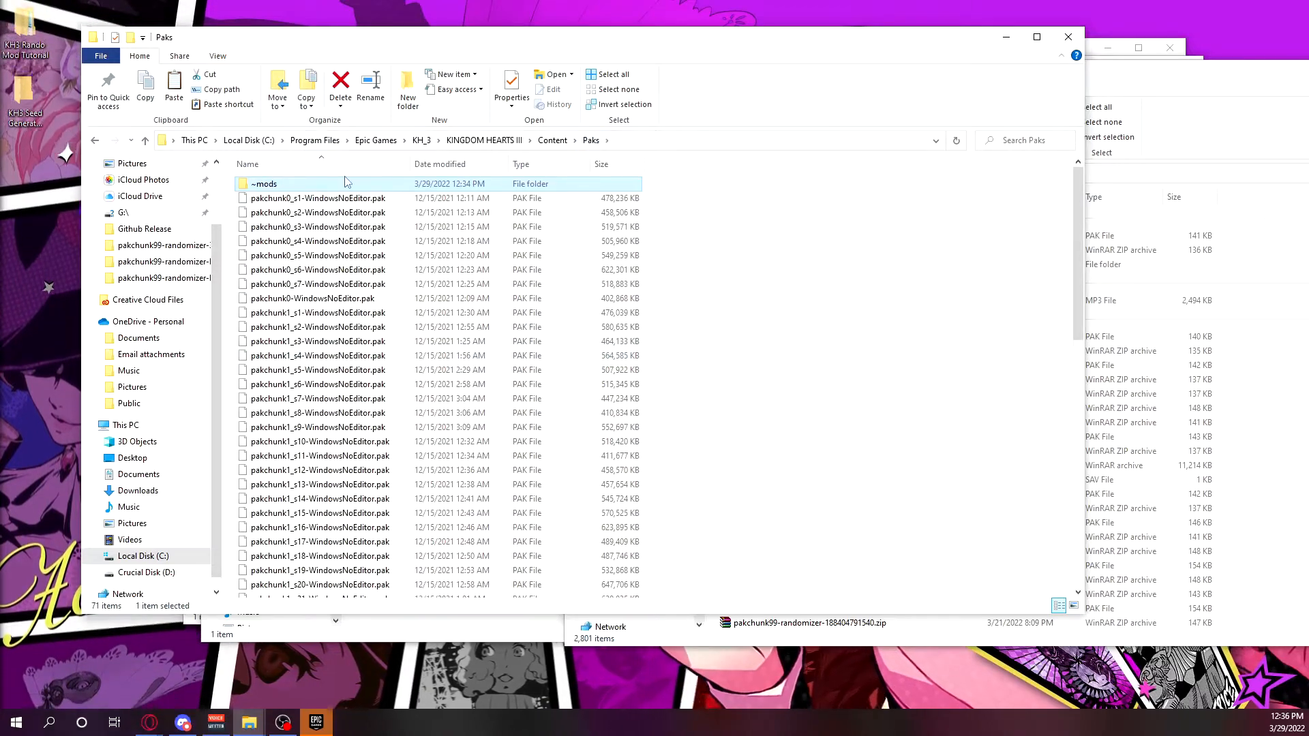
right_click(350, 189)
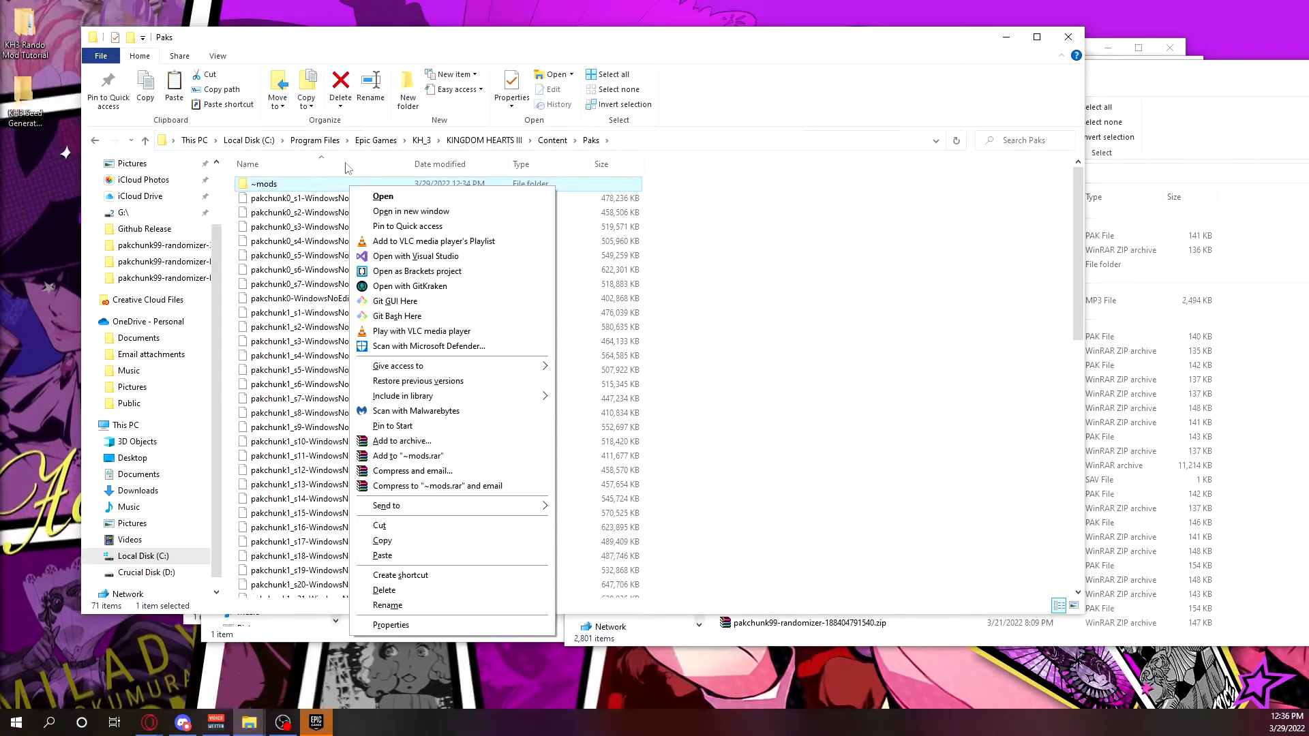
left_click(436, 577)
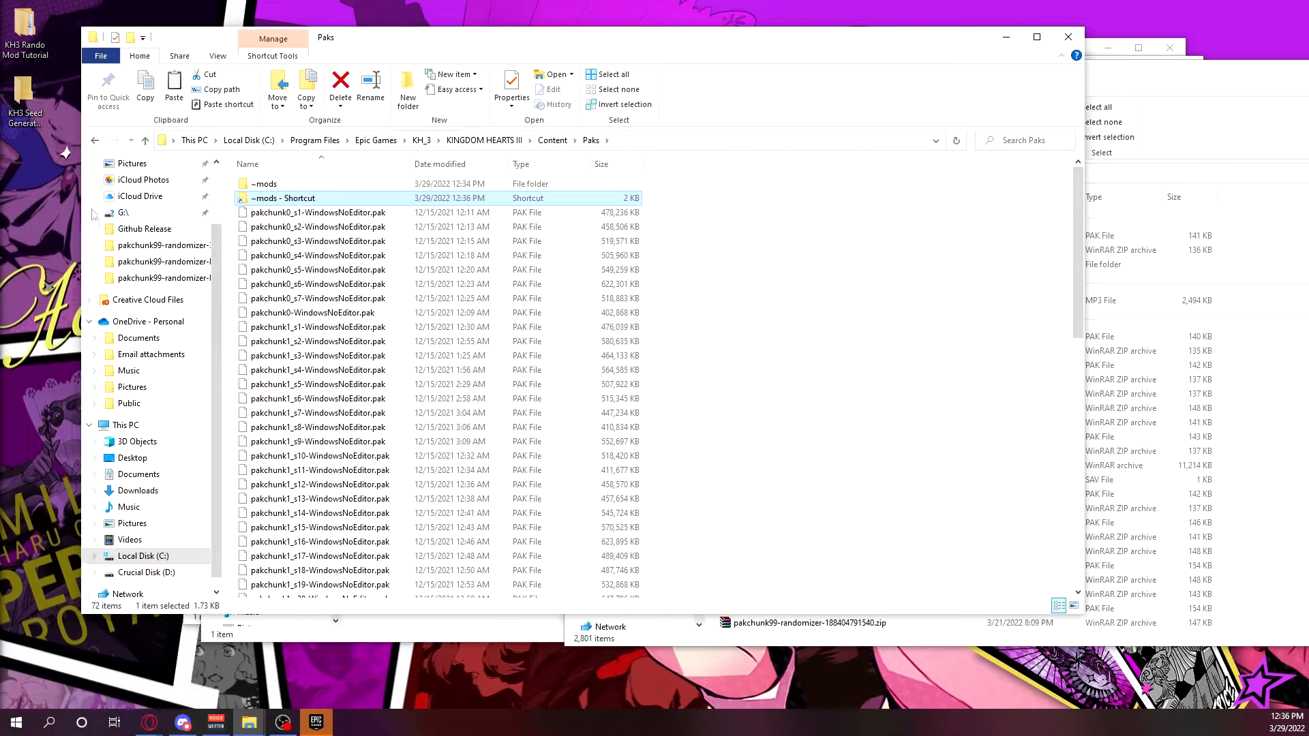
Move the ~mods shortcut into the KH3 Seed Generator Tutorial folder on the desktop and open the shortcut to check its target.
double_click(30, 90)
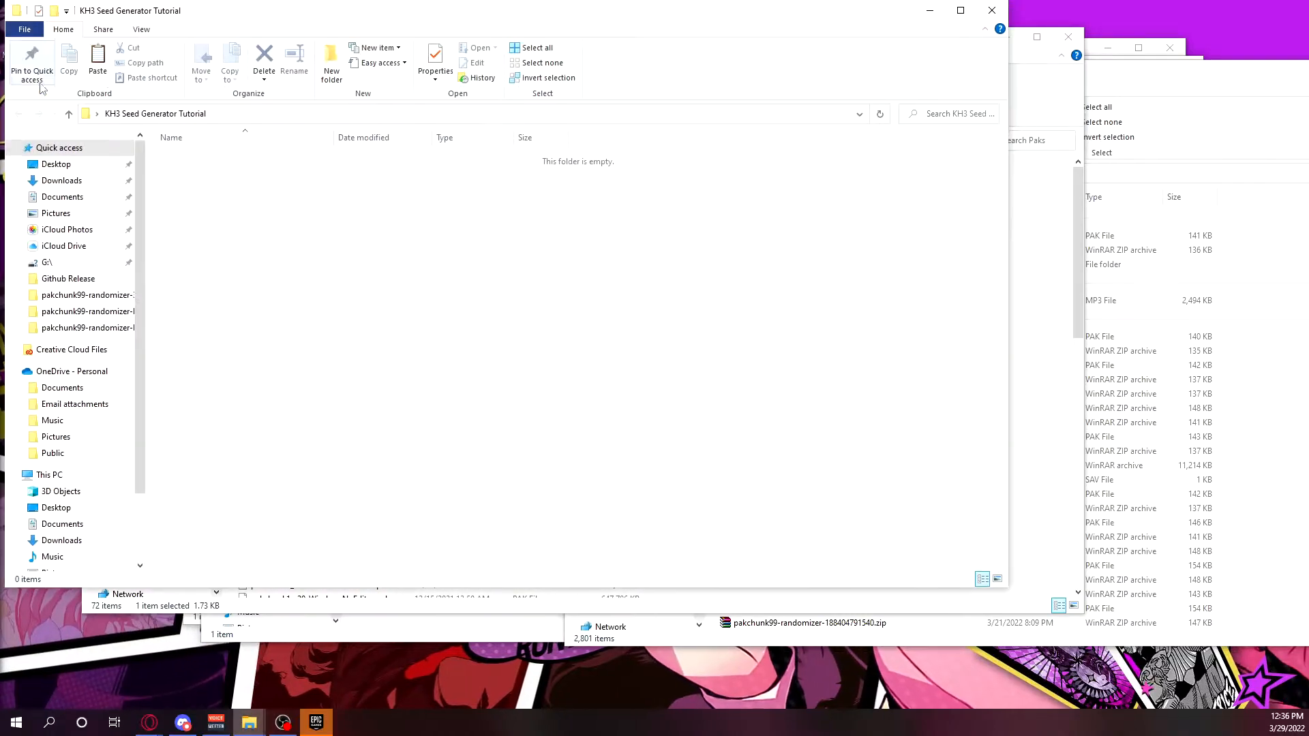
key("ctrl+v")
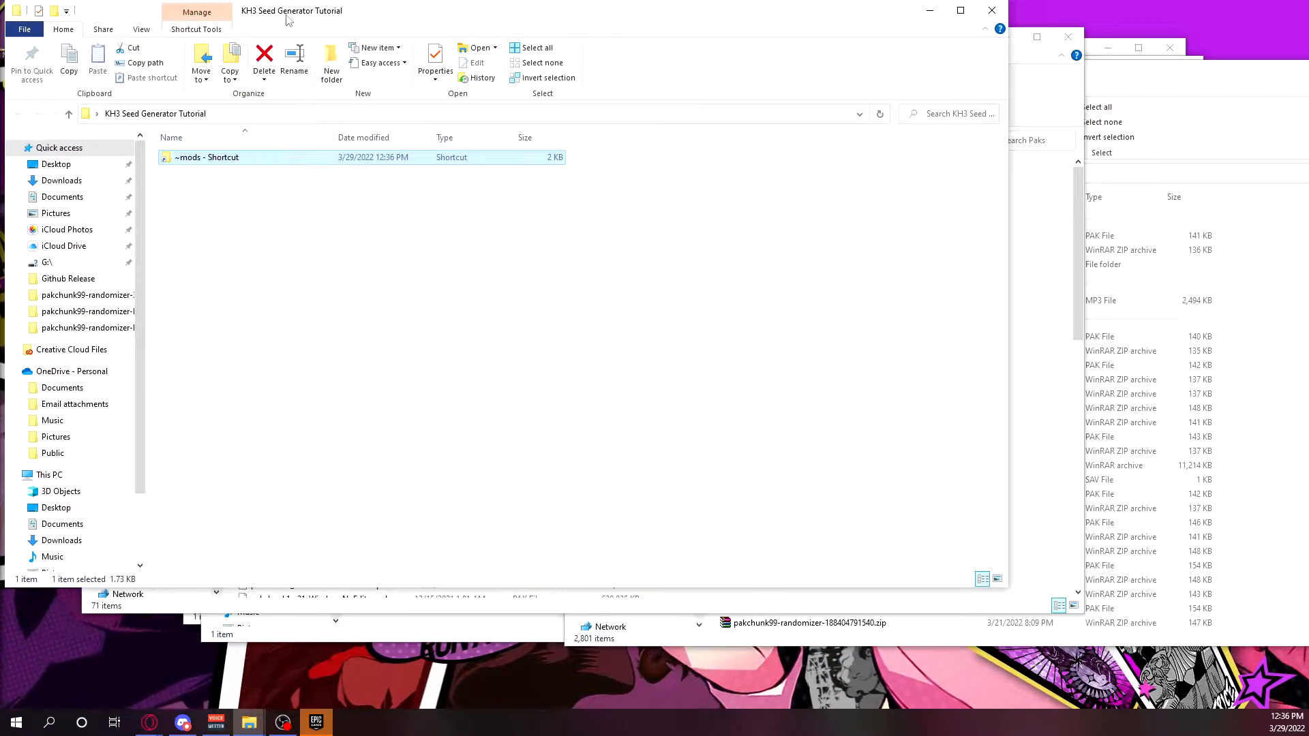
left_click_drag(283, 10, 362, 28)
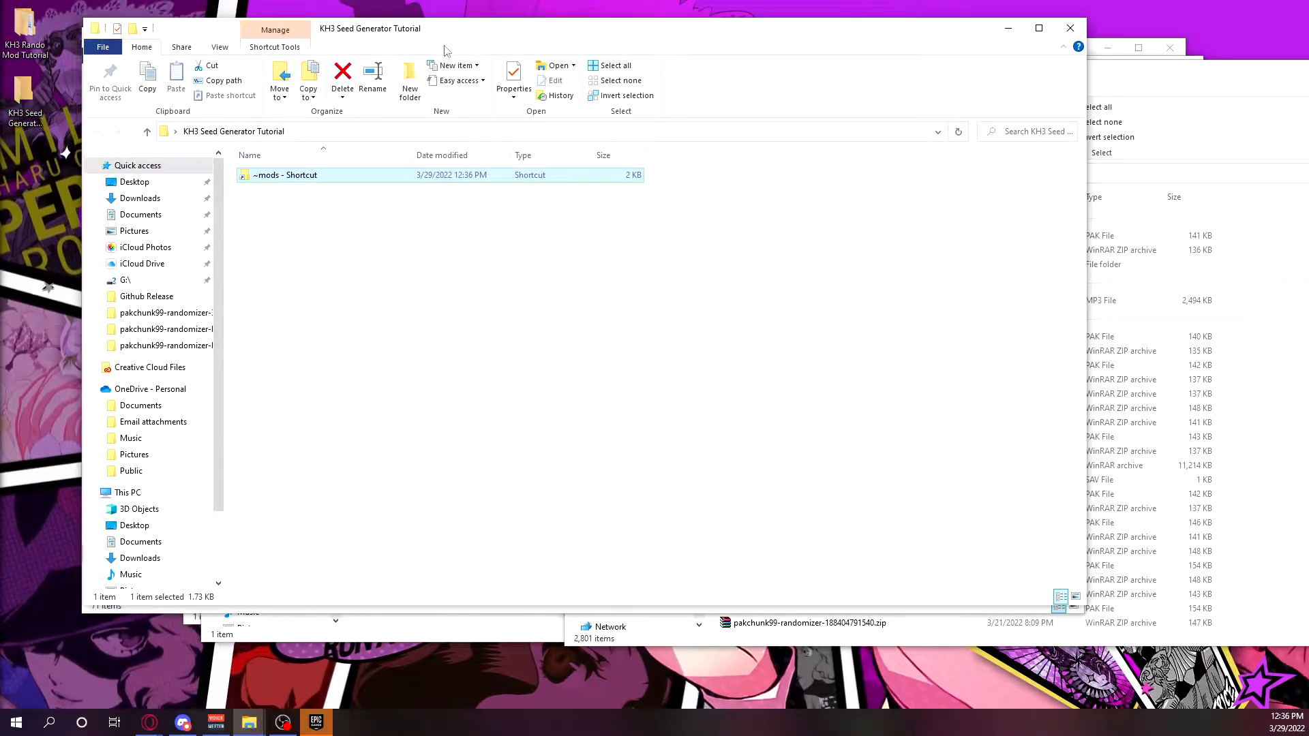
left_click(419, 258)
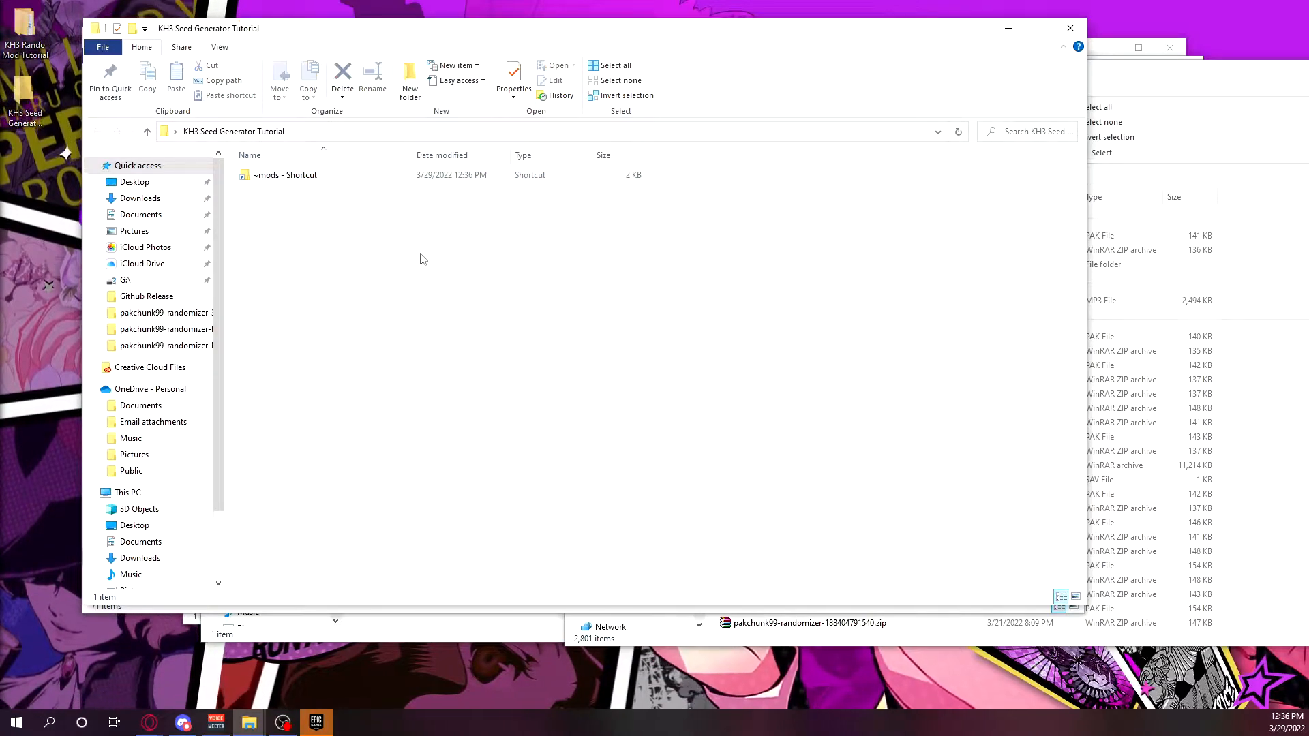
double_click(332, 177)
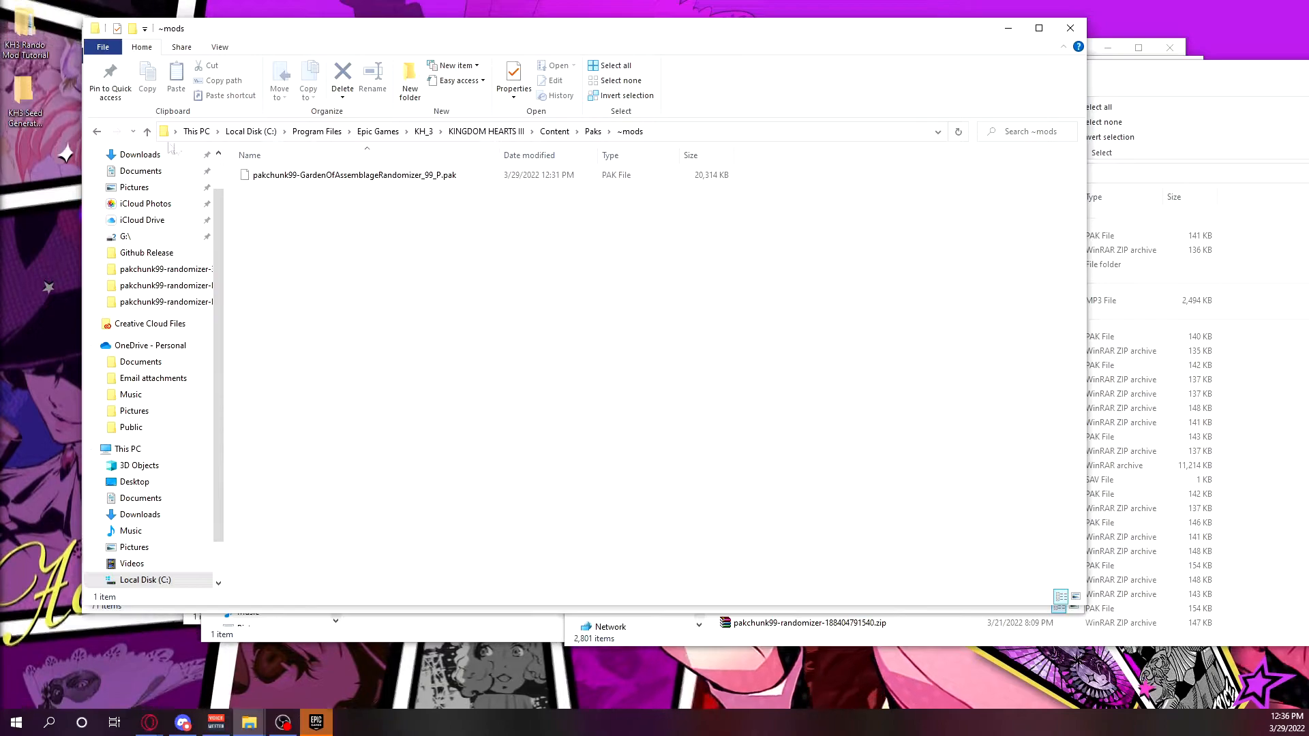
left_click(97, 131)
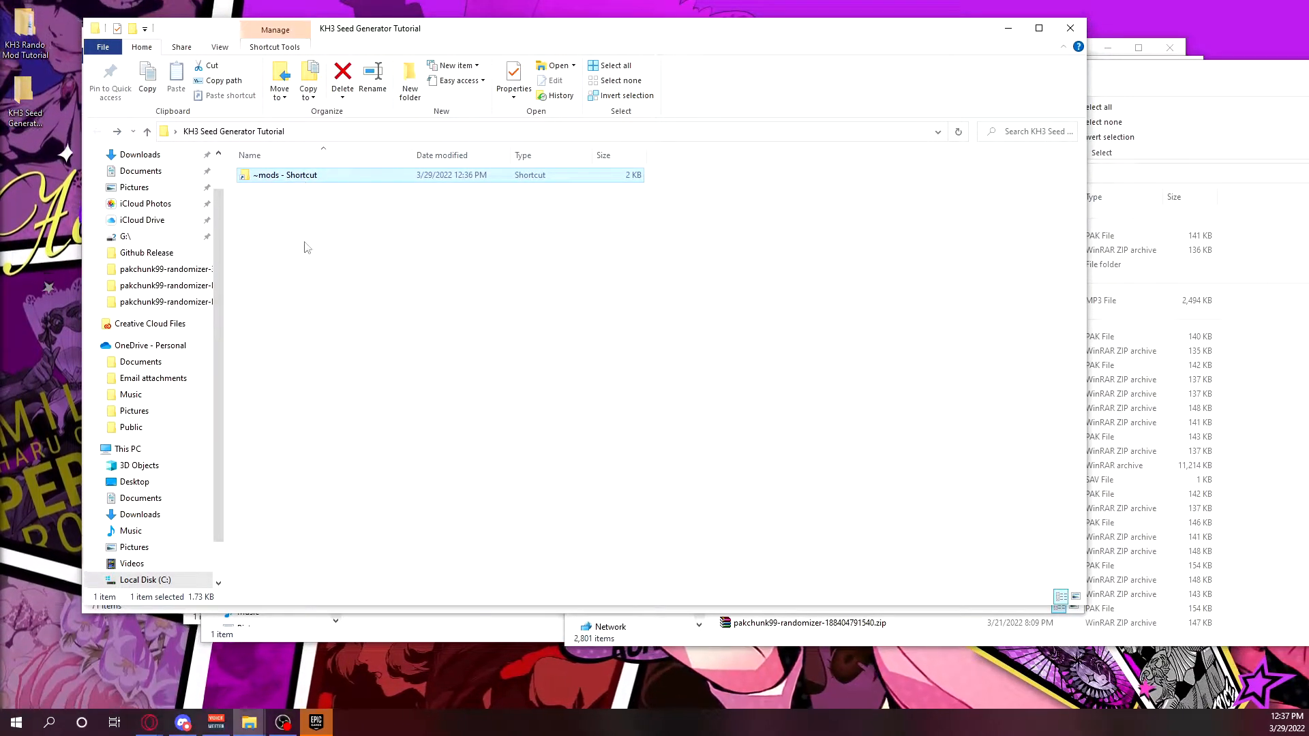
Bring up the SaveGames folder window, go up to its parent folder, and create a shortcut to SaveGames there.
left_click(364, 283)
left_click_drag(669, 39, 660, 202)
left_click(1145, 87)
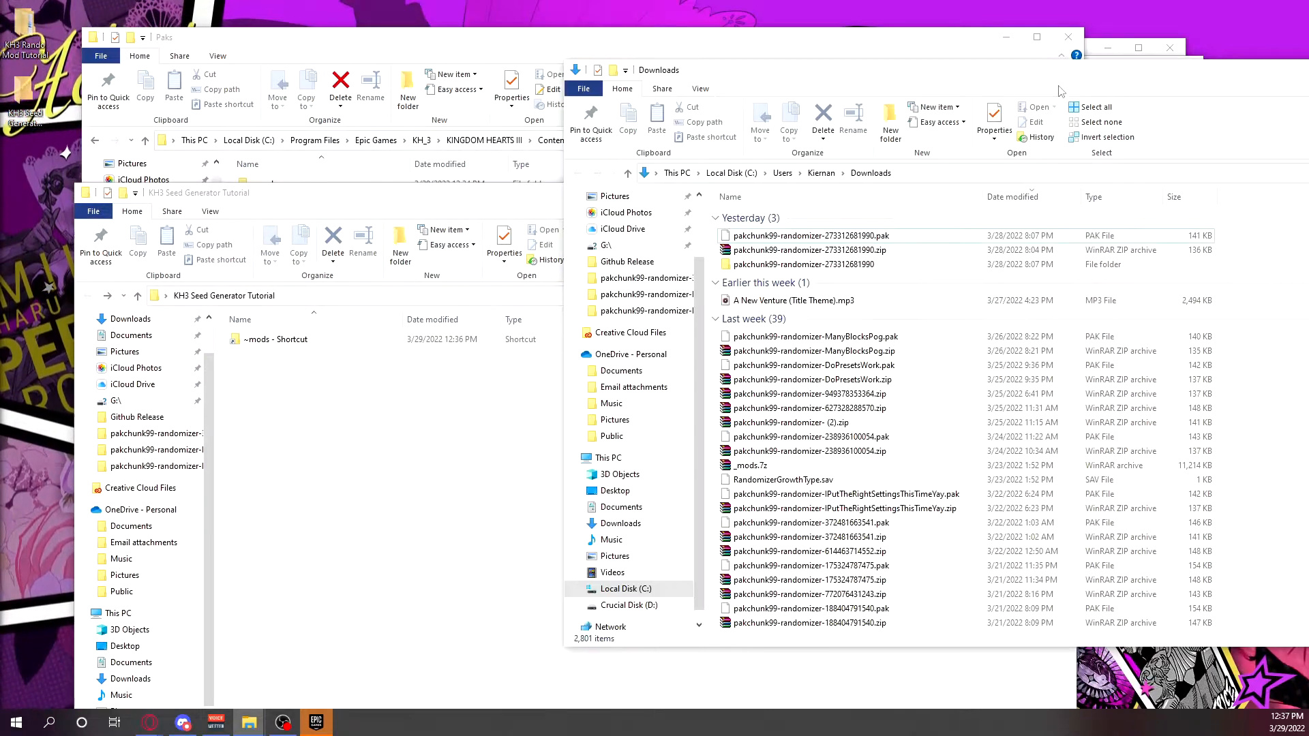
left_click(1086, 56)
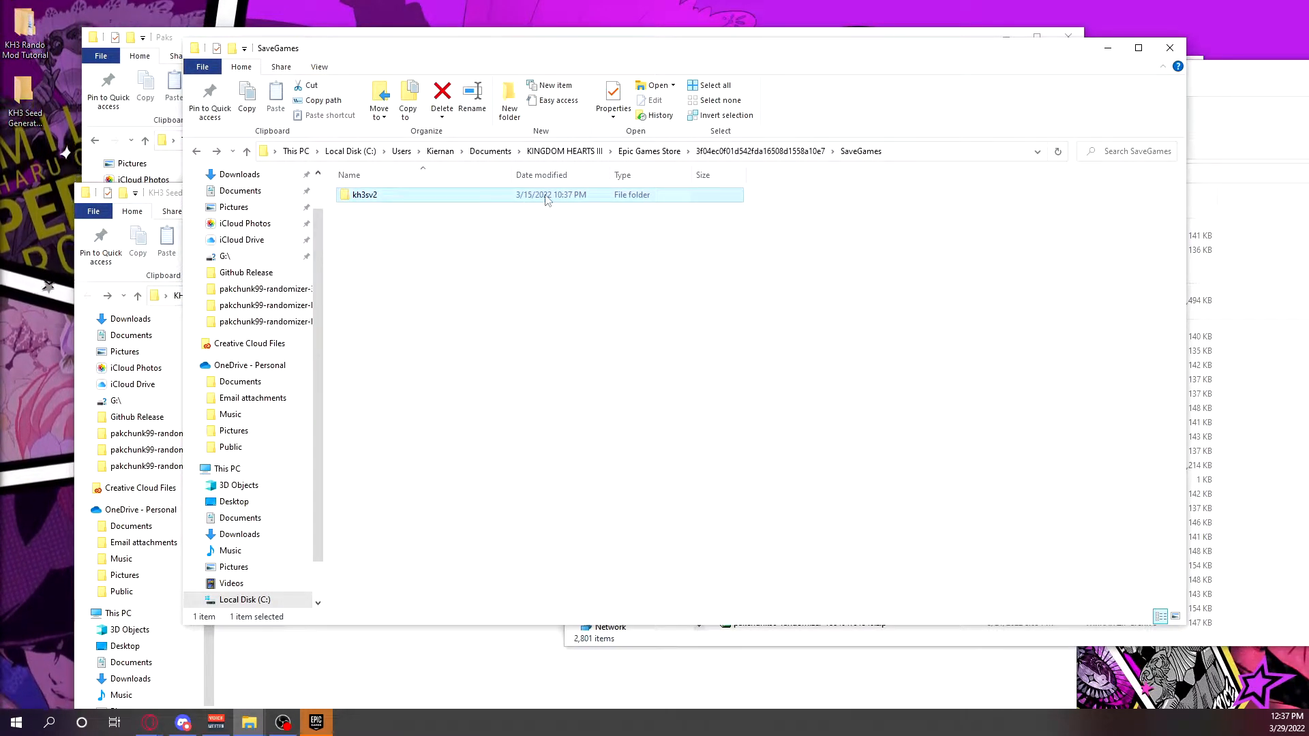
left_click(759, 151)
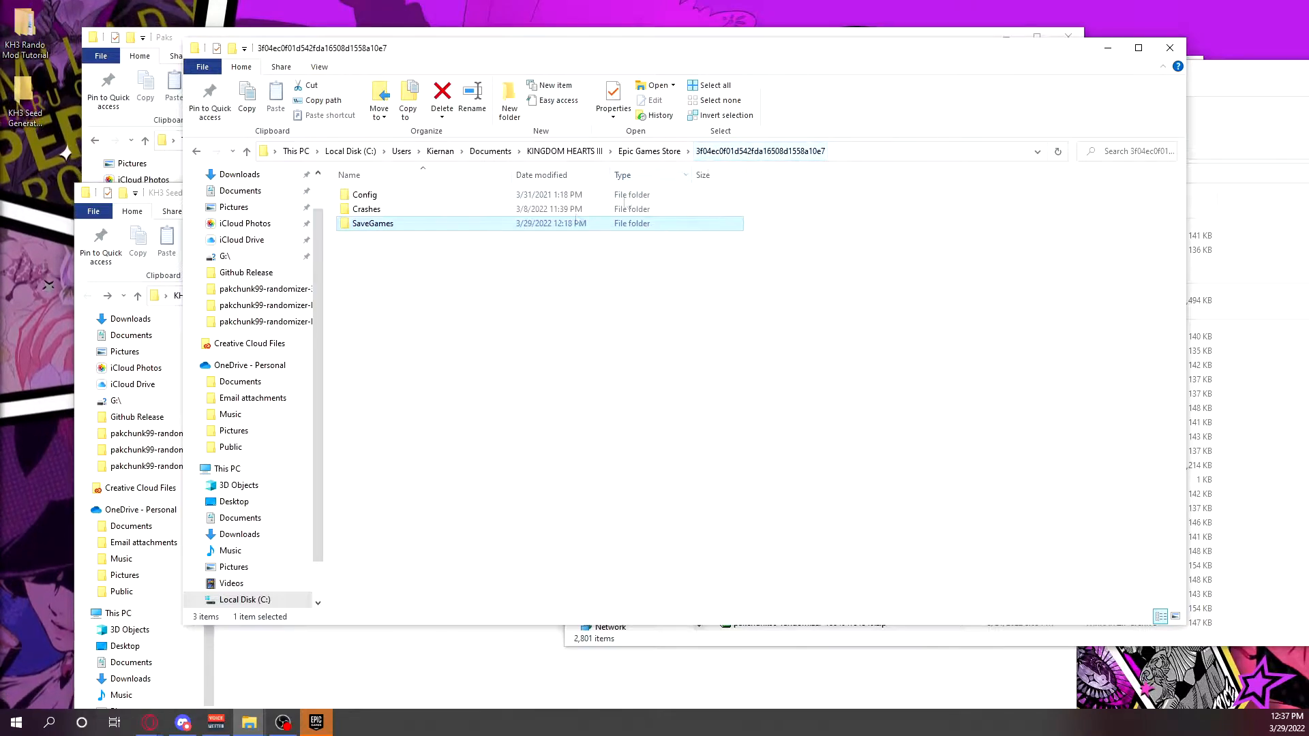
right_click(437, 233)
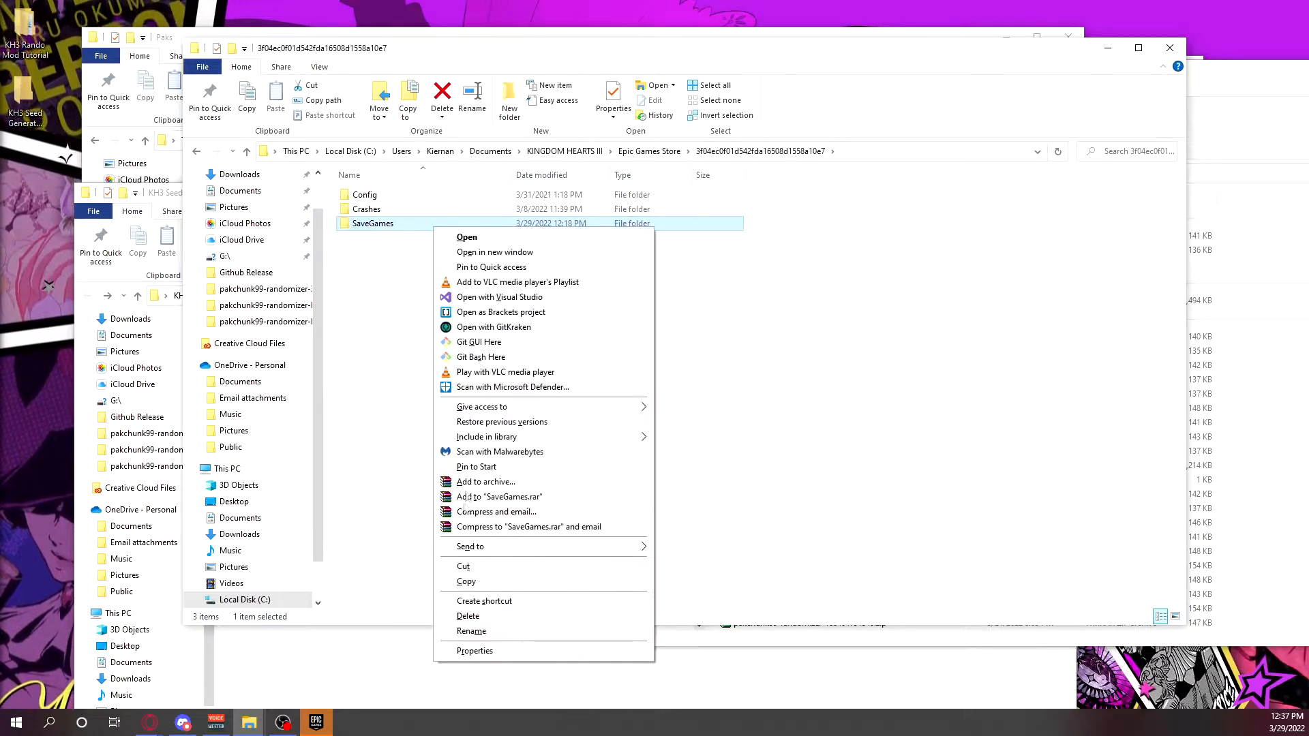
left_click(497, 600)
Move the SaveGames shortcut into the KH3 Seed Generator Tutorial folder and open the shortcut to check its target.
left_click_drag(501, 407, 381, 236)
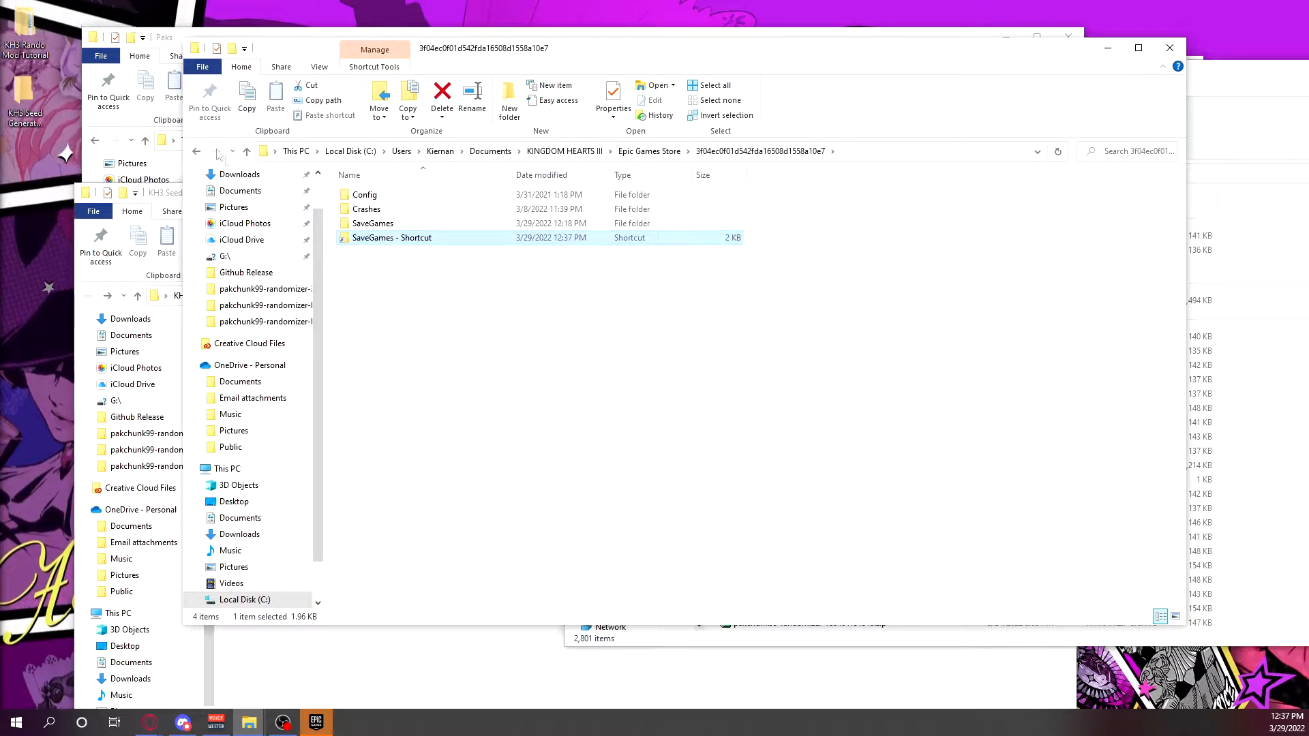
left_click(345, 646)
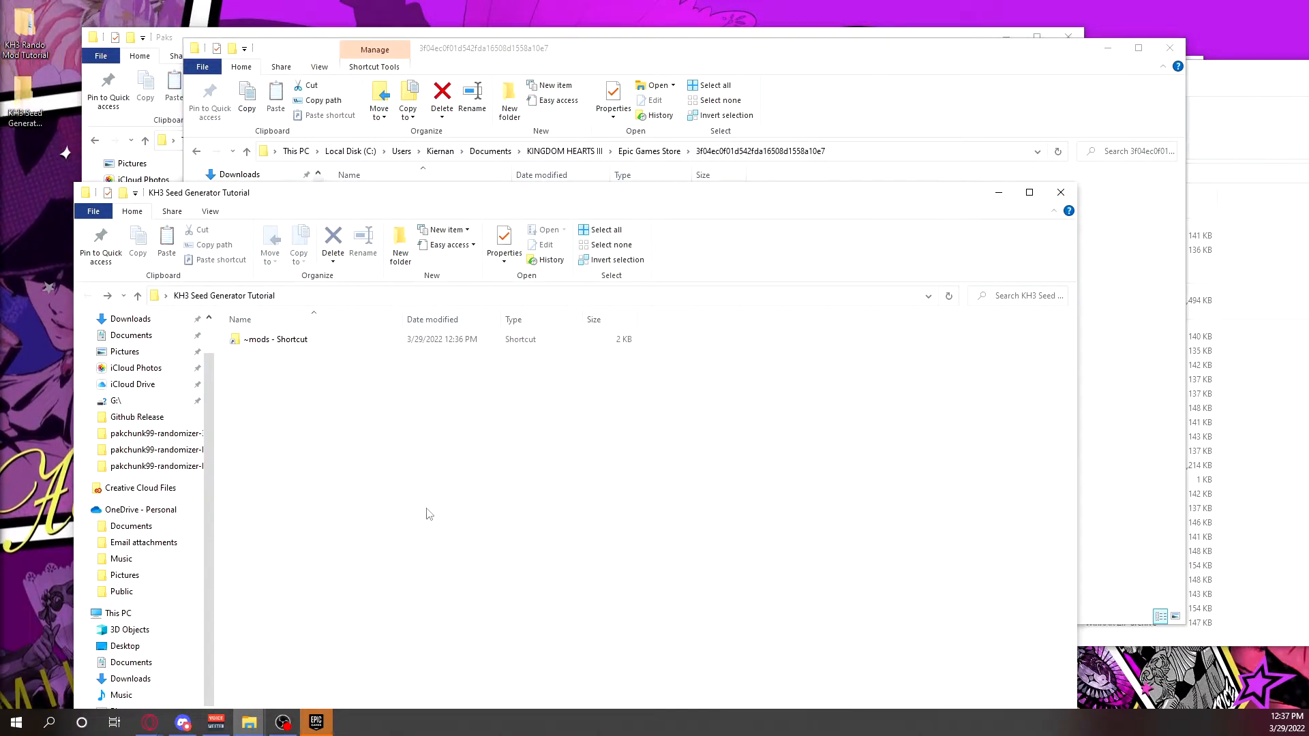
key("ctrl+v")
left_click(334, 389)
double_click(303, 355)
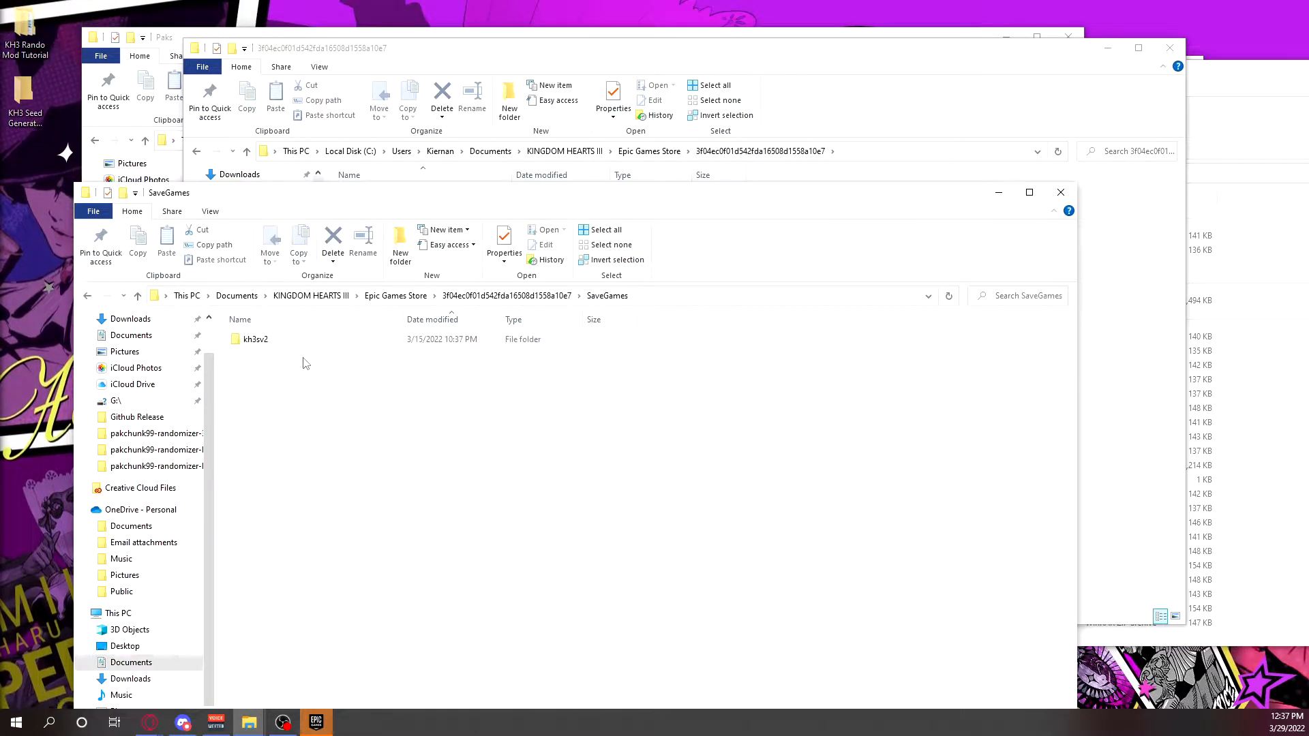
left_click(88, 297)
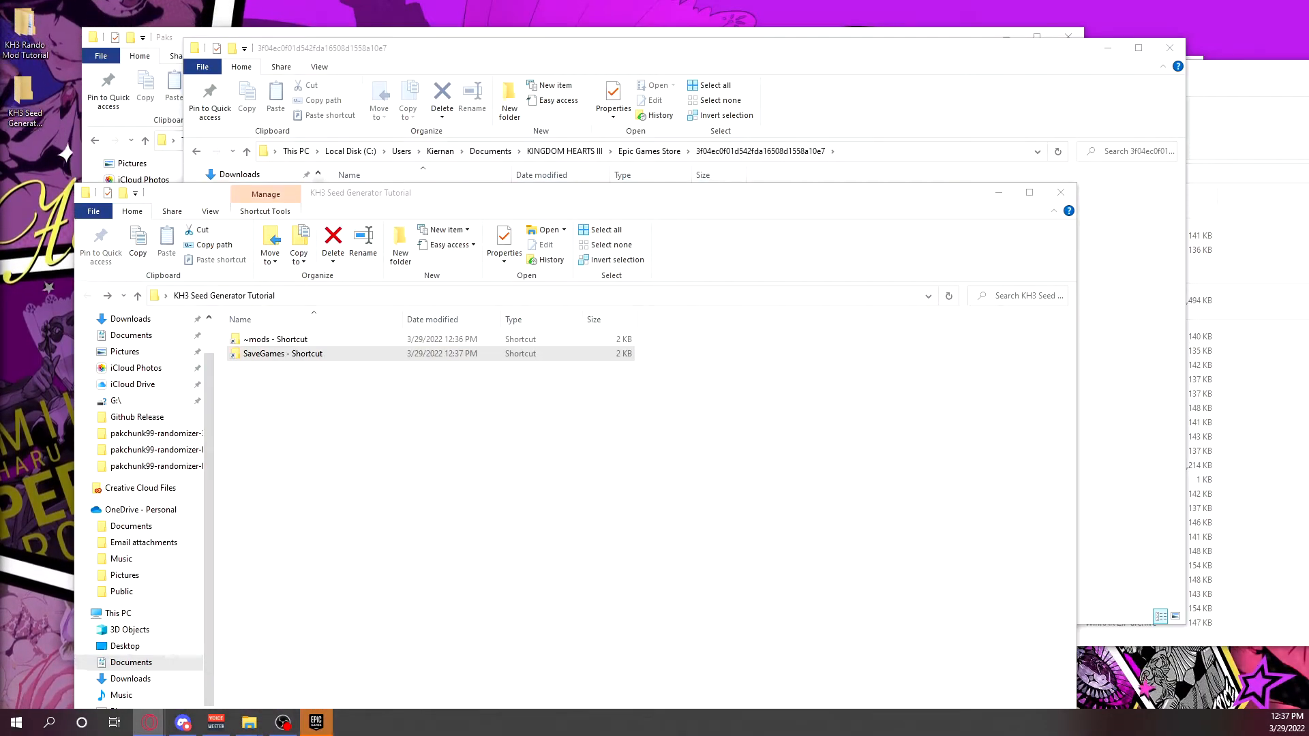
Switch to the browser and go through the KH3 Randomizer website's Pools, Options and Hints pages to the end of the Review page.
left_click_drag(716, 140, 712, 30)
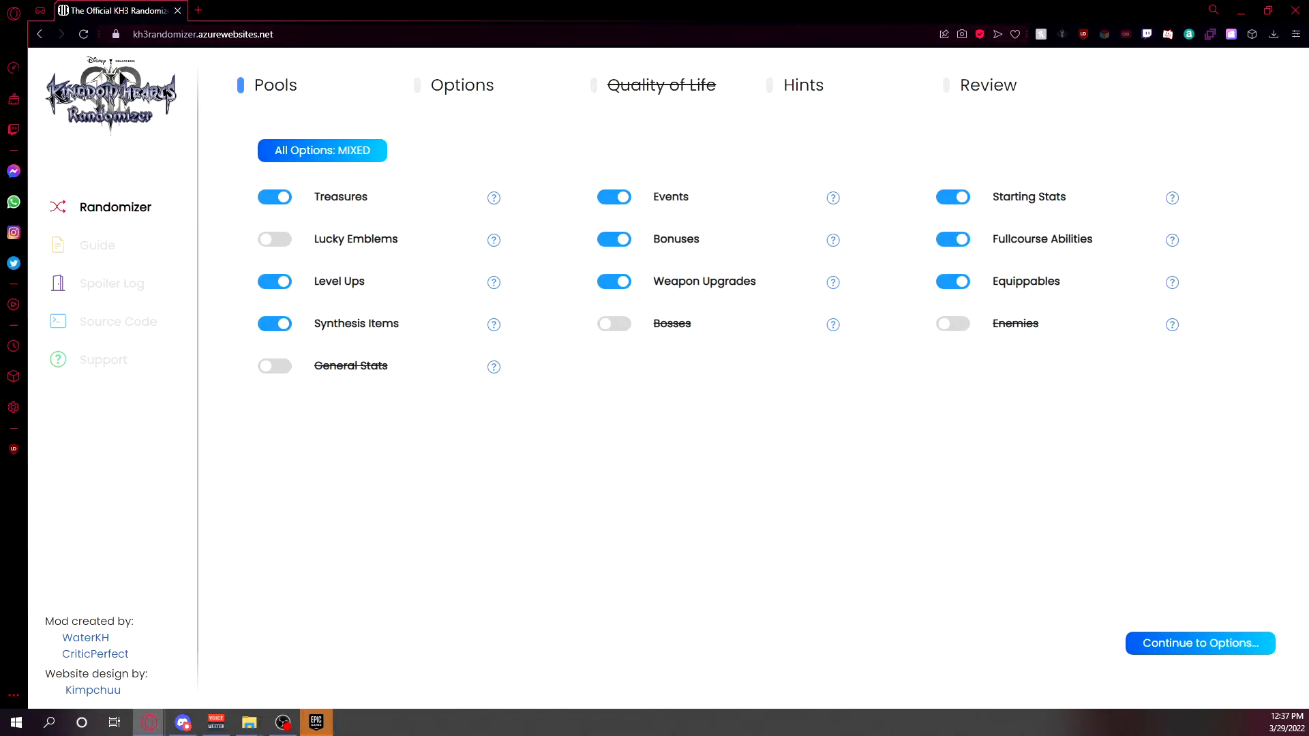
left_click(1176, 659)
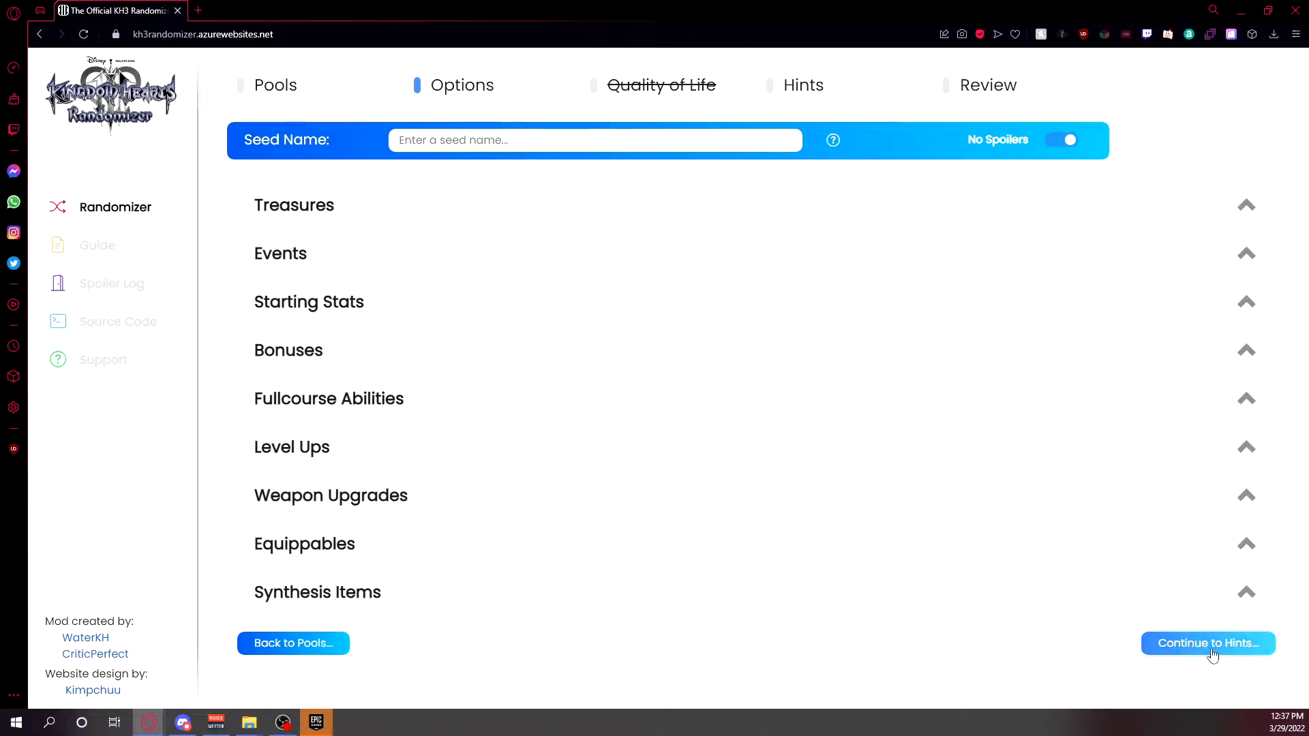
left_click(1212, 654)
left_click(1214, 225)
scroll(1094, 593, "down", 1)
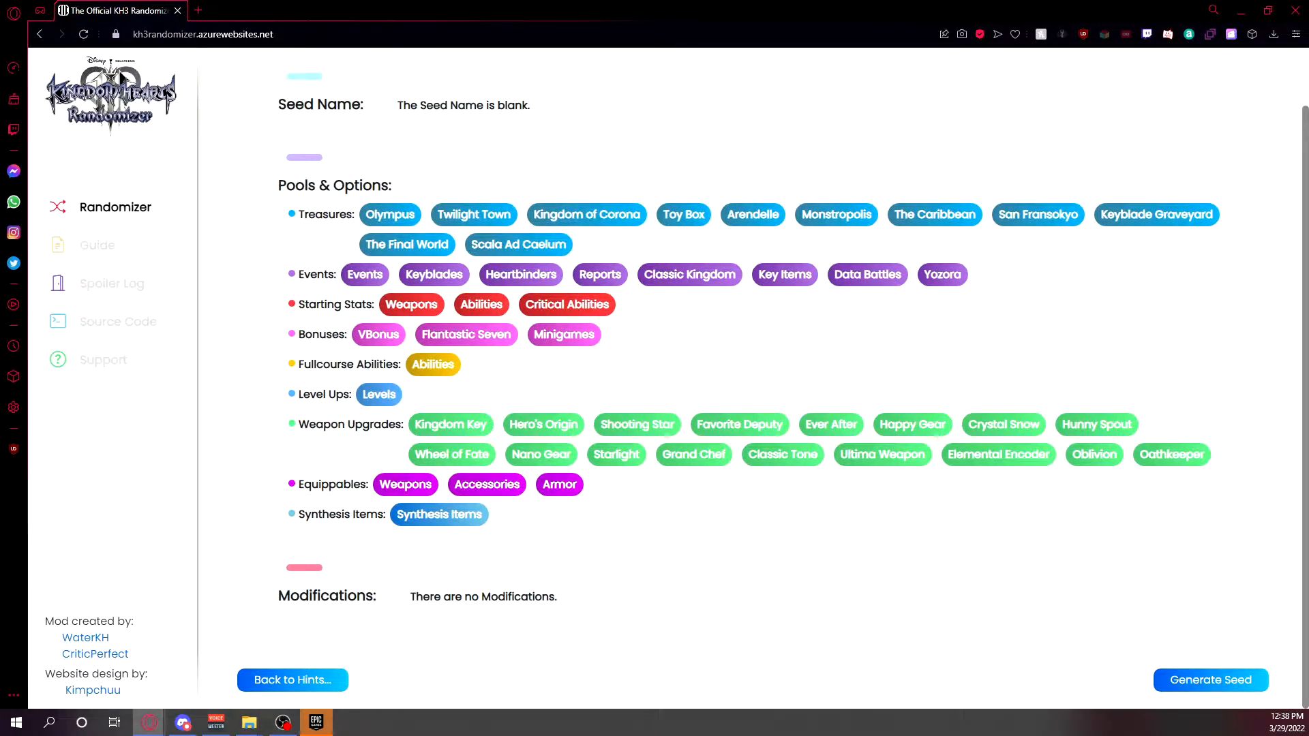
Open the KH3RandomizerWebsite repository on GitHub and read the README's setup and seed generation instructions.
left_click_drag(0, 143, 278, 10)
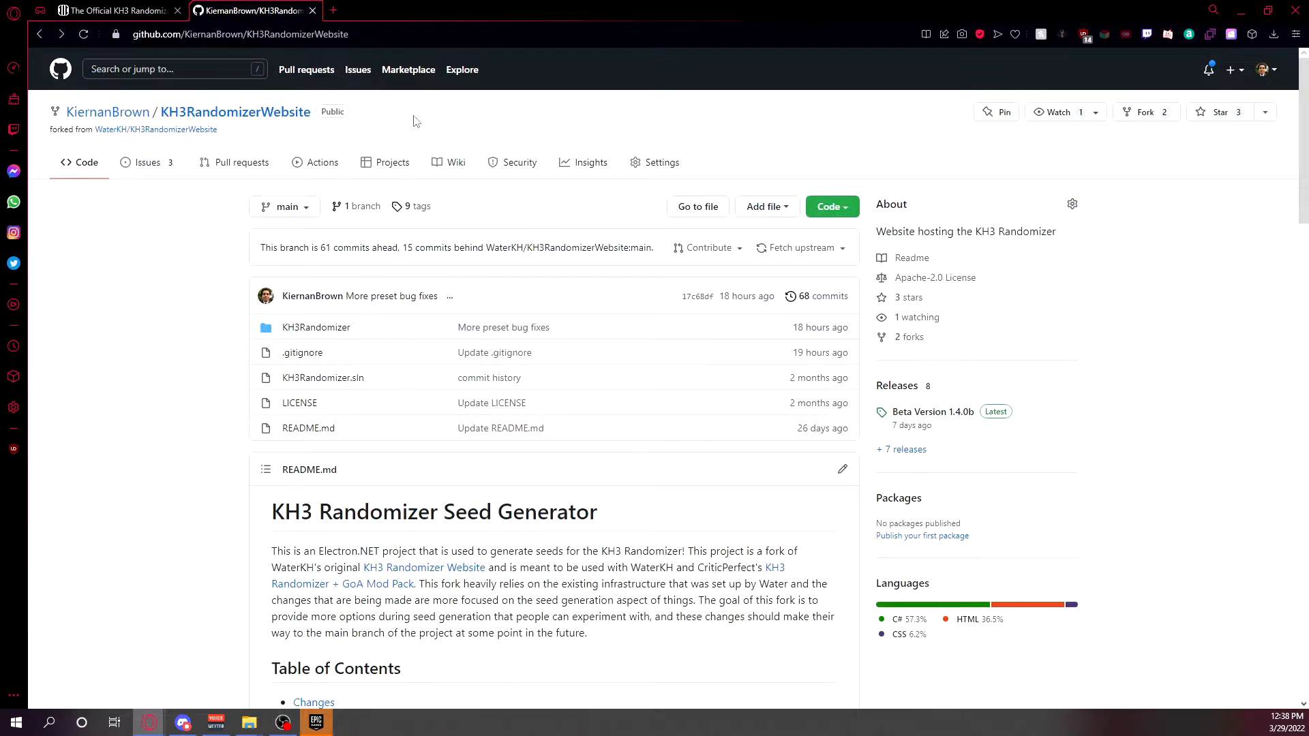
scroll(176, 256, "down", 1)
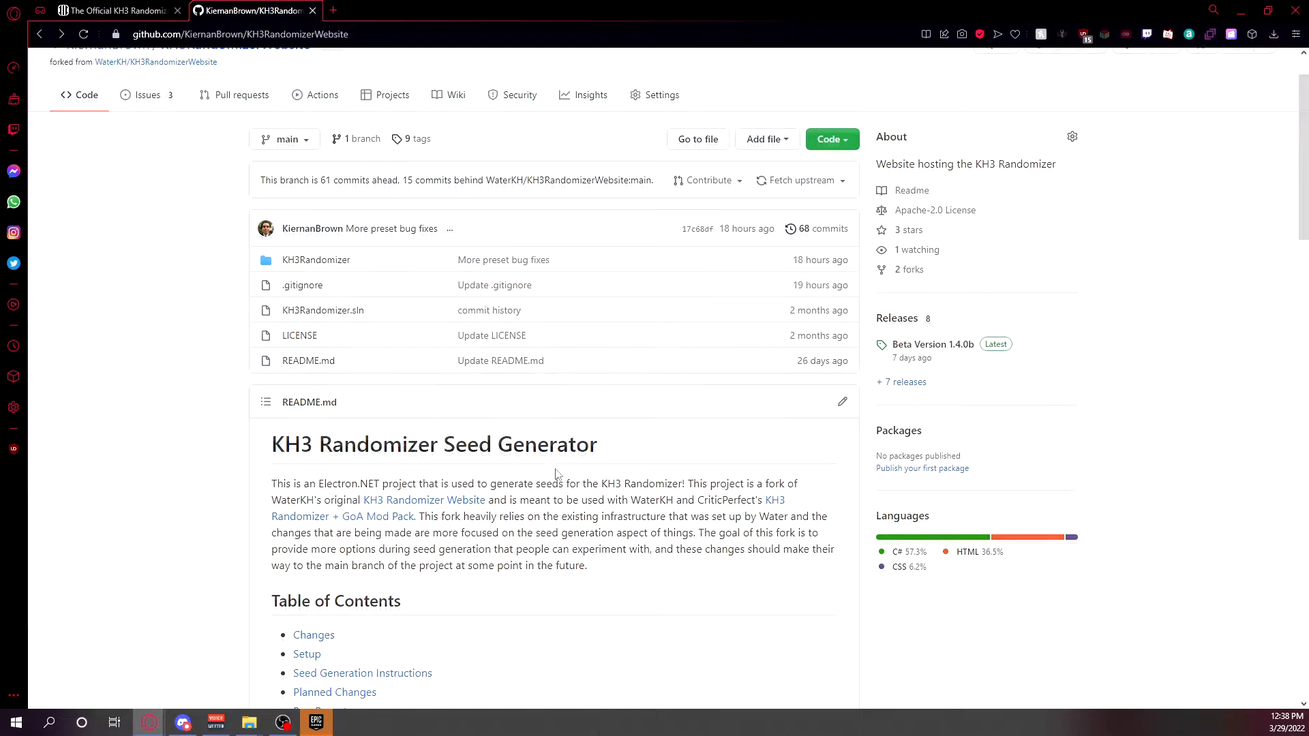
scroll(411, 314, "up", 1)
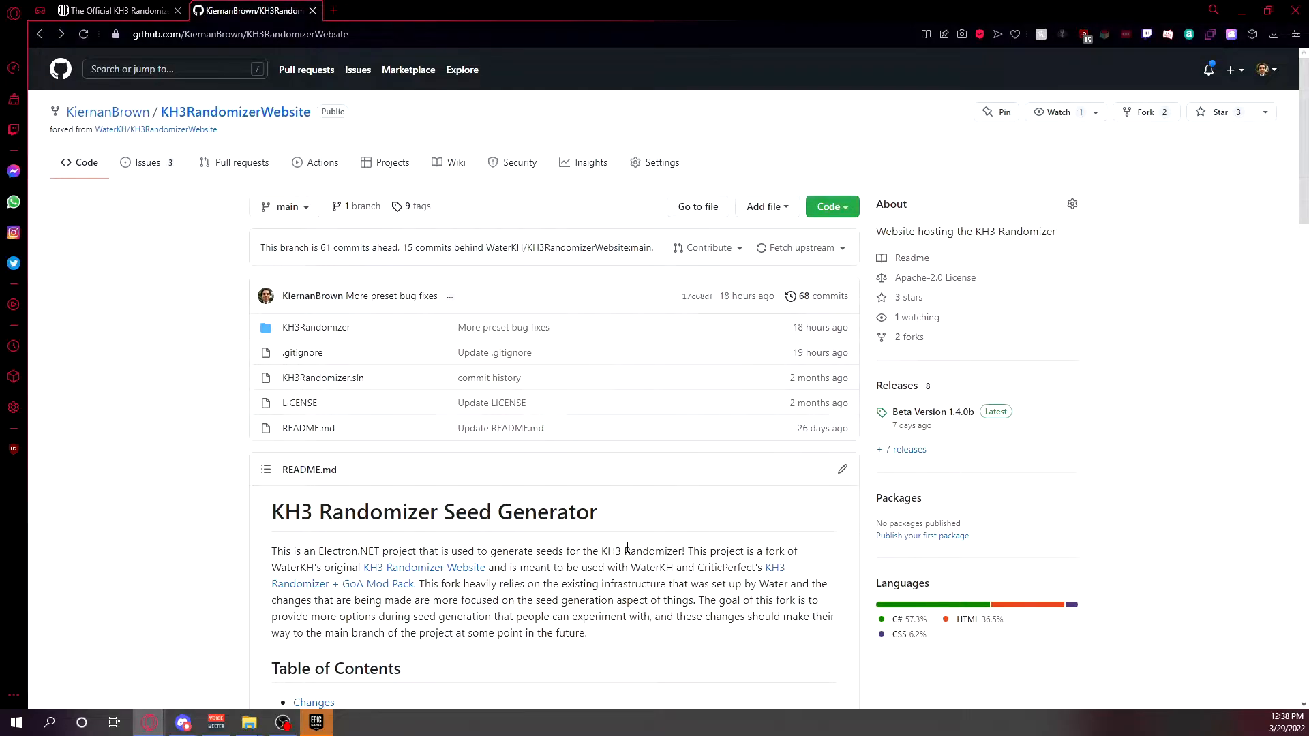
scroll(627, 547, "down", 15)
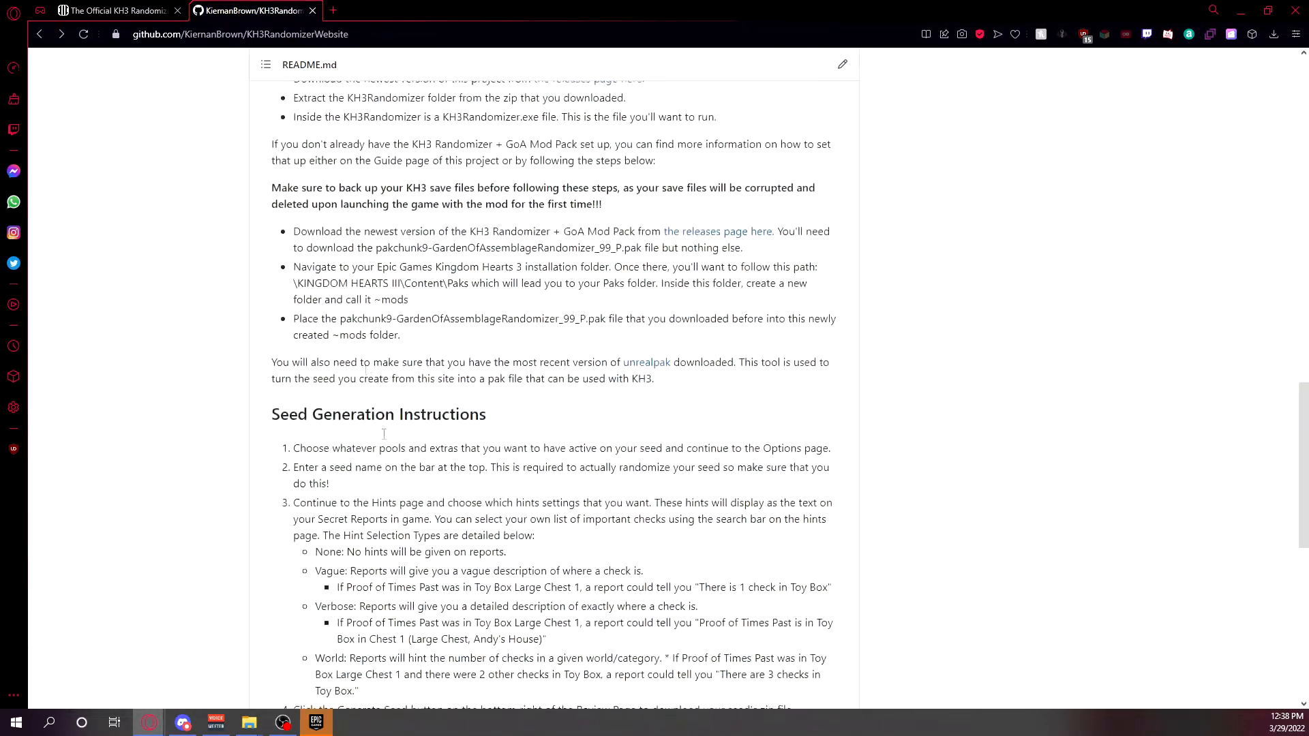
Open the KH3RandomizerWebsite releases page, download KH3Randomizer.zip from the Beta Version 1.5.0b assets, and look over the 1.4.0b release below it.
scroll(366, 370, "down", 10)
scroll(561, 551, "up", 16)
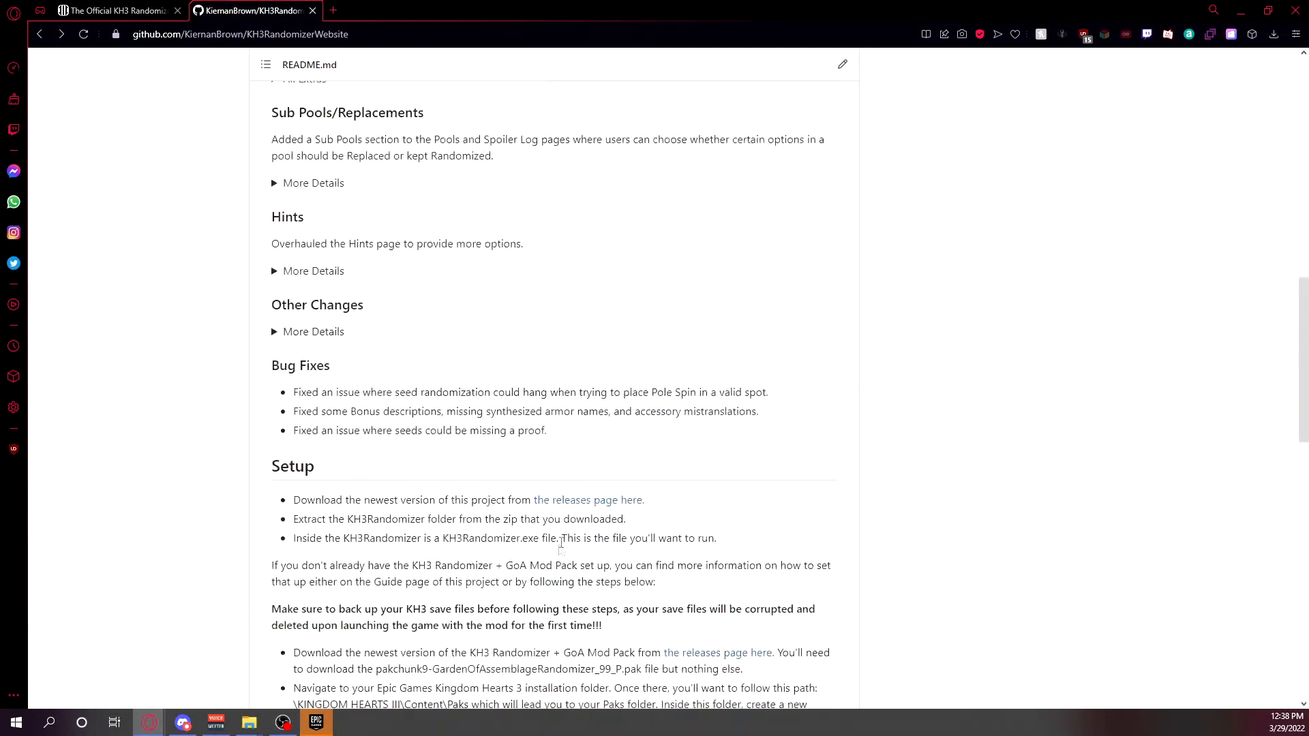
scroll(560, 550, "up", 14)
scroll(575, 539, "up", 2)
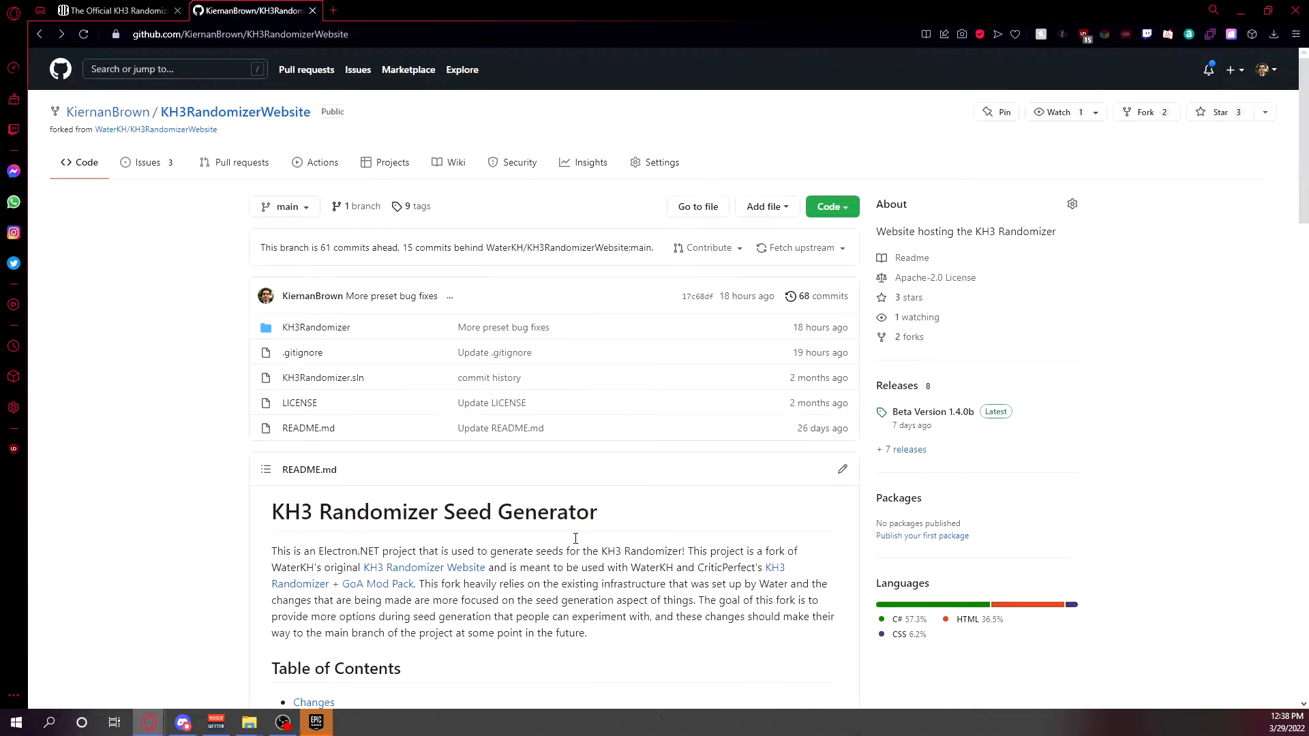
left_click(897, 389)
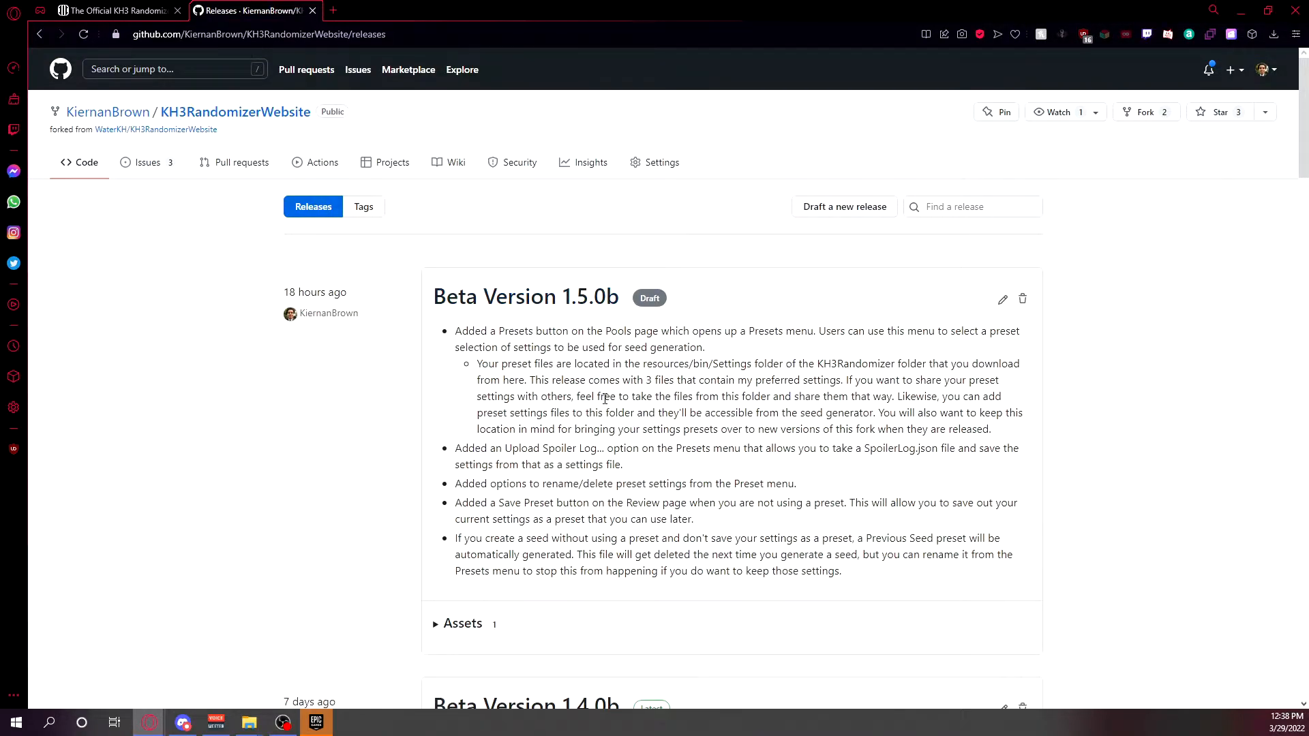
scroll(553, 294, "down", 2)
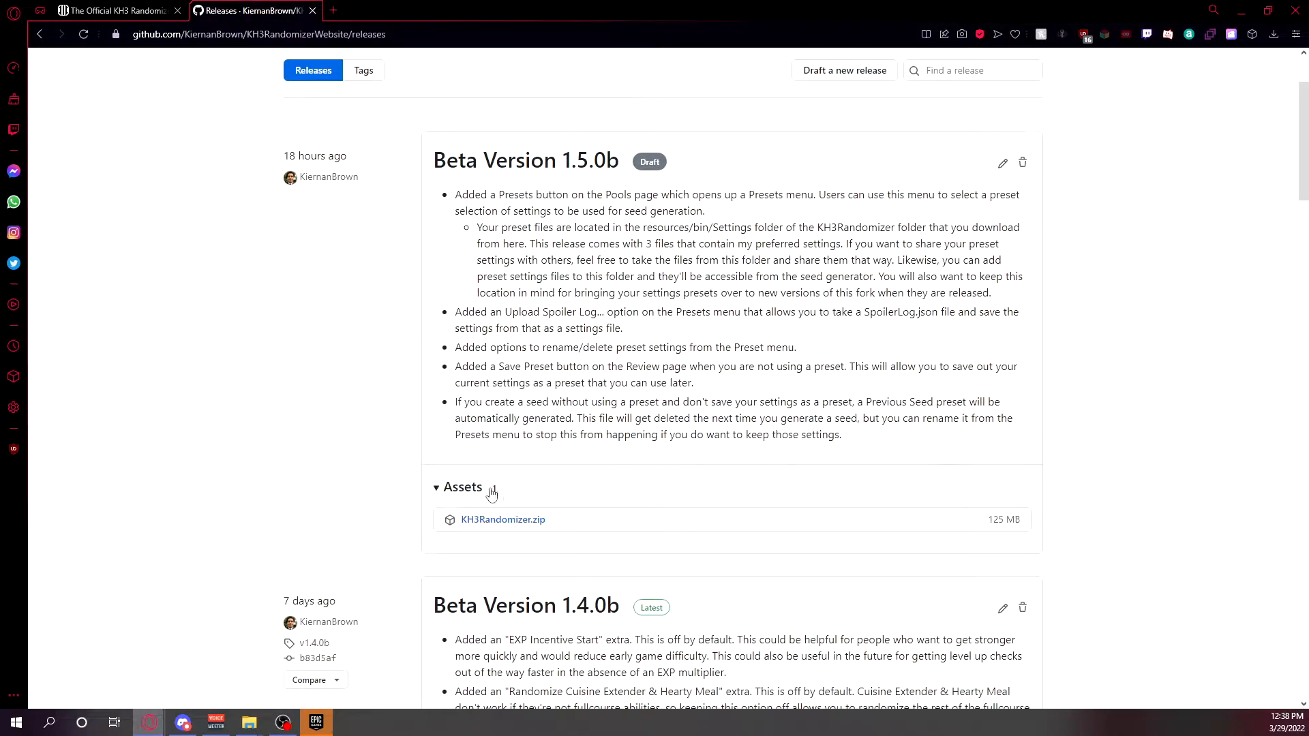
left_click(504, 524)
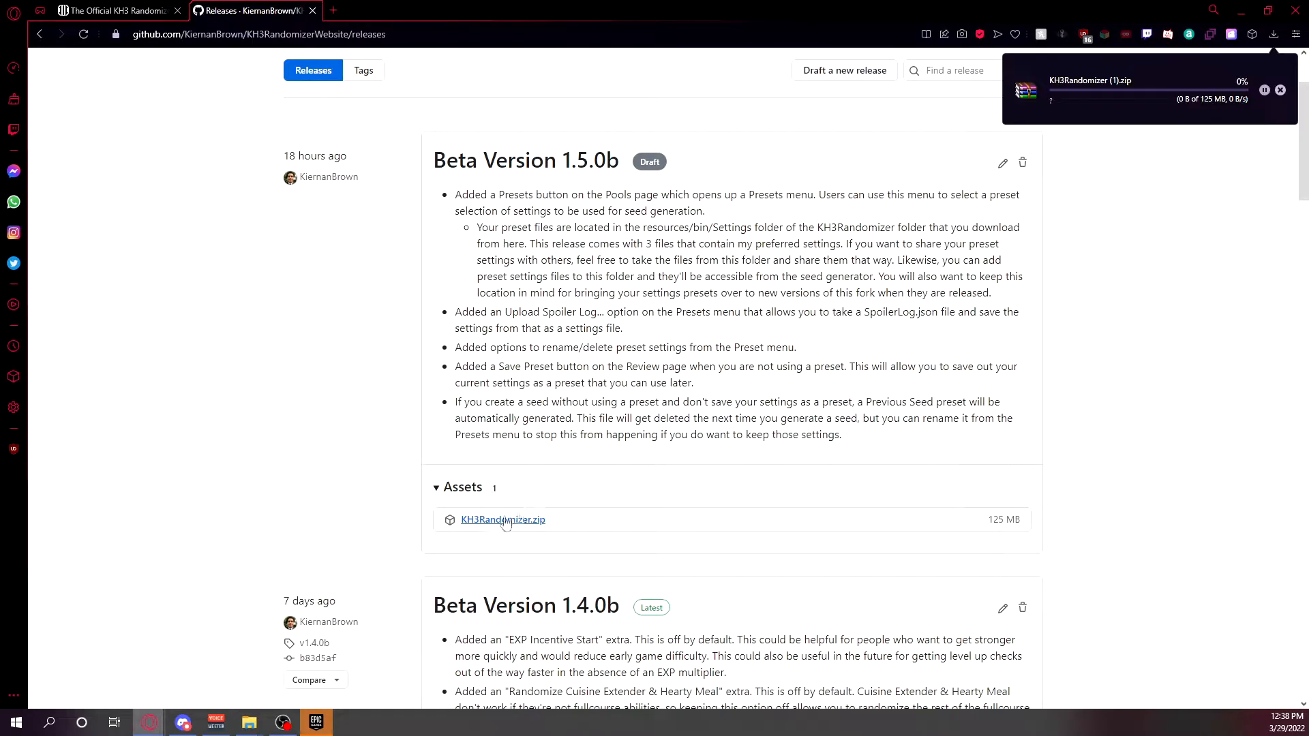
scroll(681, 359, "down", 5)
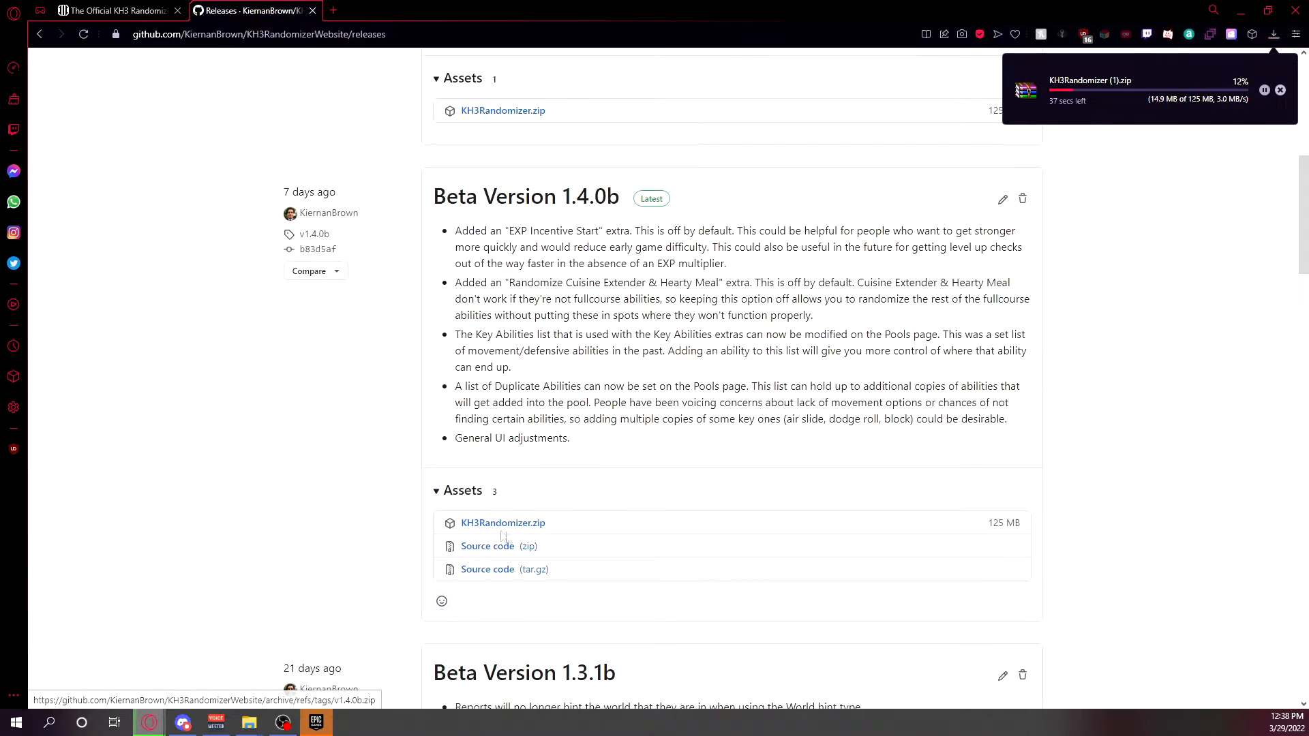
scroll(609, 527, "up", 5)
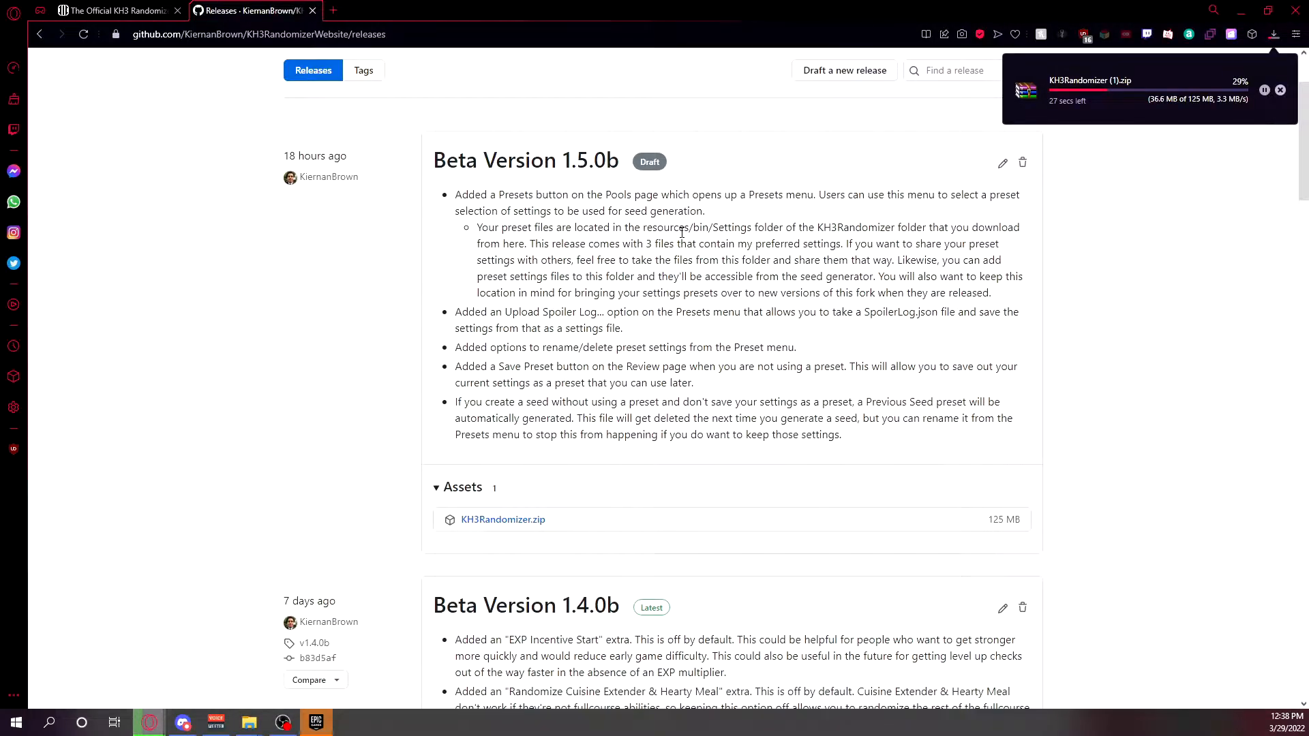
scroll(608, 518, "down", 4)
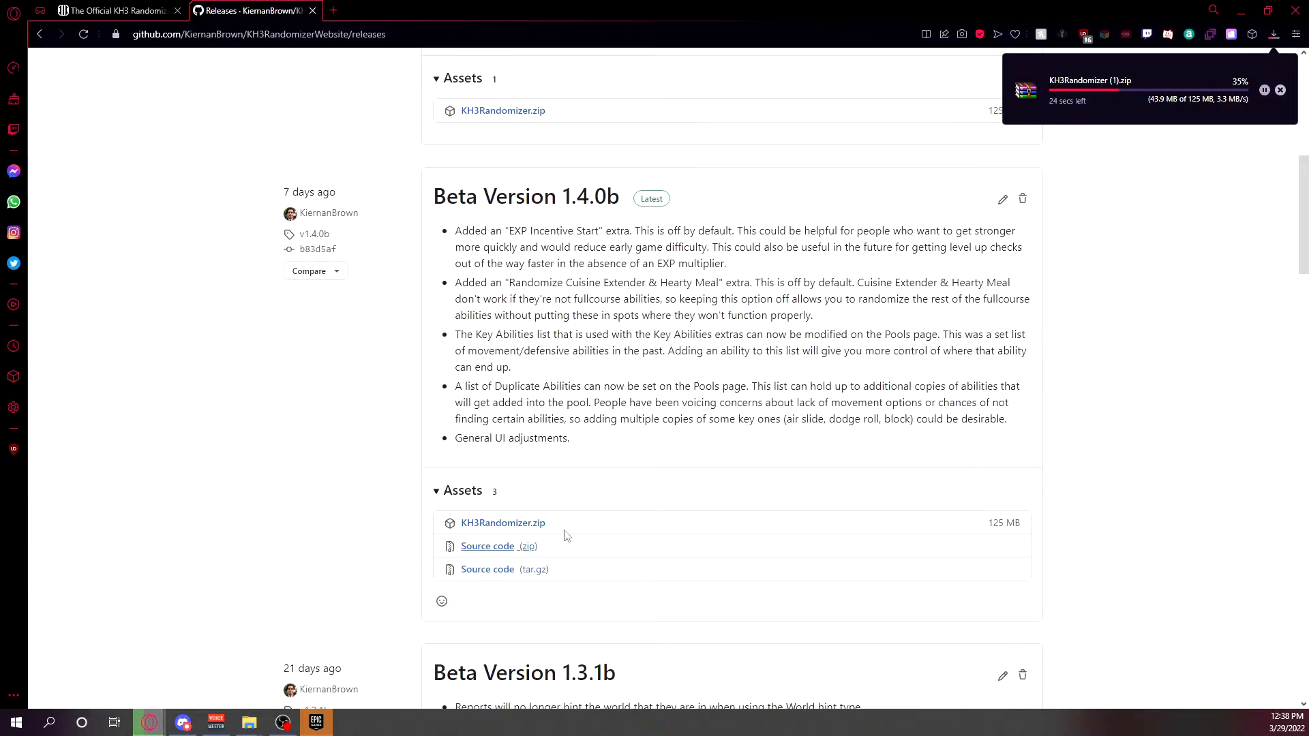
scroll(565, 535, "up", 6)
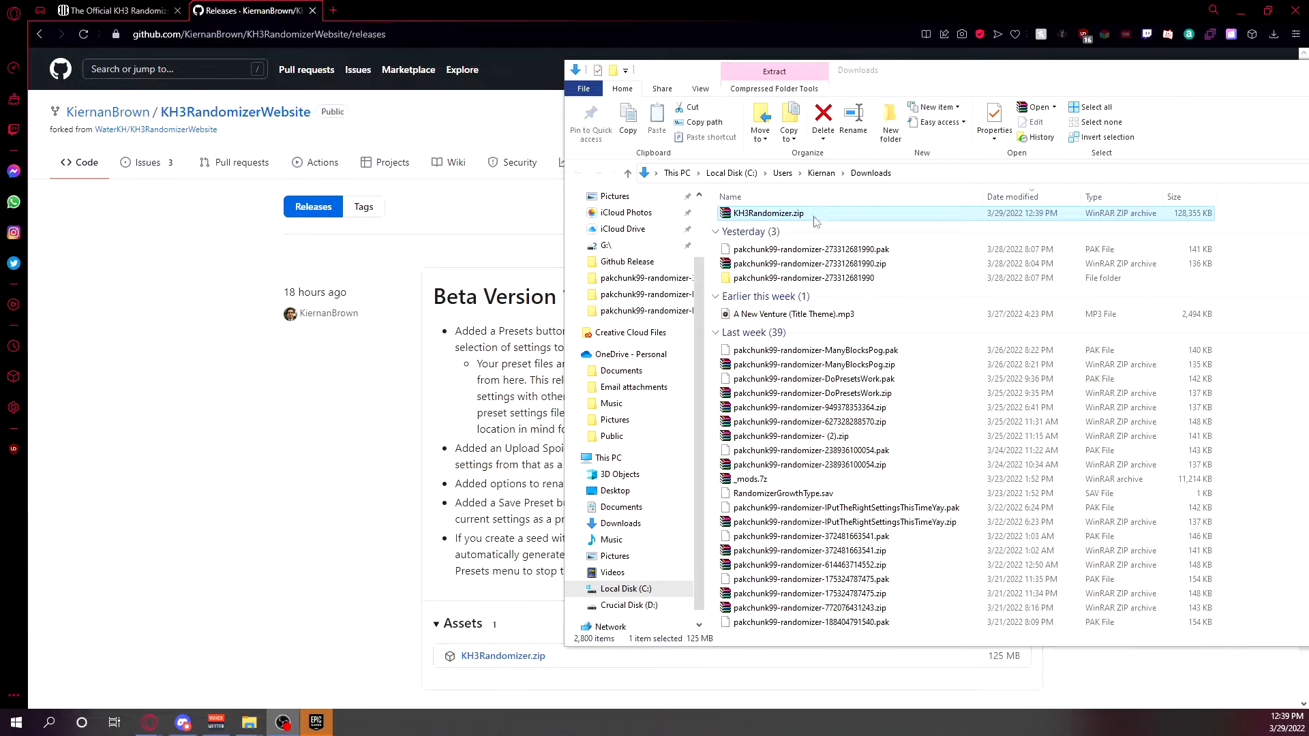
Minimize the browser and move KH3Randomizer.zip from Downloads into the KH3 Seed Generator Tutorial folder.
left_click(823, 218)
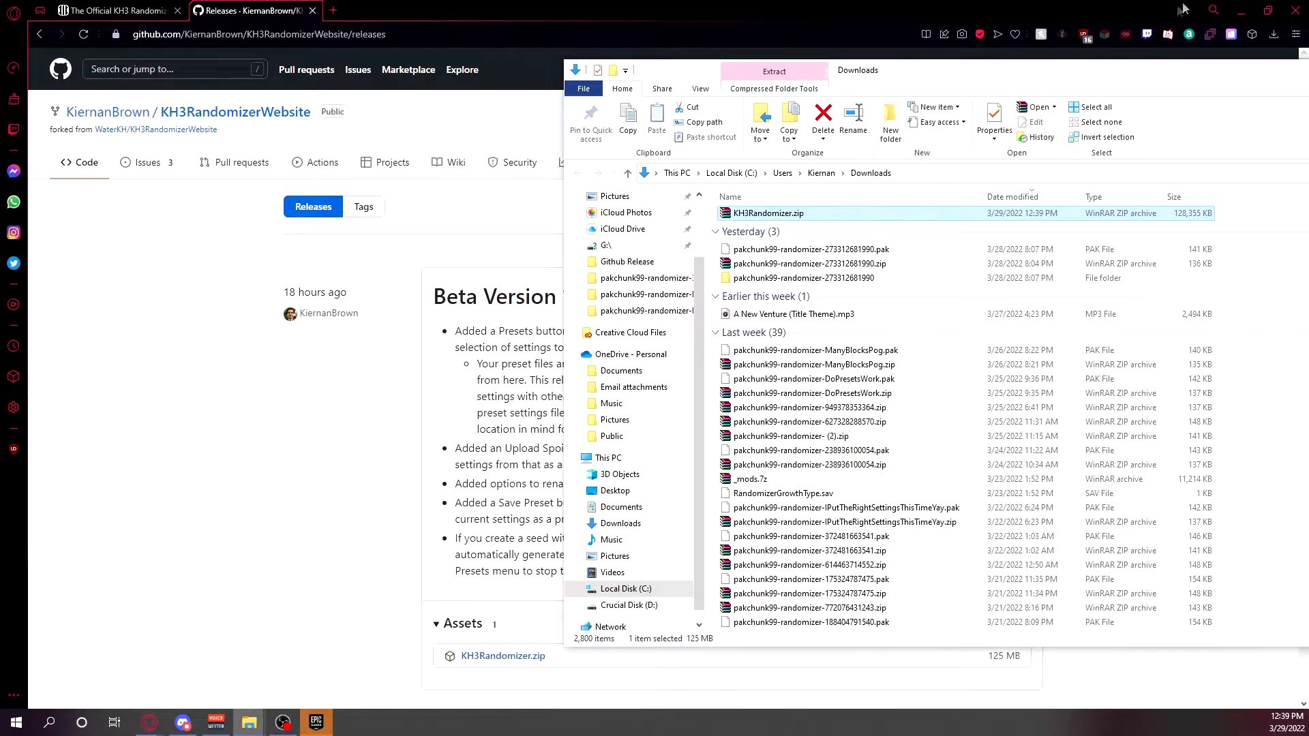
left_click(1241, 9)
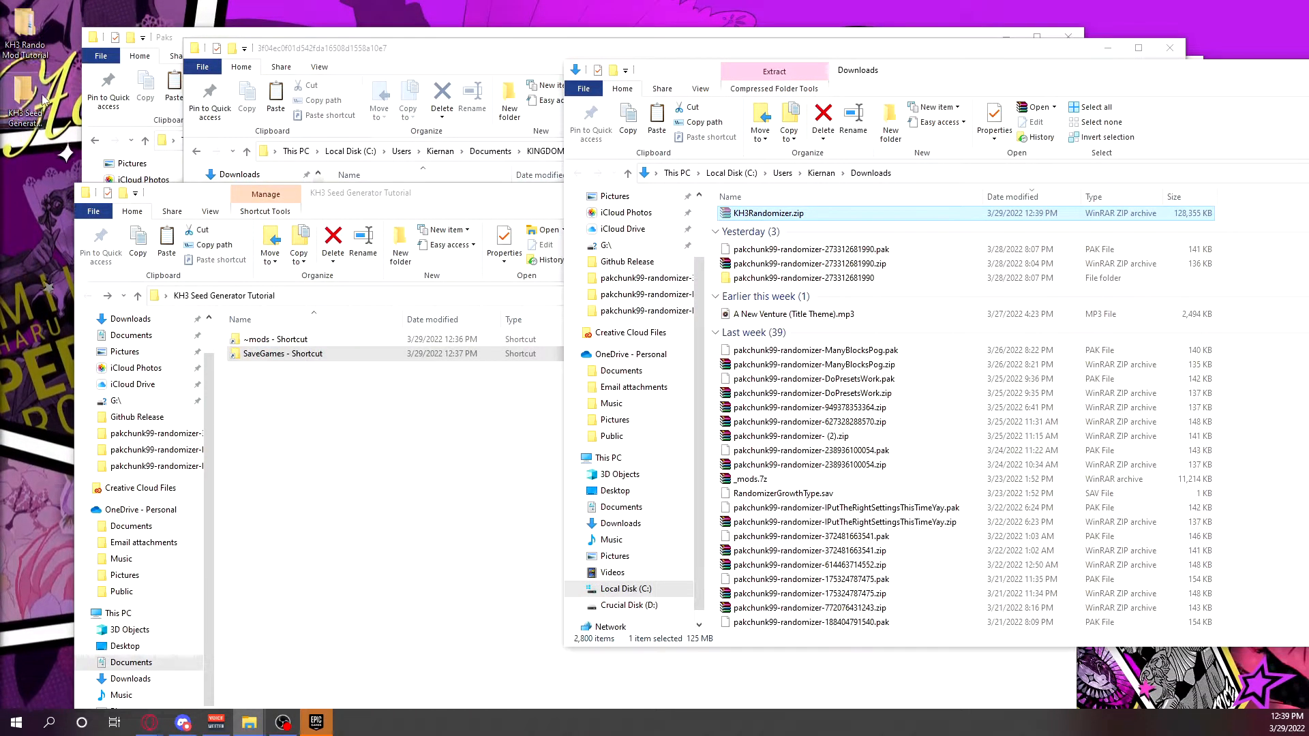
left_click(474, 198)
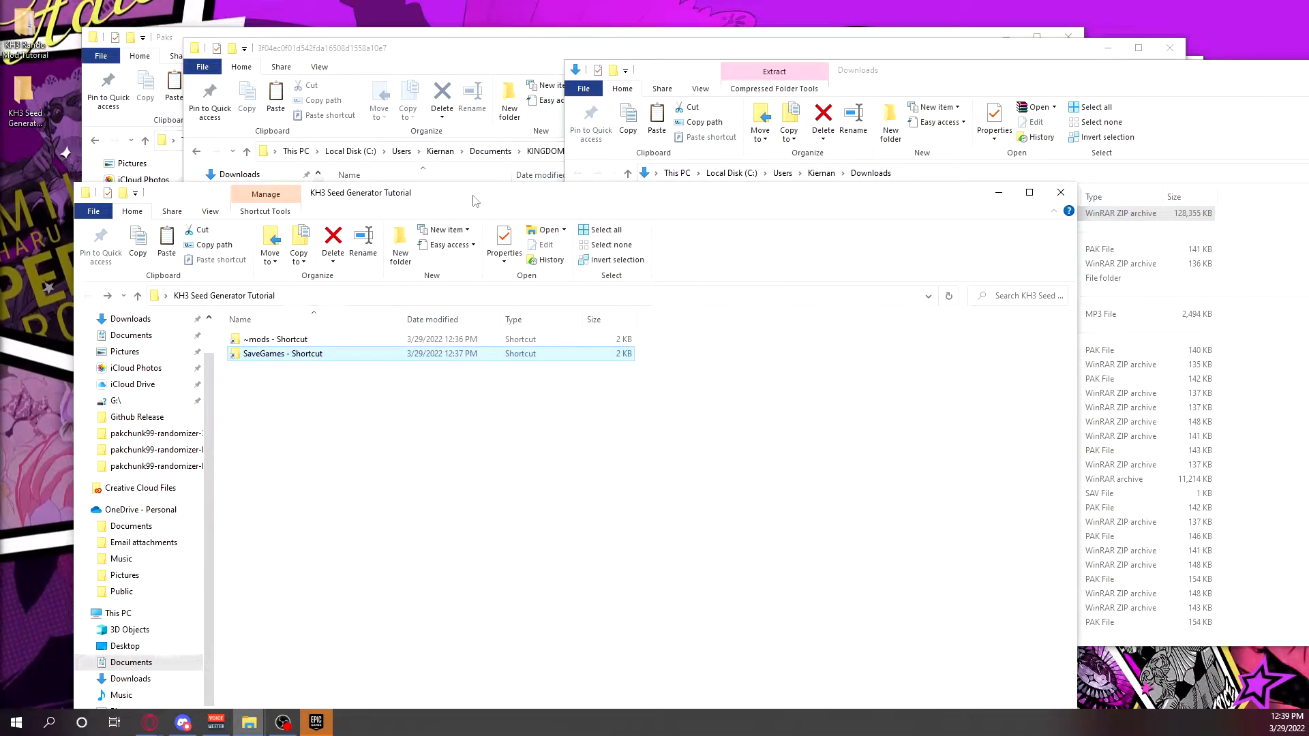
left_click_drag(474, 197, 458, 60)
left_click(1135, 82)
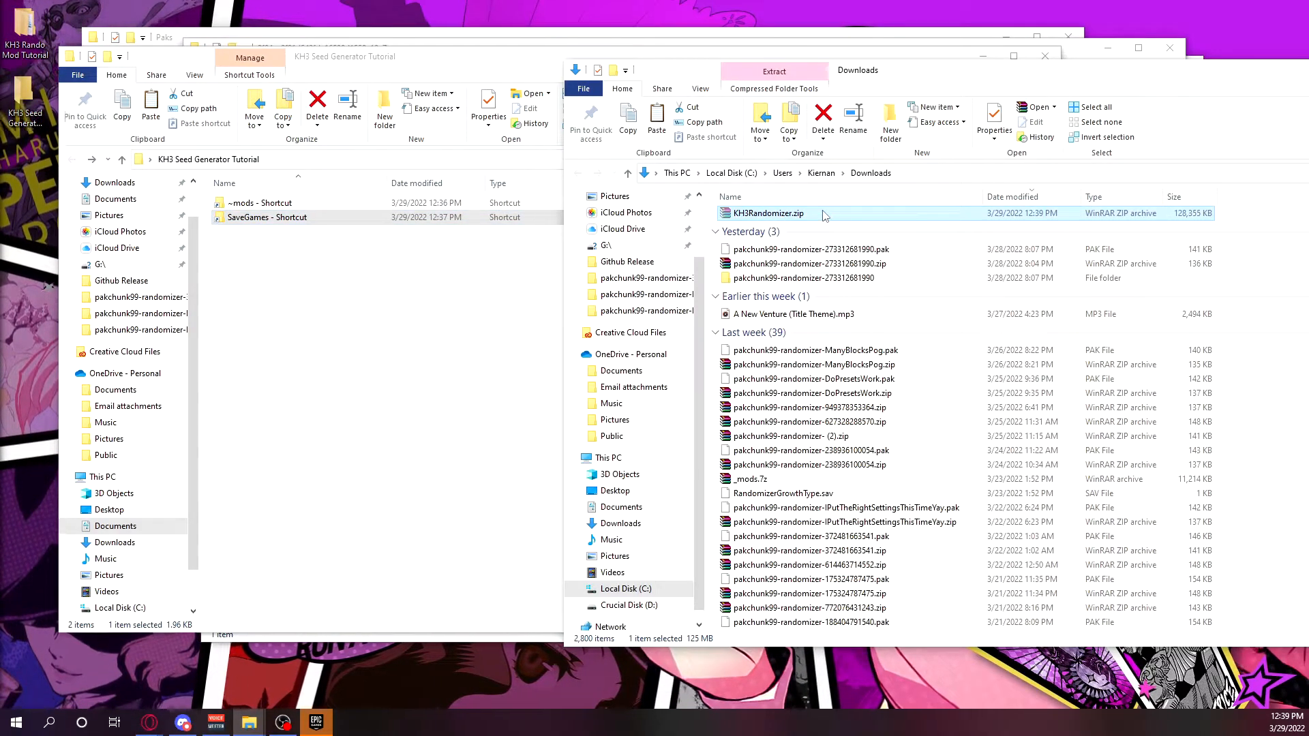
left_click_drag(825, 216, 418, 327)
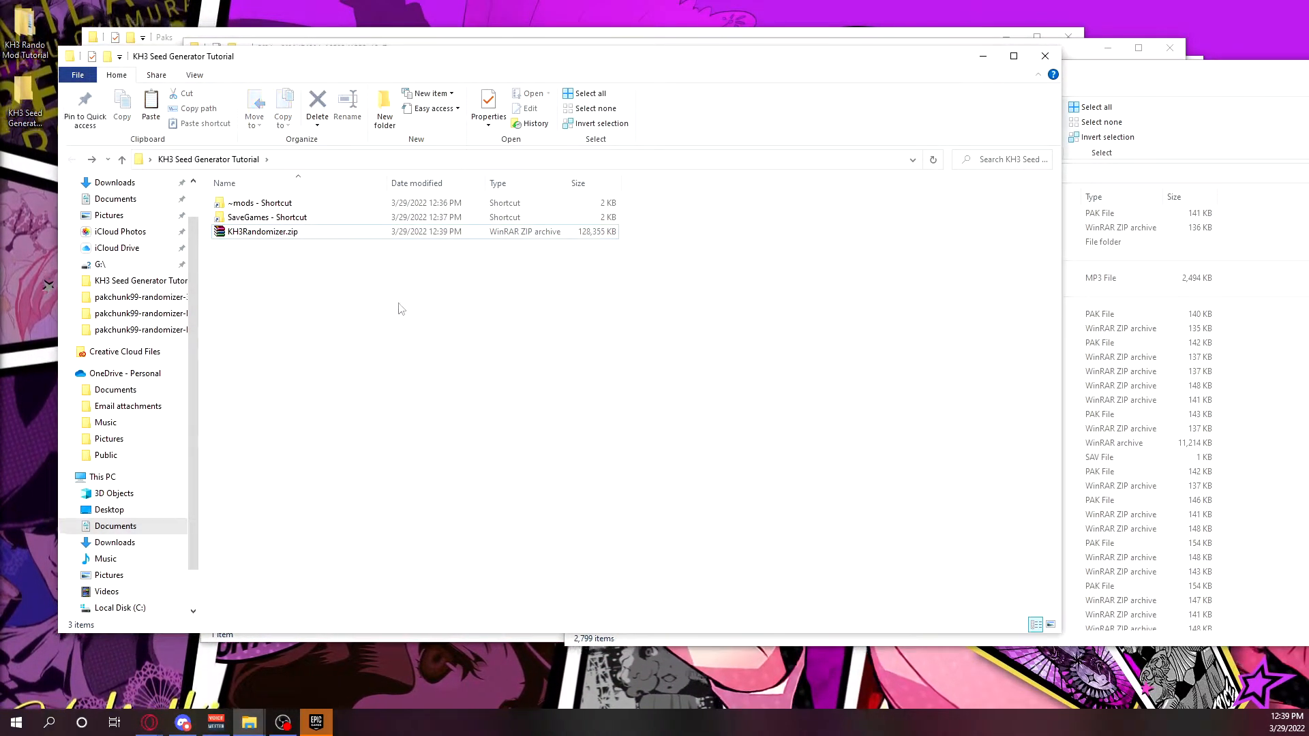
Extract KH3Randomizer.zip in the KH3 Seed Generator Tutorial folder and delete the zip archive.
left_click(304, 234)
right_click(304, 235)
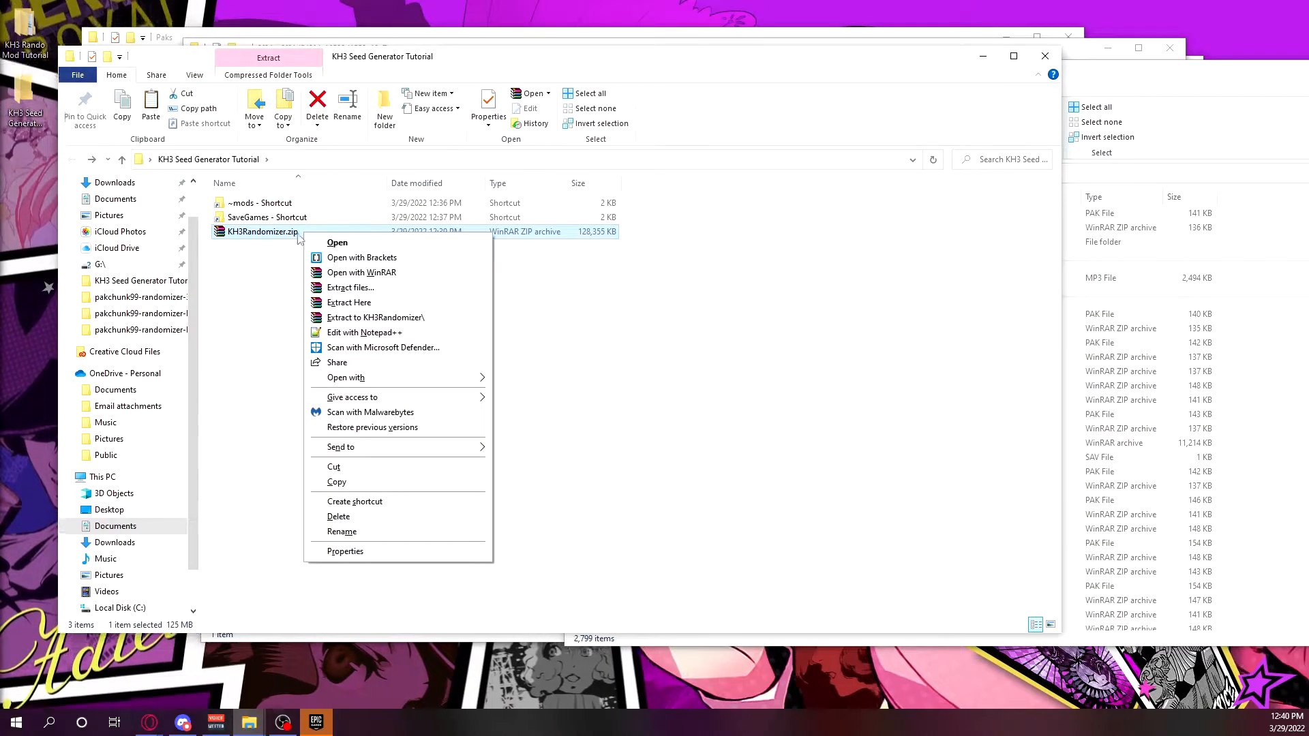
left_click(343, 303)
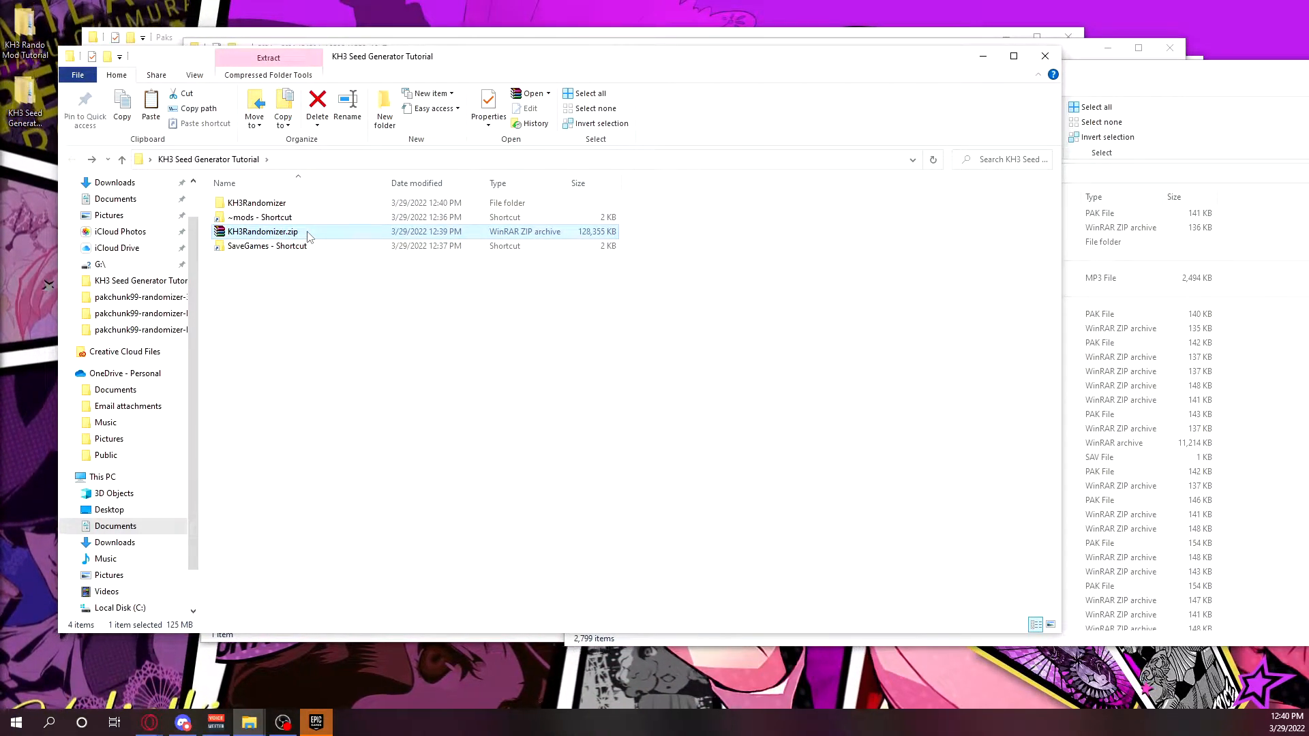
key("Delete")
Launch KH3Randomizer.exe from the extracted KH3Randomizer folder and look over the settings on its Pools page.
double_click(314, 203)
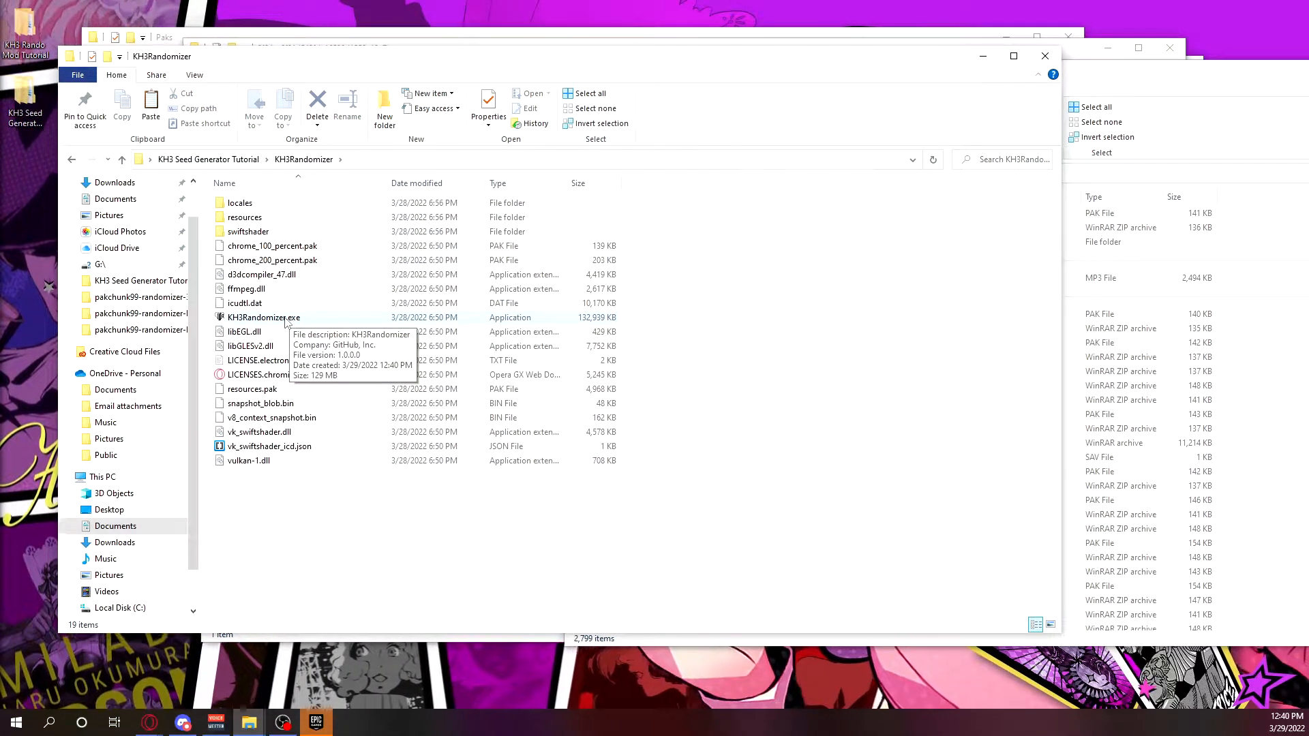
left_click(247, 320)
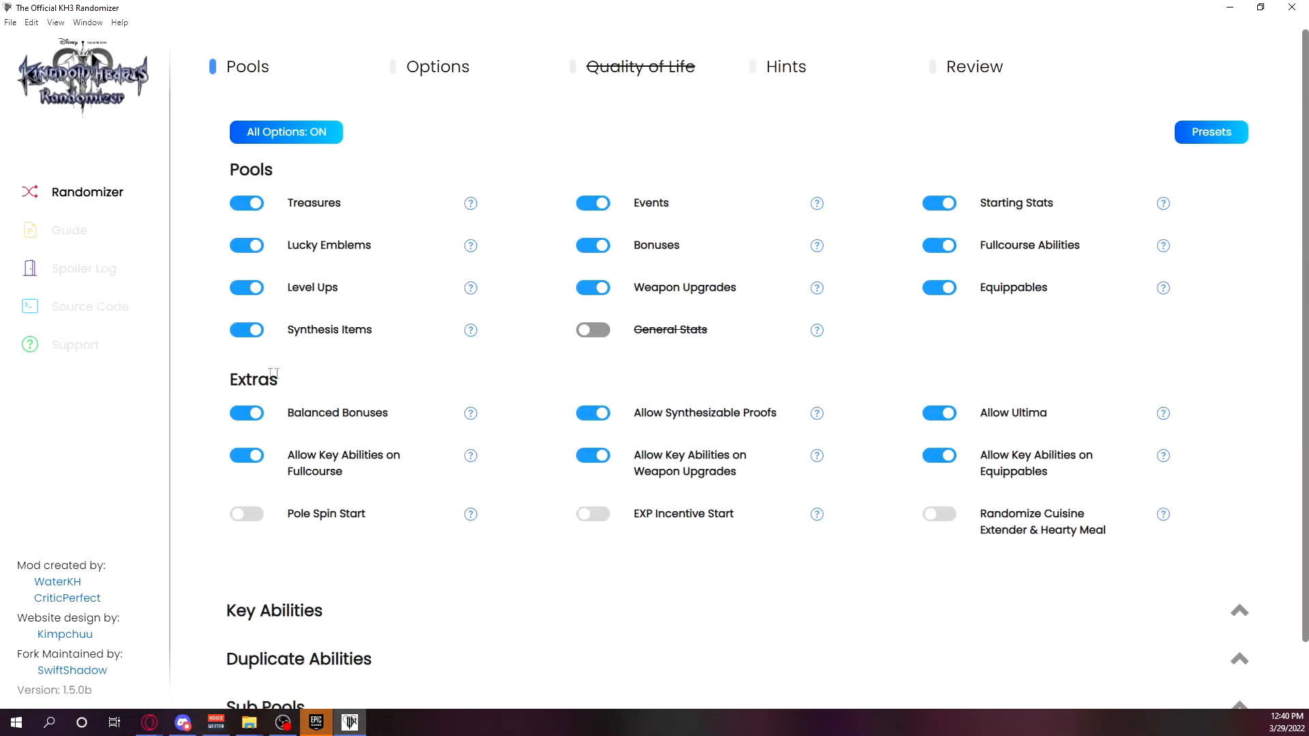
scroll(626, 368, "down", 1)
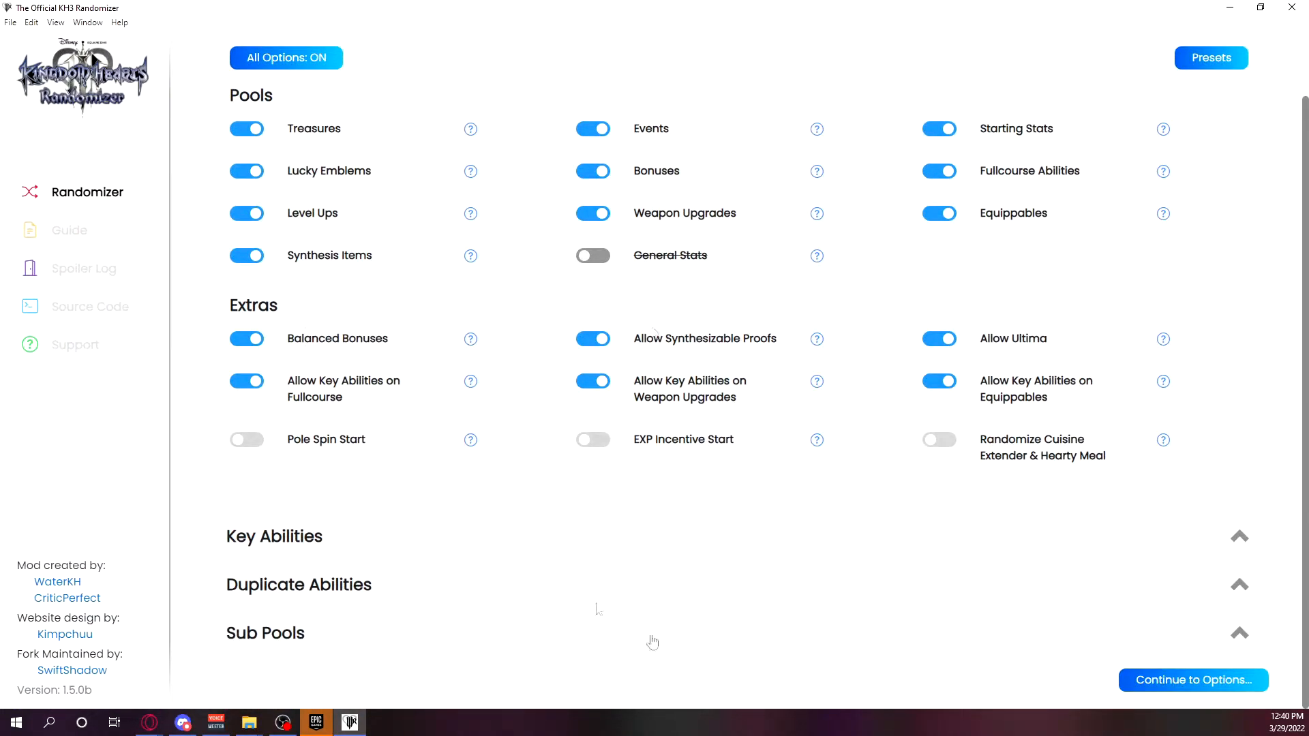
scroll(632, 459, "up", 1)
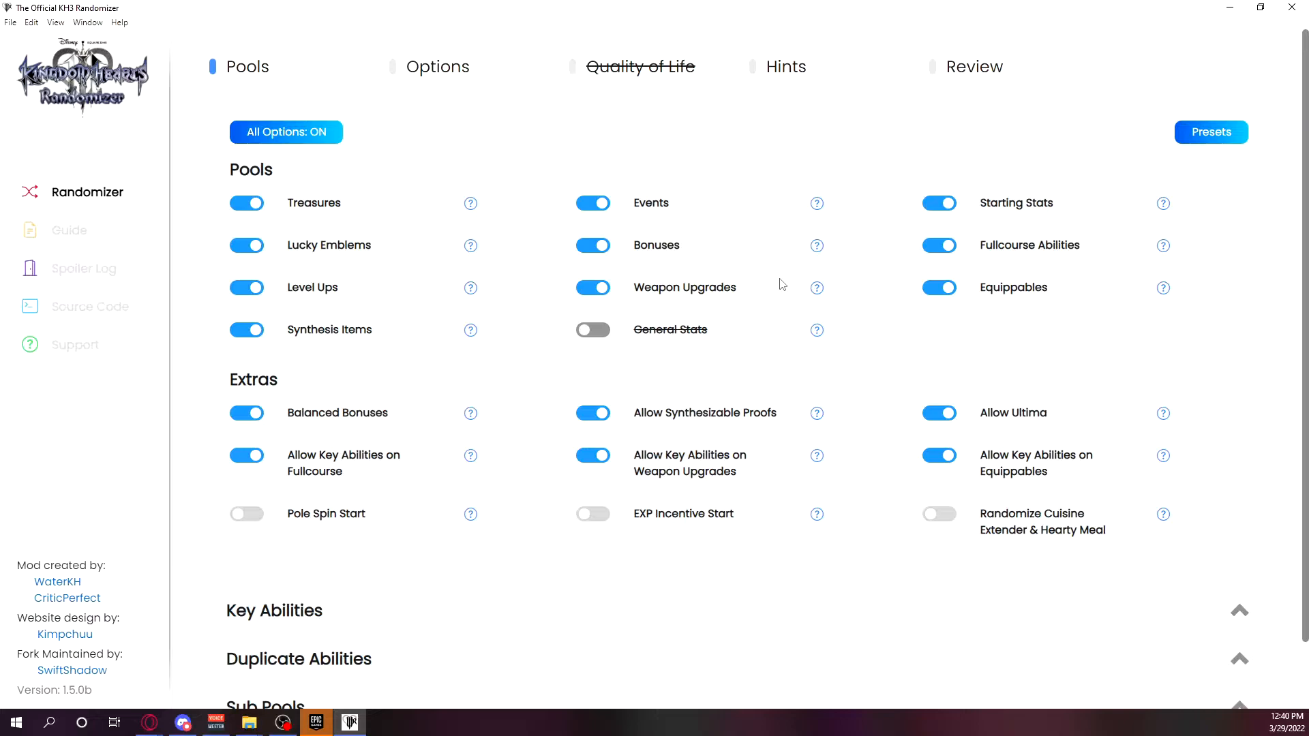
scroll(782, 284, "down", 1)
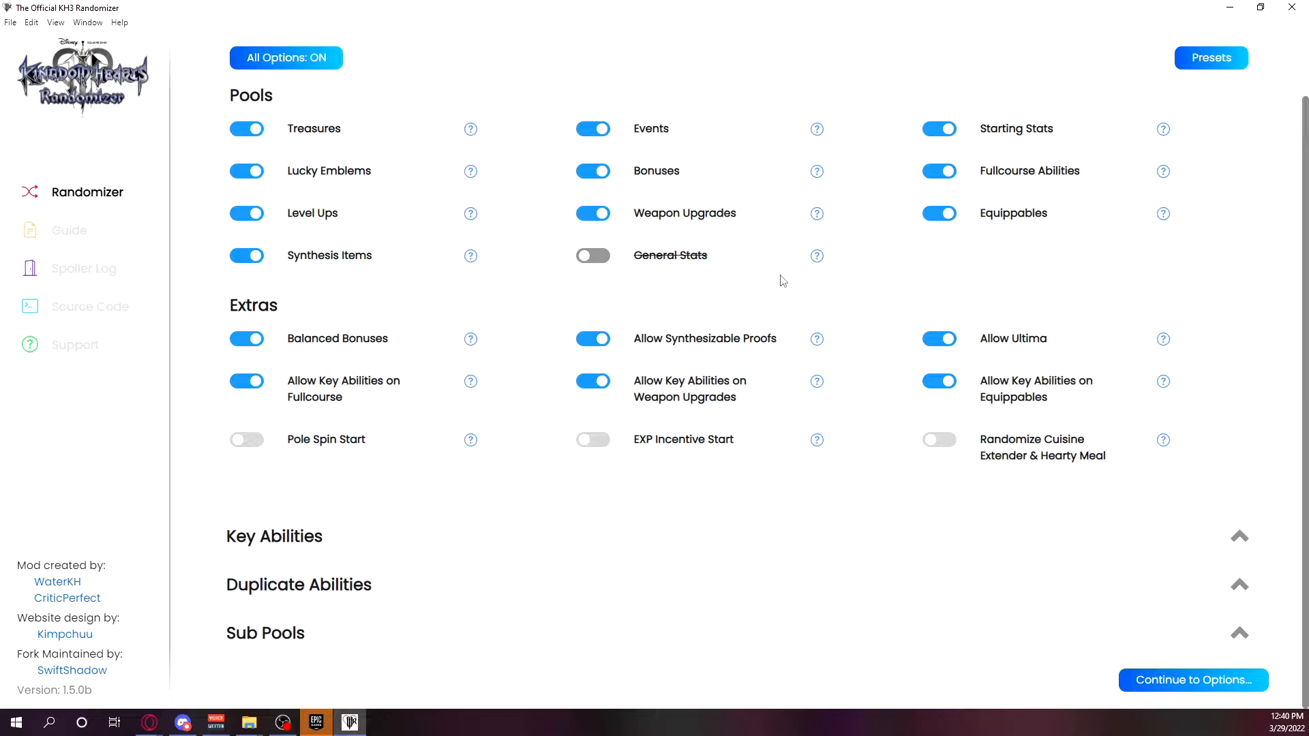
Switch to the browser and view the Spoiler Log and Randomizer pages of the KH3 Randomizer website for comparison.
left_click(149, 722)
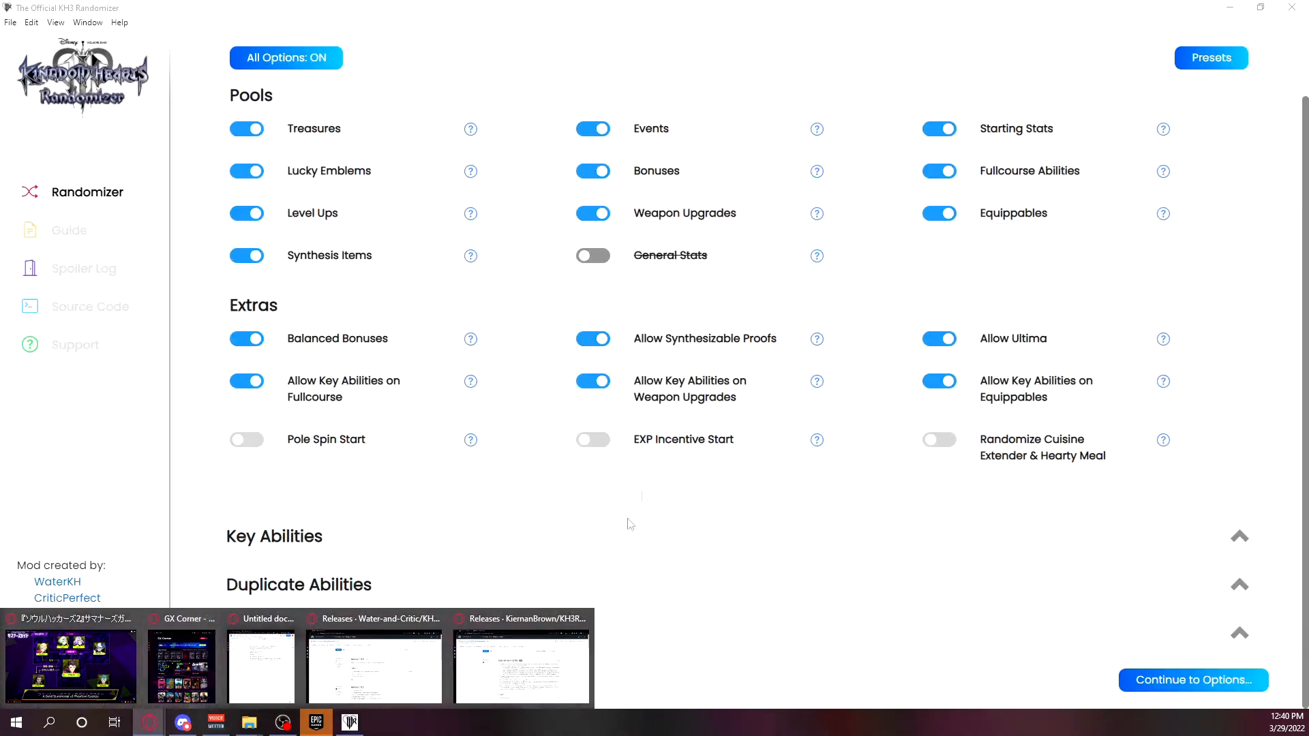
left_click(521, 665)
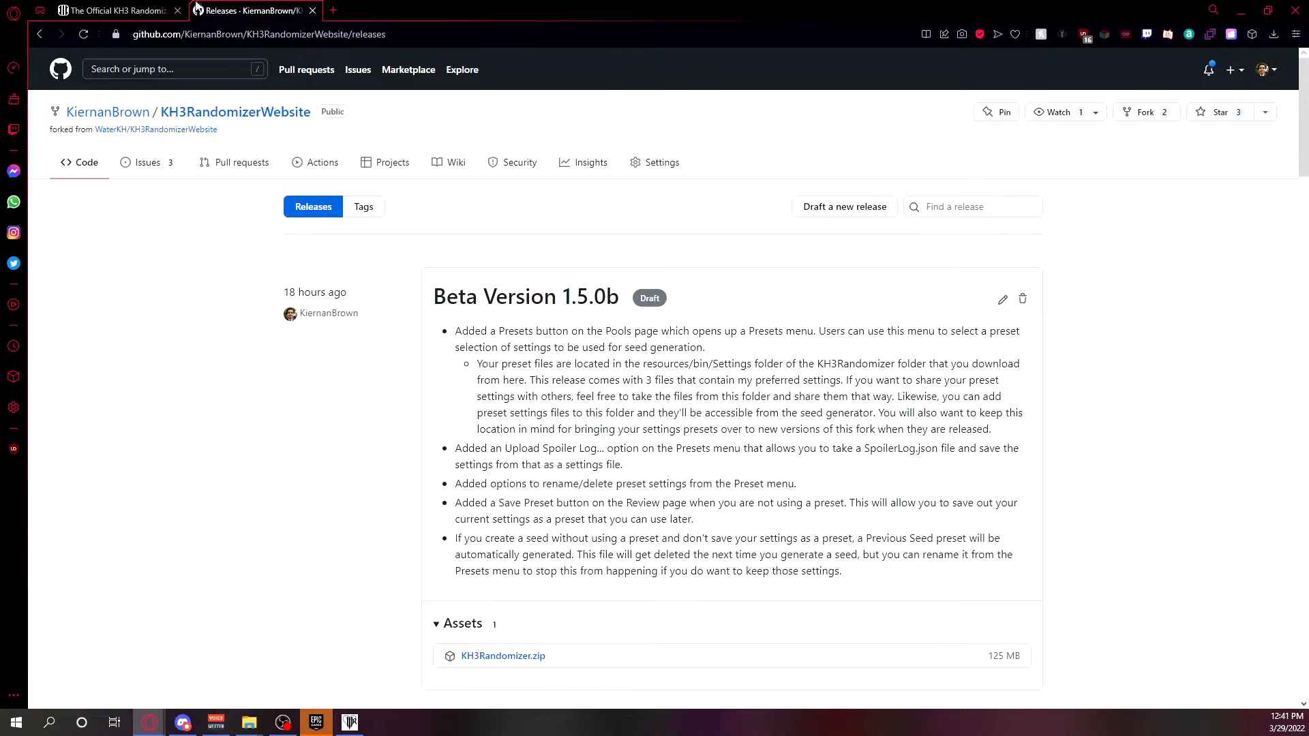
left_click(129, 9)
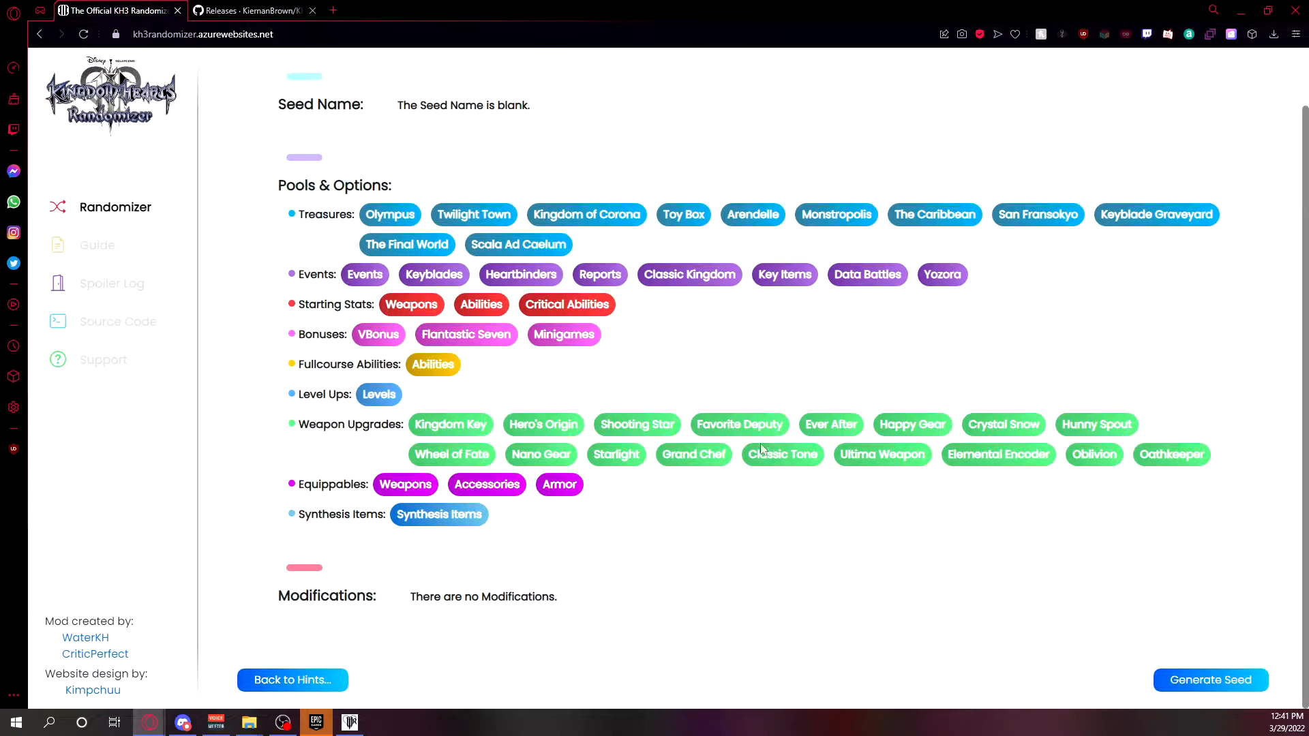
left_click(111, 283)
left_click(102, 207)
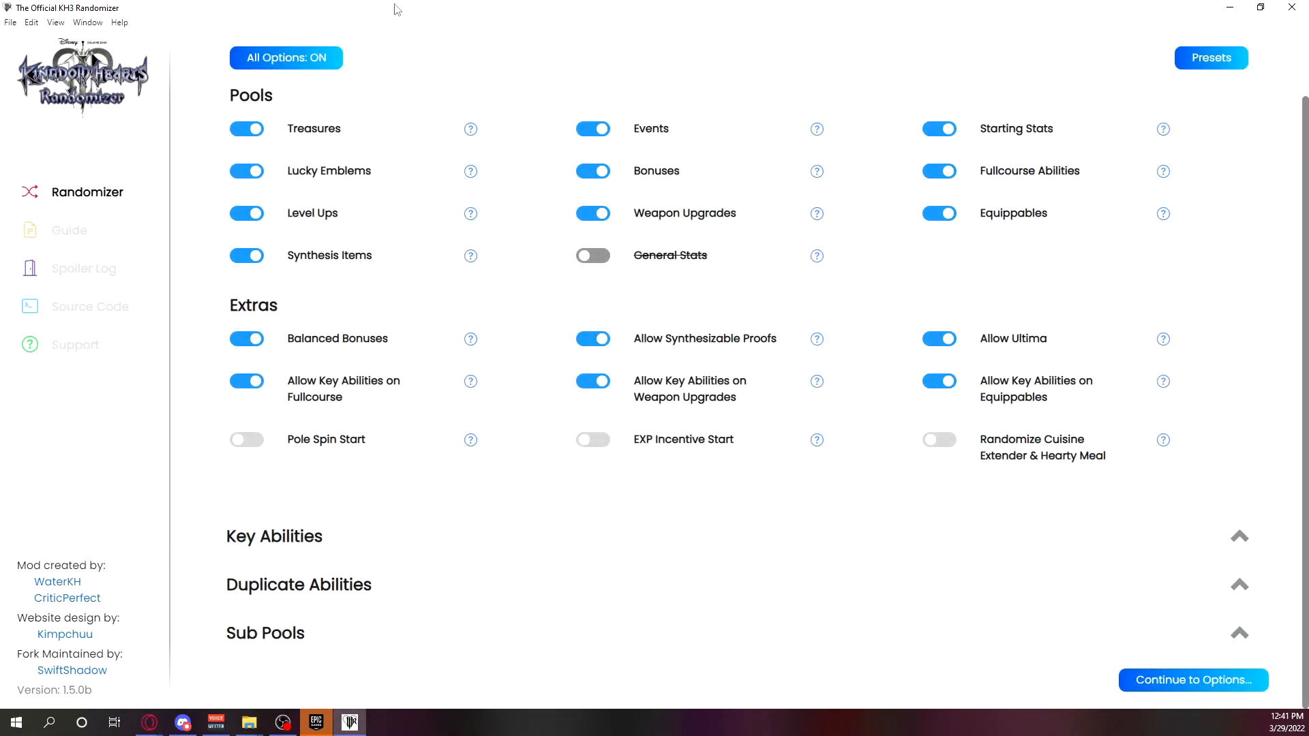
Back in the desktop seed generator, continue from Pools to Options and try to go on to Hints without a seed name.
scroll(784, 212, "up", 1)
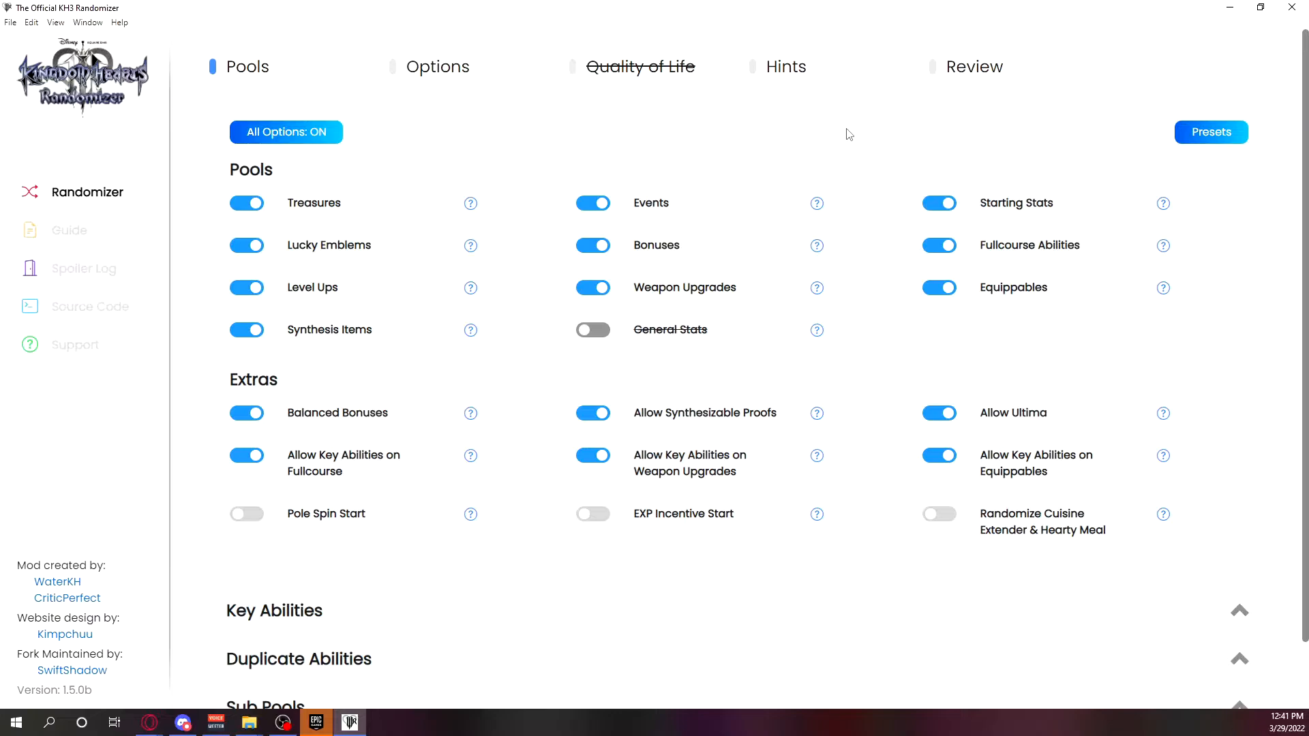
scroll(823, 507, "down", 1)
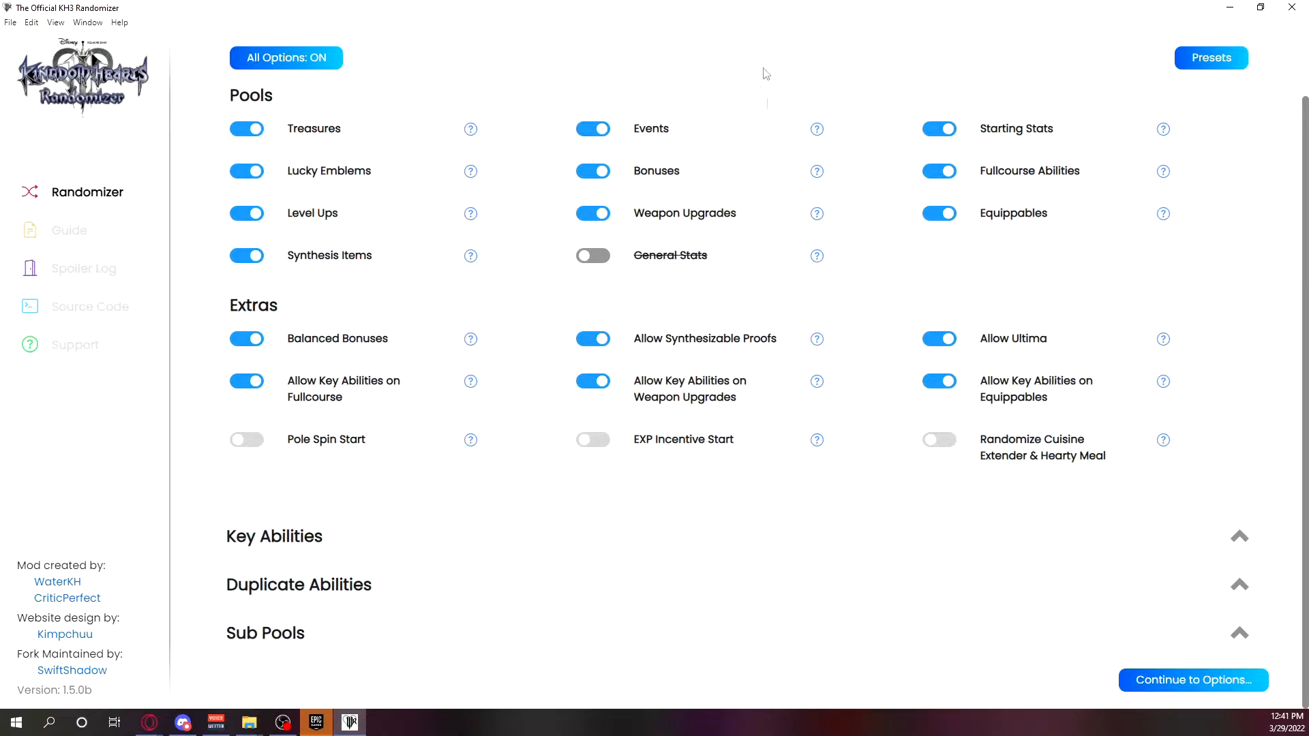
left_click(1156, 676)
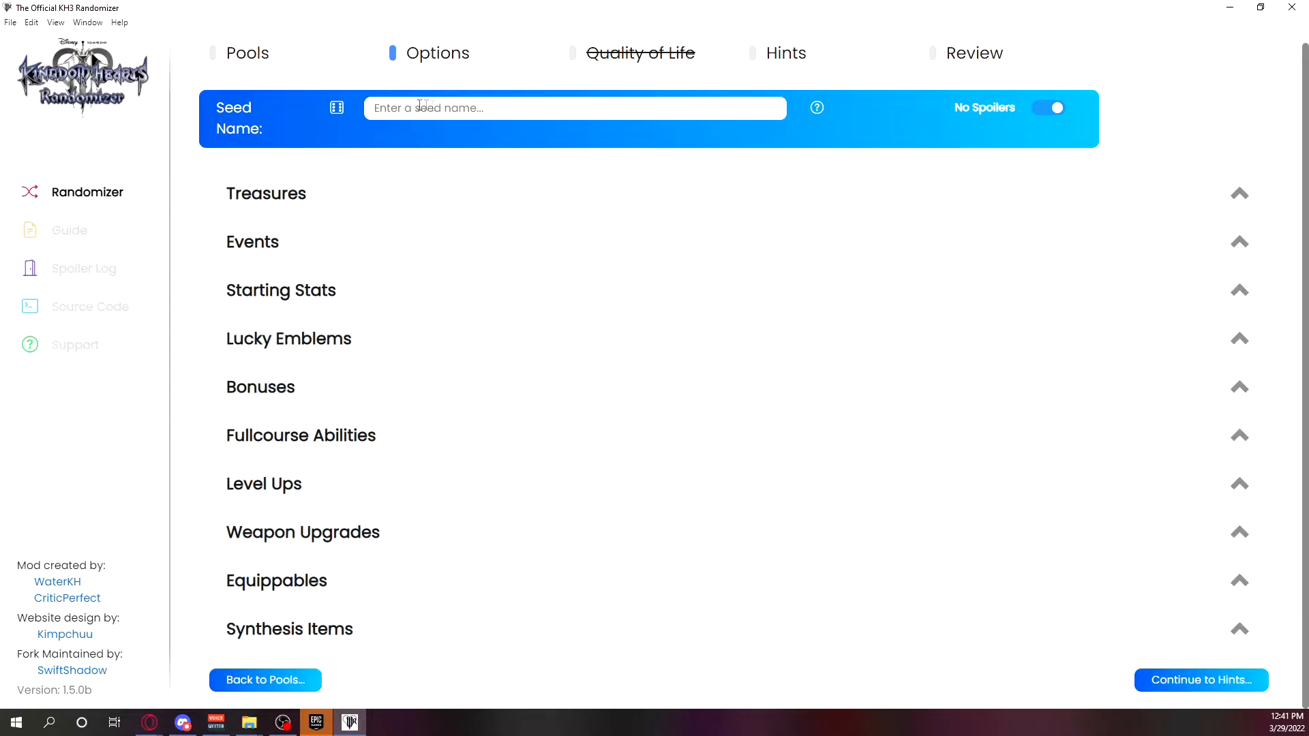
left_click(1221, 678)
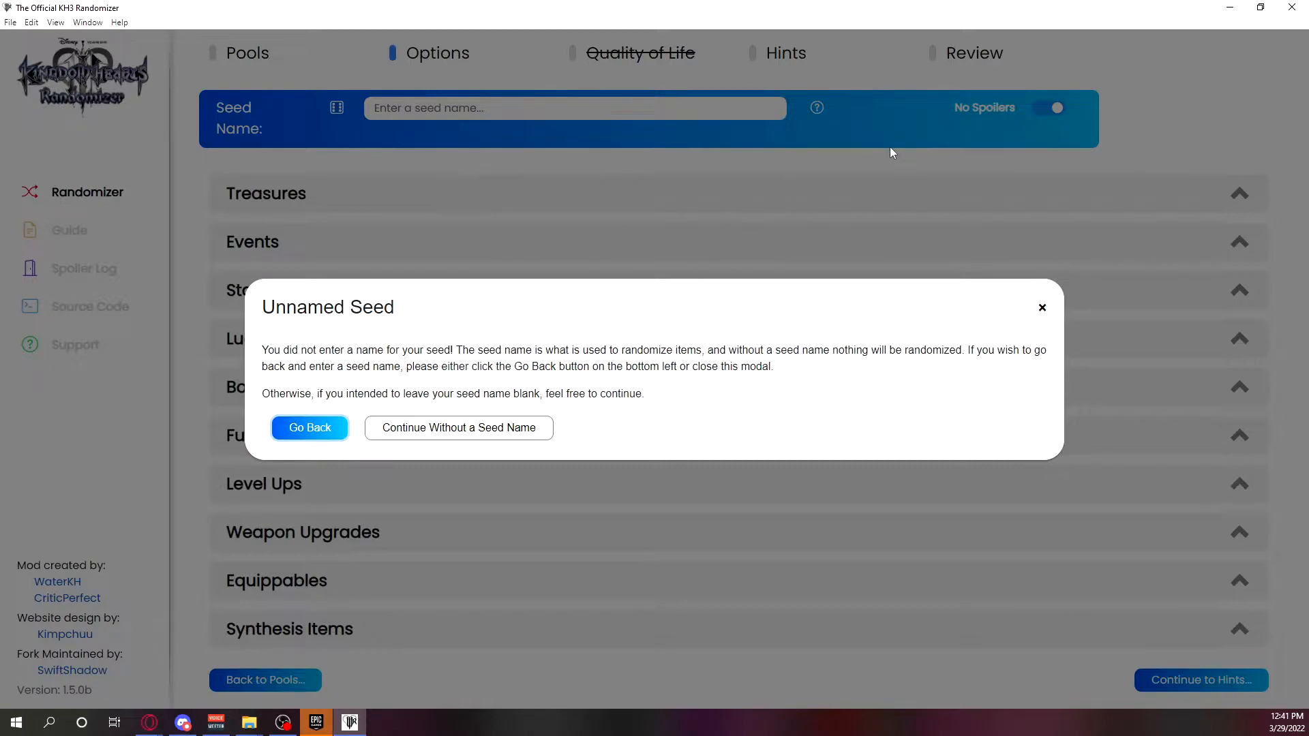
left_click(836, 157)
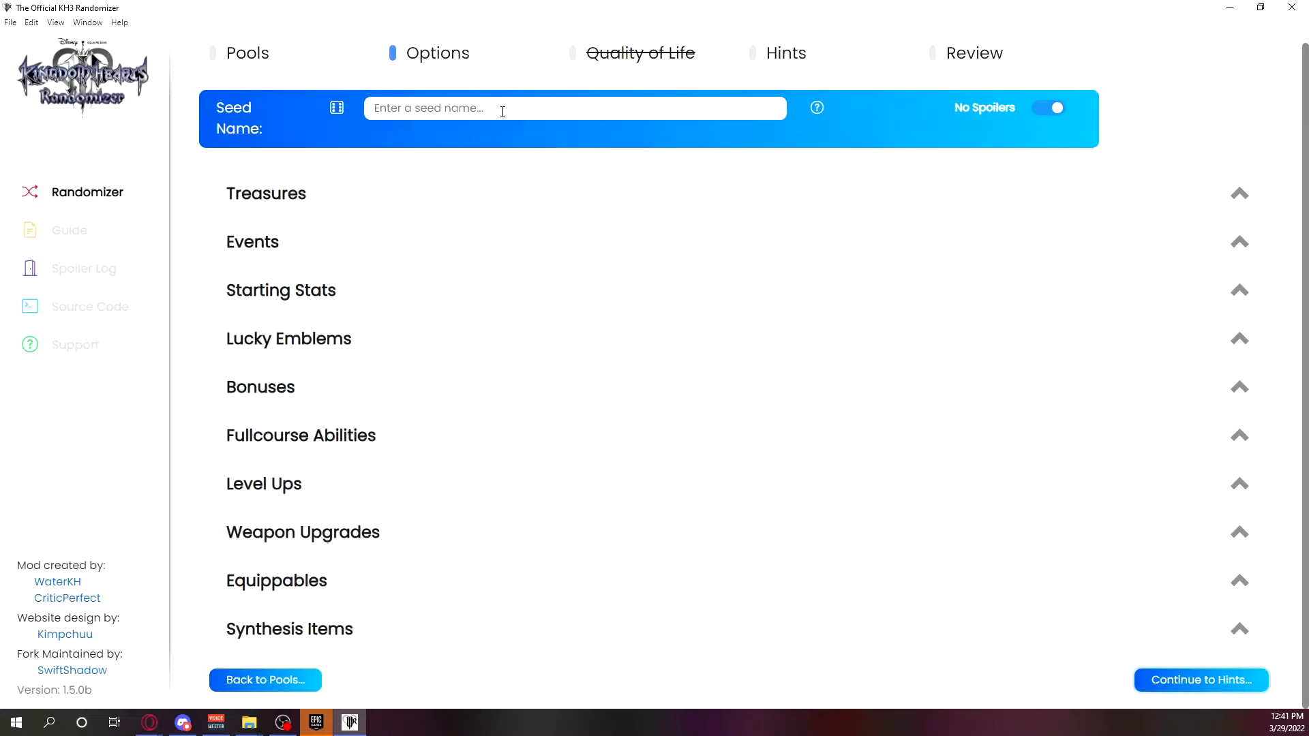
Generate a random seed name and continue through the Hints page to Review, keeping the Verbose hint type.
left_click(341, 109)
left_click(338, 109)
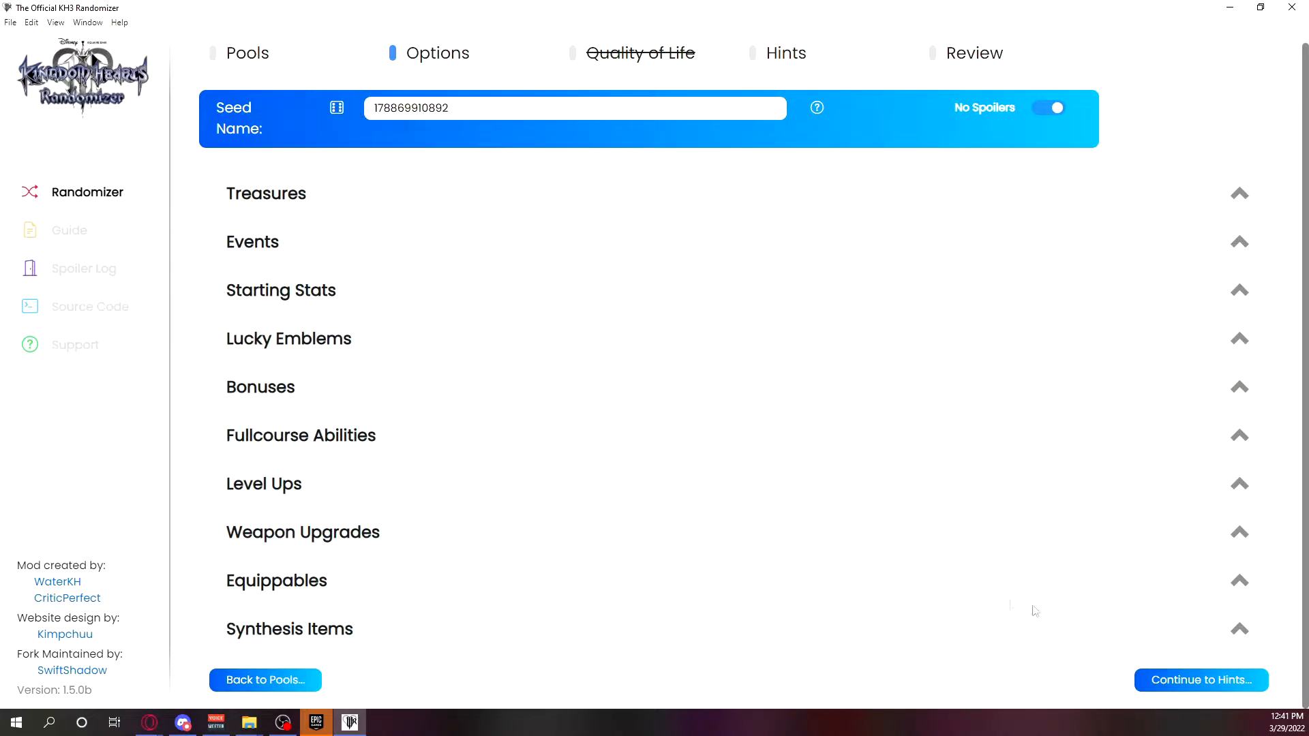
left_click(1148, 680)
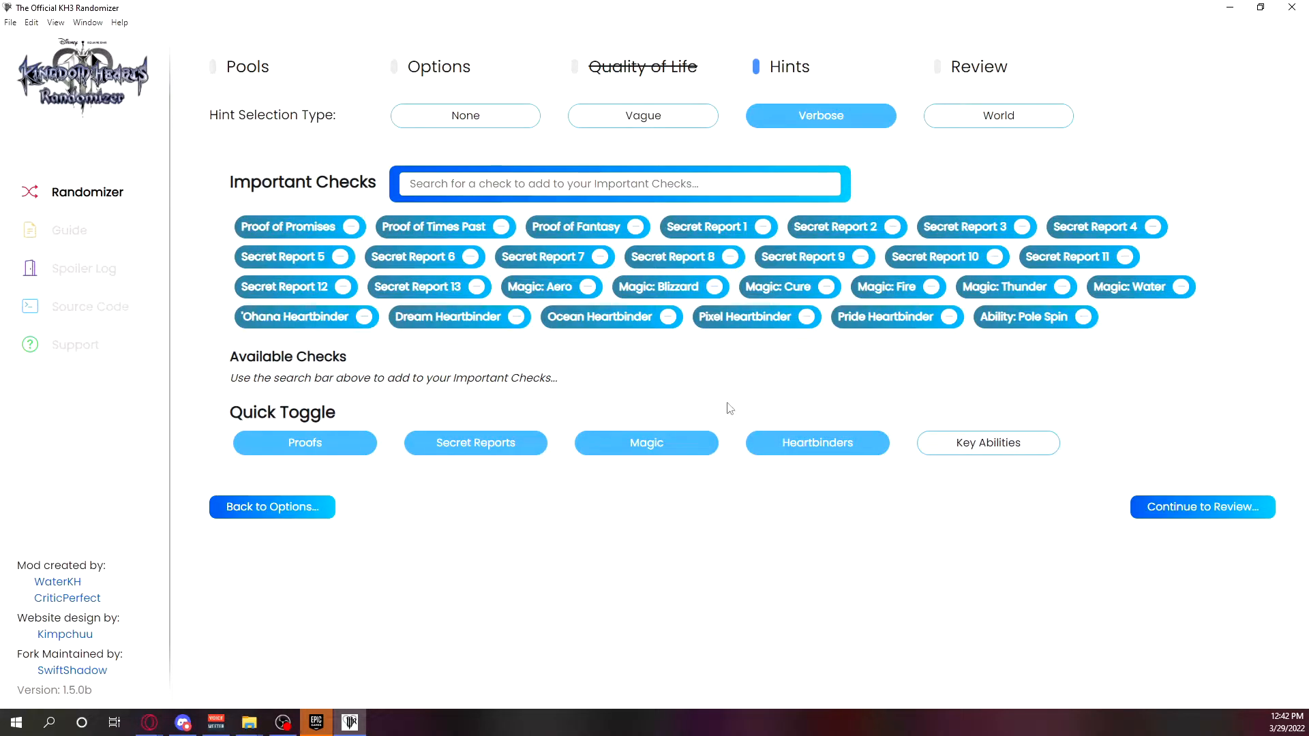
left_click(1224, 508)
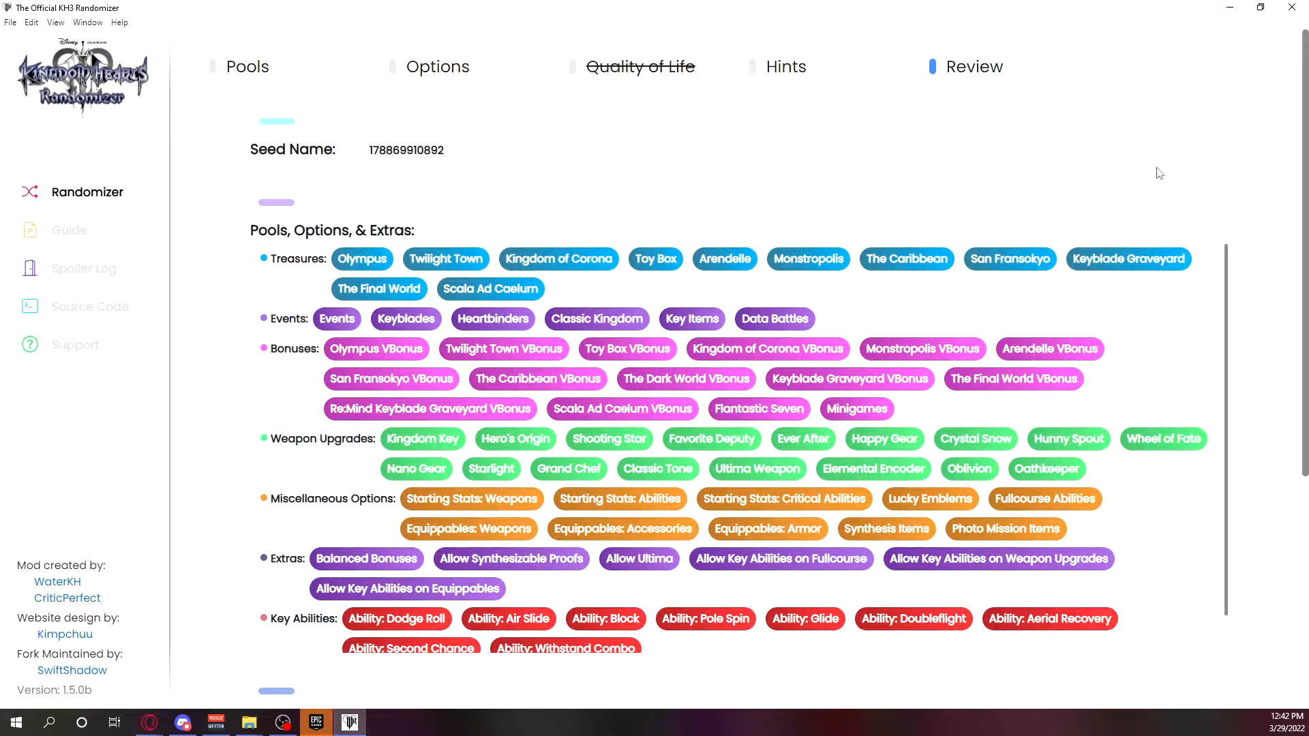
Check the pools, options and hints summarized on the Review page and generate the seed.
scroll(1166, 172, "down", 5)
scroll(1149, 326, "down", 2)
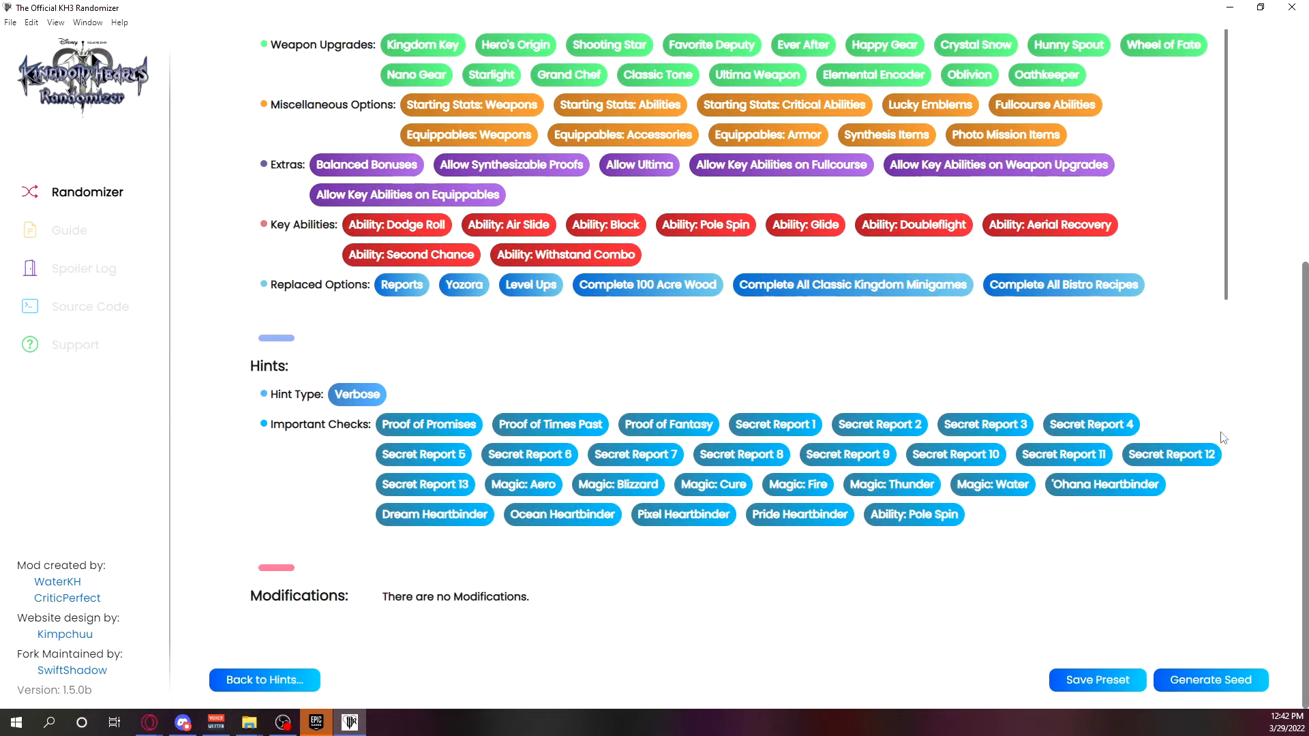
scroll(642, 353, "up", 7)
scroll(641, 354, "down", 6)
left_click(1225, 680)
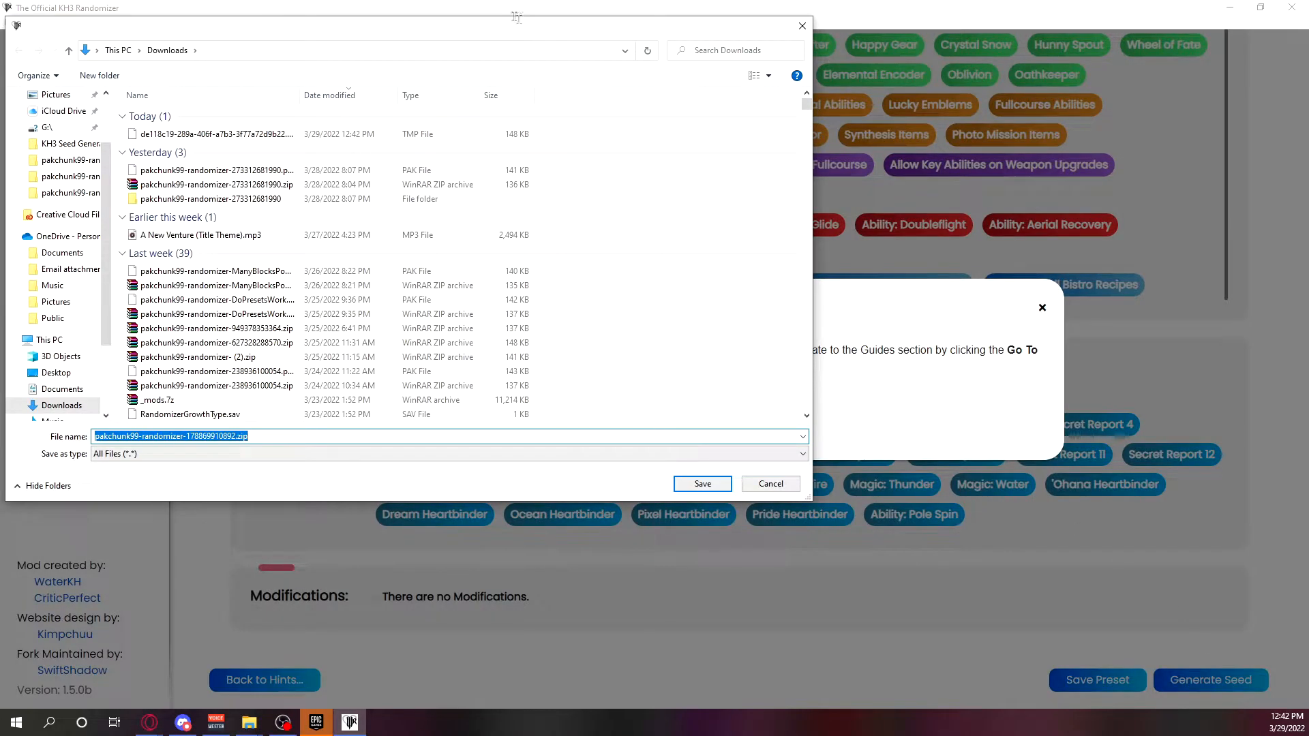
Save the generated seed as pakchunk99-randomizer-178869910892.zip in Downloads and dismiss the redirect to the guides.
left_click_drag(379, 33, 593, 46)
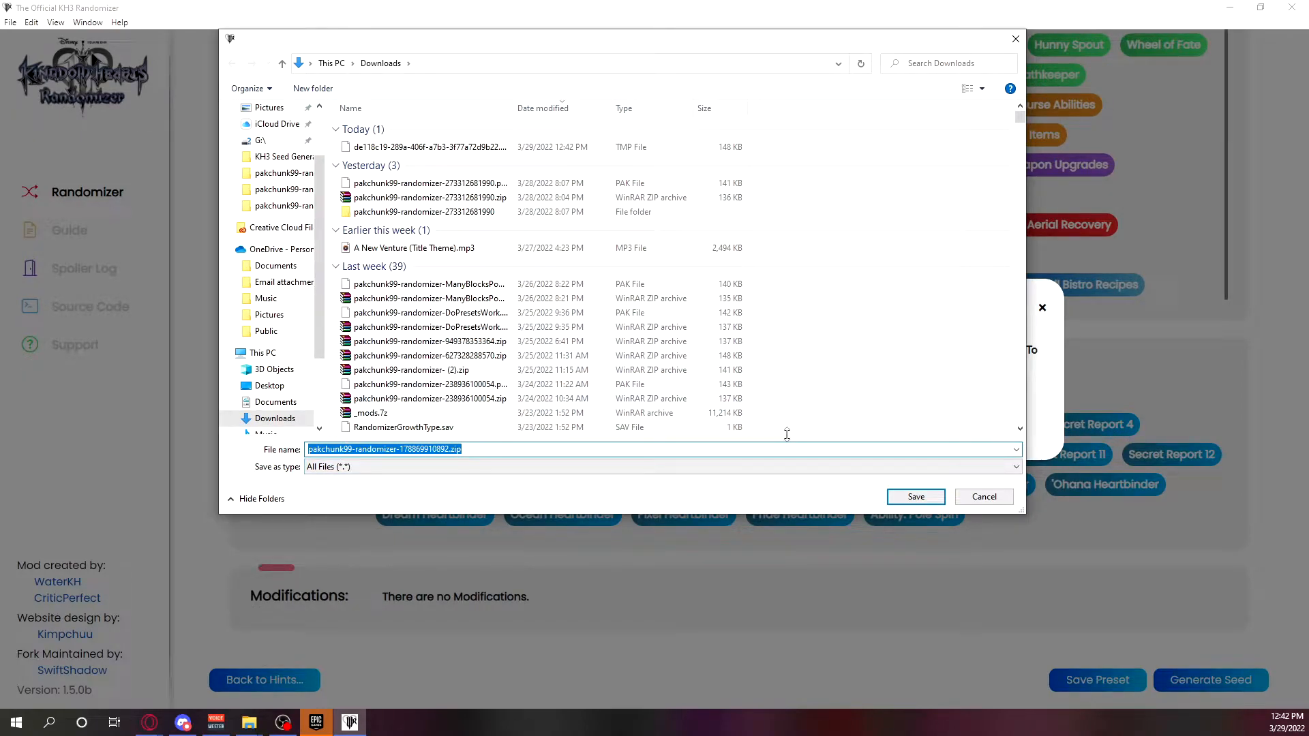
left_click(914, 496)
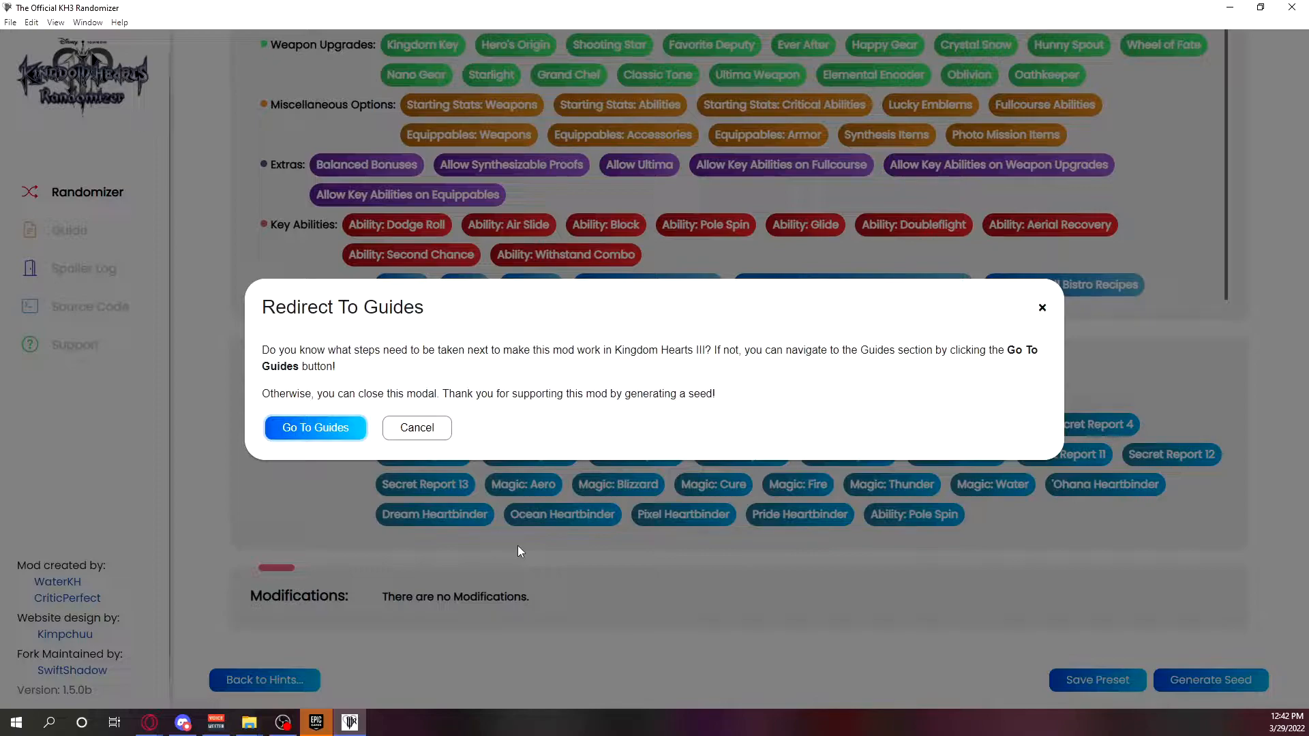
left_click(496, 564)
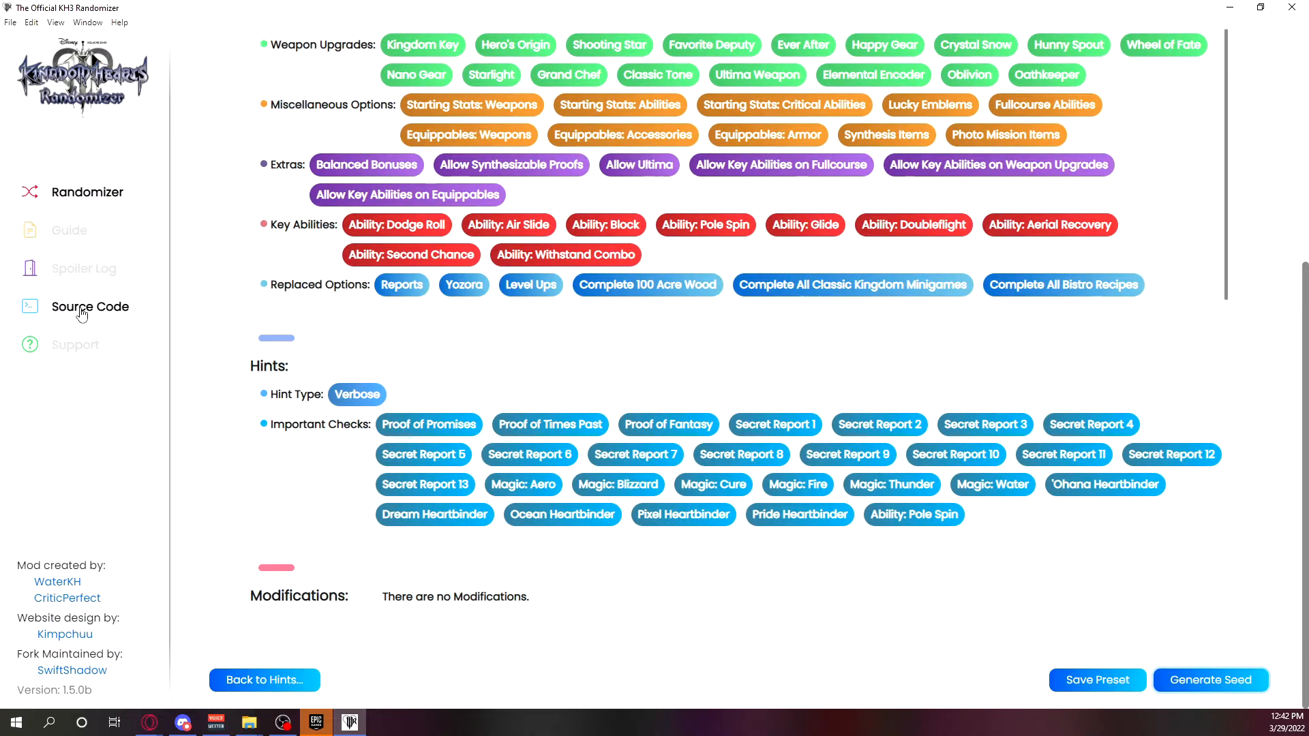
Download unrealpak.rar into Downloads through the UnrealPak tool link in the installation guide, and close the forum page.
left_click(71, 231)
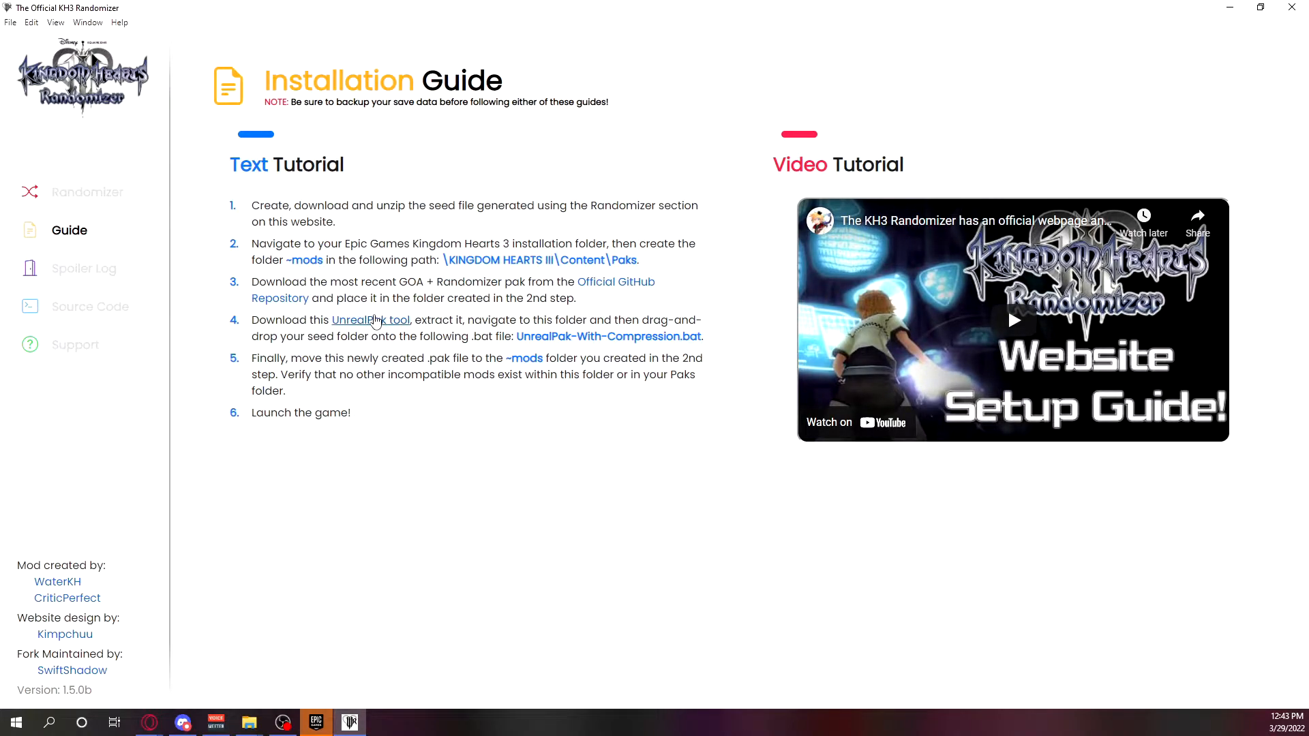
left_click(380, 324)
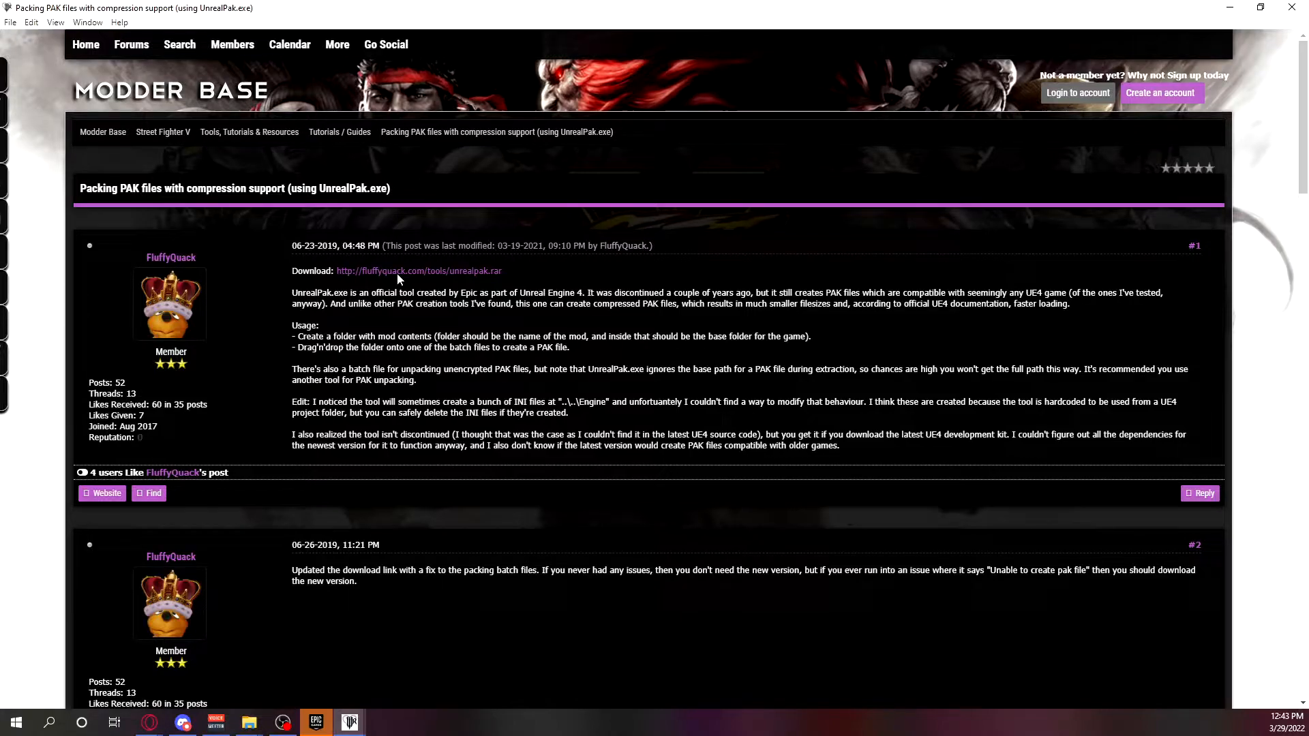
left_click(446, 271)
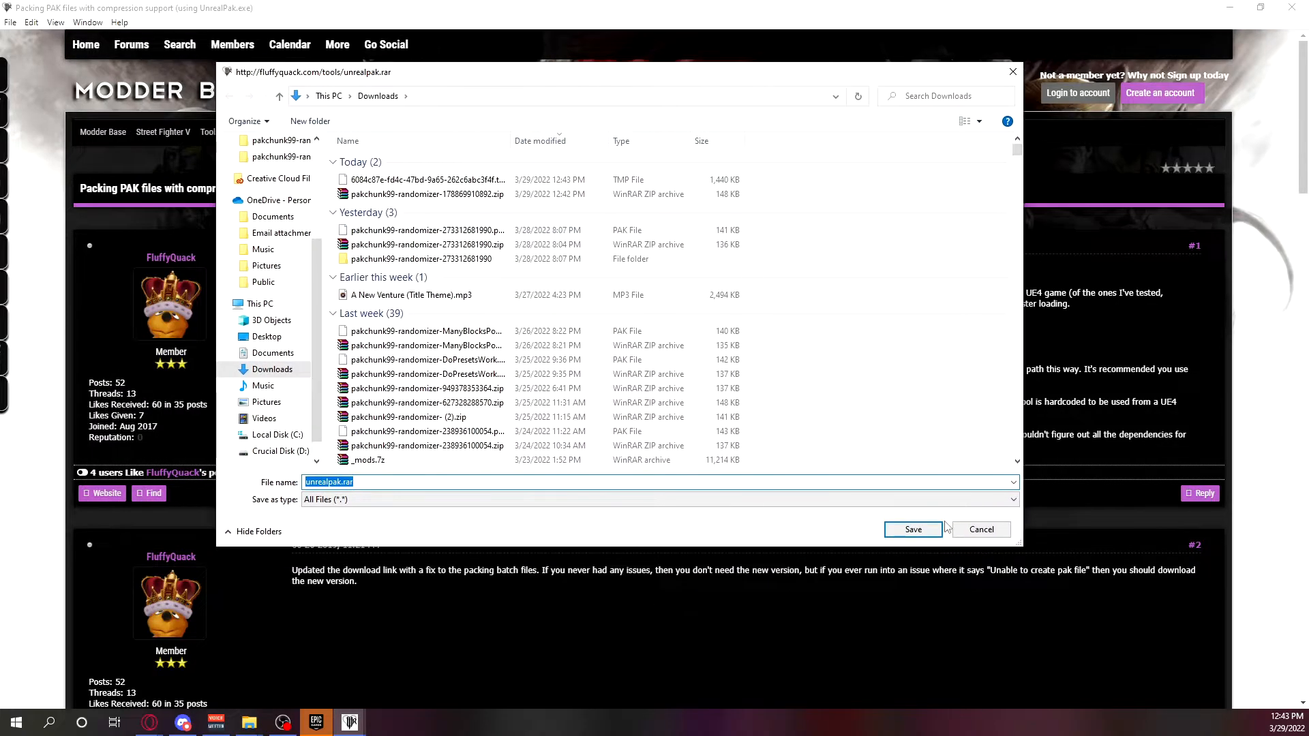
left_click(920, 530)
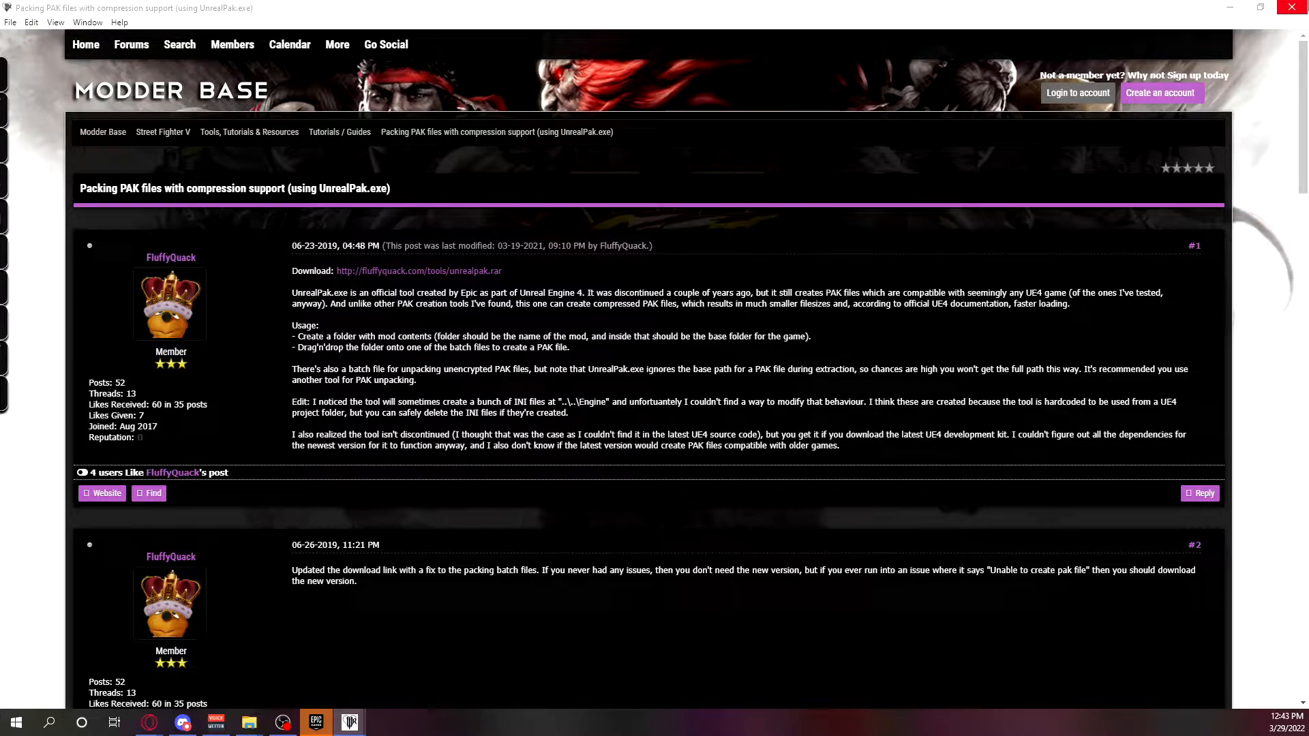
left_click(1291, 7)
Move unrealpak.rar from Downloads into the KH3 Seed Generator Tutorial folder.
mouse_move(248, 722)
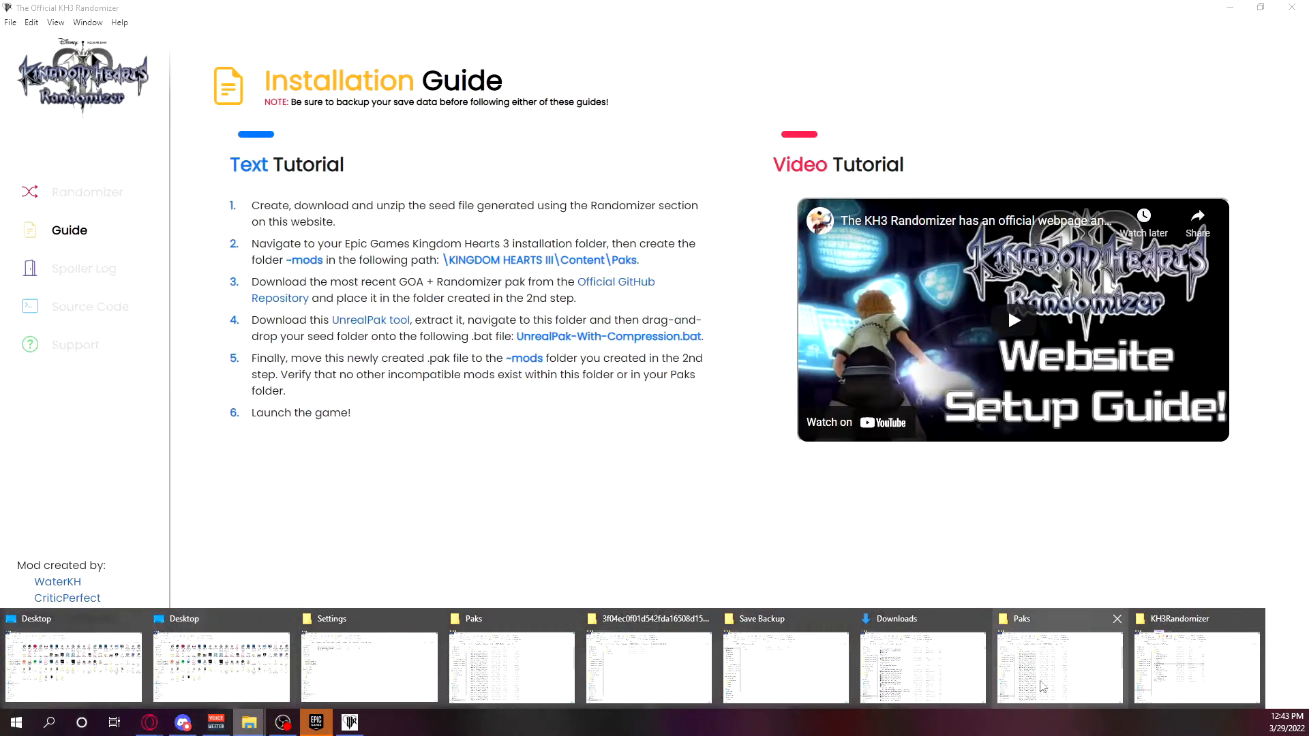
left_click(922, 666)
left_click(792, 244)
mouse_move(253, 728)
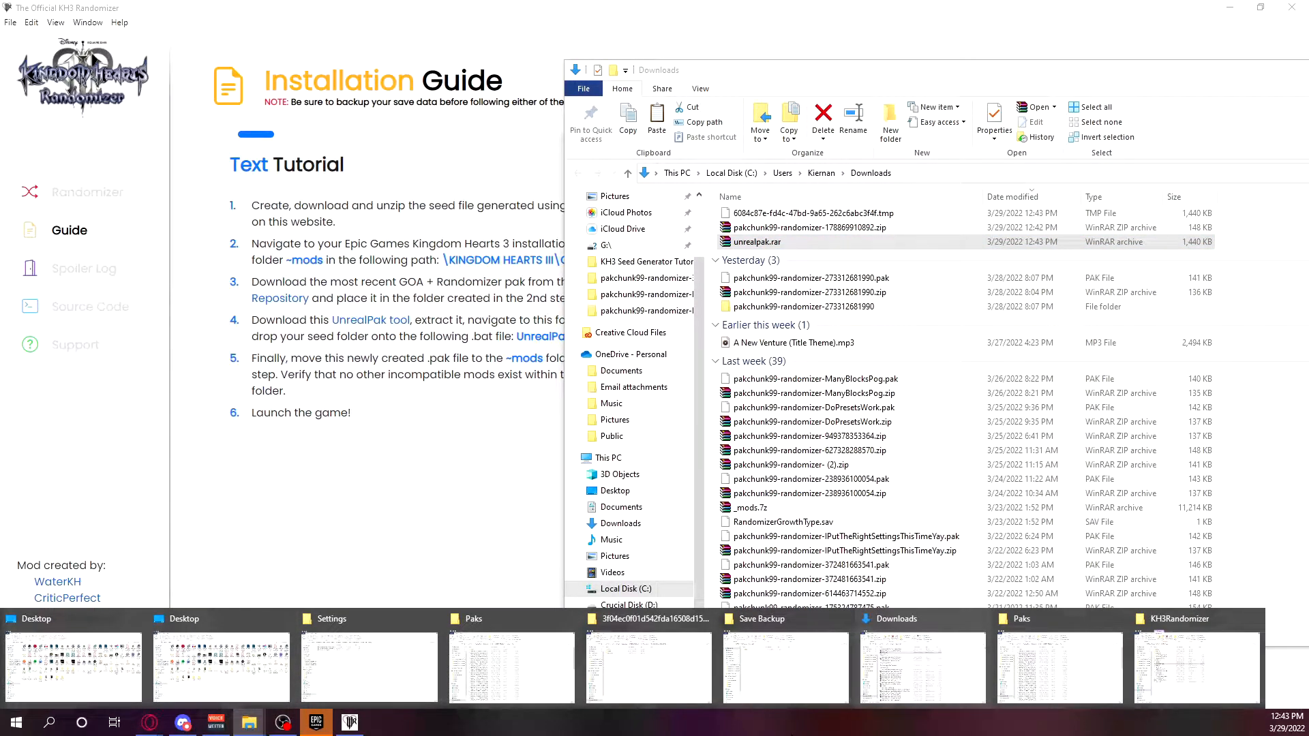
left_click(1197, 667)
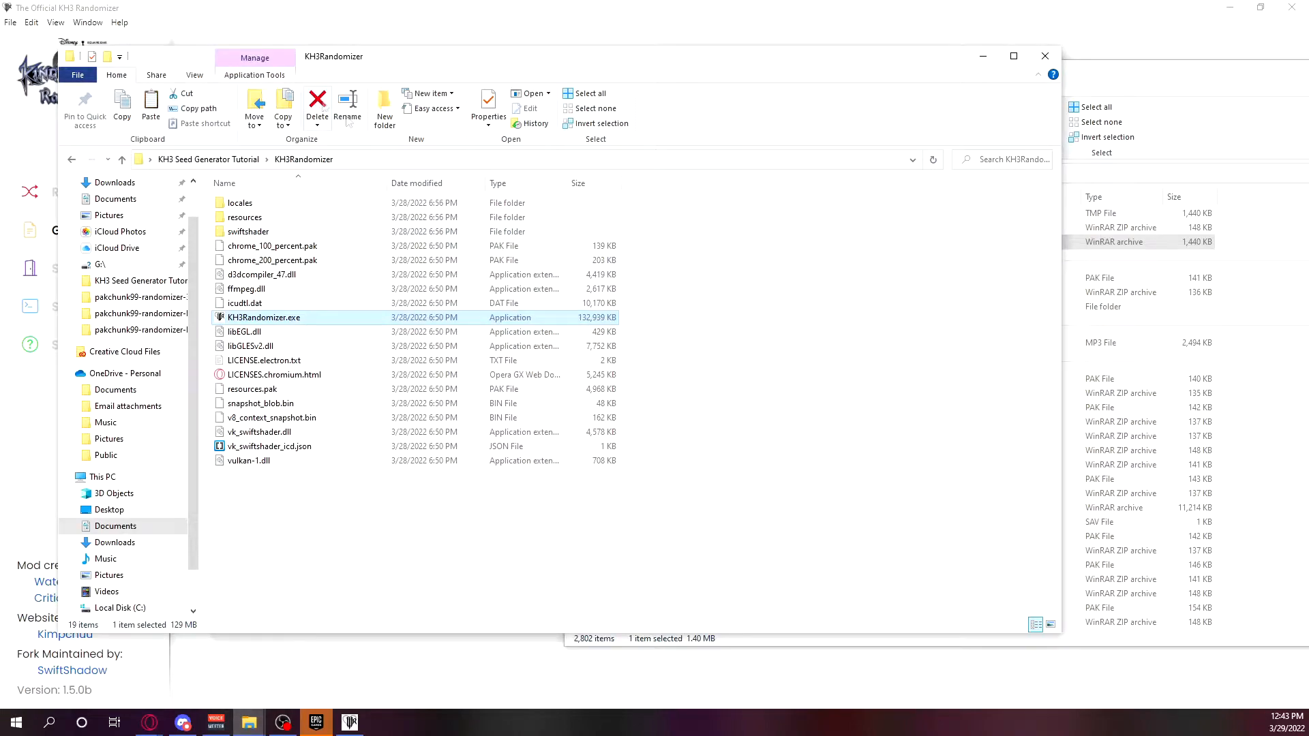
left_click(225, 158)
left_click(1099, 258)
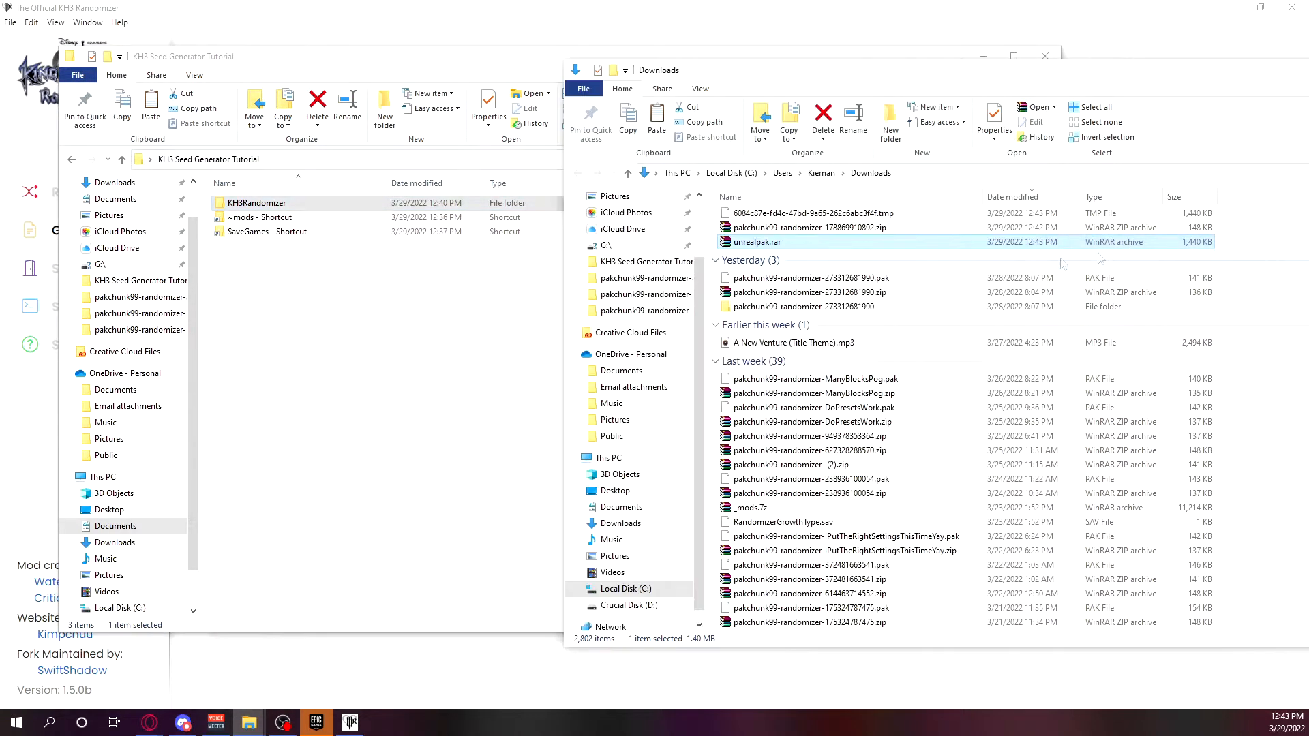
left_click_drag(846, 247, 341, 315)
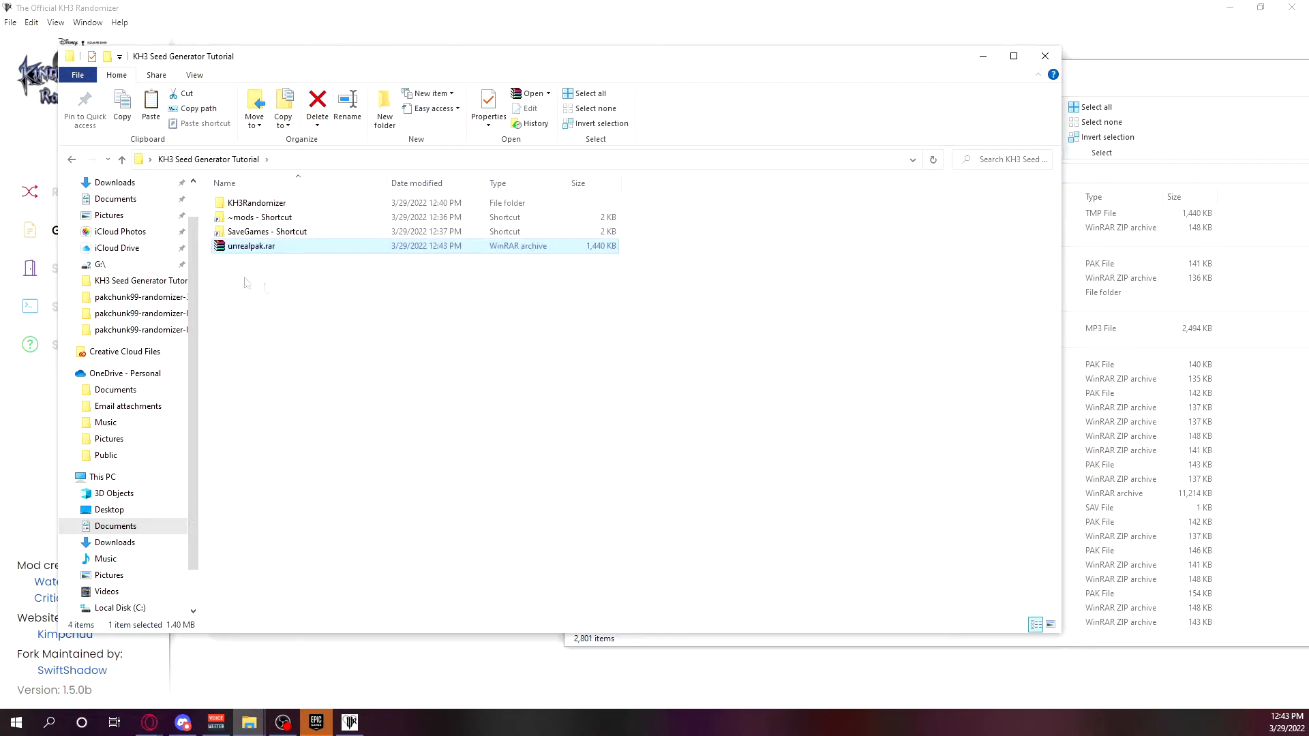
Extract unrealpak.rar into its own unrealpak folder, delete the archive and open the extracted folder.
right_click(251, 250)
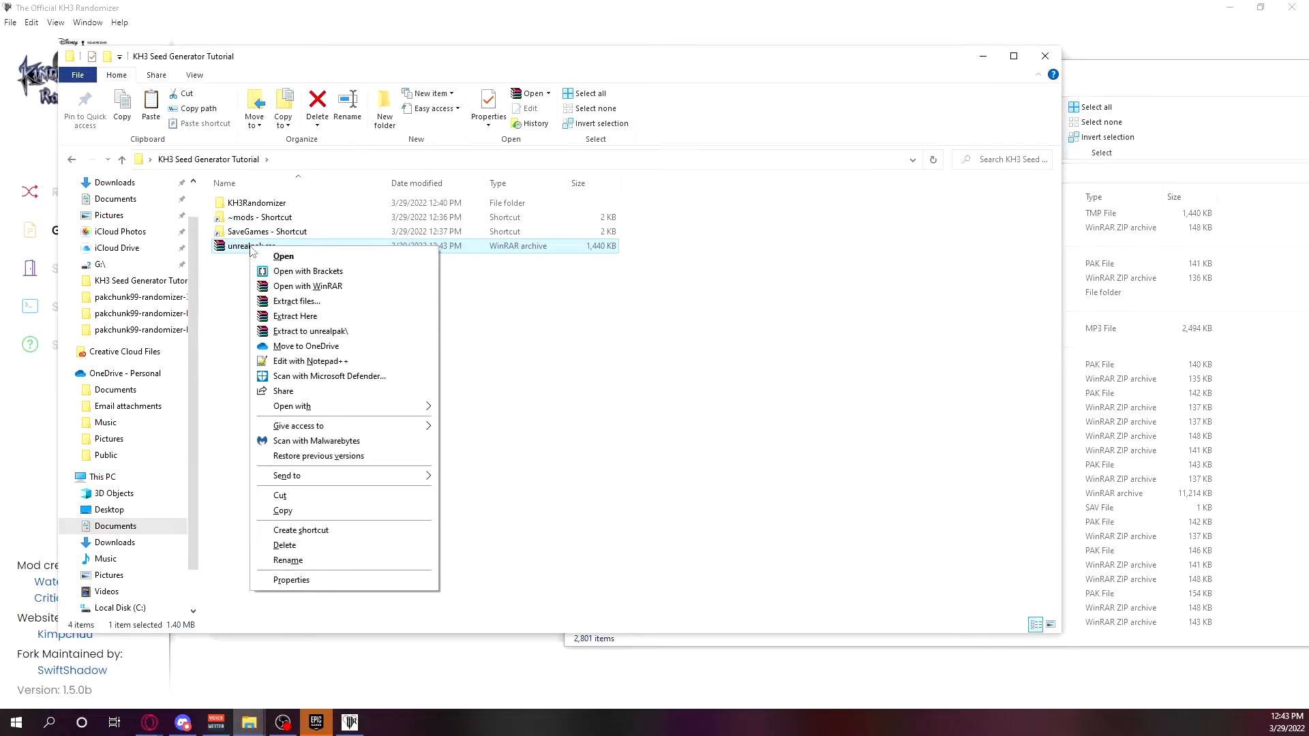
left_click(318, 331)
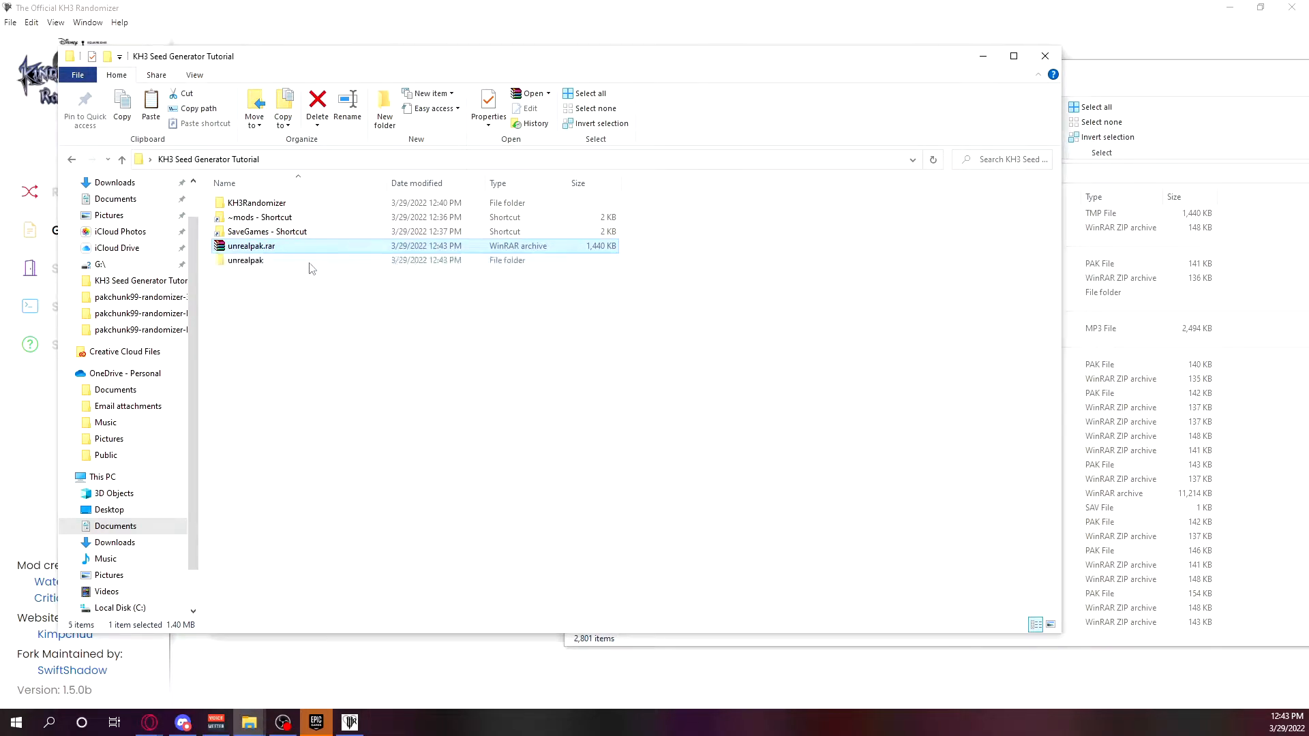
key("Delete")
double_click(245, 246)
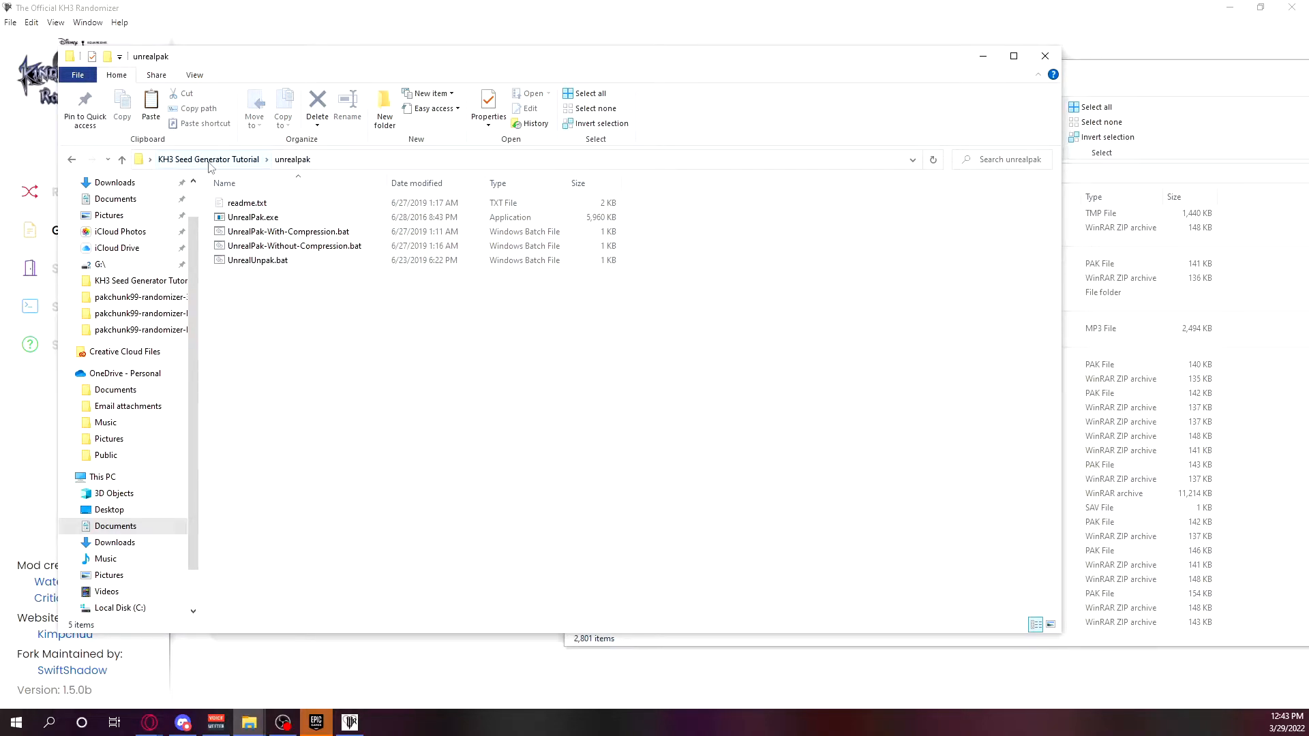
Extract pakchunk99-randomizer-178869910892.zip into its own folder in Downloads and check the extracted contents.
left_click(1091, 75)
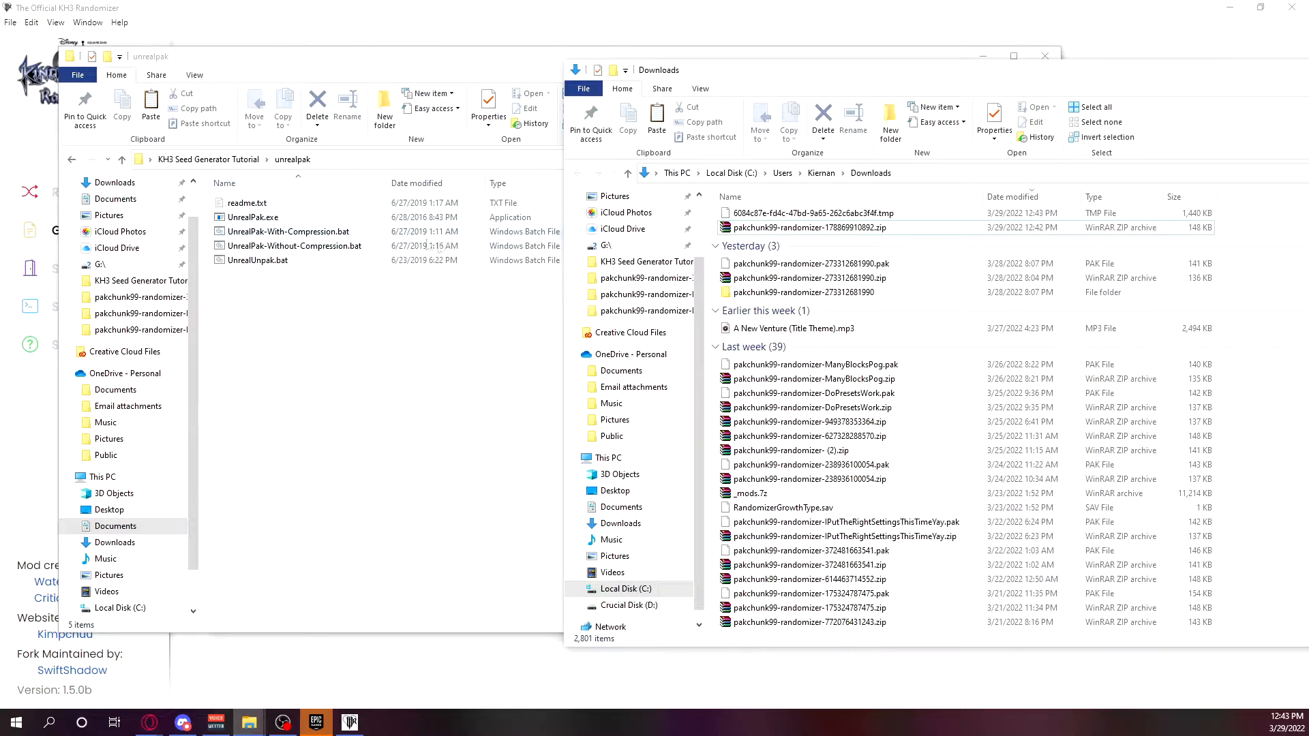
left_click(811, 229)
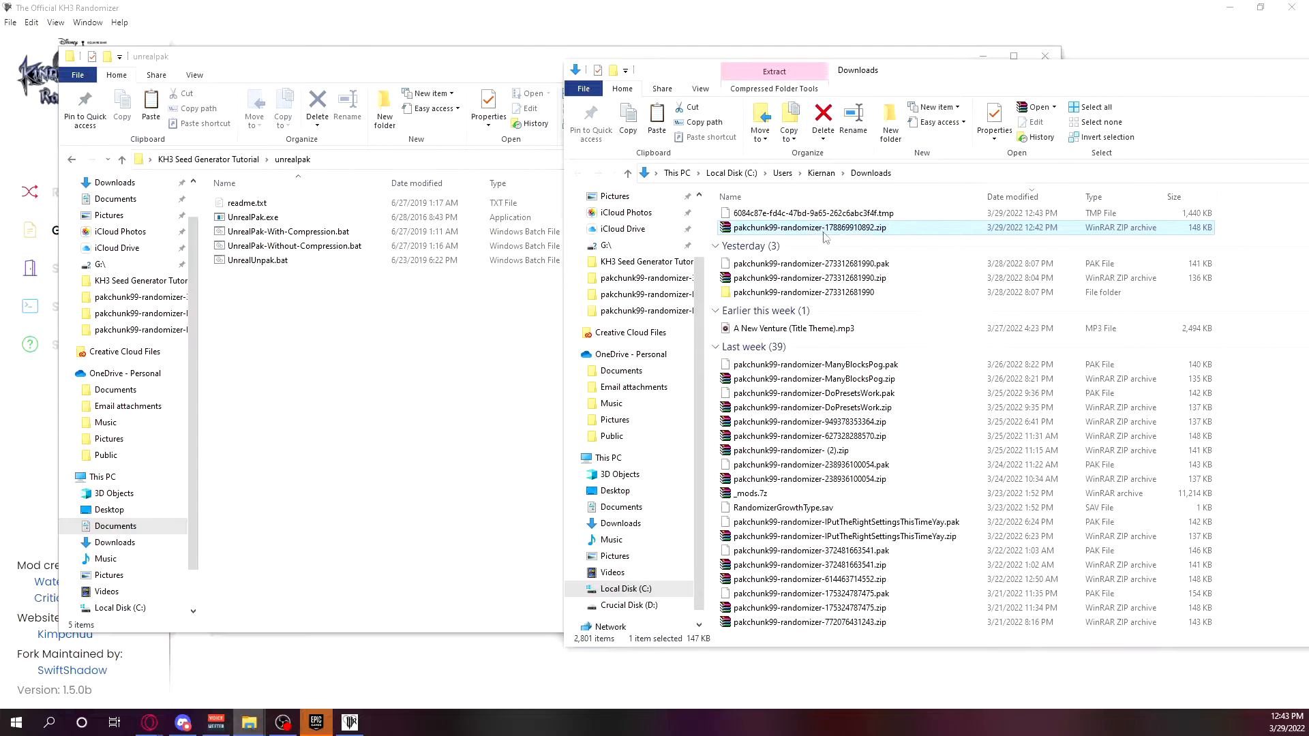
right_click(822, 231)
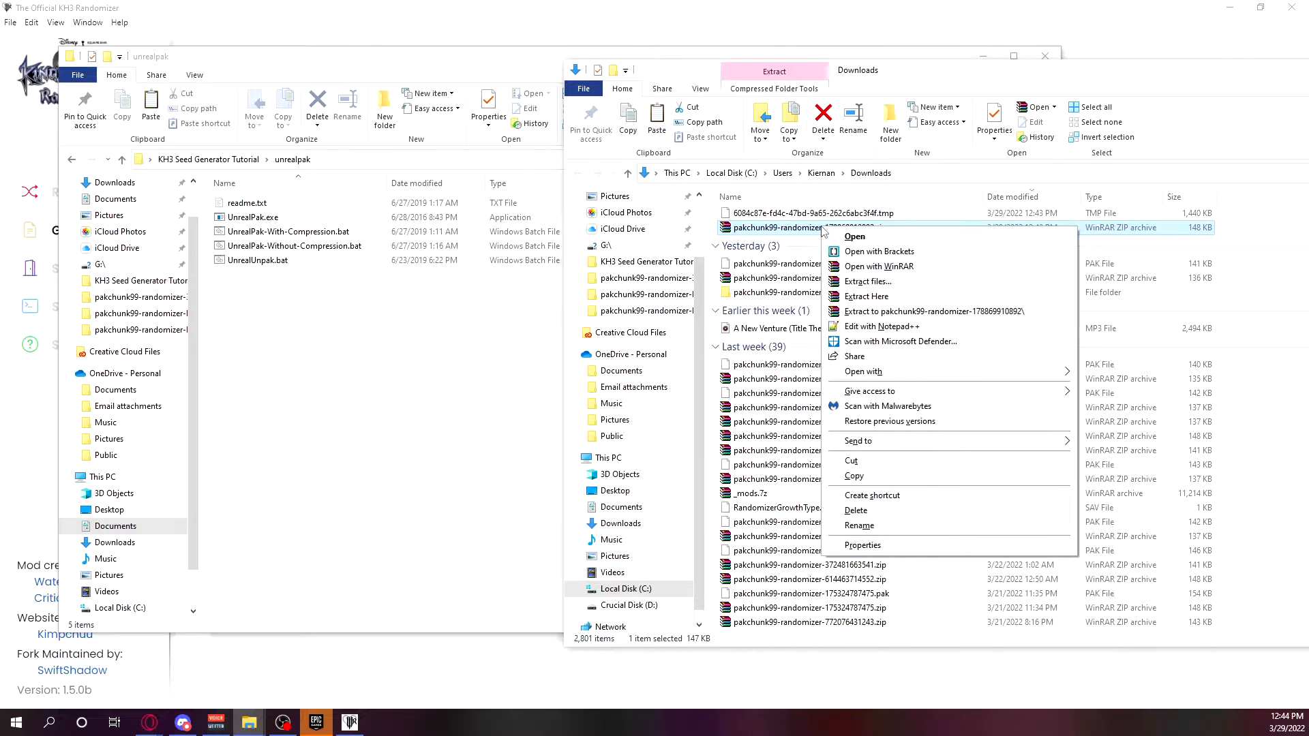
left_click(890, 312)
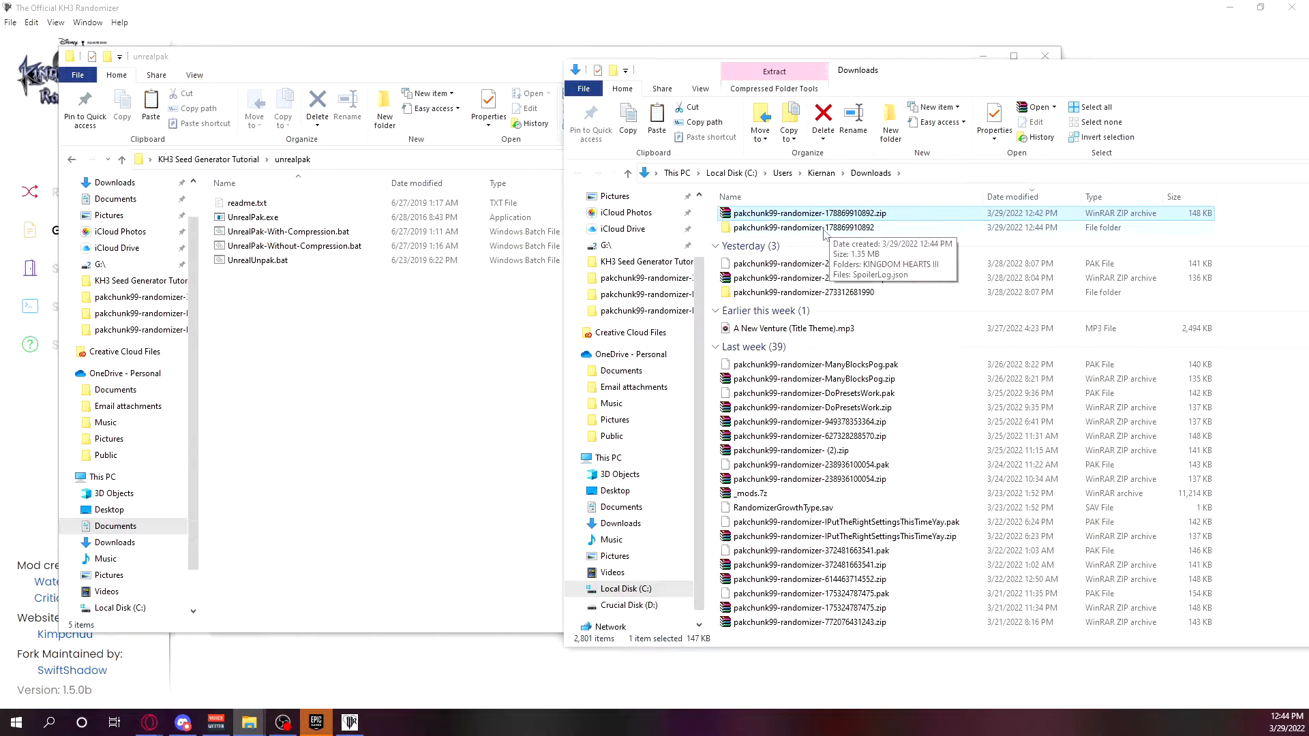
double_click(824, 229)
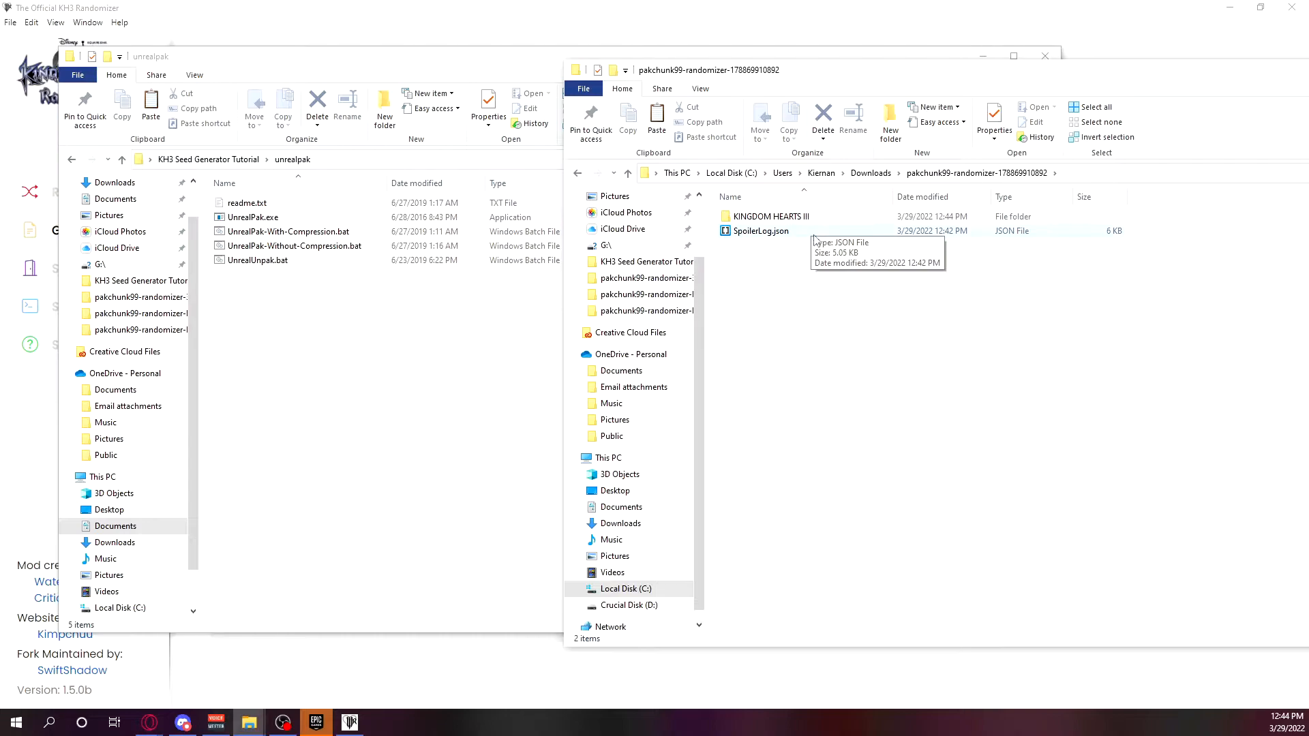
left_click(871, 172)
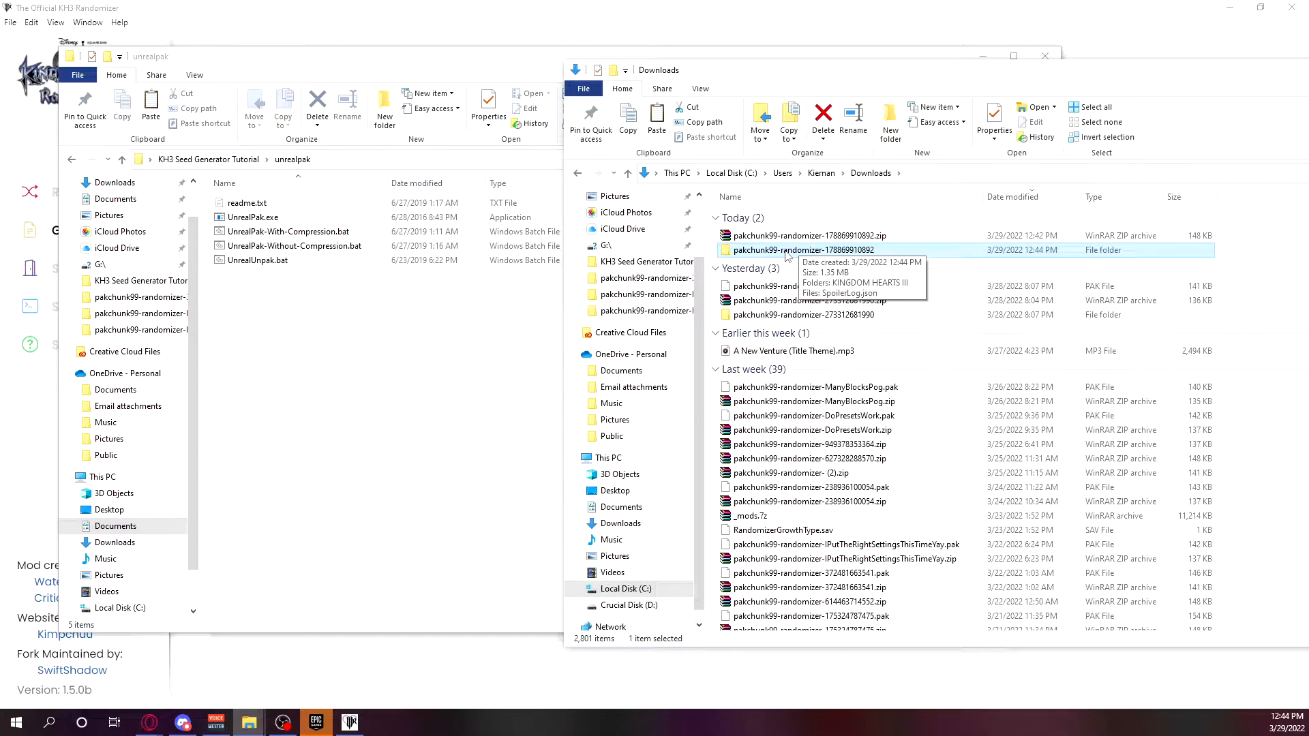
left_click_drag(788, 255, 270, 236)
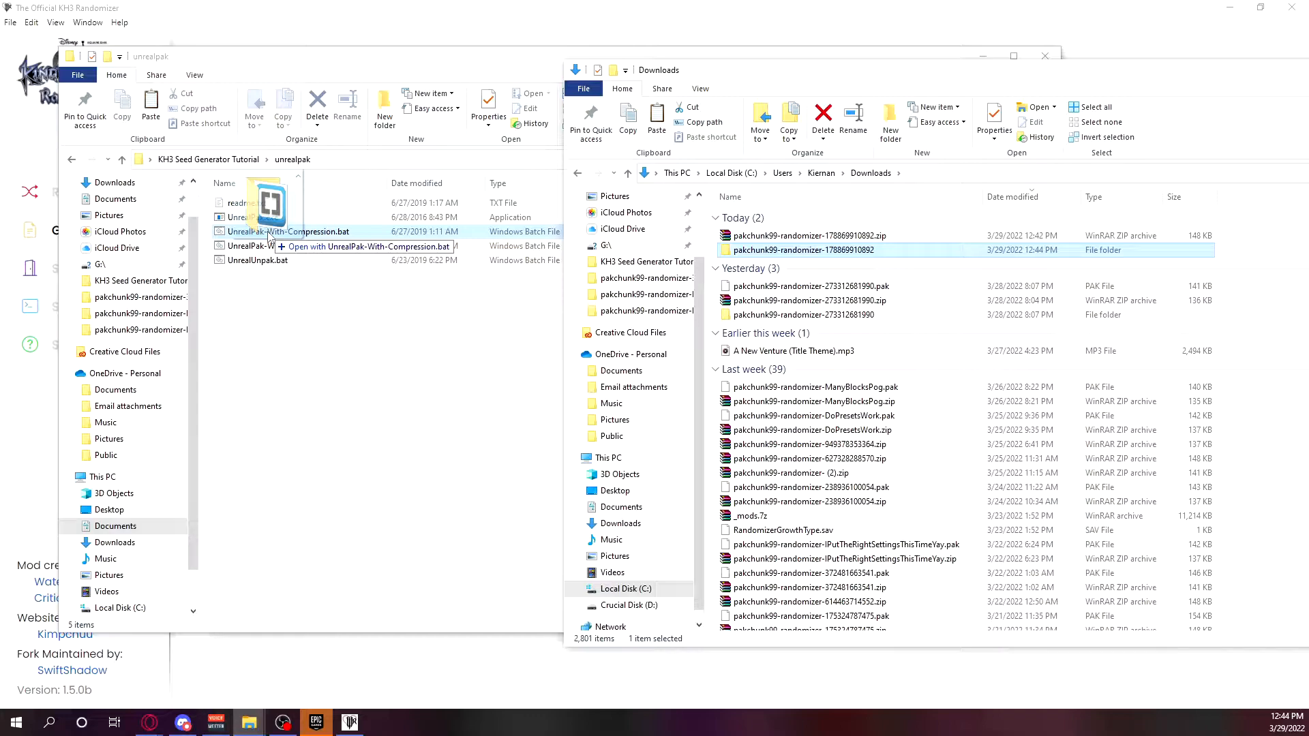
left_click_drag(270, 236, 270, 236)
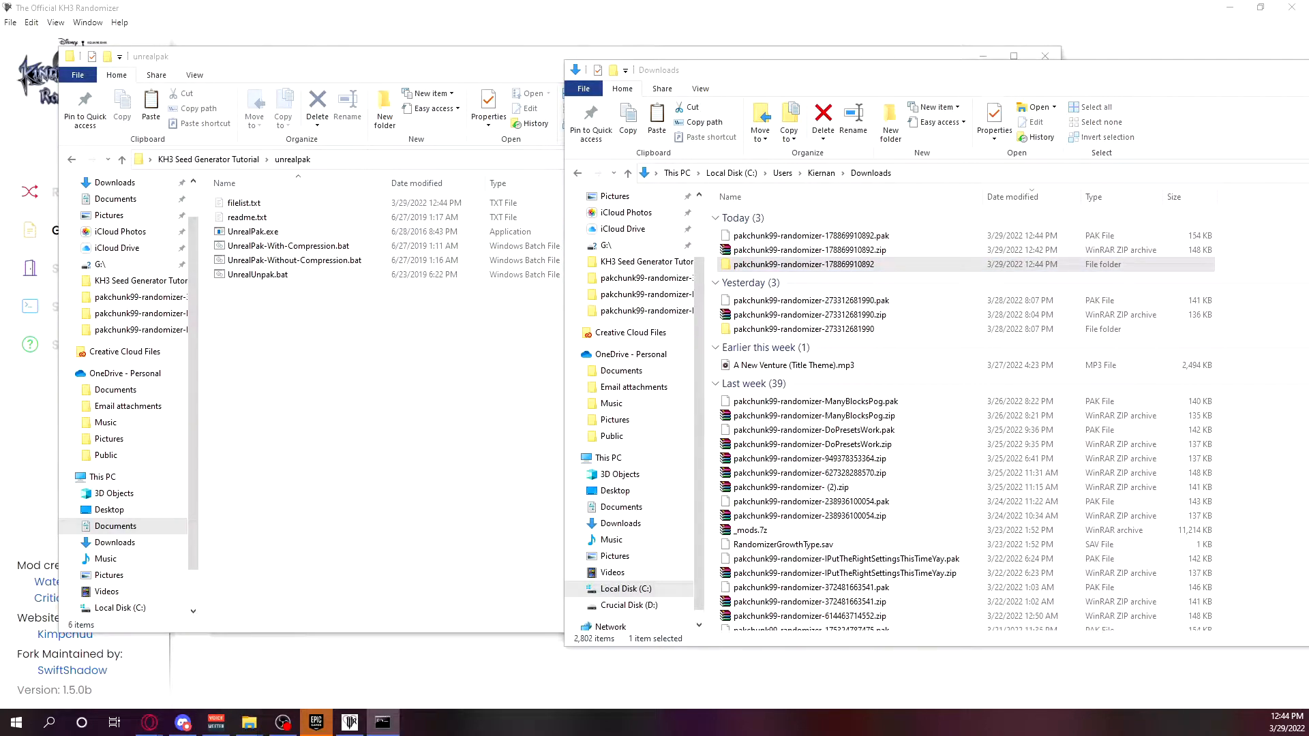
left_click_drag(830, 157, 697, 160)
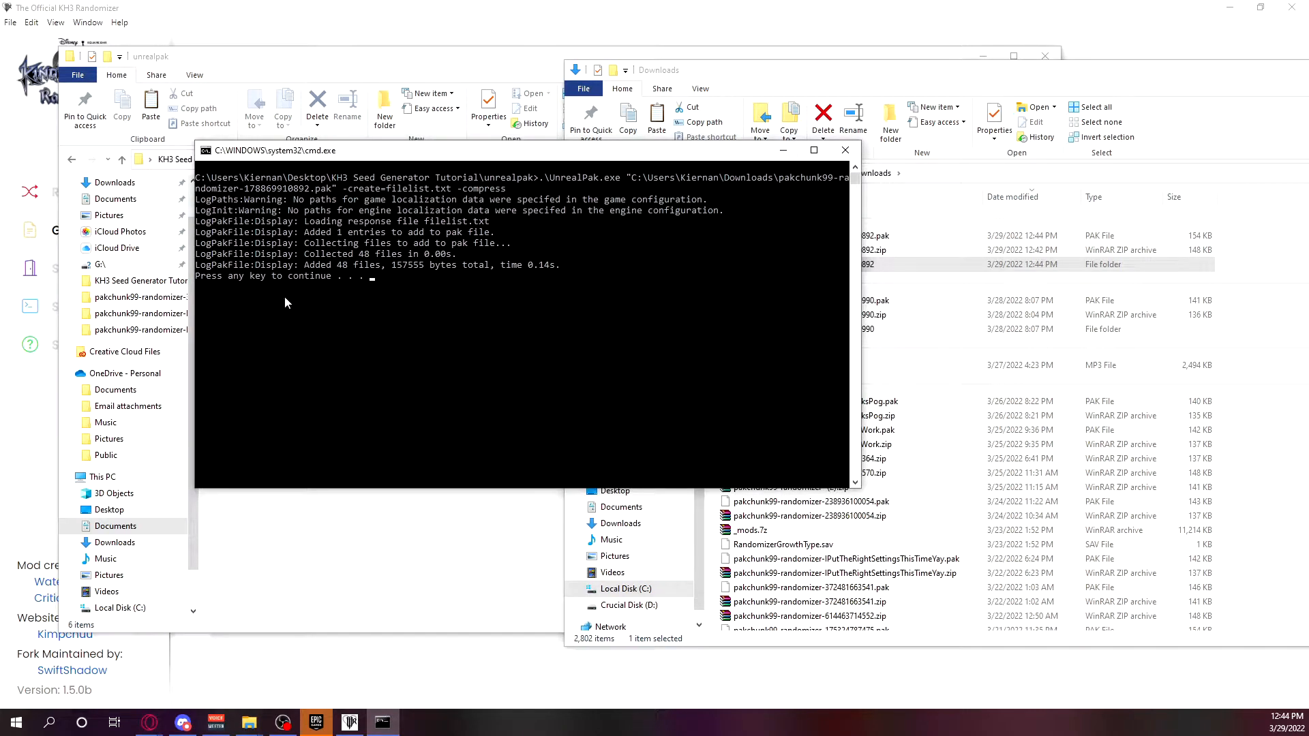
key("Return")
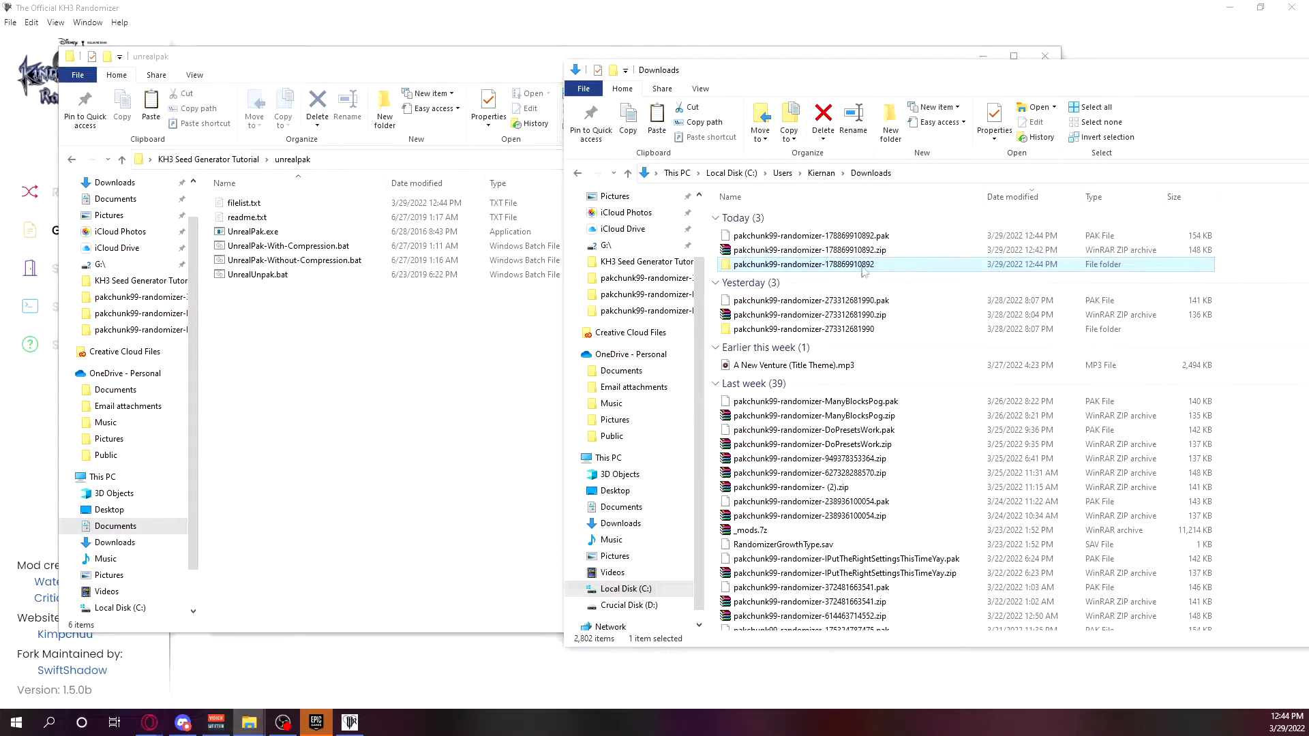
Move pakchunk99-randomizer-178869910892.pak from Downloads into the game's ~mods folder using the ~mods shortcut.
left_click(840, 235)
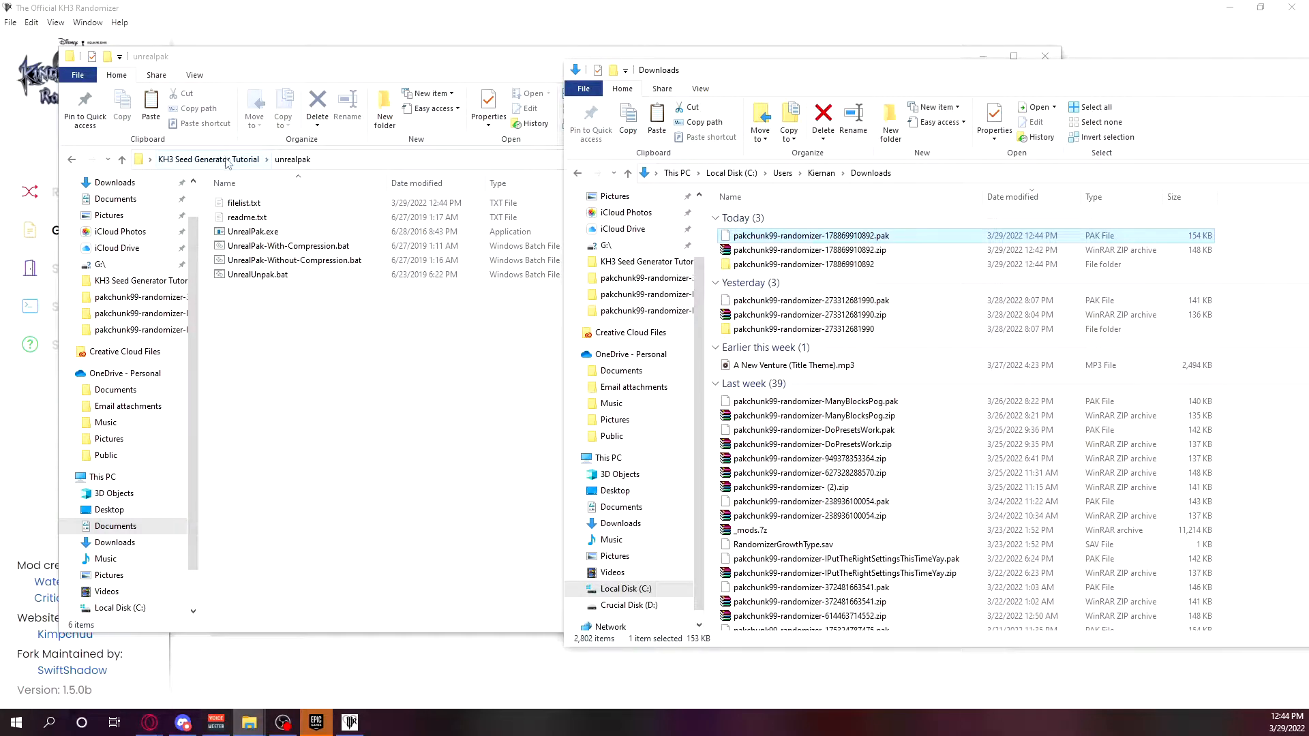
left_click(326, 310)
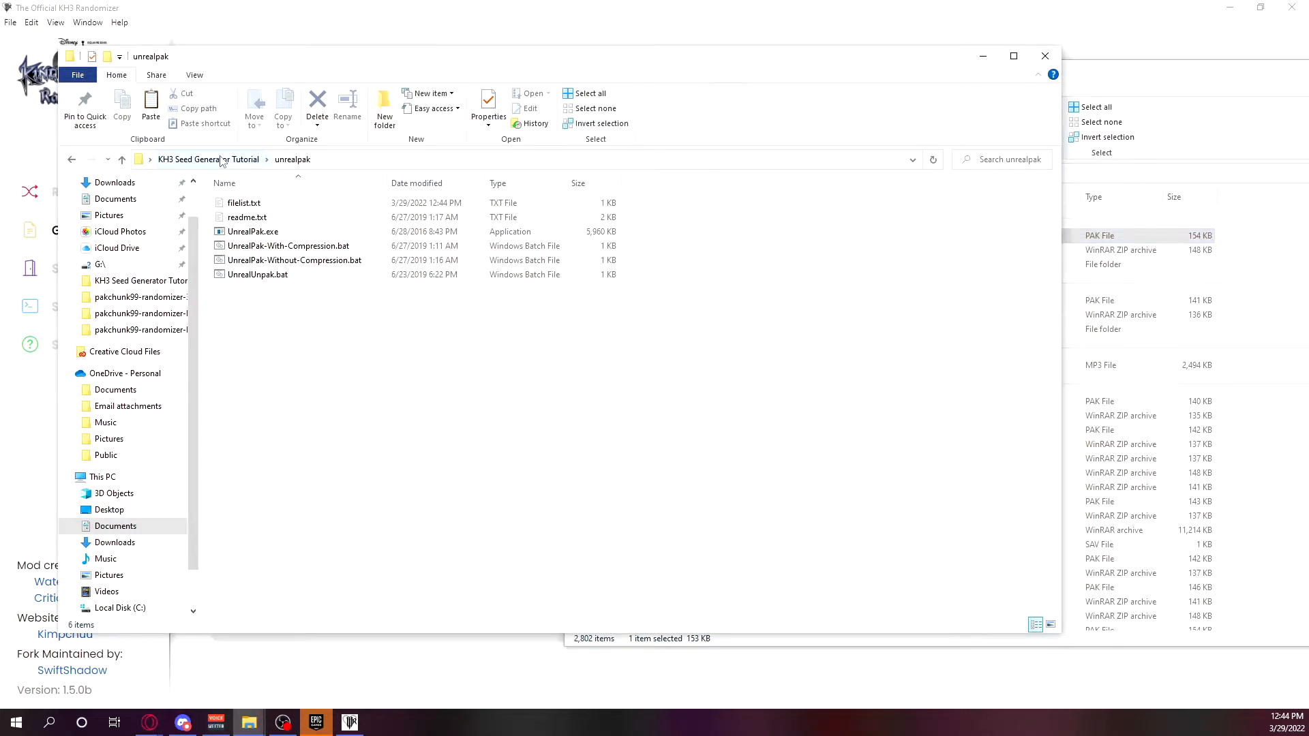
left_click(222, 161)
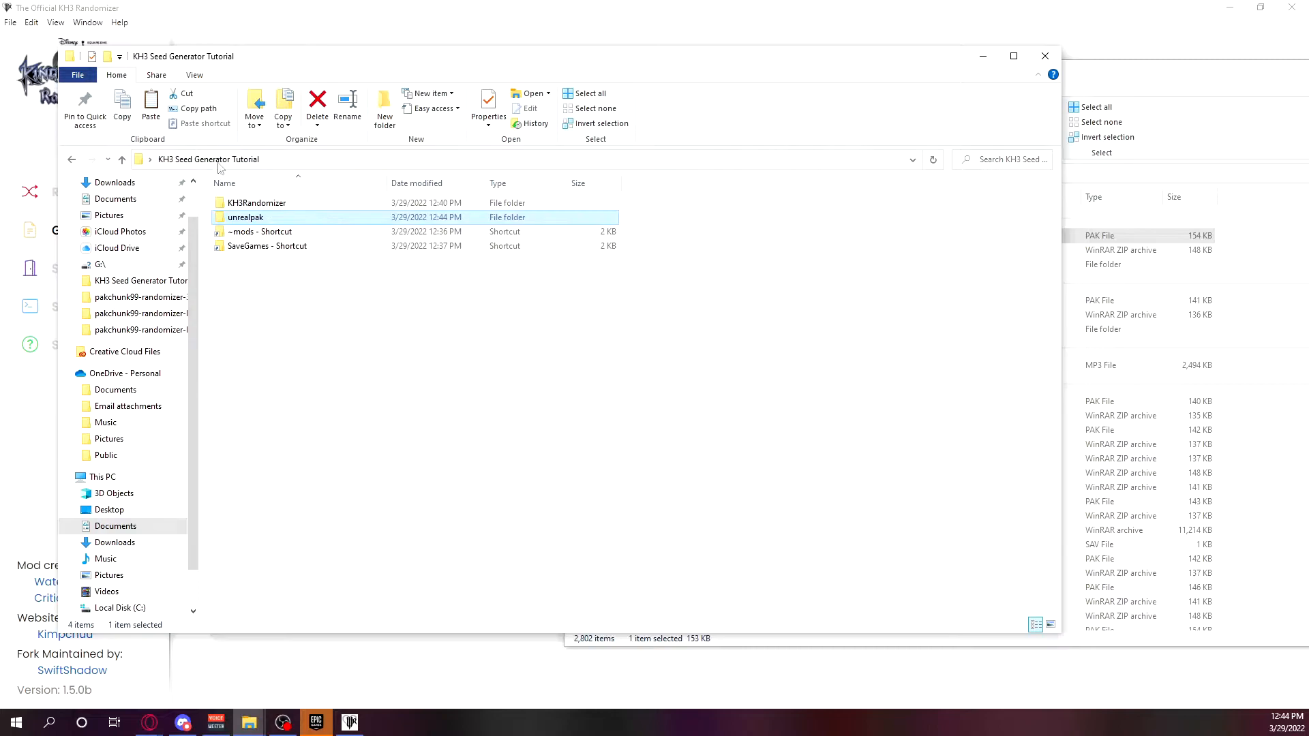
double_click(271, 232)
left_click(1248, 247)
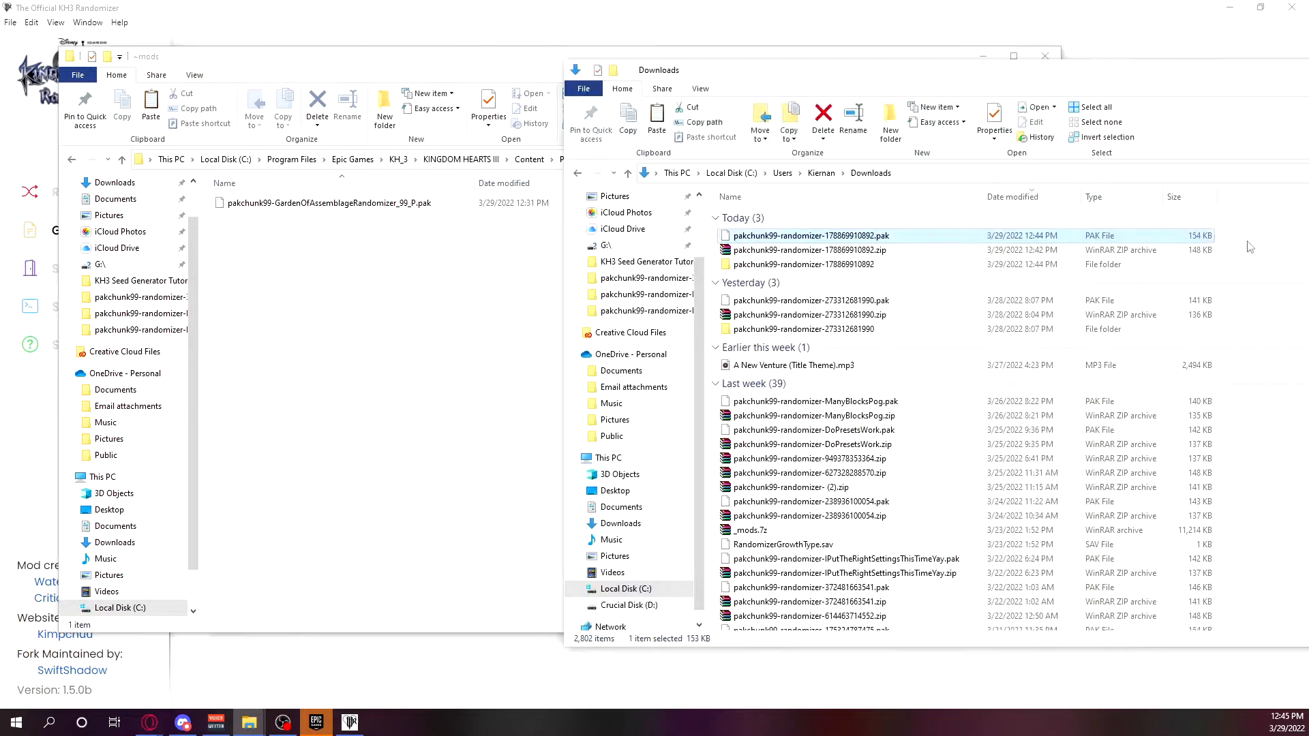
left_click_drag(950, 238, 350, 230)
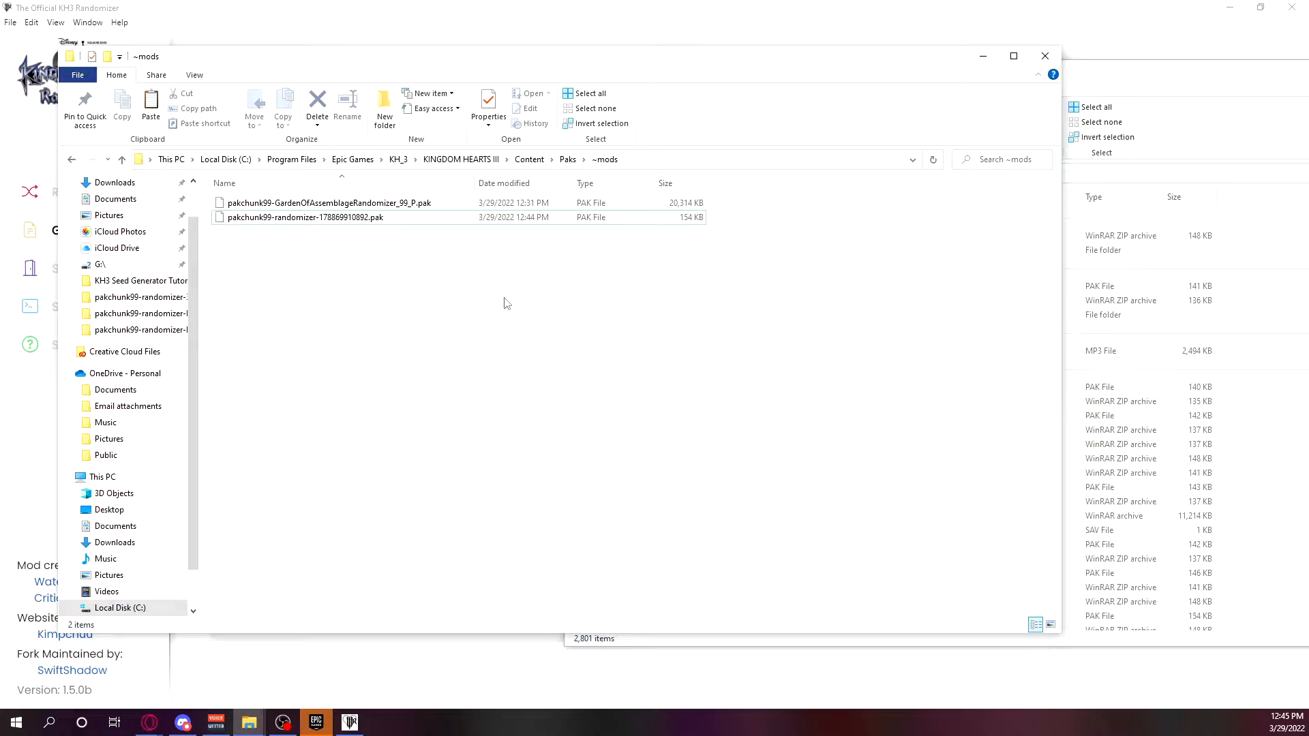
Return to the unrealpak folder and try packing the unextracted seed ZIP with UnrealPak-With-Compression.bat, then select the resulting PAK to check its size.
left_click(72, 159)
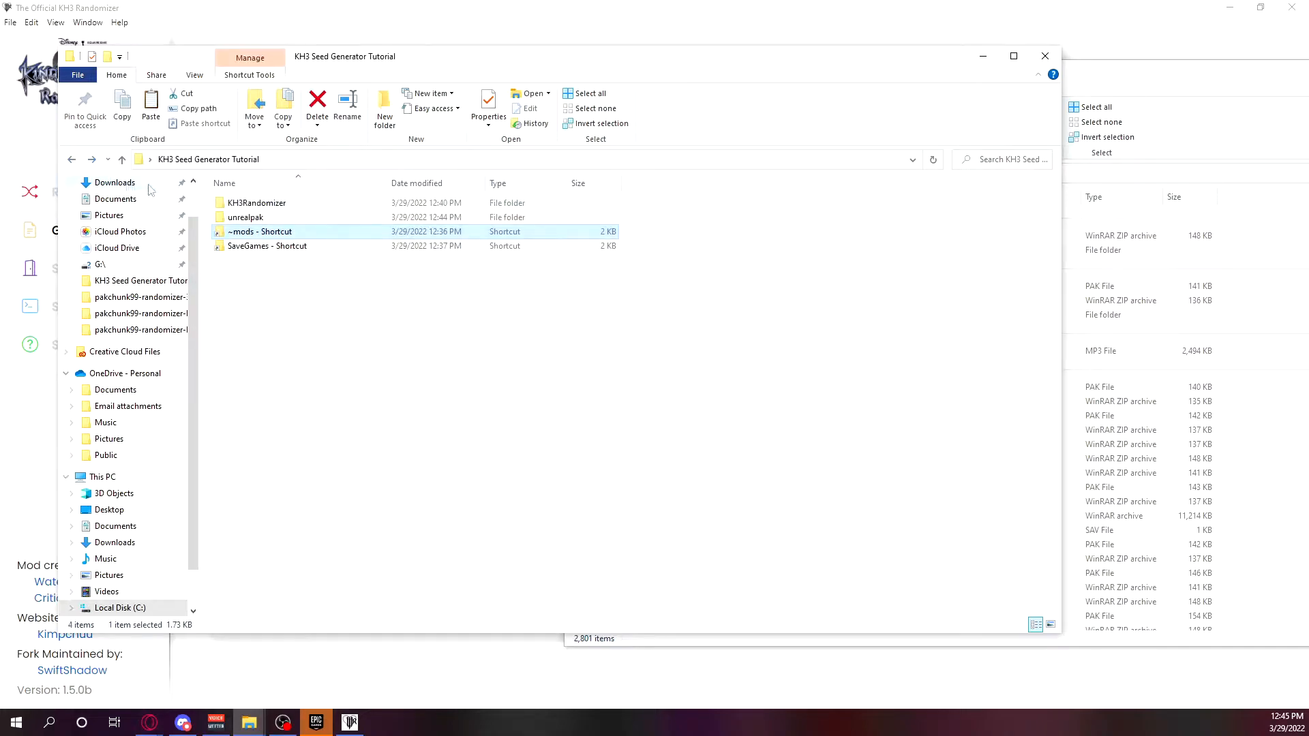
double_click(300, 220)
left_click(1141, 72)
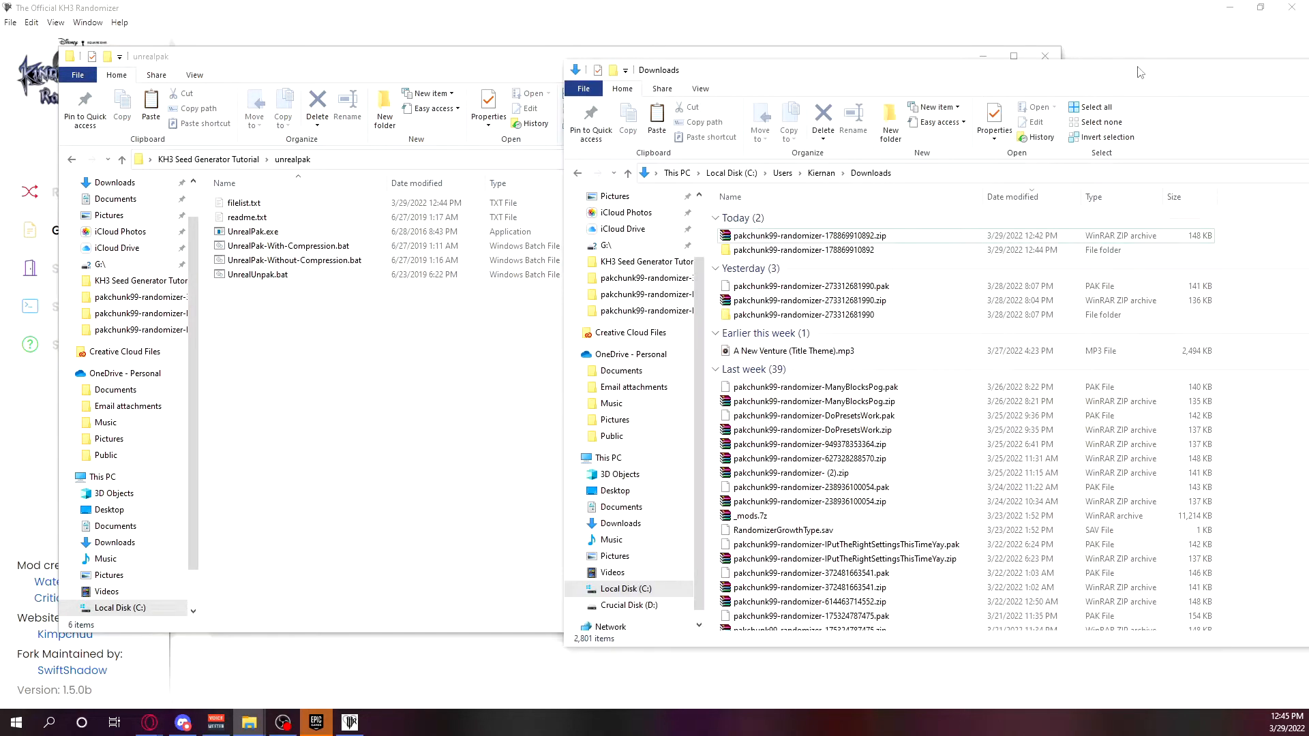
left_click(865, 238)
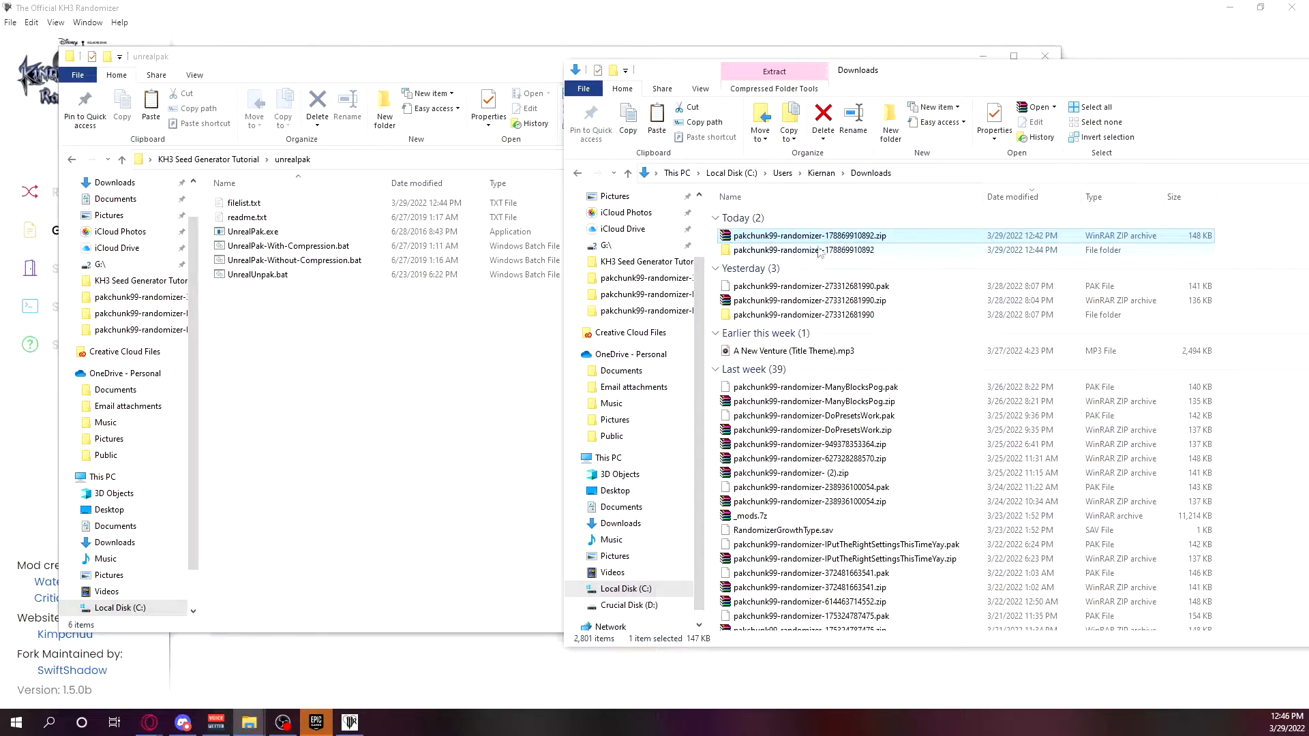
double_click(349, 247)
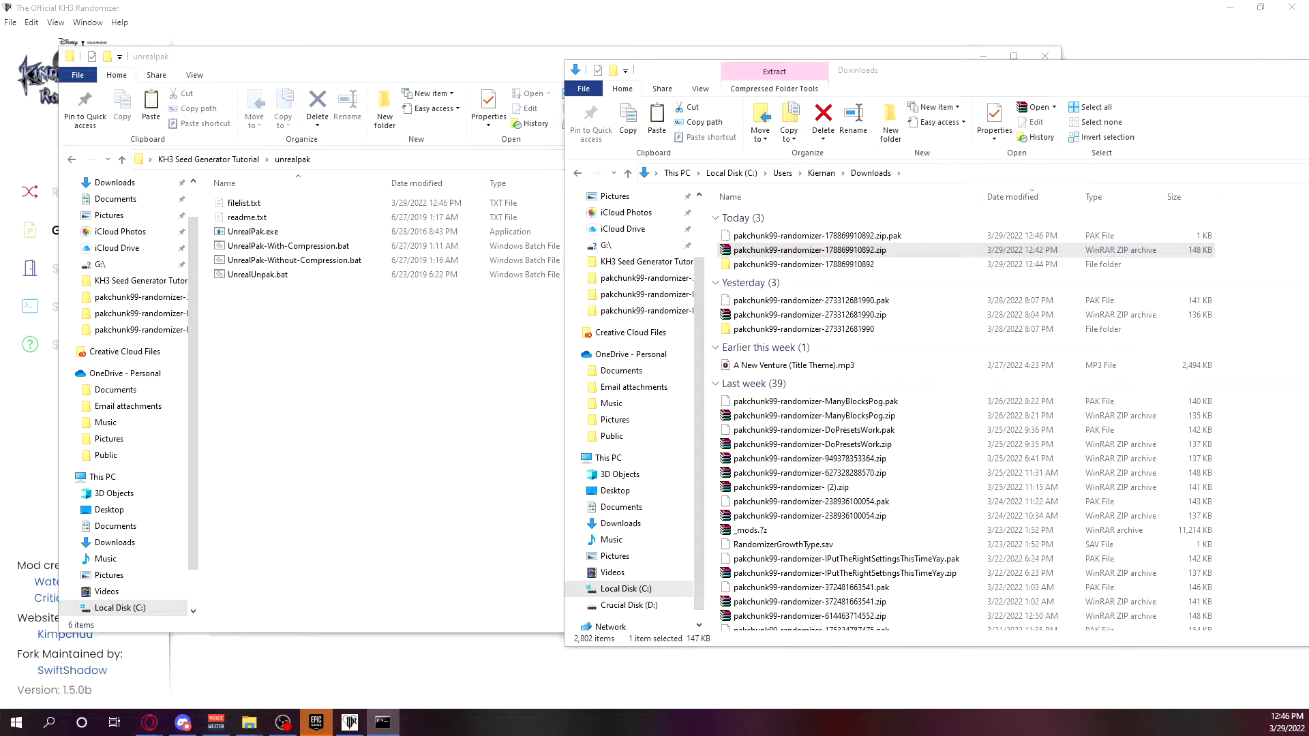
left_click(886, 236)
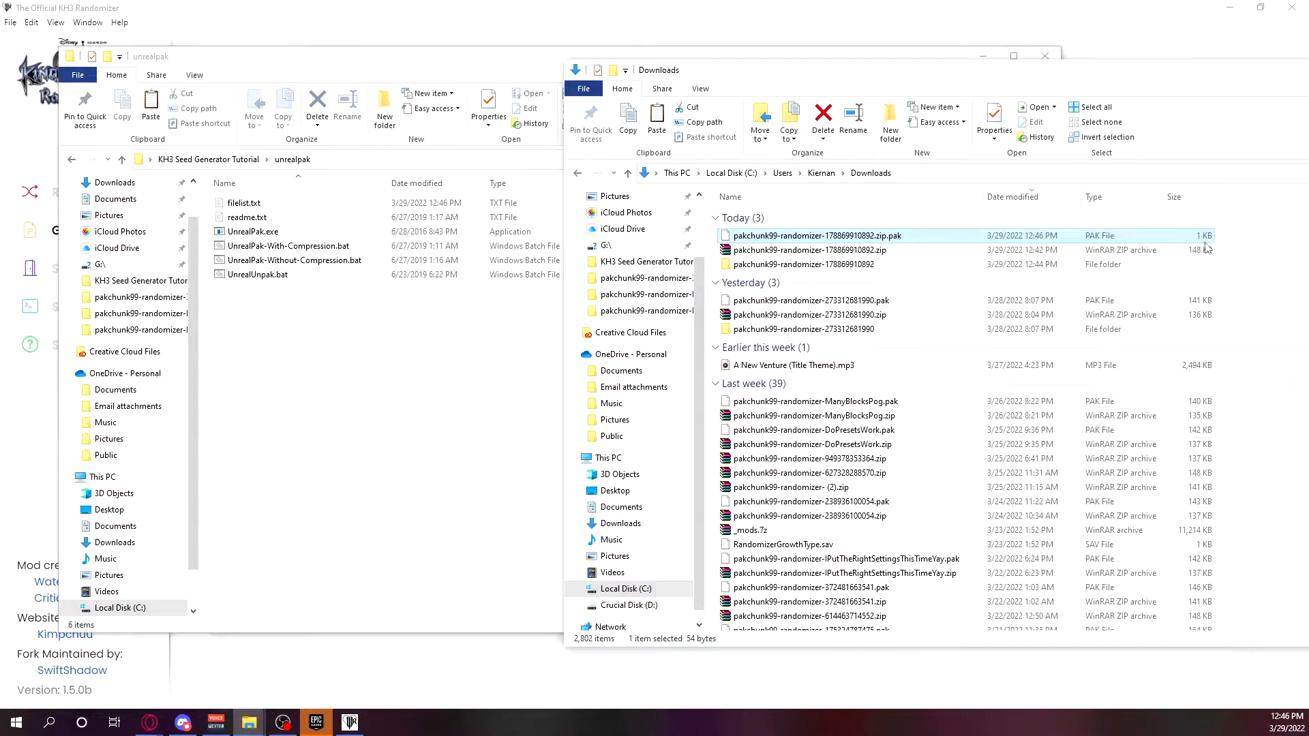
Open the ~mods folder and compare the installed randomizer PAK's size with the PAK made from the ZIP in Downloads.
left_click(232, 159)
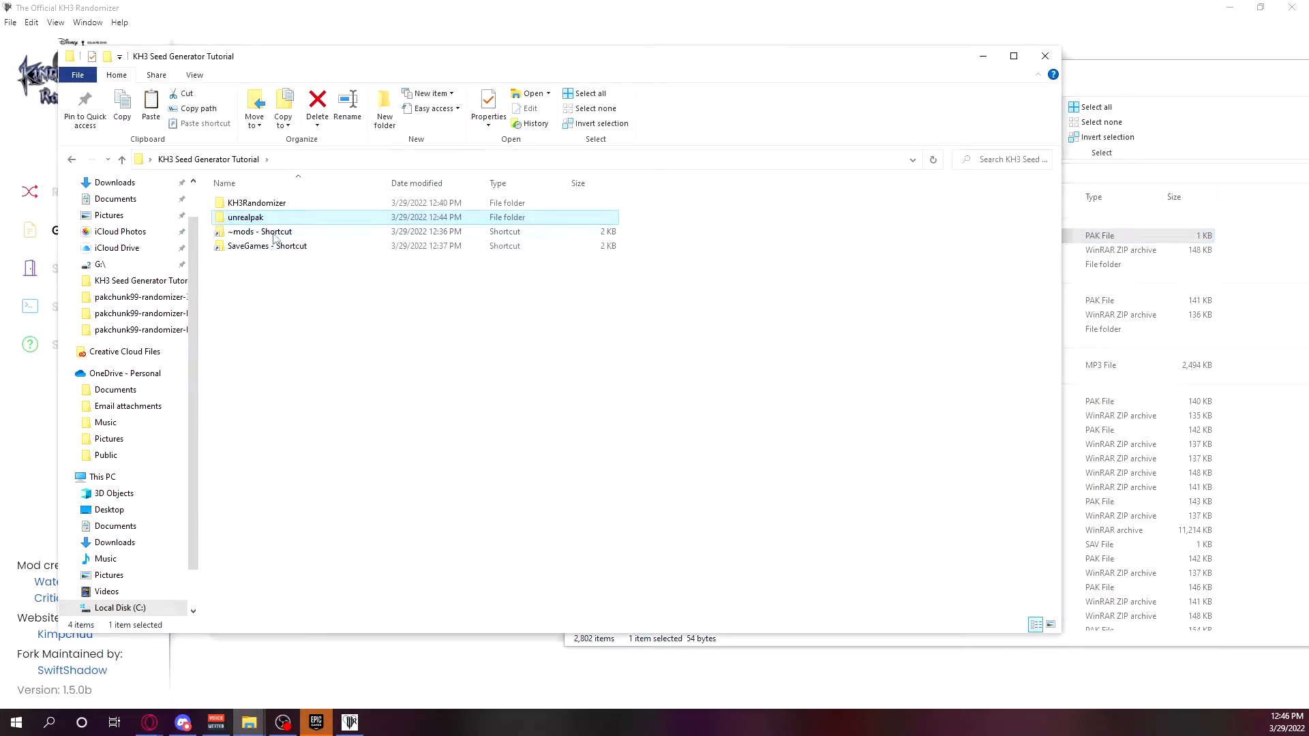
double_click(276, 233)
left_click(1172, 264)
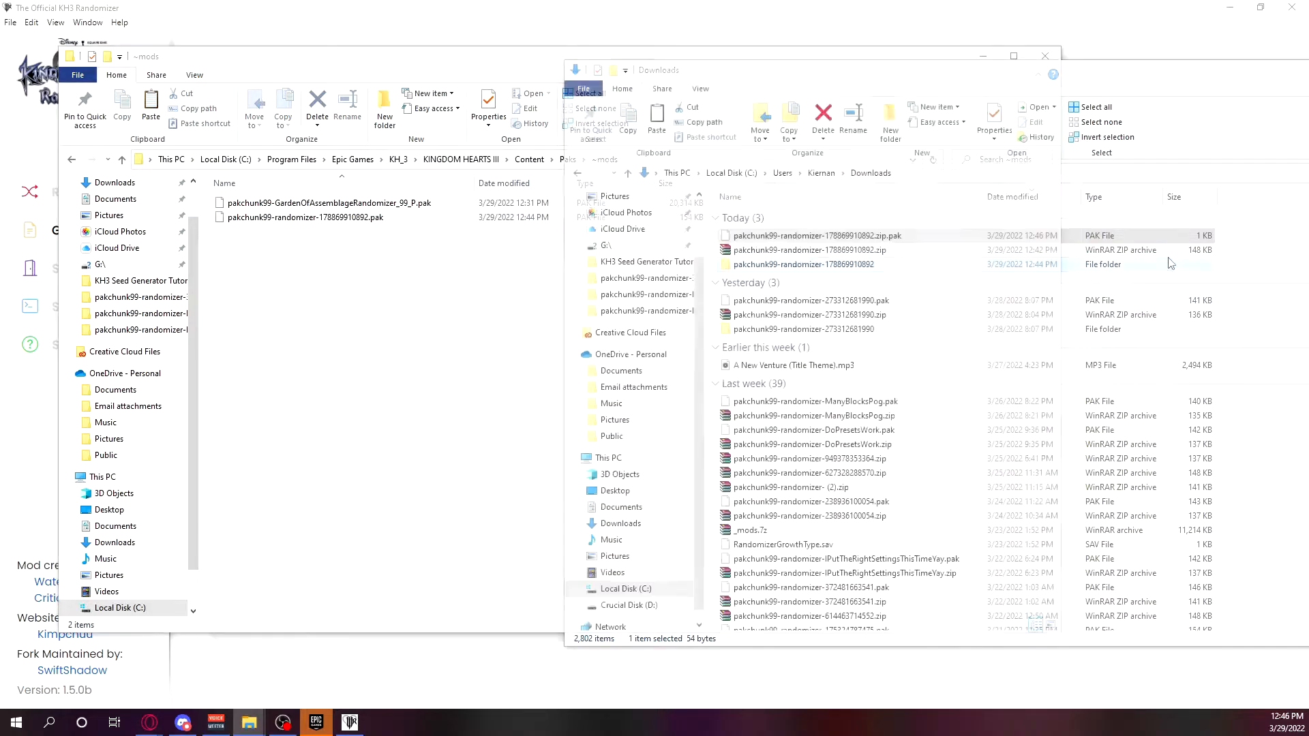
left_click(1163, 236)
left_click(464, 257)
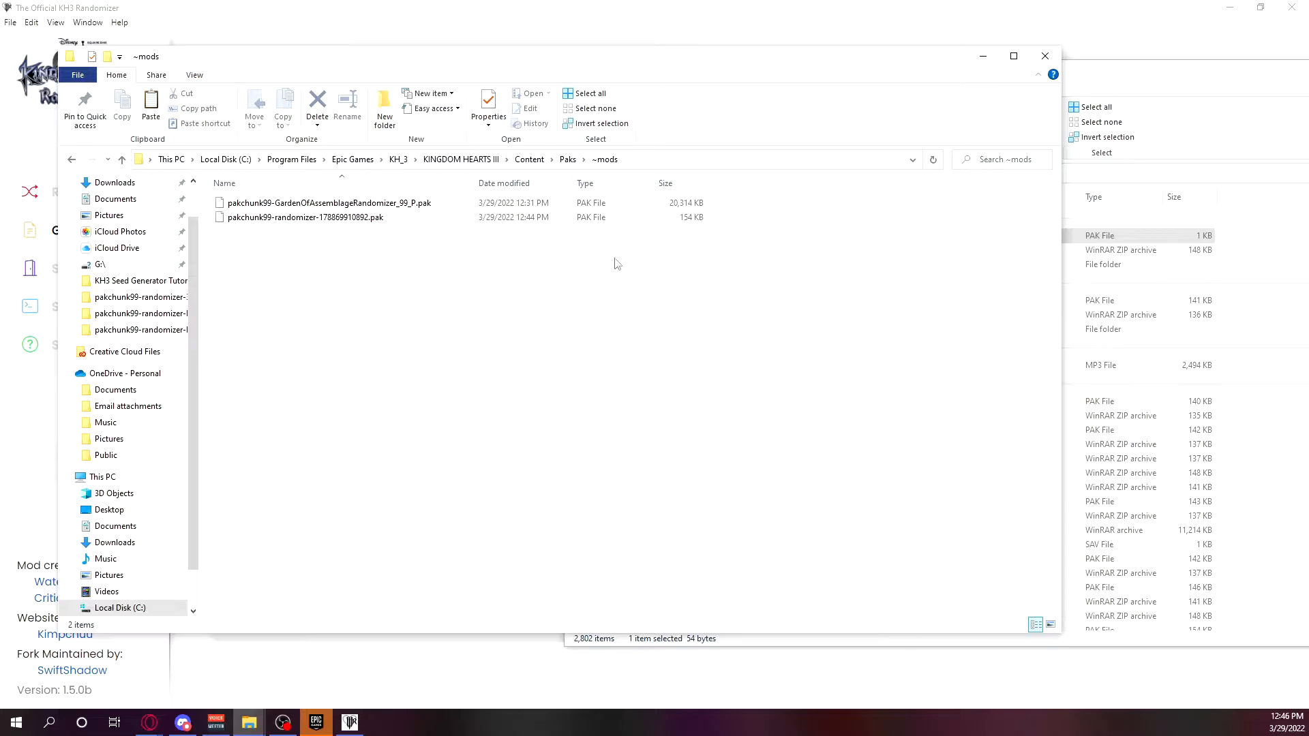
left_click(1162, 237)
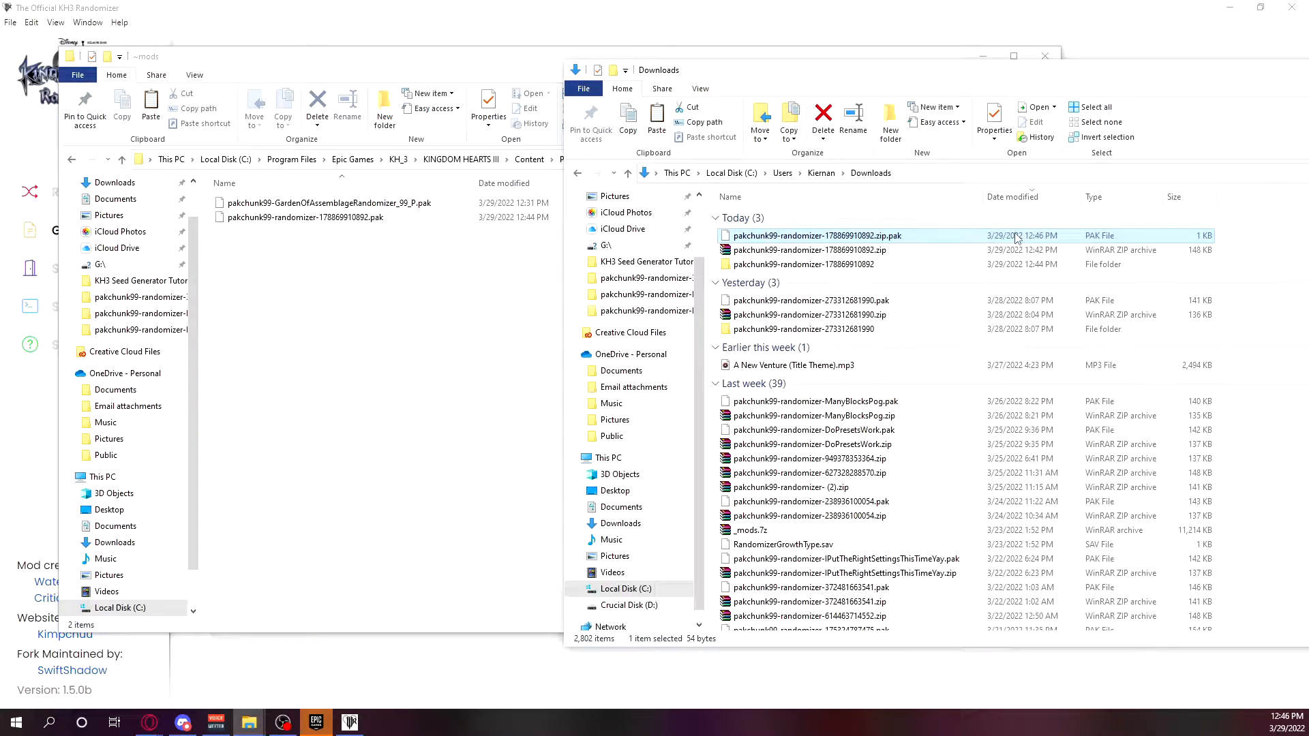
Delete pakchunk99-randomizer-178869910892.zip.pak from Downloads, keeping the seed ZIP and its extracted folder.
key("Down")
key("Up")
key("Up")
key("Delete")
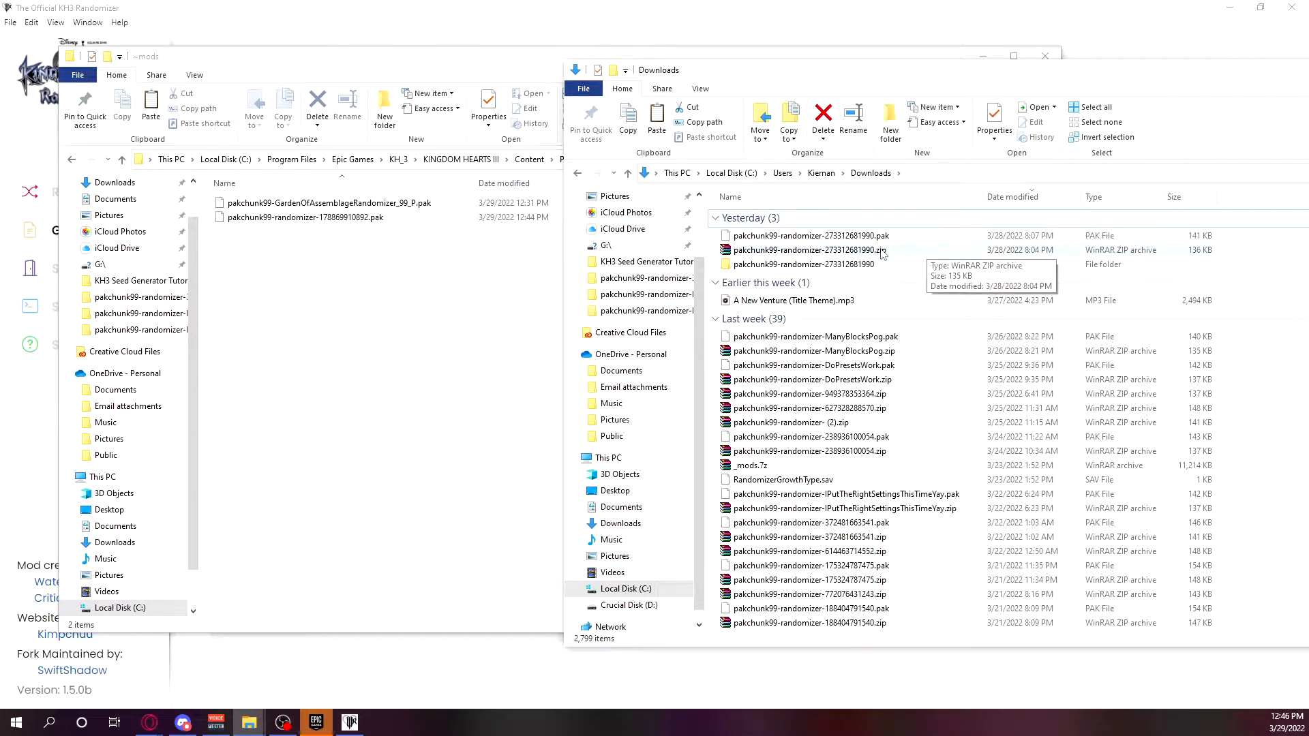
left_click(929, 251)
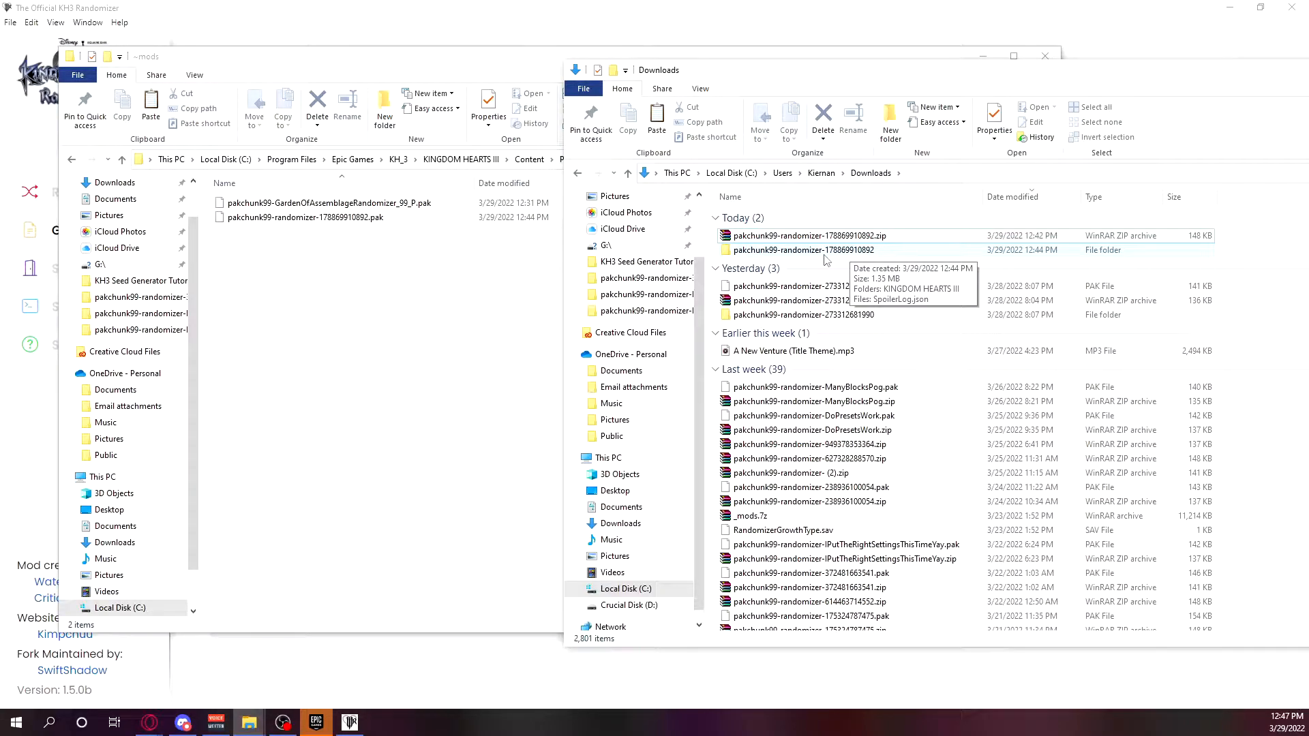
Try packing only the inner KINGDOM HEARTS III folder with UnrealPak-With-Compression.bat, then delete the resulting KINGDOM HEARTS III.pak.
left_click(820, 253)
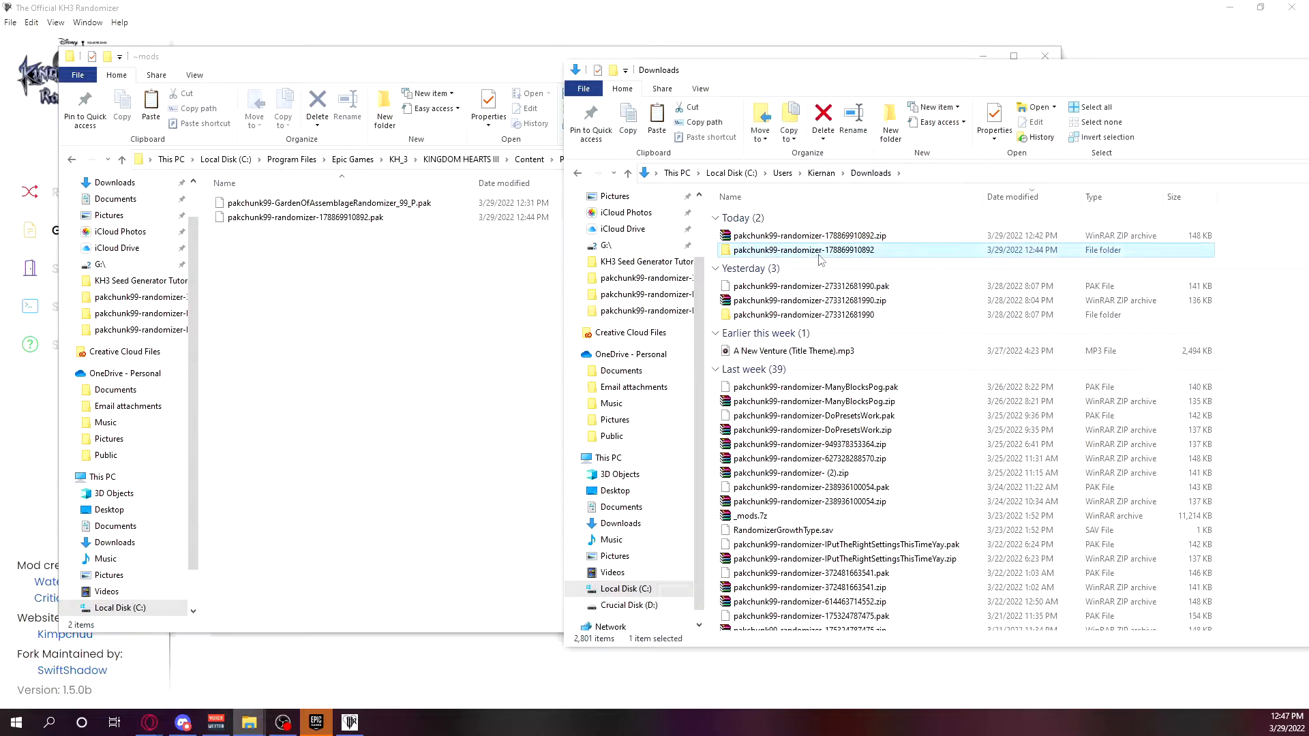
double_click(819, 252)
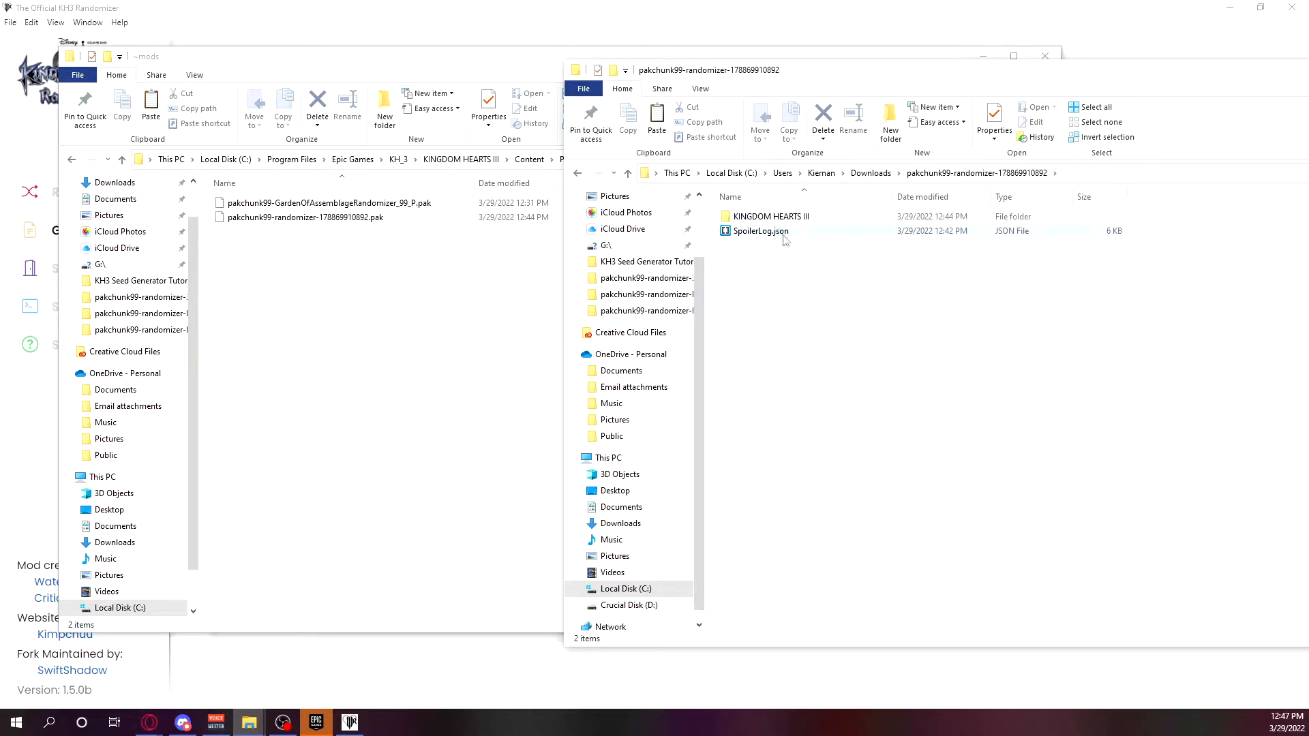
left_click(68, 159)
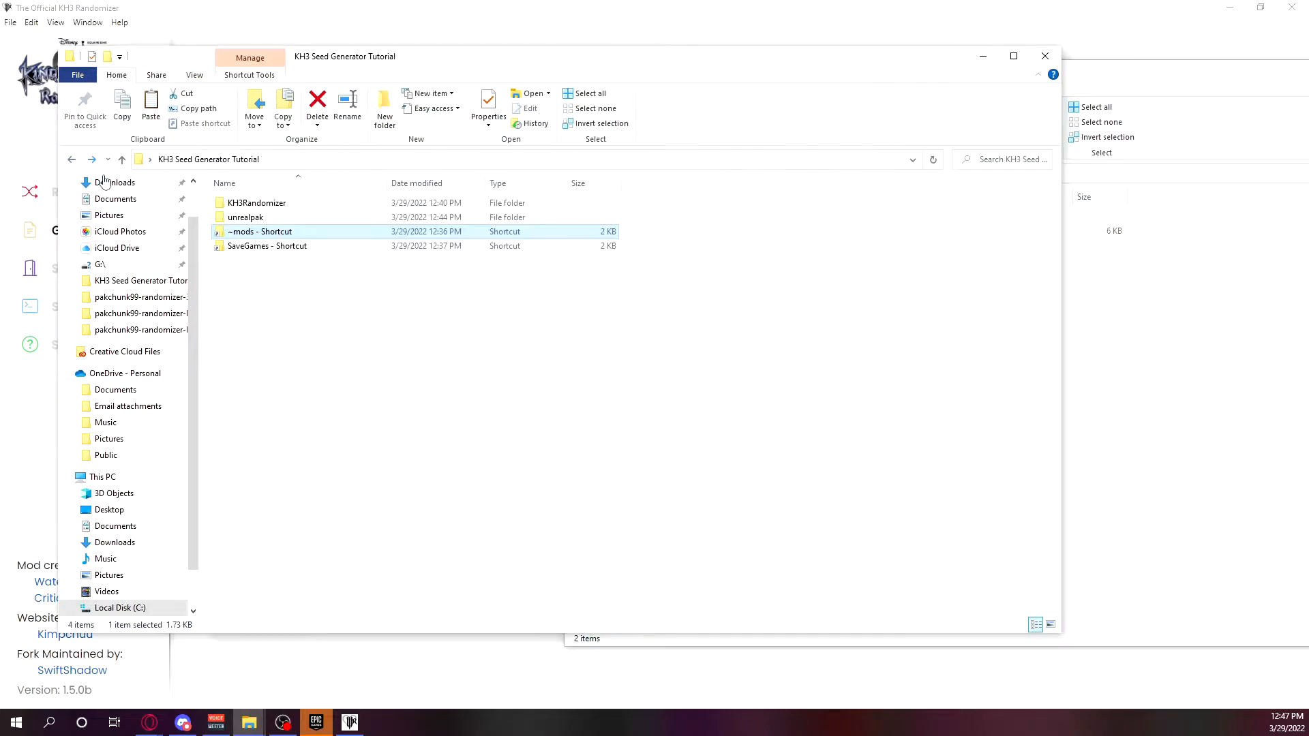
double_click(226, 218)
left_click(1131, 320)
left_click_drag(750, 217, 368, 255)
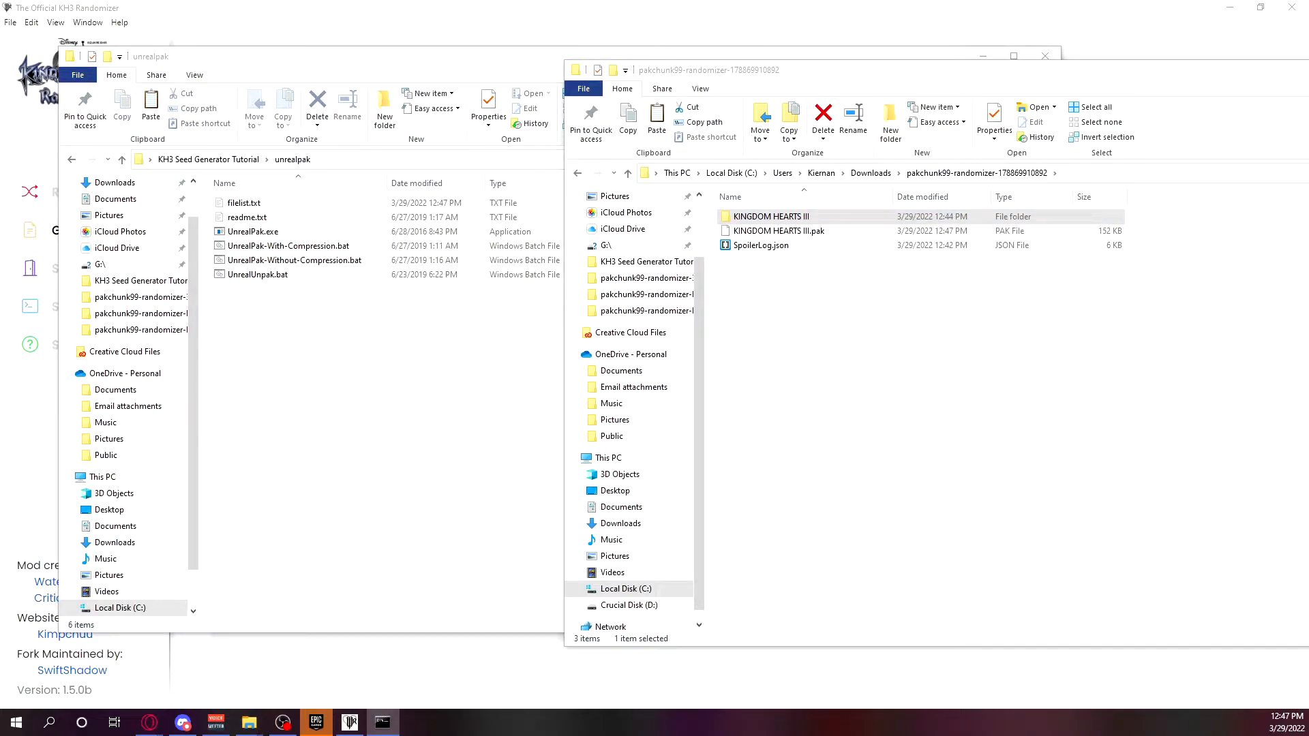
left_click(841, 236)
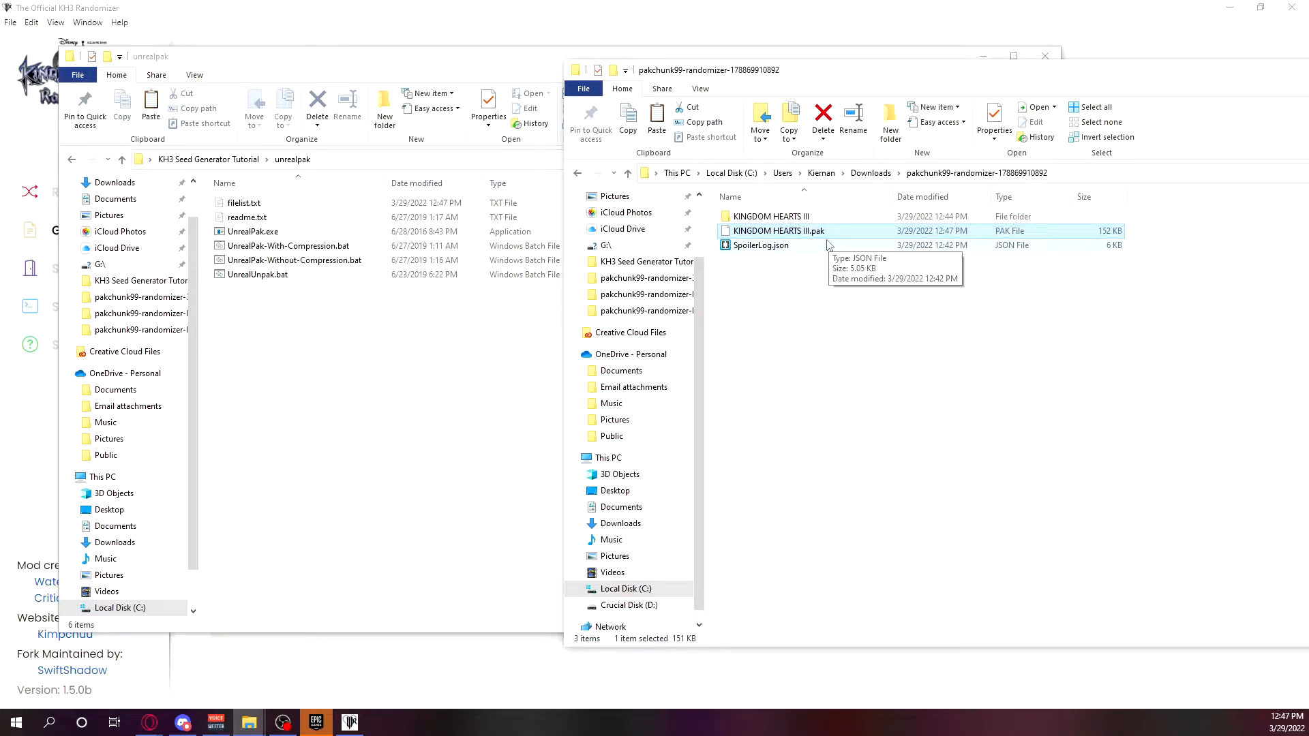
key("Delete")
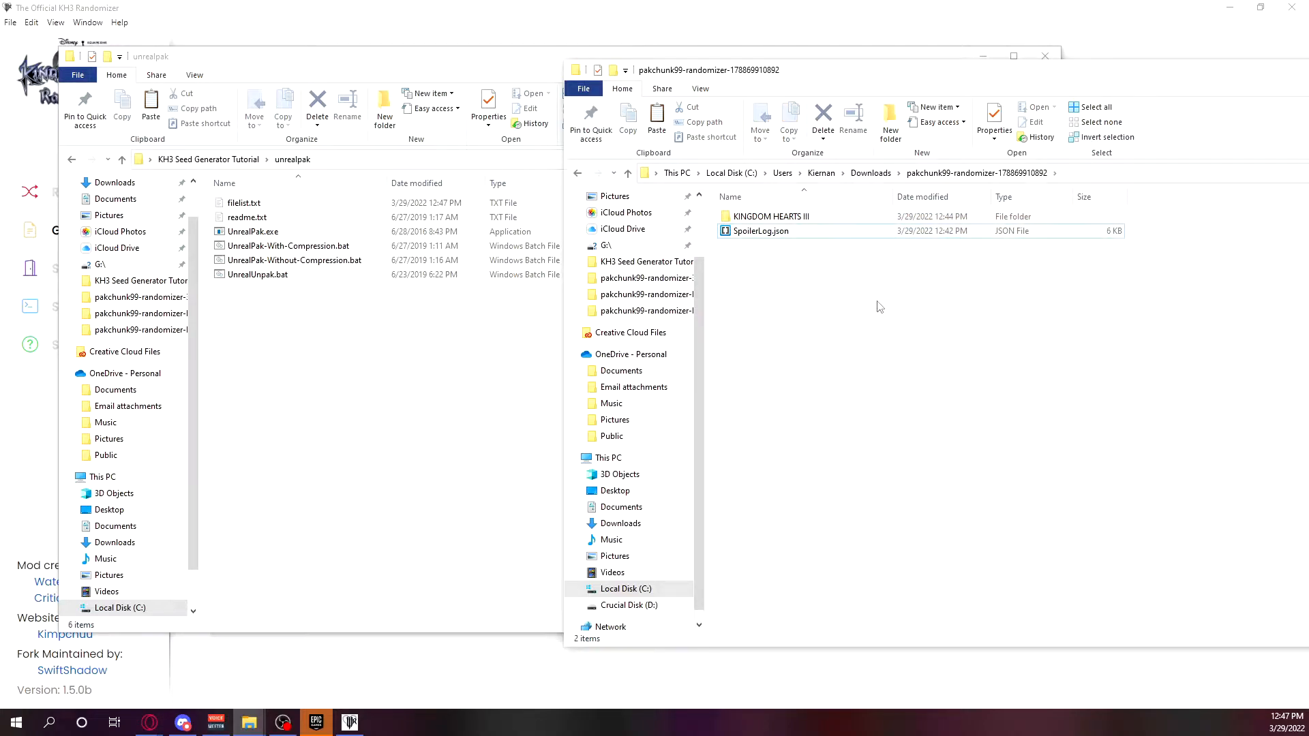
left_click(870, 174)
left_click(804, 239)
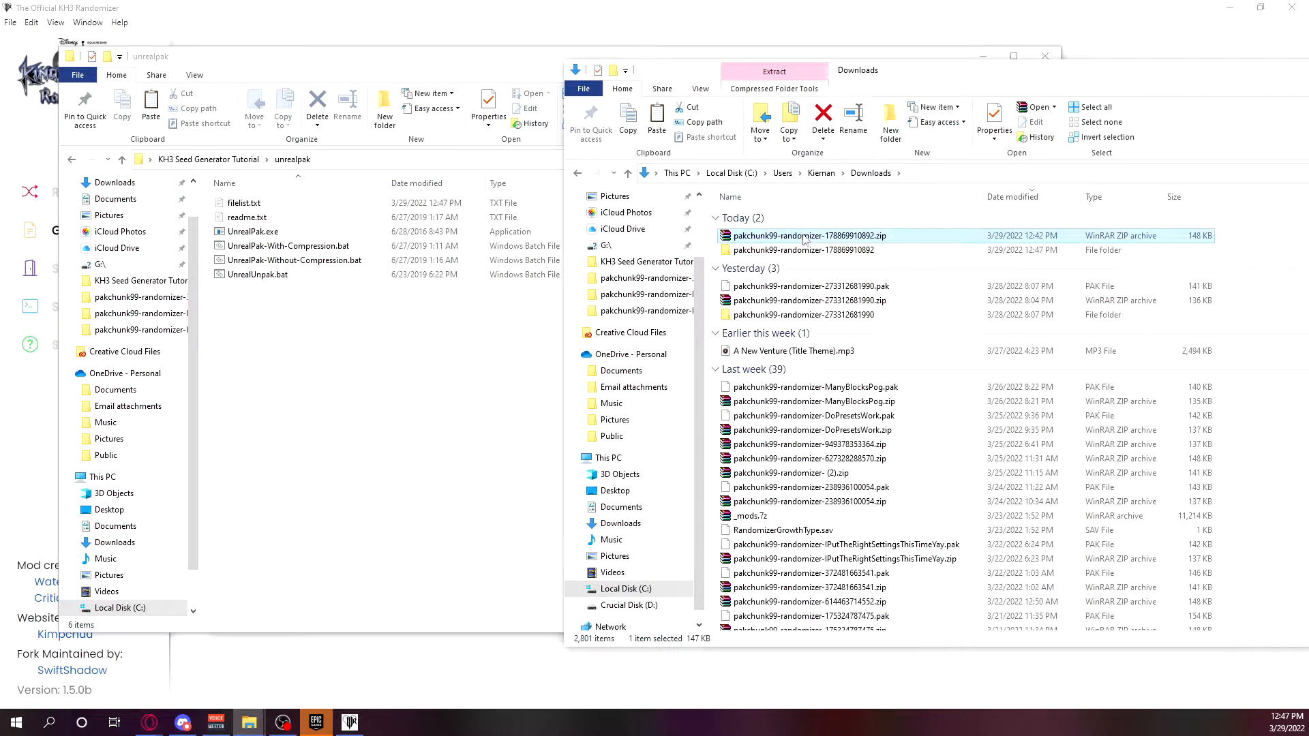
left_click(827, 250)
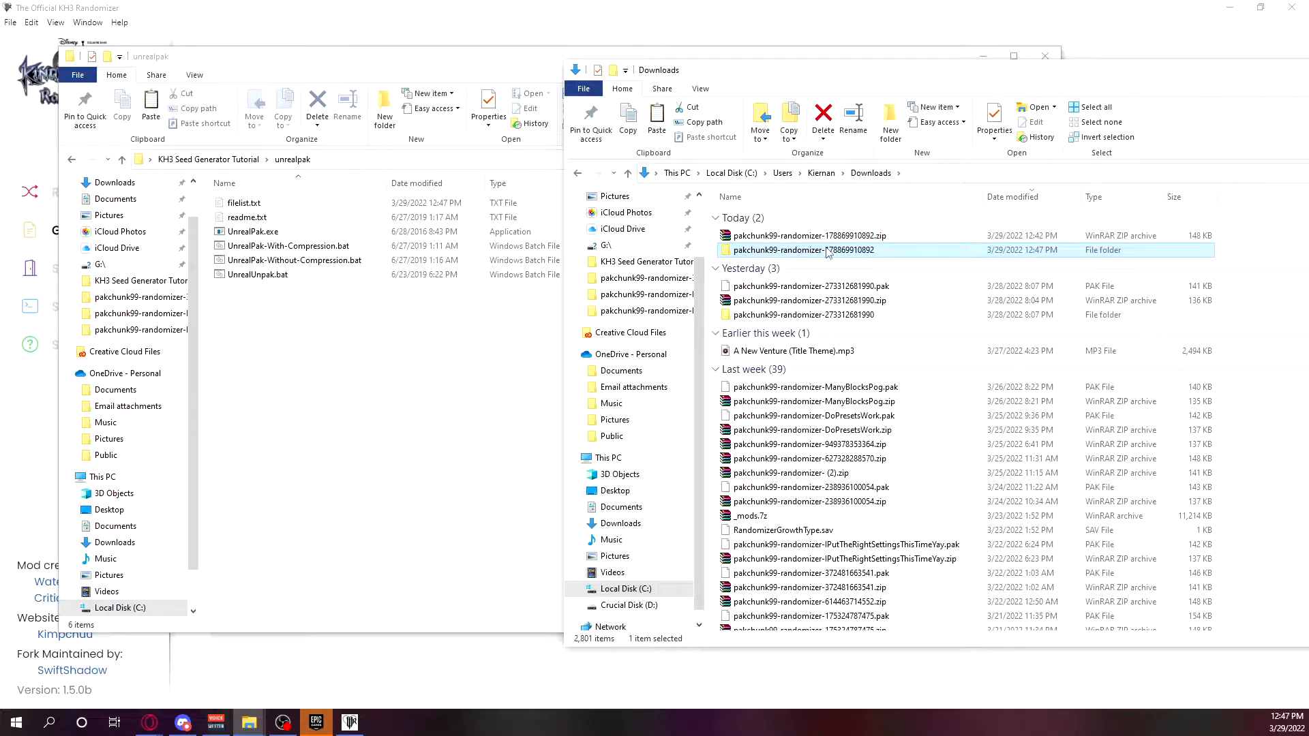
key("Delete")
left_click(869, 237)
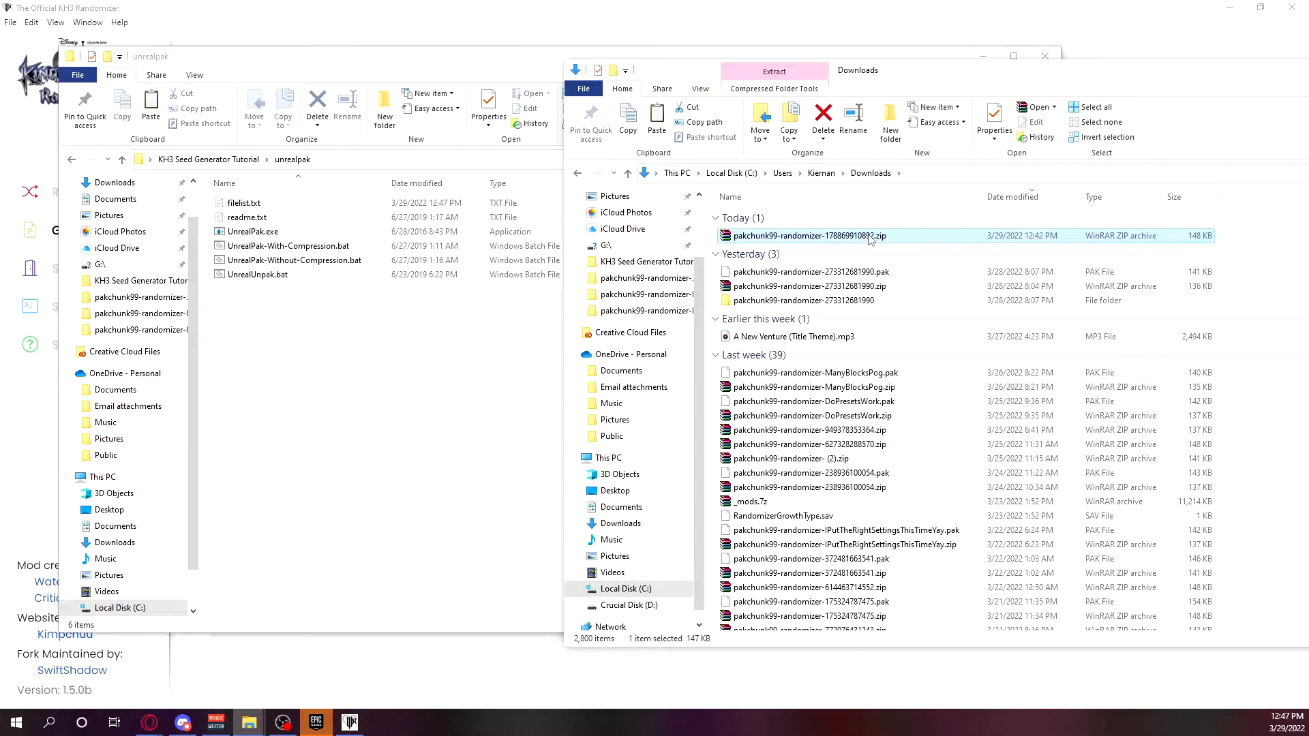
right_click(870, 238)
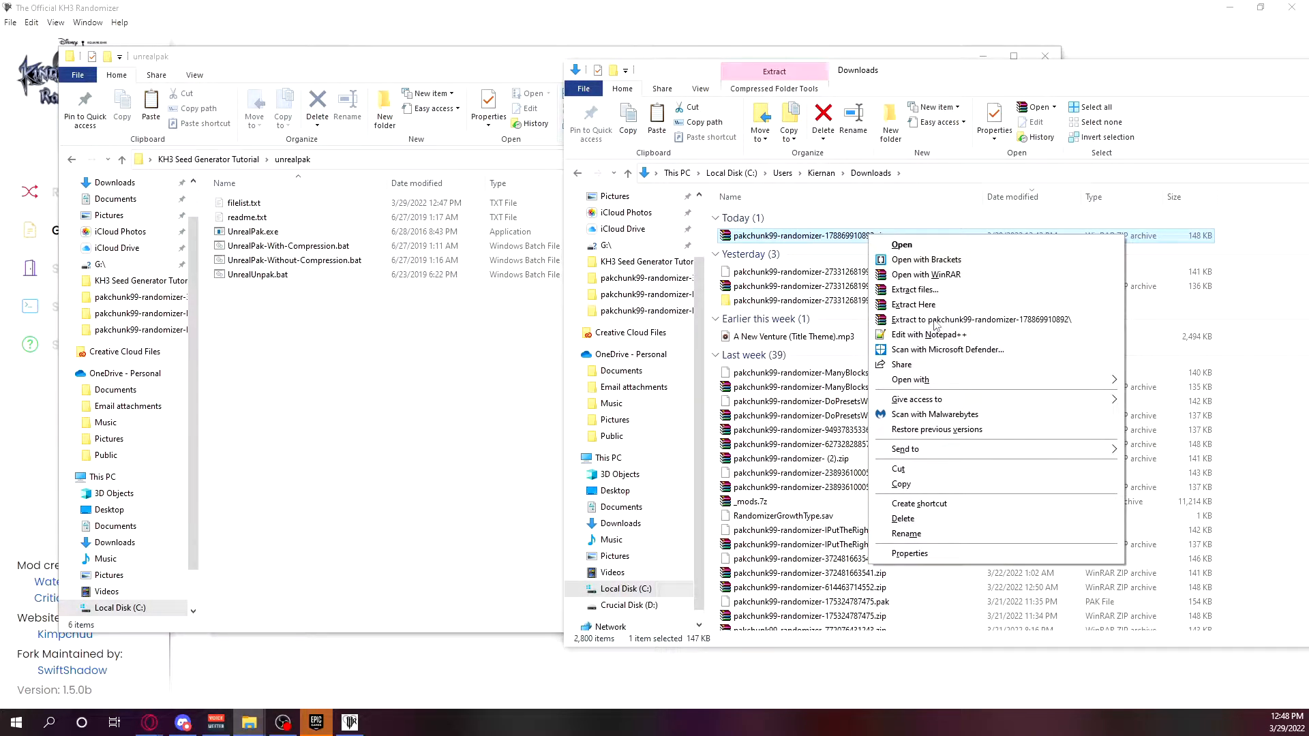
left_click(1251, 237)
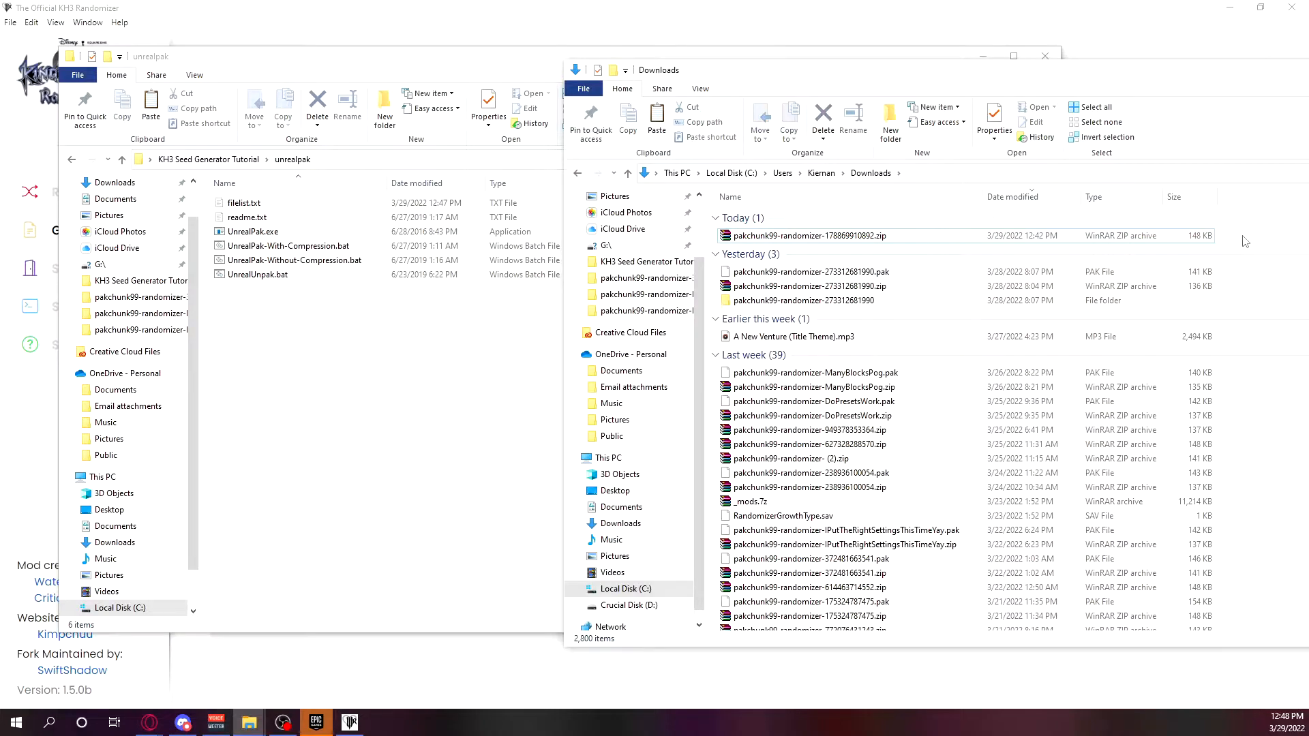
right_click(1243, 242)
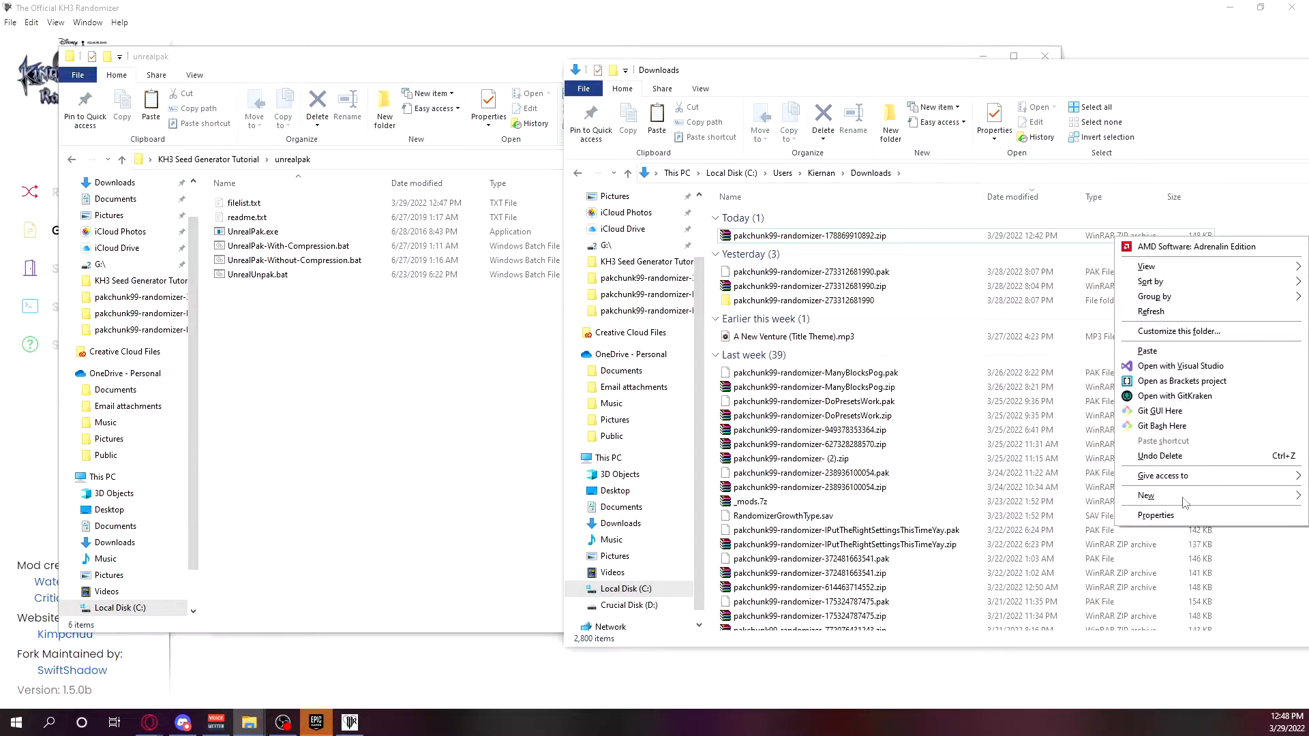
mouse_move(1187, 502)
left_click(974, 264)
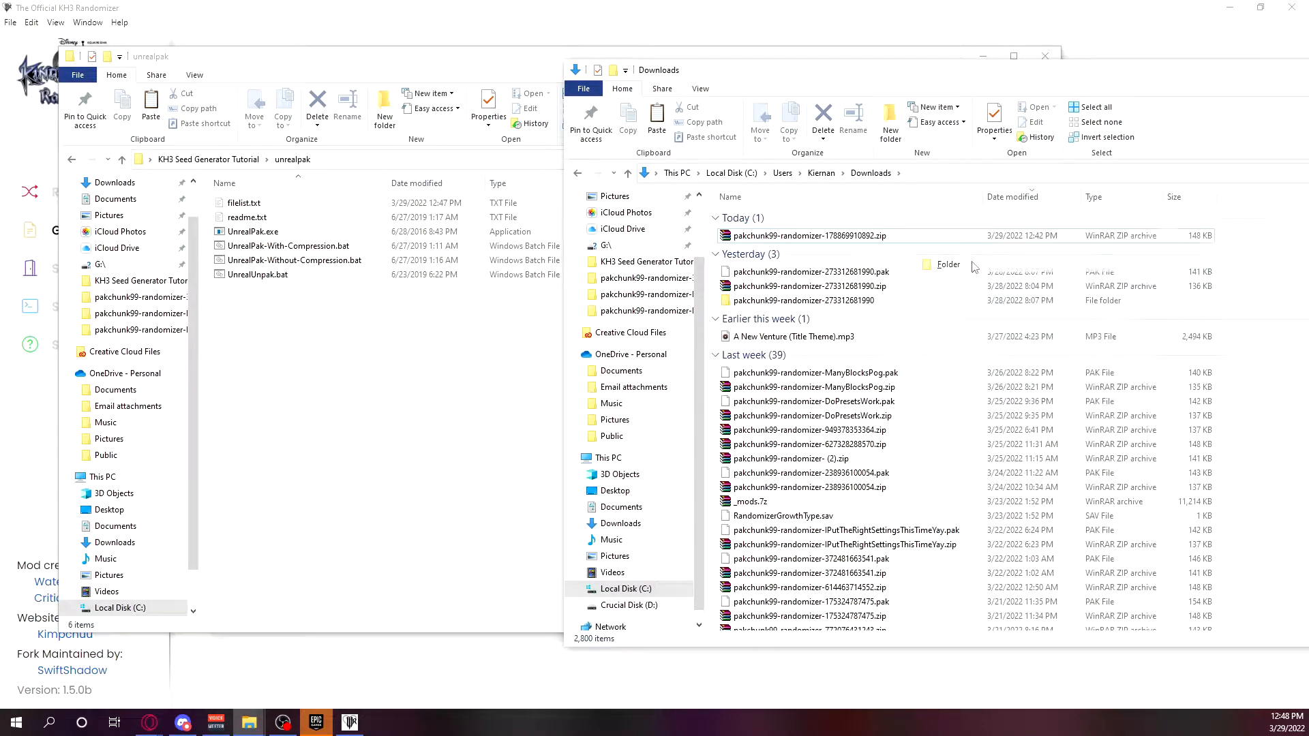
left_click(825, 236)
right_click(825, 236)
left_click(864, 530)
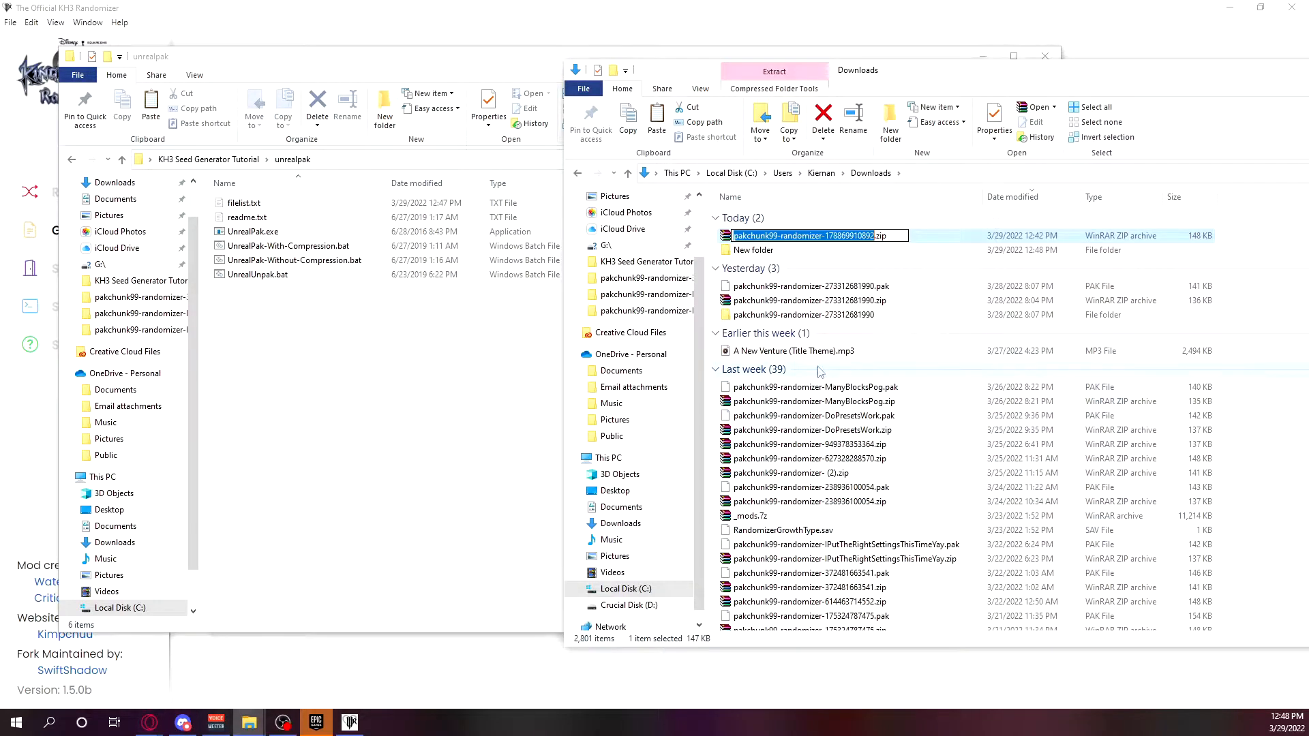
left_click(768, 252)
right_click(769, 253)
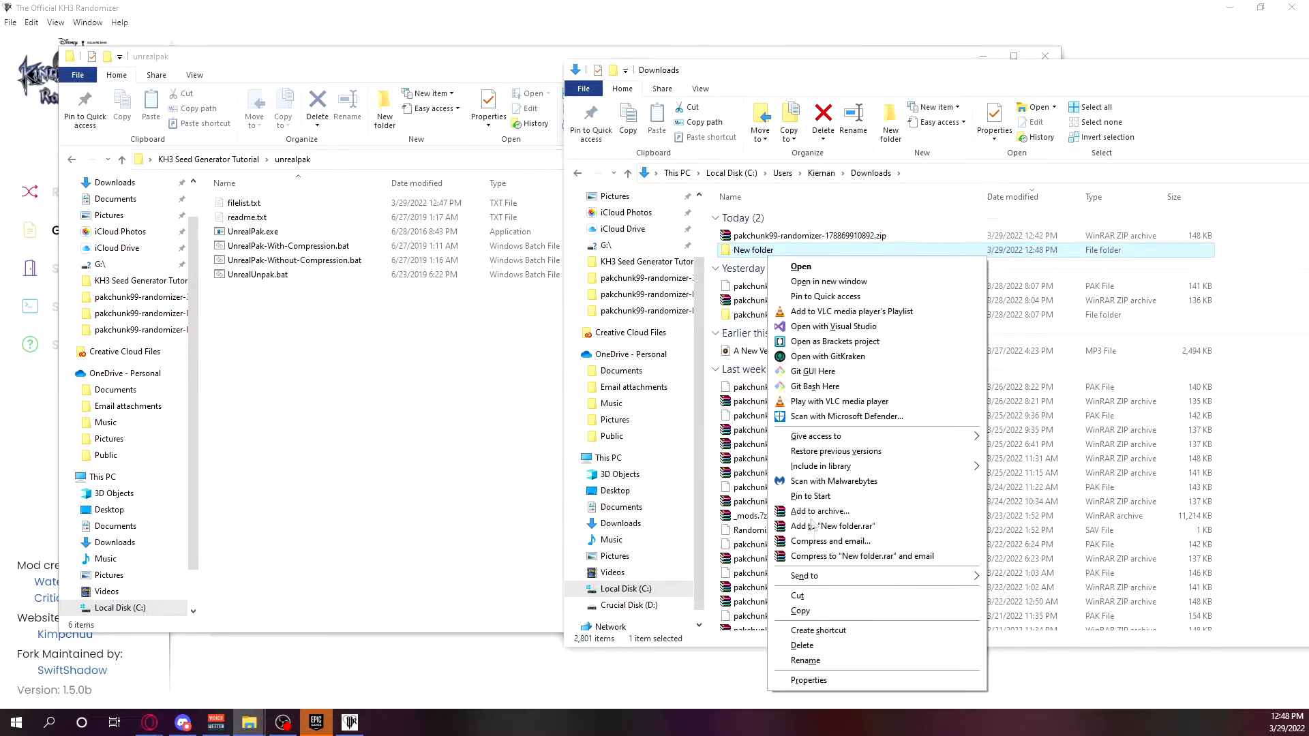
left_click(833, 660)
key("ctrl+v")
key("Return")
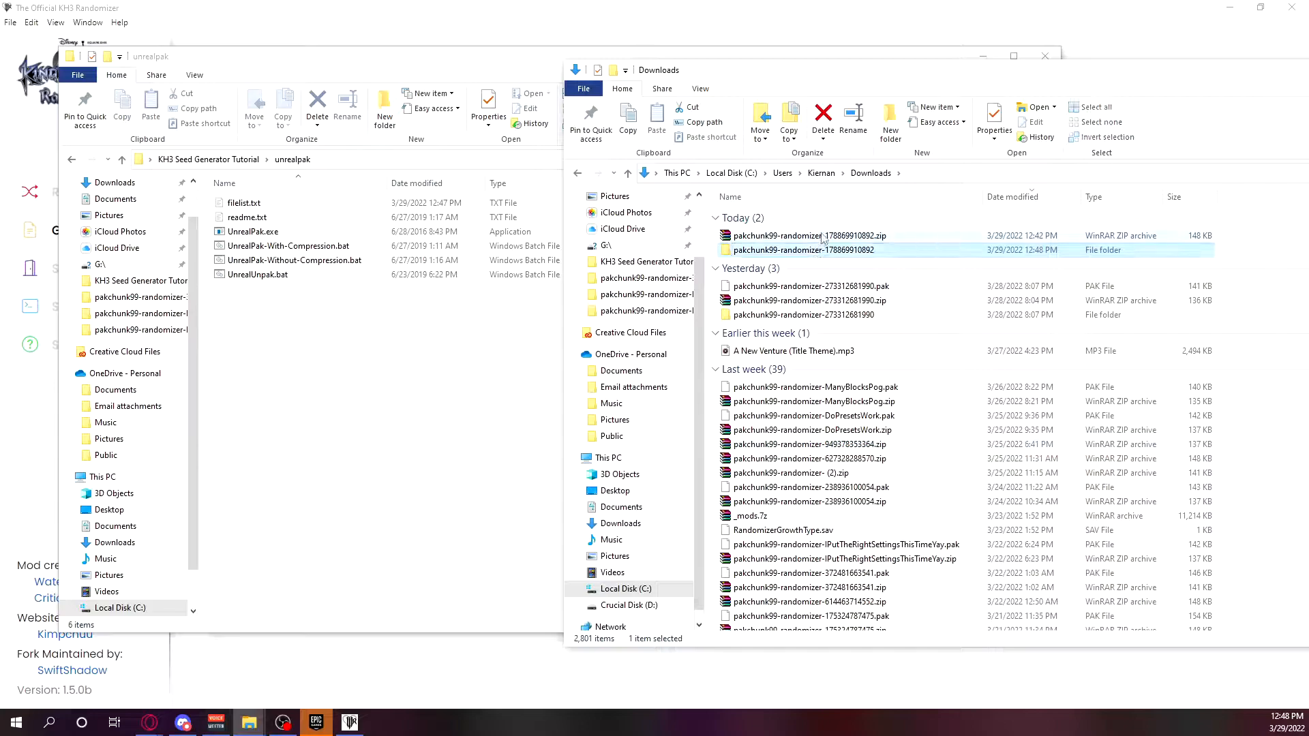
Copy the KINGDOM HEARTS III folder and SpoilerLog.json from the seed ZIP into the new folder and check its contents.
double_click(815, 236)
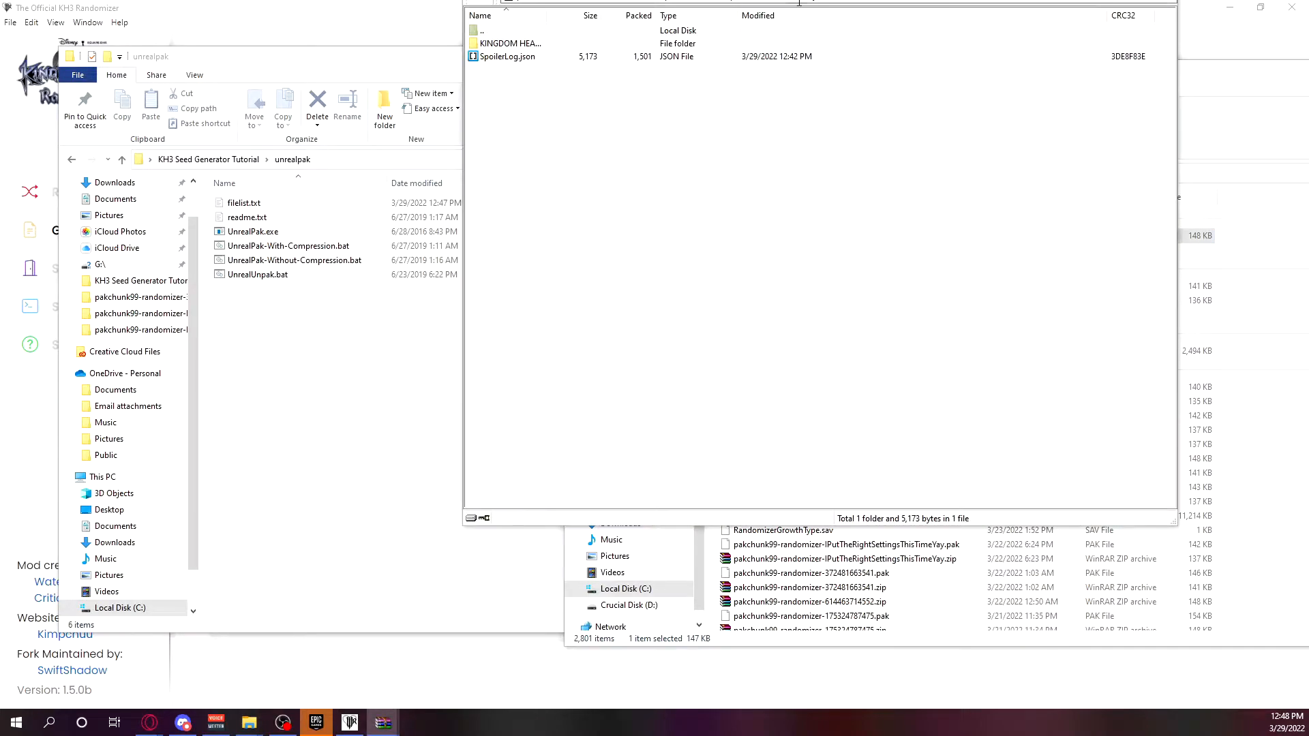
left_click(808, 15)
left_click_drag(777, 126, 644, 37)
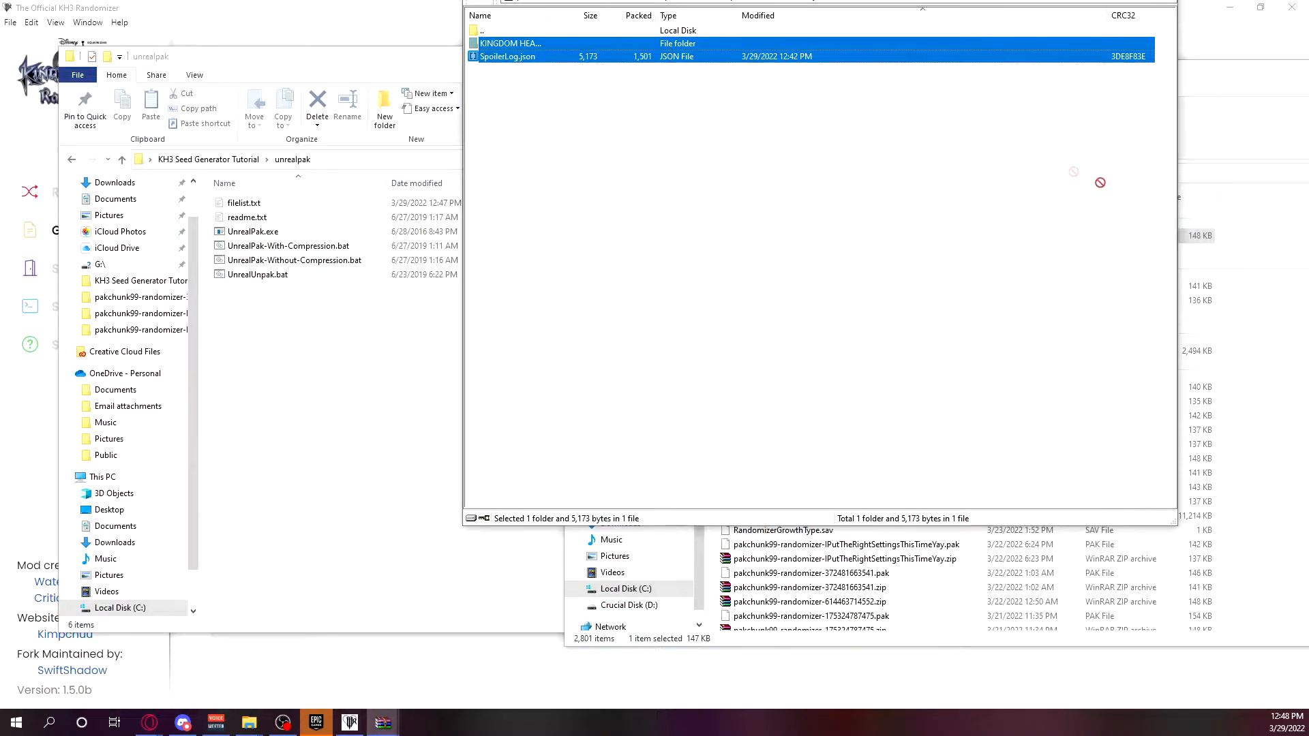
left_click(1215, 255)
double_click(1220, 251)
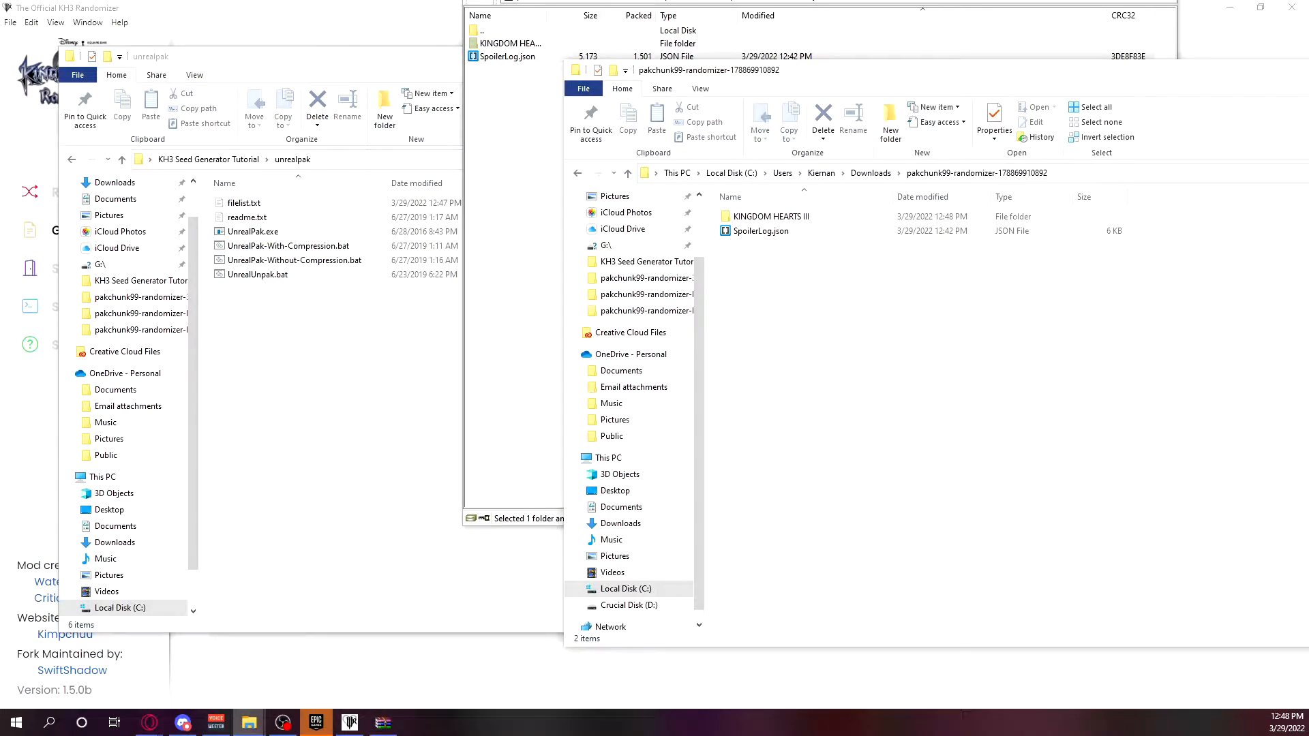
left_click(871, 172)
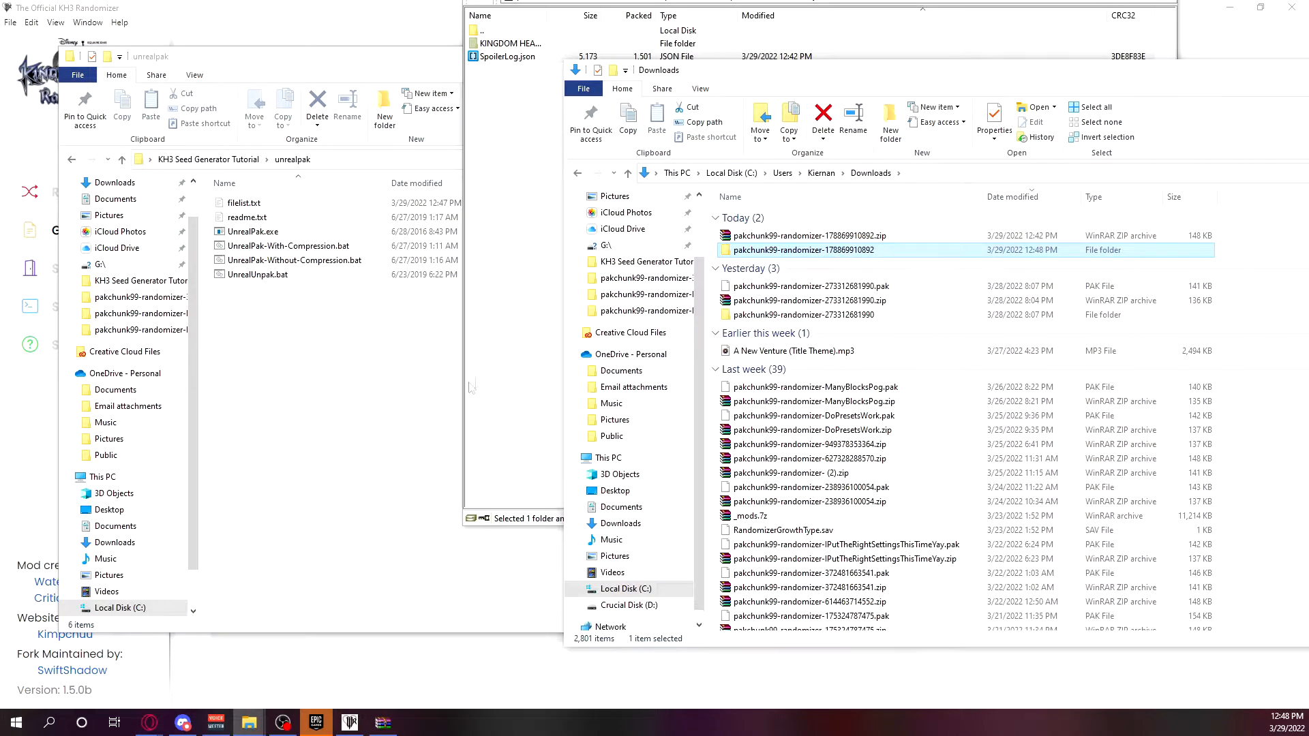
left_click_drag(765, 252, 349, 247)
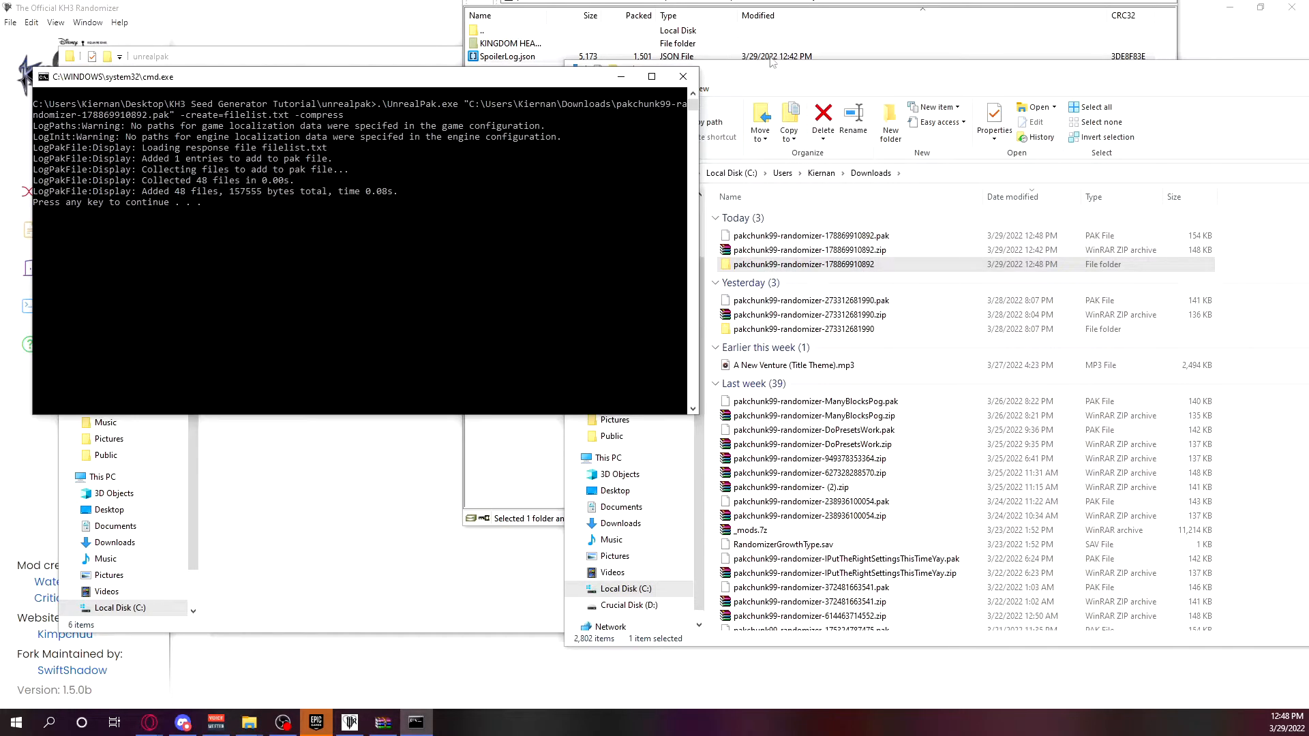
left_click(682, 75)
Select pakchunk99-randomizer-178869910892.pak in Downloads and open the game's ~mods folder from the tutorial folder's shortcut.
left_click(813, 238)
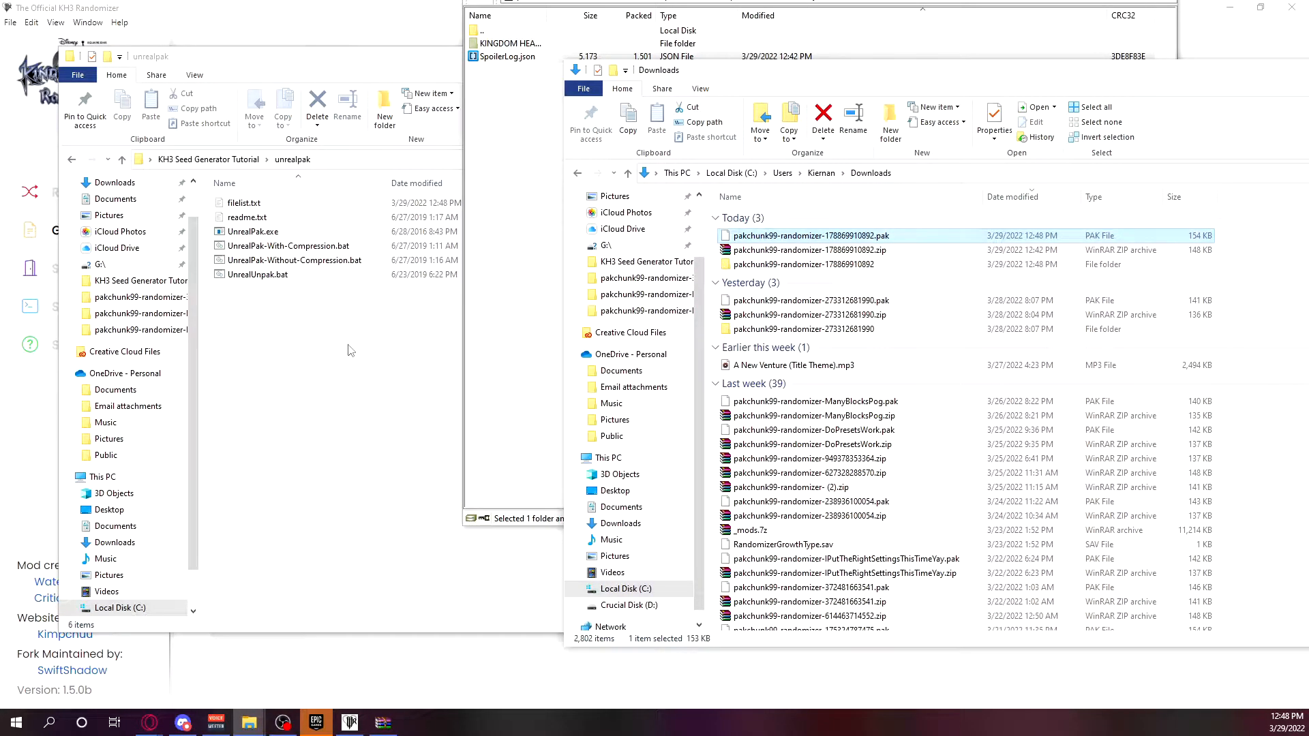
left_click(225, 160)
double_click(259, 232)
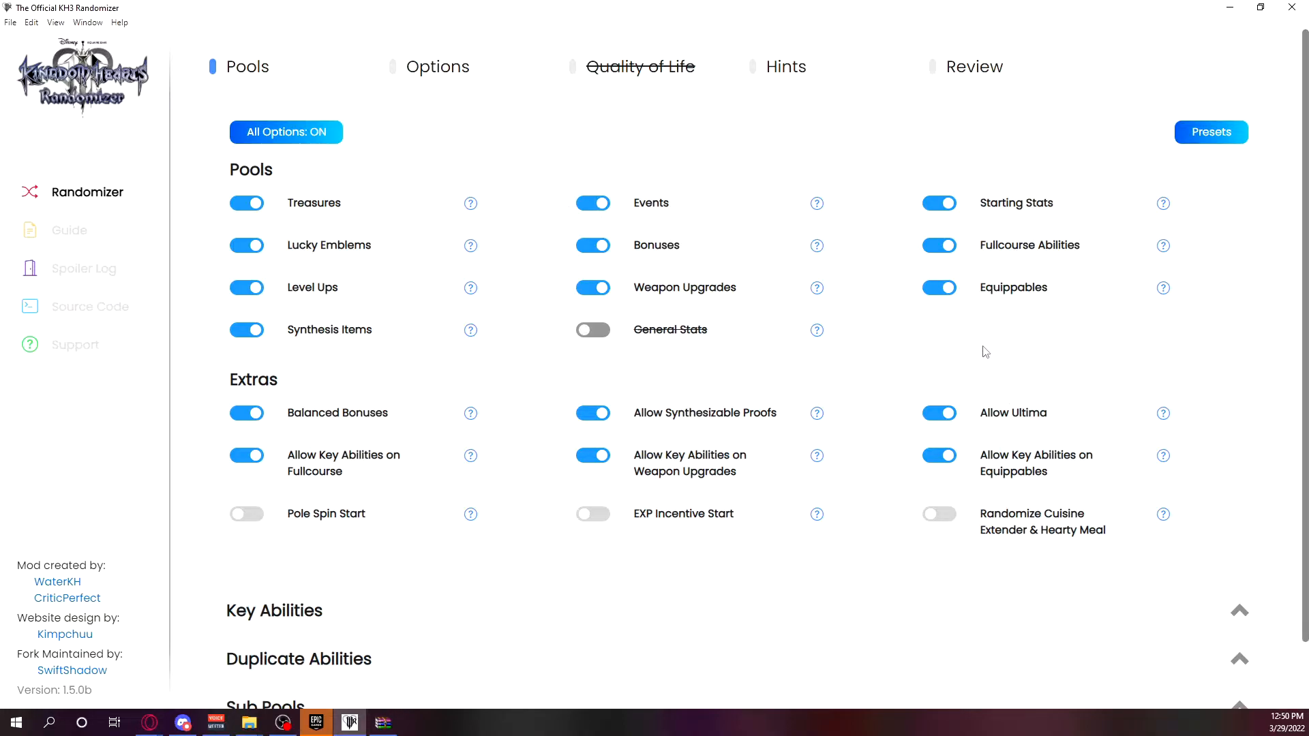
Review the Pools and Extras settings in the KH3 Randomizer, including the collapsed ability and sub pool sections.
mouse_move(830, 285)
mouse_move(902, 256)
left_click(151, 726)
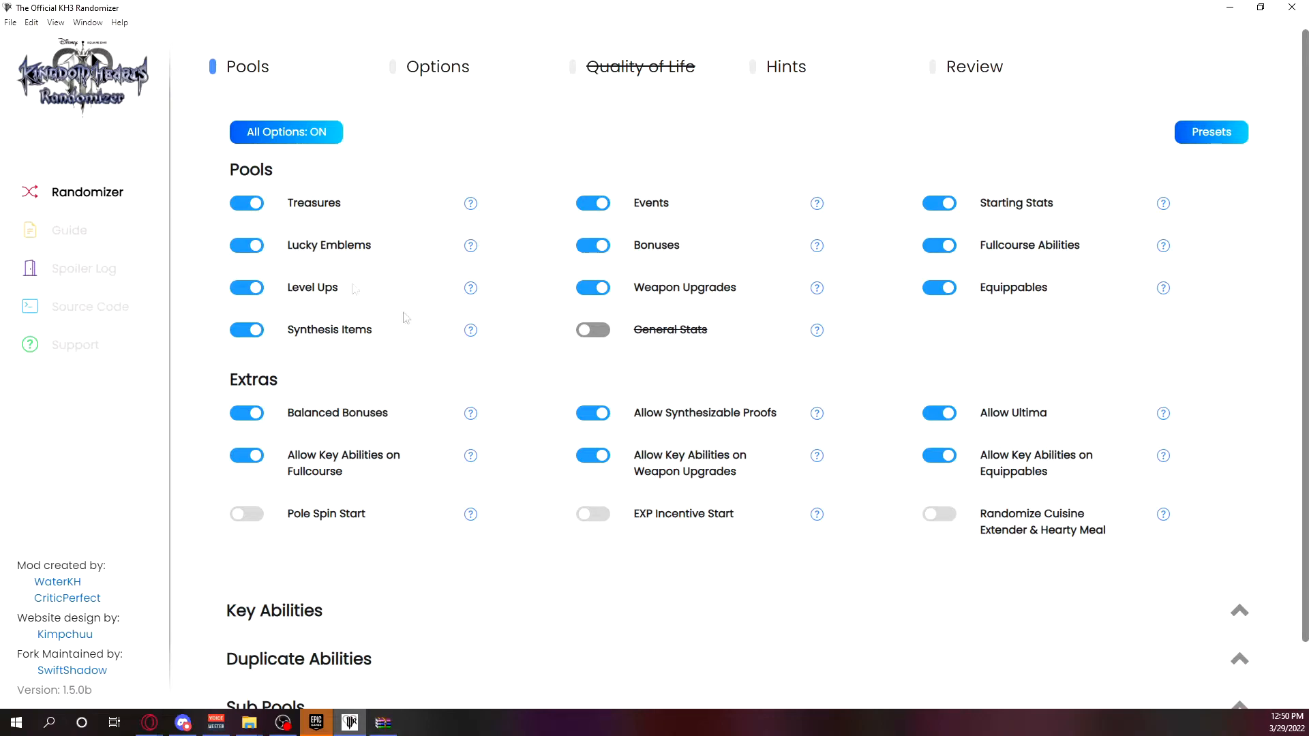
mouse_move(511, 288)
scroll(358, 396, "down", 2)
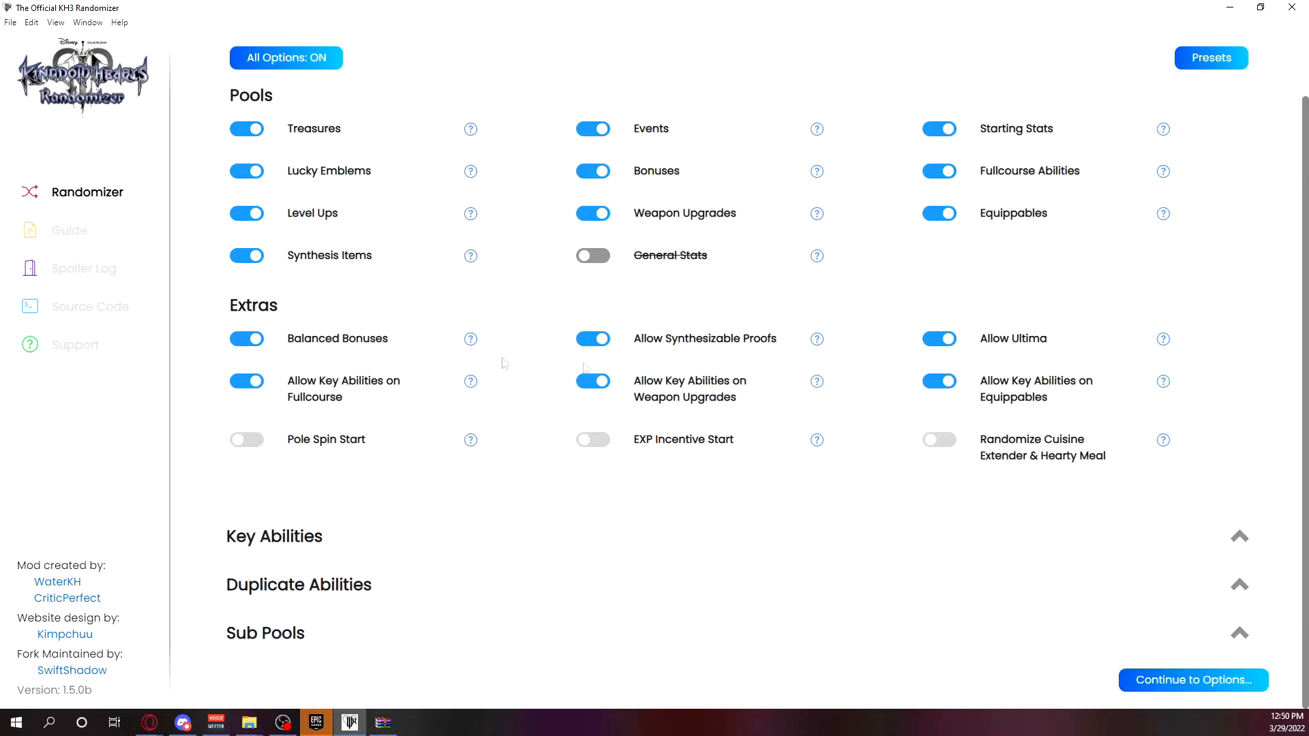
scroll(822, 362, "up", 1)
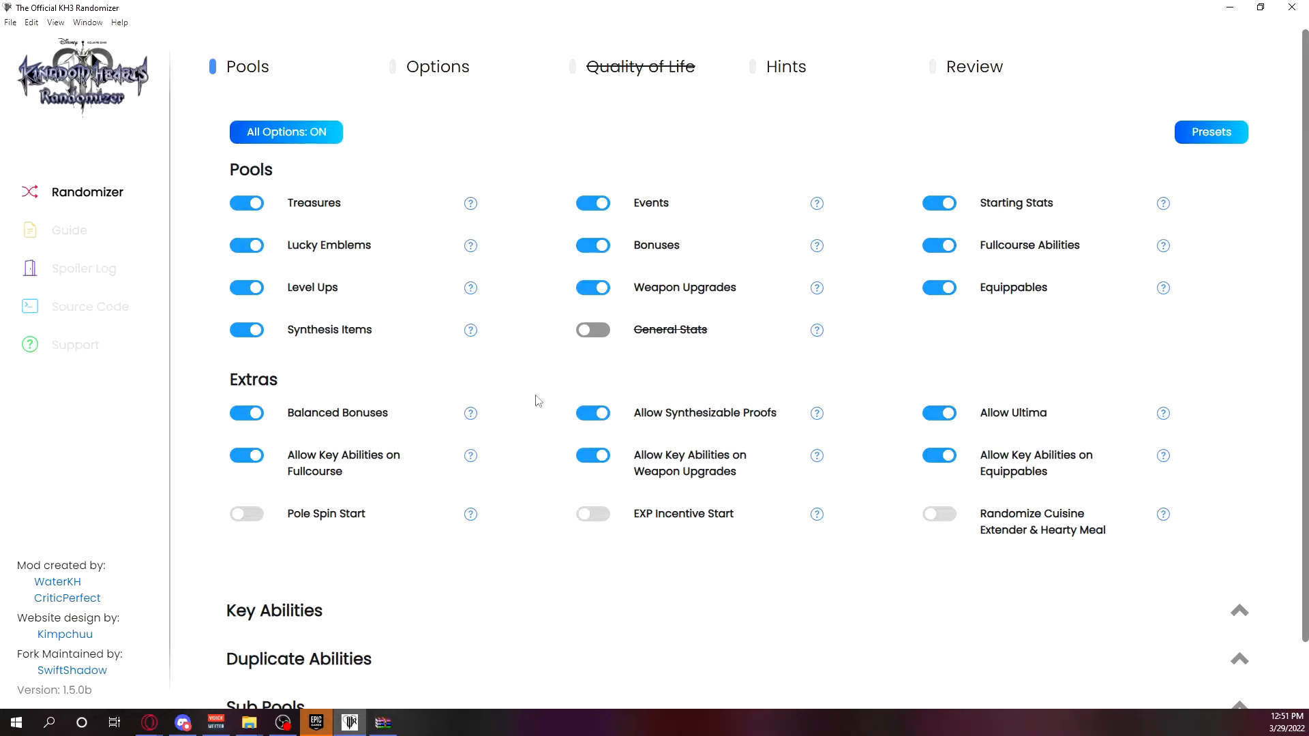
Generate a random seed name on the Options page and expand the Bonuses section.
scroll(529, 407, "down", 1)
left_click(1185, 692)
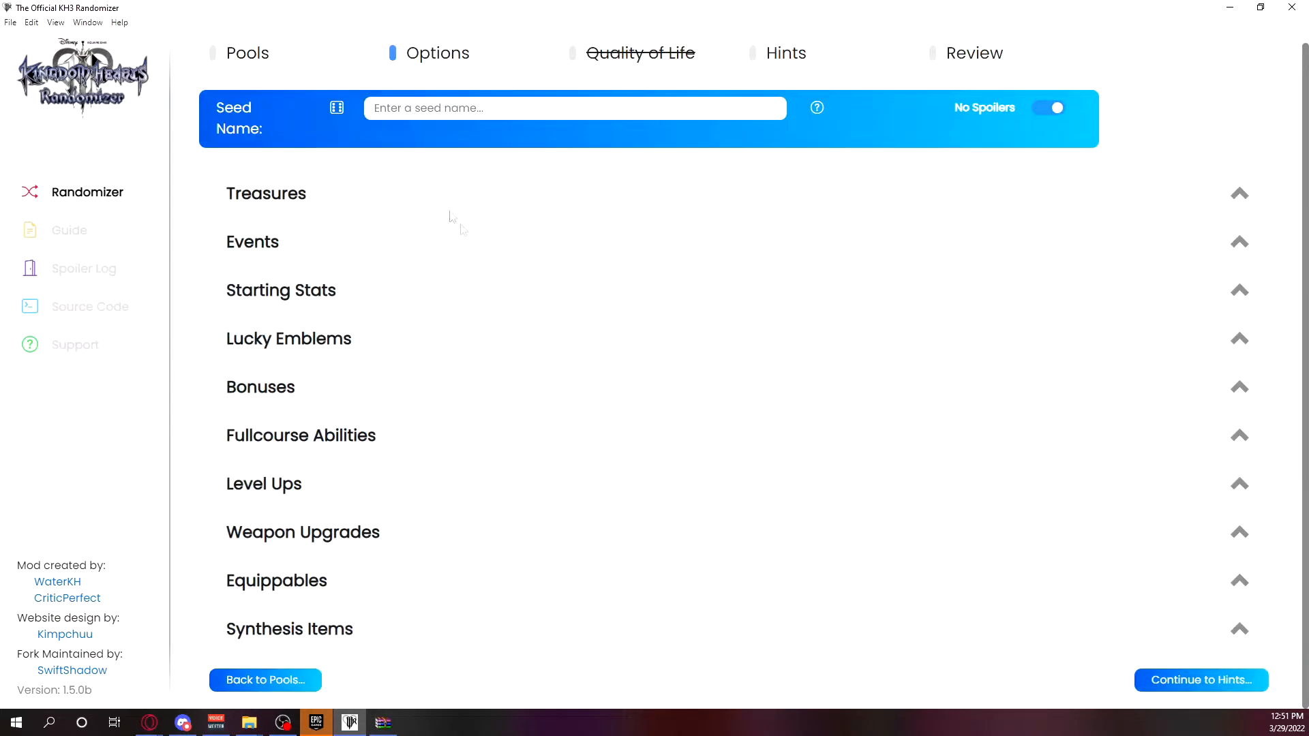
left_click(337, 109)
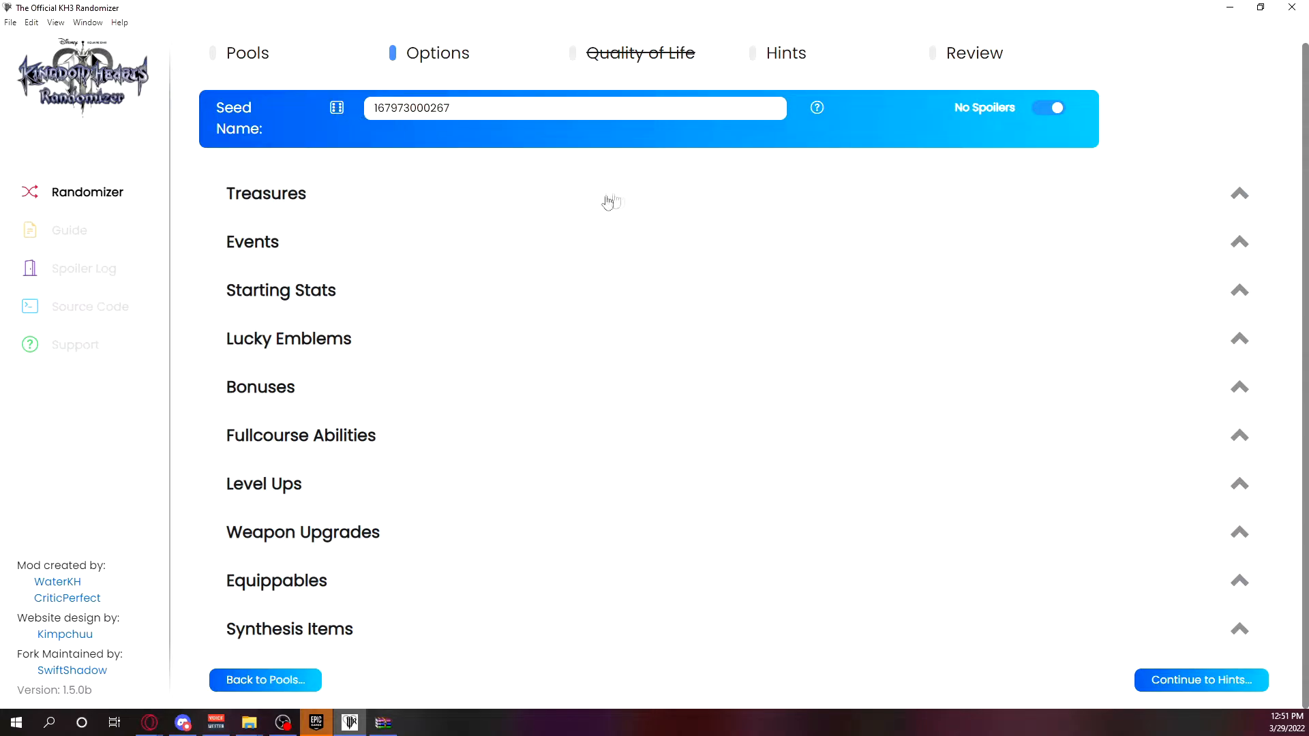
left_click(353, 398)
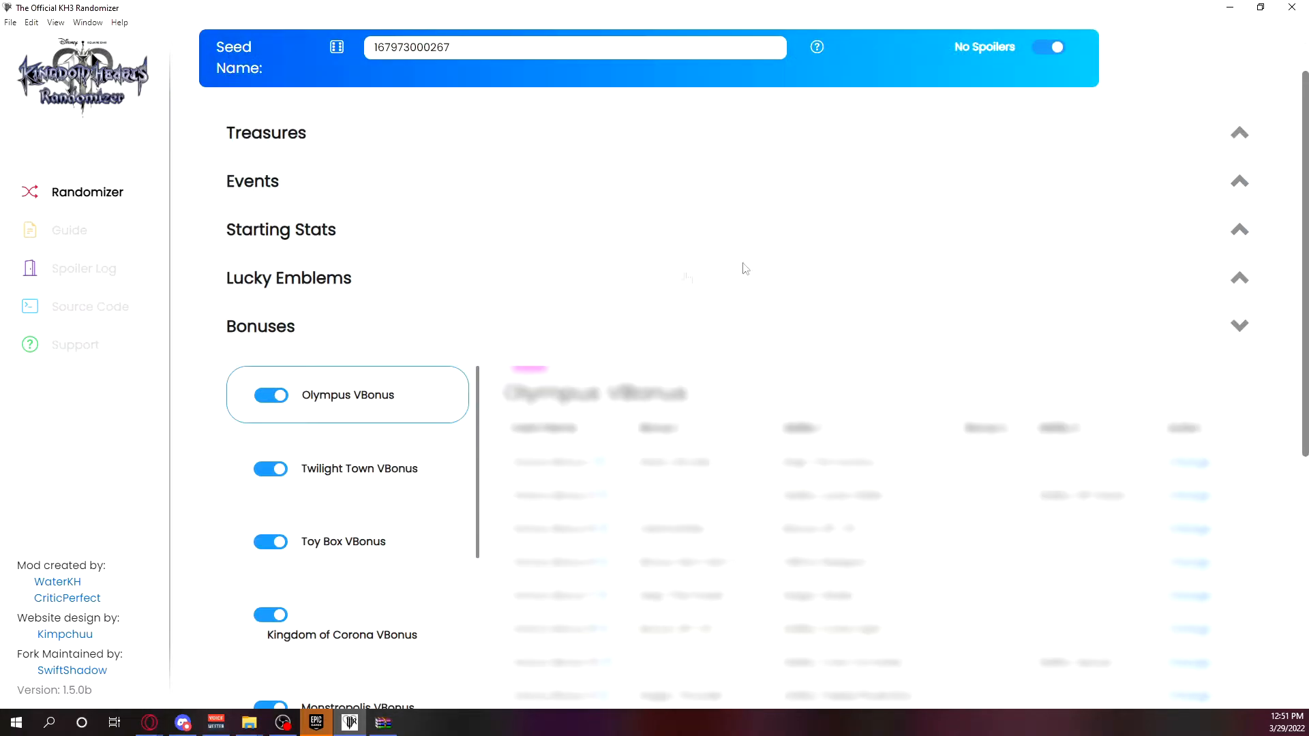
Turn off No Spoilers and examine the Bonuses rewards for Olympus, Twilight Town, Toy Box and Kingdom of Corona.
left_click(1049, 48)
scroll(934, 467, "down", 4)
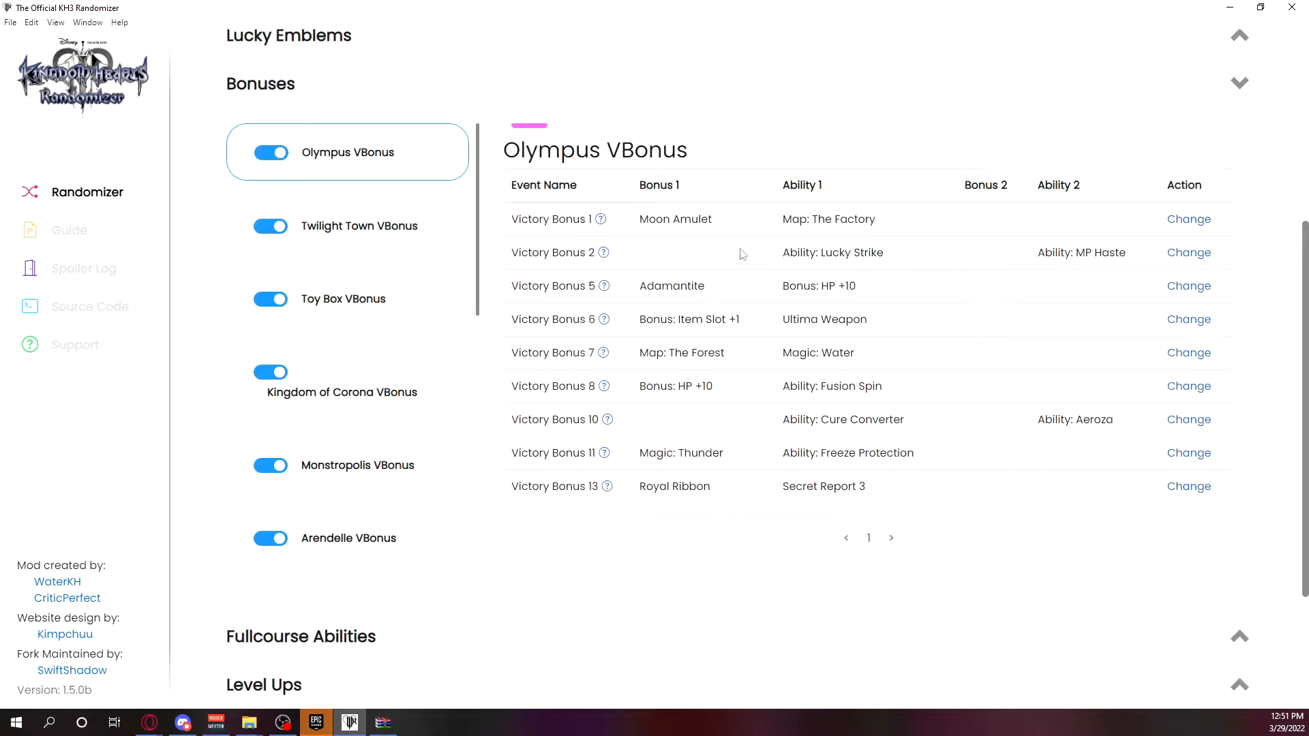
left_click(362, 246)
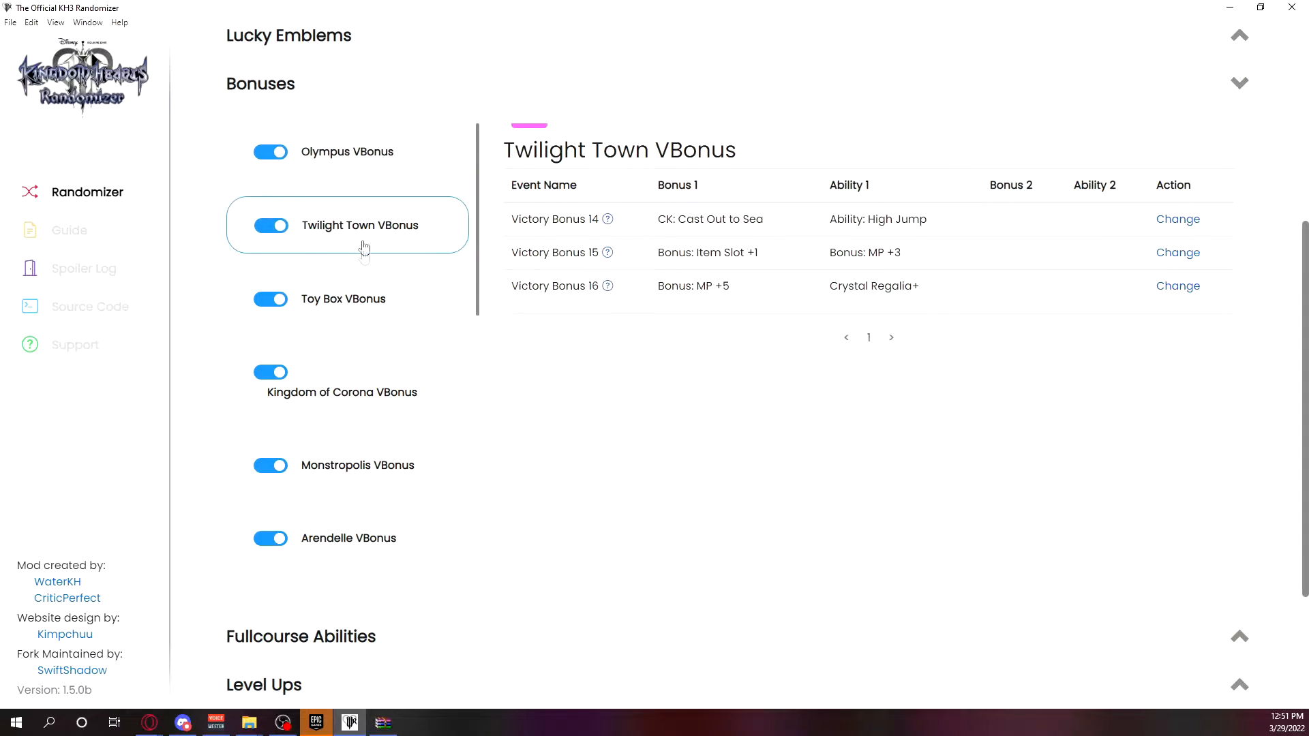
left_click(361, 295)
left_click(352, 369)
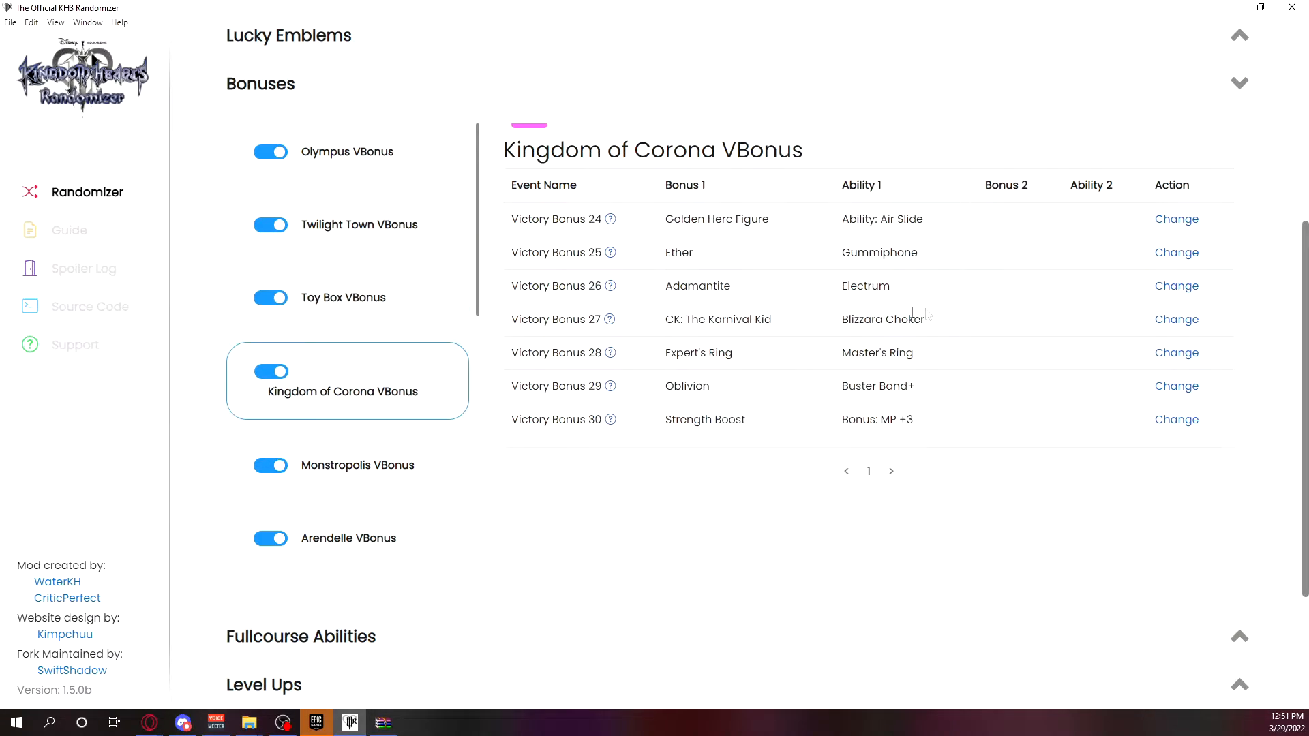
scroll(777, 304, "down", 3)
scroll(822, 338, "up", 4)
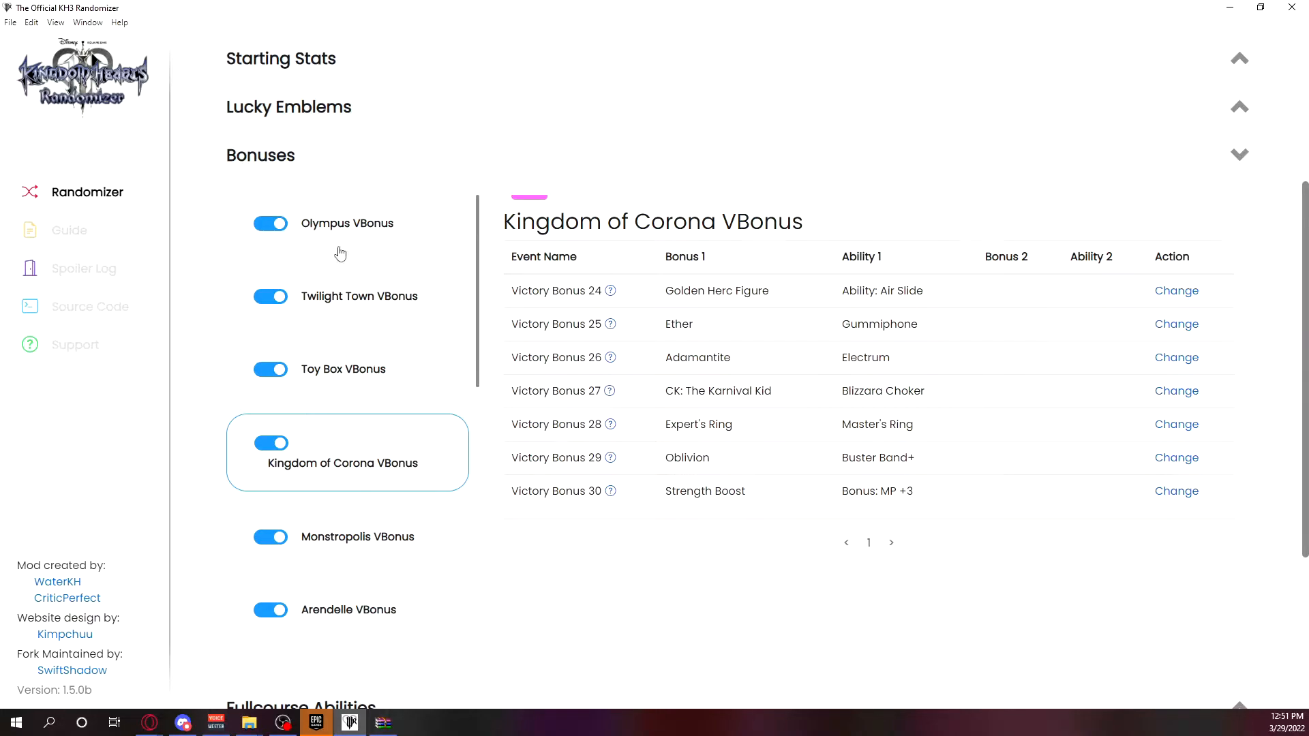
scroll(754, 468, "down", 3)
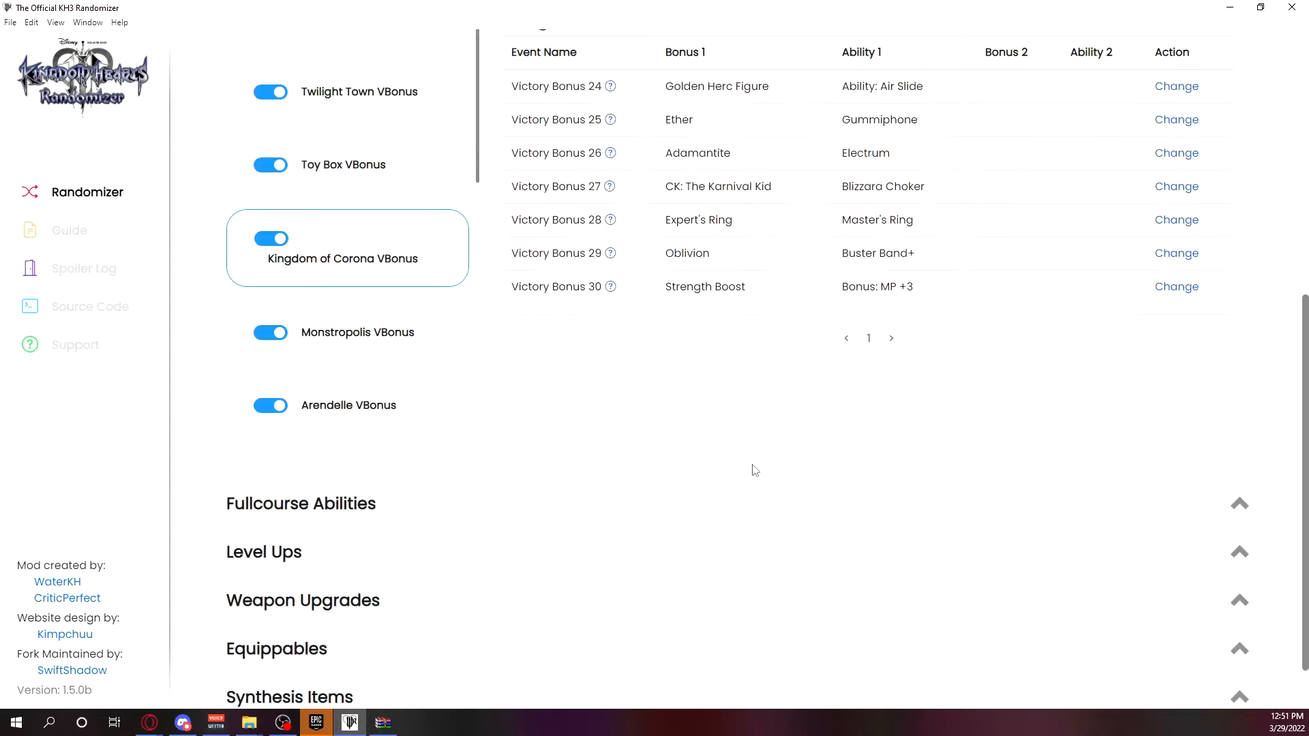
scroll(786, 360, "down", 1)
Turn off Balanced Bonuses in the Pools settings and examine the Olympus VBonus rewards in Options with spoilers shown.
left_click(303, 679)
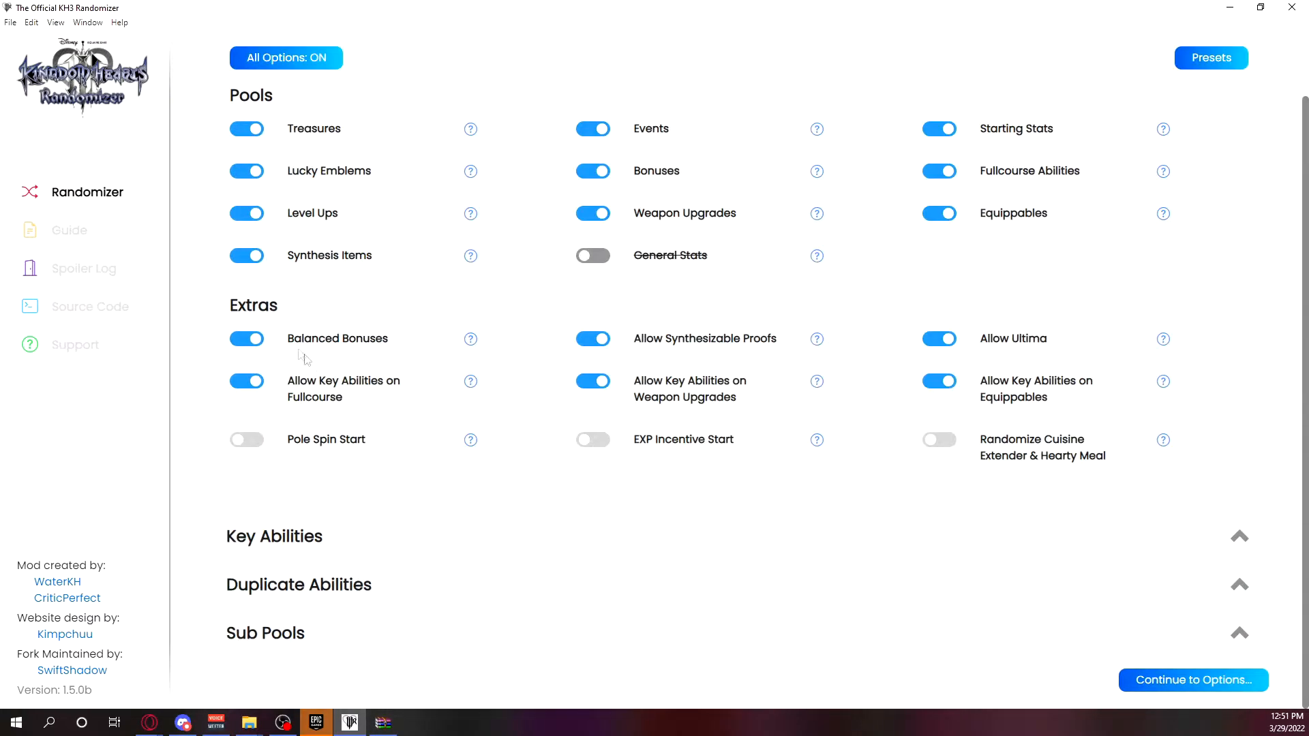
left_click(247, 339)
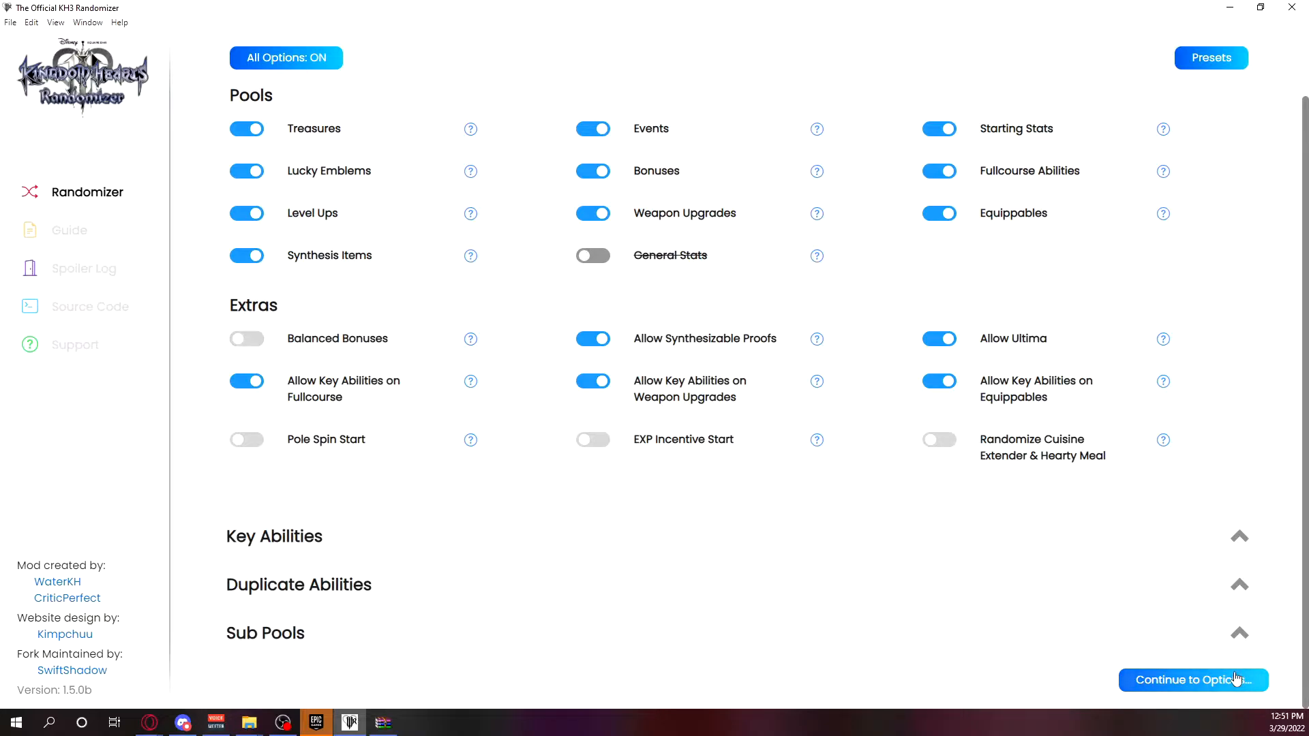
left_click(1193, 679)
left_click(472, 331)
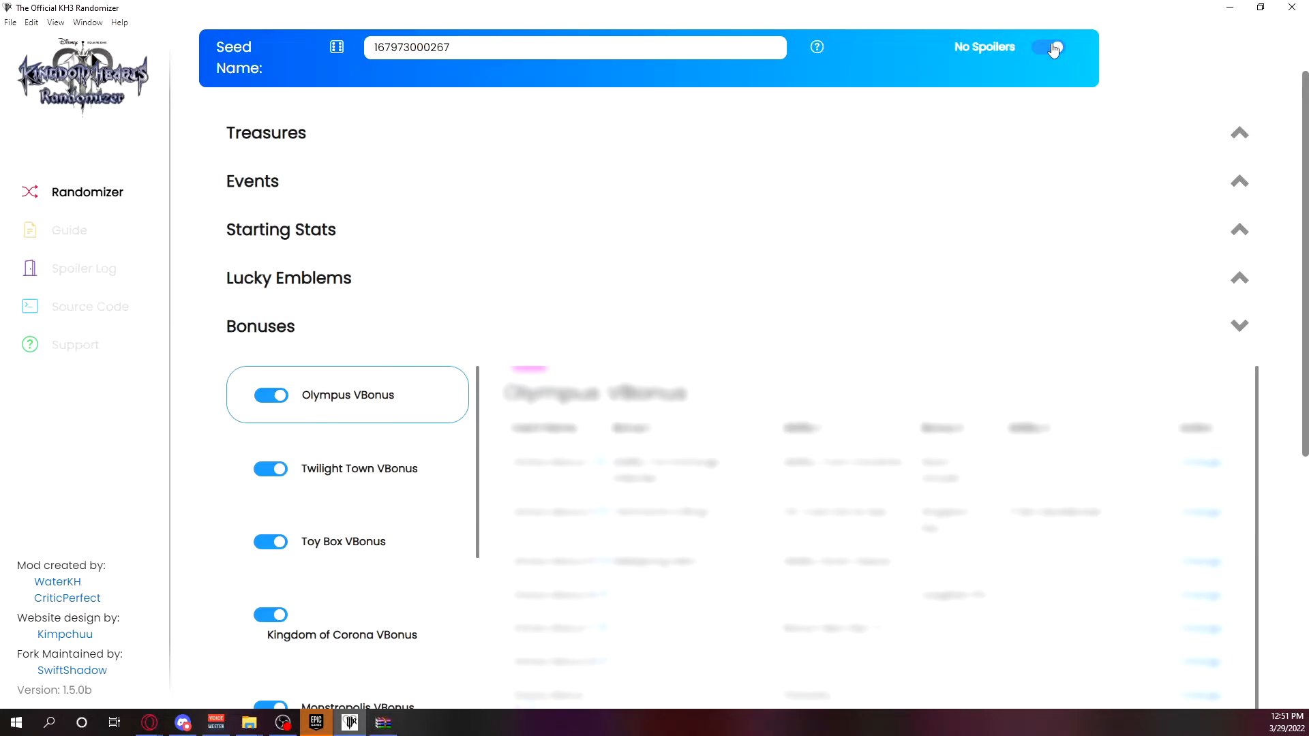
scroll(920, 528, "down", 4)
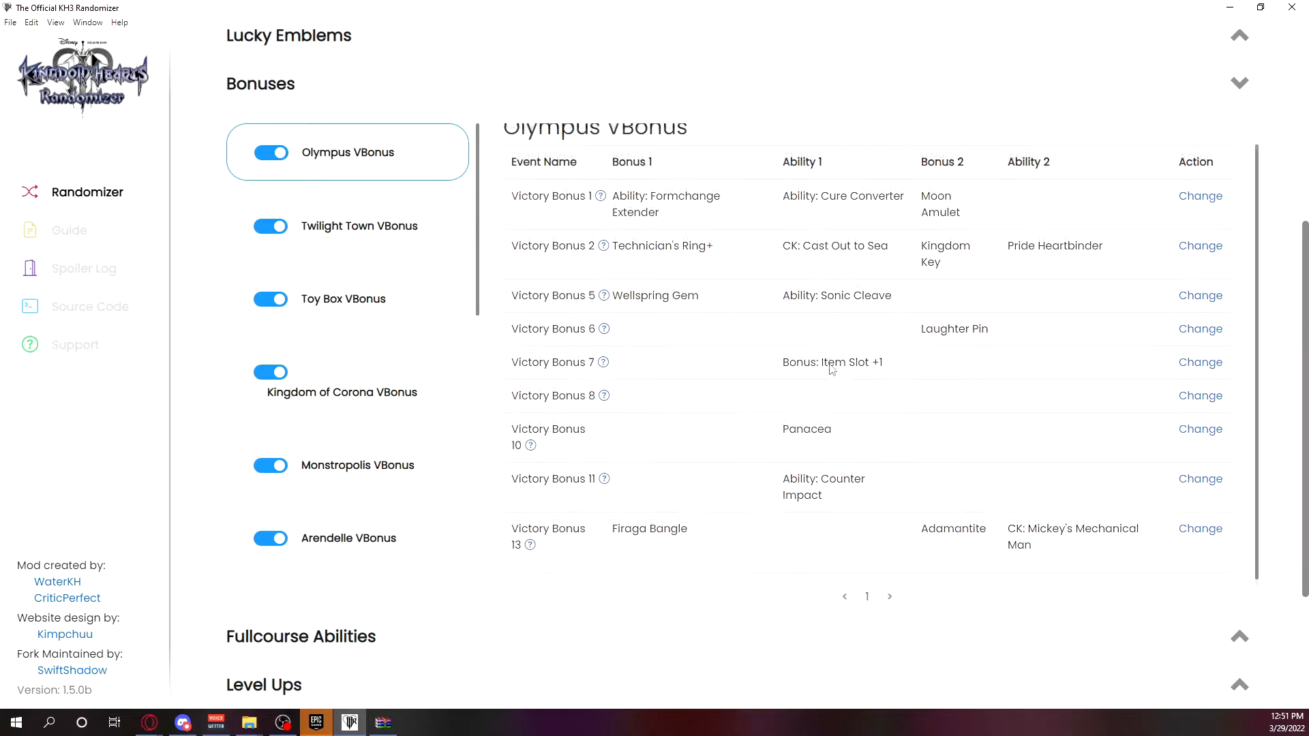
scroll(852, 396, "up", 3)
scroll(946, 457, "down", 4)
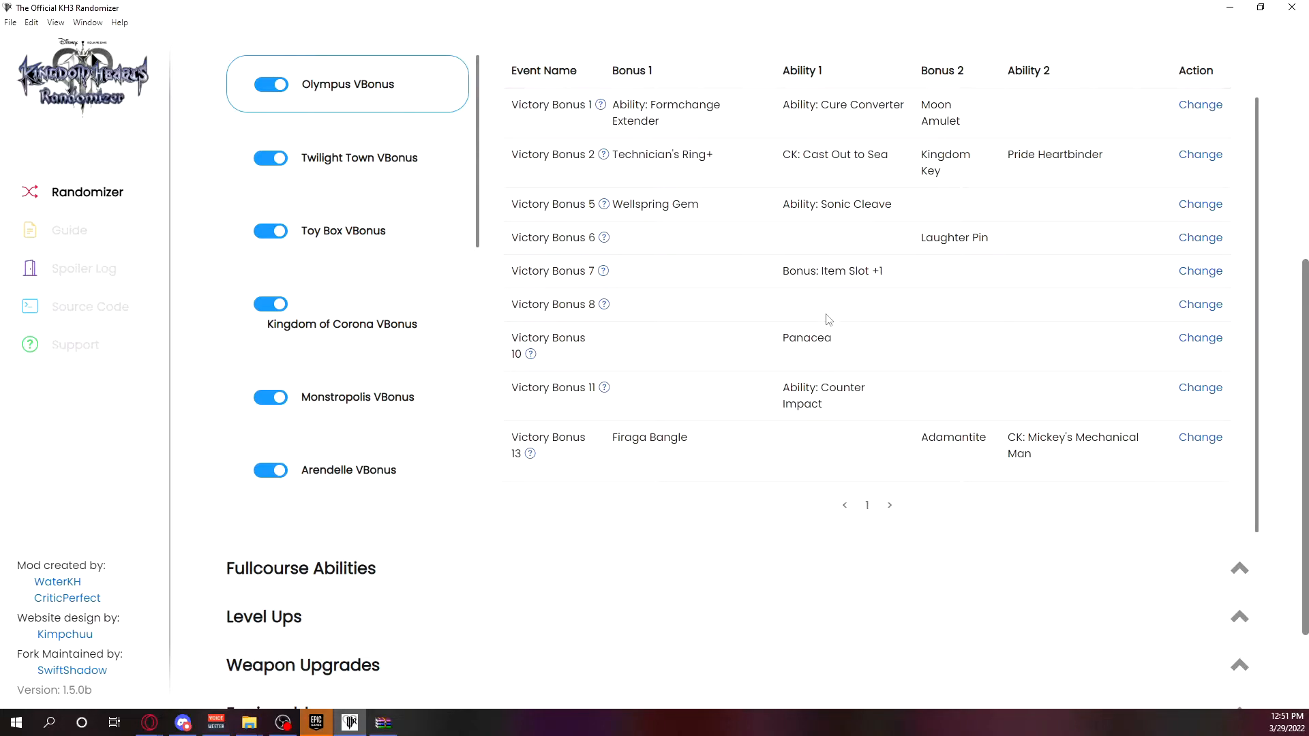
scroll(477, 478, "down", 2)
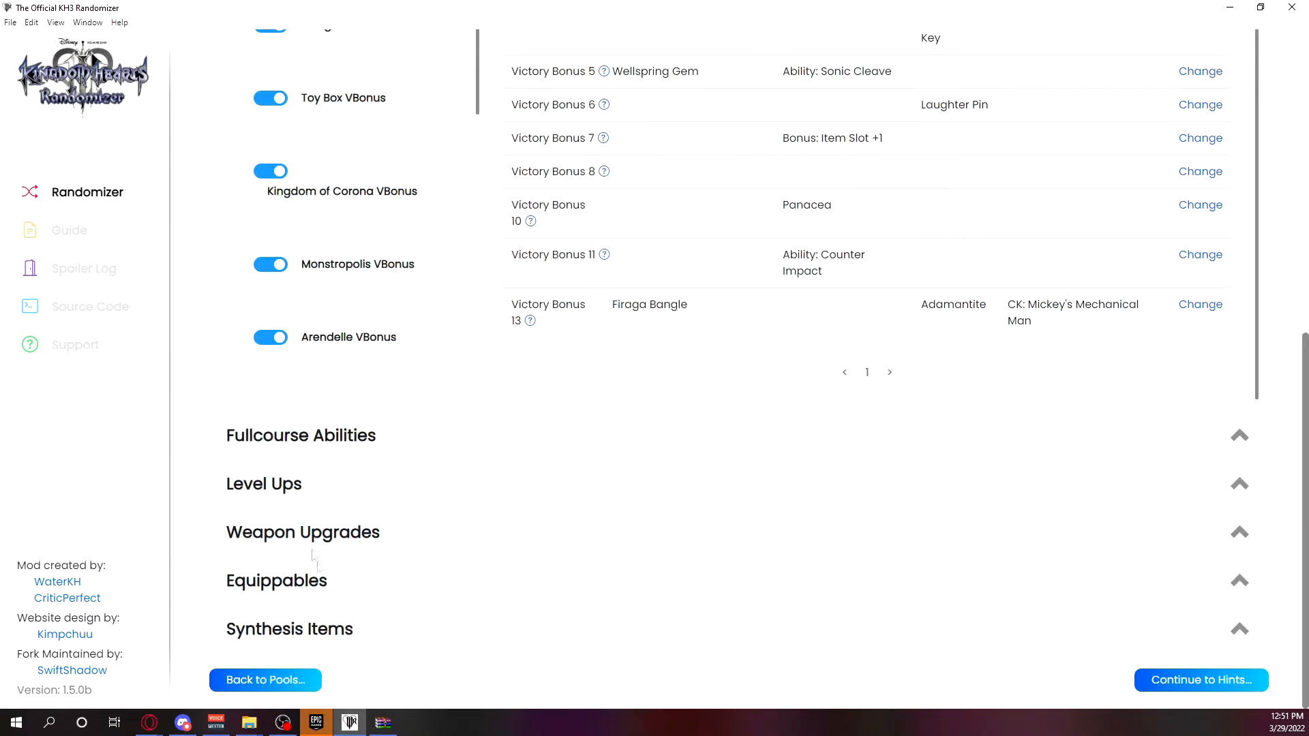
Return to Pools, turn Balanced Bonuses back on, and switch the Synthesis Items and Bonuses pools off and on again.
left_click(295, 675)
left_click(259, 339)
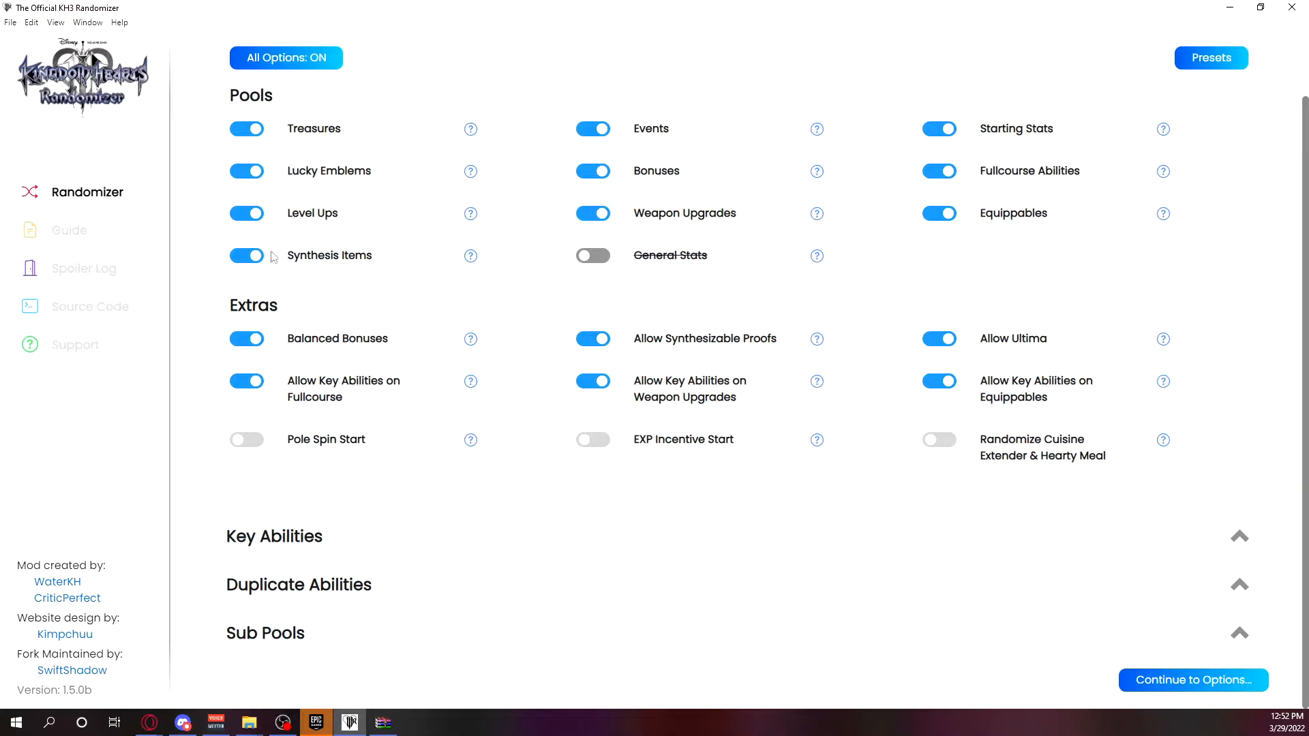
left_click(248, 259)
left_click(248, 259)
left_click(592, 172)
left_click(592, 172)
Turn off Allow Synthesizable Proofs and switch Allow Ultima off and back on.
left_click(604, 342)
left_click(950, 350)
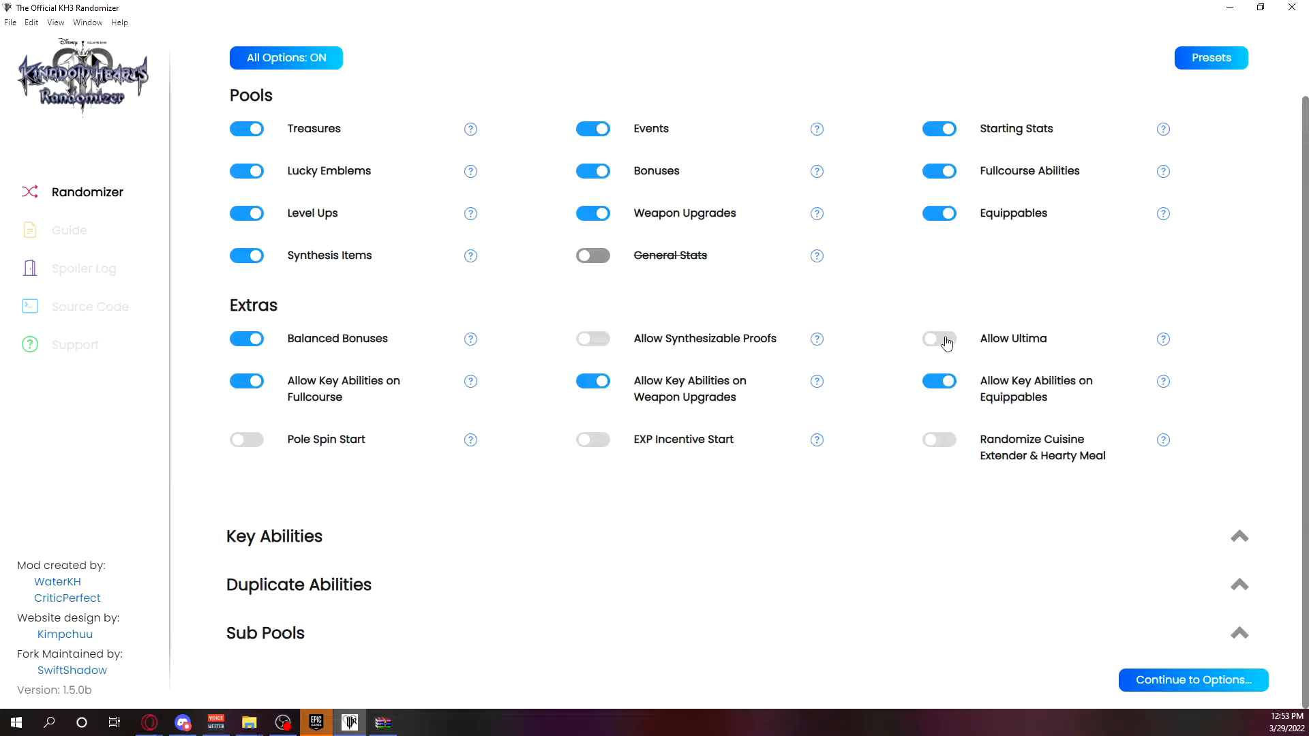
left_click(946, 342)
Expand the Key Abilities section to examine its listed abilities, and collapse it again.
left_click(316, 535)
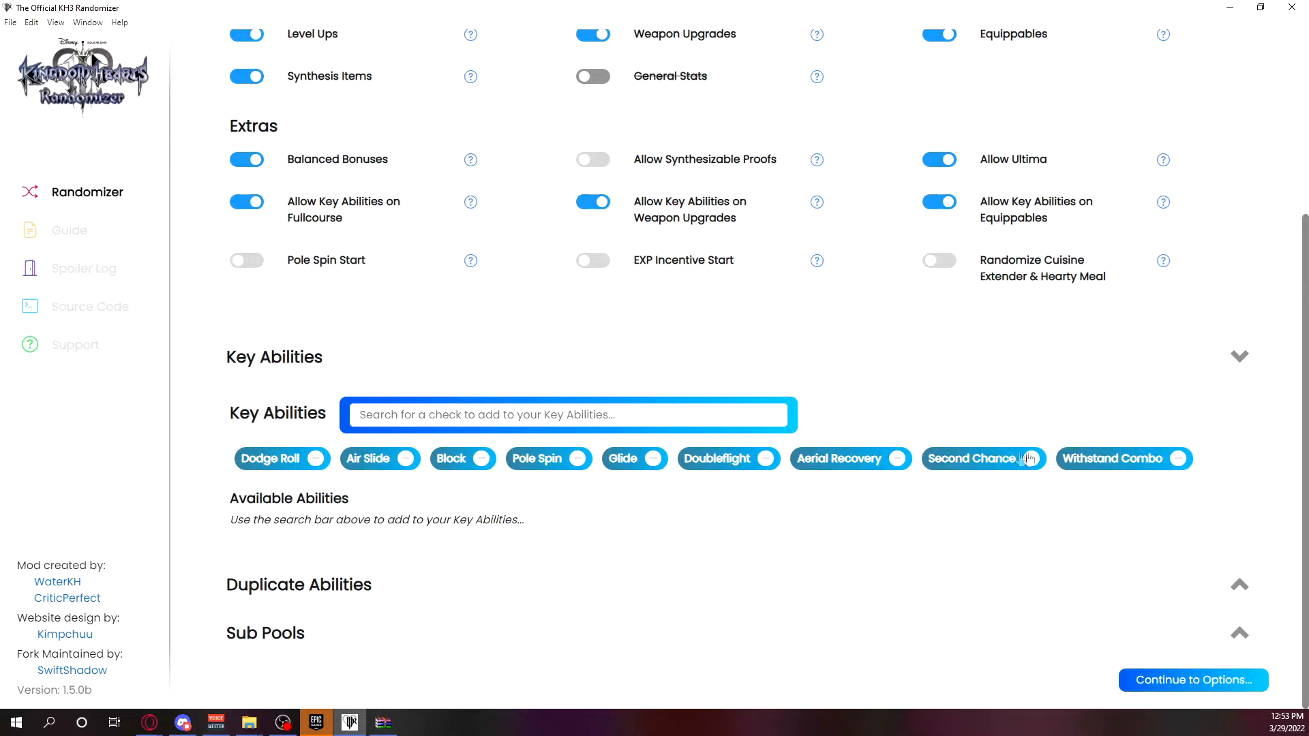
left_click(307, 368)
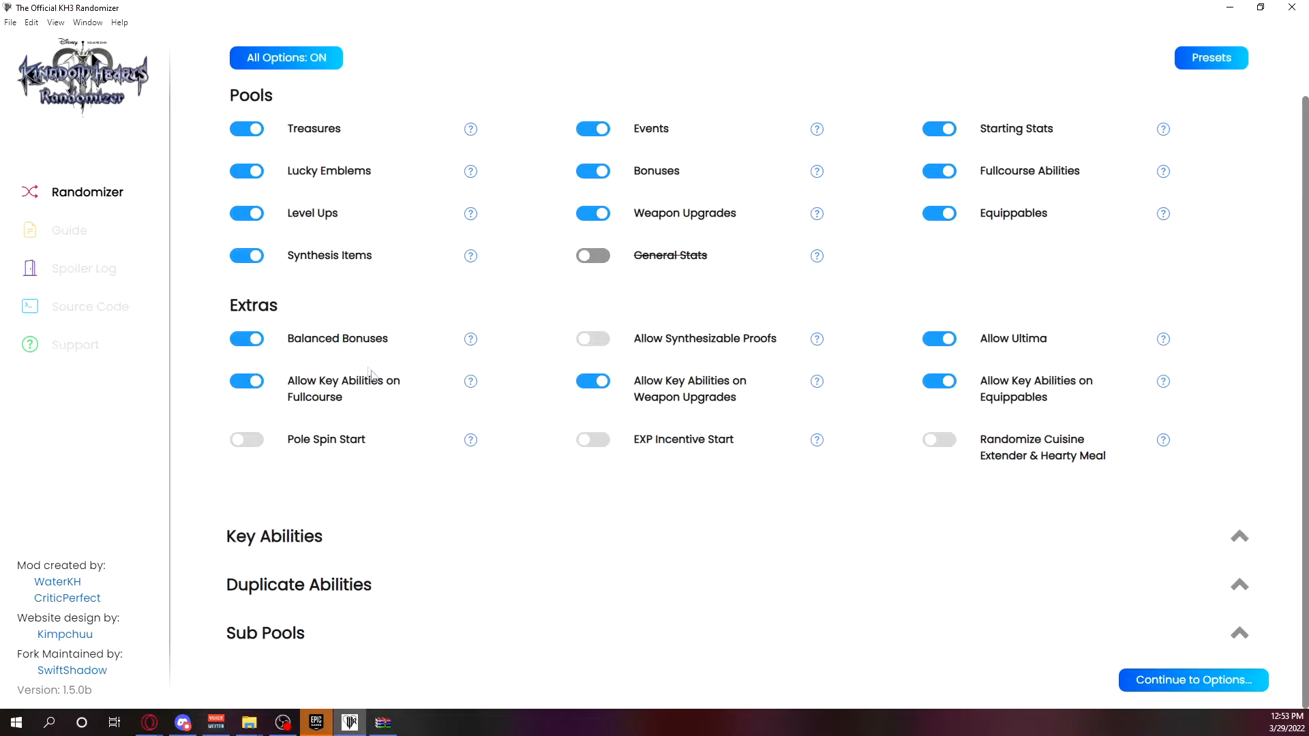
scroll(372, 372, "up", 1)
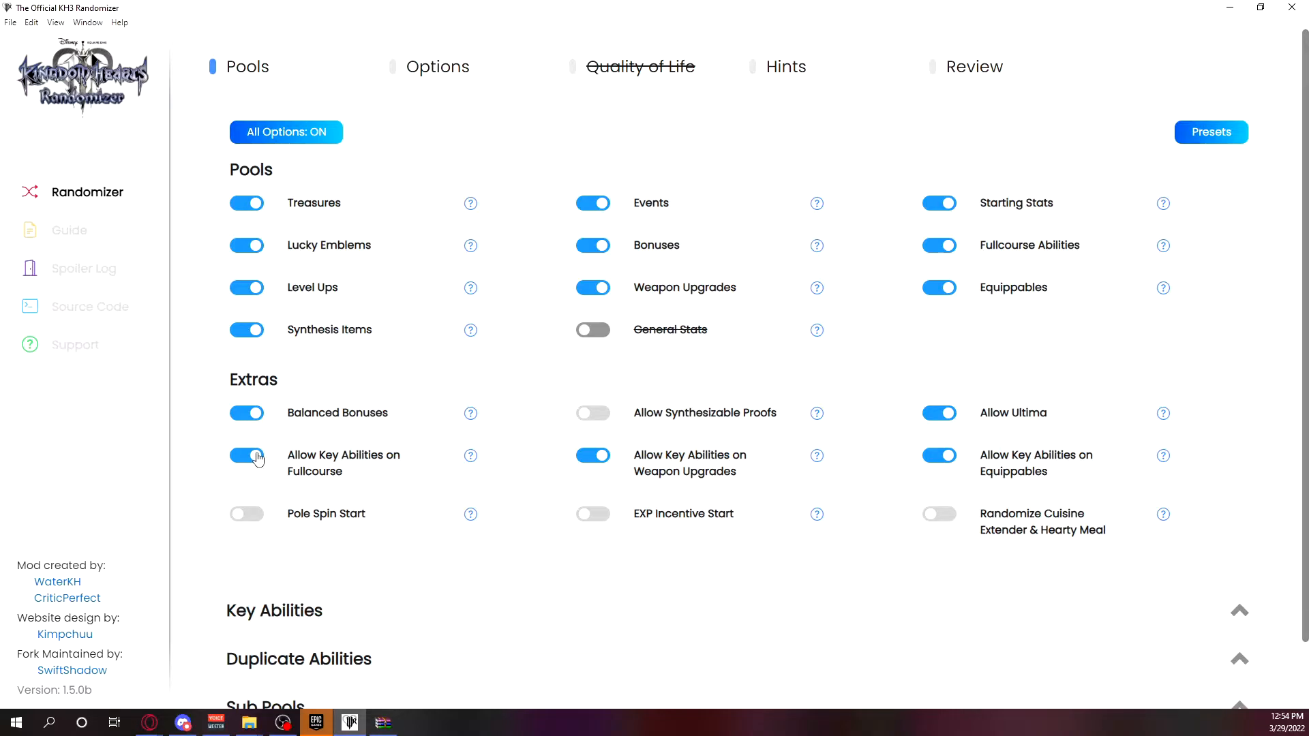
Turn off Allow Key Abilities on Equippables, Weapon Upgrades and Fullcourse.
left_click(942, 456)
left_click(581, 457)
left_click(263, 457)
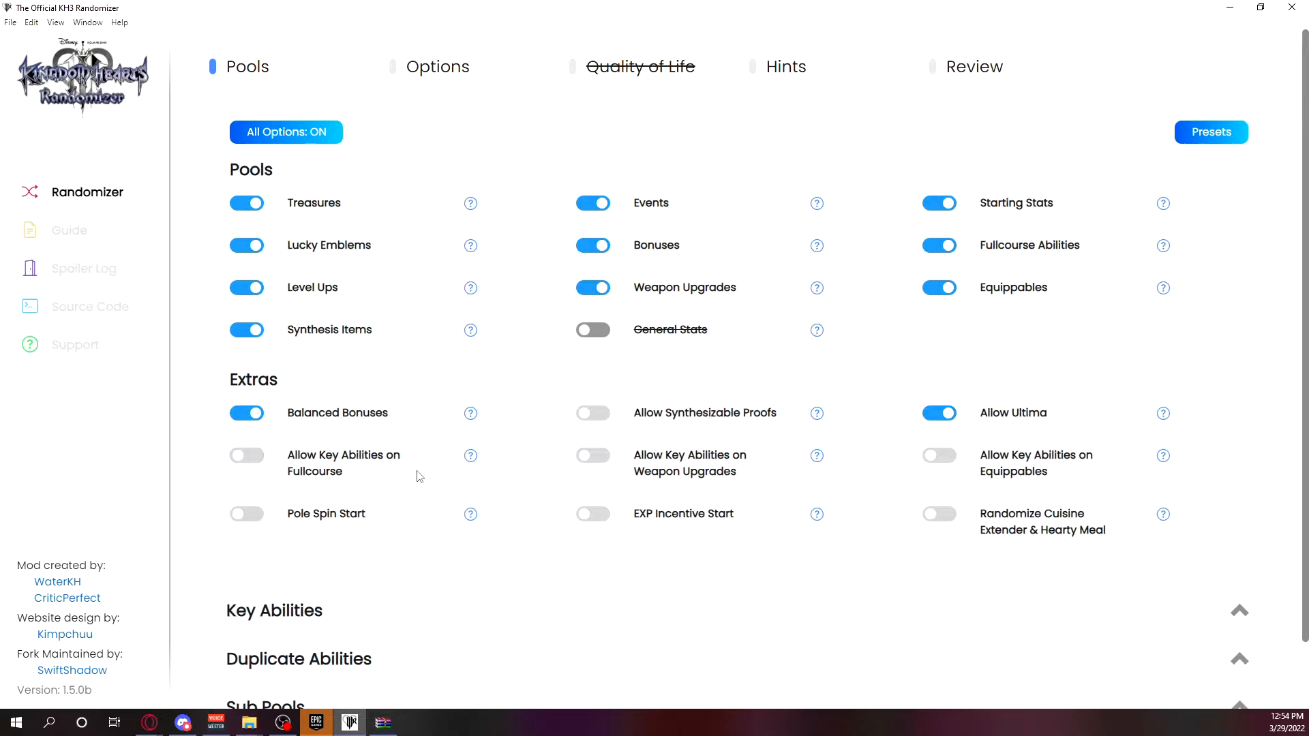
Expand Key Abilities again and compare its ability list with the Allow Key Abilities extras.
left_click(361, 608)
scroll(372, 462, "down", 4)
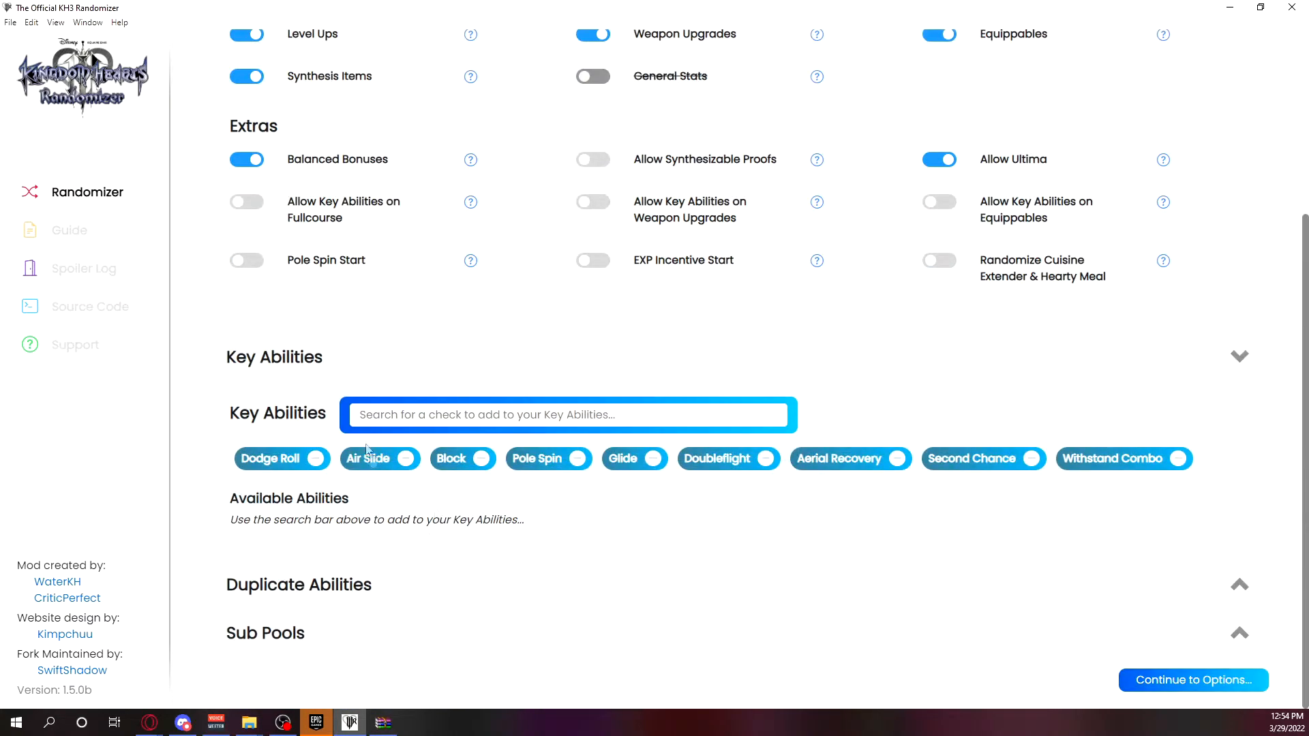
scroll(412, 276, "up", 3)
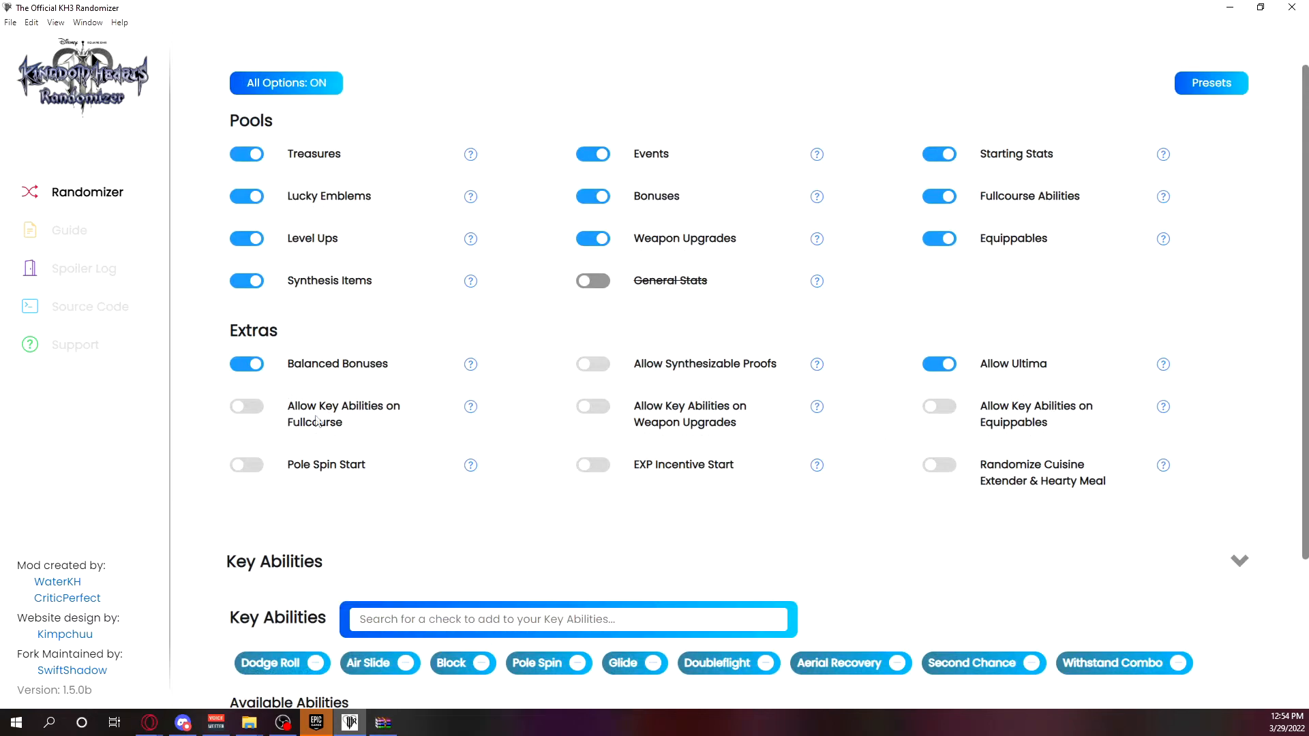
scroll(451, 517, "down", 3)
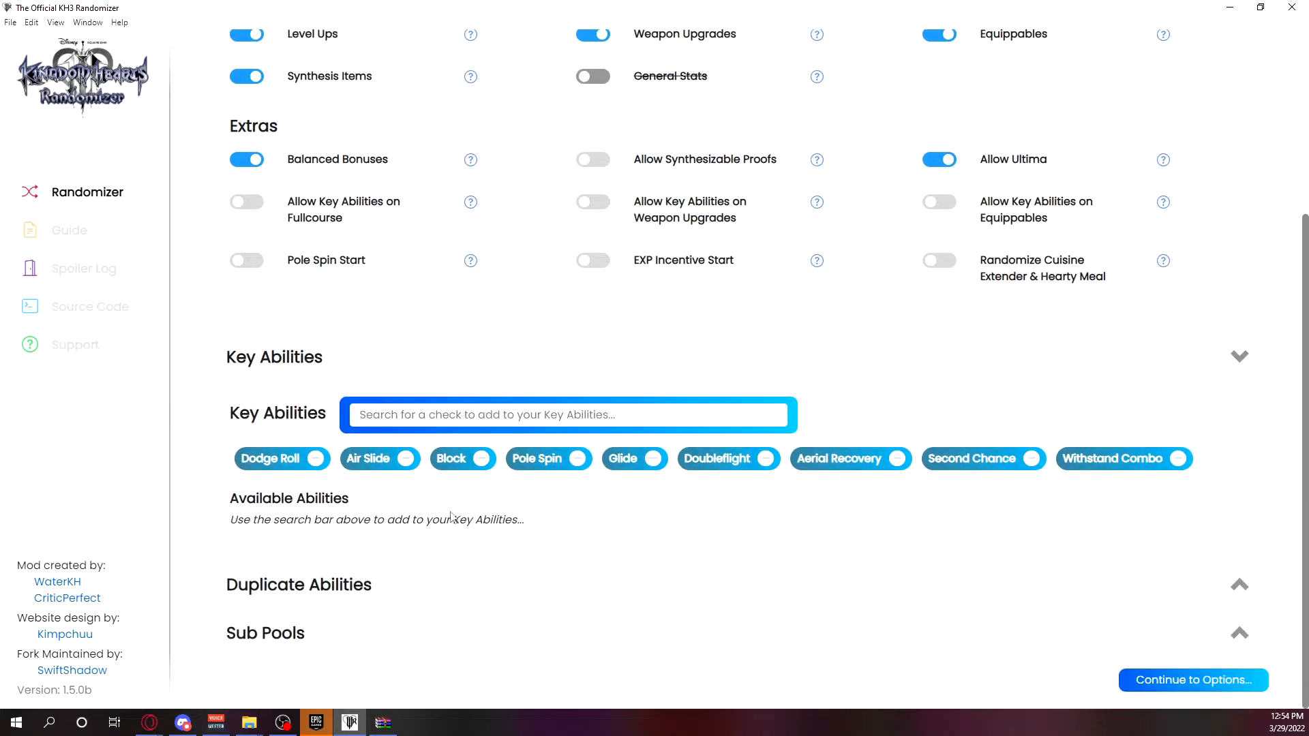
scroll(657, 521, "up", 1)
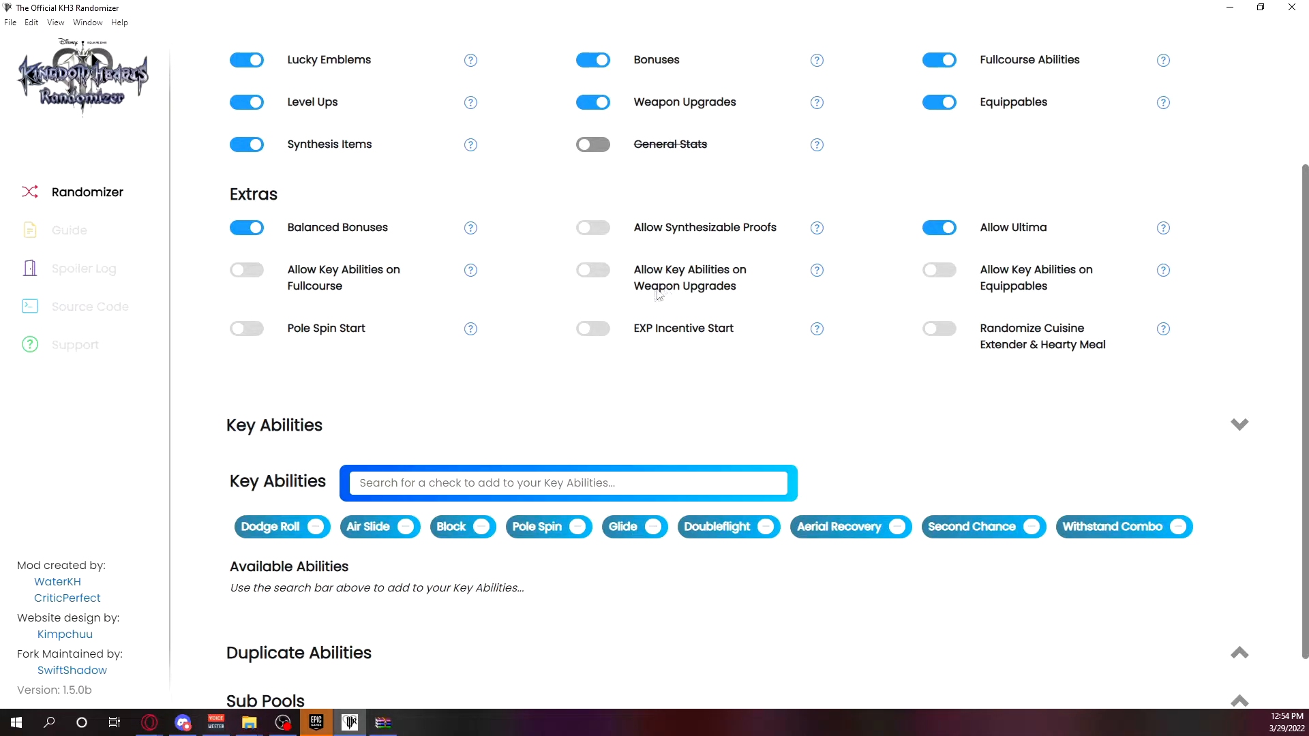
scroll(933, 352, "up", 3)
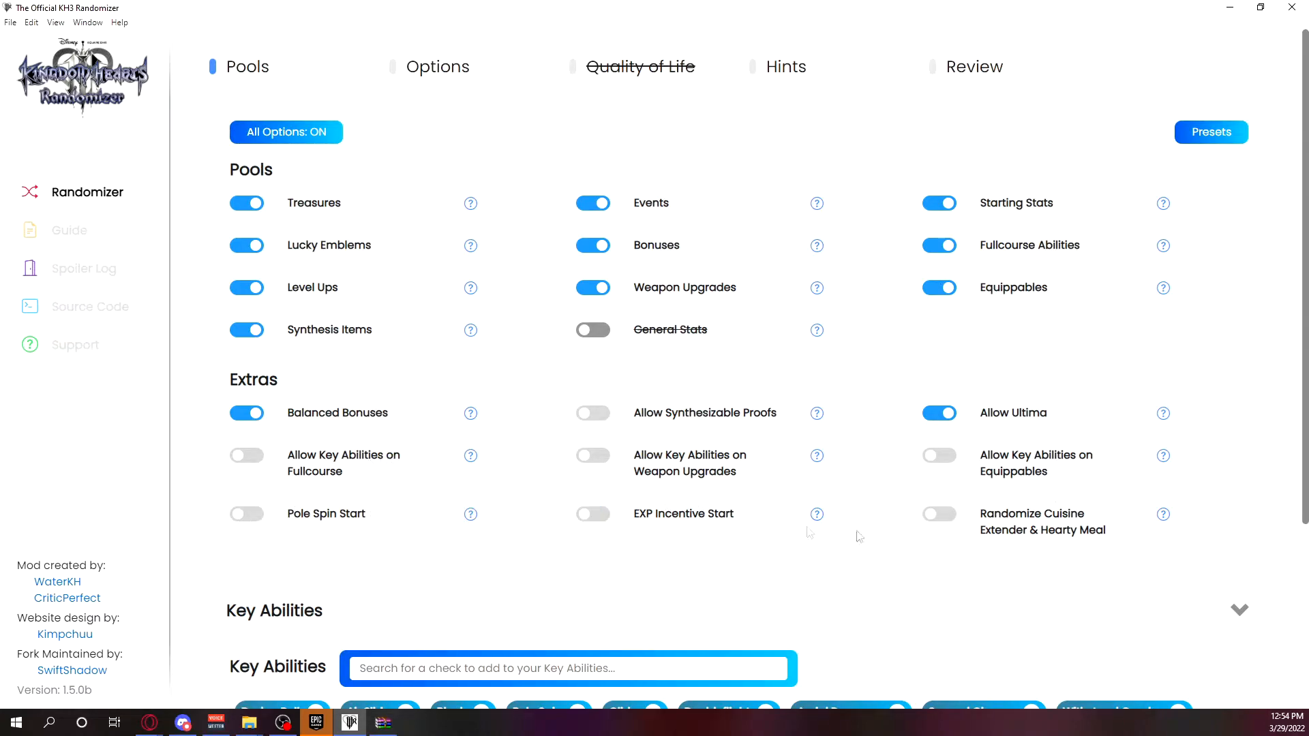
Turn on Allow Key Abilities for Fullcourse, Weapon Upgrades and Equippables, and also Allow Synthesizable Proofs.
left_click(252, 456)
left_click(603, 457)
left_click(945, 457)
left_click(602, 424)
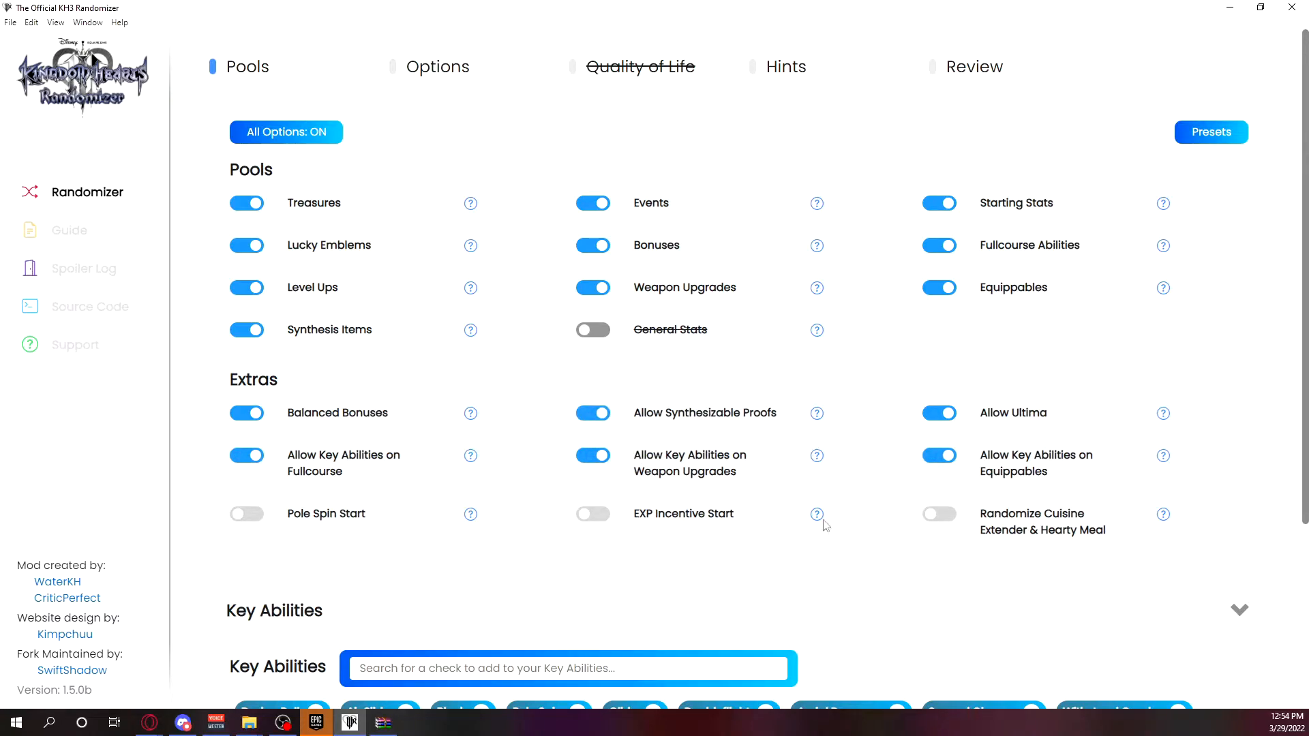
Read the Pole Spin Start help and turn that extra on.
mouse_move(476, 518)
left_click(253, 516)
left_click(257, 516)
left_click(243, 514)
Turn on EXP Incentive Start, switch Fullcourse Abilities off and on to test the dependency, and re-enable EXP Incentive Start.
mouse_move(831, 521)
left_click(595, 520)
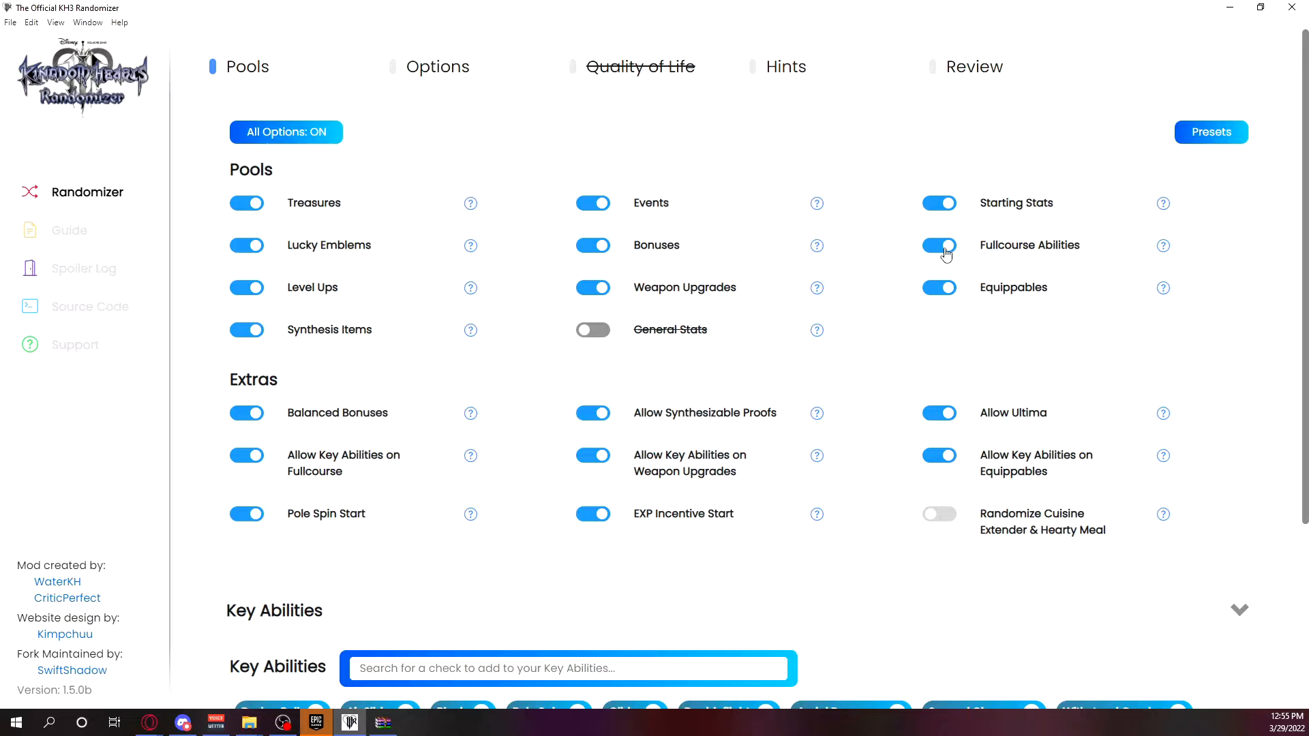
left_click(945, 248)
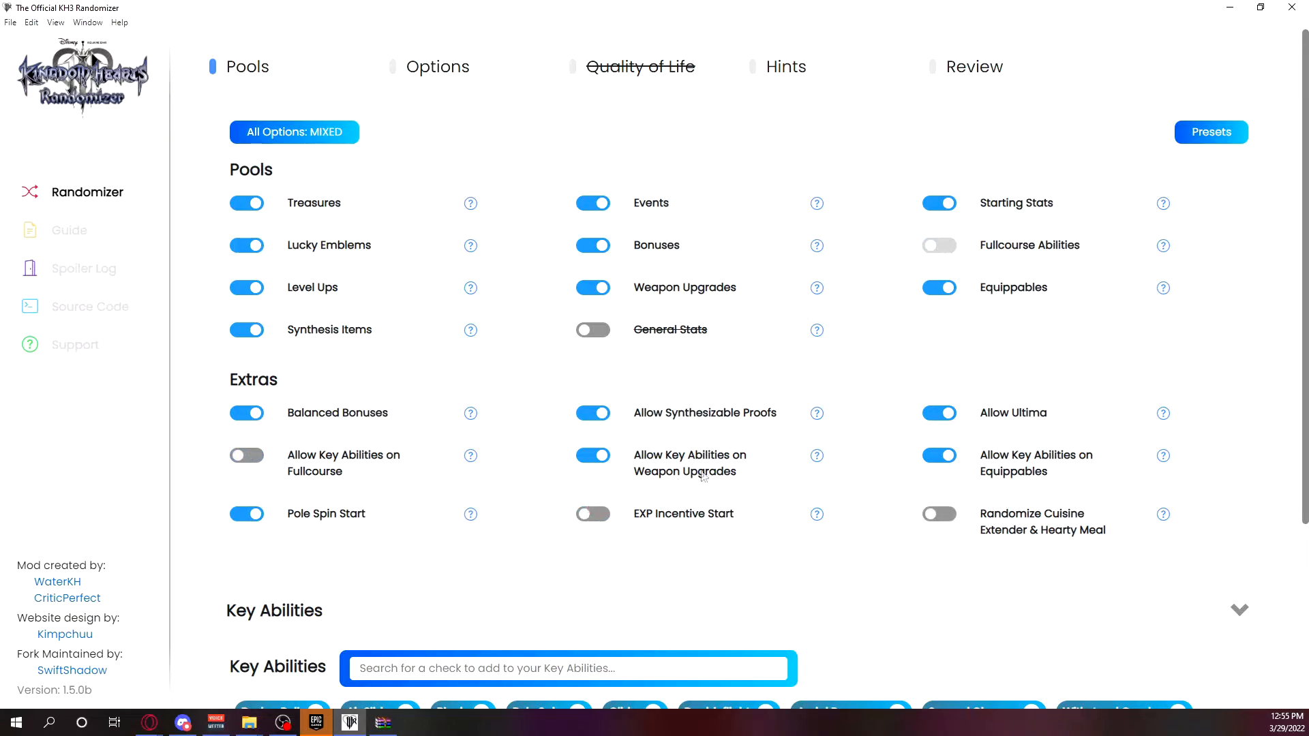
left_click(947, 252)
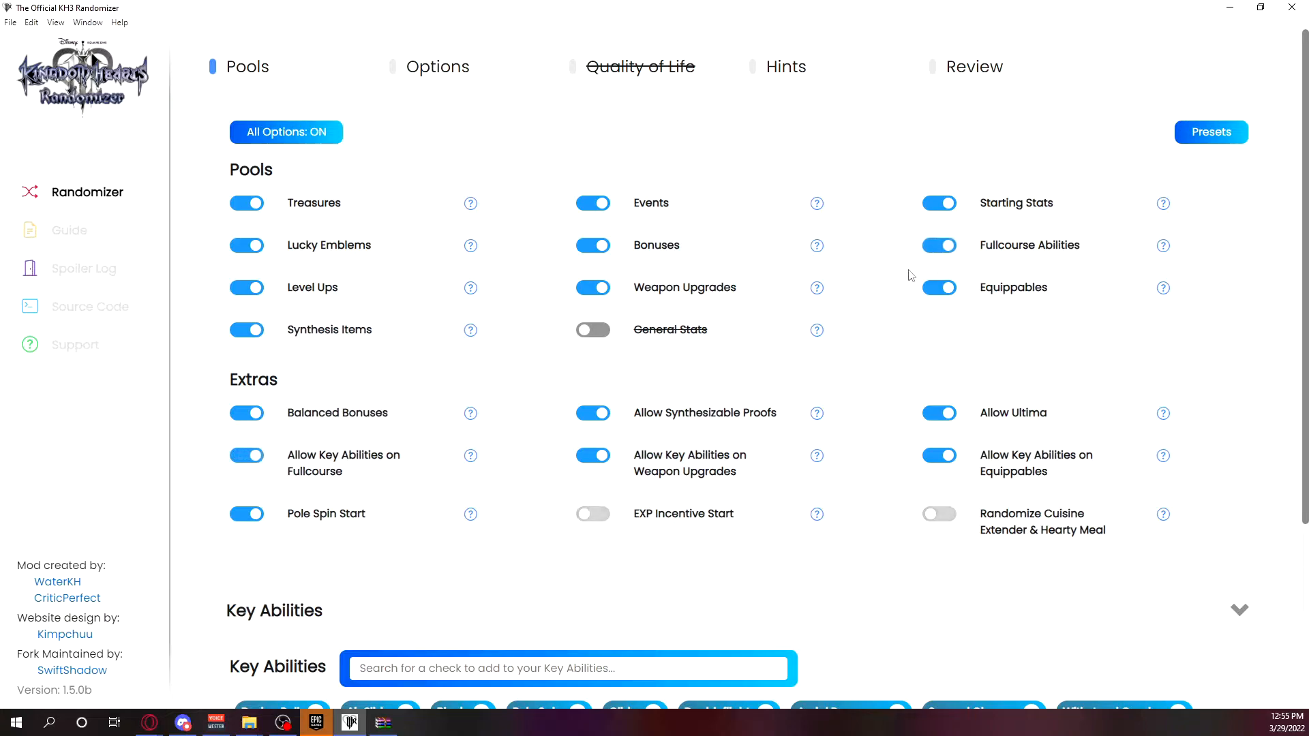
left_click(598, 515)
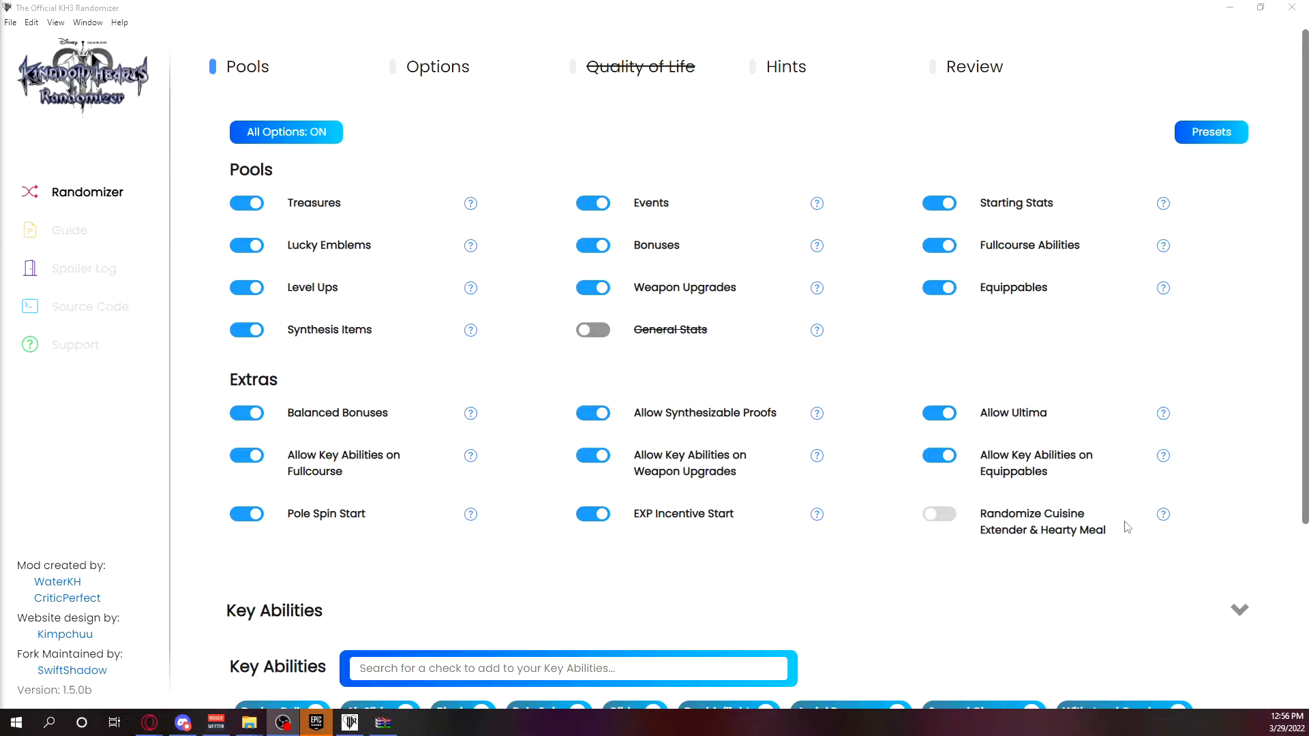
Read the Randomize Cuisine Extender & Hearty Meal help and switch Fullcourse Abilities off and on repeatedly, ending with it on.
mouse_move(1158, 524)
left_click(943, 251)
left_click(943, 252)
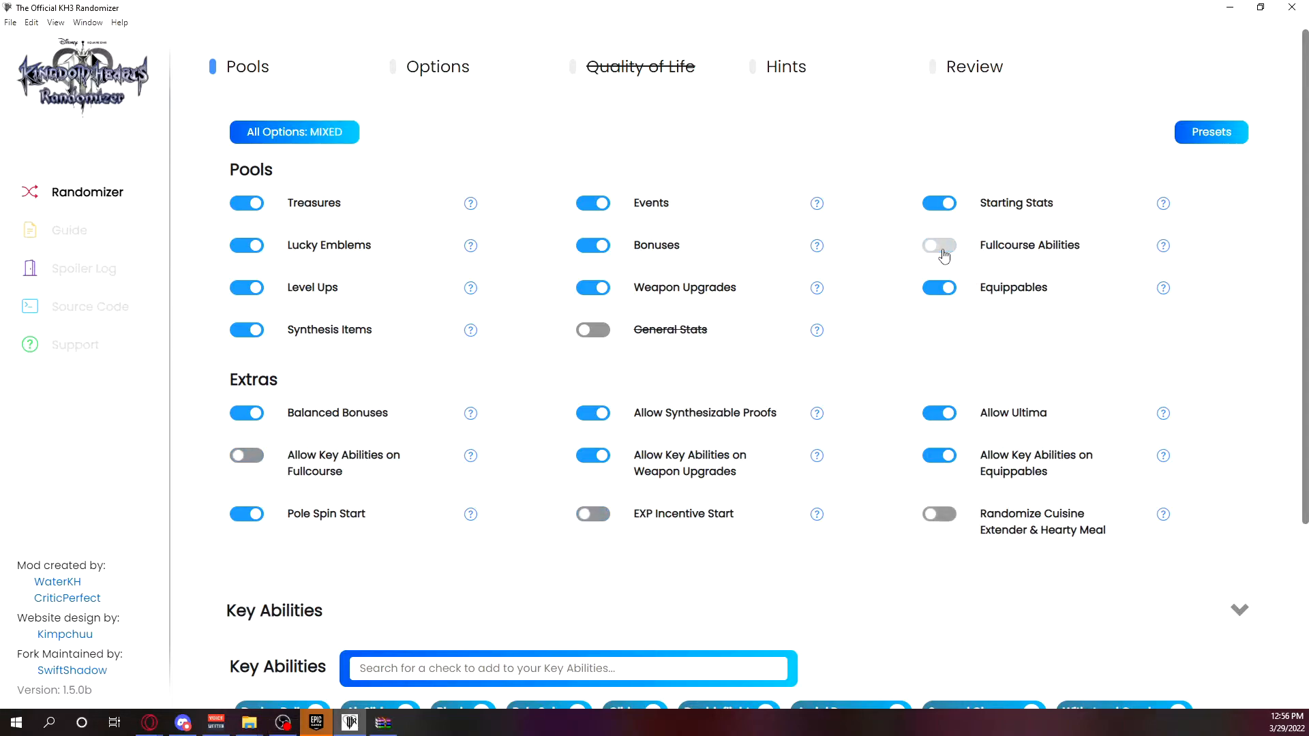
left_click(943, 249)
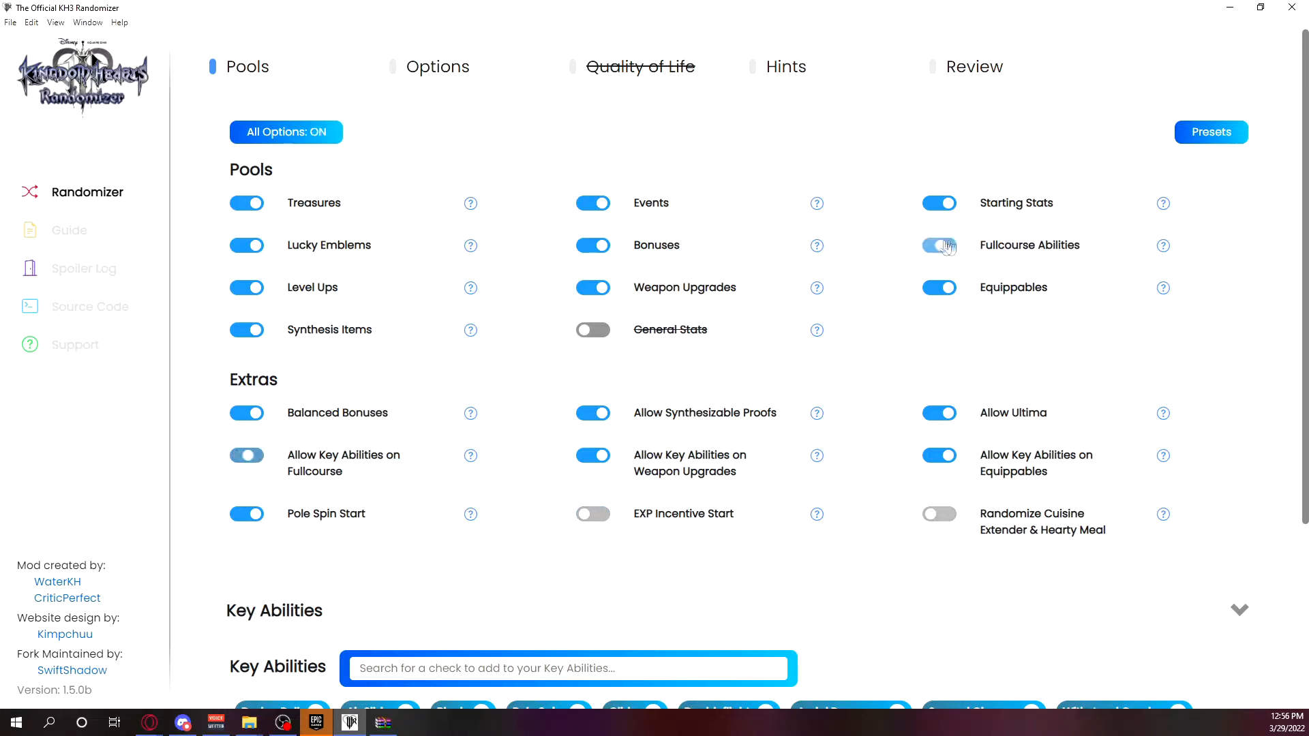
left_click(942, 250)
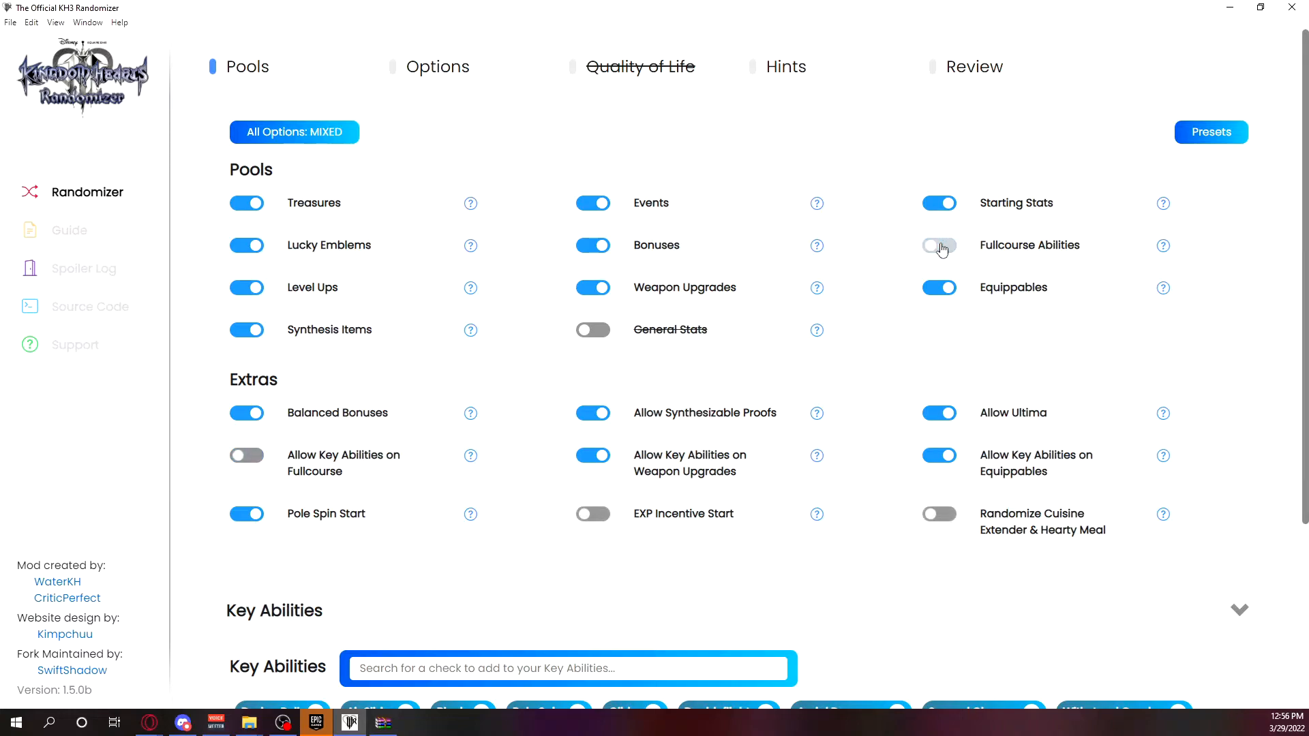
left_click(942, 250)
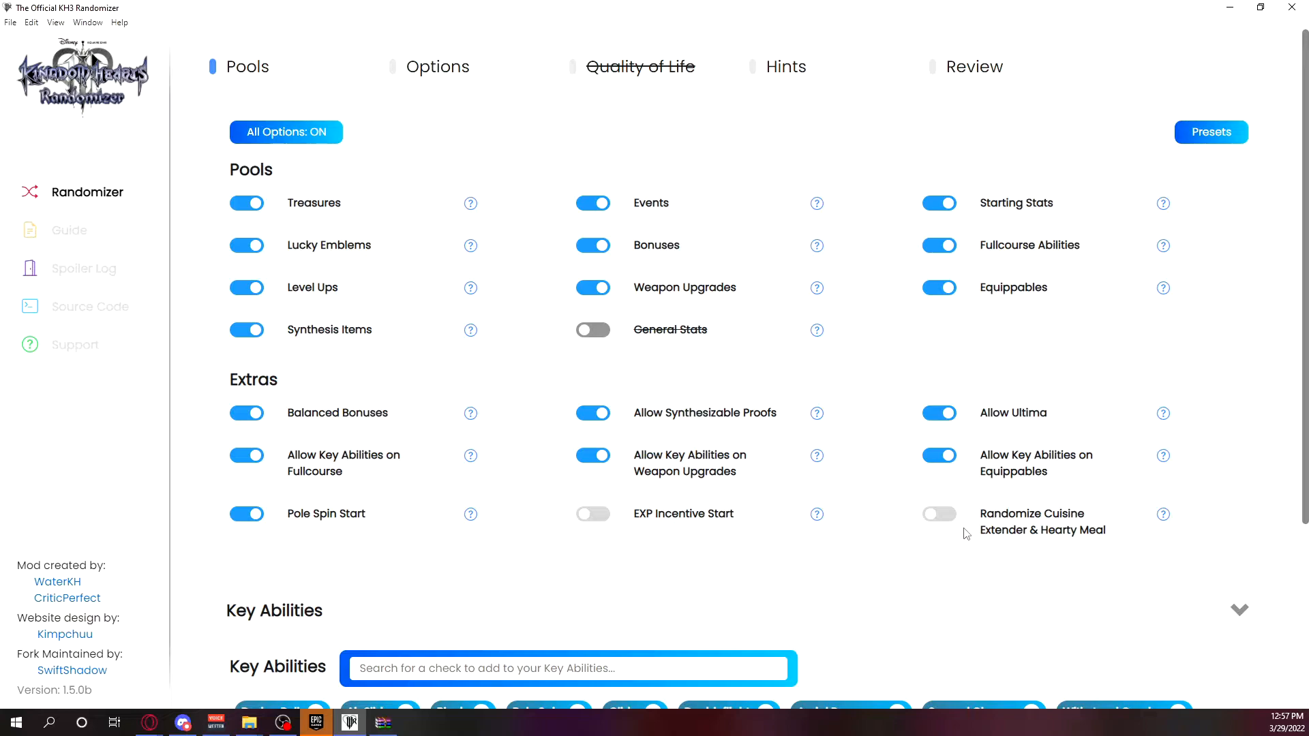
Switch Randomize Cuisine Extender & Hearty Meal on and off twice, ending with it off.
left_click(947, 512)
left_click(941, 516)
left_click(933, 518)
left_click(947, 521)
Go to the Hints page and switch the Key Abilities quick toggle for Important Checks on and off again.
scroll(957, 540, "down", 3)
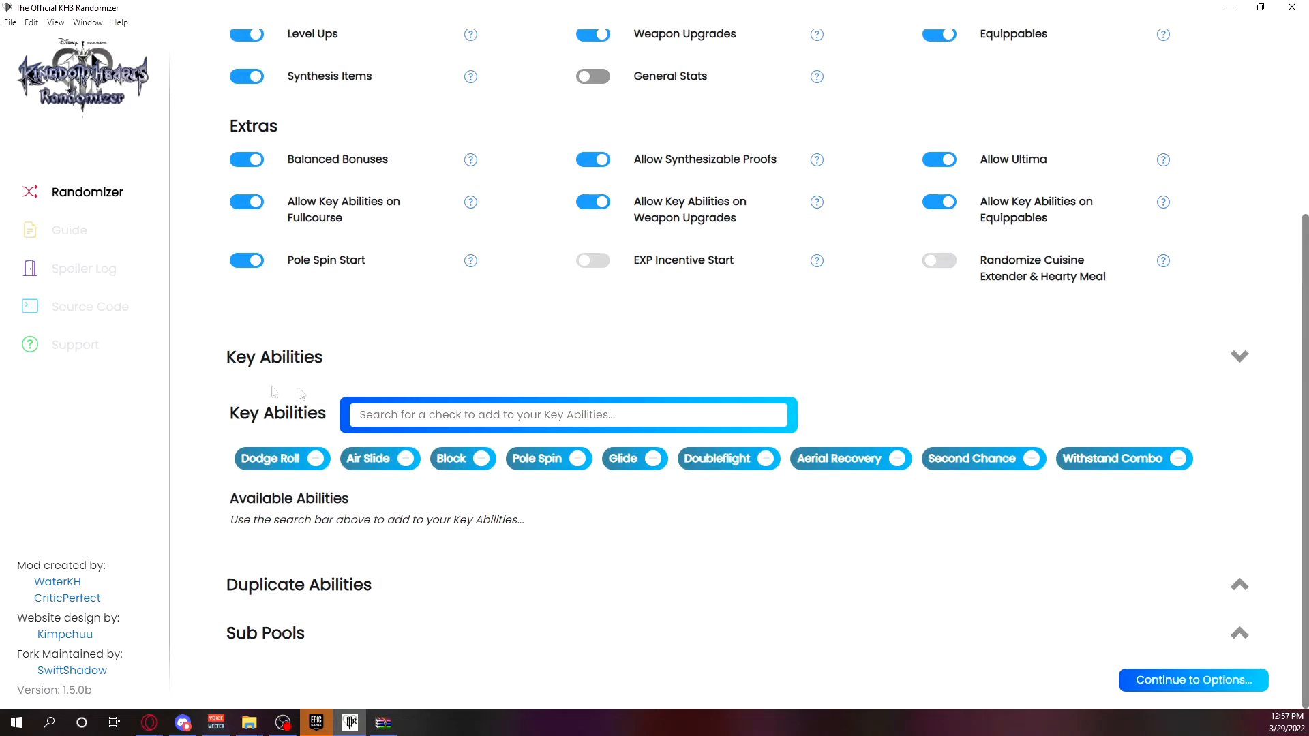
scroll(368, 351, "up", 1)
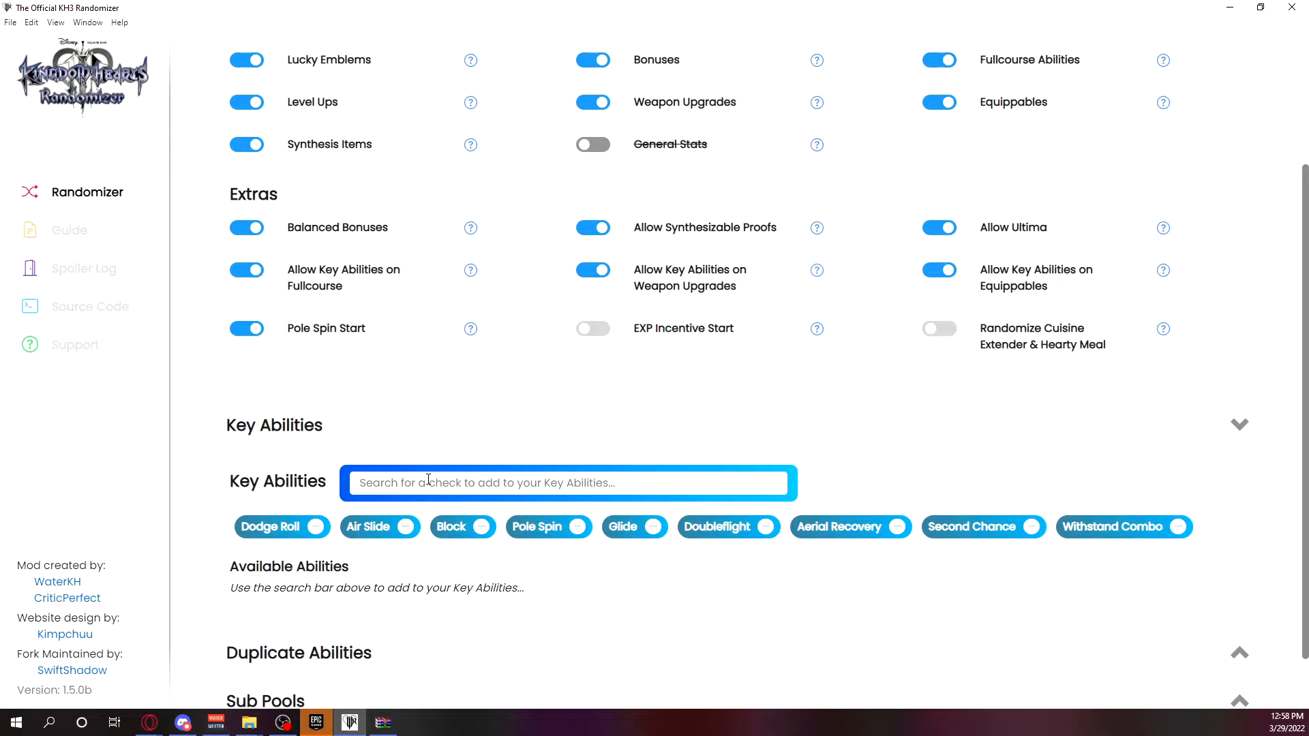
scroll(409, 534, "down", 1)
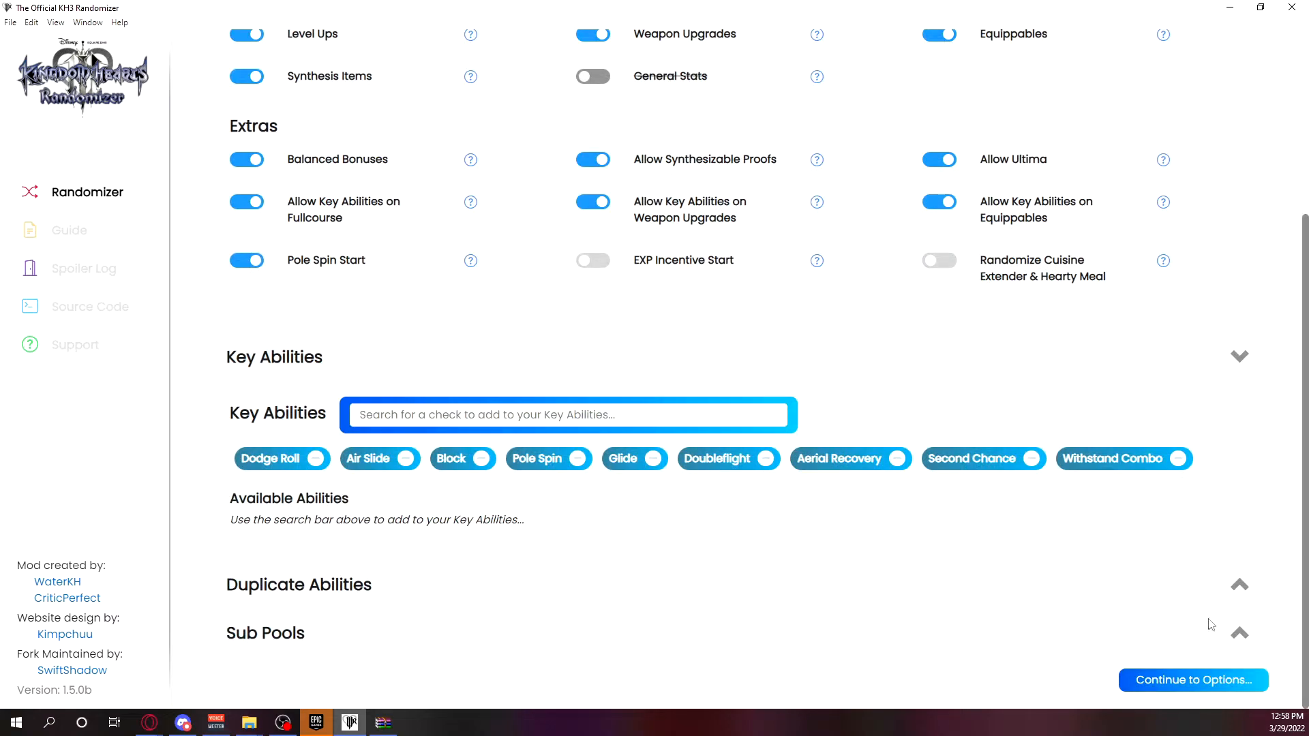
left_click(1197, 682)
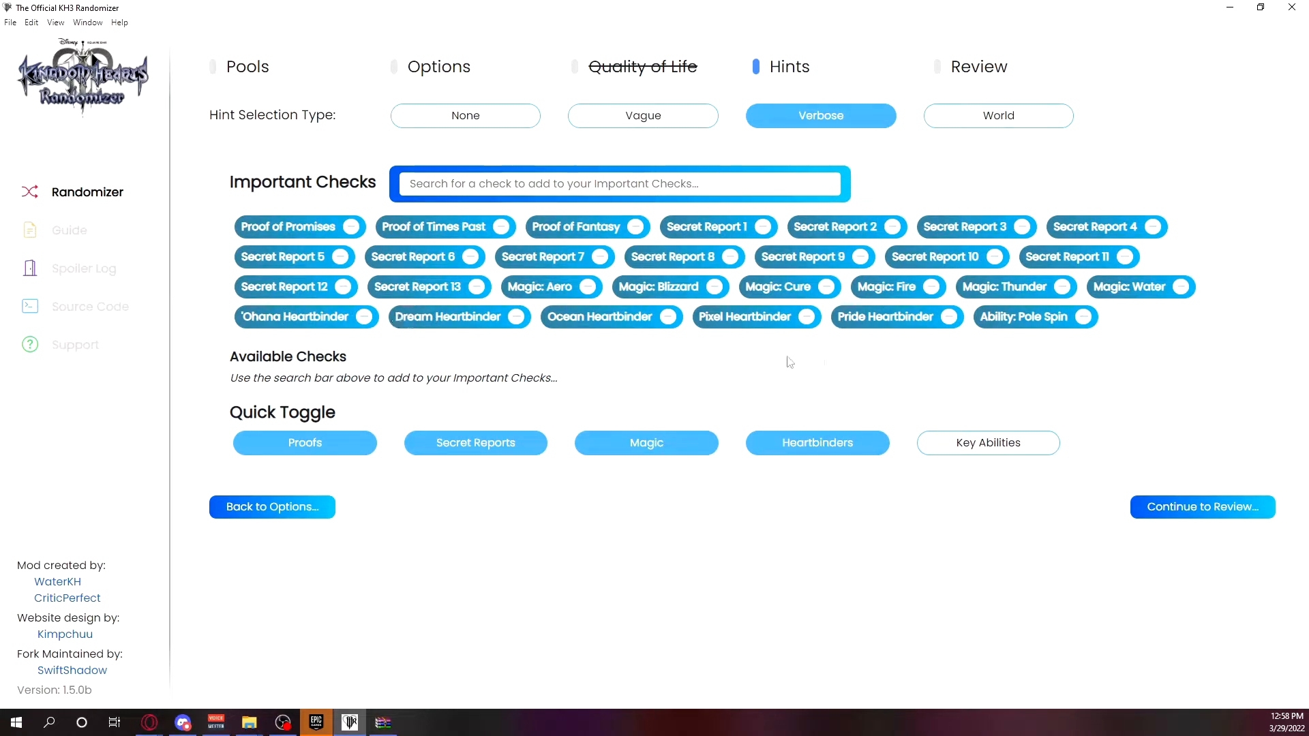
left_click(997, 453)
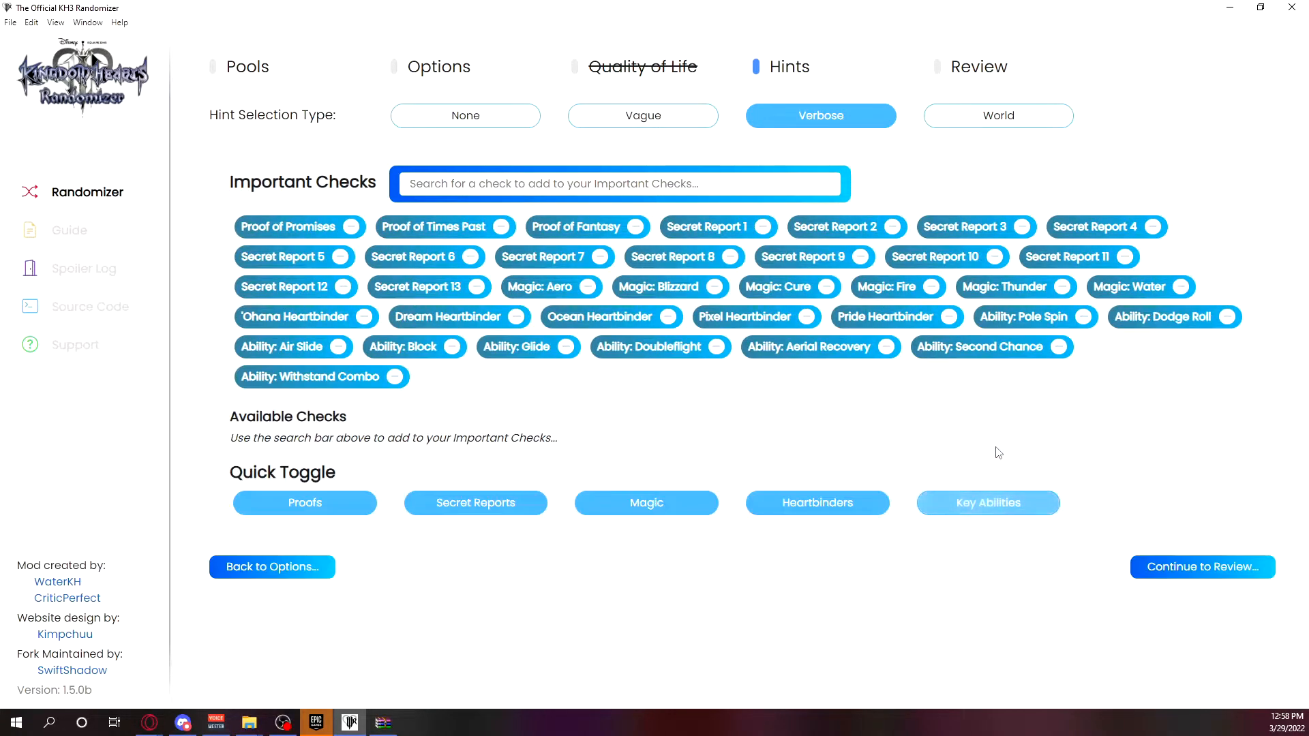
left_click(1003, 506)
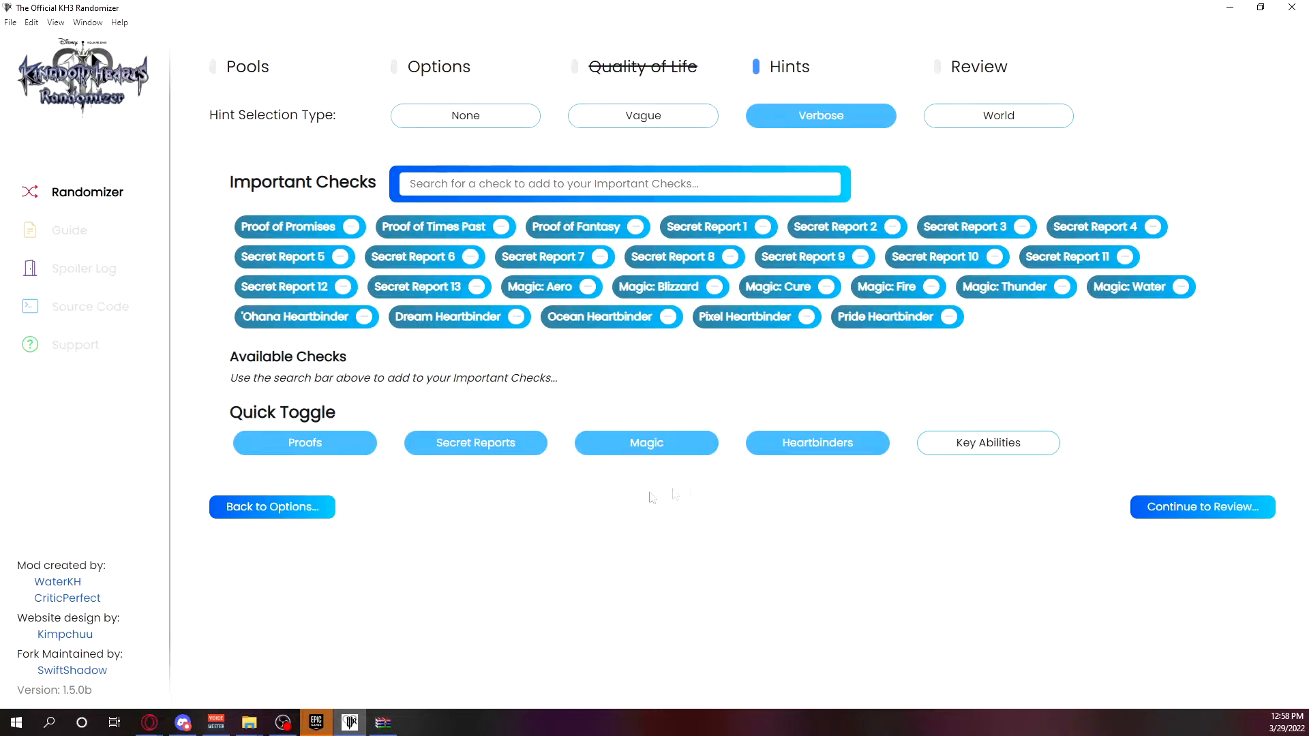
Return to the Pools page, search Key Abilities for "magic gal" and add Magic Galvanizer to them.
left_click(302, 508)
left_click(293, 695)
scroll(444, 570, "down", 1)
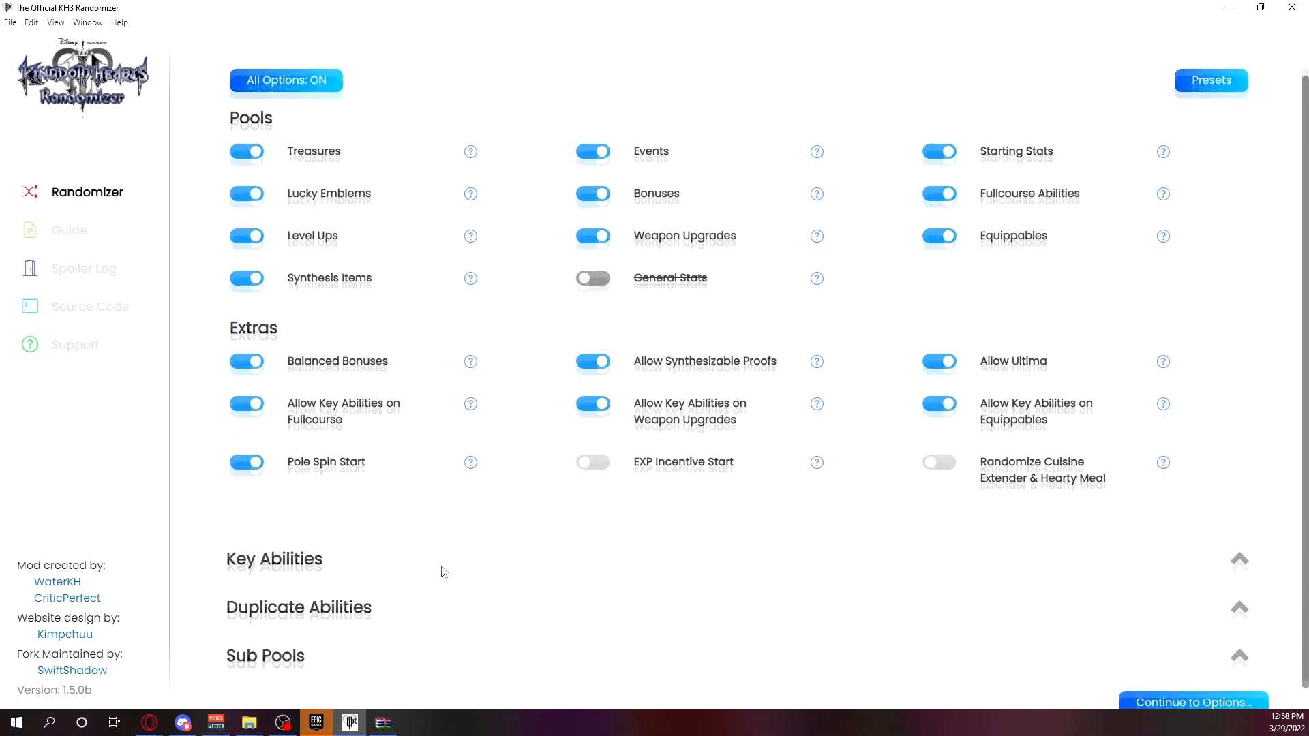
left_click(461, 535)
scroll(468, 371, "down", 3)
left_click(470, 418)
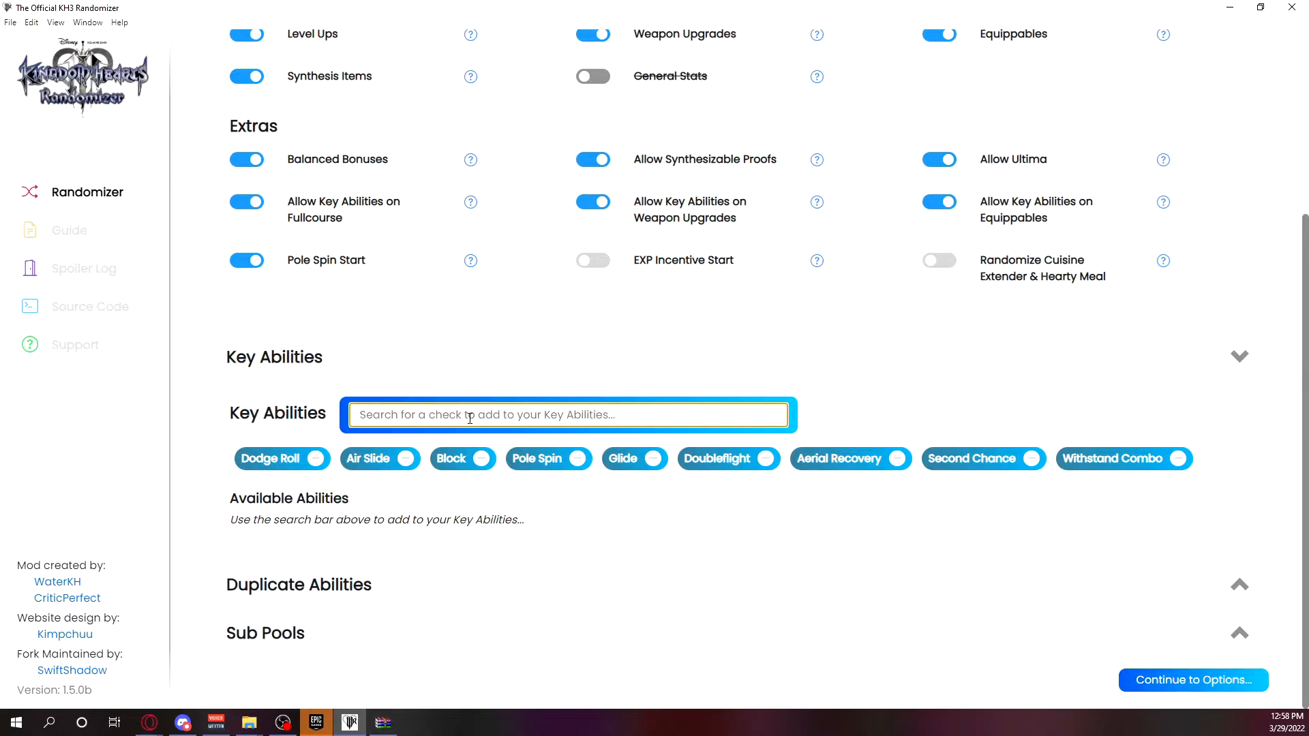
type("magic gal")
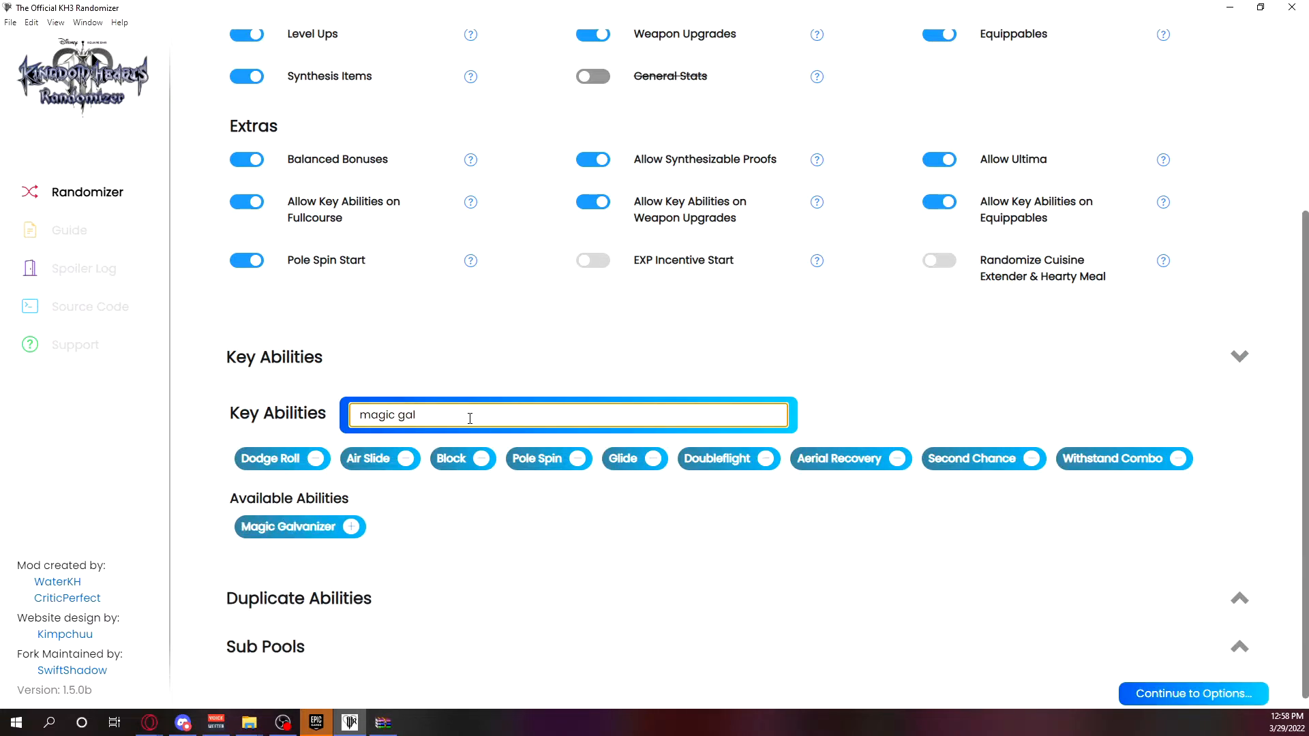
left_click(352, 527)
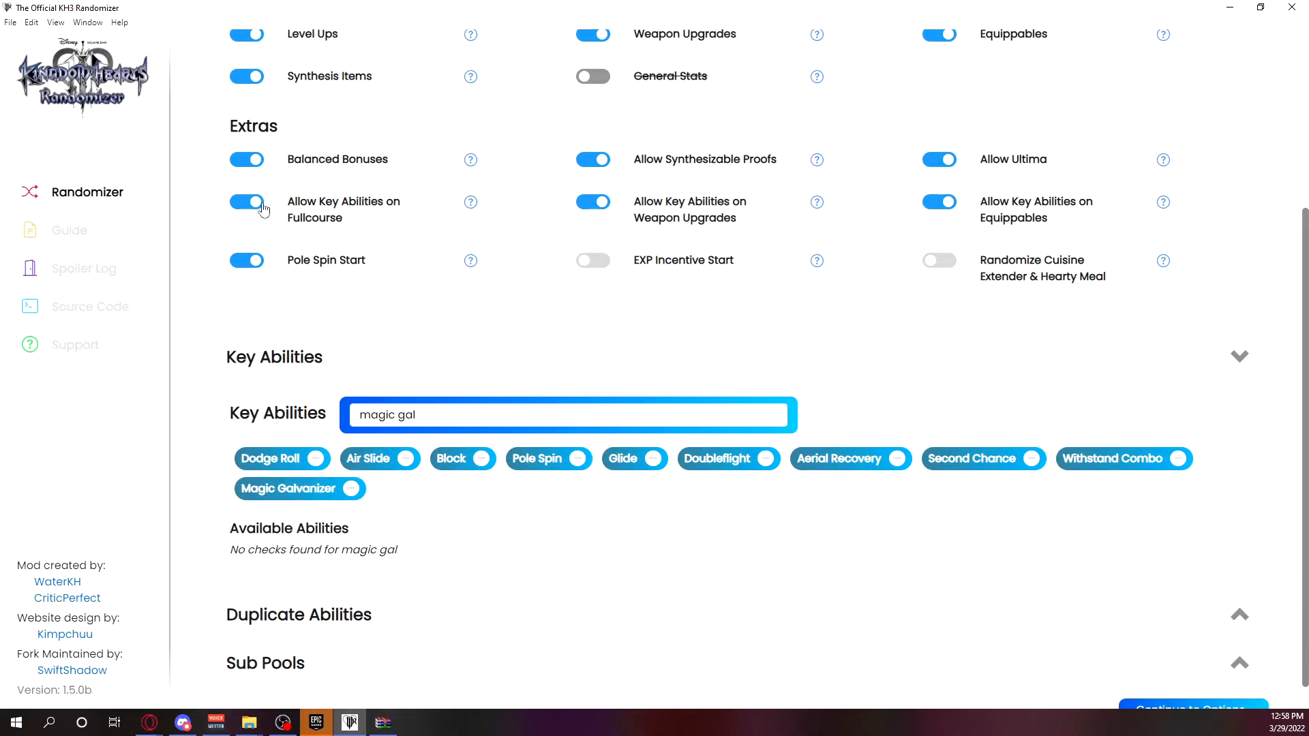
Turn off Allow Key Abilities on Equippables, Weapon Upgrades and Fullcourse.
left_click(938, 205)
left_click(593, 203)
left_click(247, 203)
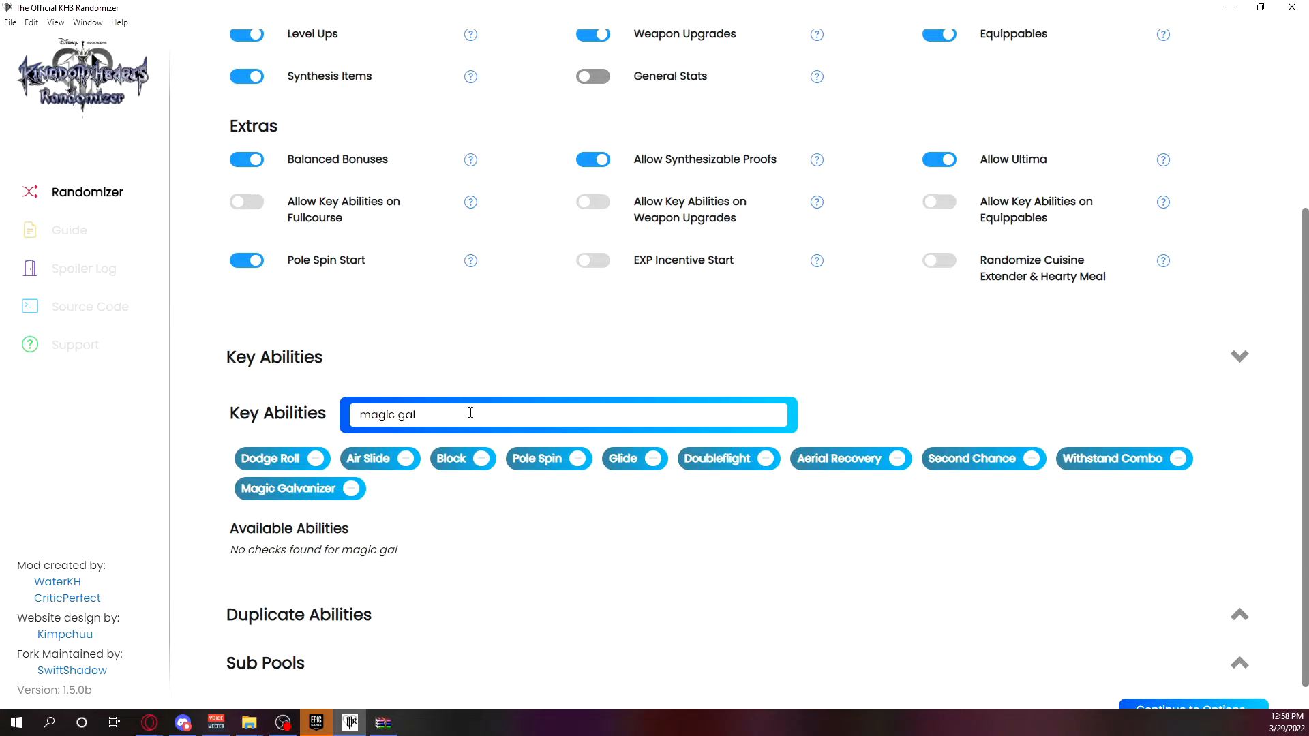
Clear the Key Abilities search and collapse that section.
triple_click(470, 413)
key("BackSpace")
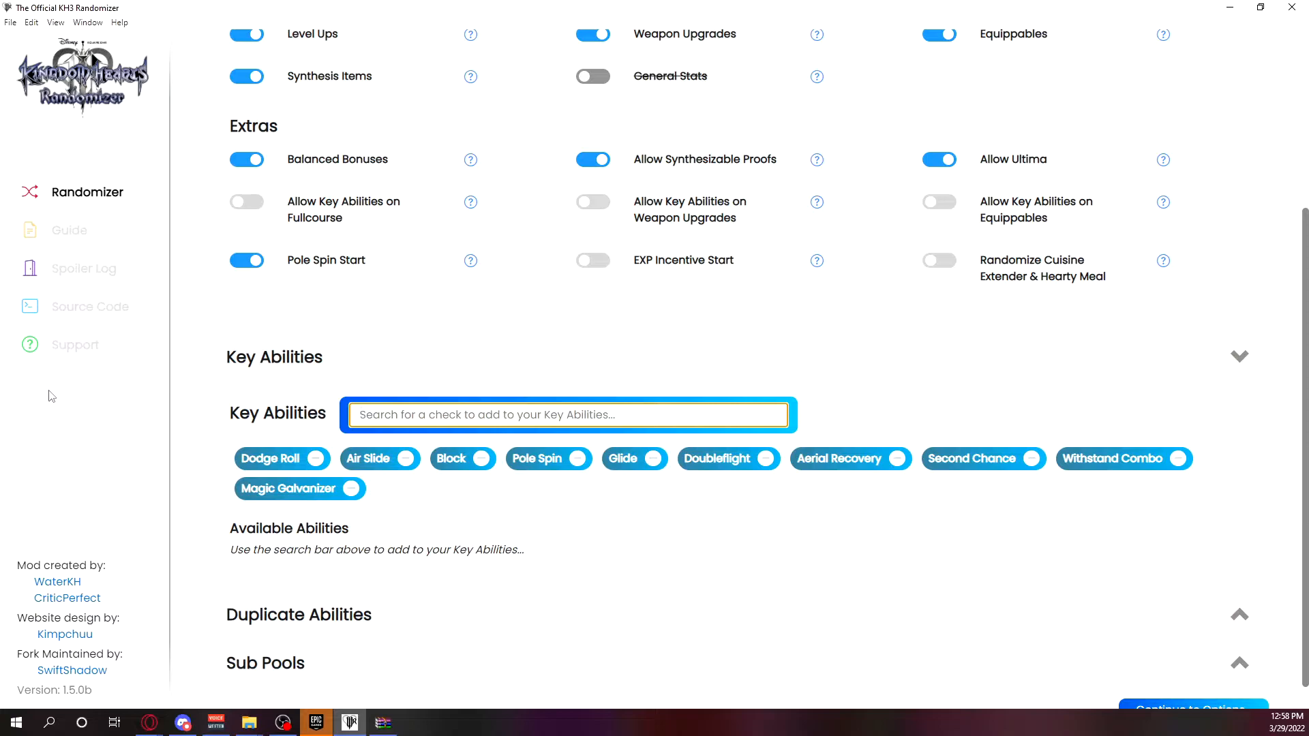
left_click(412, 368)
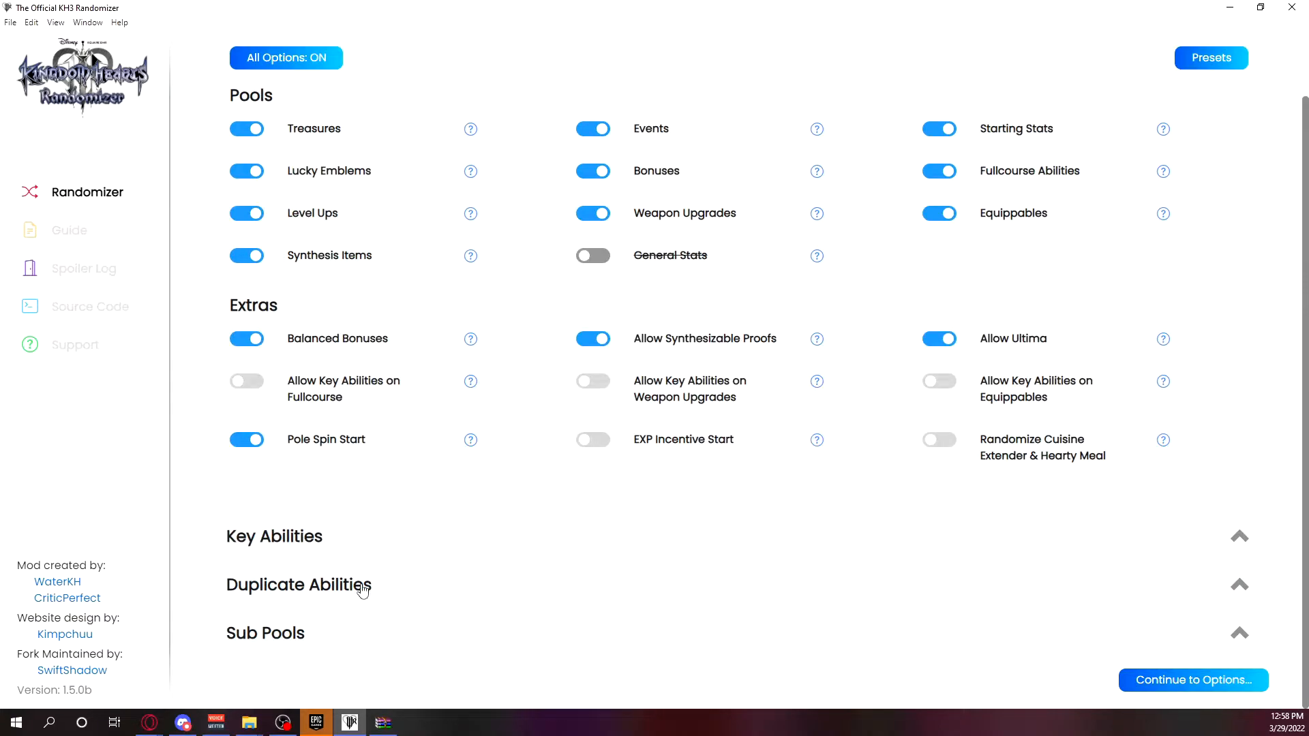
Expand Duplicate Abilities, search for "air" and add Air Slide three times.
left_click(362, 591)
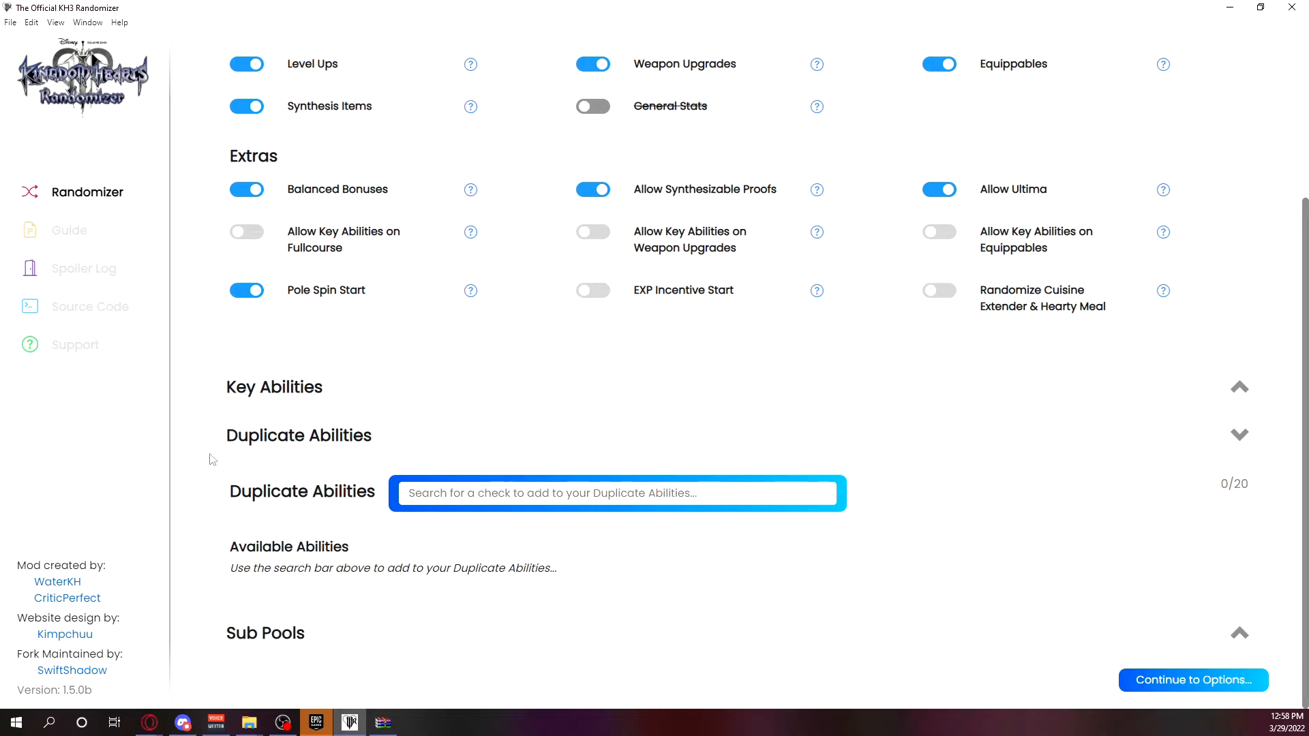
left_click(528, 494)
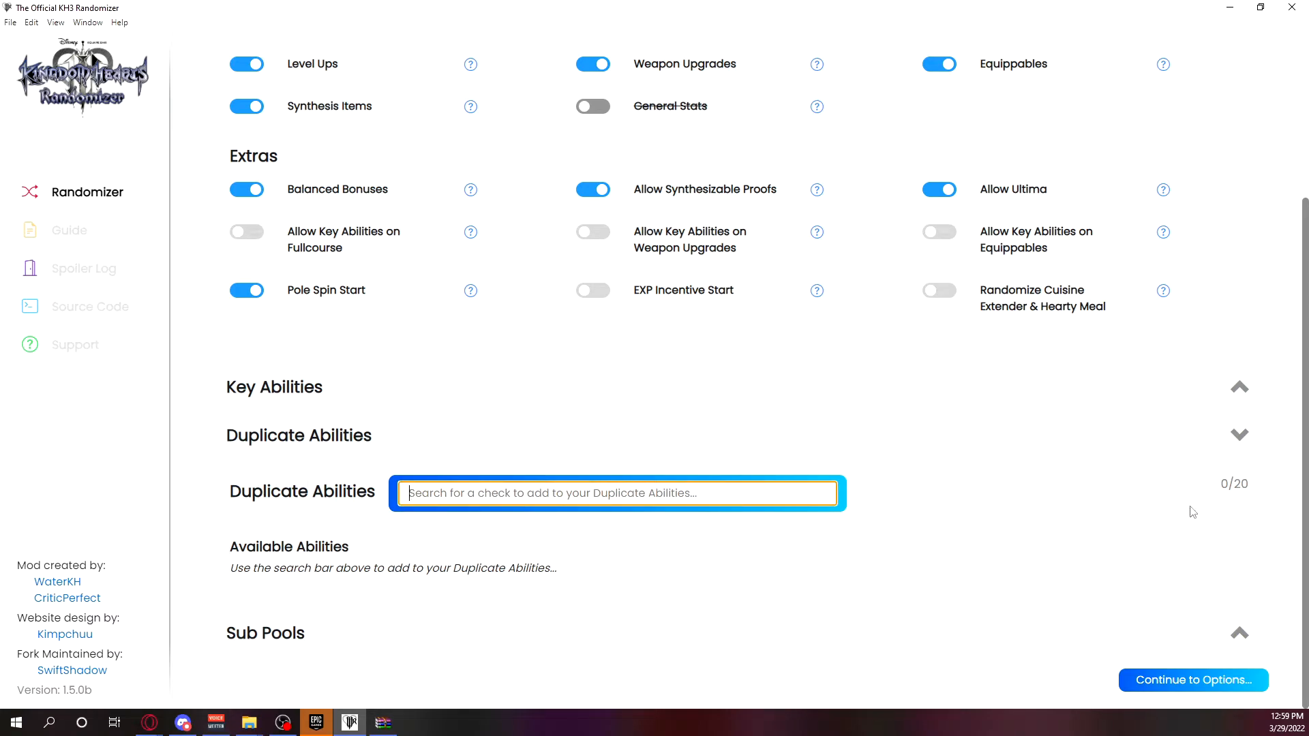
left_click_drag(1219, 489, 1232, 483)
left_click(1231, 483)
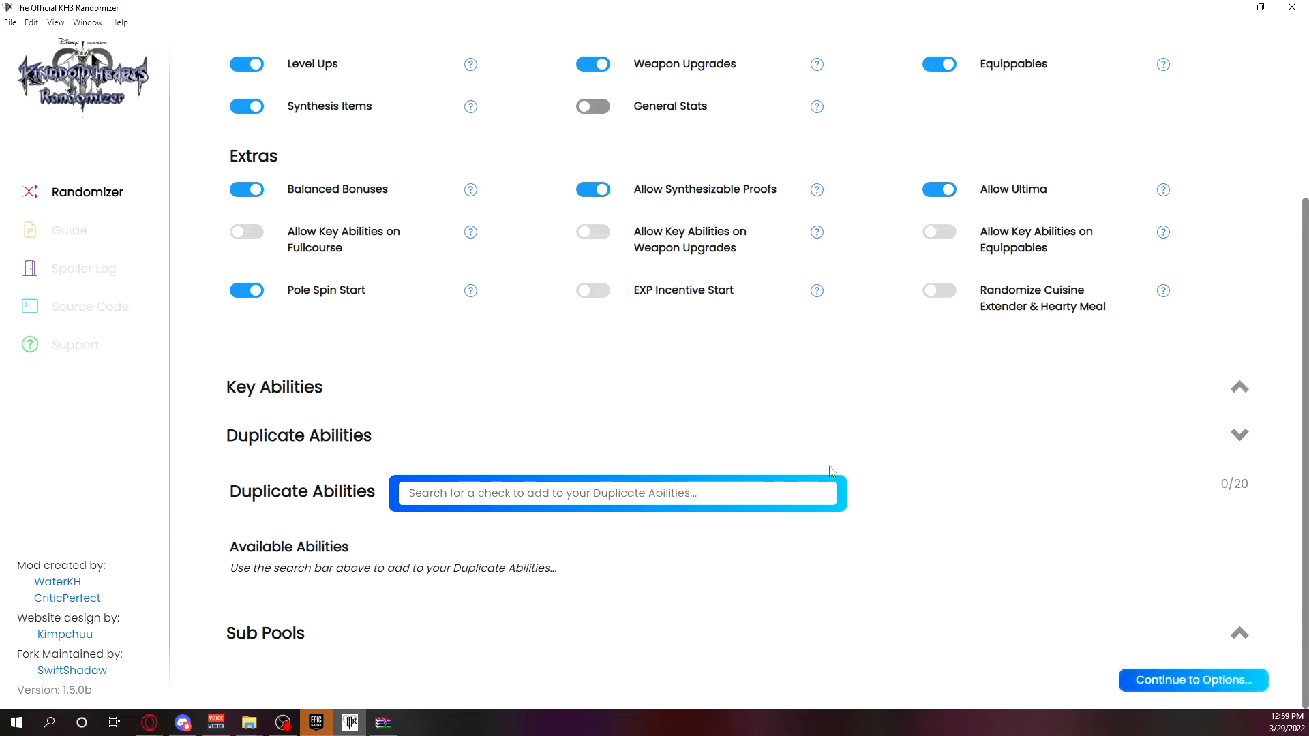
scroll(596, 355, "up", 4)
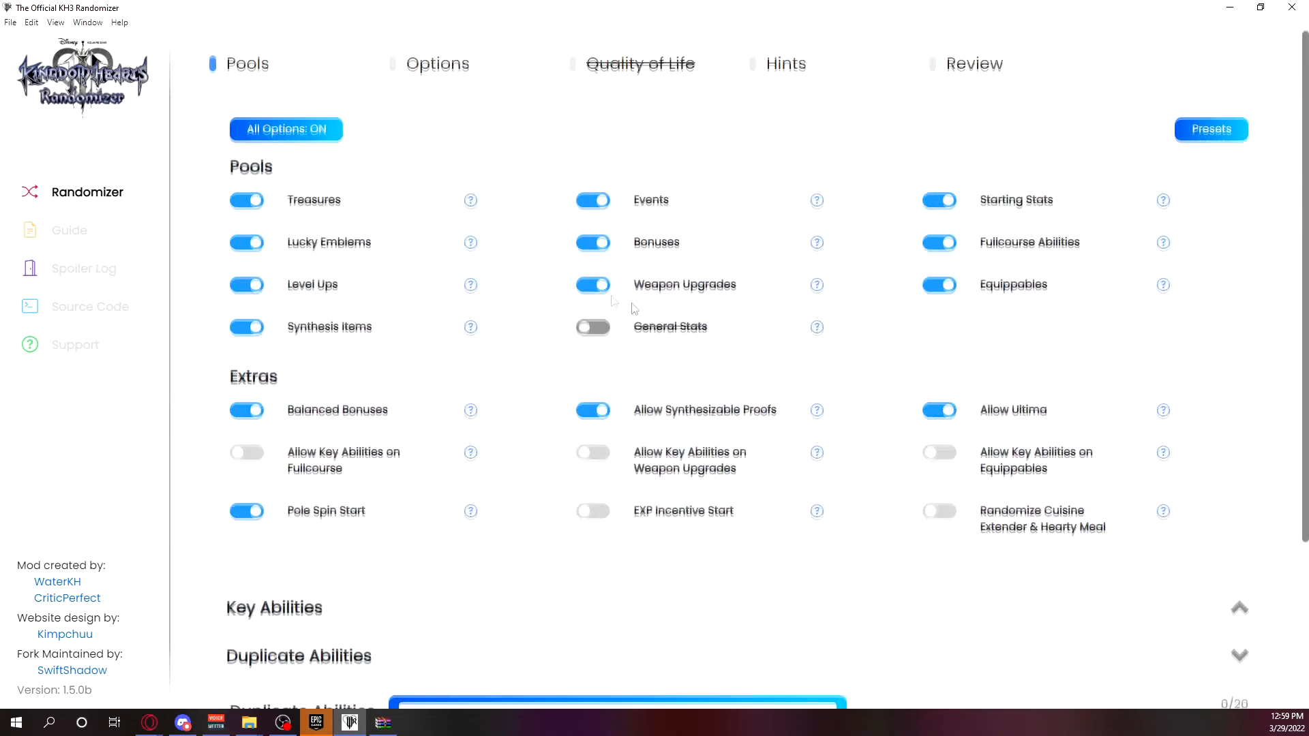
scroll(770, 471, "down", 3)
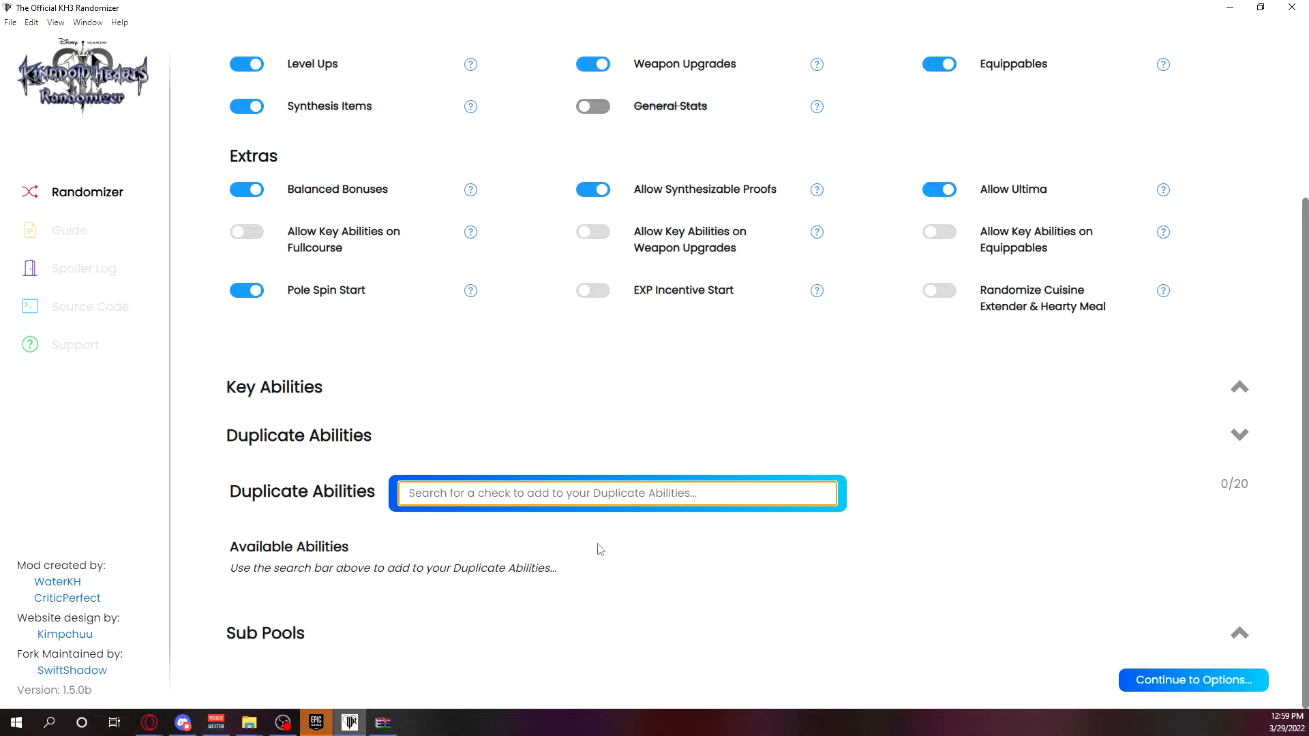
type("air")
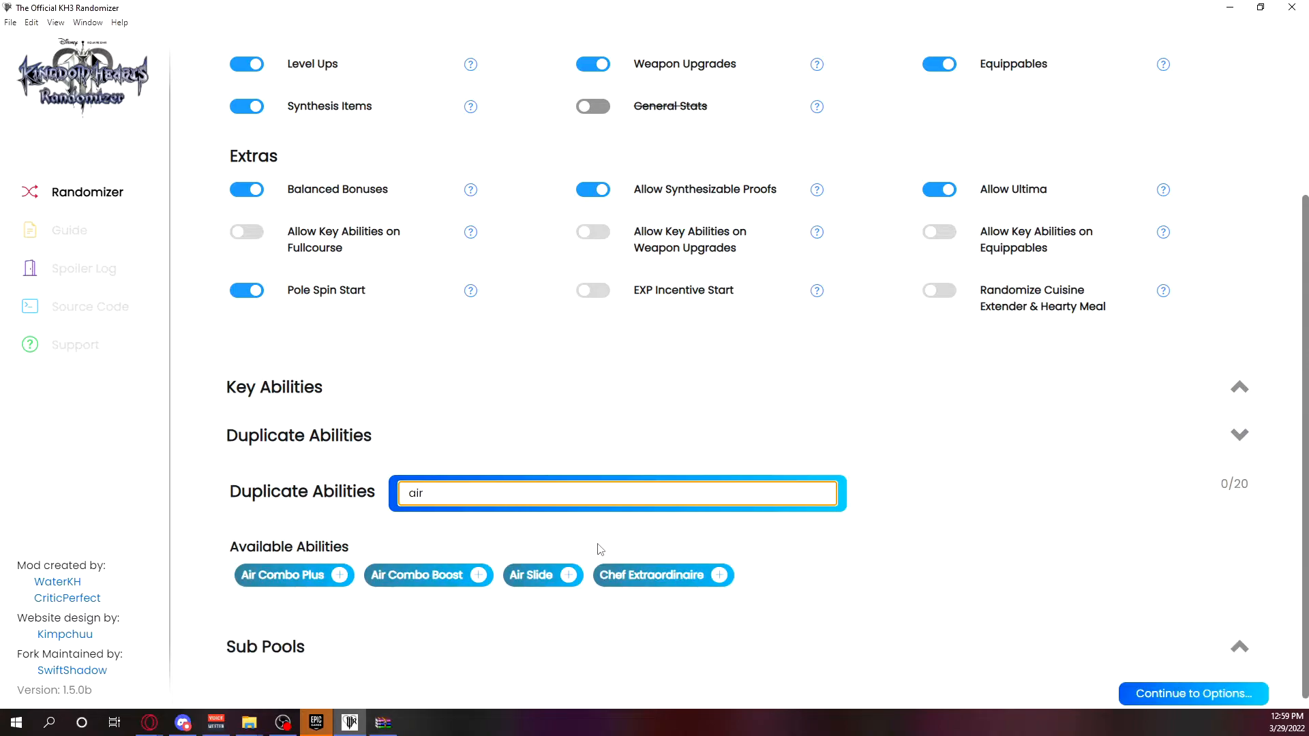
left_click(568, 574)
left_click(568, 605)
left_click(568, 605)
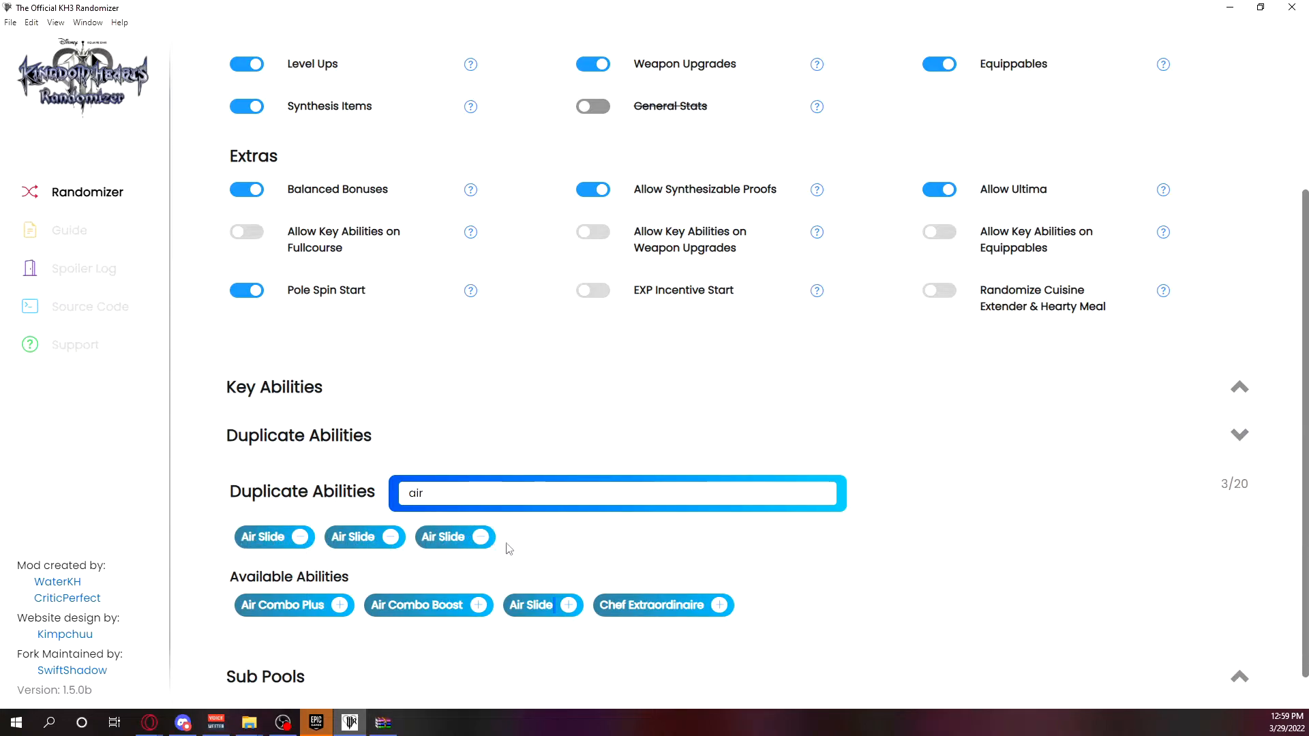
Search for "block", add Block twice to the Duplicate Abilities, and collapse the section.
double_click(484, 492)
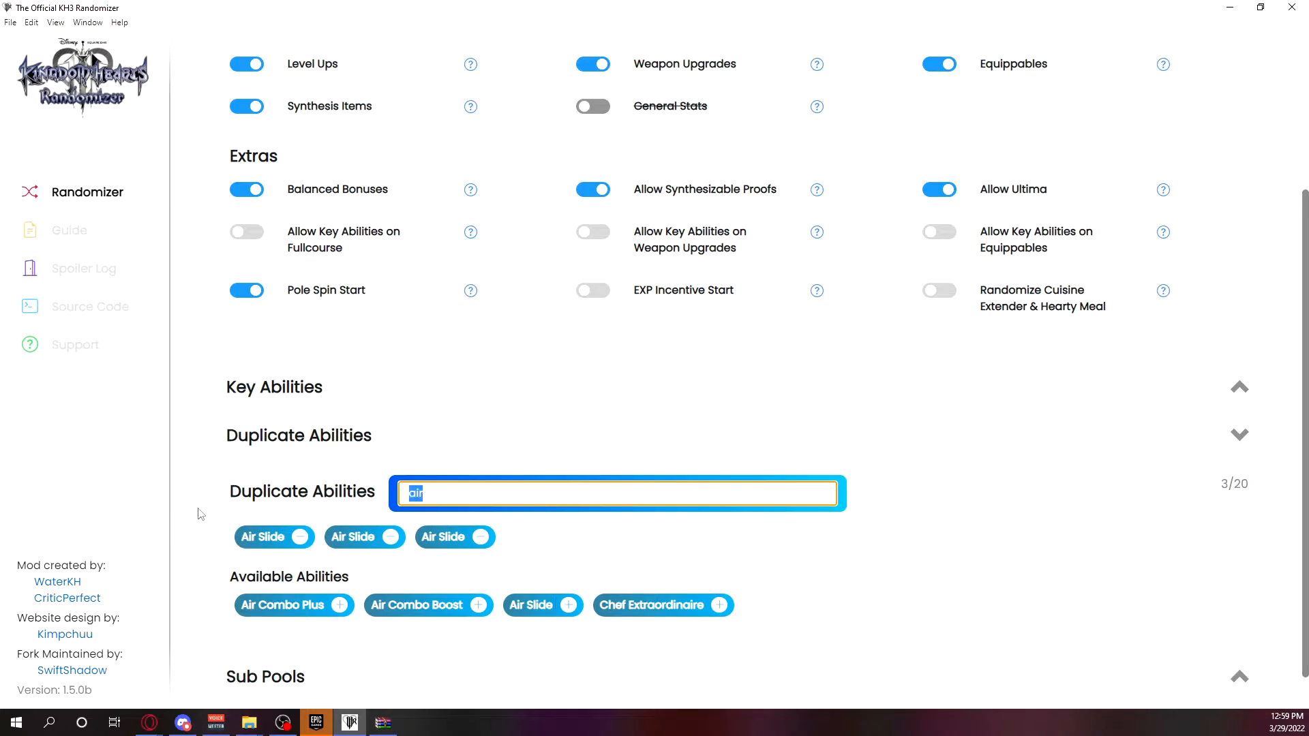
type("blco")
key("BackSpace")
key("BackSpace")
type("ock")
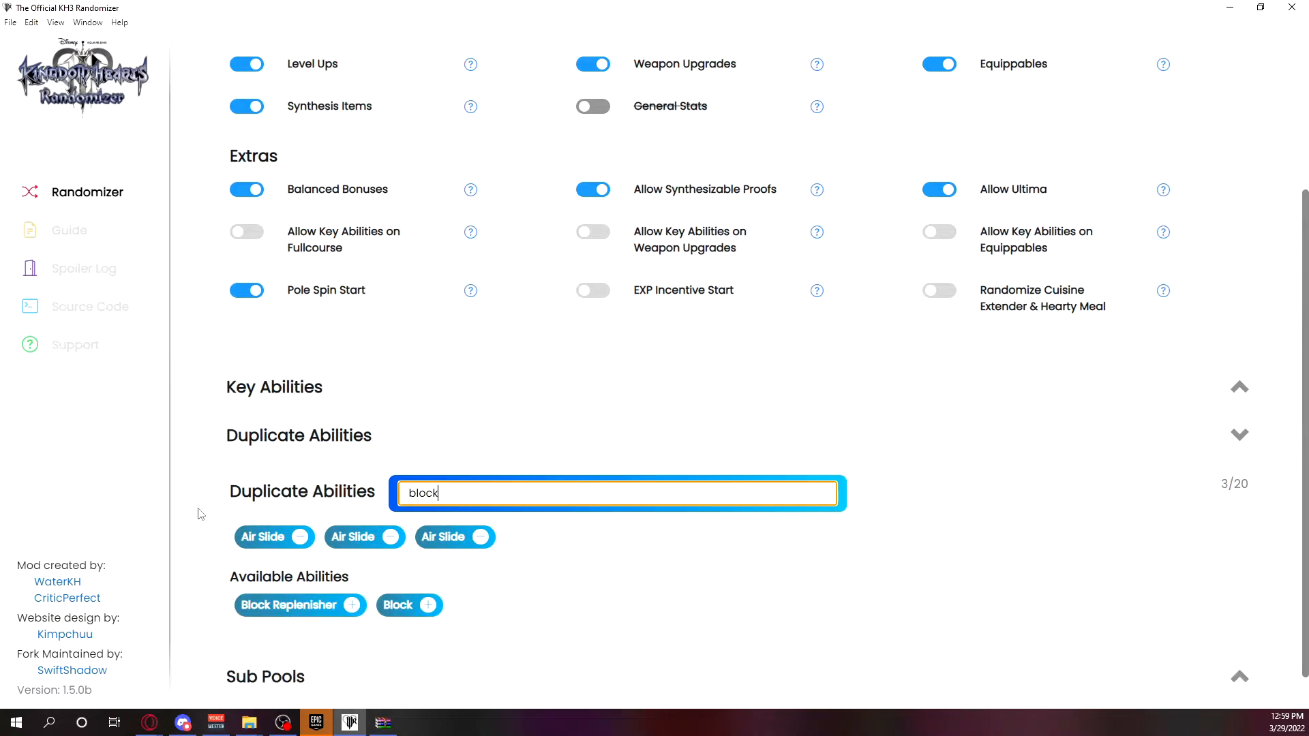
left_click(428, 605)
left_click(427, 605)
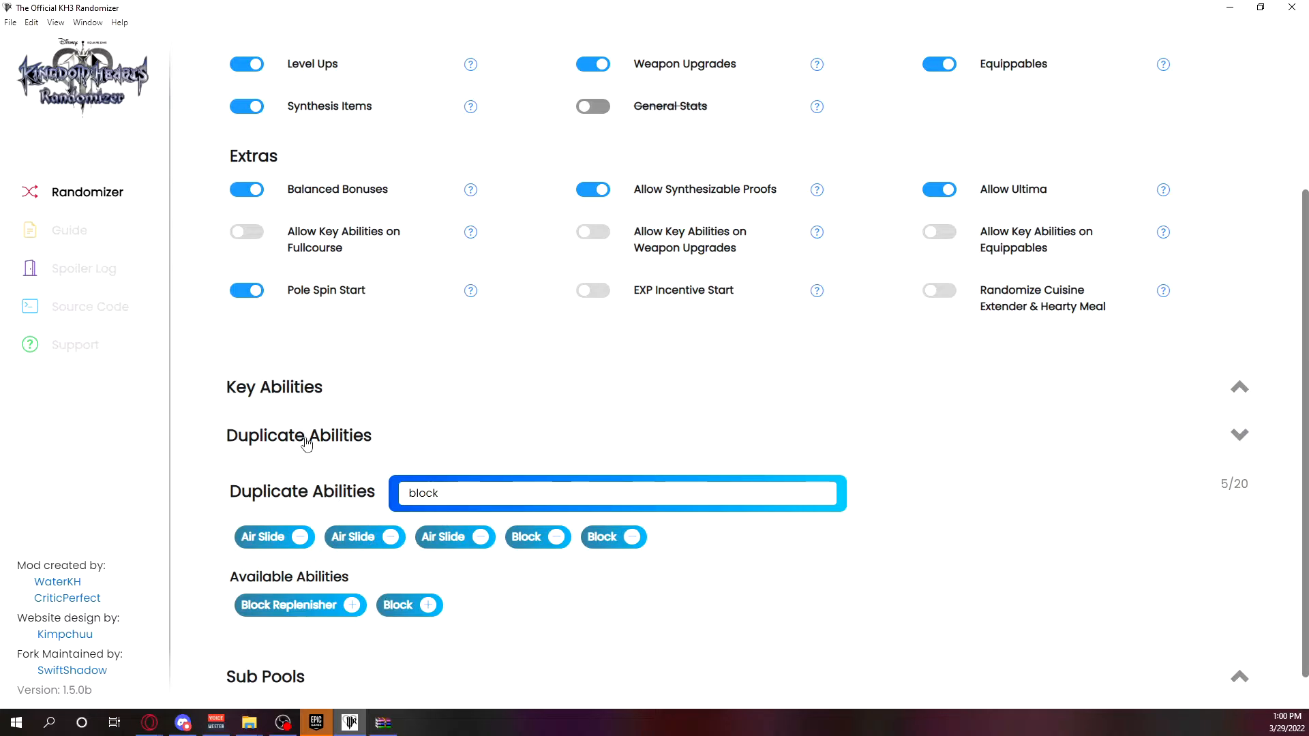
left_click(345, 449)
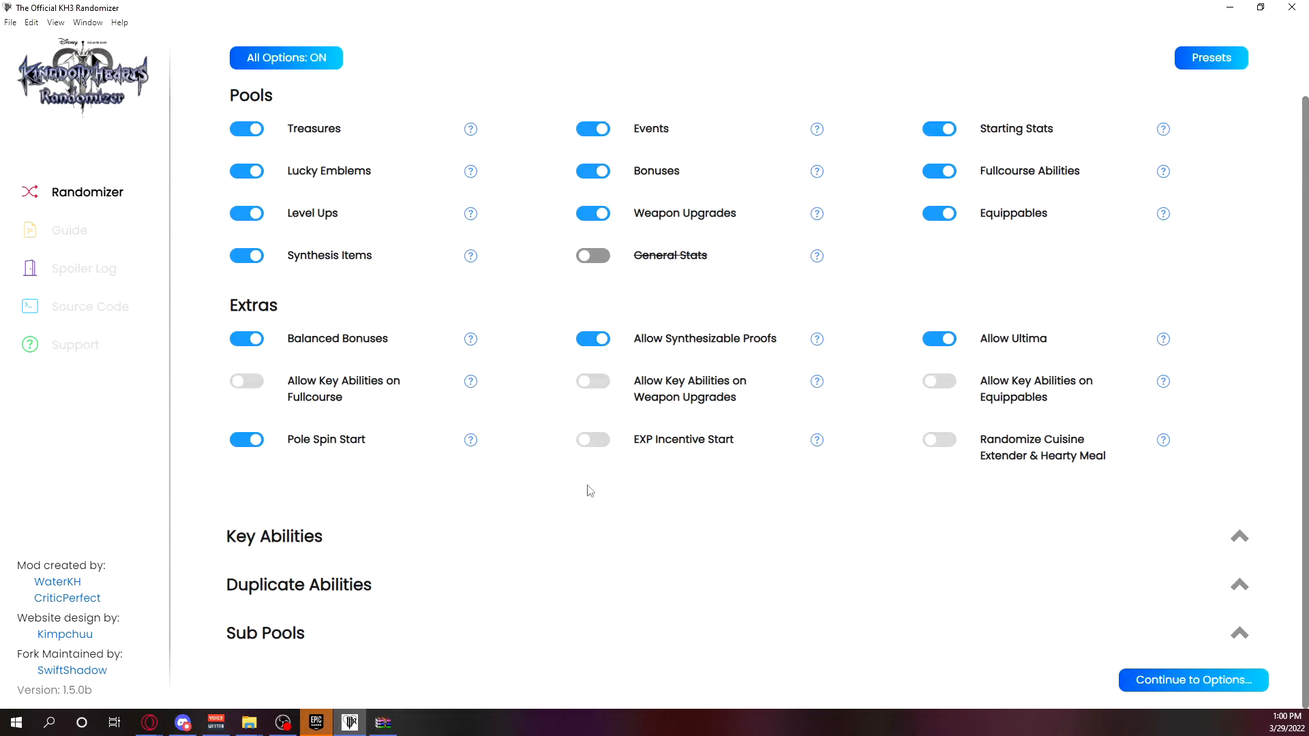
Expand Sub Pools and examine the Replace and Randomize sliders of each pool against the Pools toggles.
left_click(430, 633)
scroll(497, 504, "down", 4)
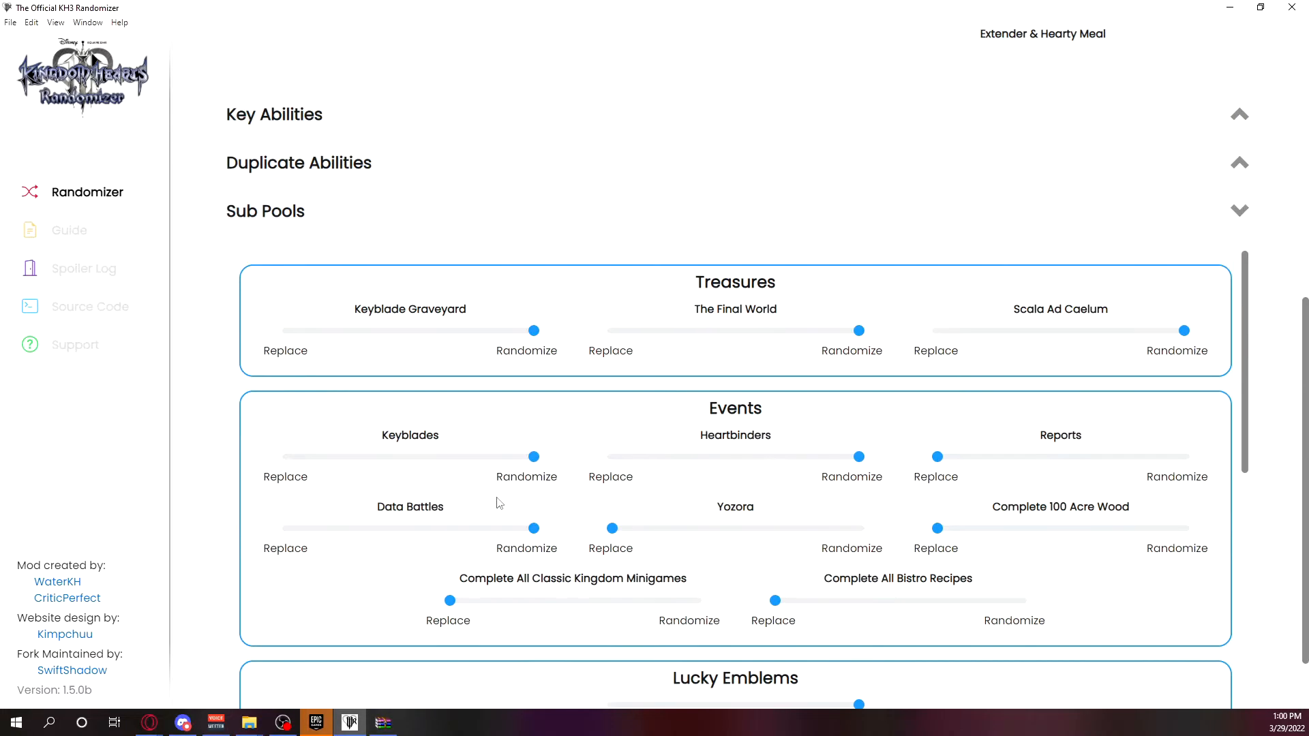
scroll(645, 635, "down", 2)
scroll(664, 633, "down", 6)
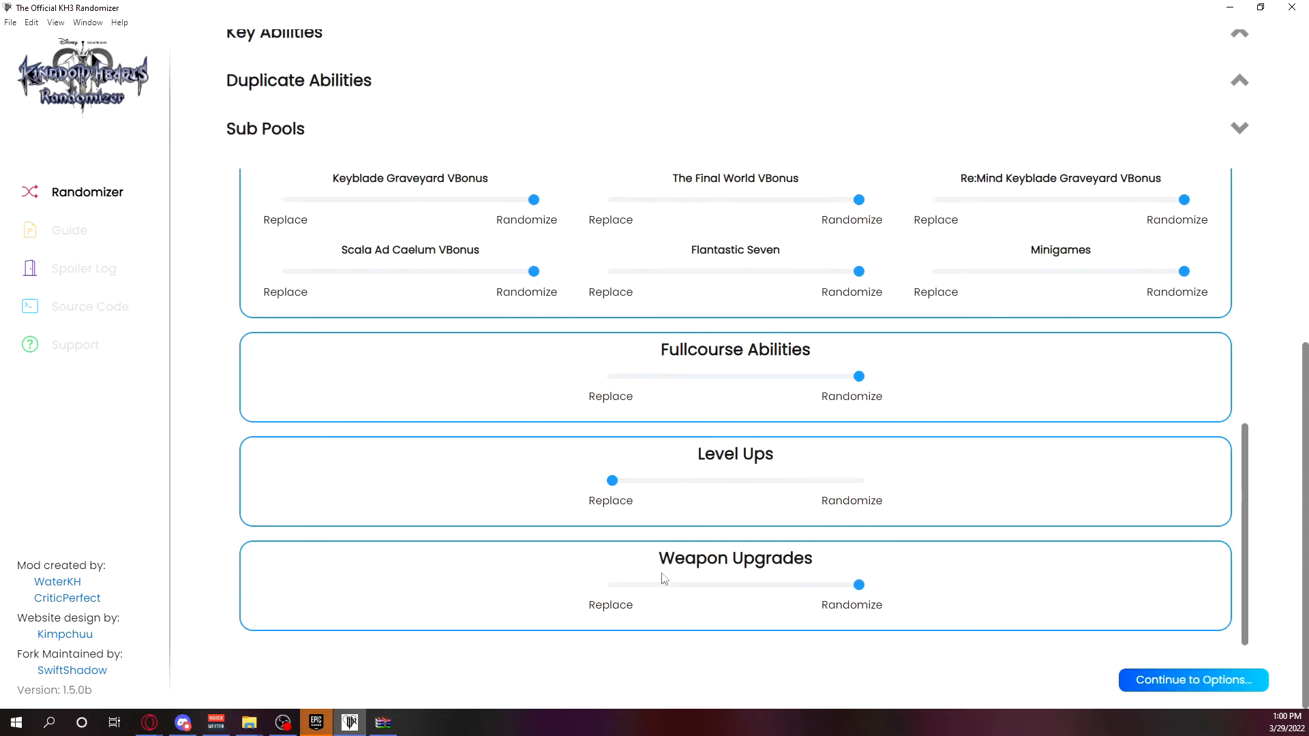
scroll(931, 559, "up", 2)
scroll(1212, 403, "up", 3)
scroll(1295, 403, "up", 6)
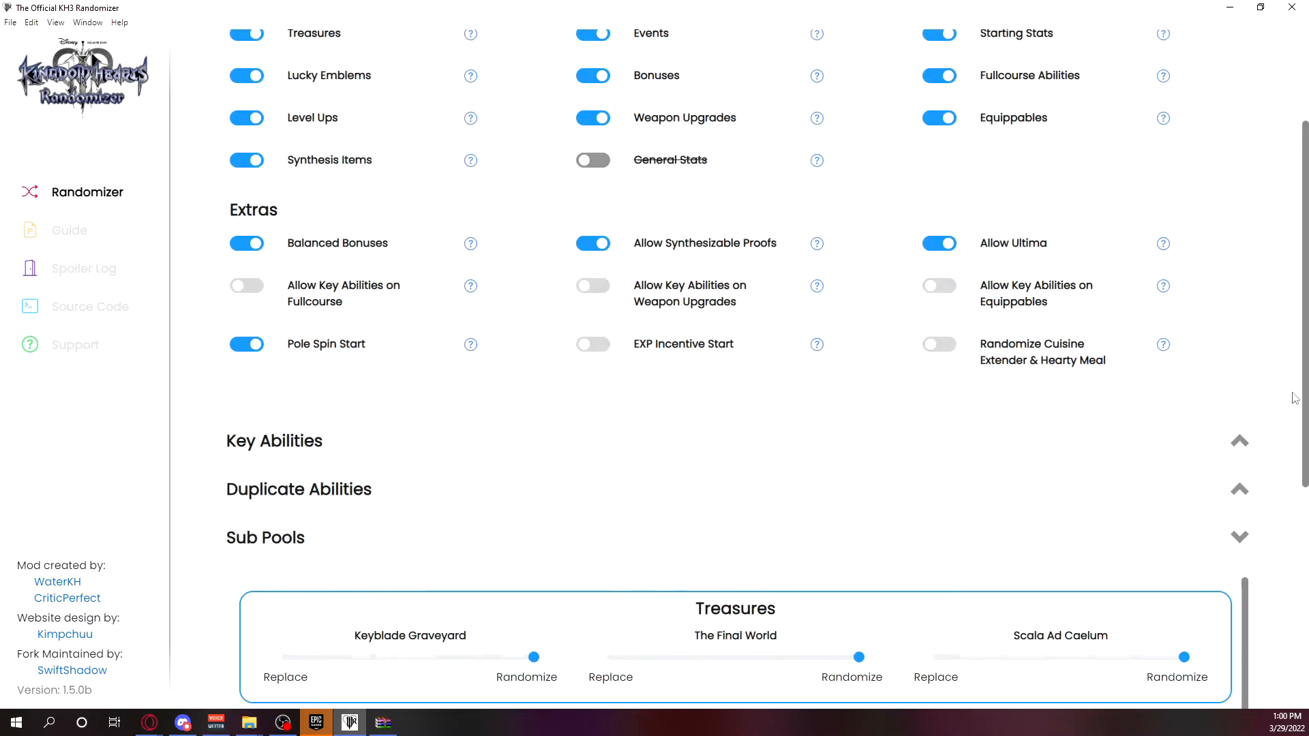
scroll(1289, 399, "down", 3)
scroll(696, 423, "down", 5)
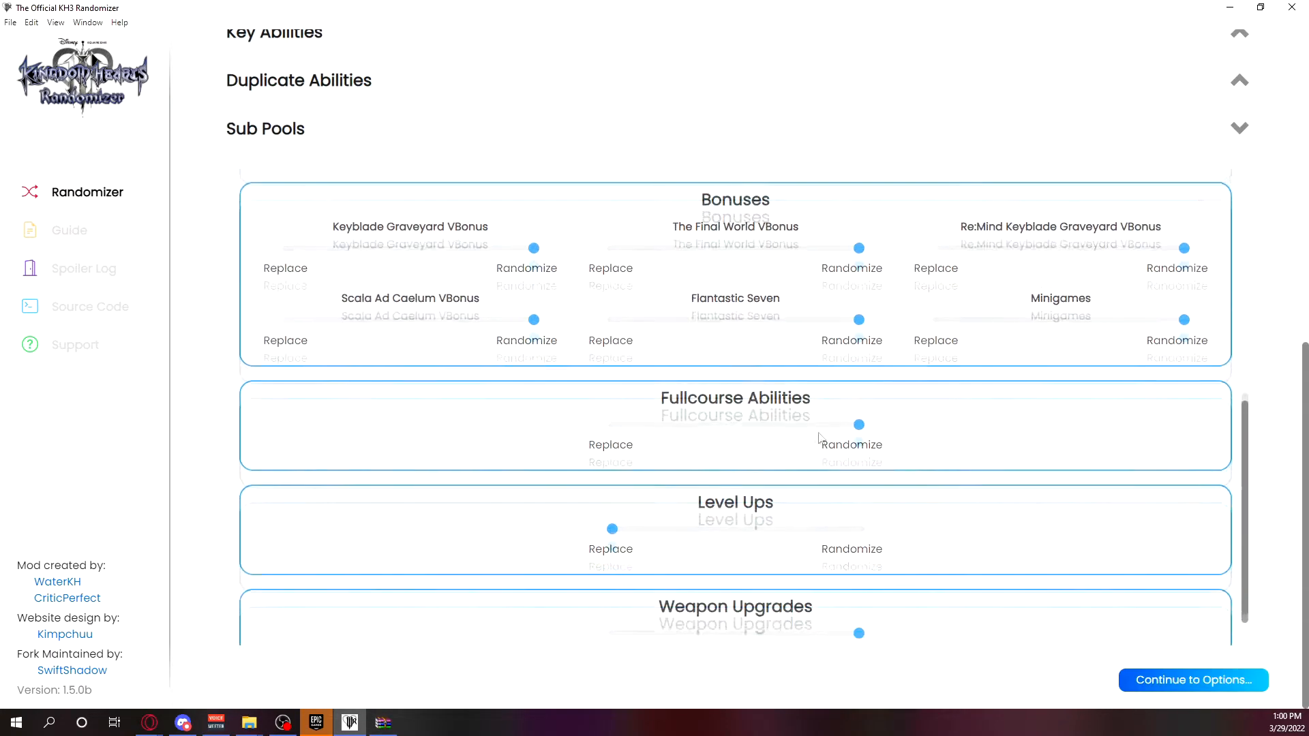
Turn the Level Ups pool off and on again, checking the Sub Pools list after each change.
scroll(1272, 518, "up", 8)
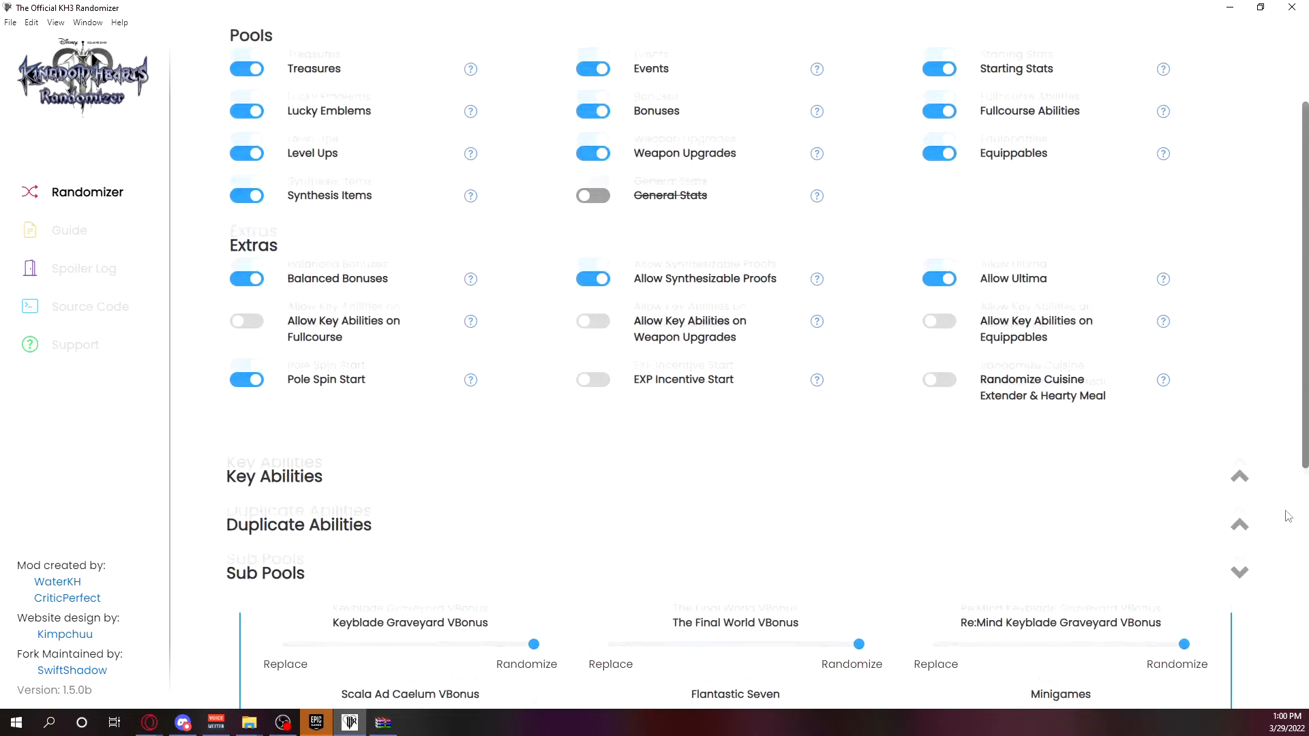
left_click(257, 287)
scroll(1128, 497, "down", 8)
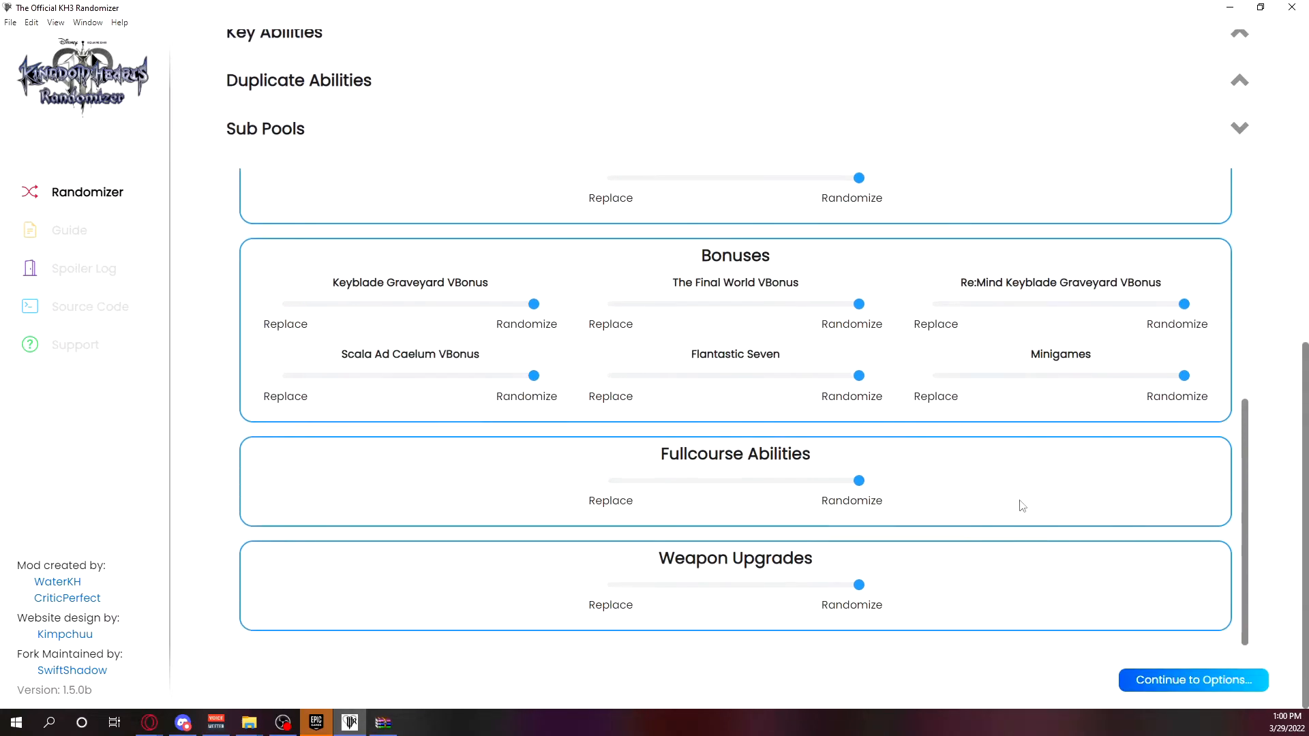
scroll(1250, 453, "up", 3)
scroll(1220, 443, "up", 8)
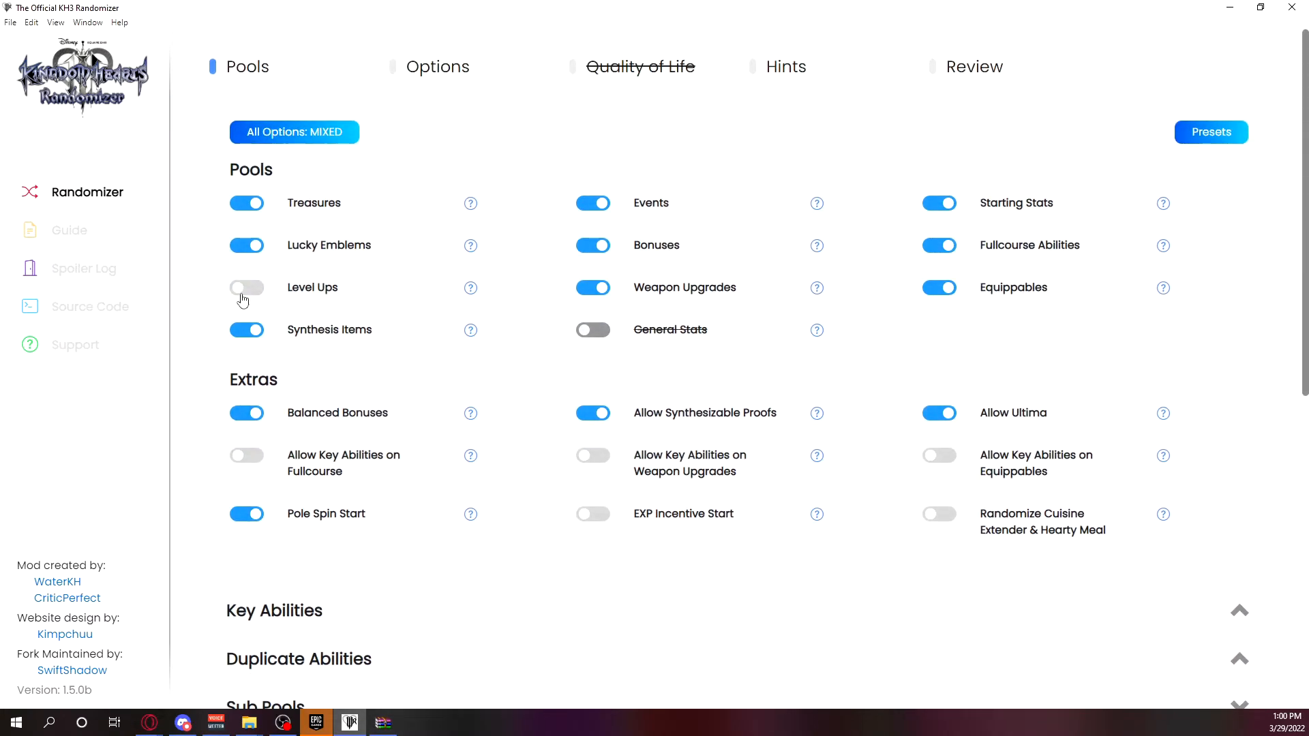
left_click(247, 289)
scroll(1270, 444, "down", 8)
scroll(941, 496, "down", 5)
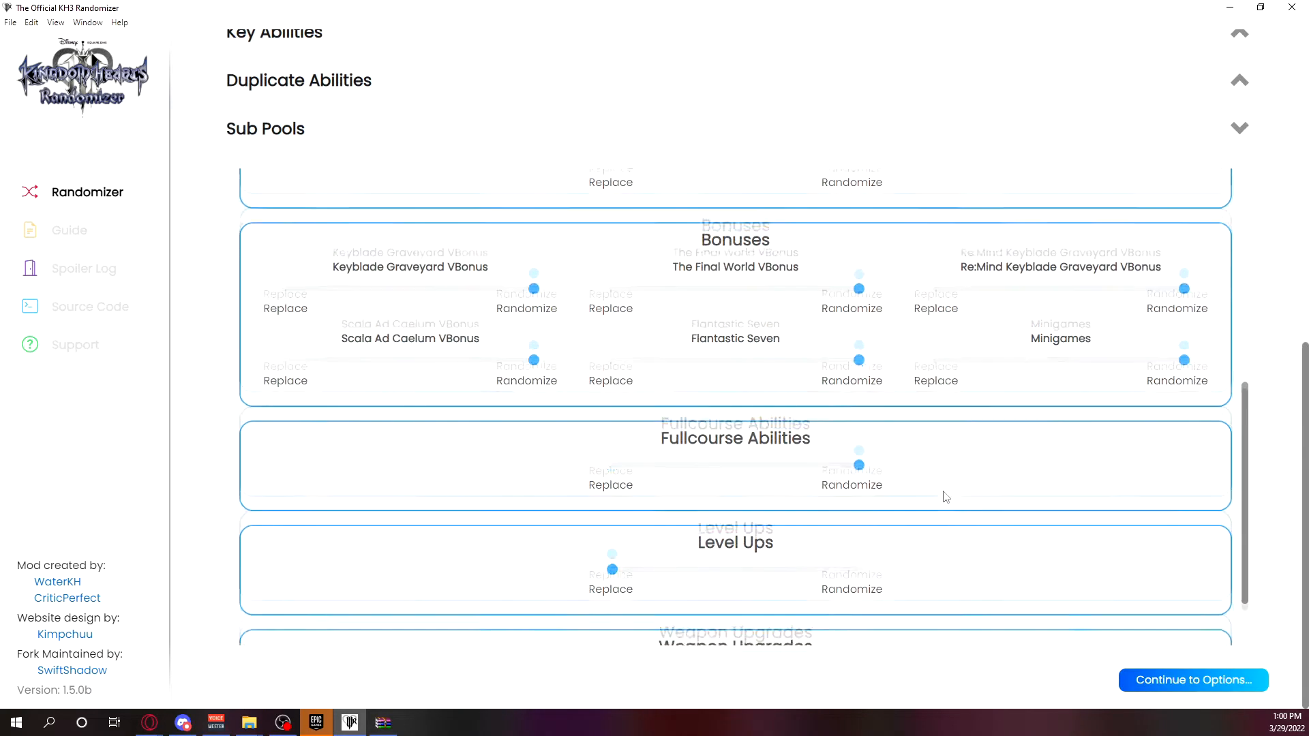
scroll(953, 486, "up", 6)
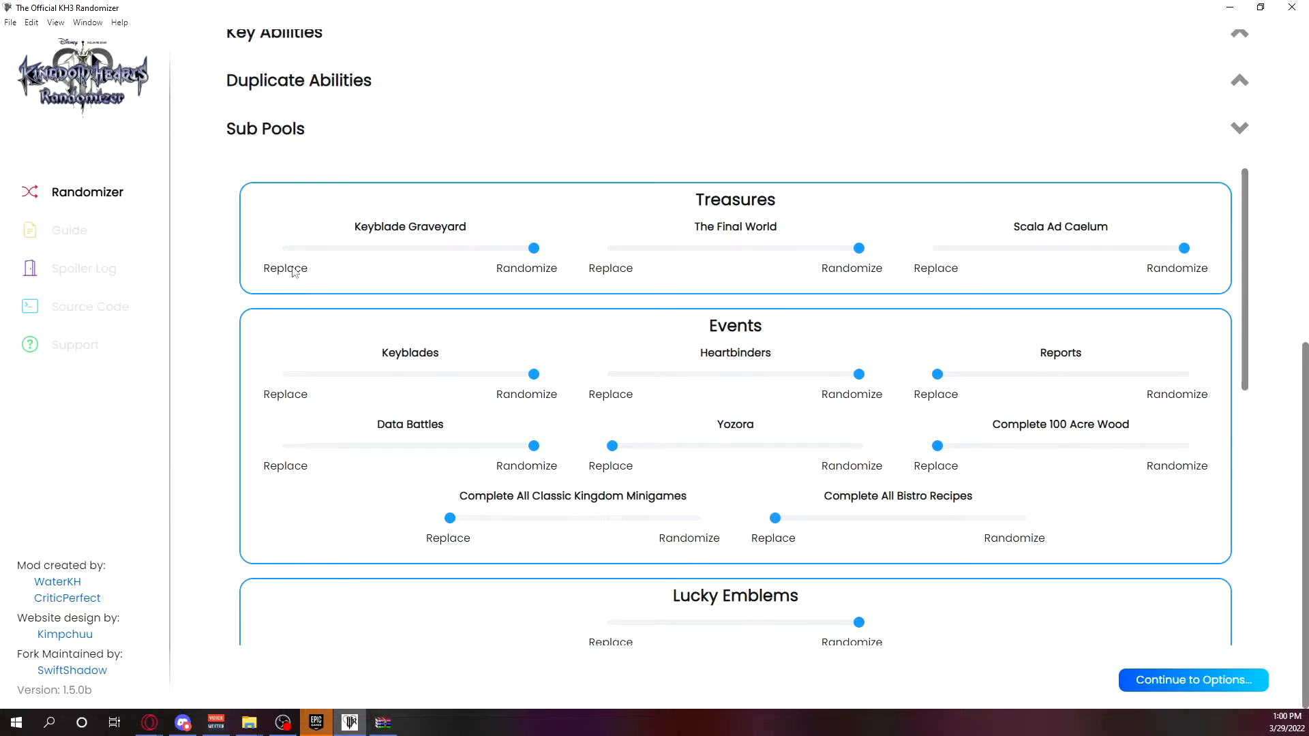
Turn off Pole Spin Start and turn on Allow Key Abilities on Fullcourse in the Extras.
scroll(886, 340, "up", 8)
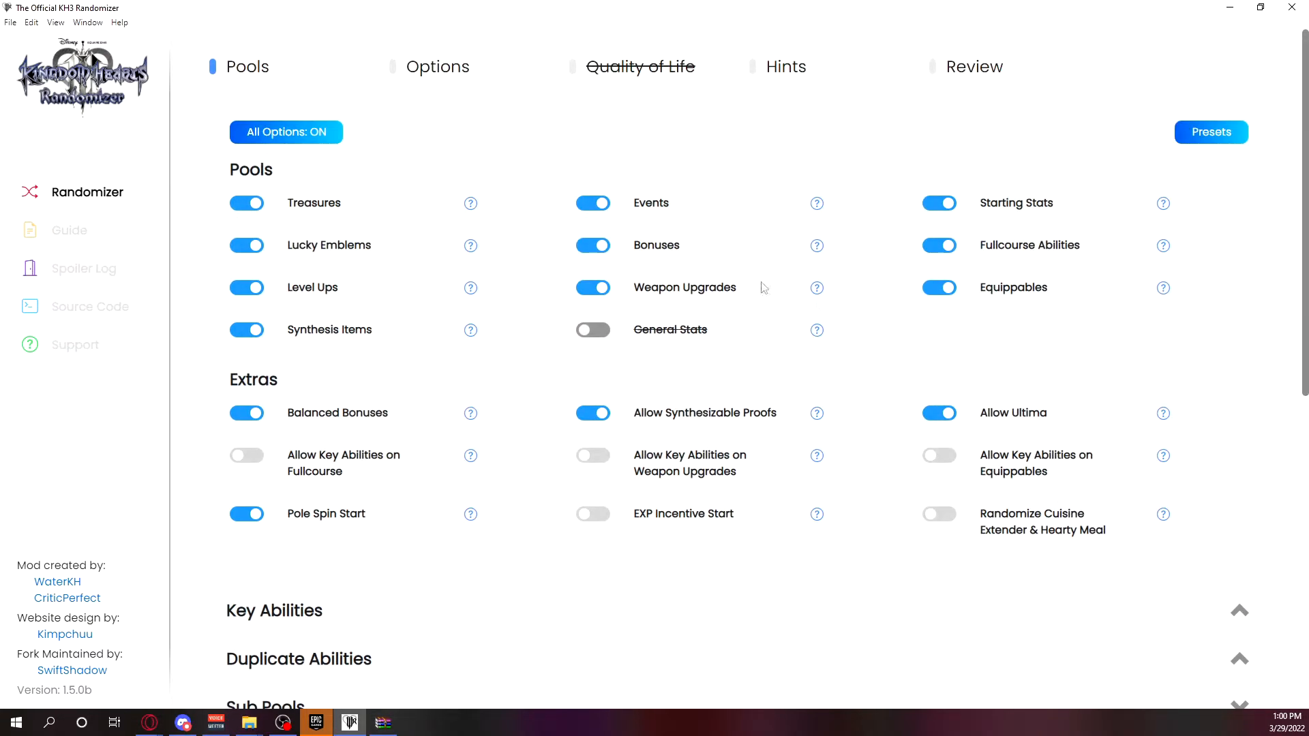
left_click(249, 514)
left_click(249, 456)
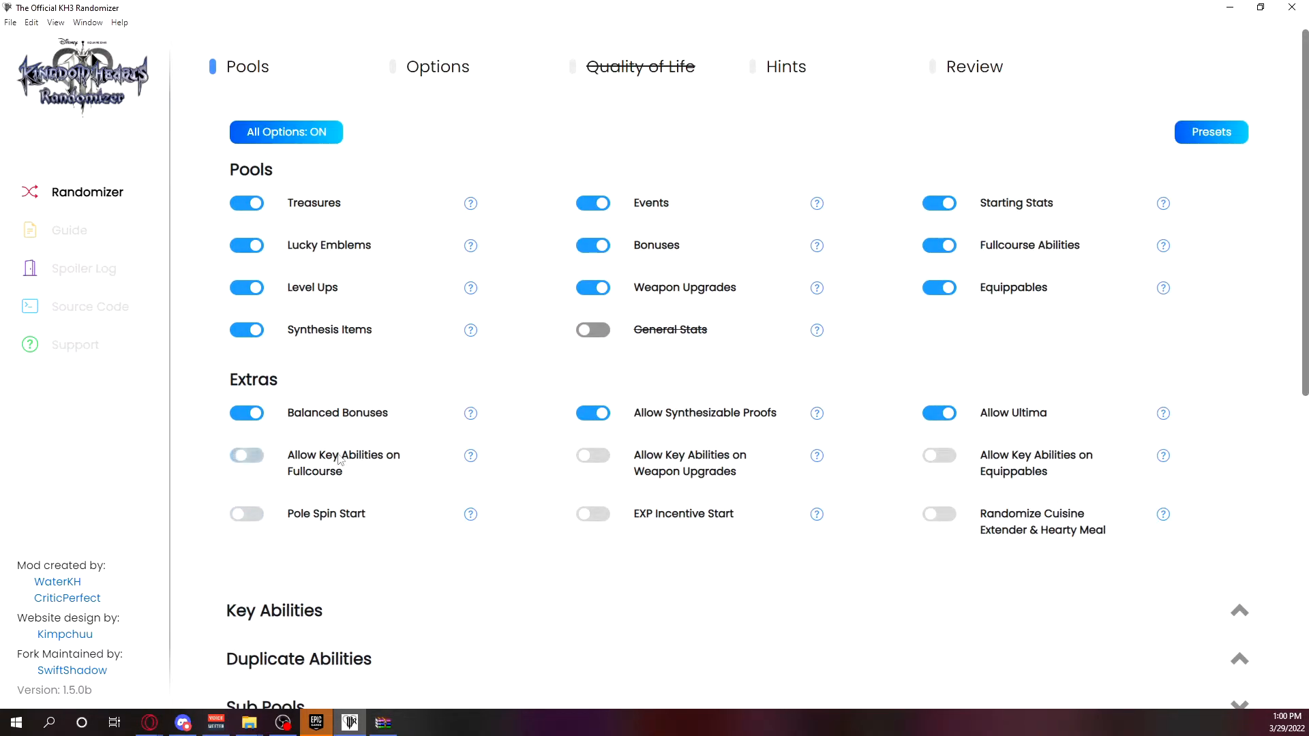
Turn on Allow Key Abilities on Weapon Upgrades and Allow Key Abilities on Equippables in the Extras.
left_click(595, 456)
left_click(936, 456)
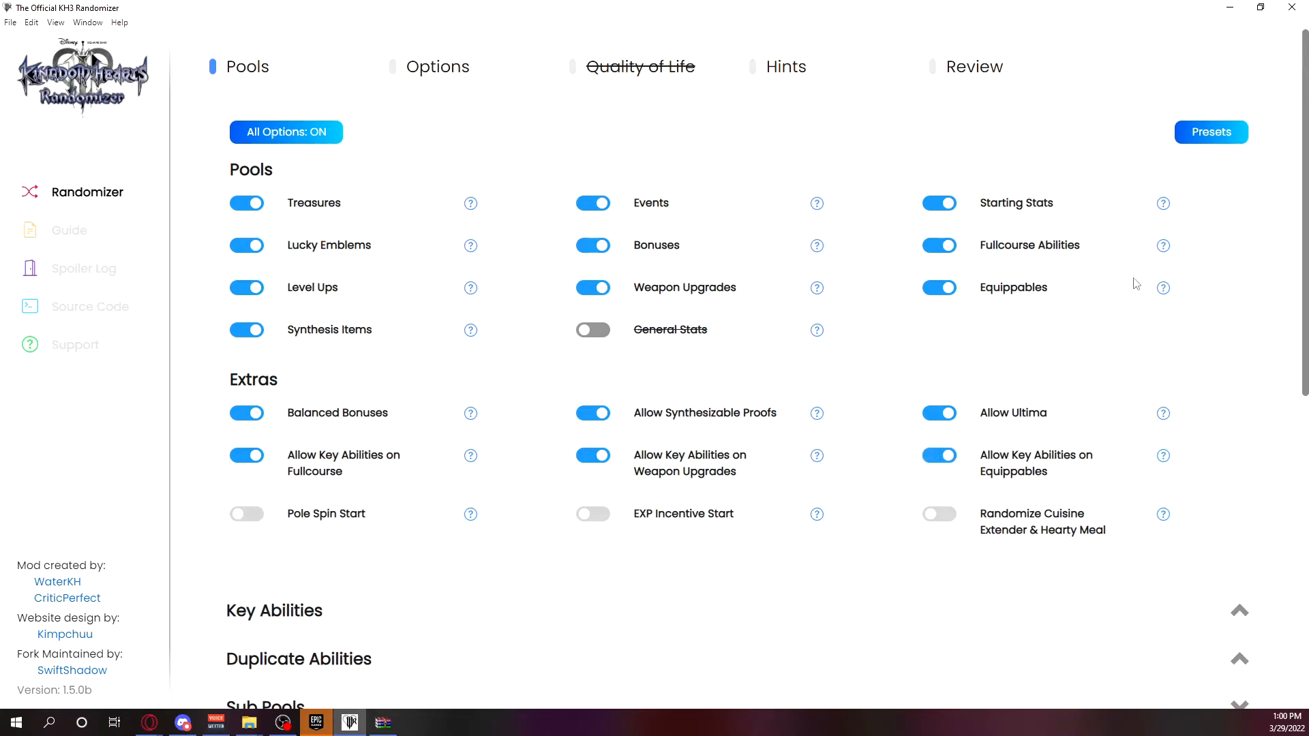
scroll(1152, 341, "down", 10)
scroll(1139, 555, "up", 5)
scroll(1132, 547, "up", 1)
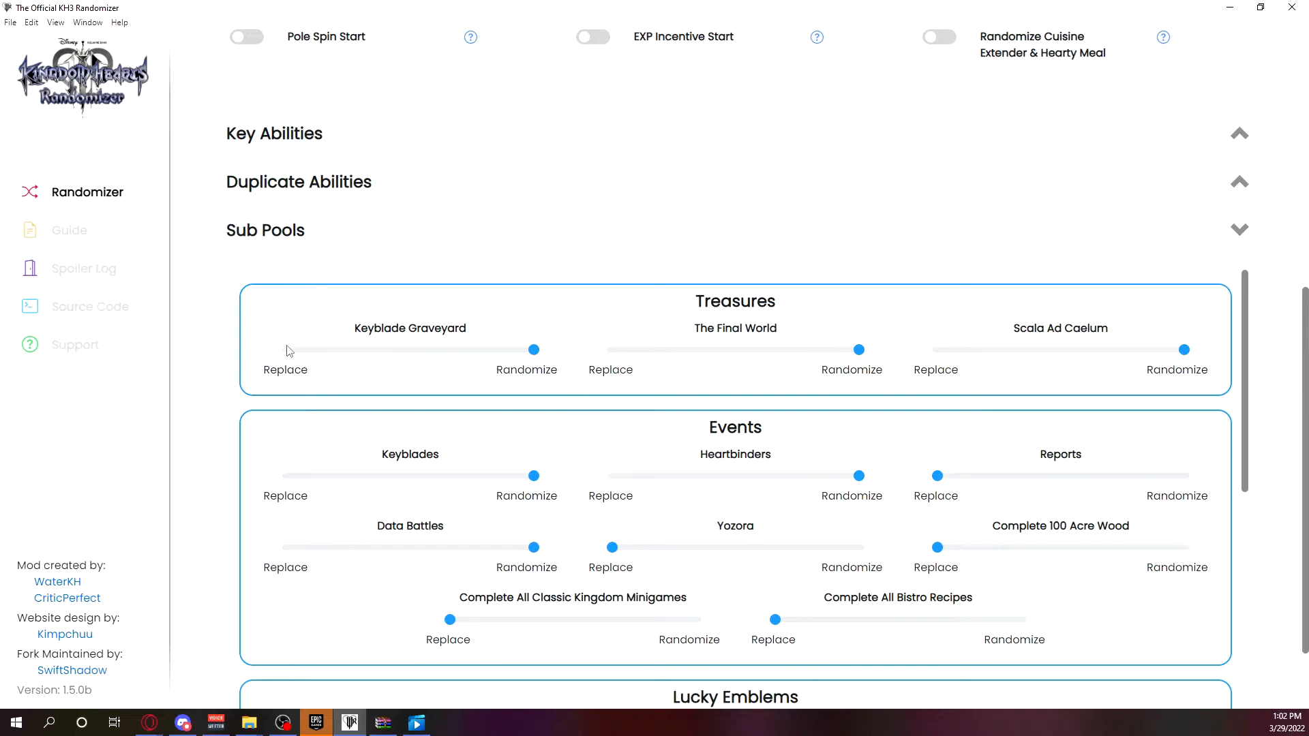
Set the Data Battles slider in the Events sub pool to Replace and back to Randomize.
scroll(646, 529, "down", 2)
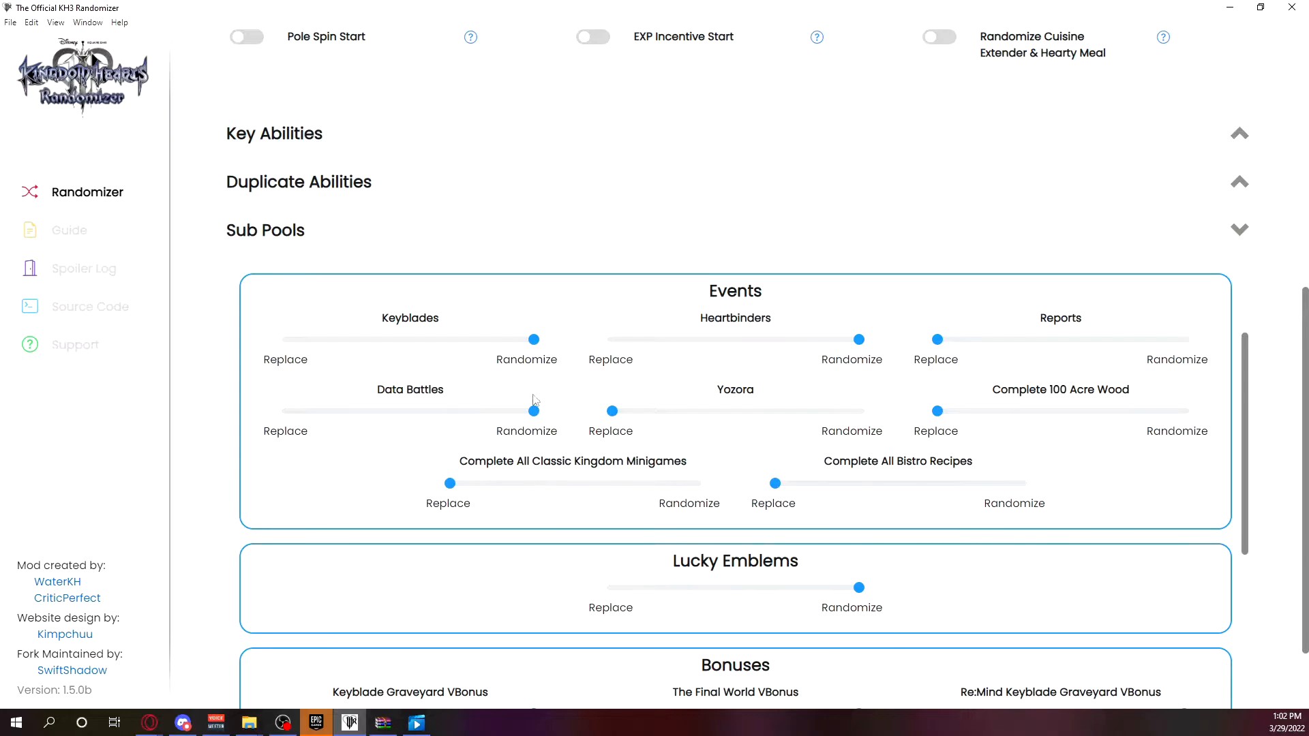
left_click(291, 412)
left_click(532, 412)
Examine the Bonuses, Fullcourse Abilities, Level Ups and Weapon Upgrades sub pool sliders, checking Level Ups against its Pools toggle.
scroll(1098, 374, "down", 2)
scroll(1056, 375, "up", 2)
scroll(913, 470, "down", 4)
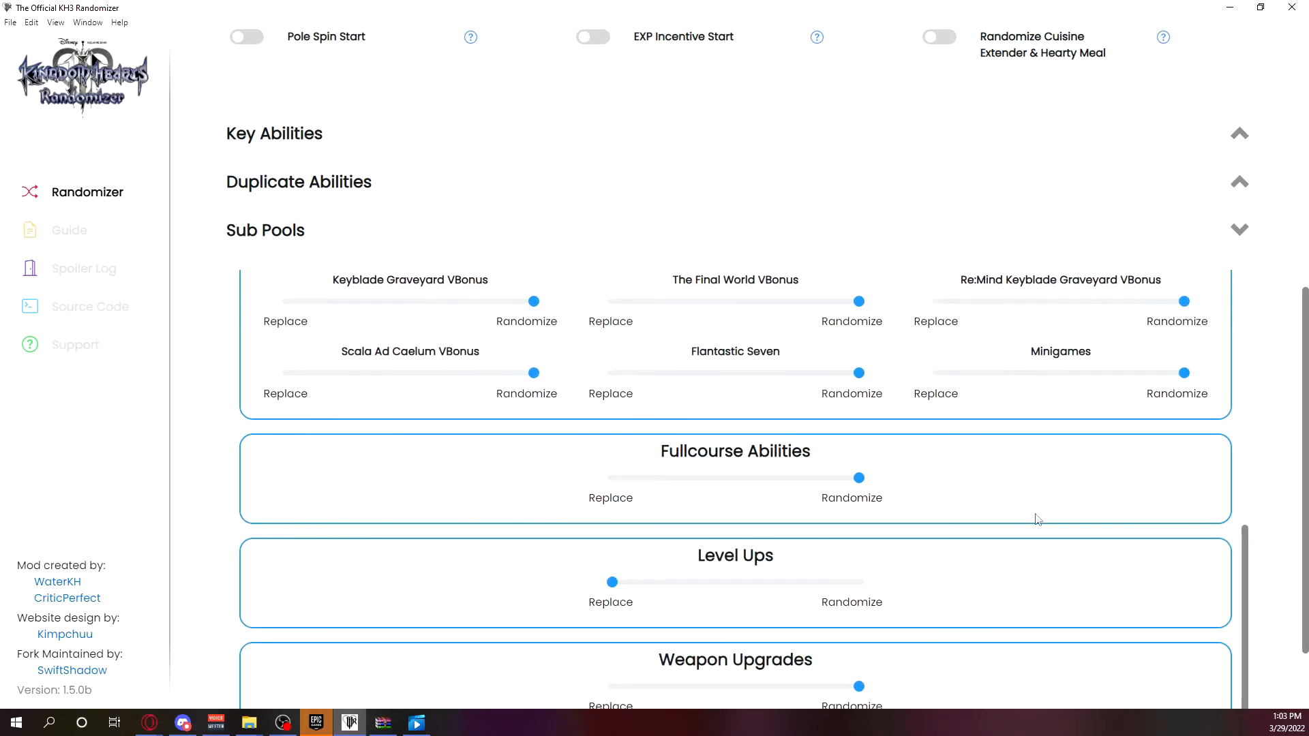
scroll(1037, 518, "down", 2)
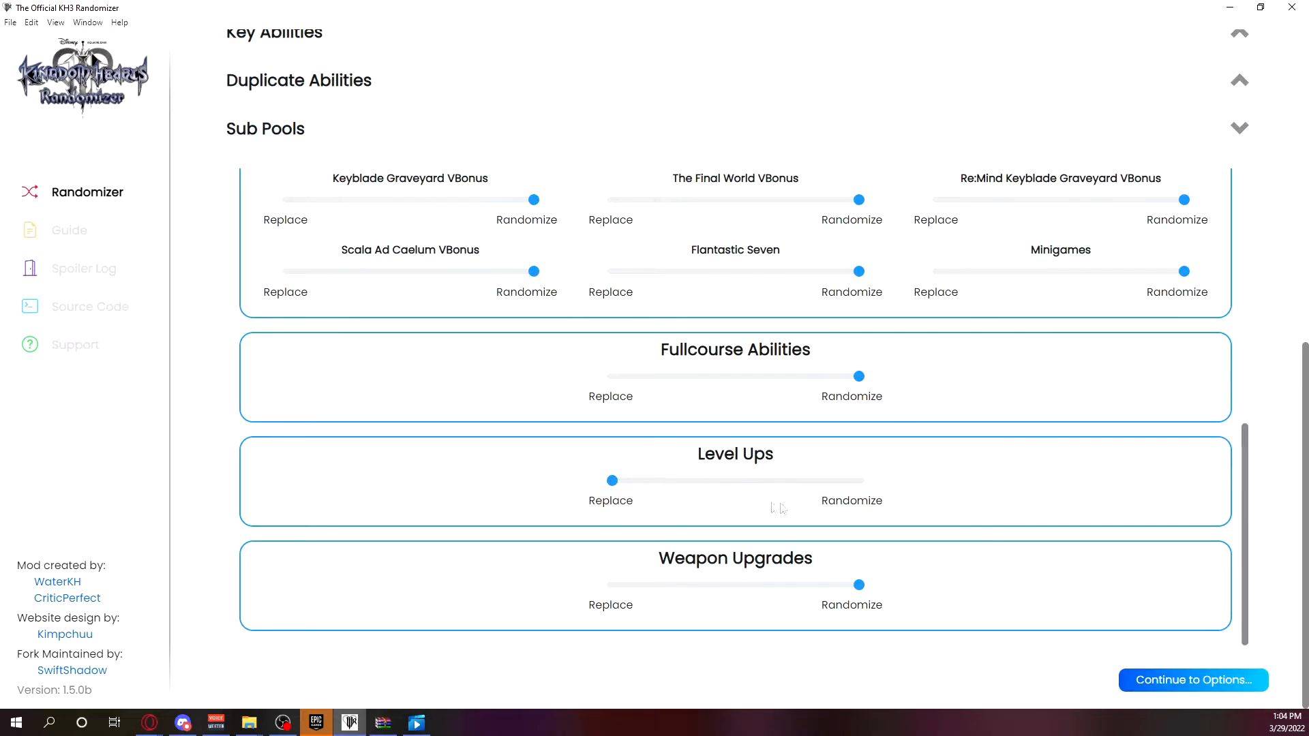
scroll(1031, 542, "up", 10)
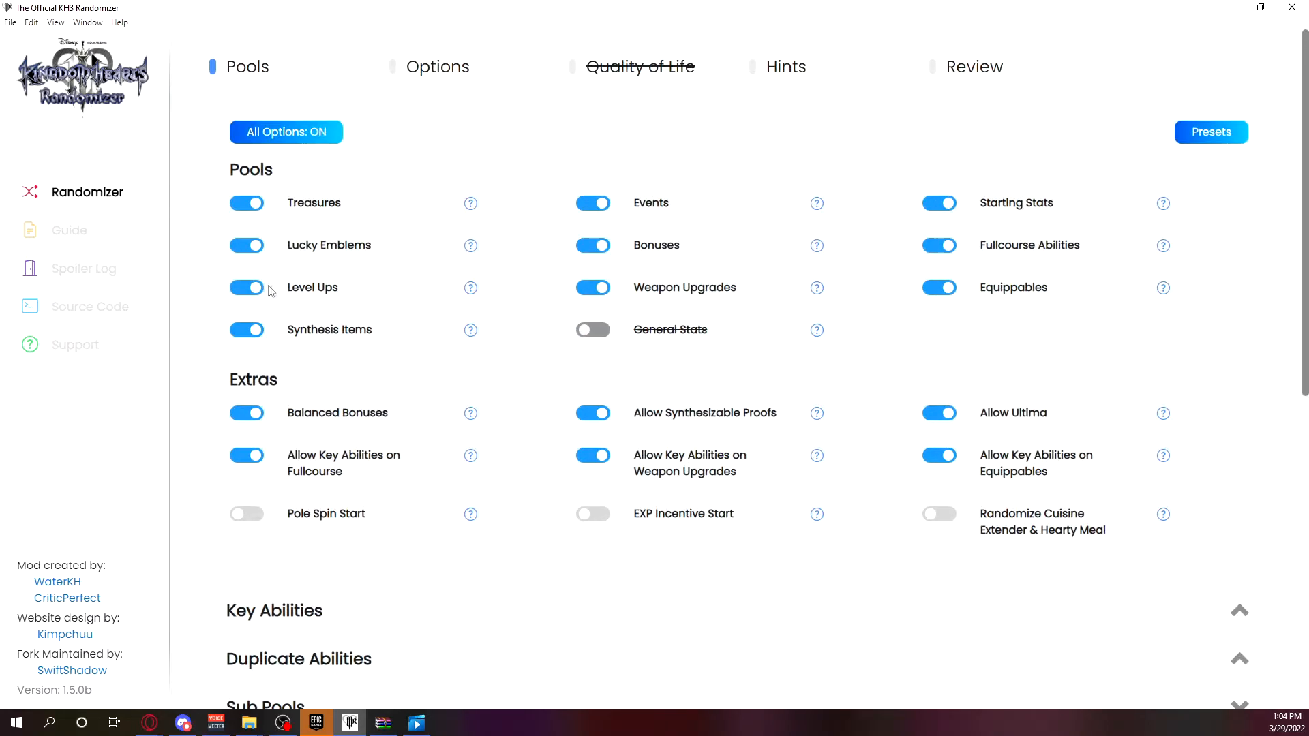
left_click(244, 290)
scroll(844, 492, "down", 10)
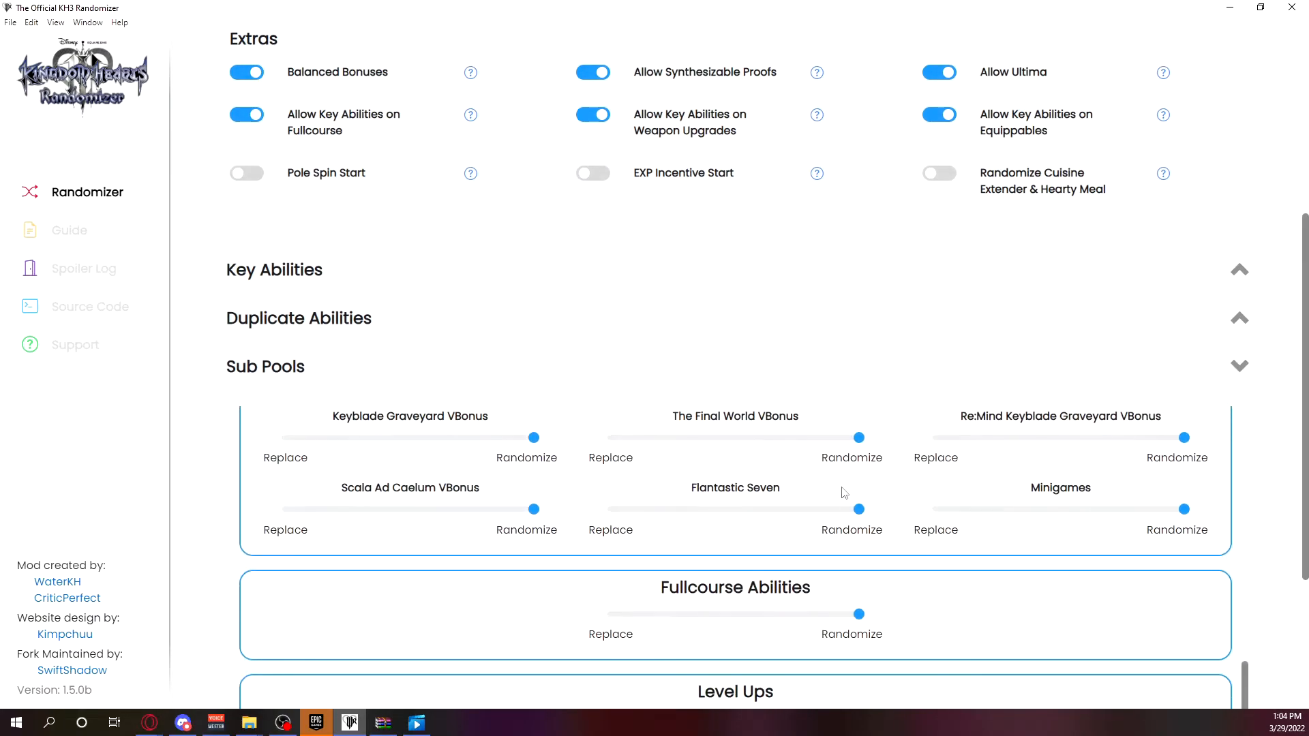
scroll(844, 492, "down", 3)
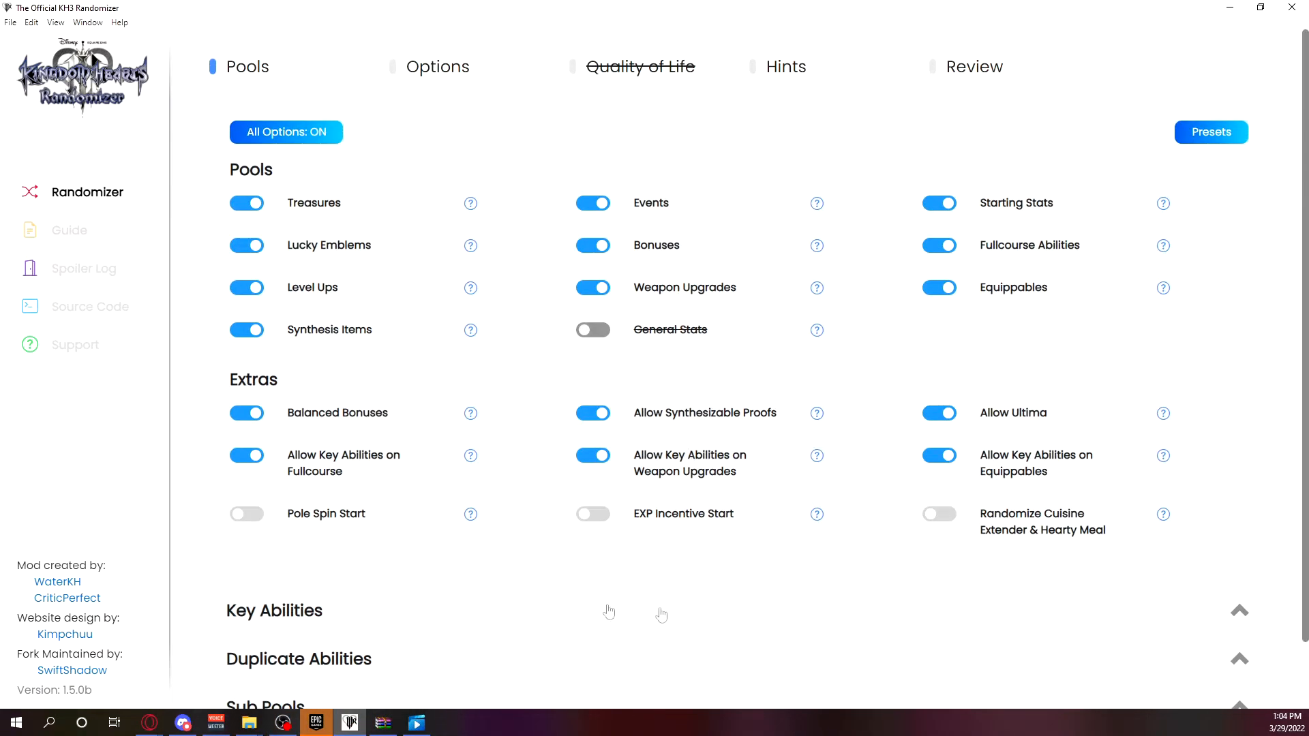
Continue from the Pools page through Options to the Hints page.
scroll(661, 614, "down", 2)
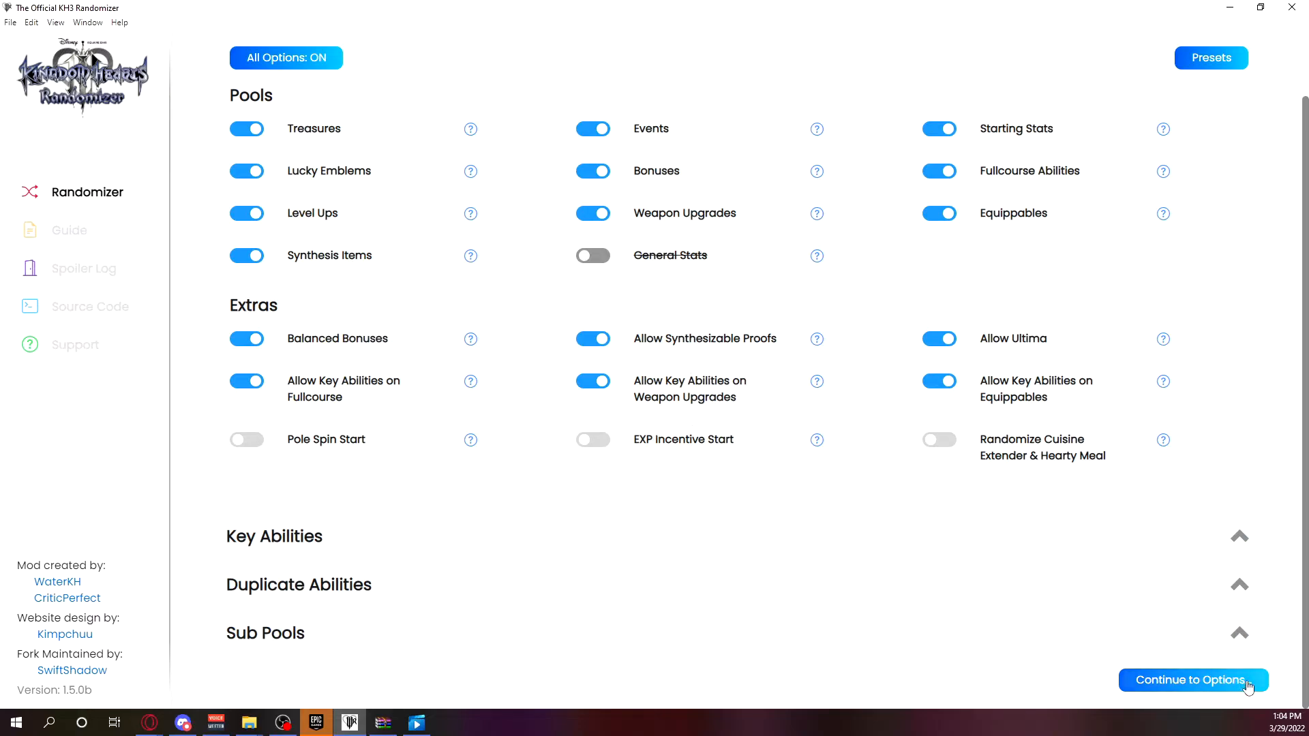
scroll(659, 394, "up", 2)
scroll(973, 550, "down", 2)
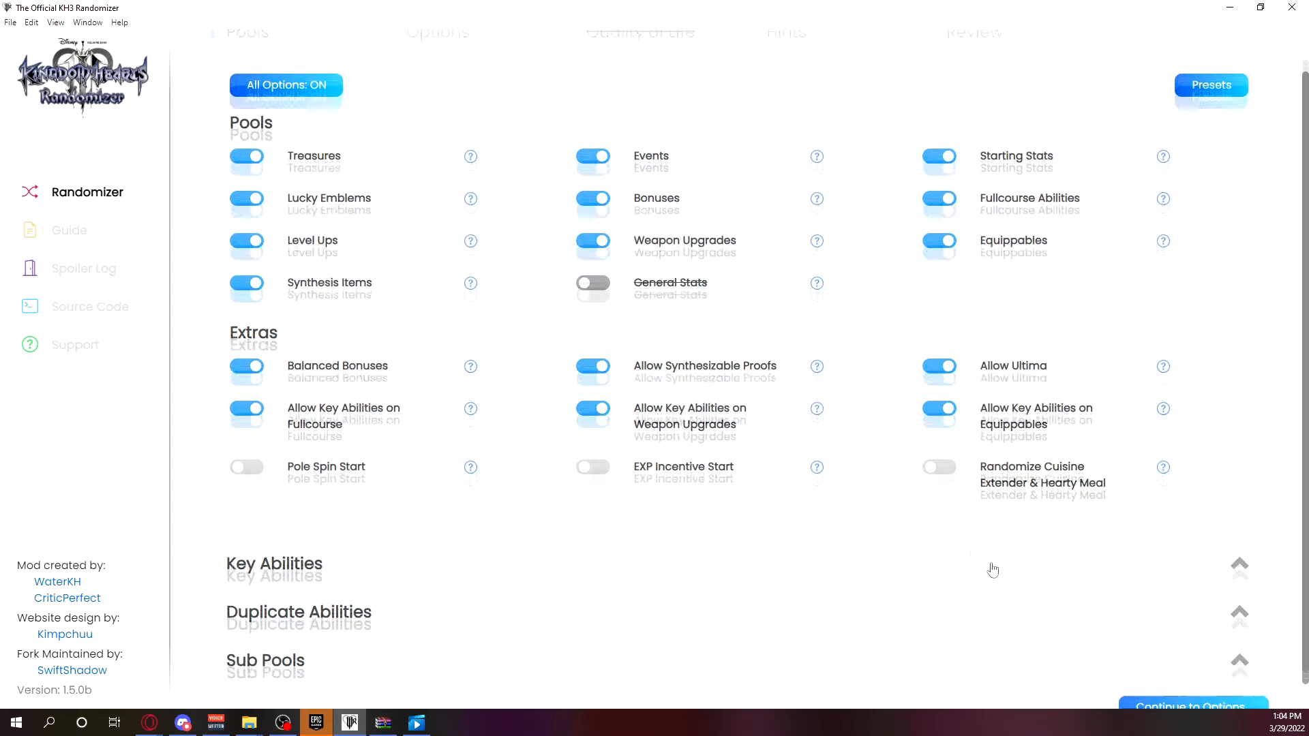
left_click(1212, 678)
left_click(337, 108)
left_click(1207, 687)
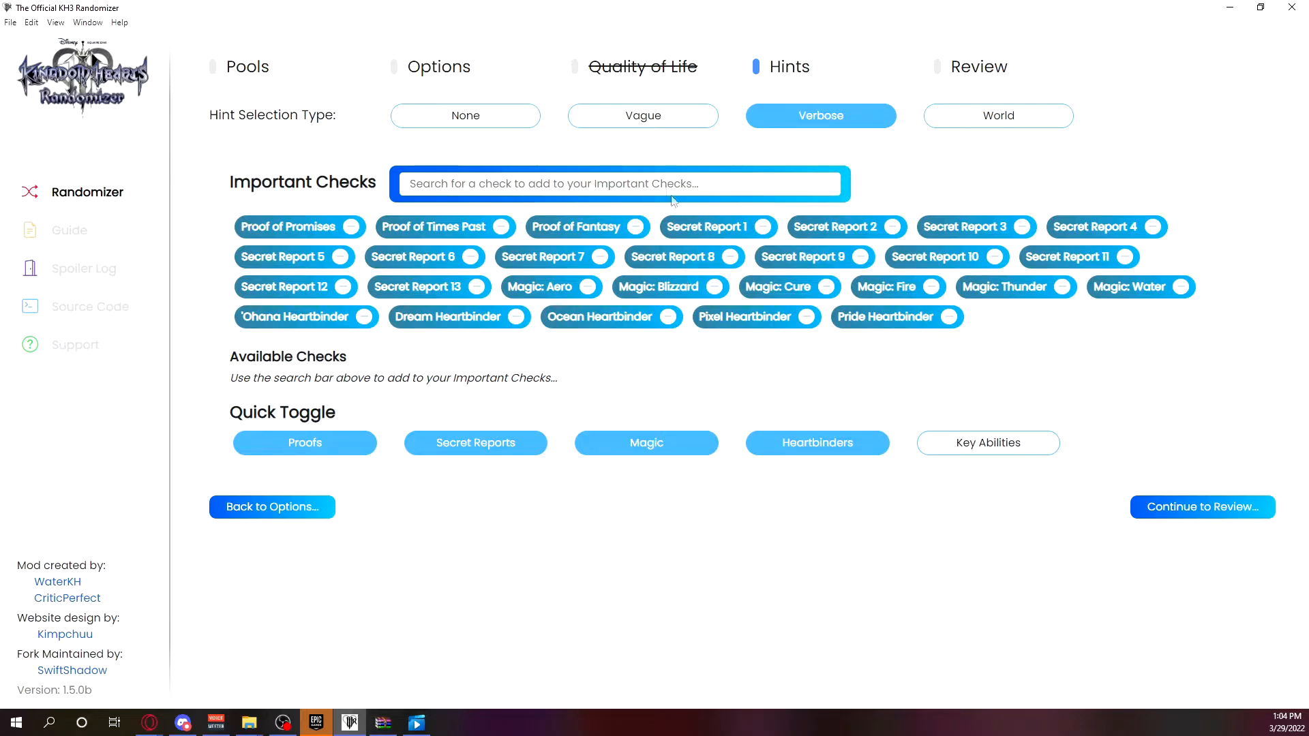
Search the checks for "pole", add Ability: Pole Spin to the Important Checks, and clear the search.
left_click(653, 184)
type("pole")
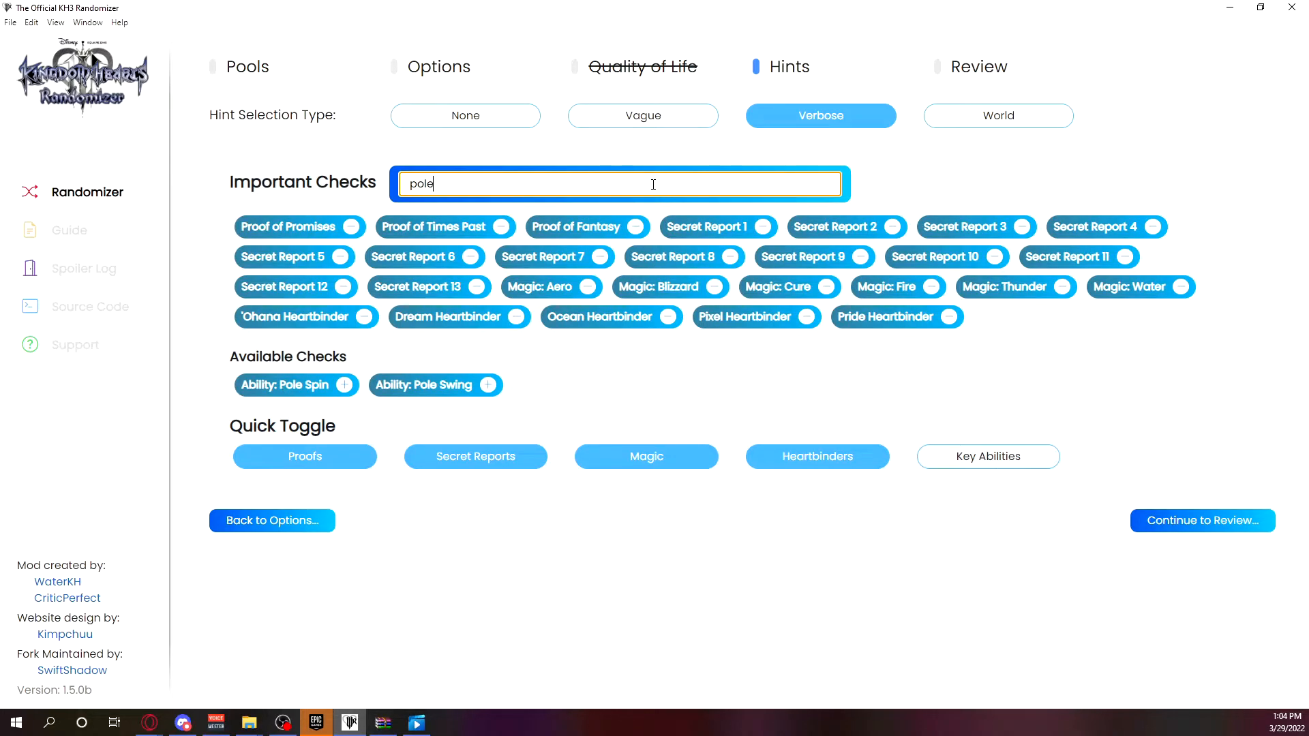
left_click(345, 386)
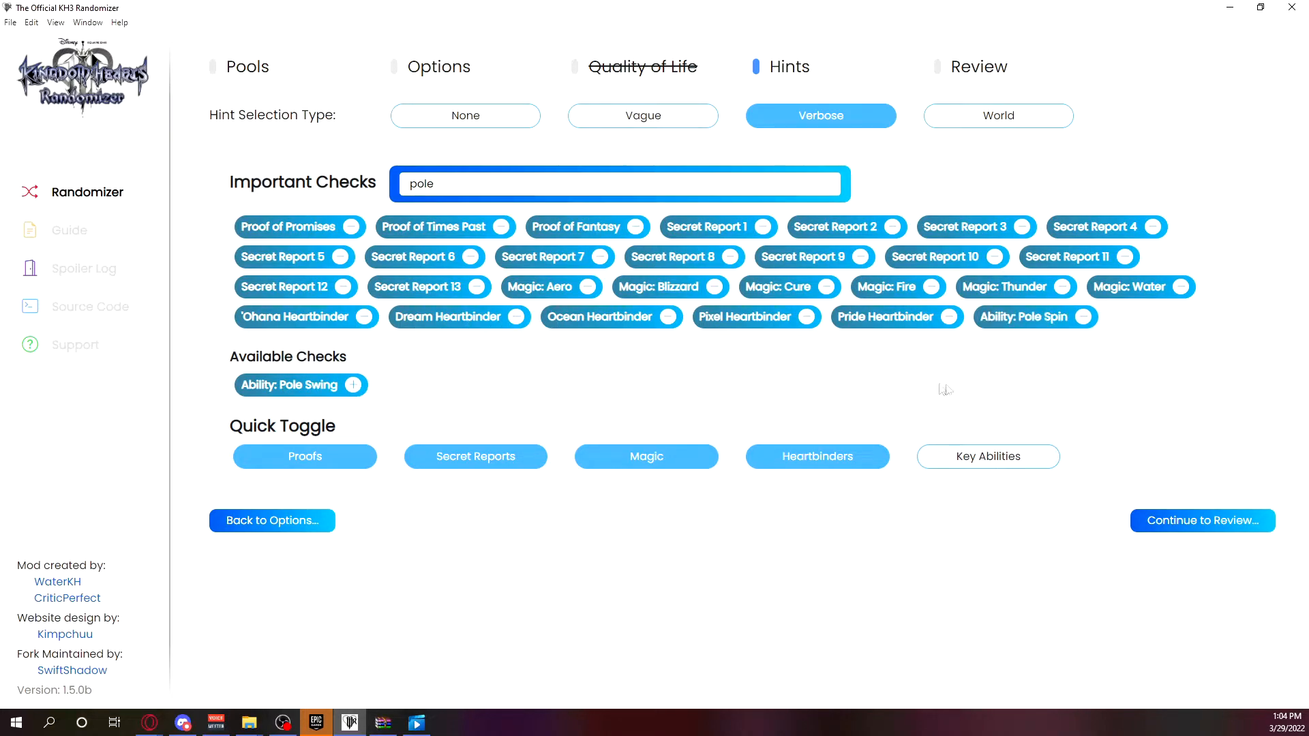
key("ctrl+a")
key("BackSpace")
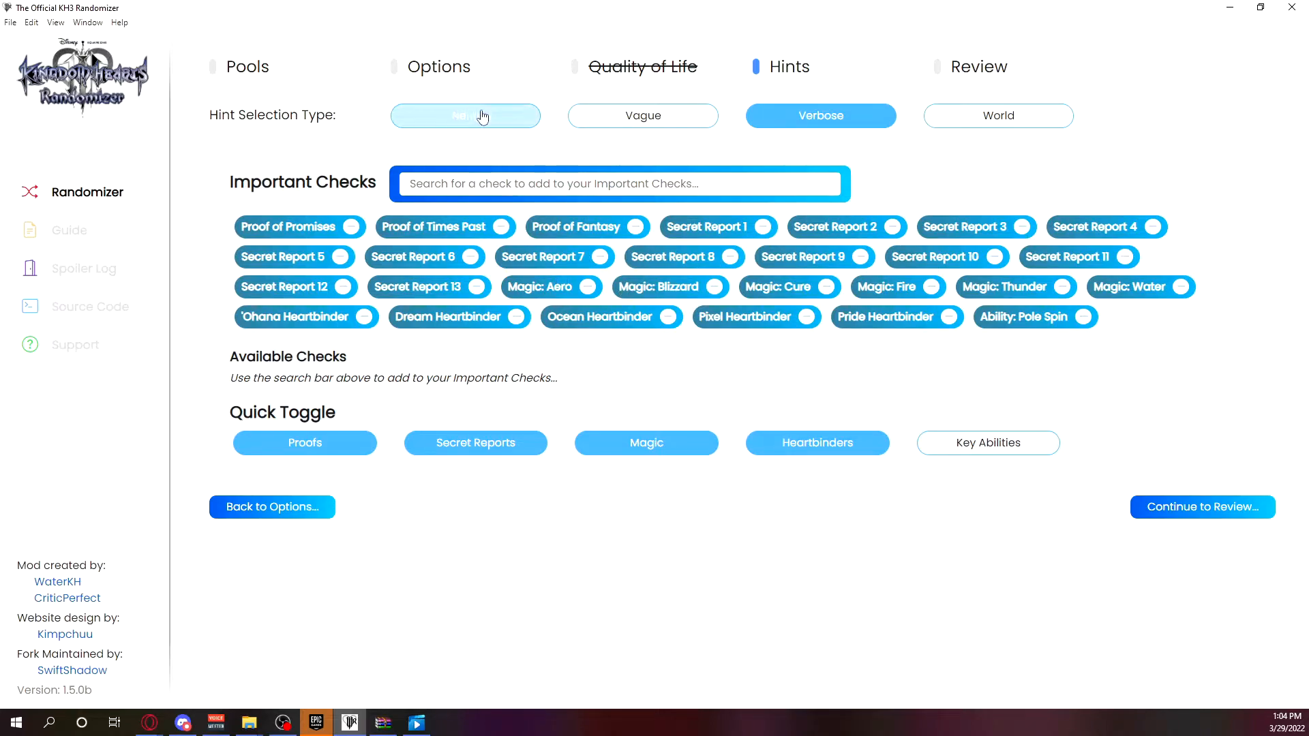
Try the None, Vague, Verbose and World hint selection types one after another.
left_click(497, 129)
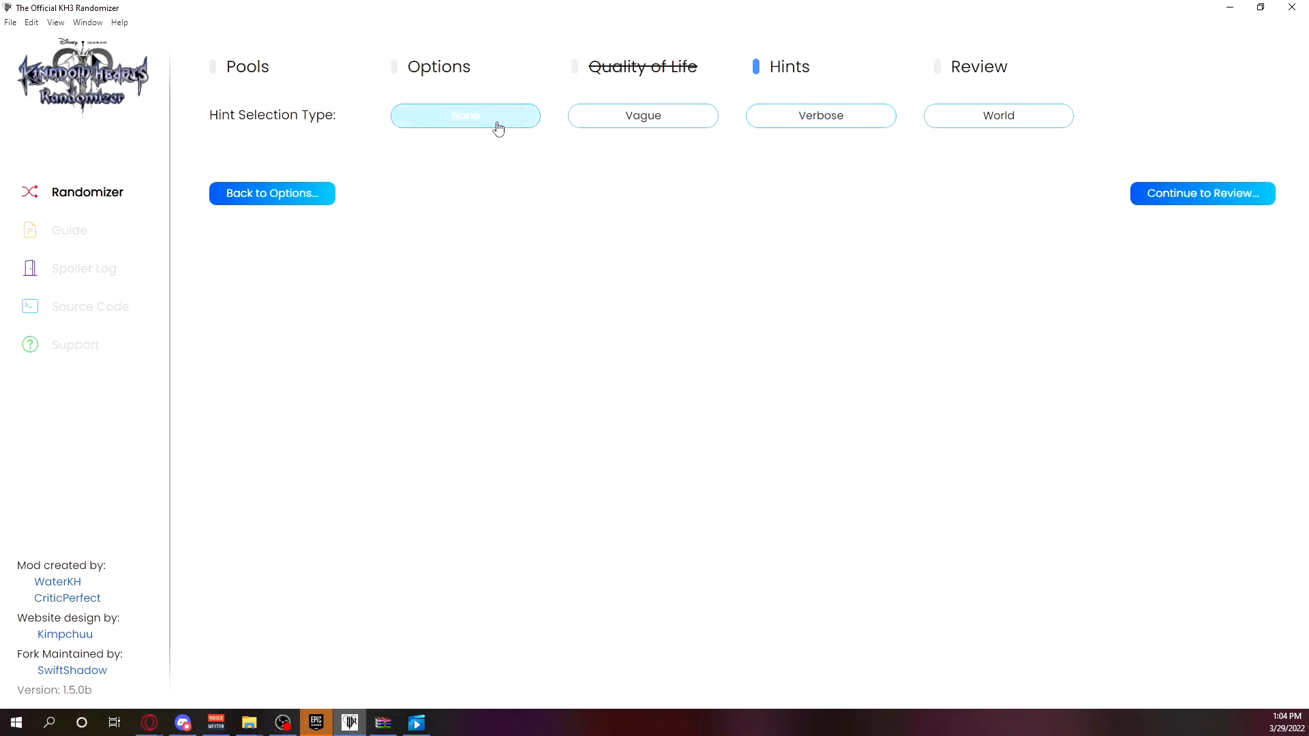
left_click(651, 119)
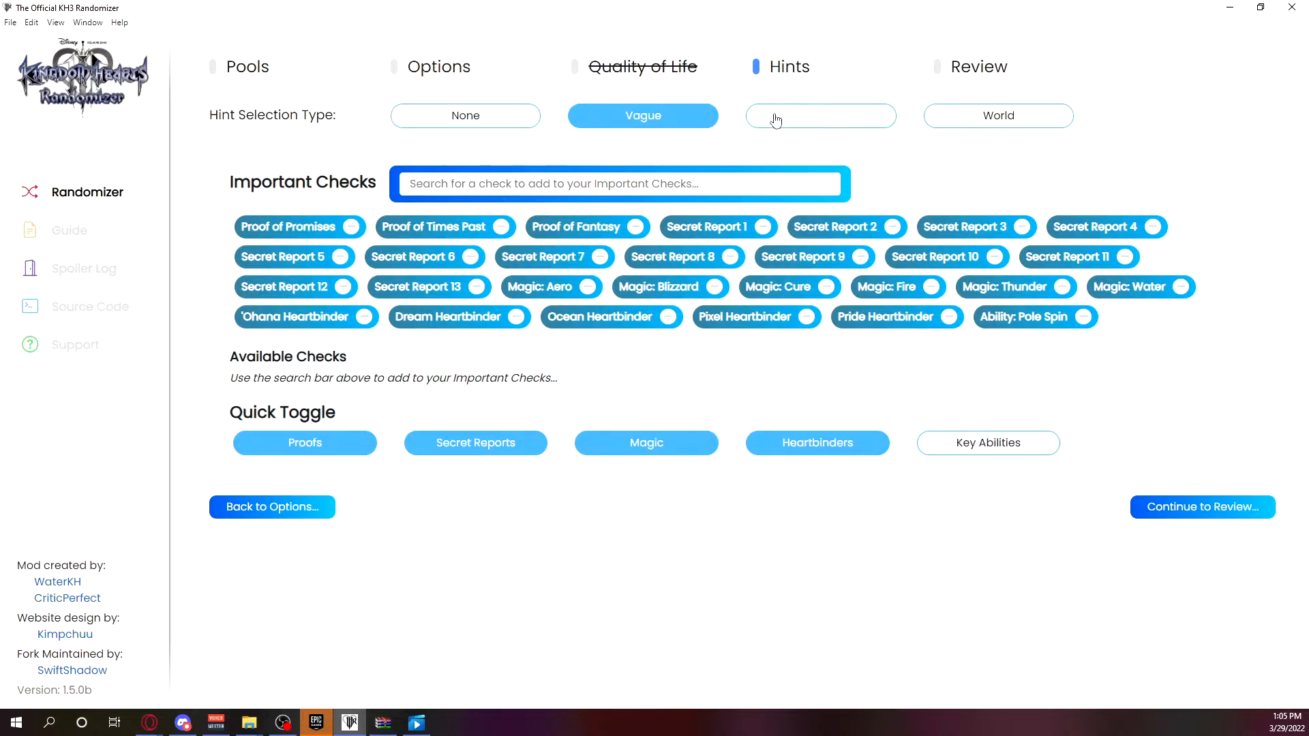
left_click(820, 117)
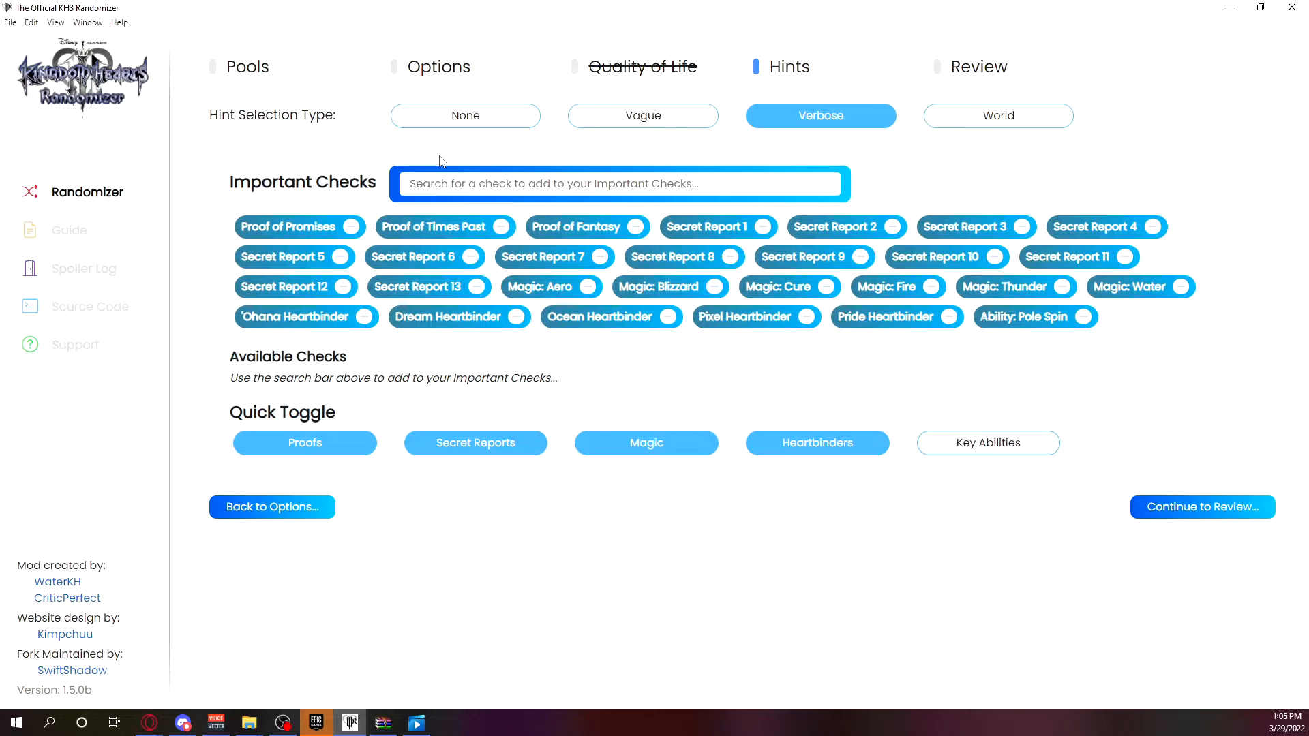
left_click(1000, 122)
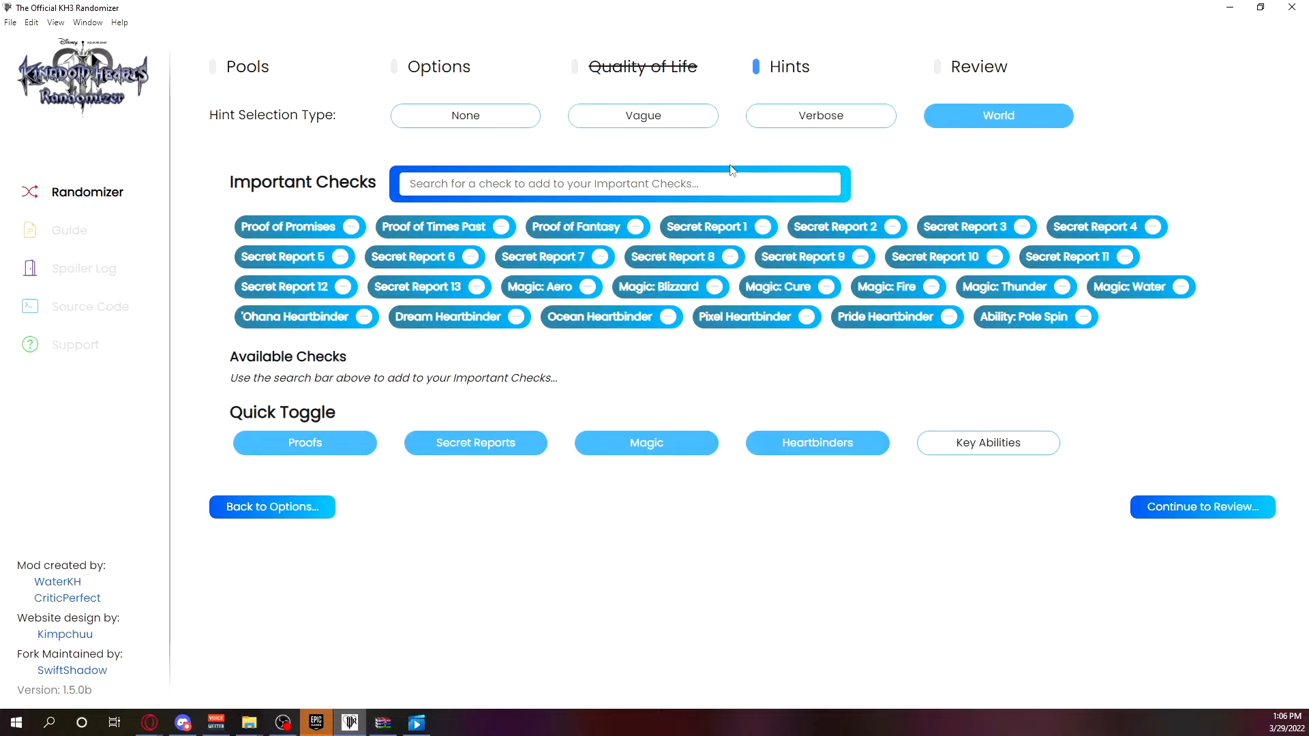
Alternate the hint selection type between Vague and Verbose to compare them, and select World.
left_click(690, 124)
left_click(788, 120)
left_click(676, 124)
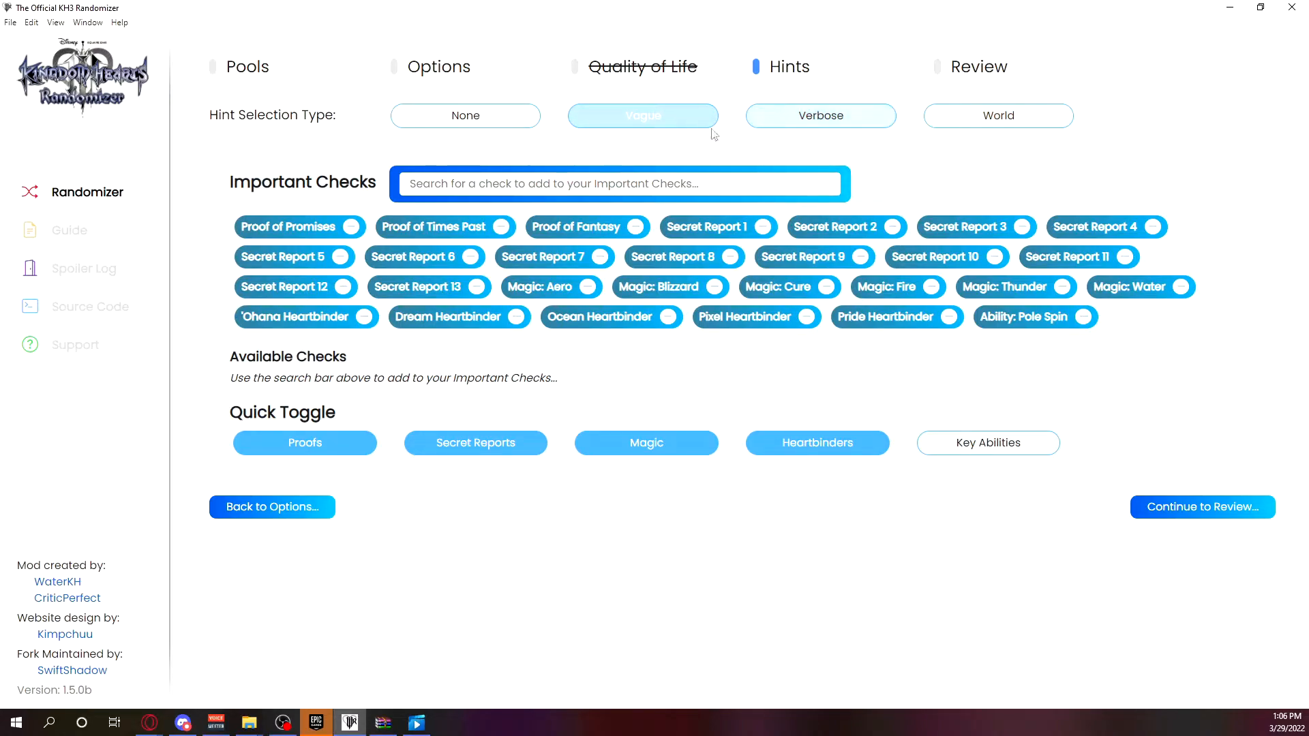
left_click(780, 129)
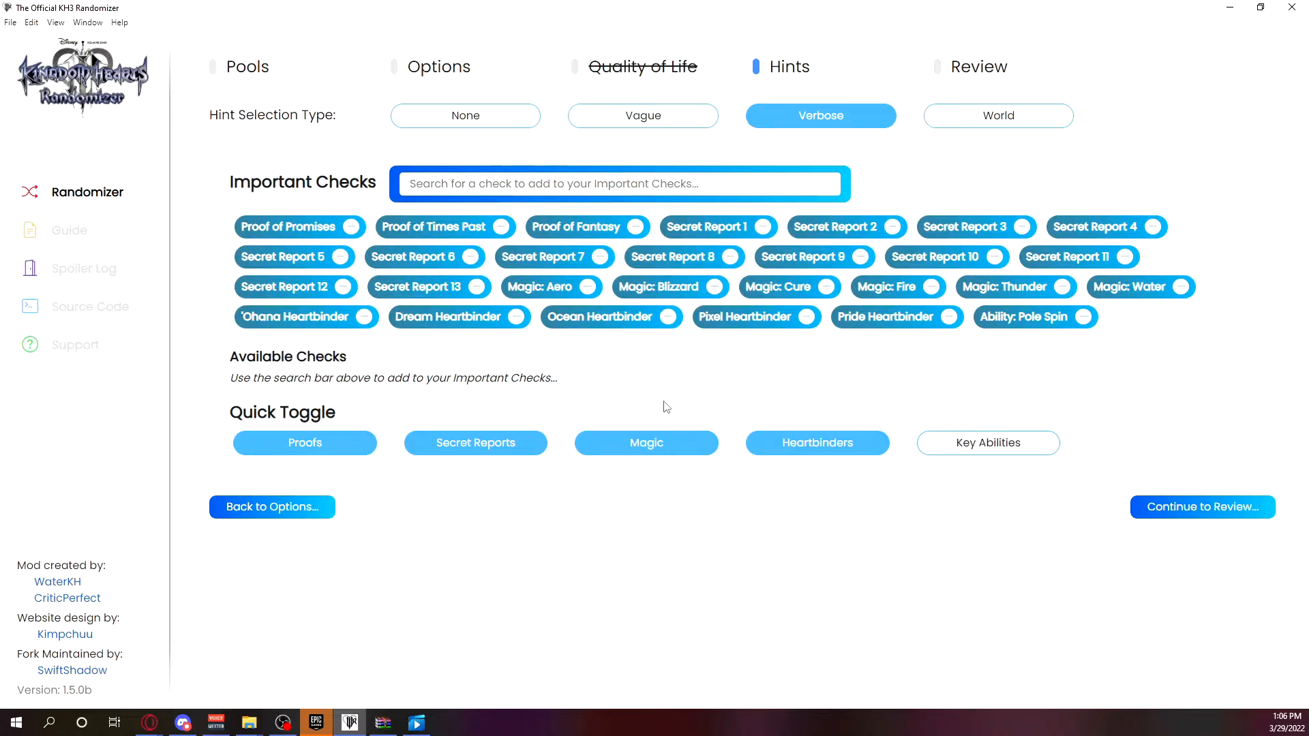
left_click(672, 116)
left_click(789, 122)
left_click(692, 117)
left_click(766, 116)
left_click(689, 117)
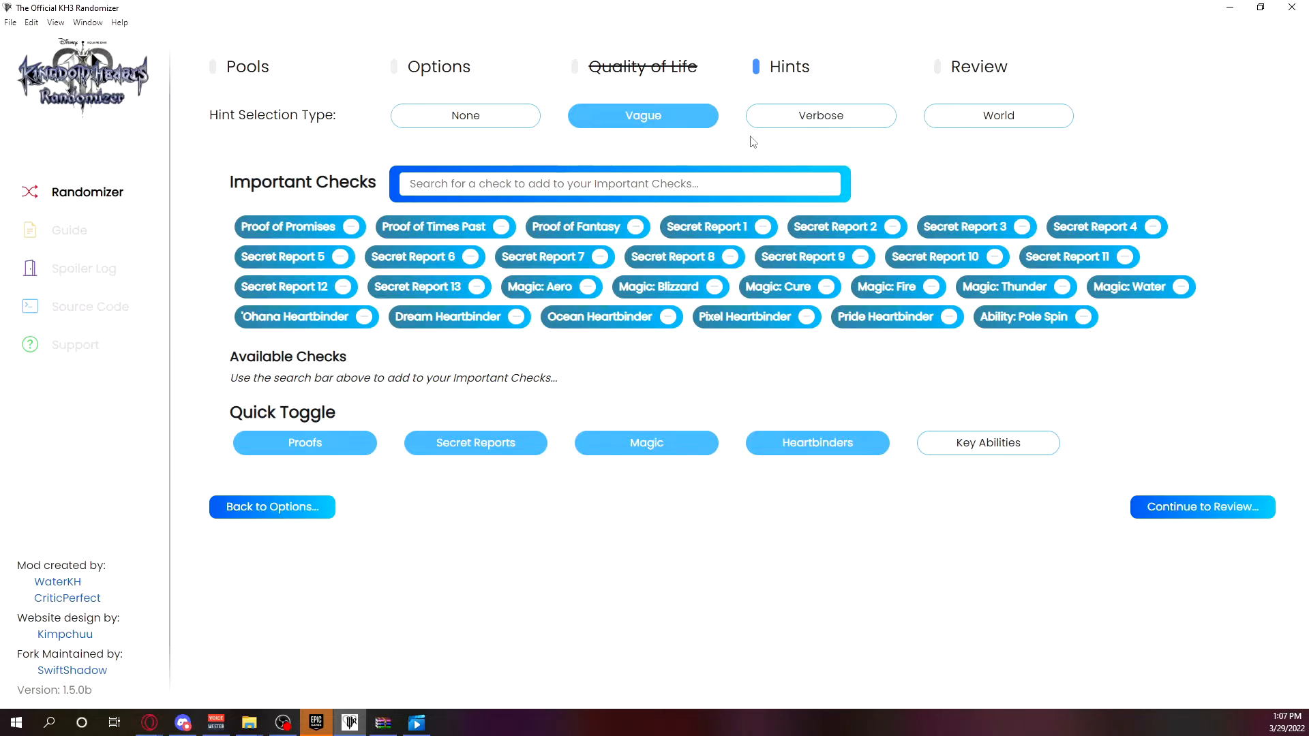
left_click(999, 115)
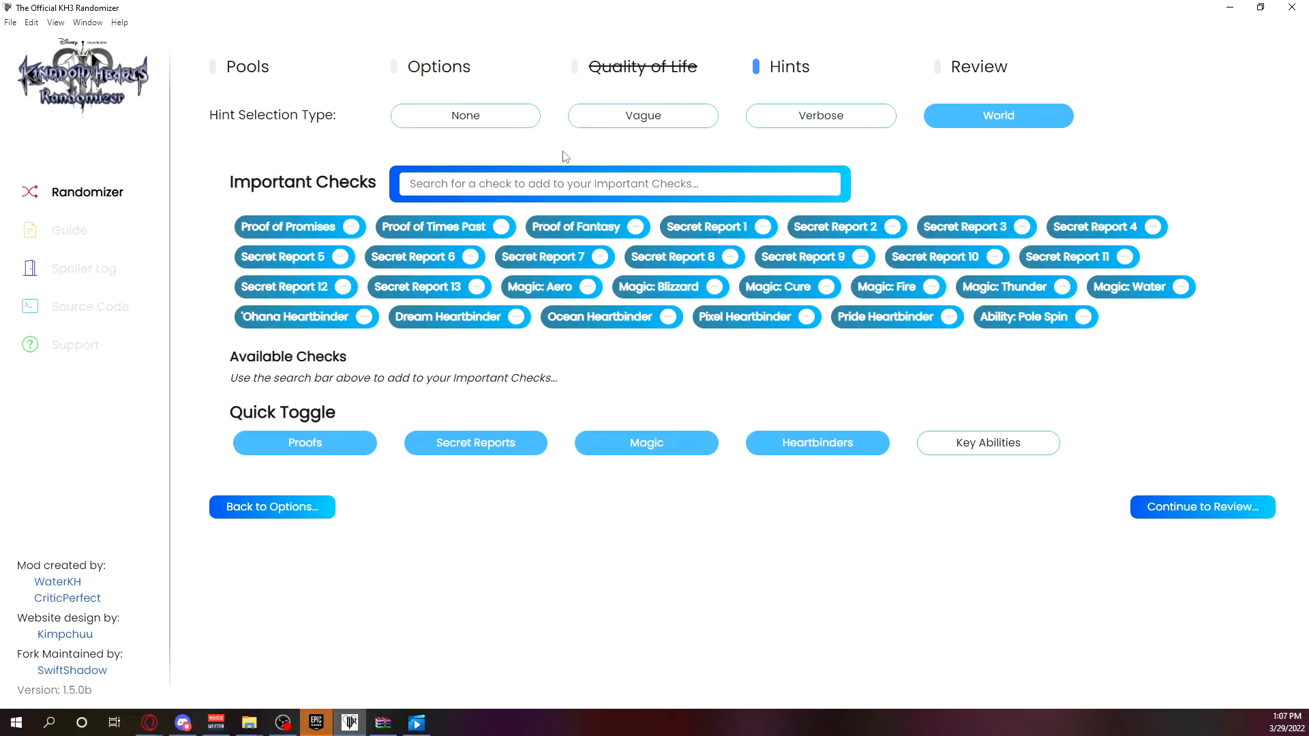
Search for "wit" and "secon" and add Ability: Withstand Combo and Ability: Second Chance to the Important Checks.
left_click(509, 179)
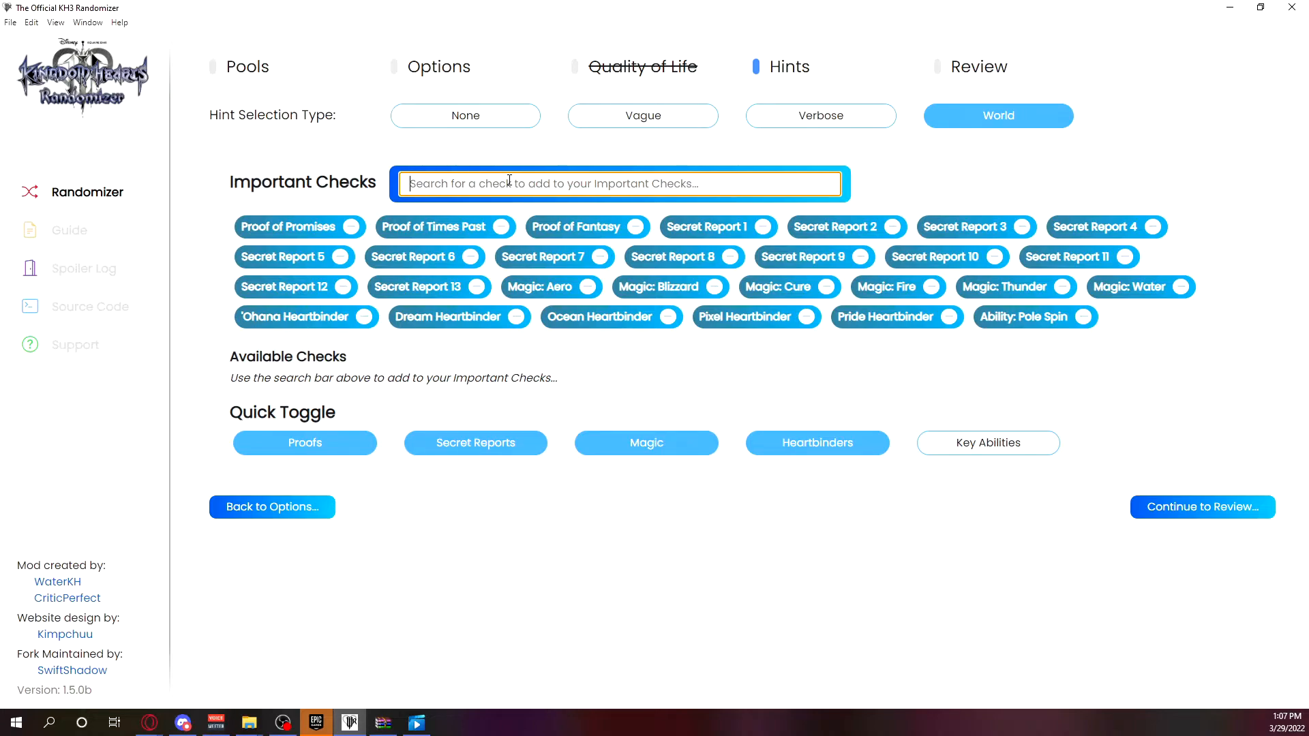
type("wit")
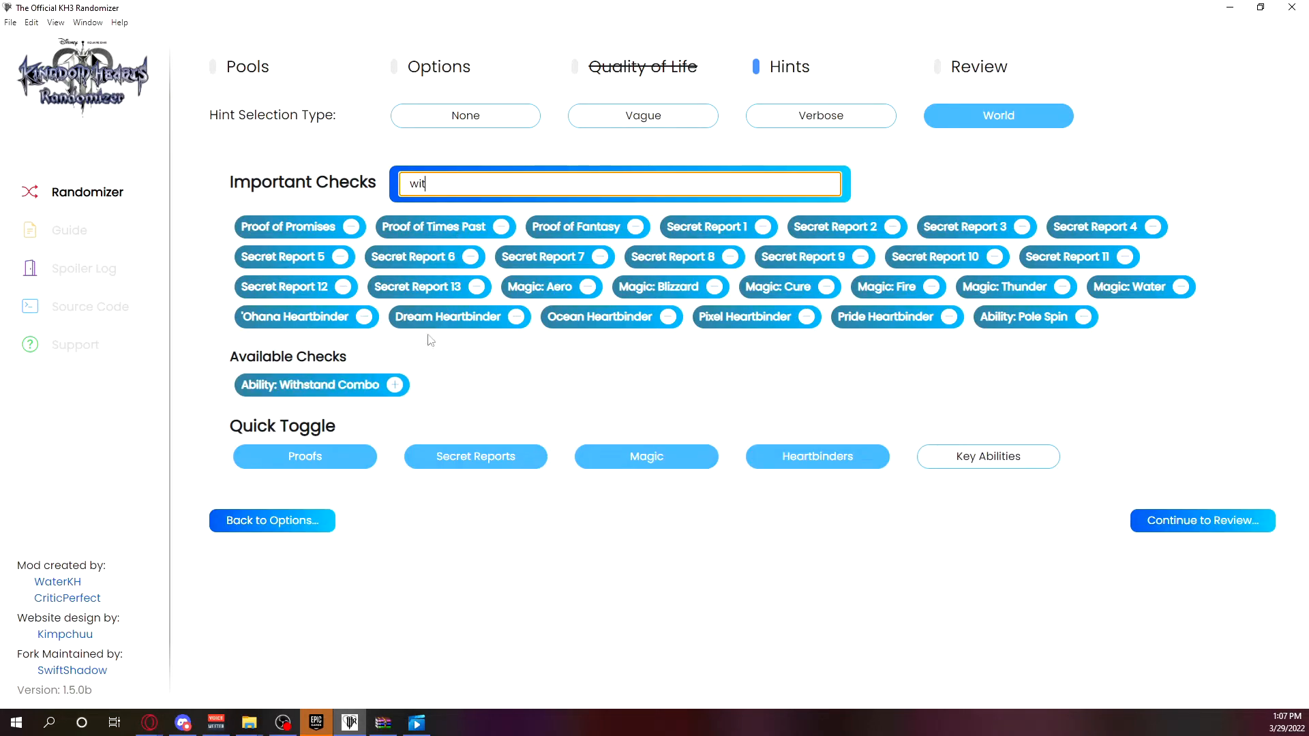
left_click(395, 385)
left_click_drag(505, 187, 237, 238)
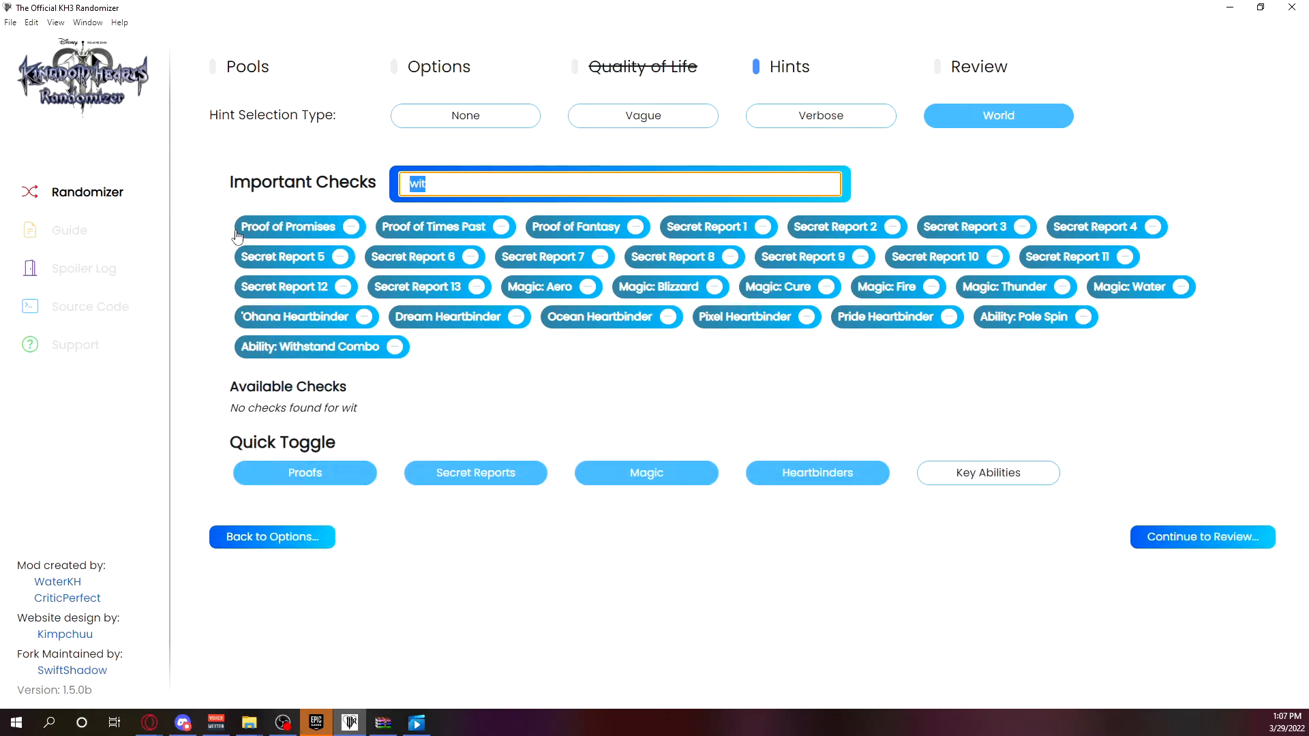
type("secon")
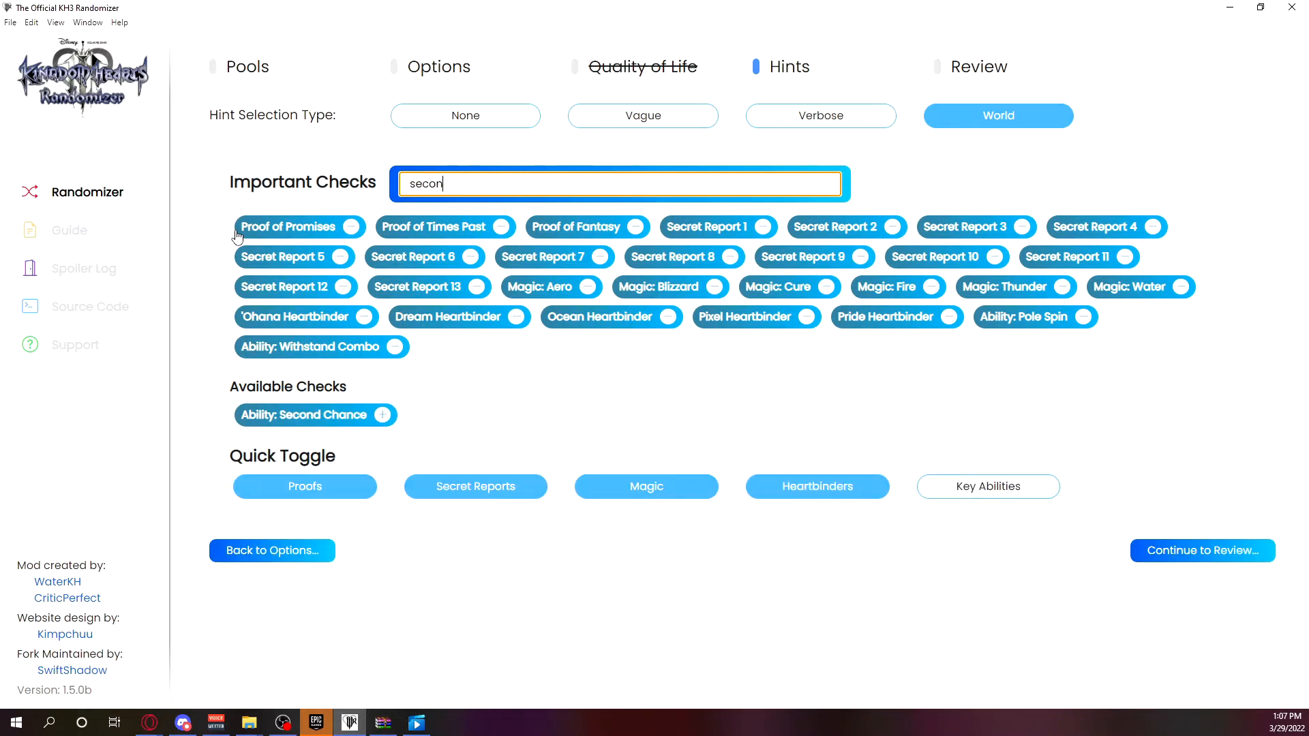
left_click(383, 415)
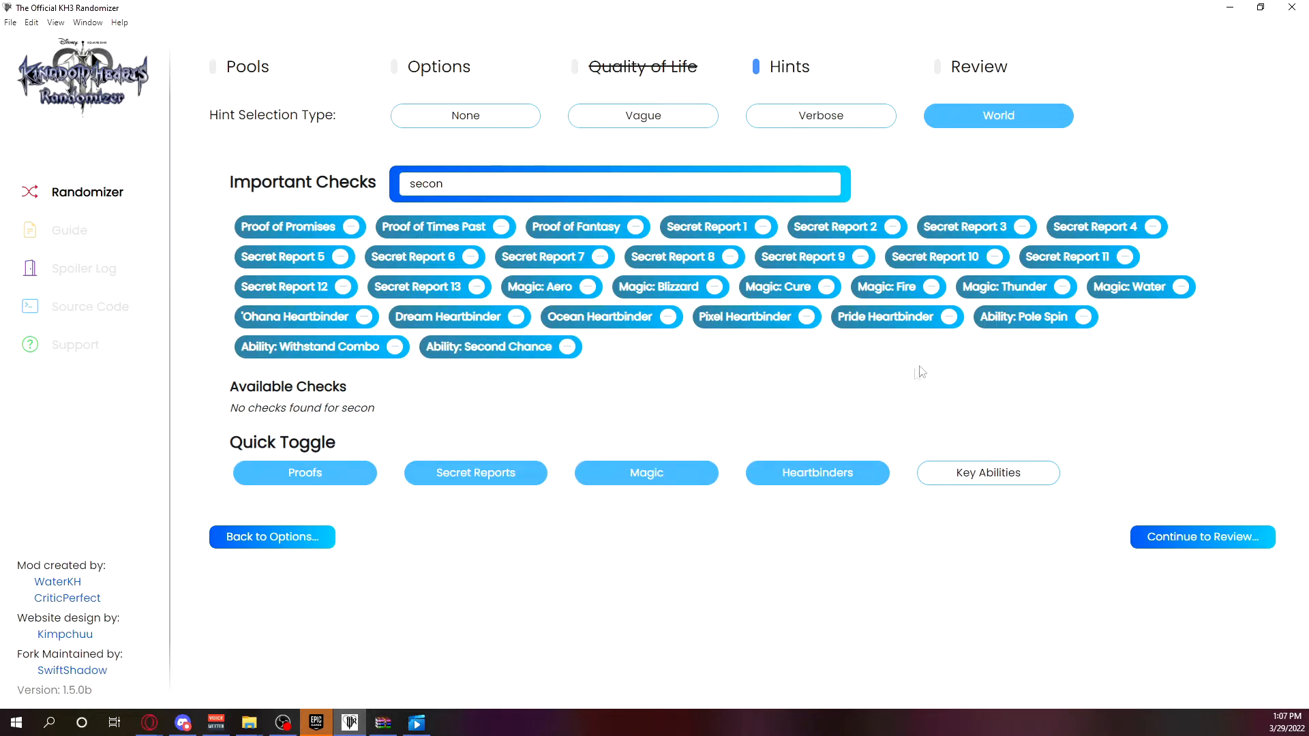
Remove Ability: Pole Spin from the Important Checks and clear the check search.
left_click(1083, 317)
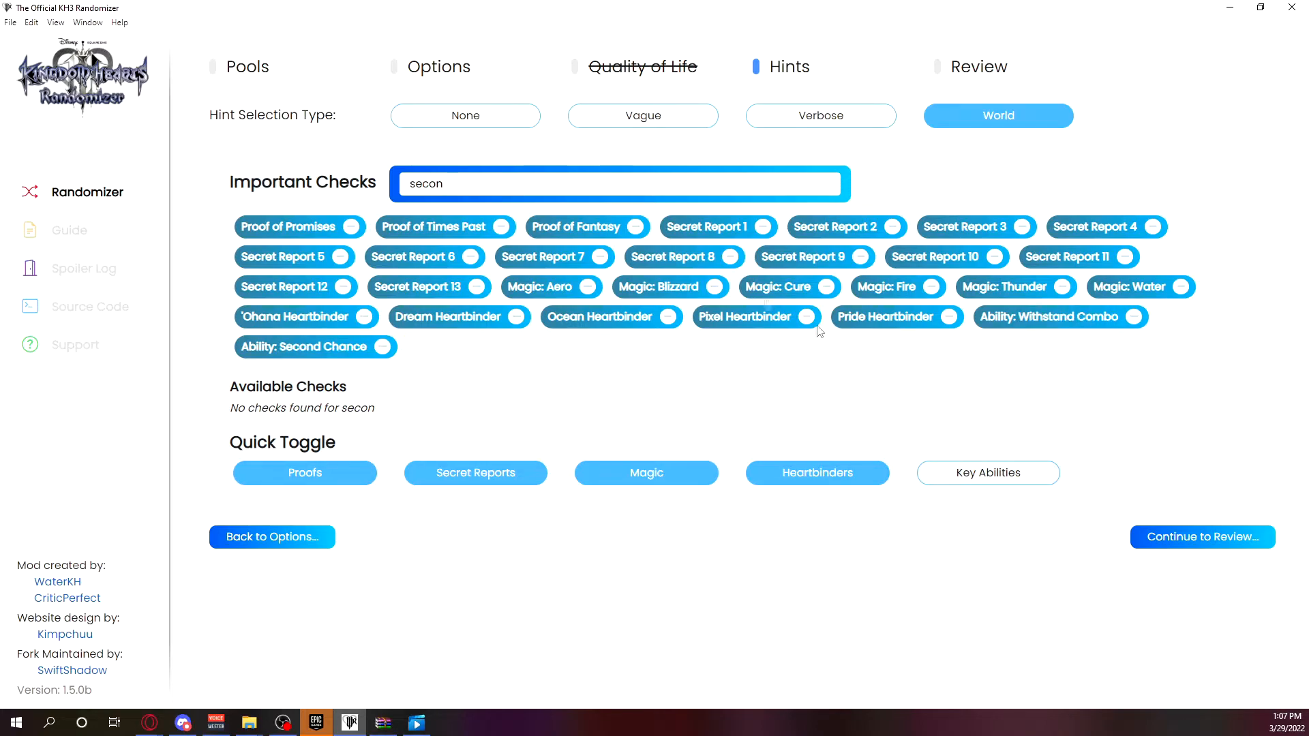
left_click(486, 176)
key("BackSpace")
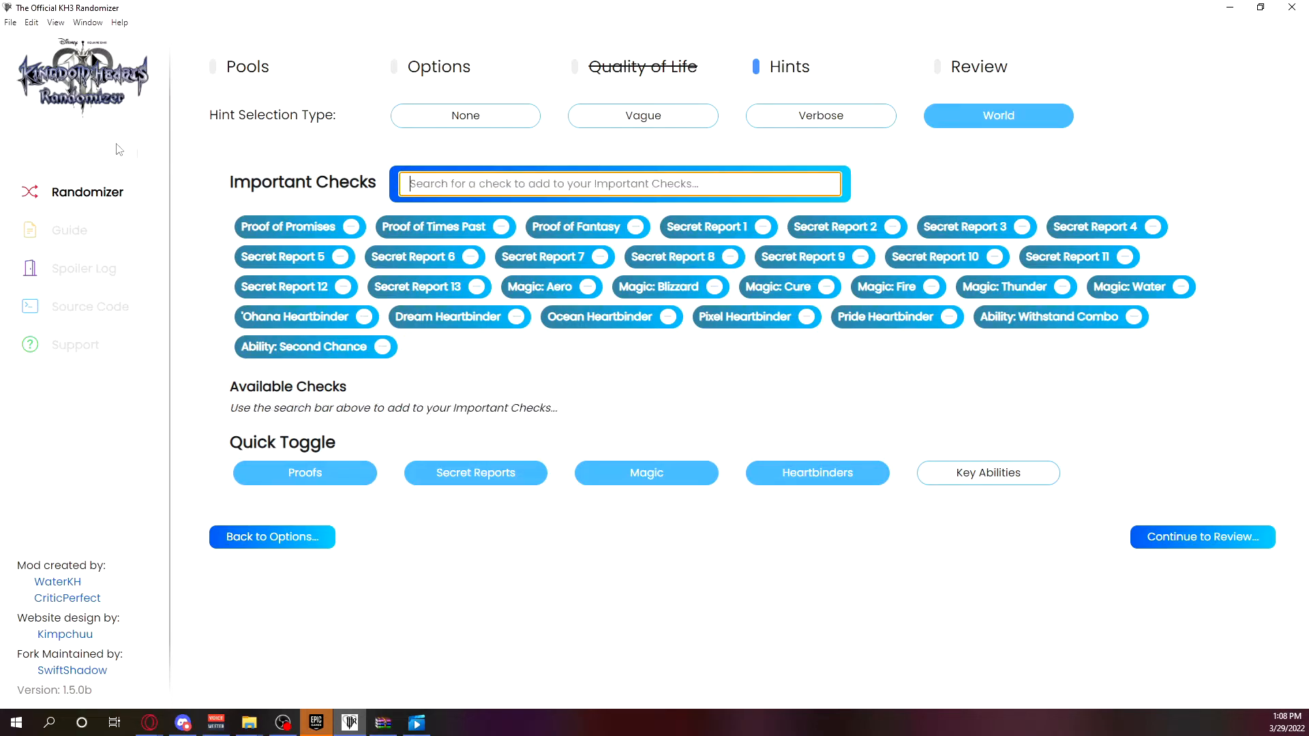
left_click(591, 383)
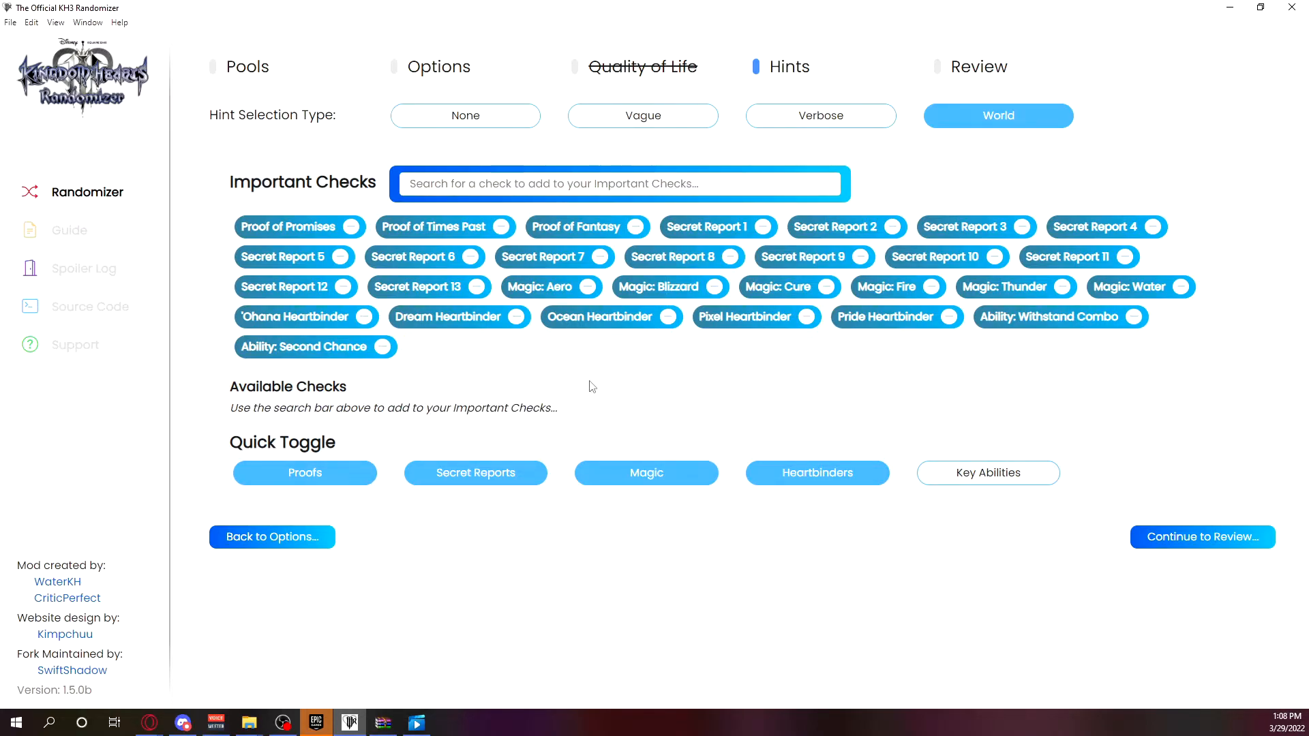
Quick-toggle Proofs, Secret Reports, Magic and Heartbinders off and on in turn, and Key Abilities on and off.
left_click(325, 477)
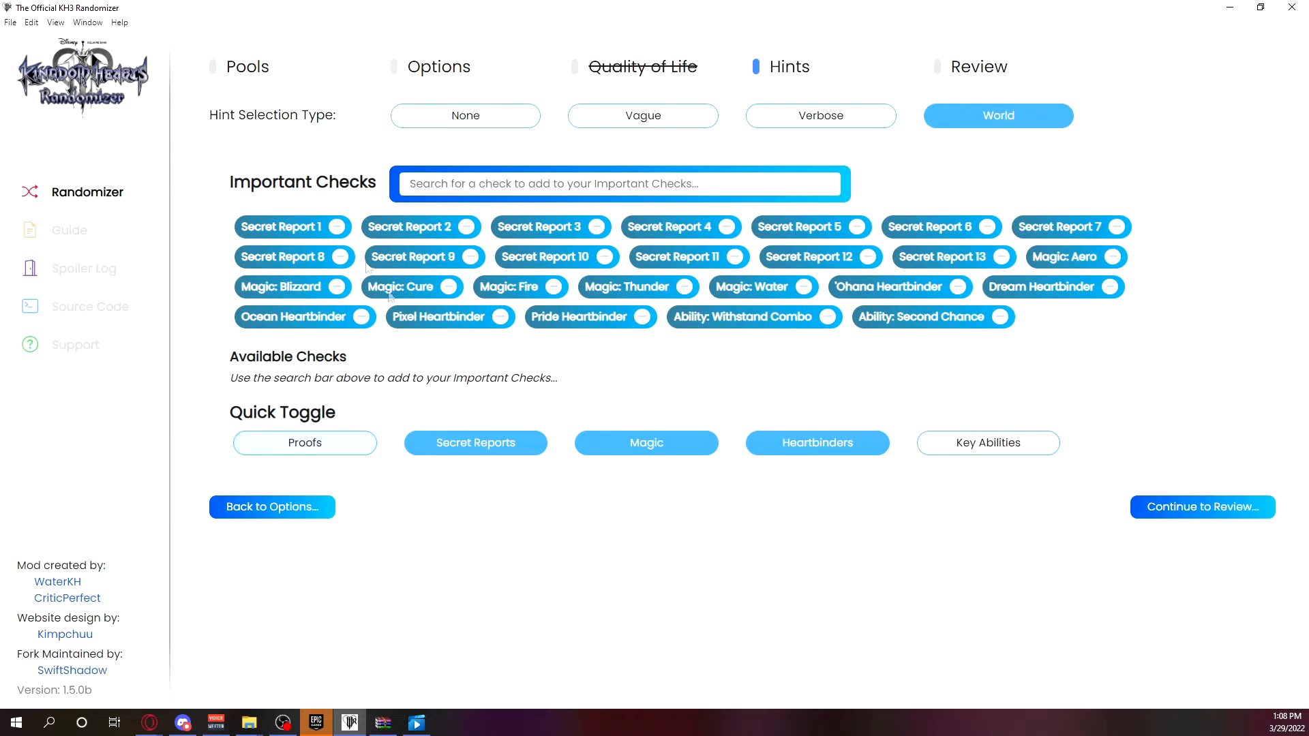
left_click(300, 467)
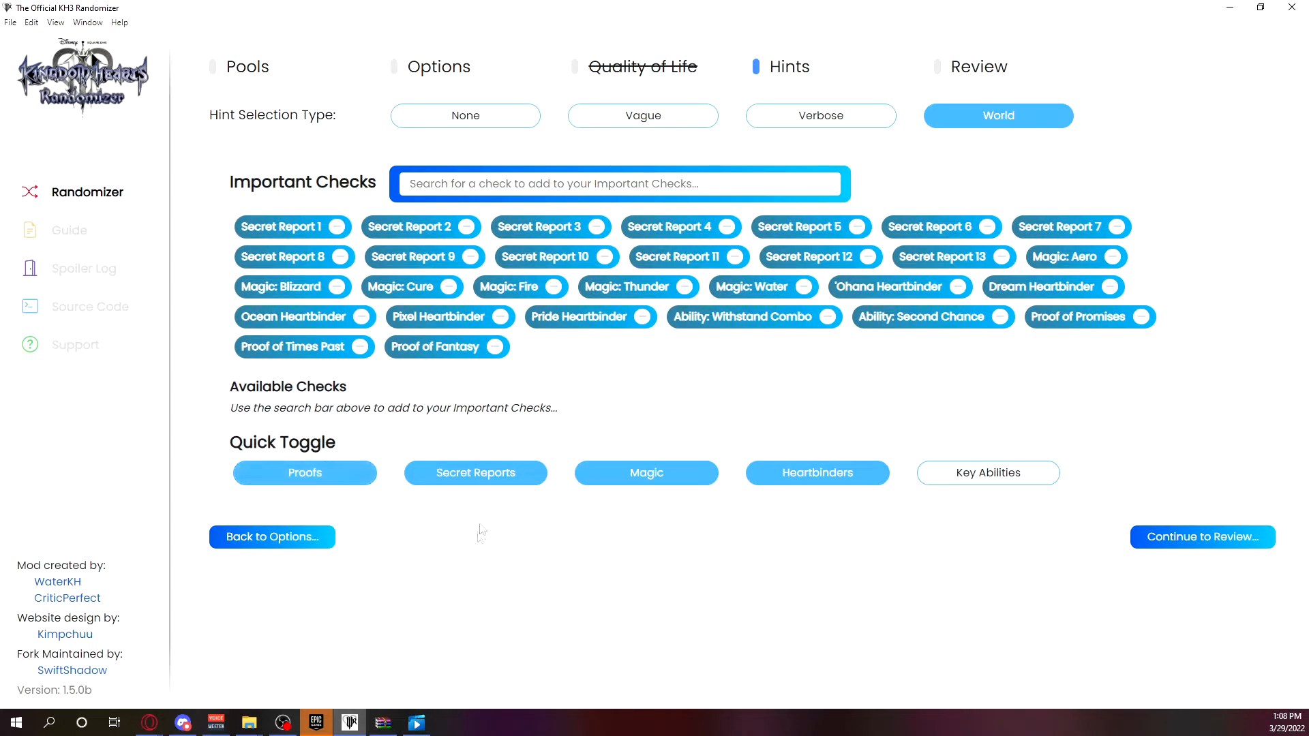
left_click(503, 475)
left_click(494, 428)
left_click(653, 478)
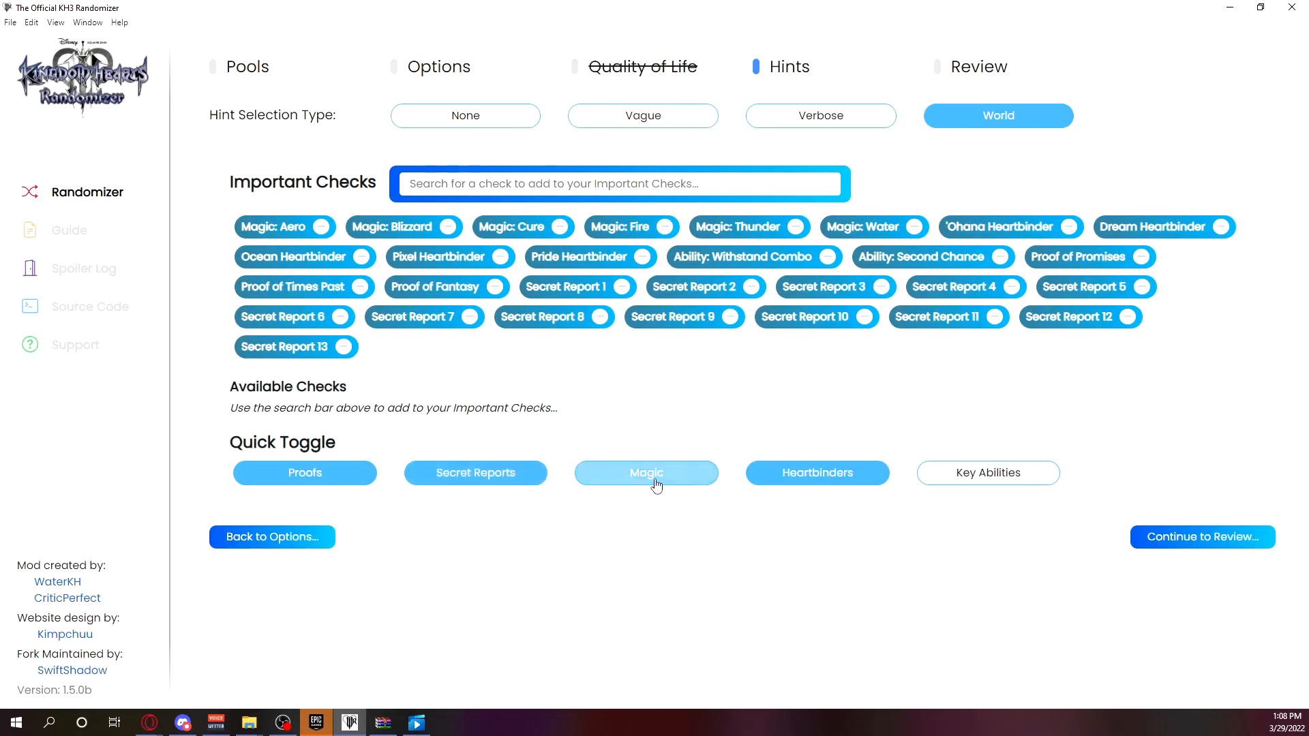
left_click(655, 444)
left_click(793, 477)
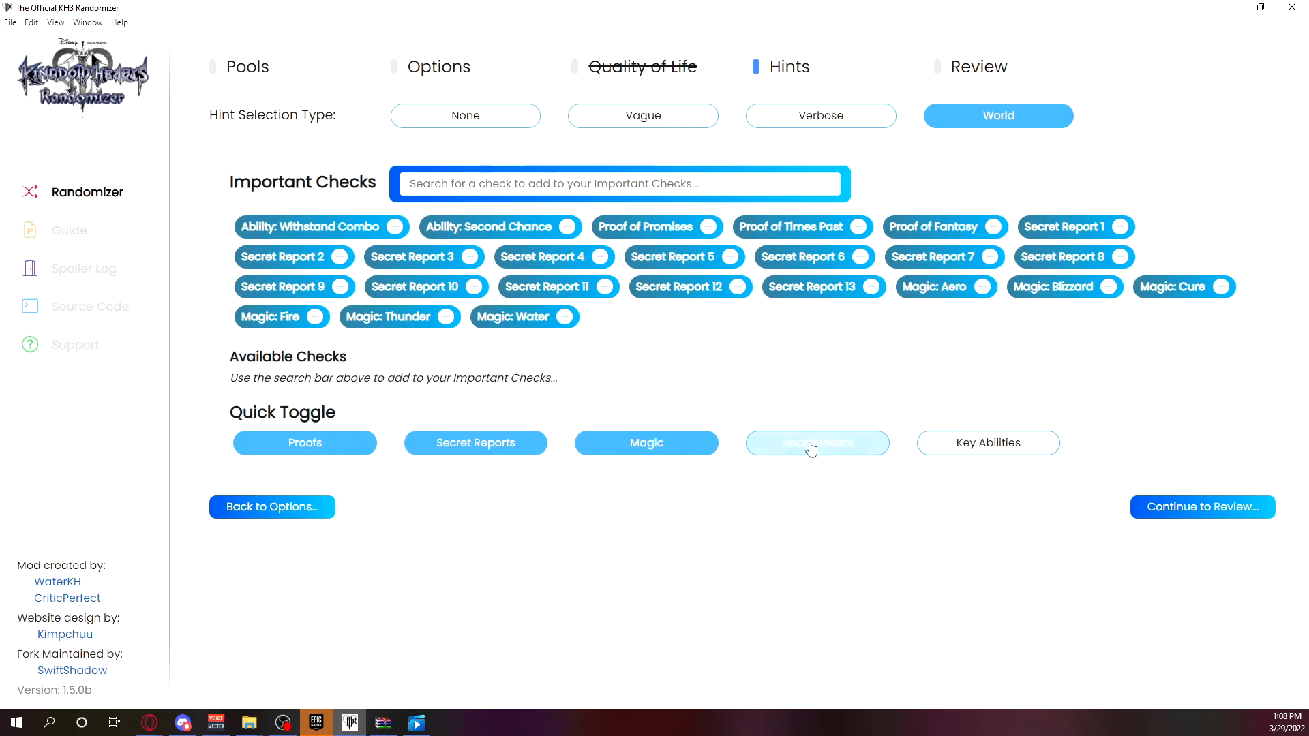
left_click(809, 446)
left_click(1013, 479)
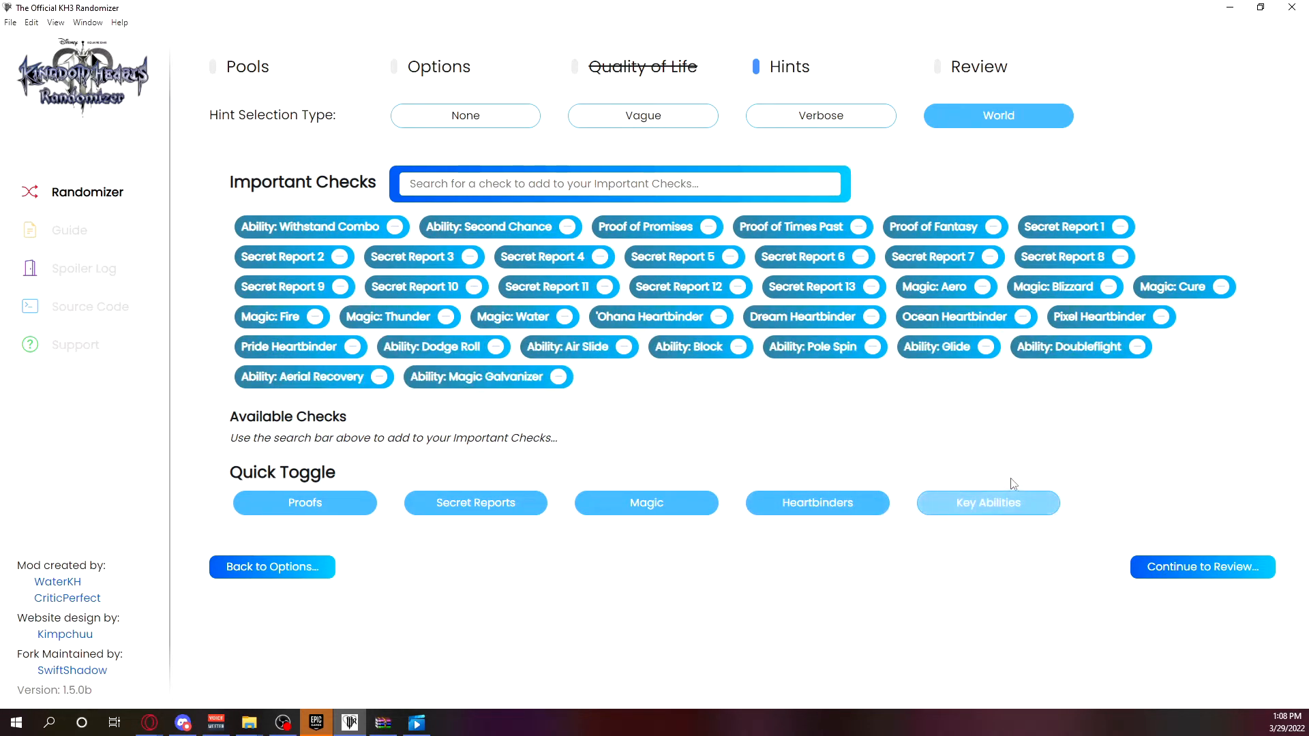
left_click(970, 504)
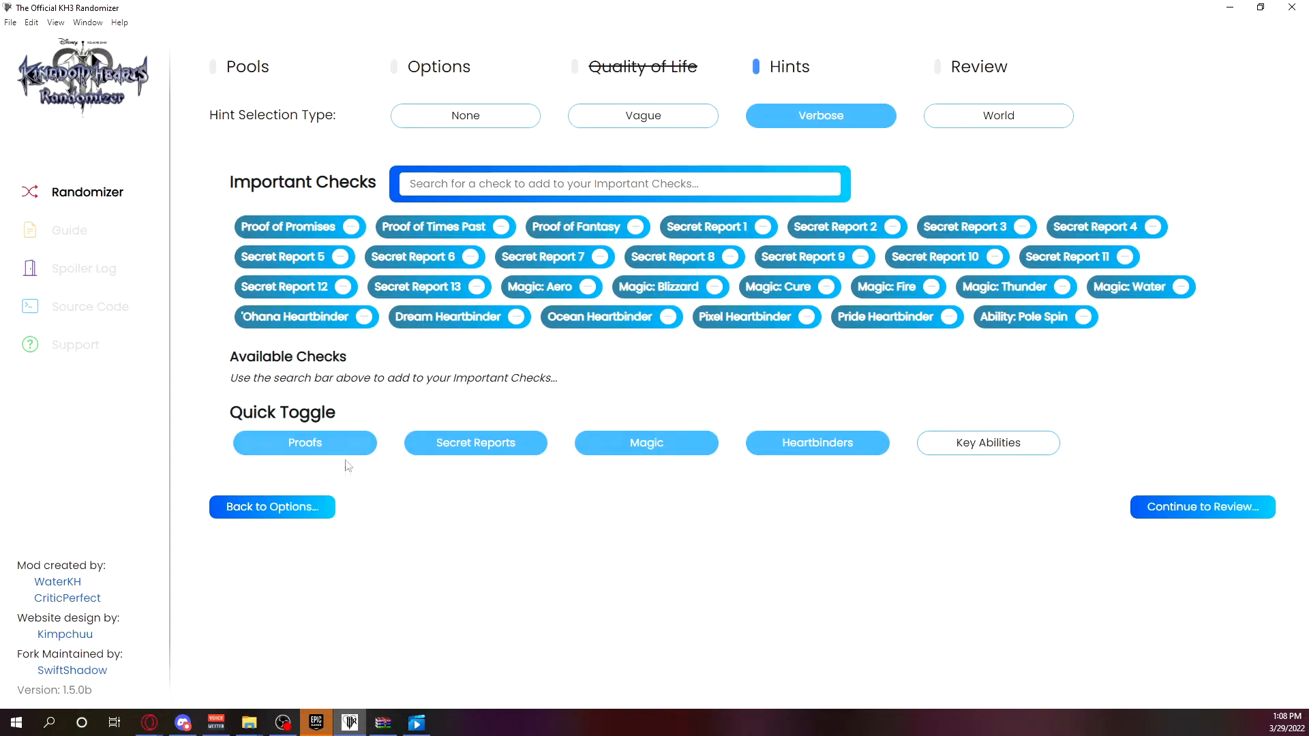
Return from the hints to the Pools page and read the description of the Starting Stats pool.
left_click(308, 519)
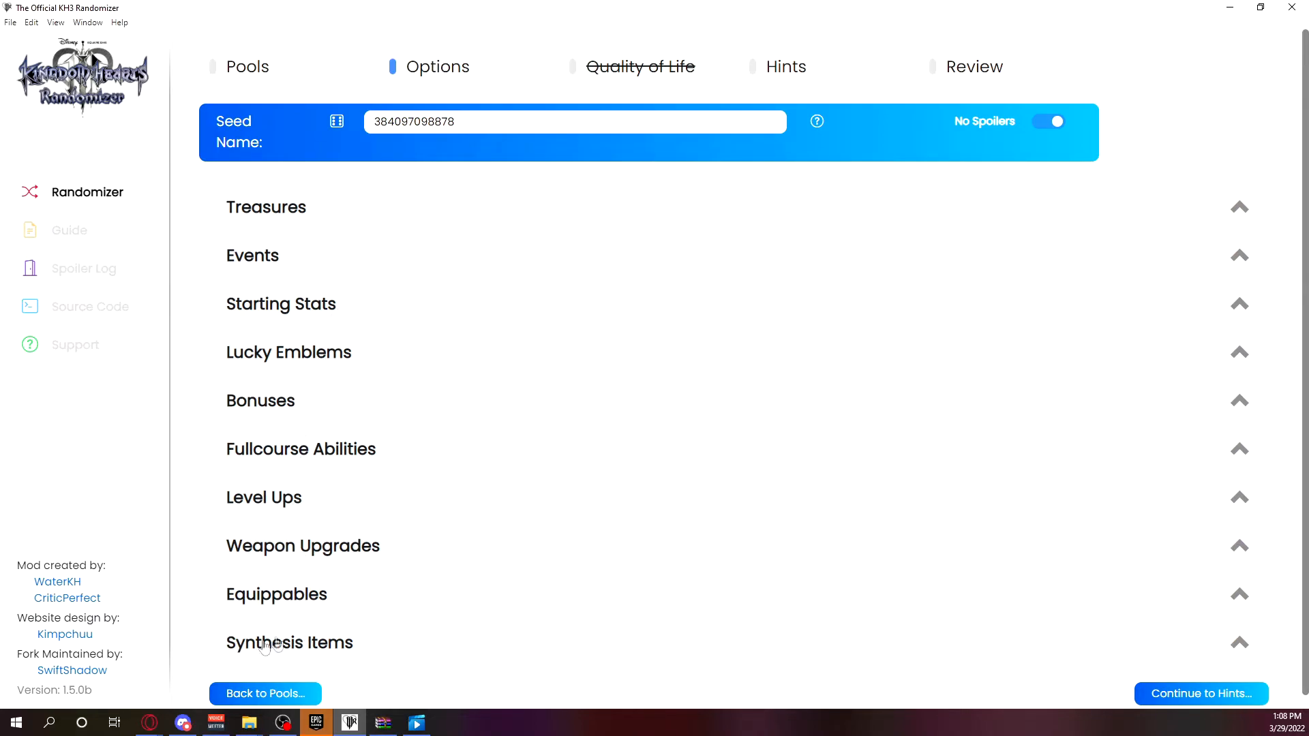
left_click(262, 694)
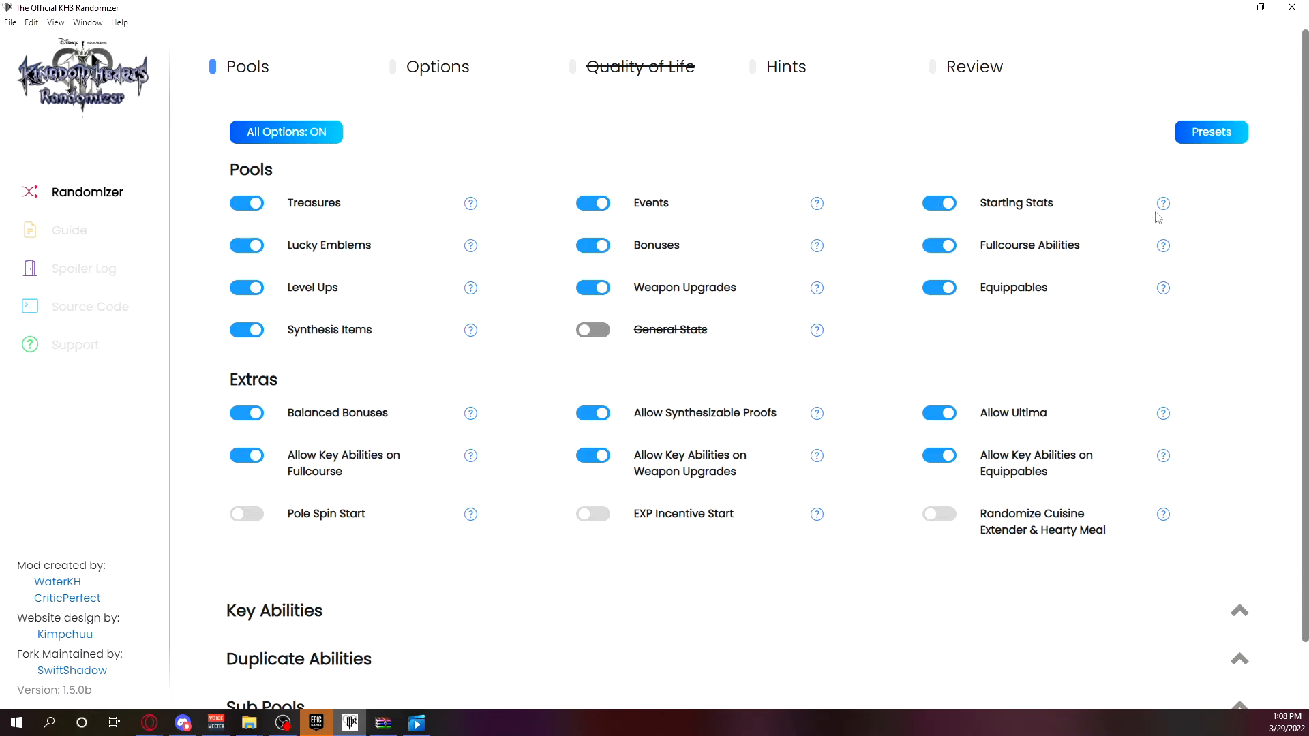
mouse_move(1162, 209)
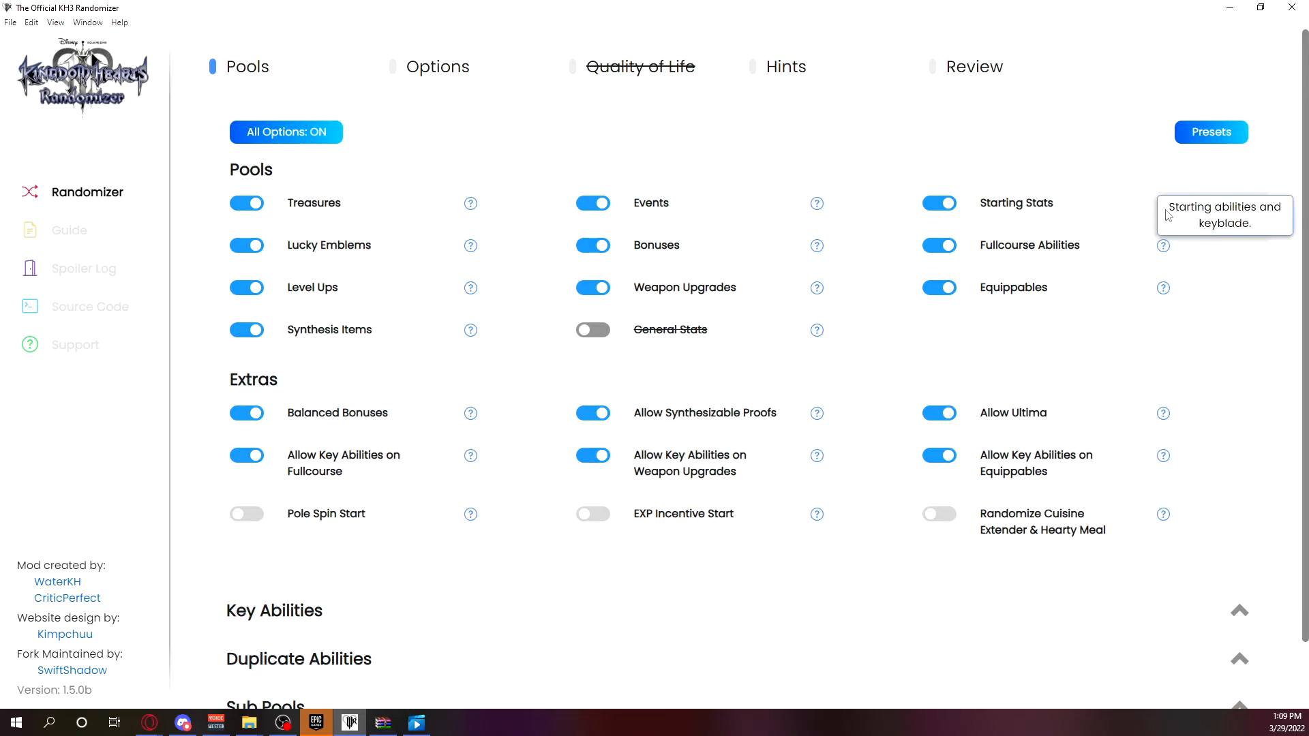
scroll(1165, 409, "down", 1)
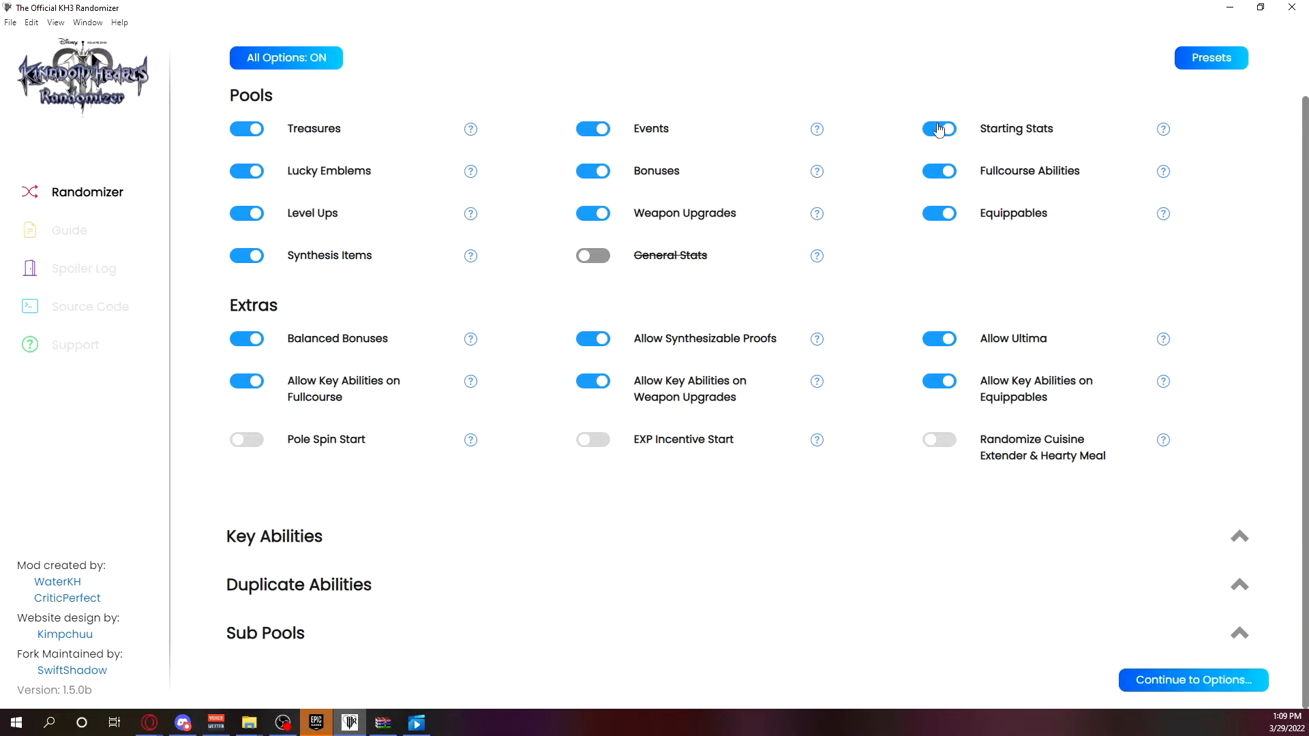
Open the Starting Stats section on the Options page and turn off No Spoilers to reveal its contents.
left_click(1191, 680)
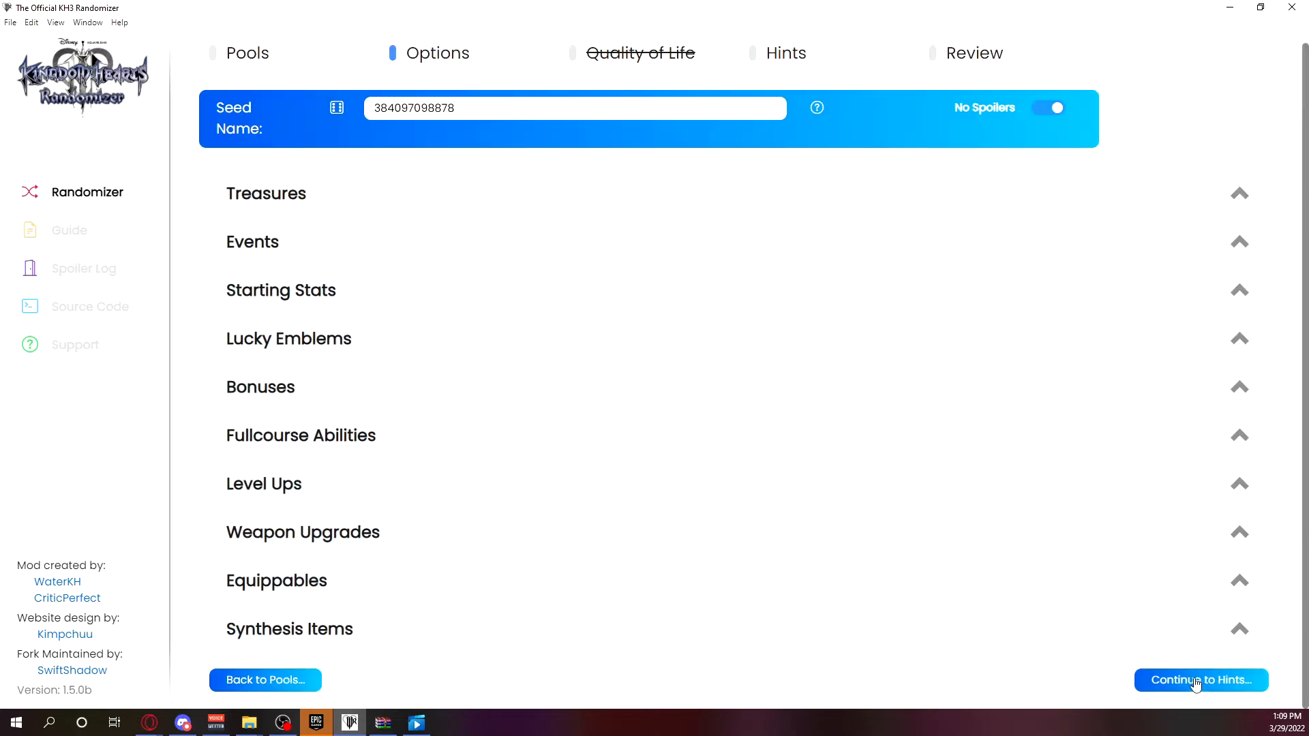
left_click(275, 293)
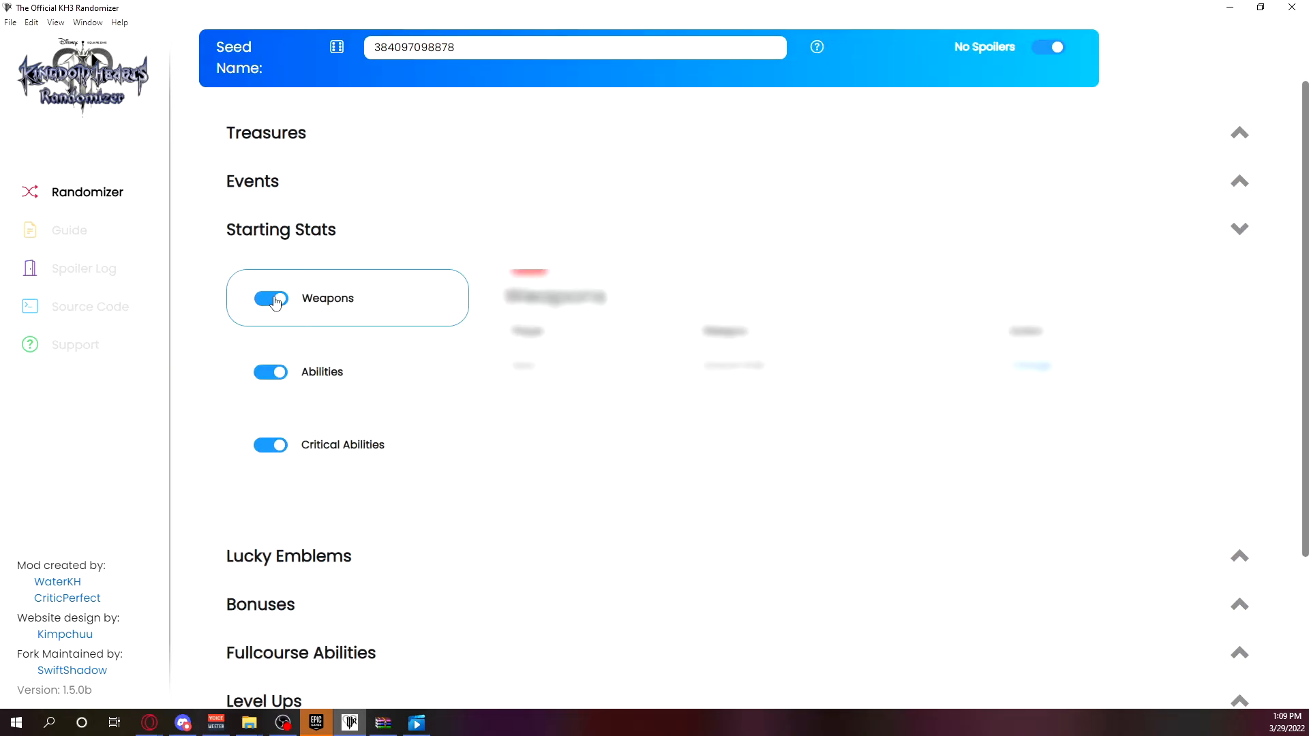
left_click(1056, 44)
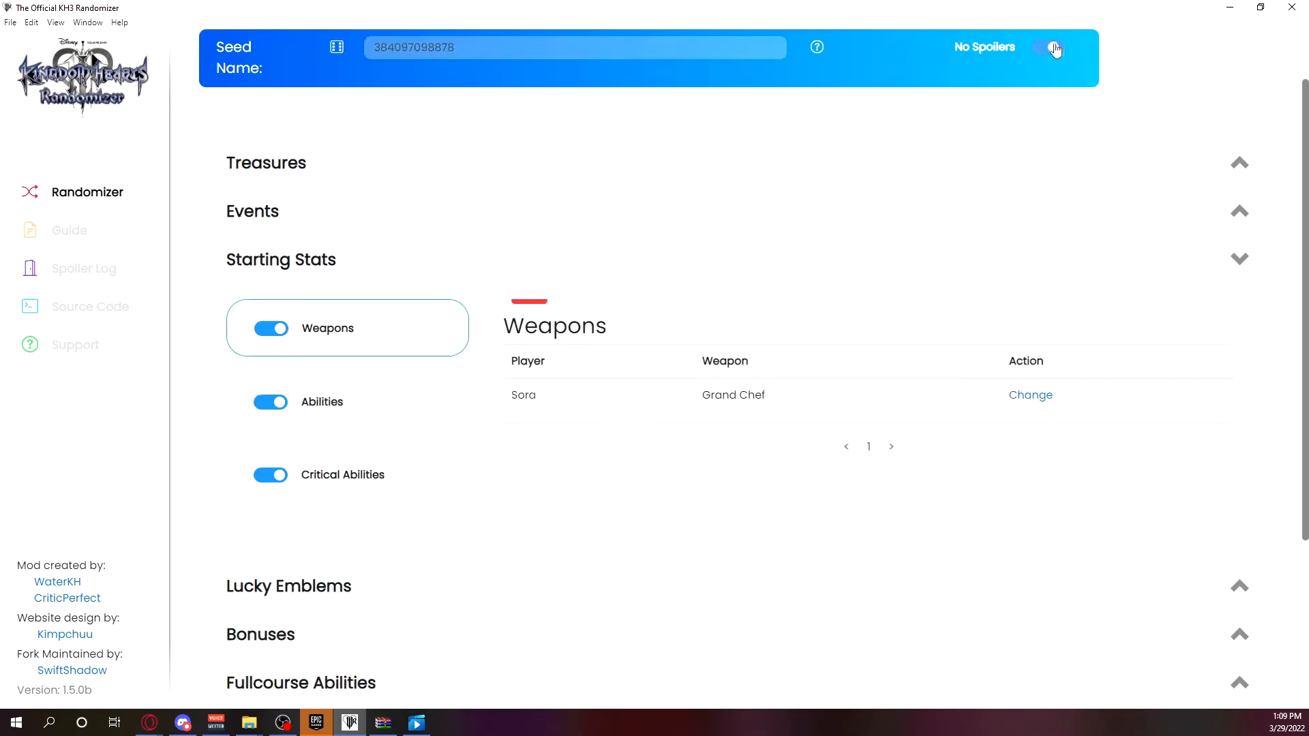
View the Abilities and Critical Abilities lists in Starting Stats and disable randomization for both.
left_click(371, 406)
left_click(375, 477)
left_click(374, 429)
left_click(377, 461)
left_click(376, 421)
left_click(272, 402)
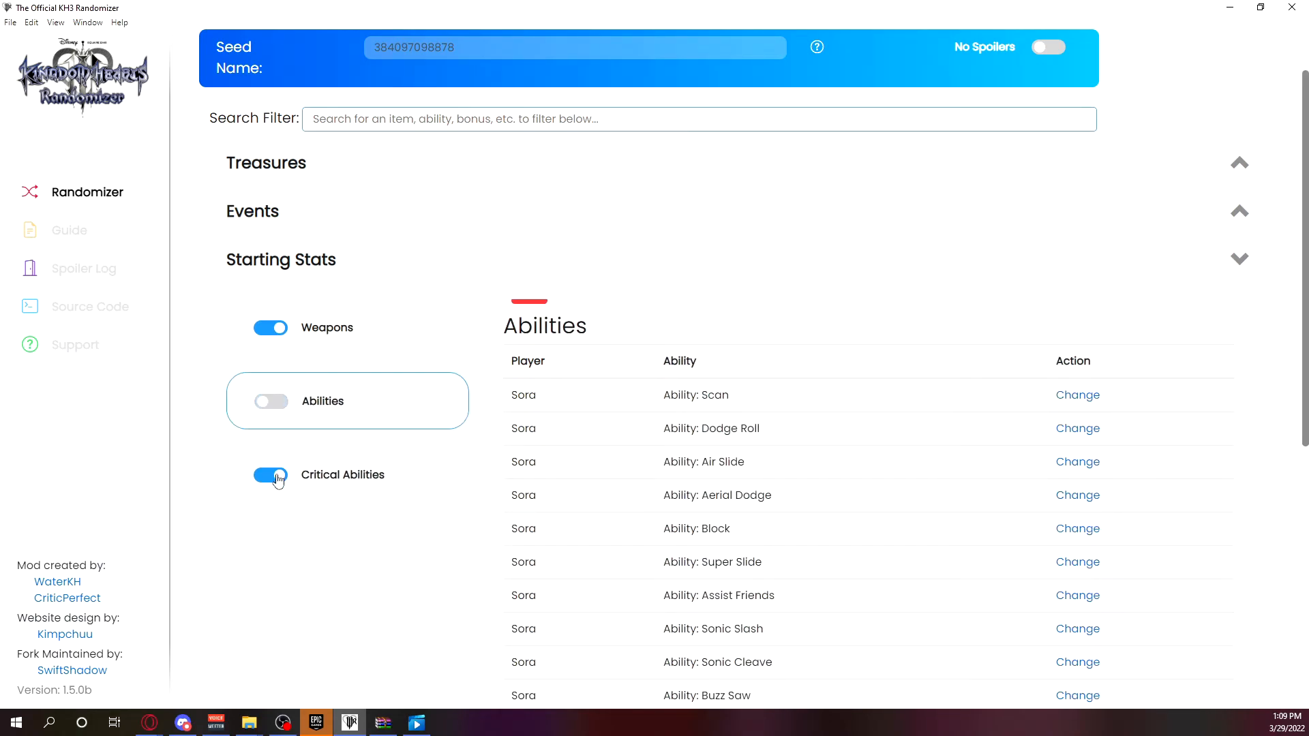
left_click(273, 474)
Compare the Abilities, Critical Abilities and Weapons lists in Starting Stats, and collapse the section.
left_click(360, 413)
left_click(371, 472)
left_click(370, 409)
left_click(389, 337)
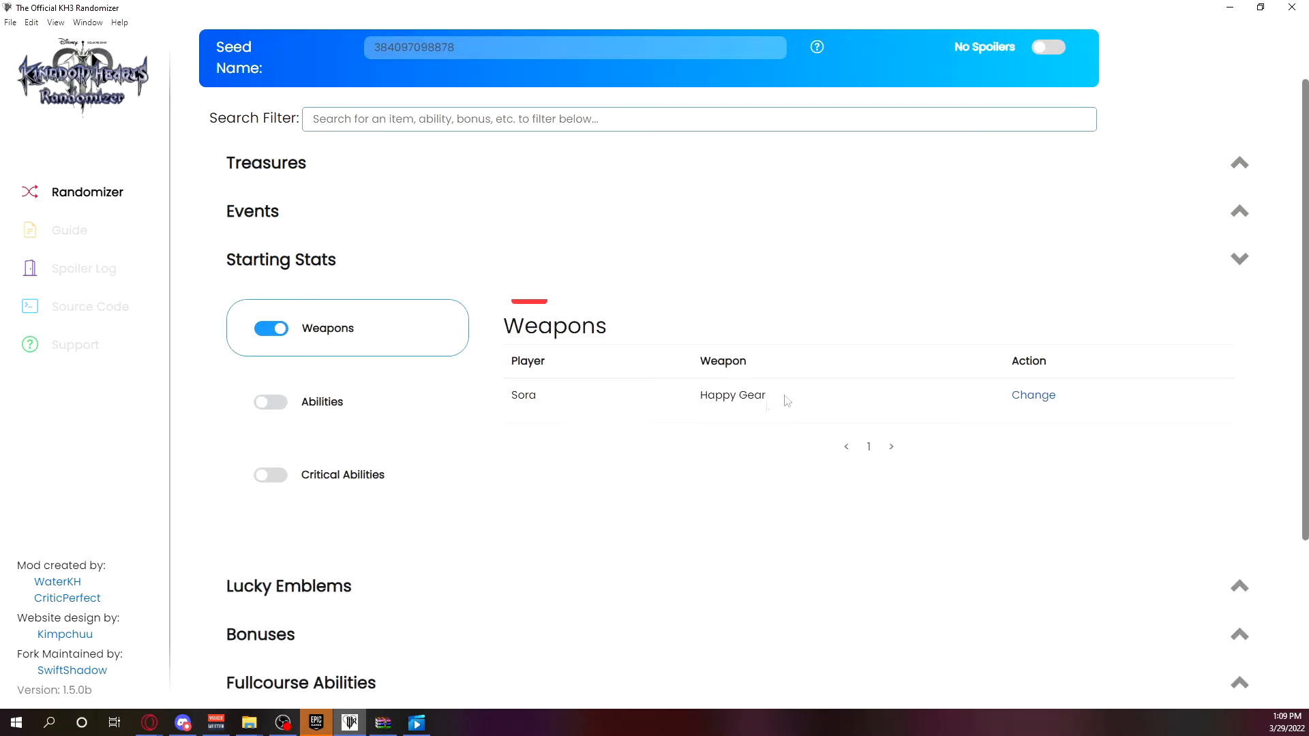
left_click(382, 398)
left_click(409, 486)
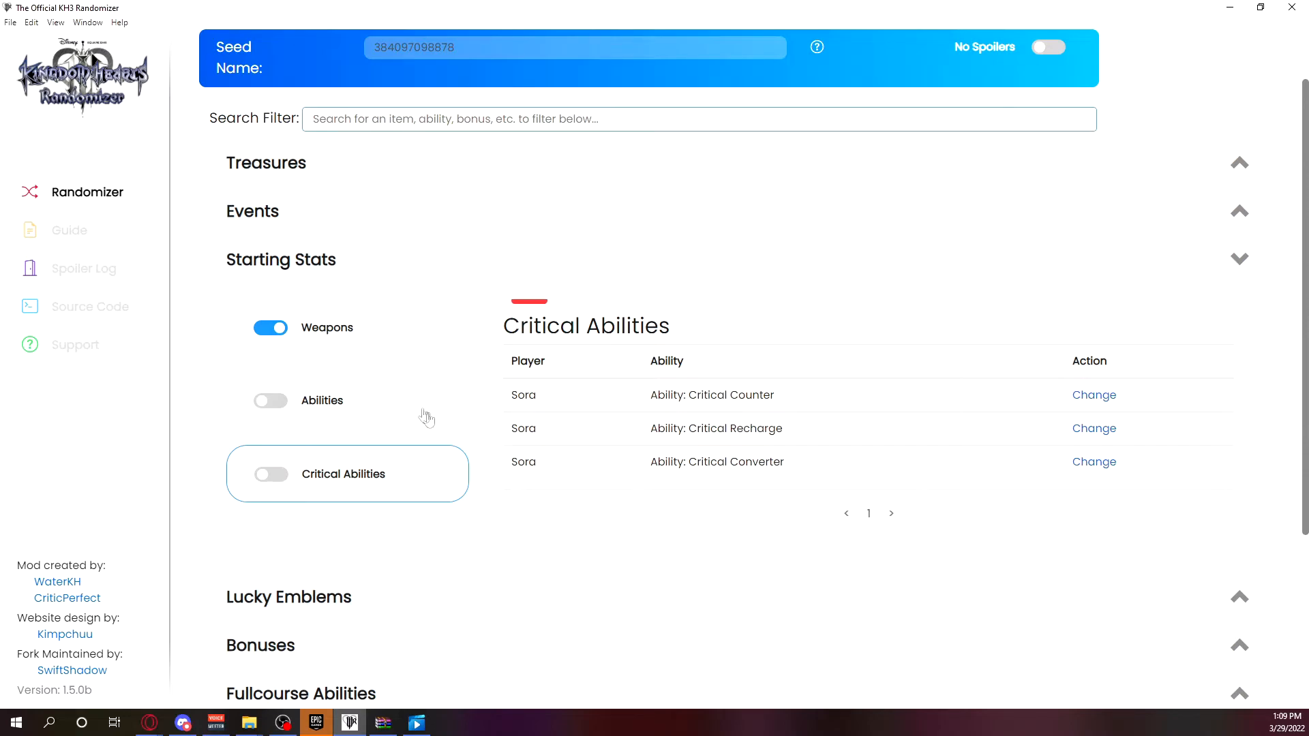
left_click(345, 264)
Disable Photo Mission Items in the Synthesis Items section and collapse the section.
left_click(384, 627)
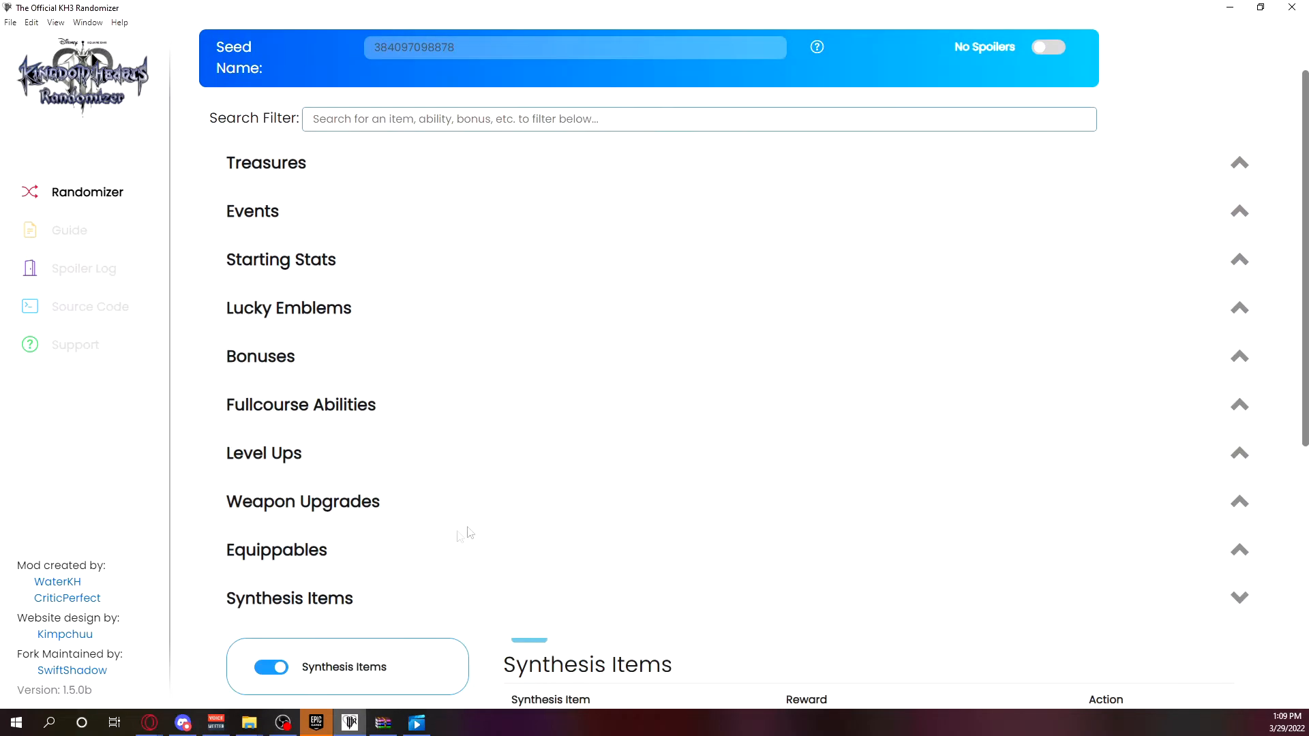
scroll(621, 407, "down", 5)
left_click(287, 344)
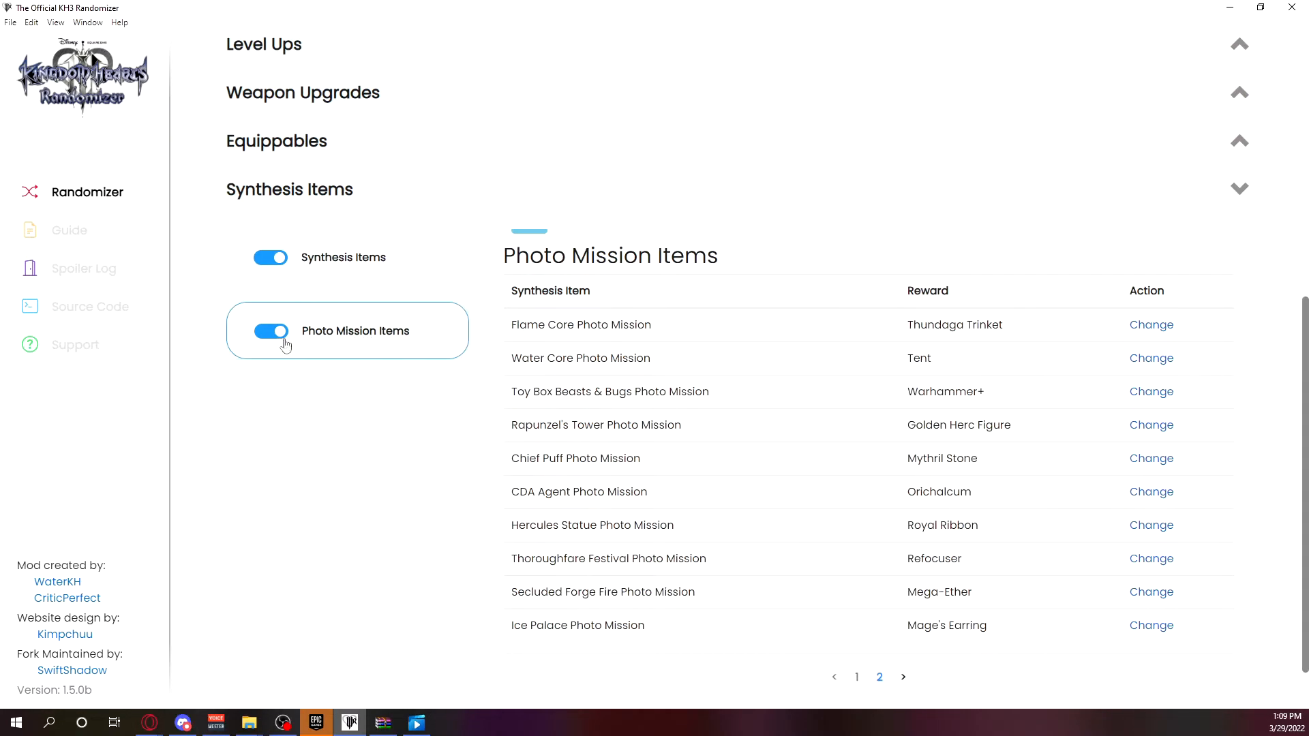
left_click(278, 334)
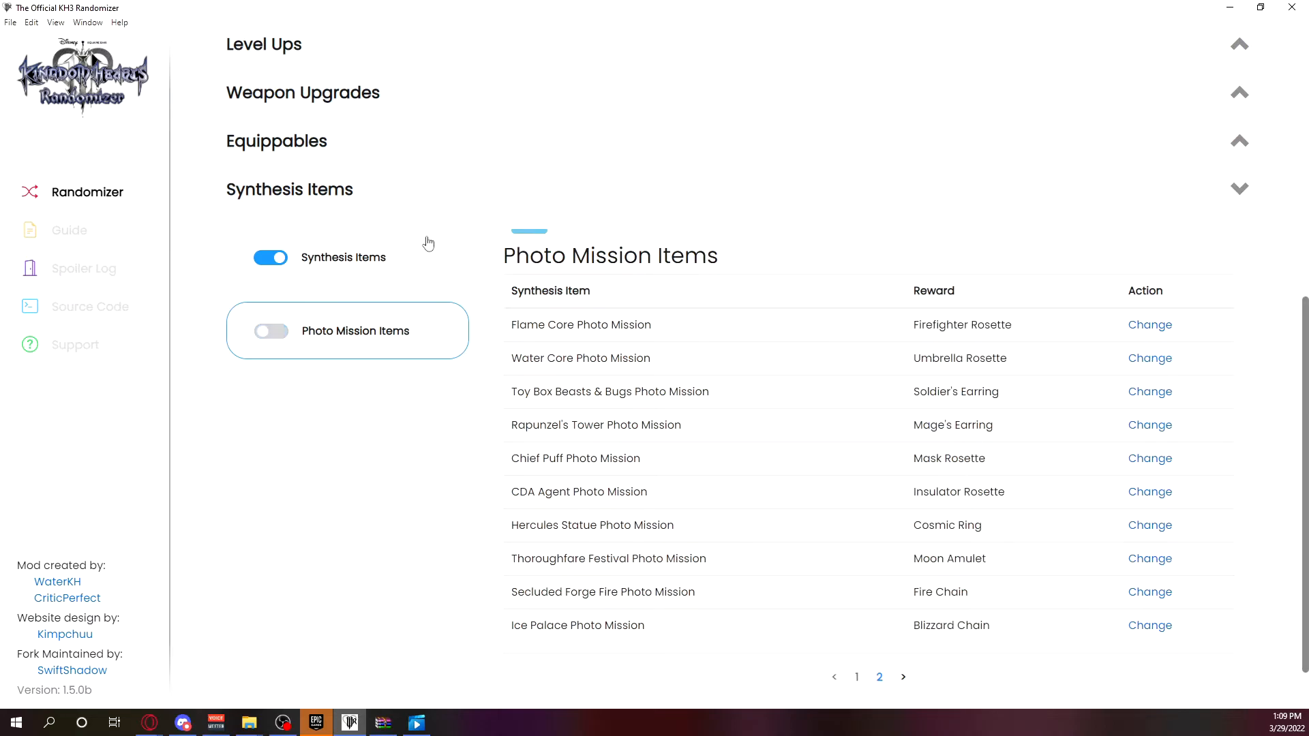
left_click(376, 207)
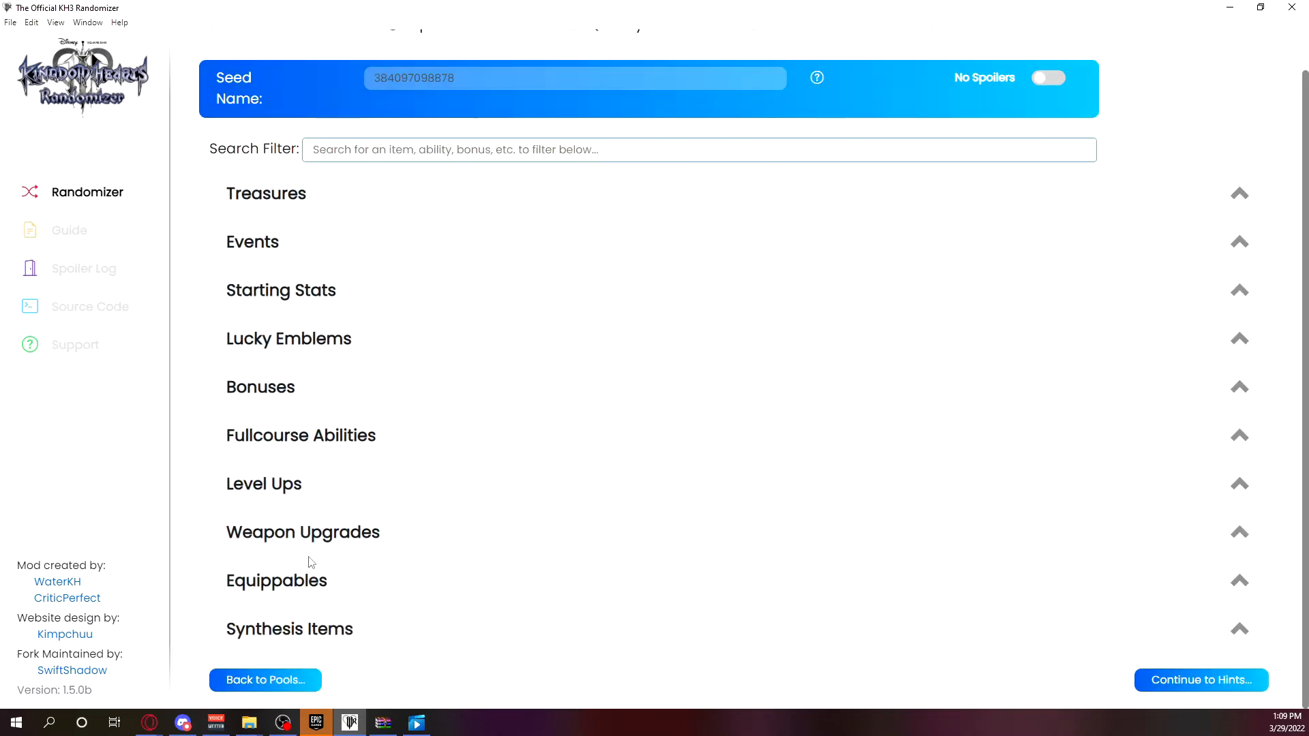
Look through the Equippables, Weapon Upgrades and Fullcourse Abilities sections of the options.
left_click(315, 582)
left_click(308, 92)
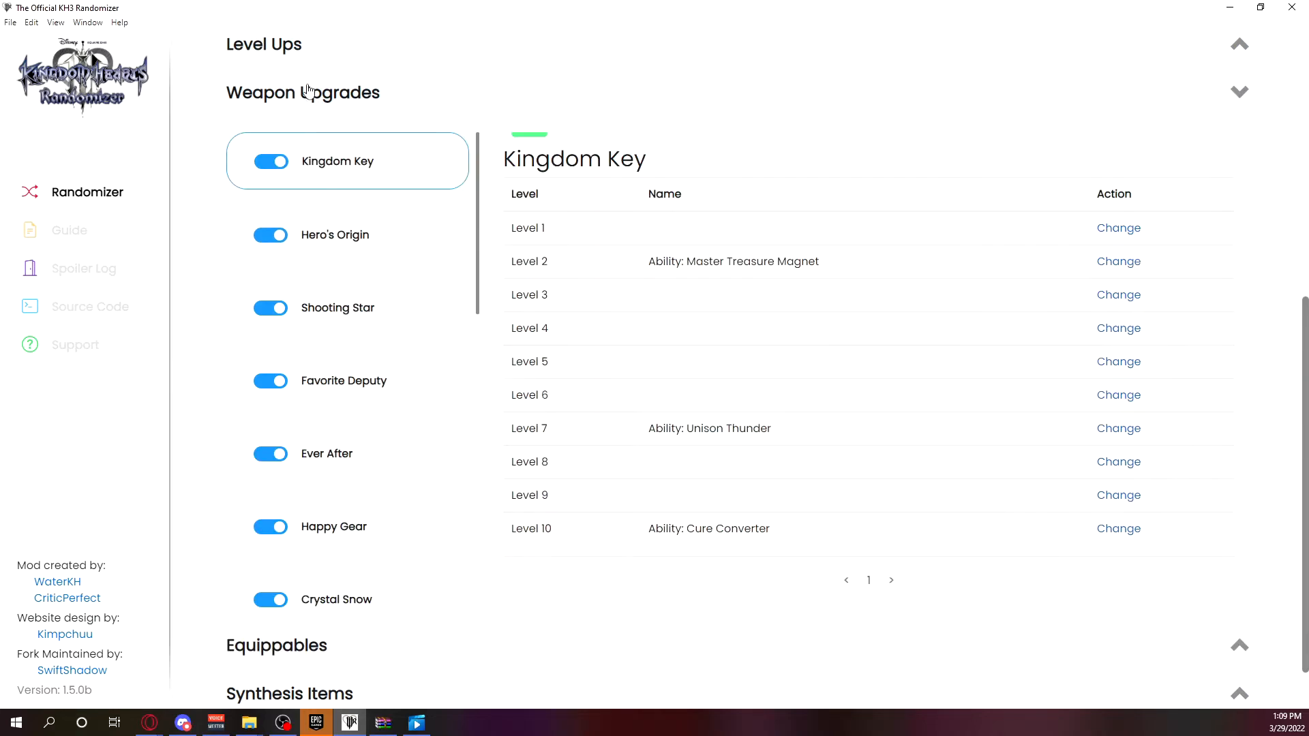
scroll(322, 123, "up", 3)
left_click(330, 204)
scroll(307, 371, "up", 4)
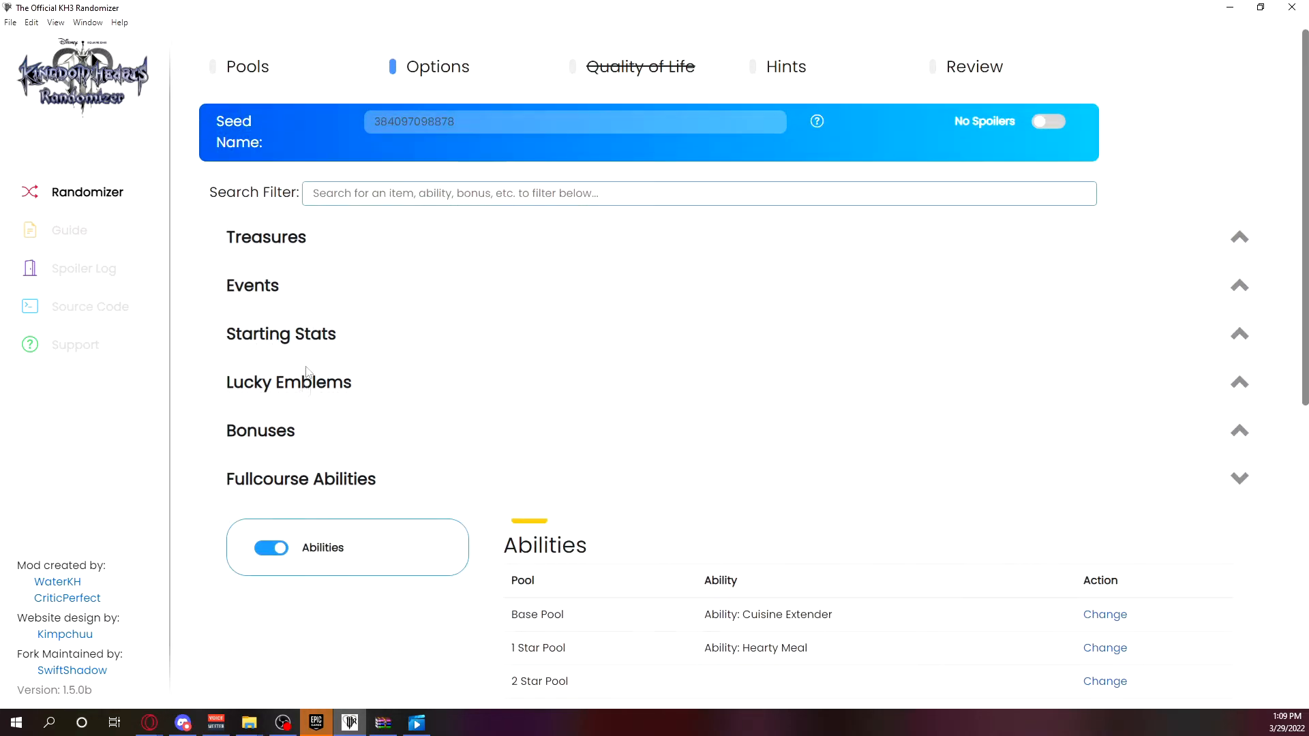
scroll(305, 427, "down", 5)
Expand the Level Ups section and page through the rewards assigned to the levels.
left_click(330, 617)
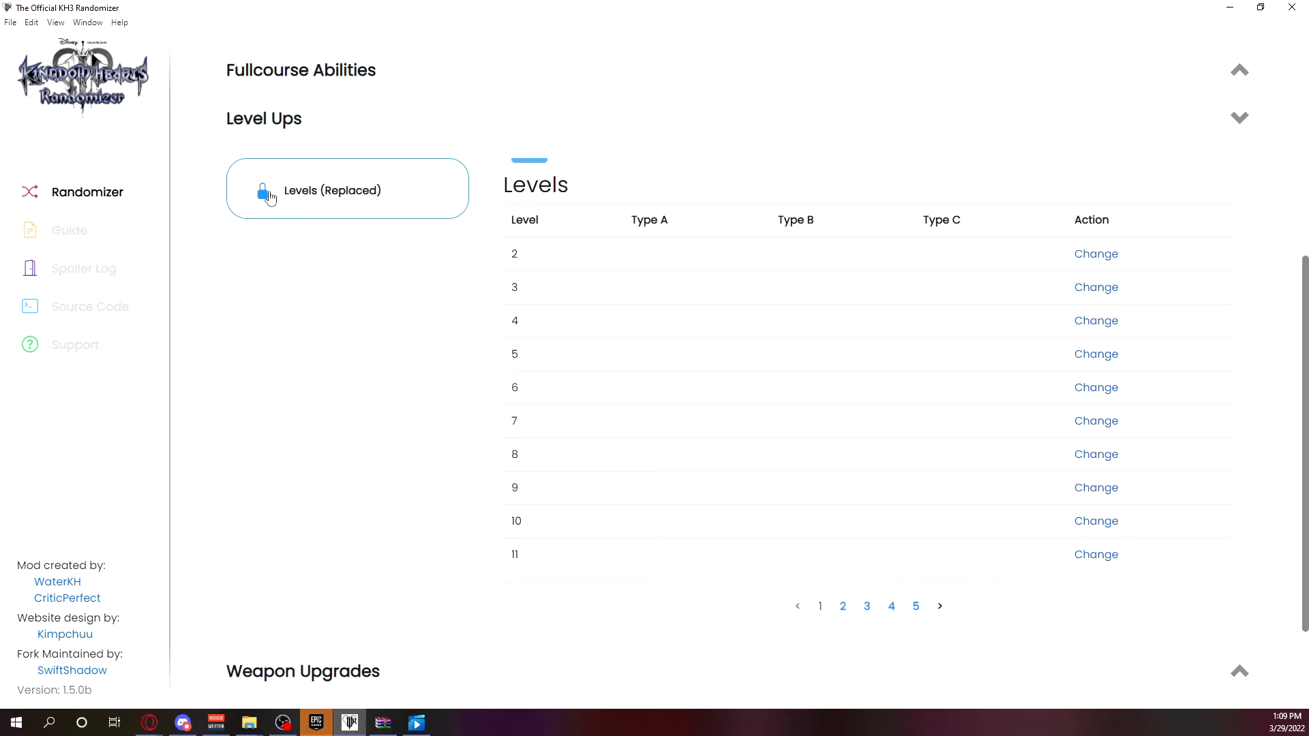
left_click(866, 606)
left_click(891, 606)
left_click(915, 606)
left_click(820, 573)
scroll(728, 296, "up", 6)
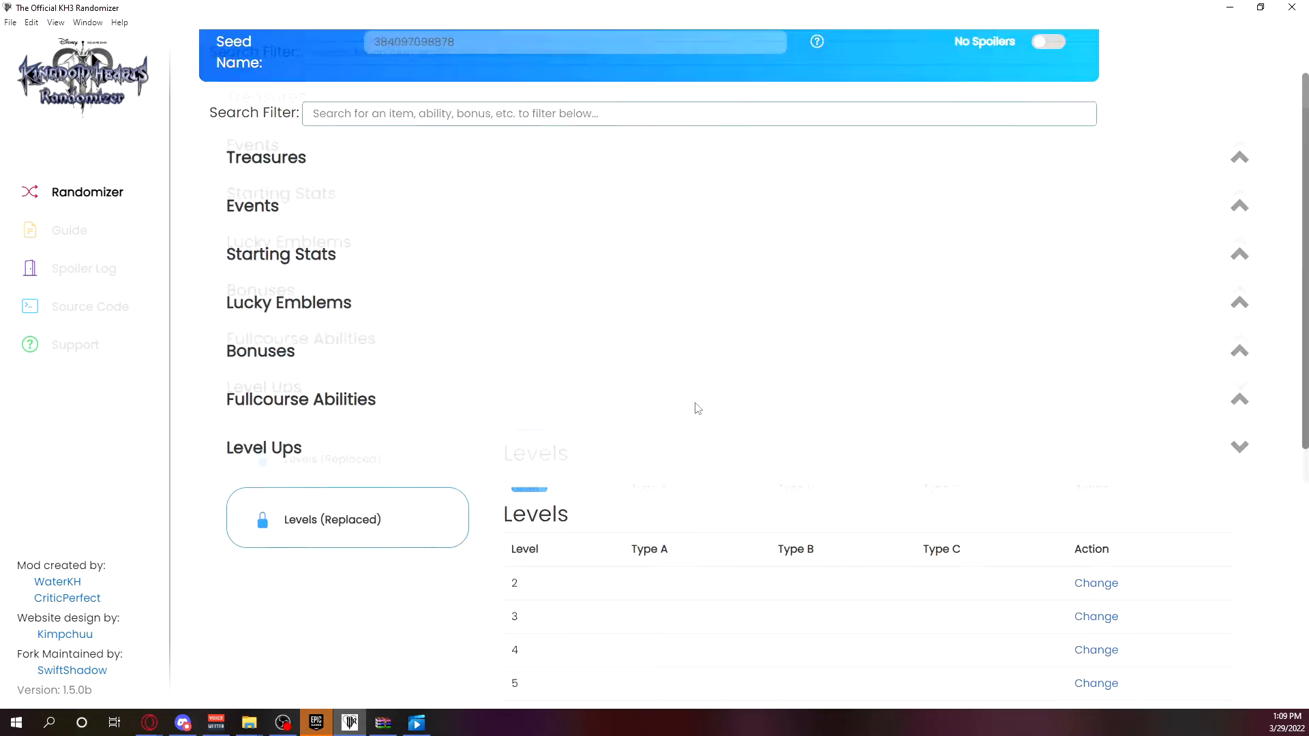
scroll(754, 359, "down", 1)
scroll(360, 289, "up", 1)
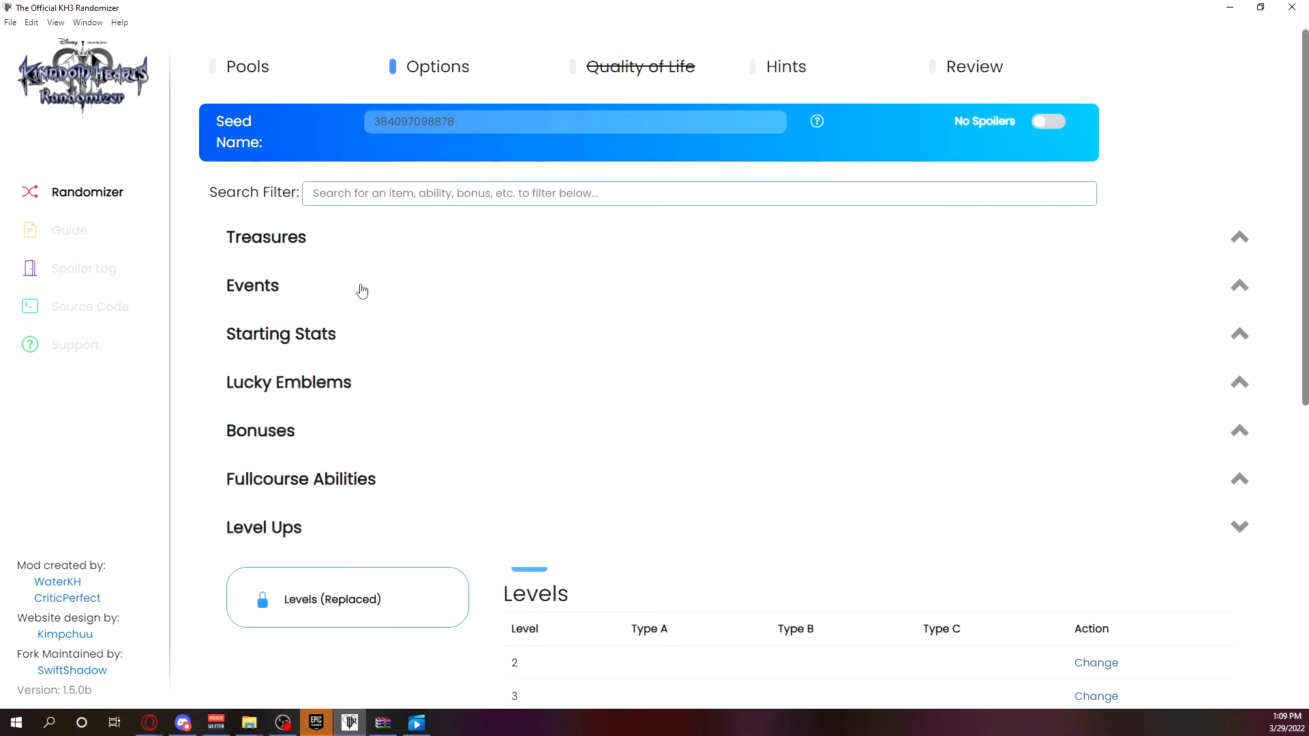
Expand Treasures, filter the options by "proof", and view the matching Lucky Emblems, Bonuses and Synthesis Items entries.
left_click(359, 244)
mouse_move(837, 121)
left_click(611, 189)
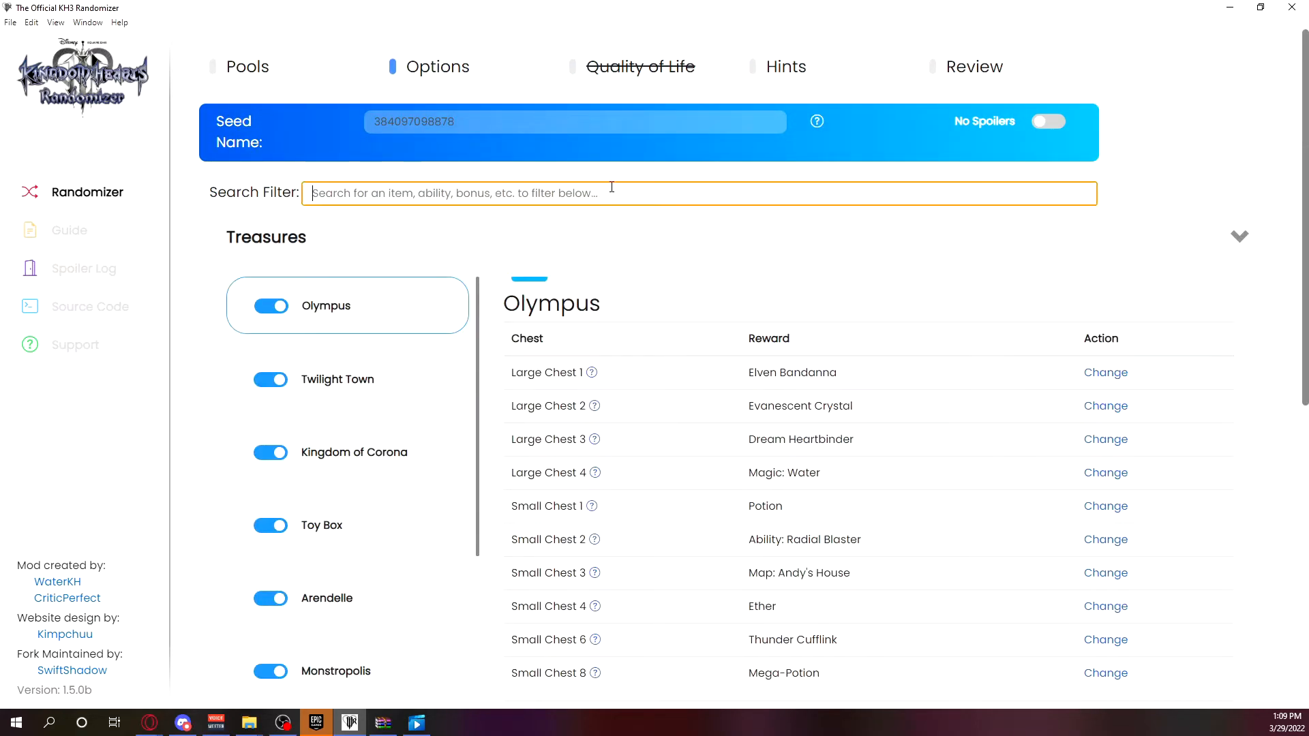
type("proof")
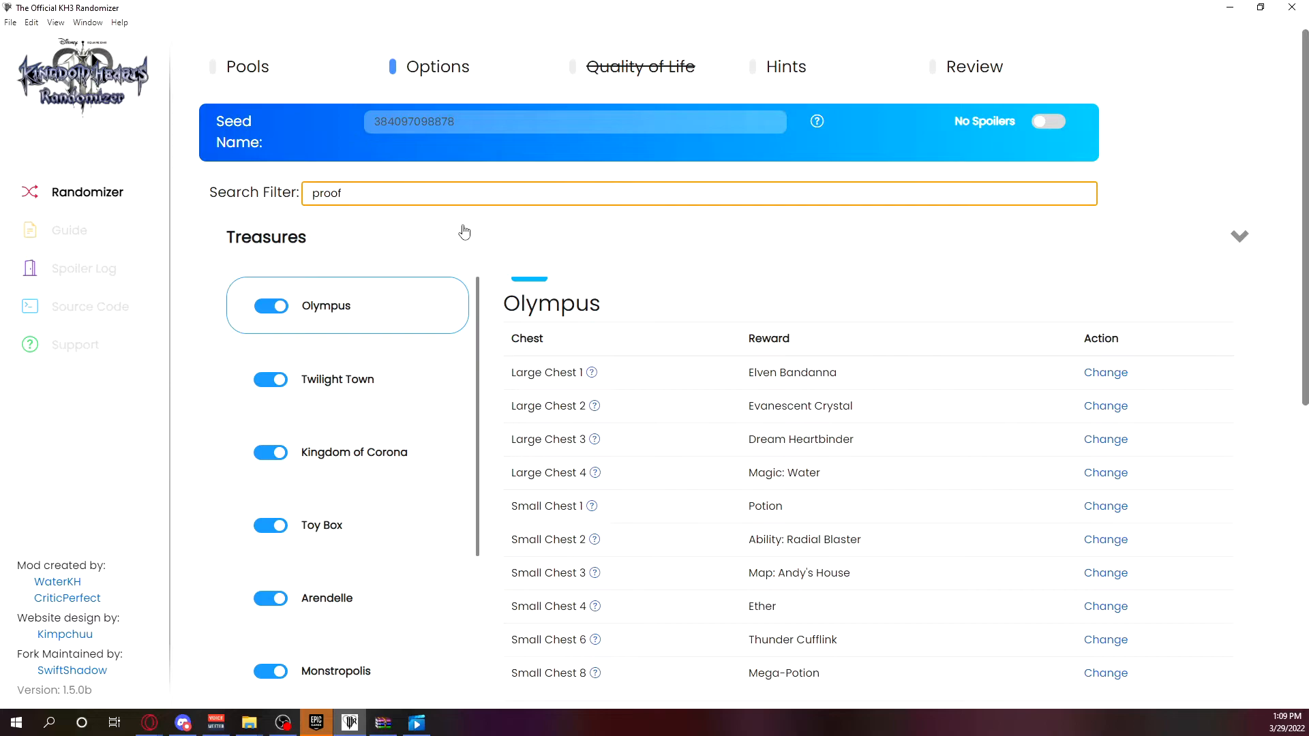
left_click(392, 243)
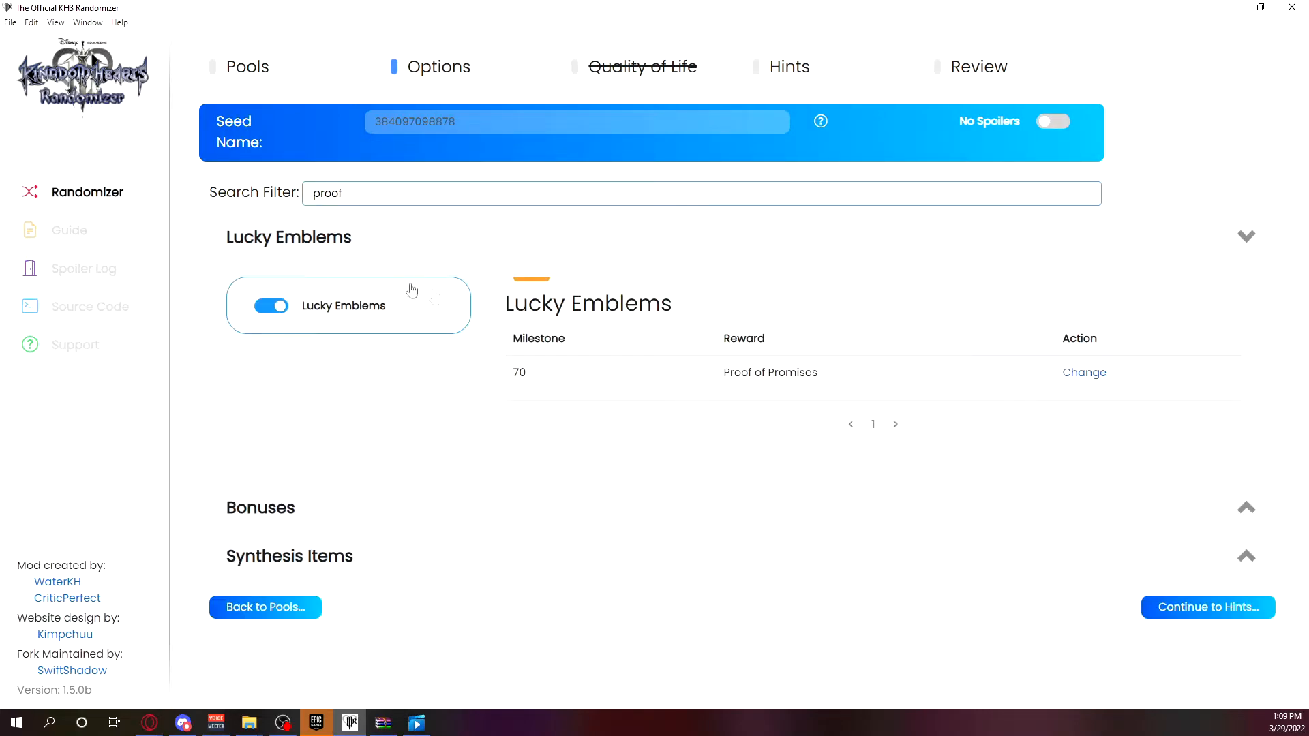
left_click(385, 525)
left_click(400, 545)
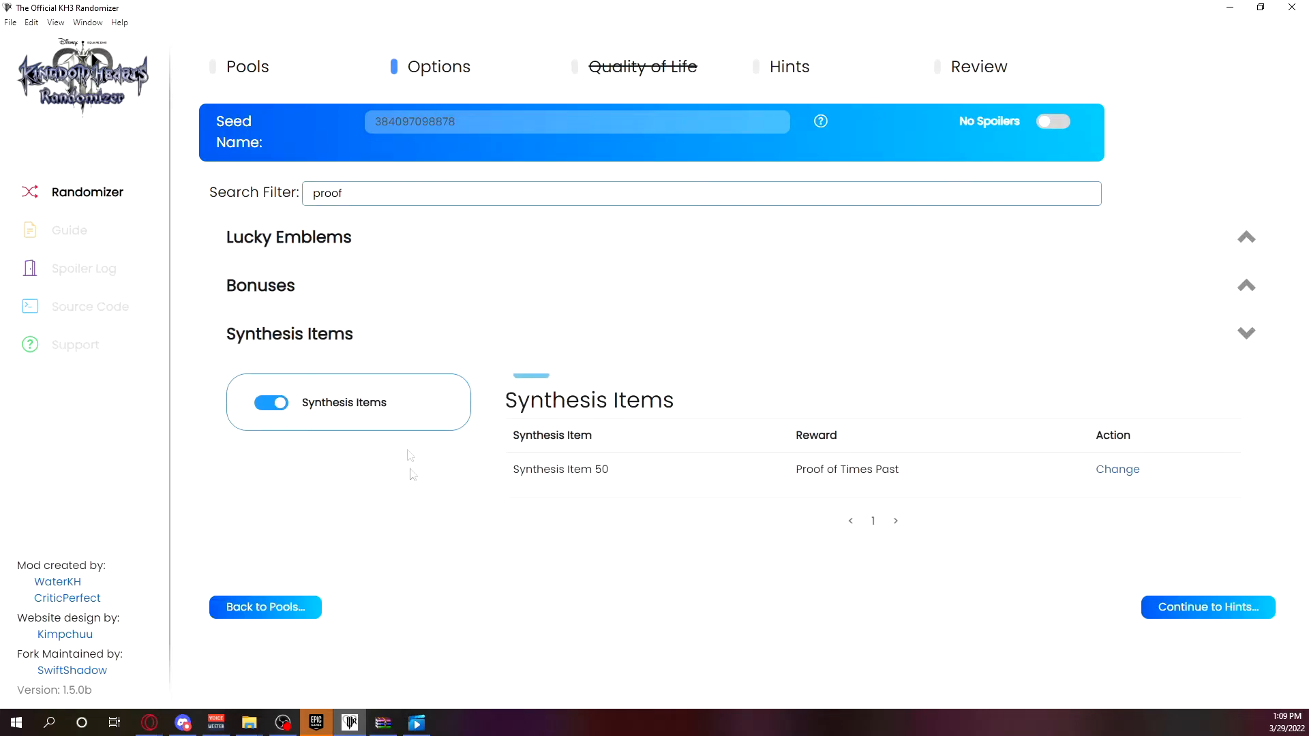
left_click(376, 238)
Clear the search filter on the Options page and go back to the Pools page.
triple_click(576, 189)
key("BackSpace")
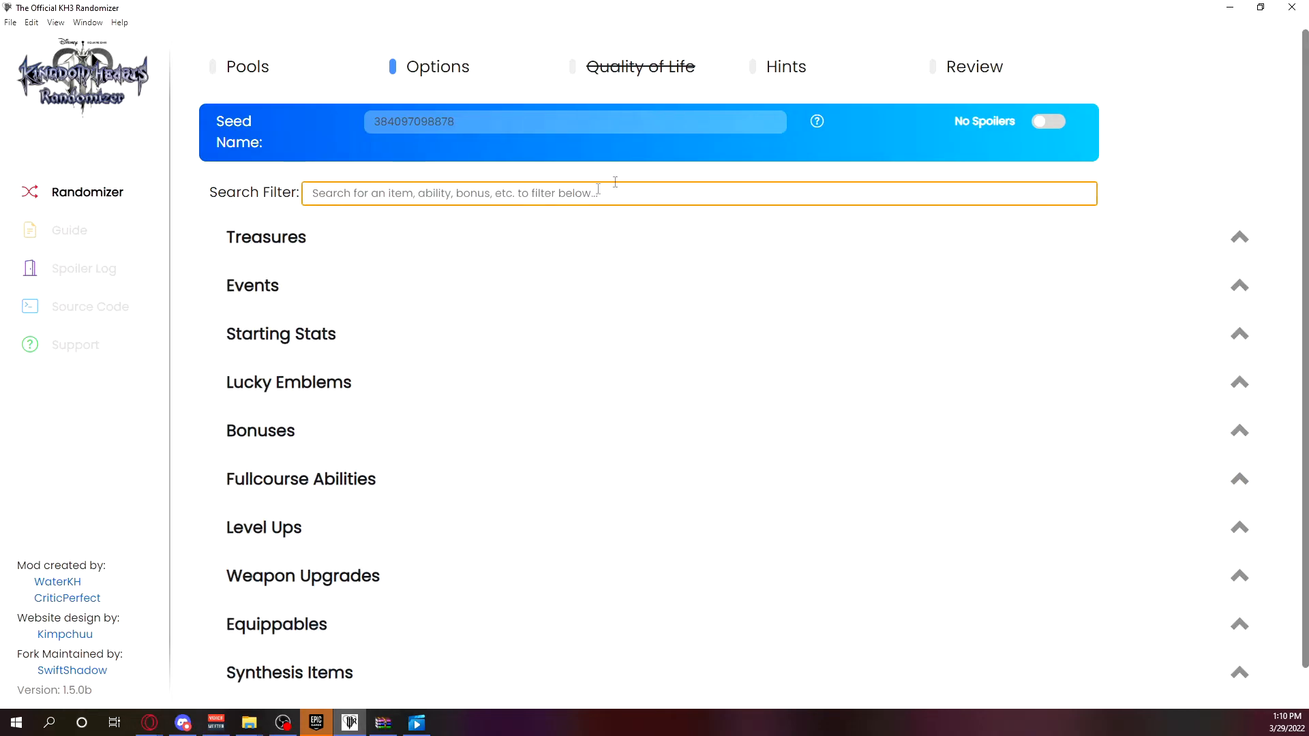
scroll(762, 400, "down", 1)
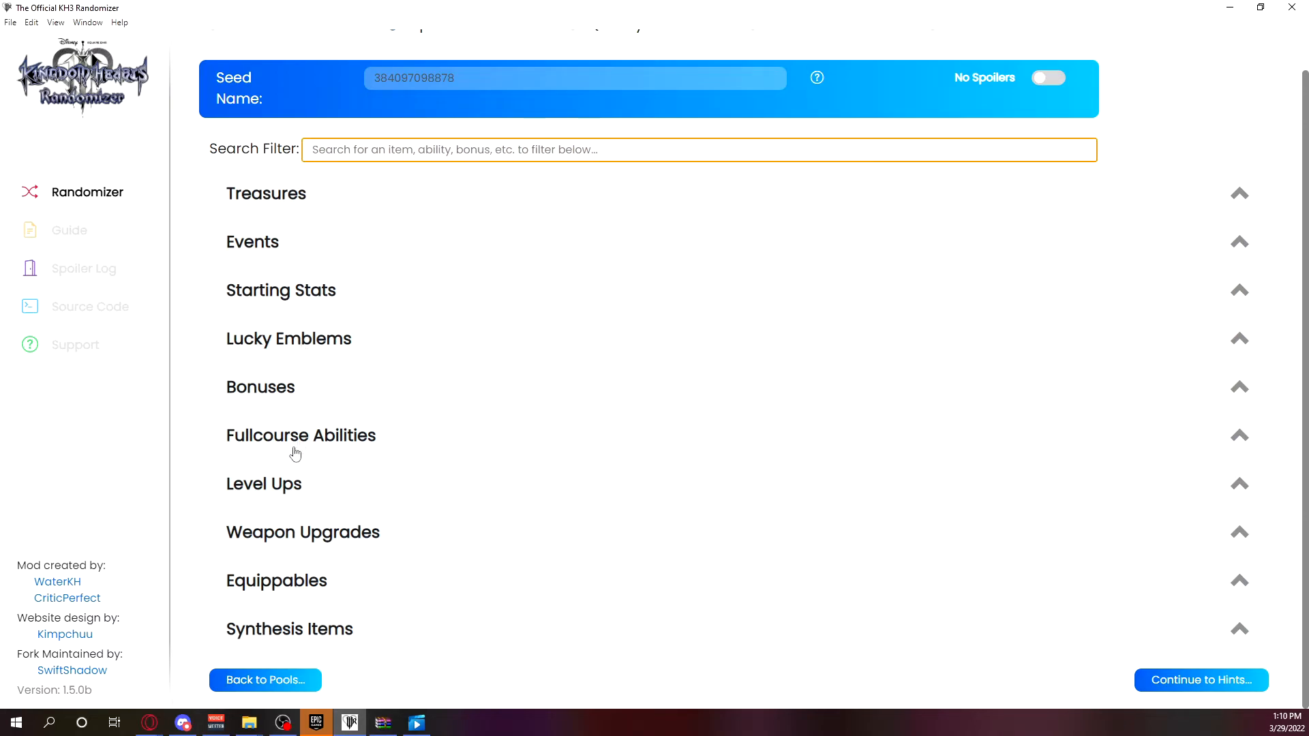
left_click(316, 685)
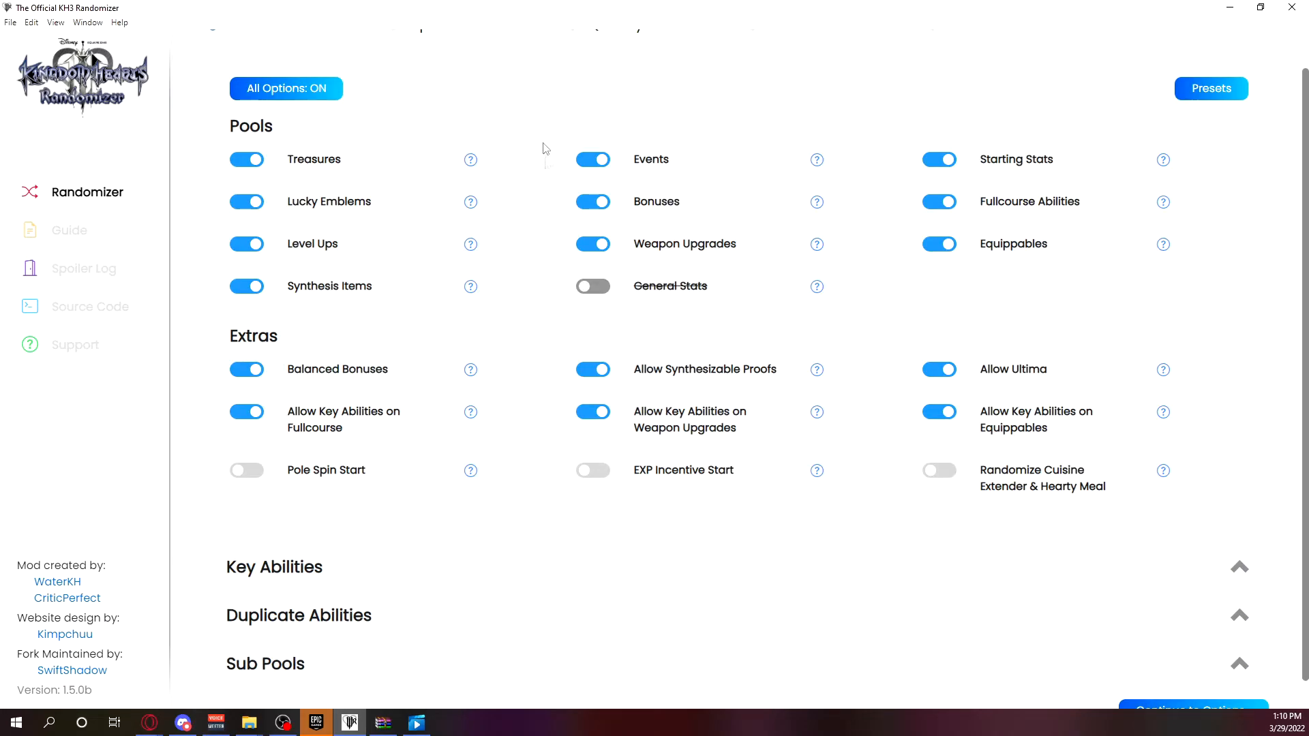
Open the presets and apply Swift's Preferred Settings.
scroll(518, 232, "up", 1)
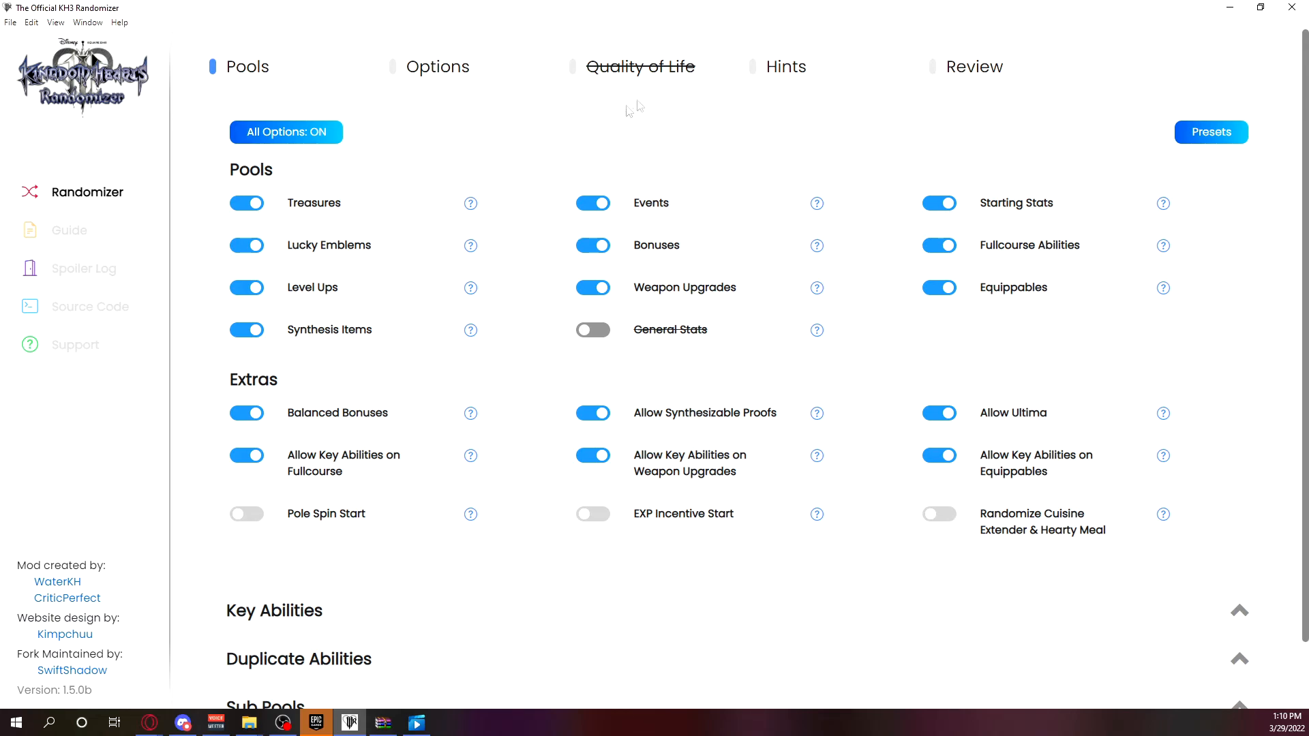
left_click(1239, 138)
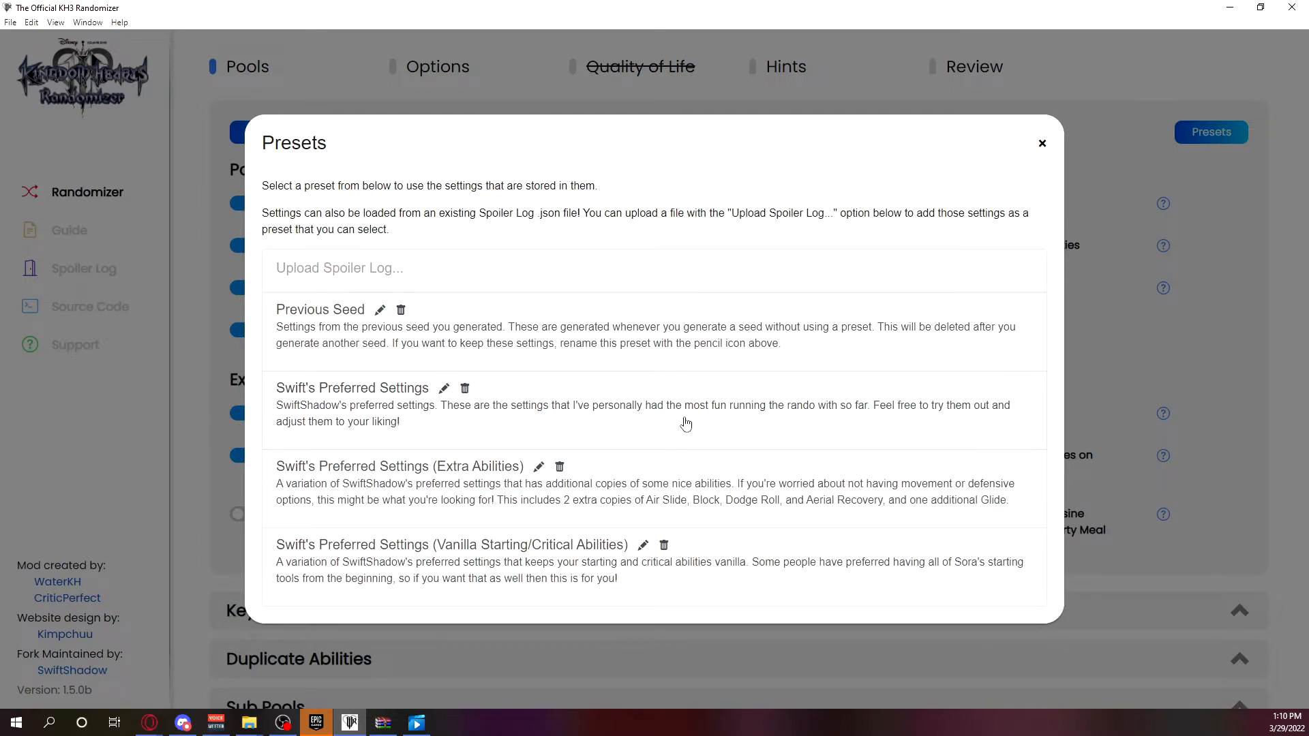
left_click(537, 413)
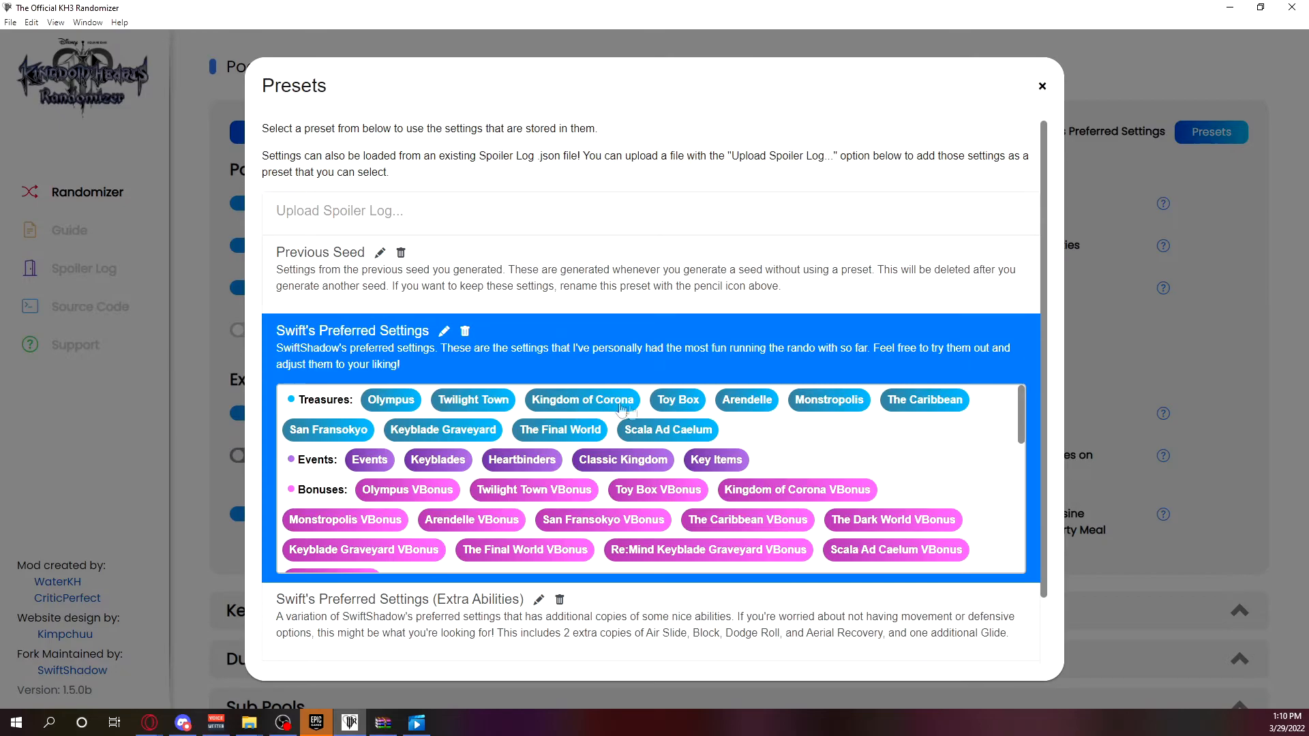
Examine the settings stored in the selected preset, from Treasures and Bonuses to Extras, Key Abilities and Hint Type.
scroll(801, 511, "down", 5)
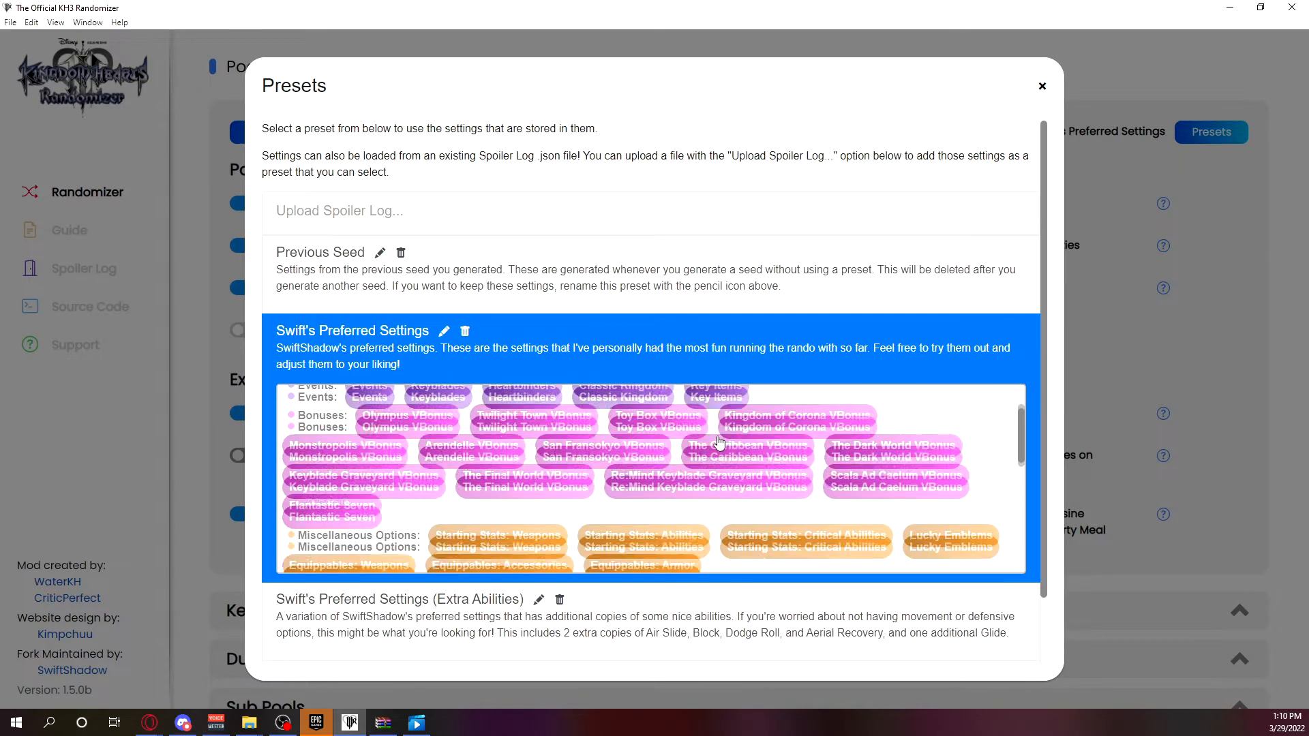
scroll(801, 511, "up", 5)
scroll(784, 498, "down", 5)
scroll(767, 484, "up", 5)
scroll(767, 486, "up", 1)
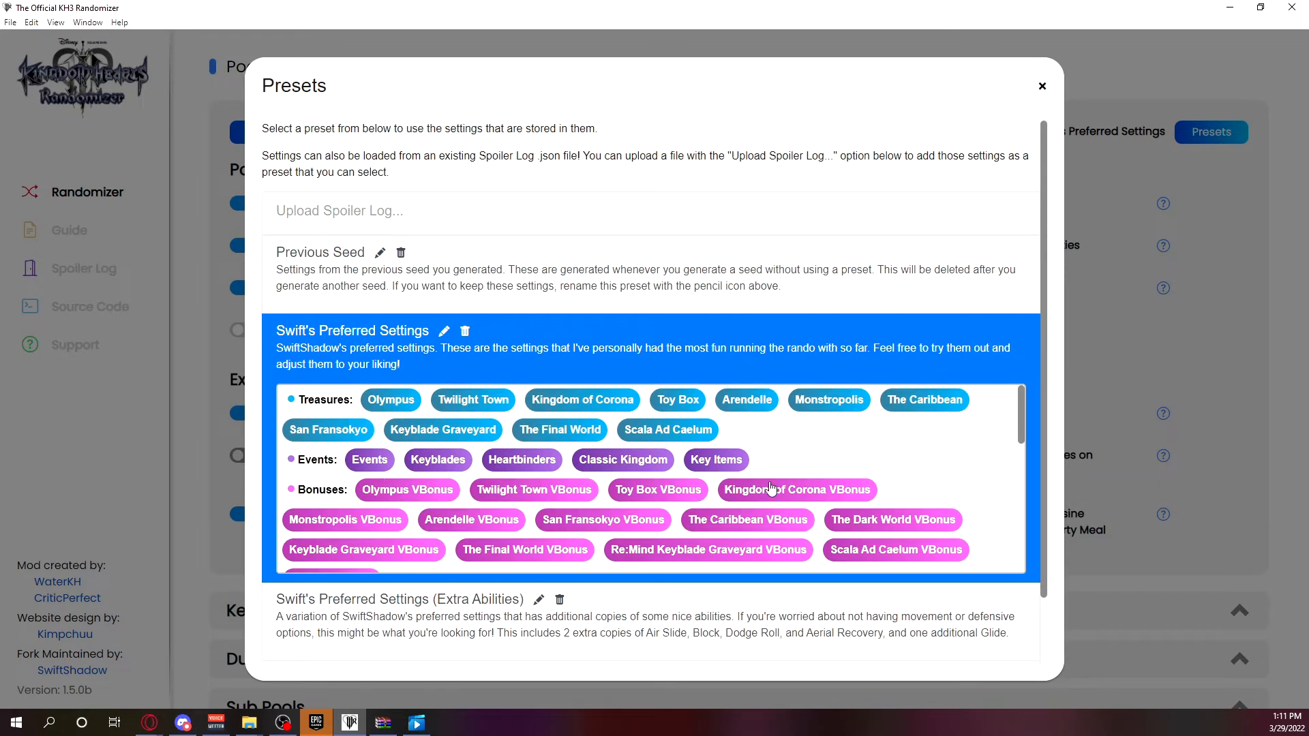
scroll(766, 461, "down", 4)
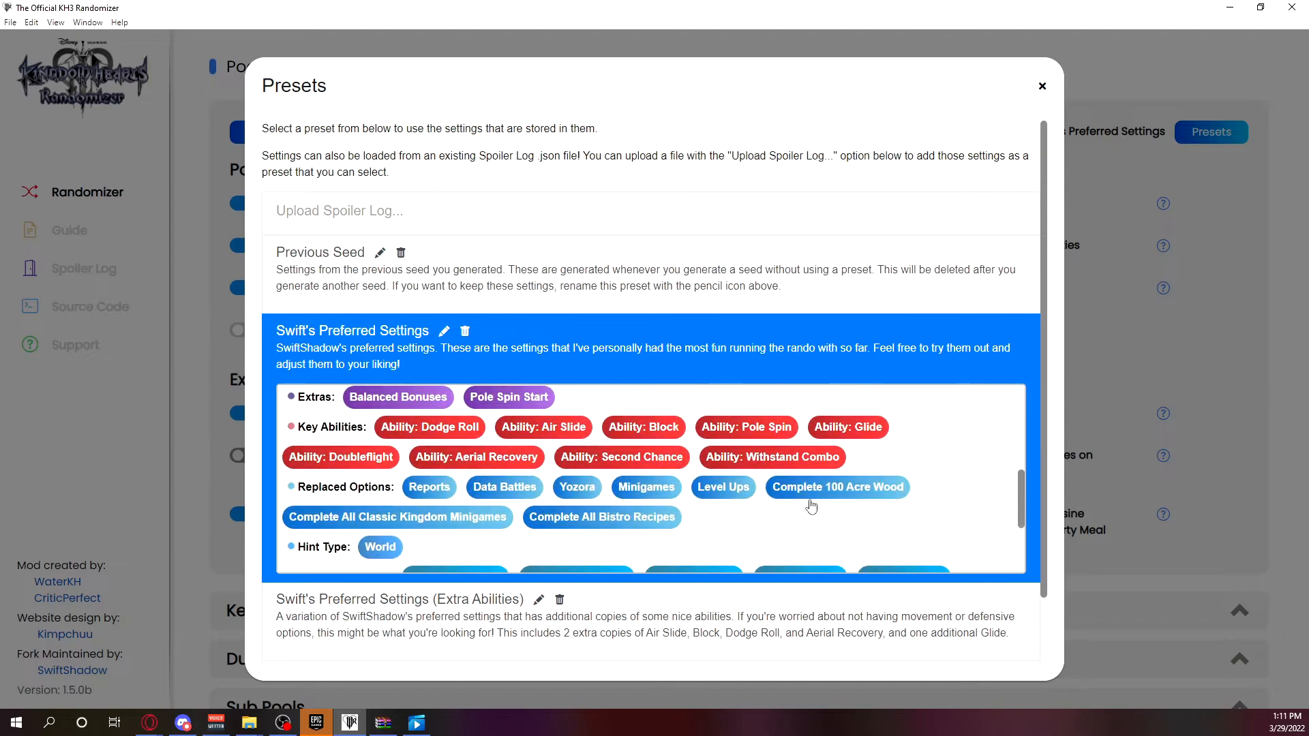
Close the presets and review the Pools and Extras toggles set by the applied preset.
left_click(1230, 298)
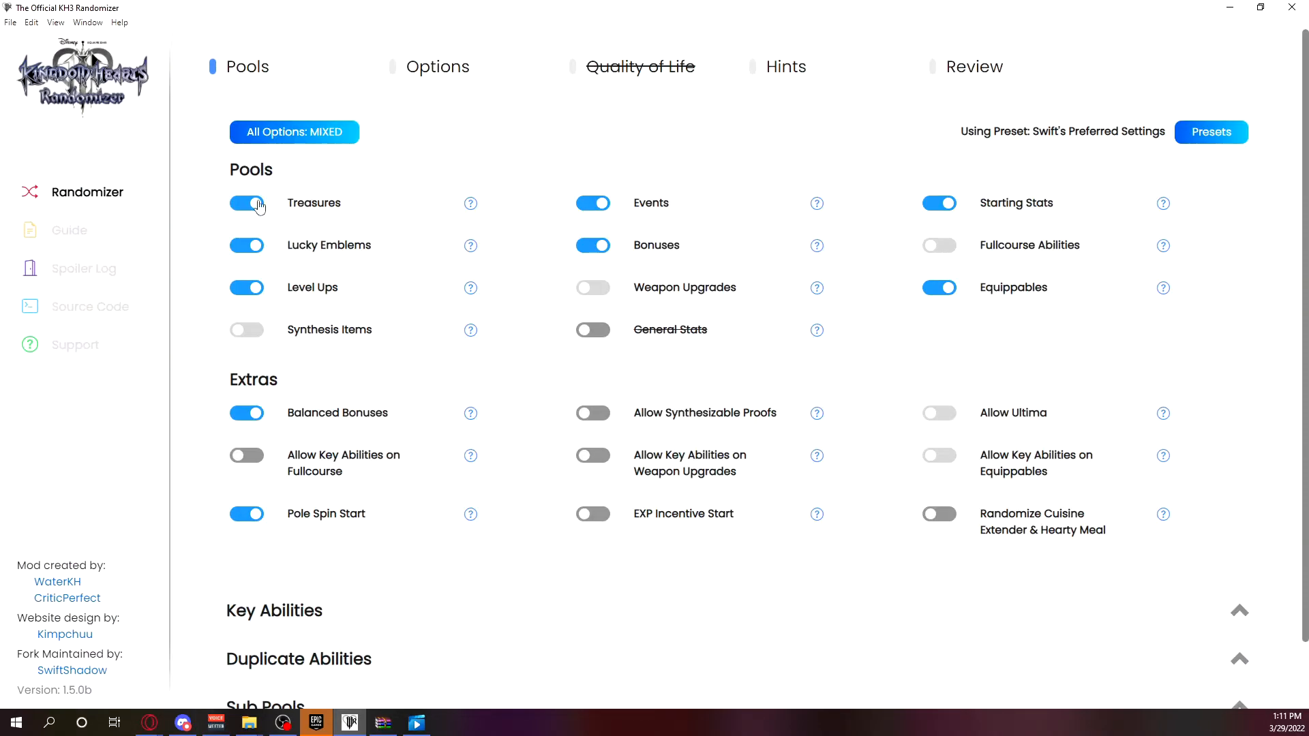
scroll(535, 292, "down", 2)
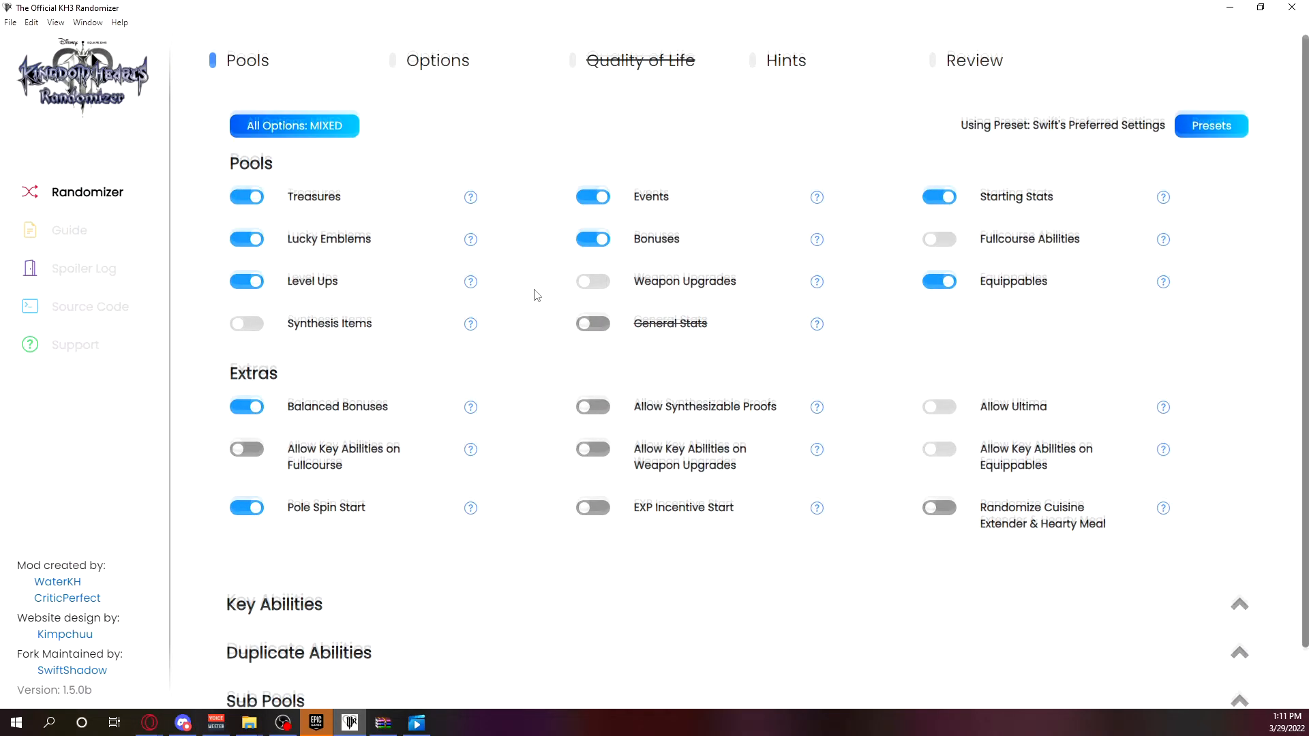
scroll(1159, 218, "up", 2)
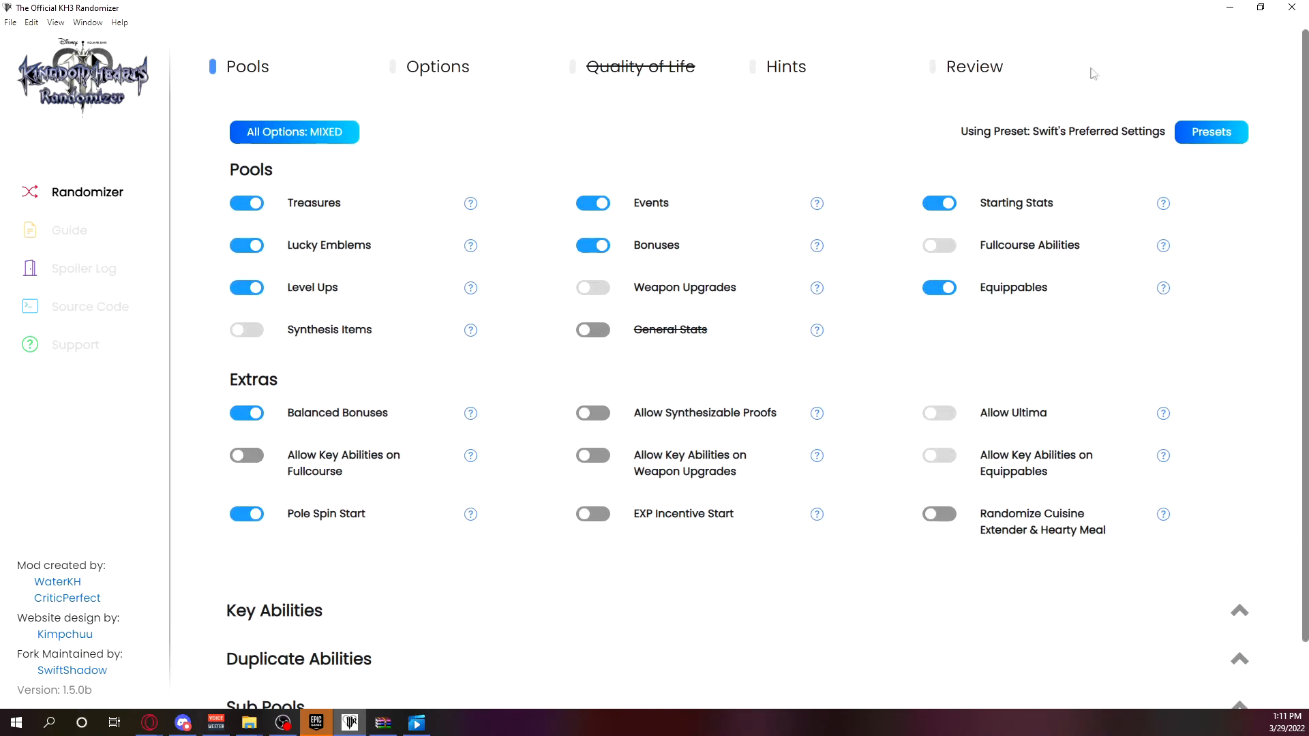
Give the seed a random name and proceed through Options and Hints to examine the applied preset's settings on the Review page.
scroll(1177, 129, "down", 2)
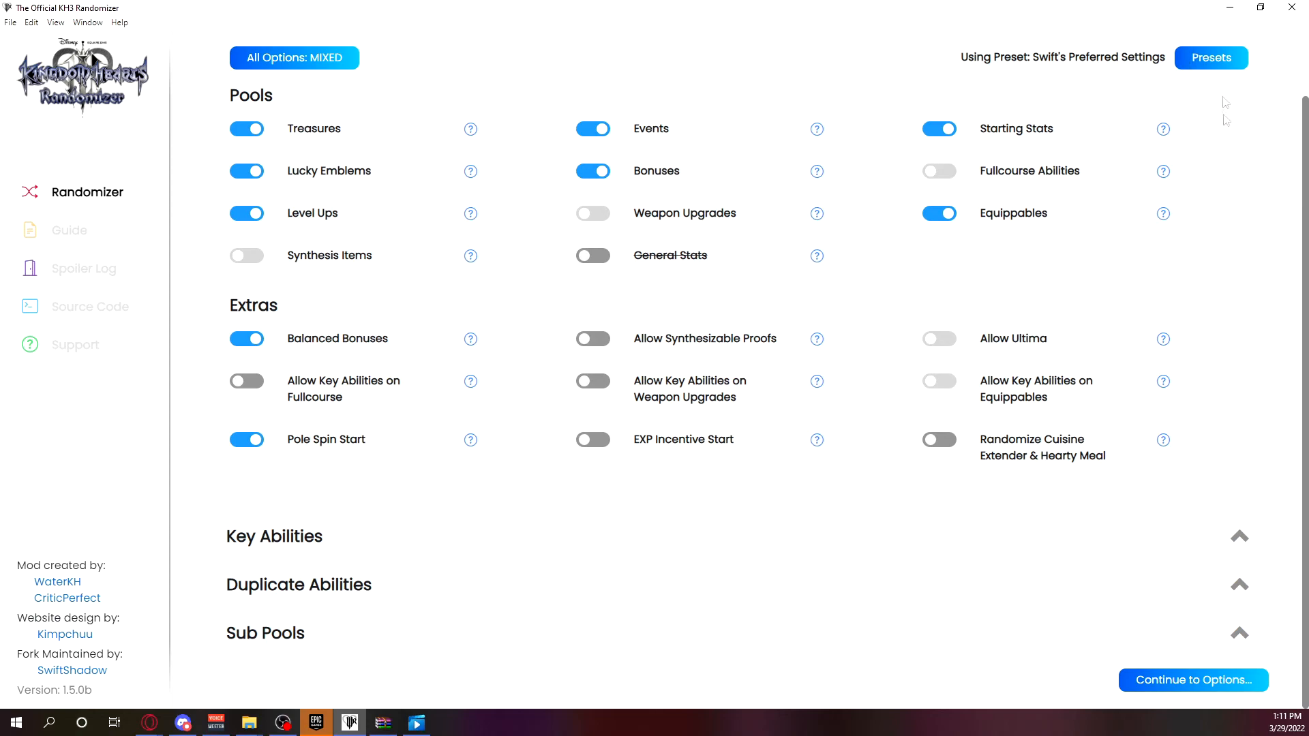
left_click(1145, 688)
left_click(340, 133)
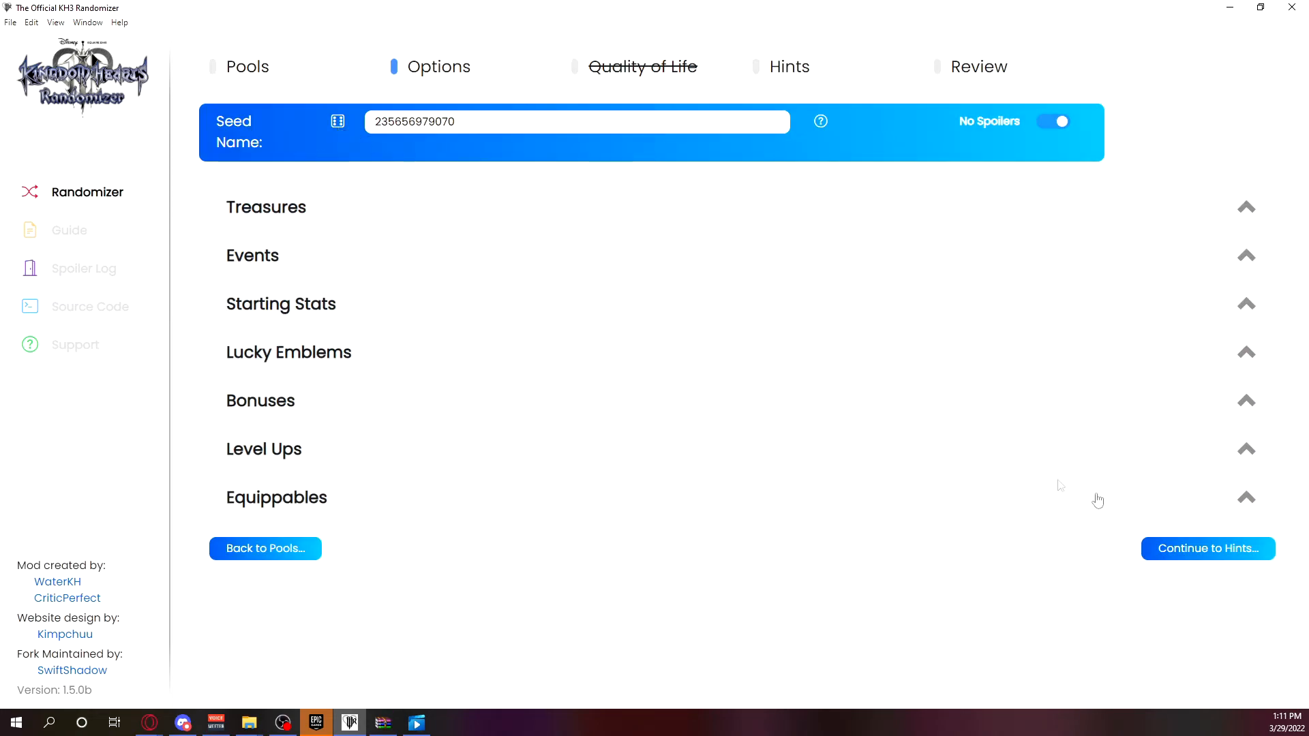
left_click(1174, 550)
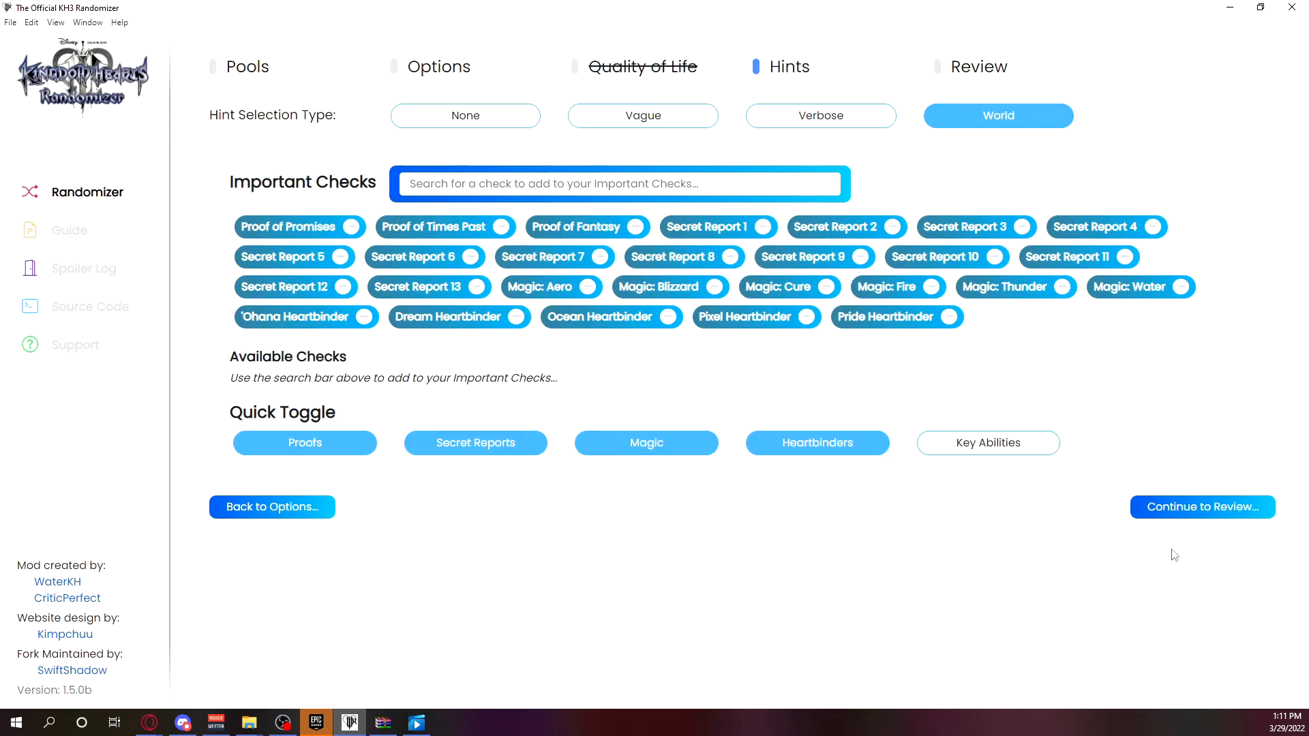
left_click(1221, 507)
scroll(612, 335, "down", 5)
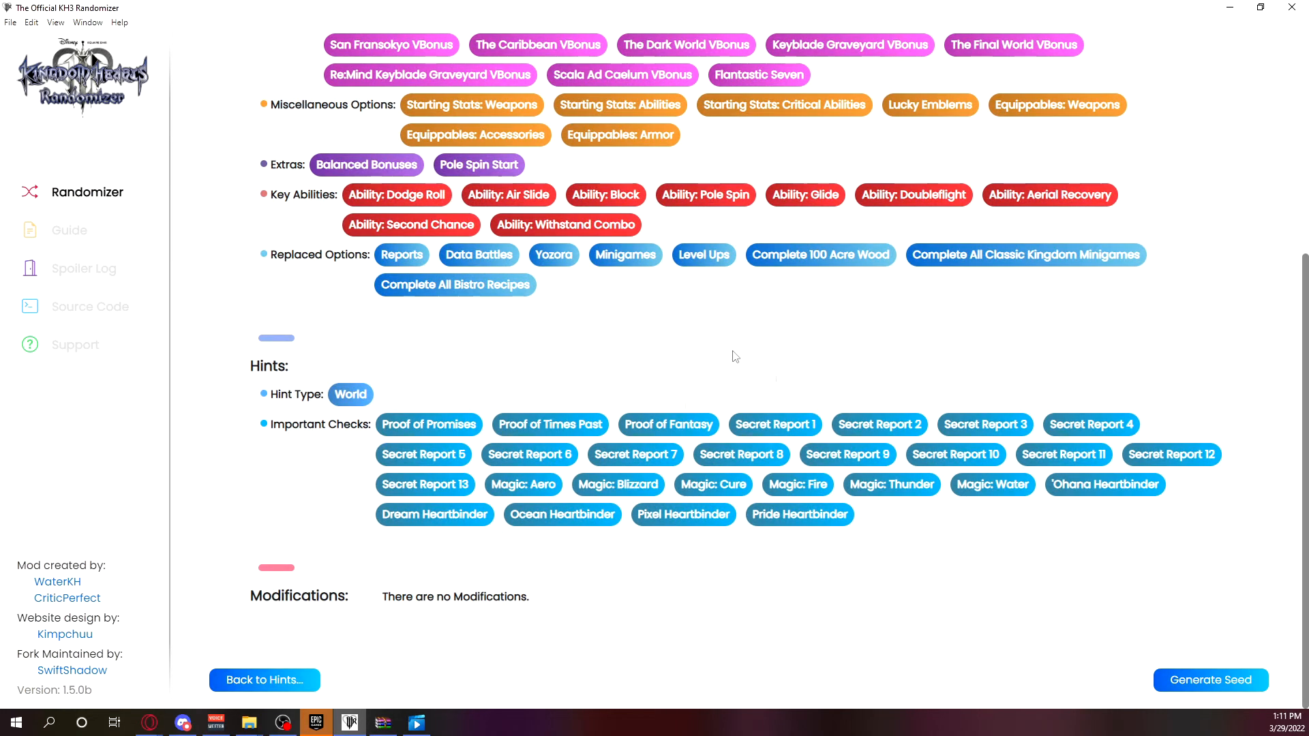
scroll(613, 239, "up", 6)
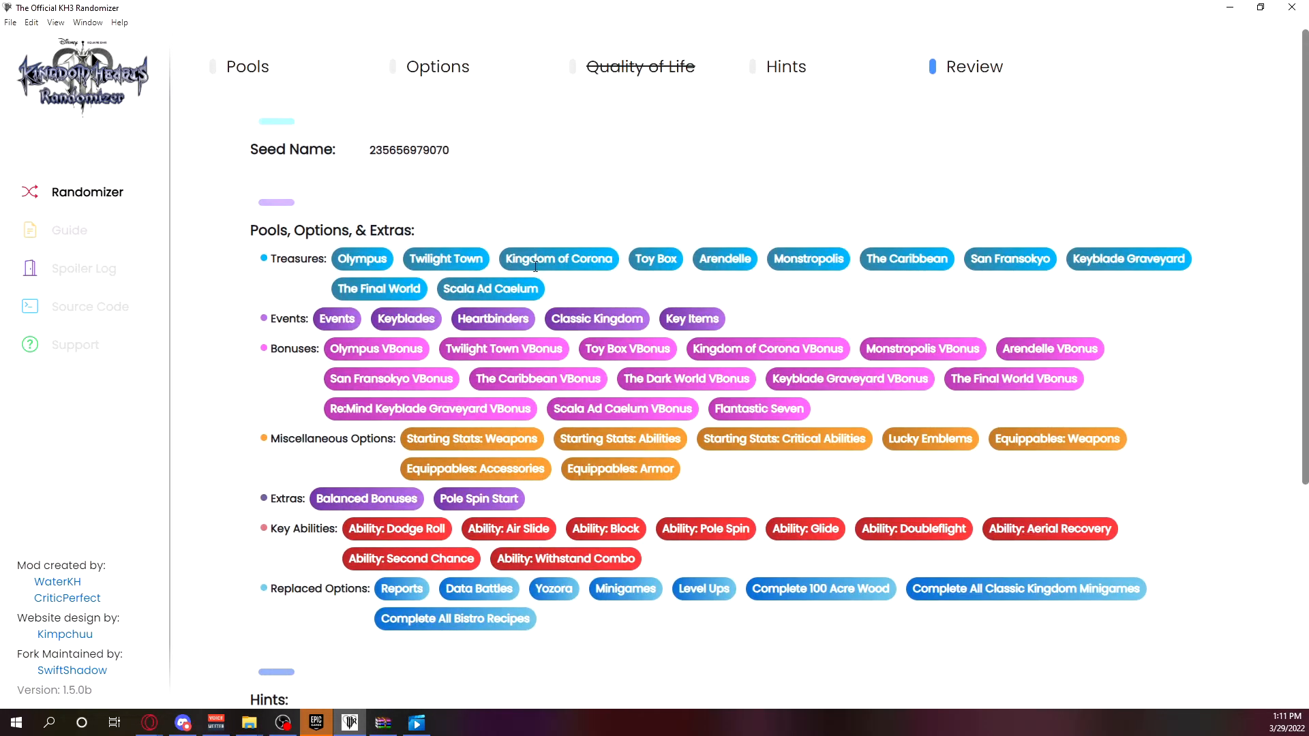
scroll(950, 238, "down", 6)
scroll(726, 351, "up", 4)
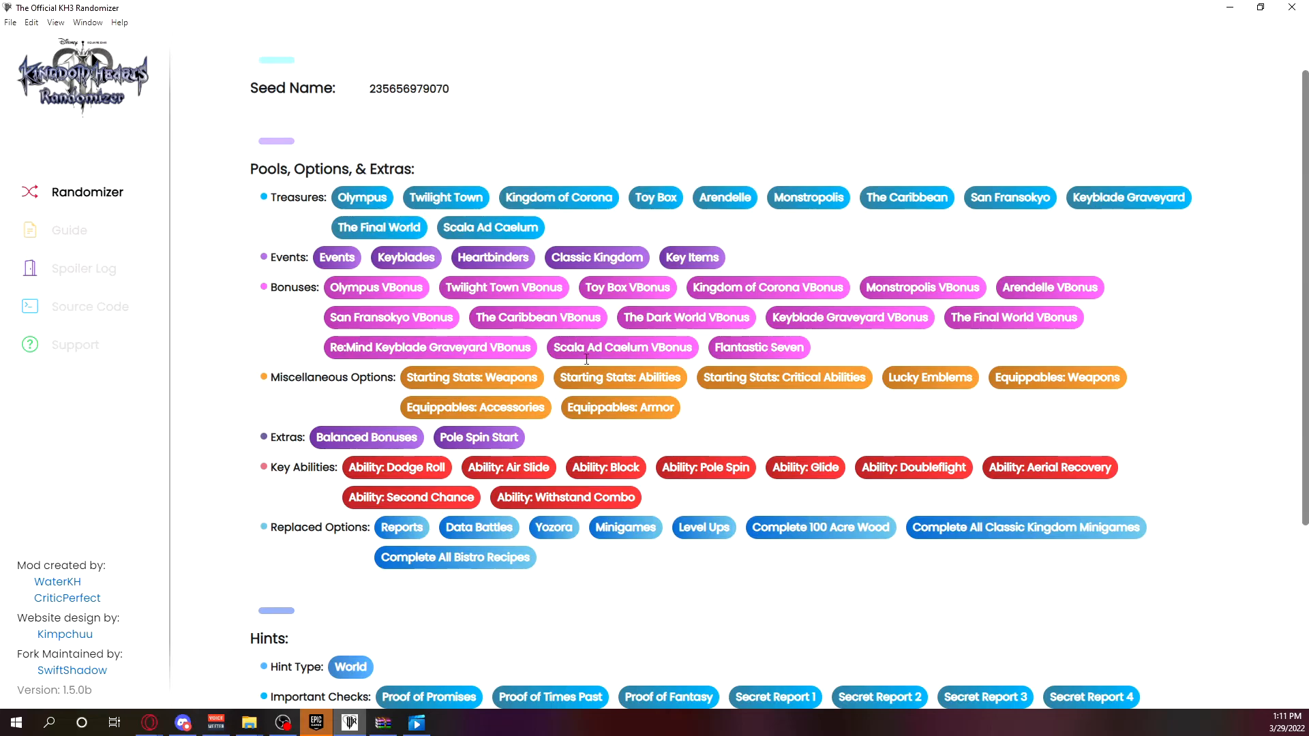
scroll(692, 390, "down", 4)
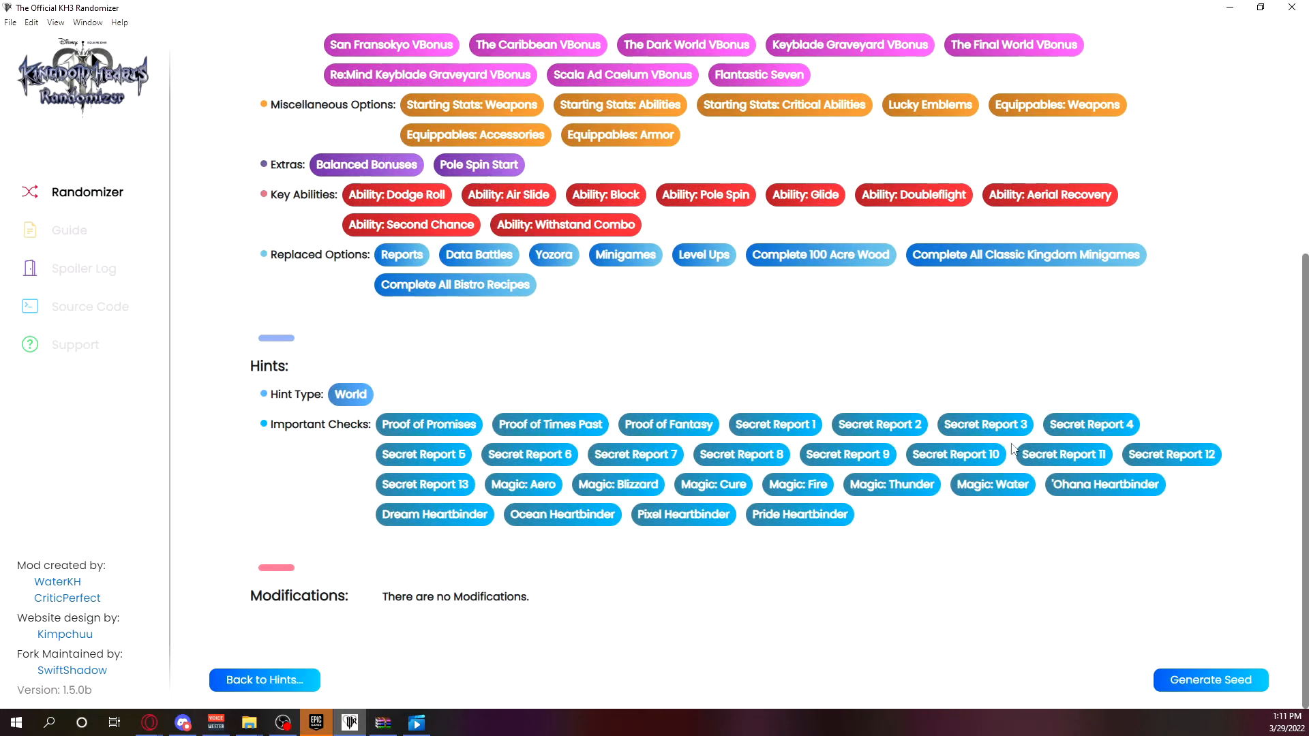
Restart the randomizer setup and switch off the Weapon Upgrades and Equippables pools.
left_click(105, 196)
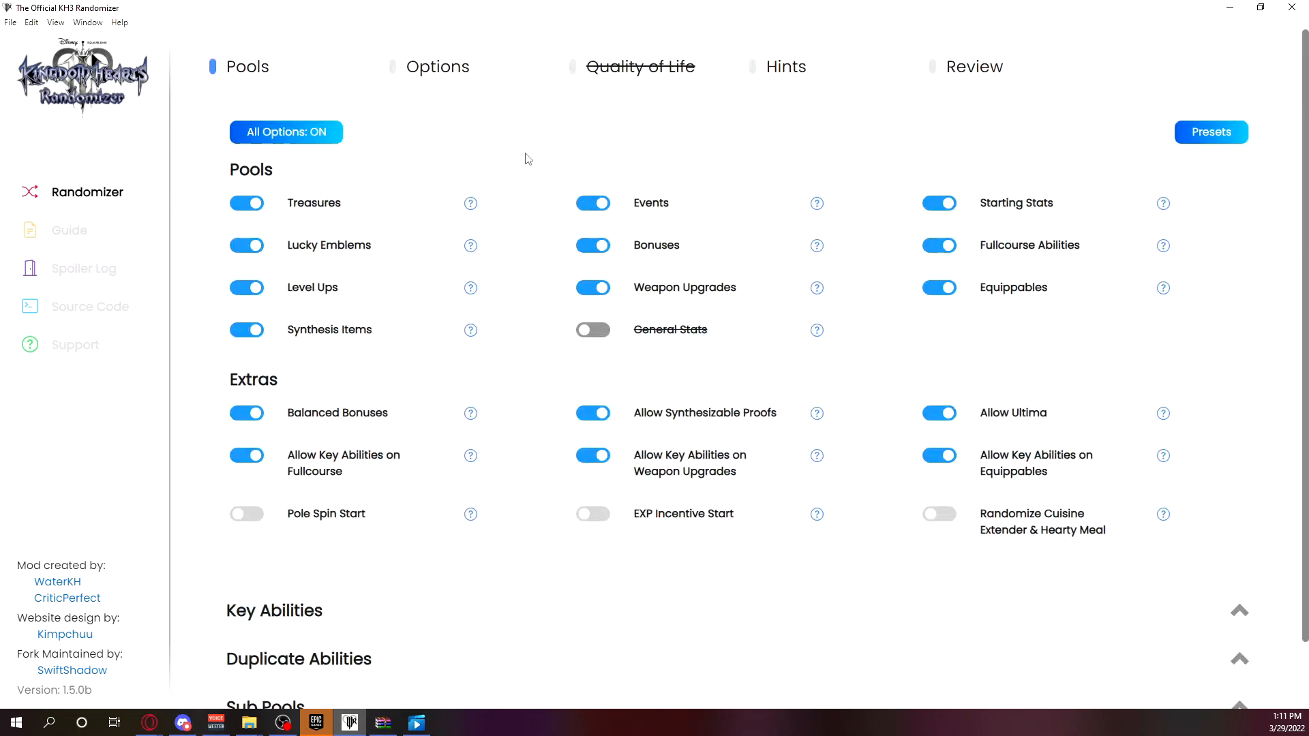
left_click(1184, 137)
left_click(1041, 142)
left_click(599, 293)
left_click(939, 290)
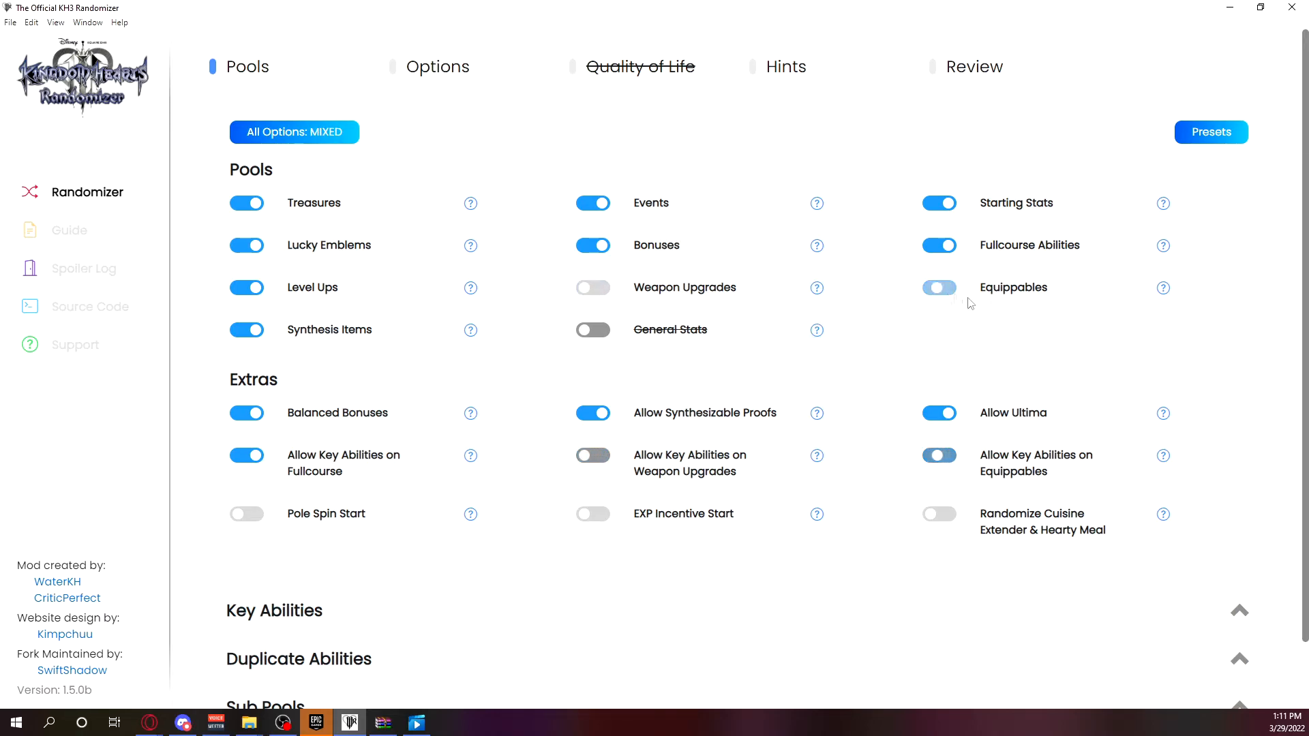
Proceed through Options to Hints, set the hint selection type to Vague, and continue to Review.
scroll(914, 257, "down", 1)
left_click(1168, 678)
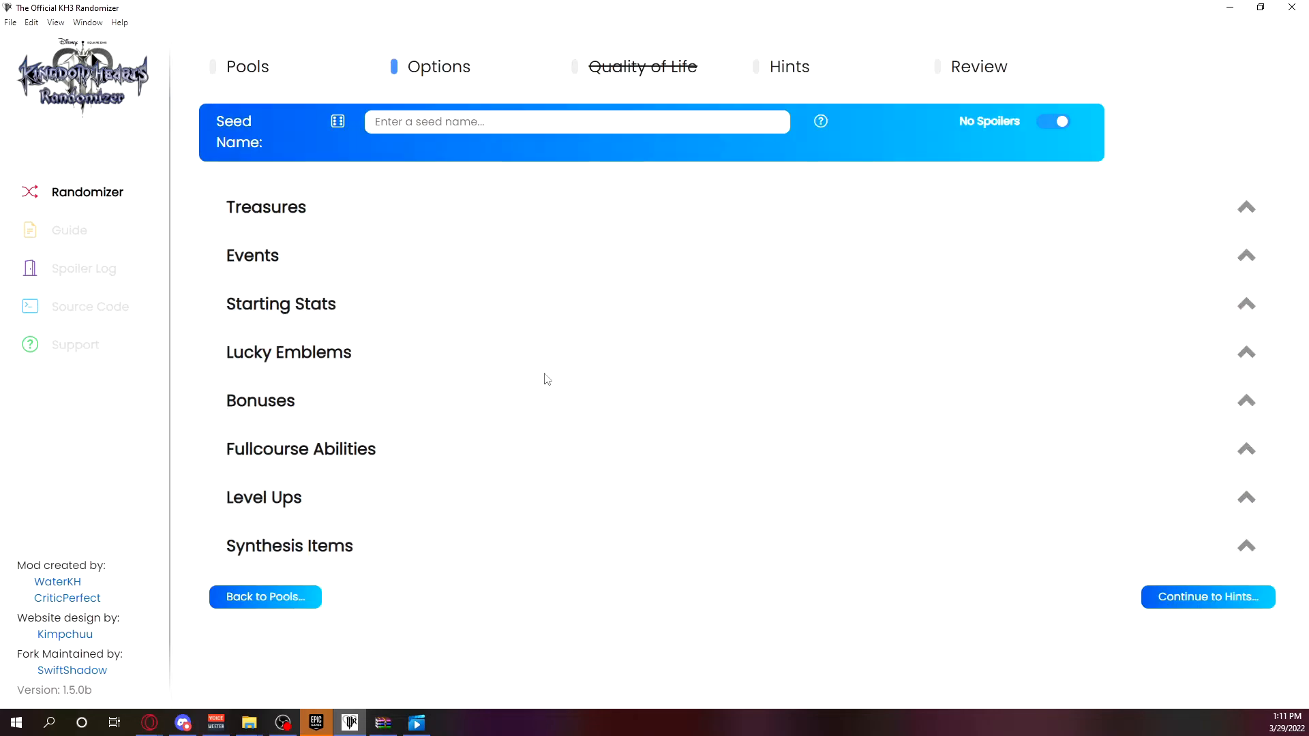
left_click(1197, 595)
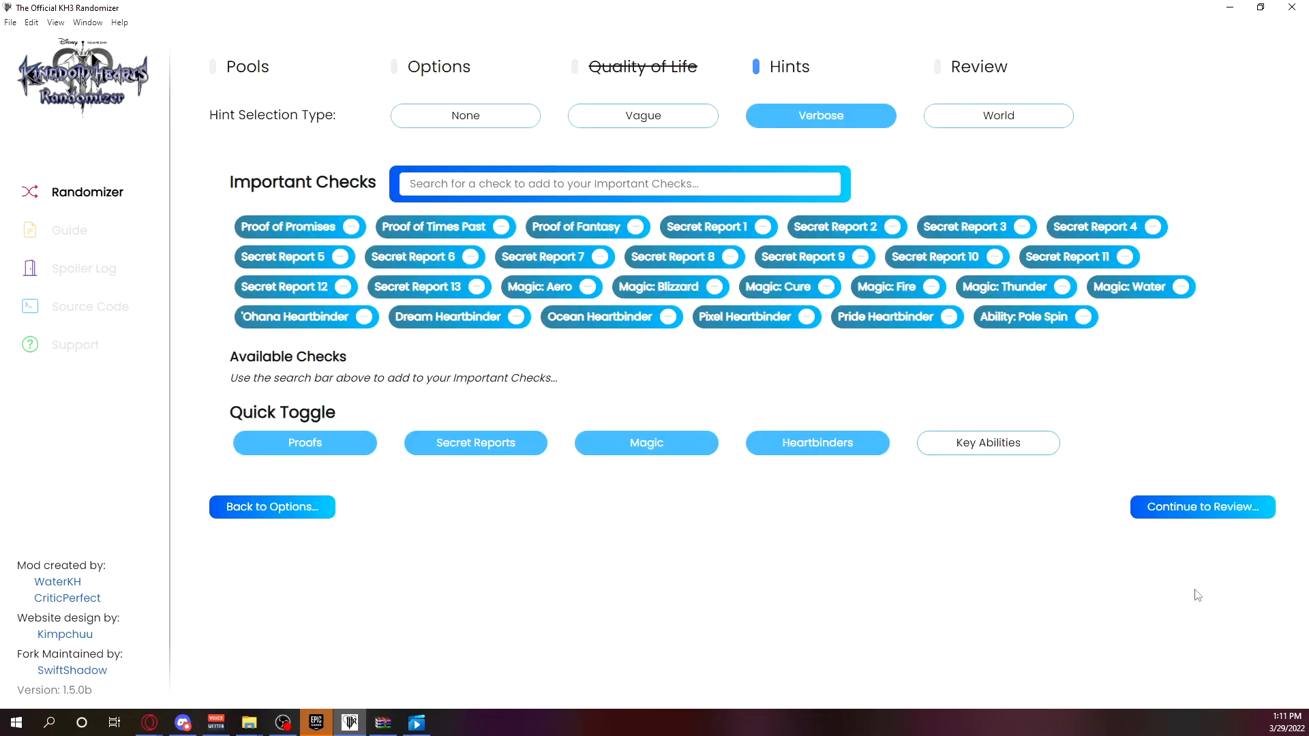
left_click(806, 121)
left_click(642, 117)
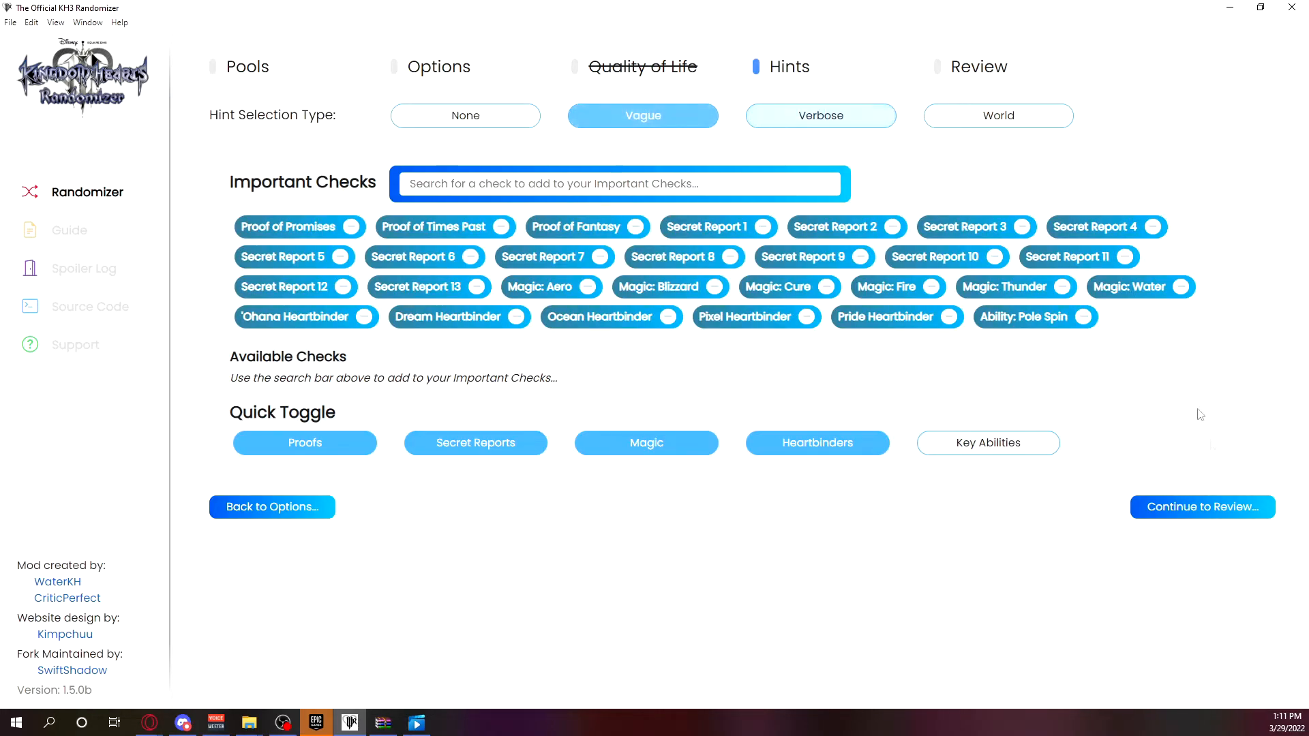
left_click(1203, 506)
Save the reviewed settings as preset "No Equippables or Weapon Upgrades" with the description "I don't want equippables randomized.".
scroll(784, 286, "down", 5)
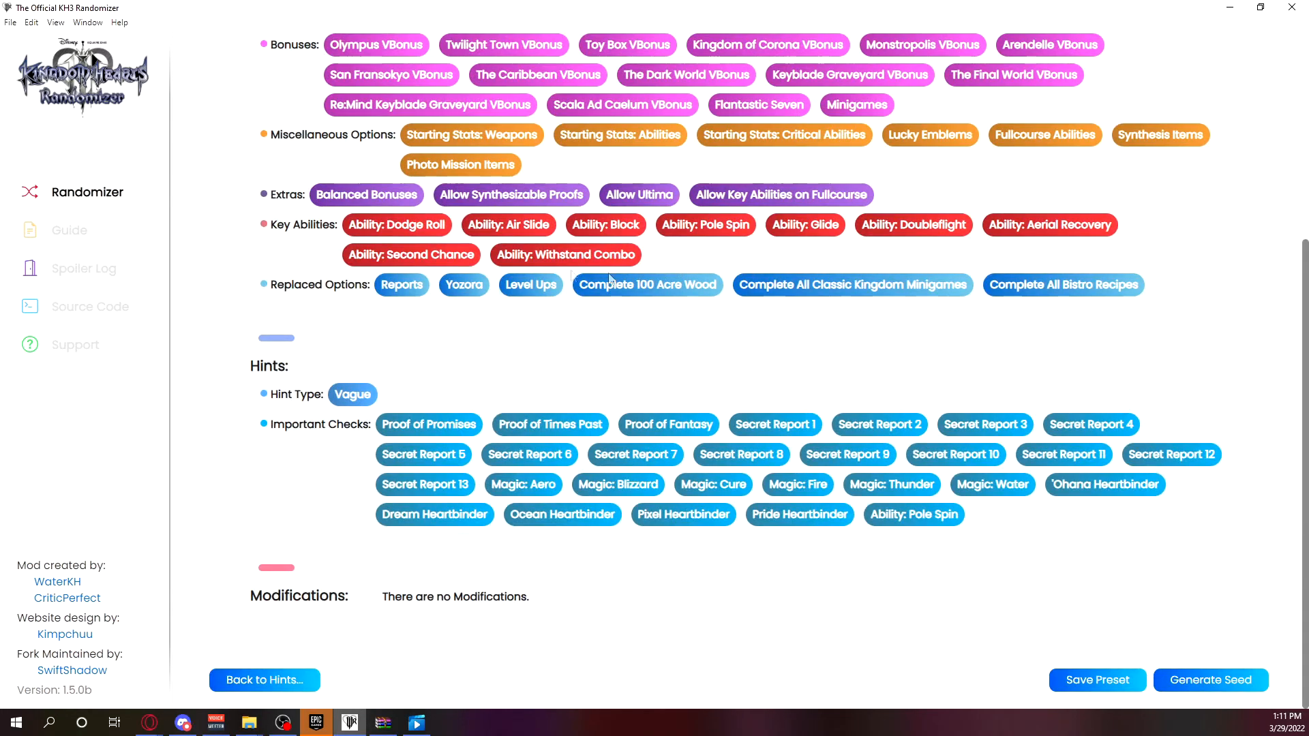
scroll(750, 204, "up", 5)
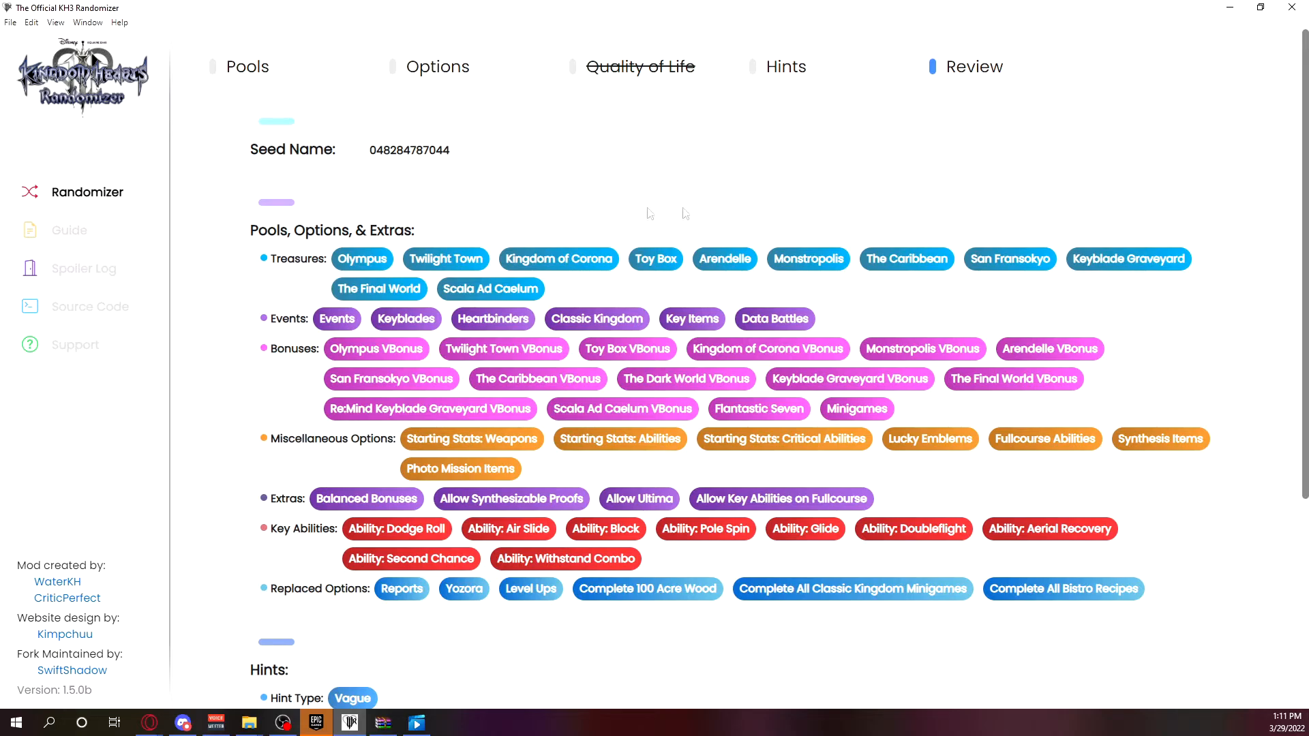
scroll(764, 227, "down", 5)
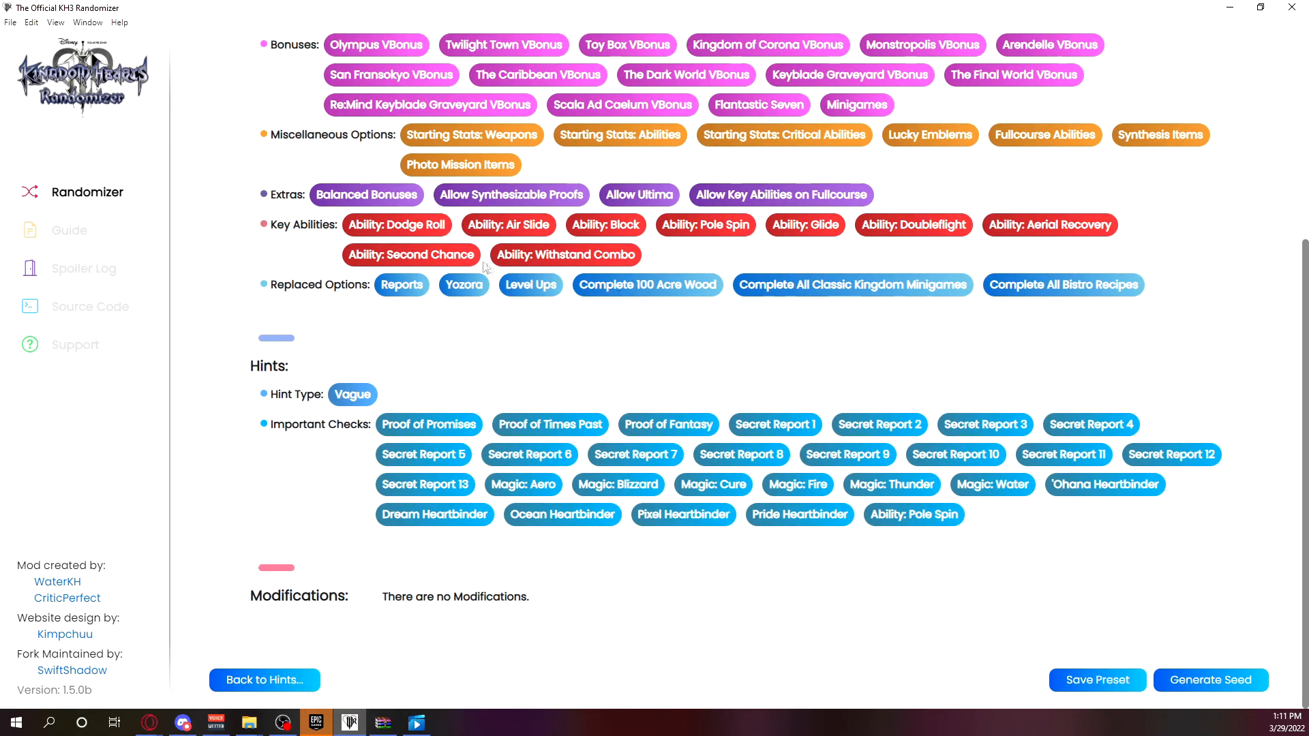
scroll(1112, 688, "up", 1)
scroll(1113, 689, "down", 1)
left_click(1115, 683)
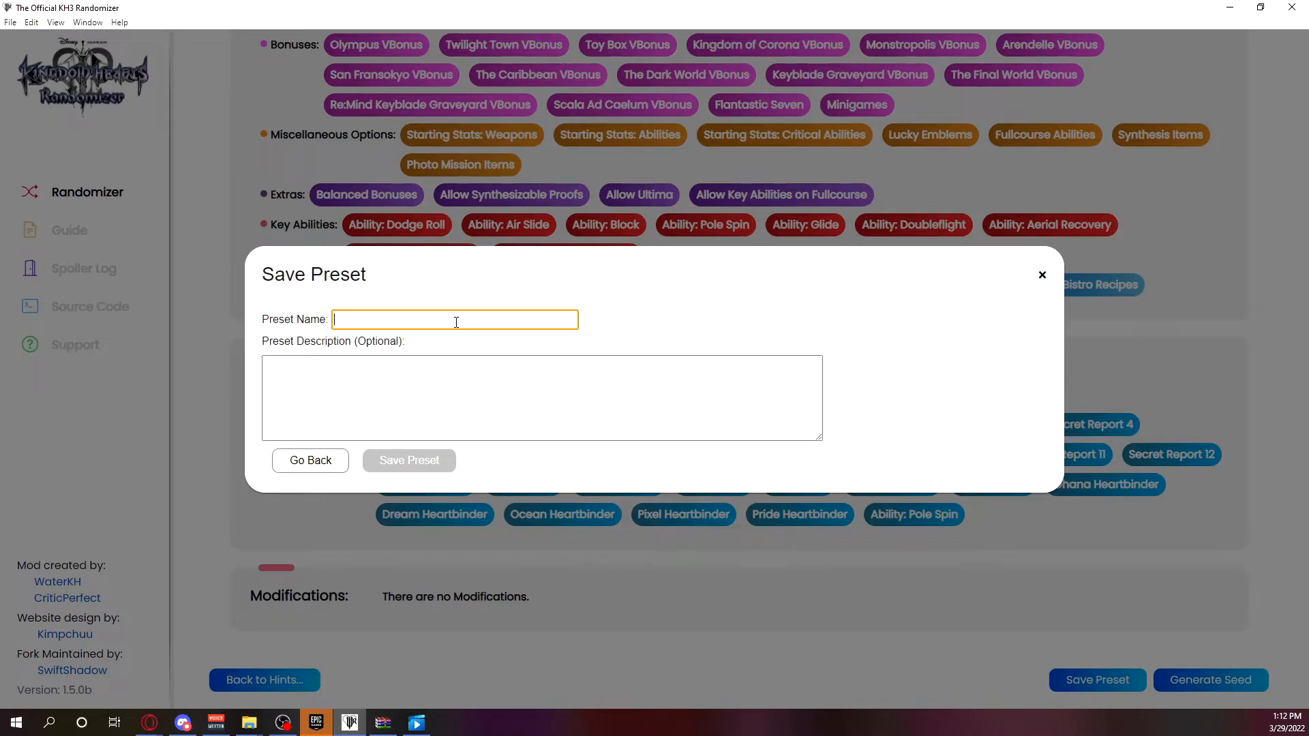
type("No Equippables or")
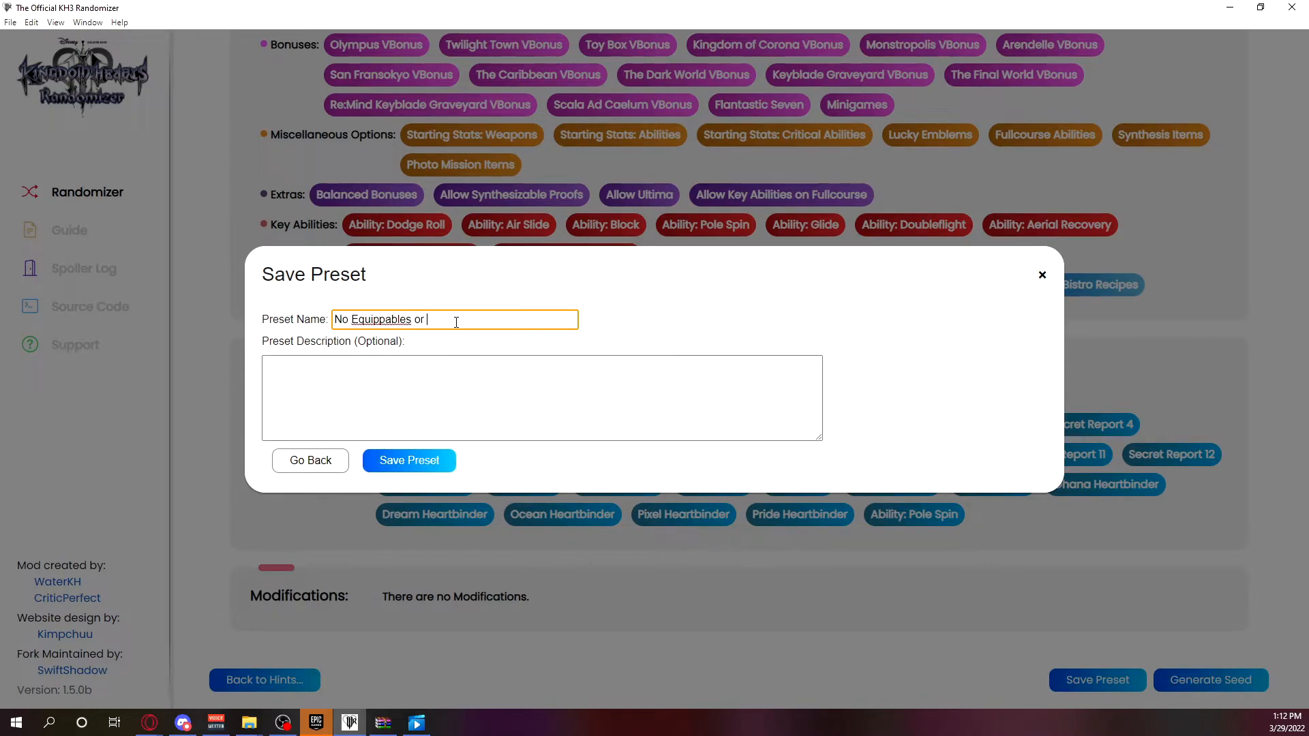
type("dse")
left_click(529, 357)
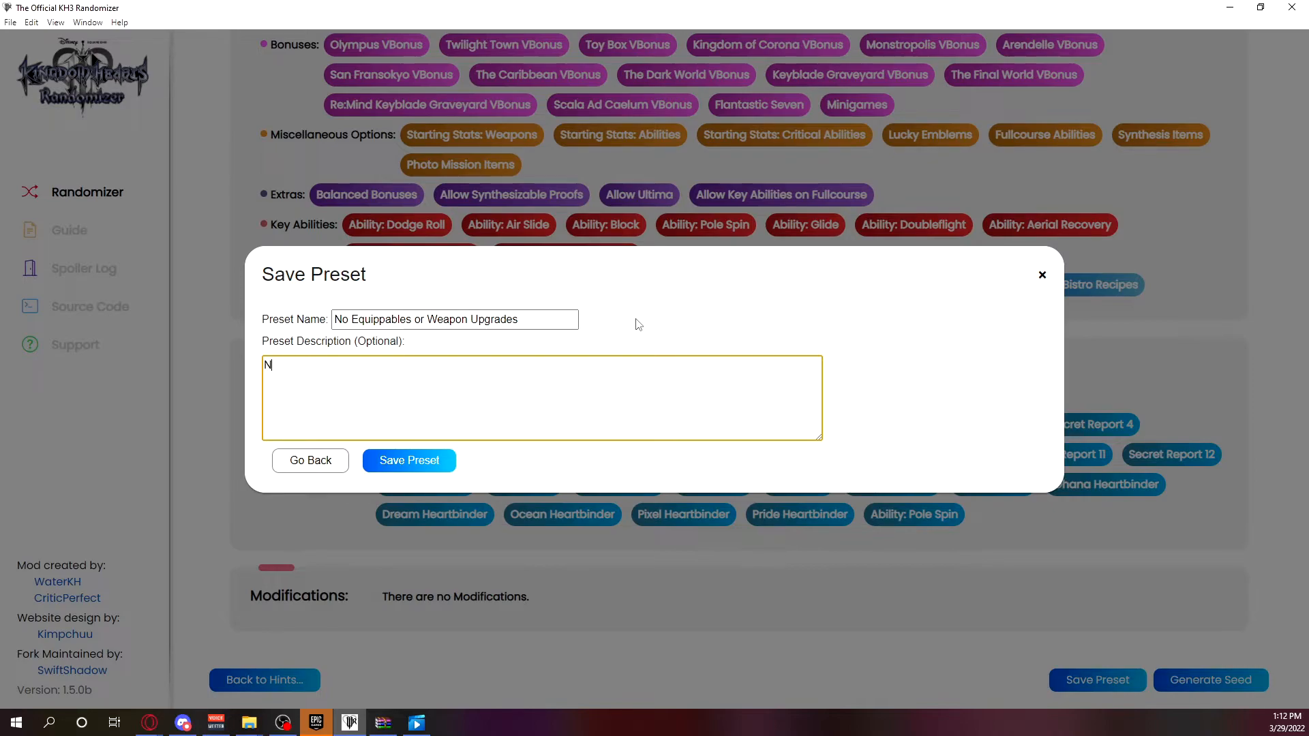
type("don't want equippables randomized.")
left_click(409, 462)
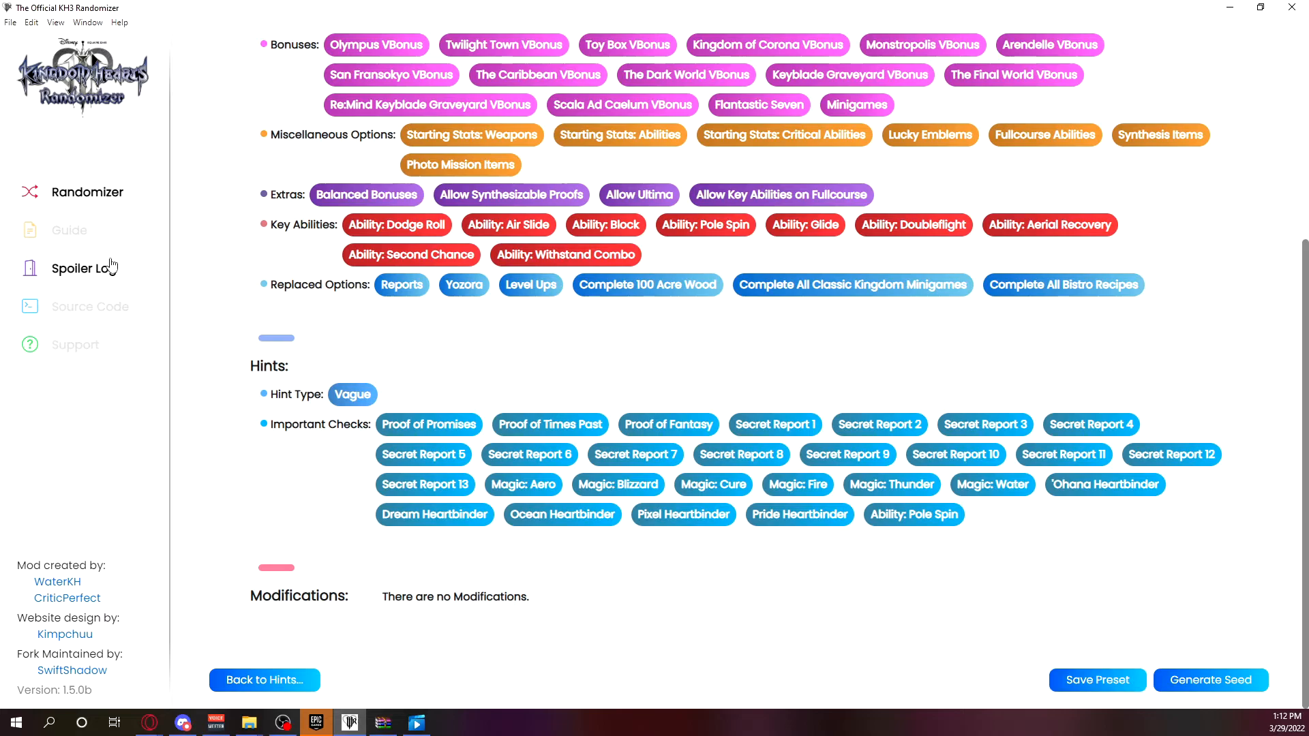
Return to the Pools page and select the No Equippables or Weapon Upgrades preset to examine its stored settings.
left_click(99, 194)
left_click(1187, 132)
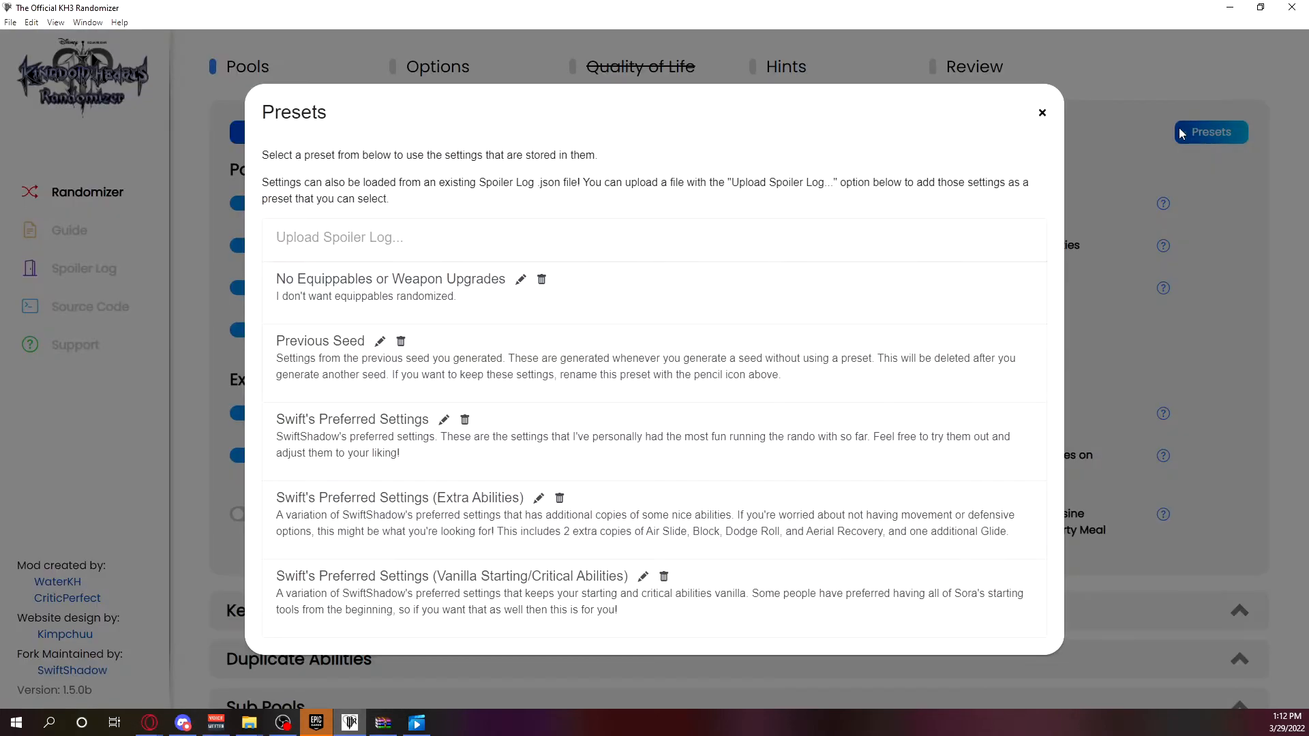
left_click(712, 315)
scroll(638, 316, "down", 8)
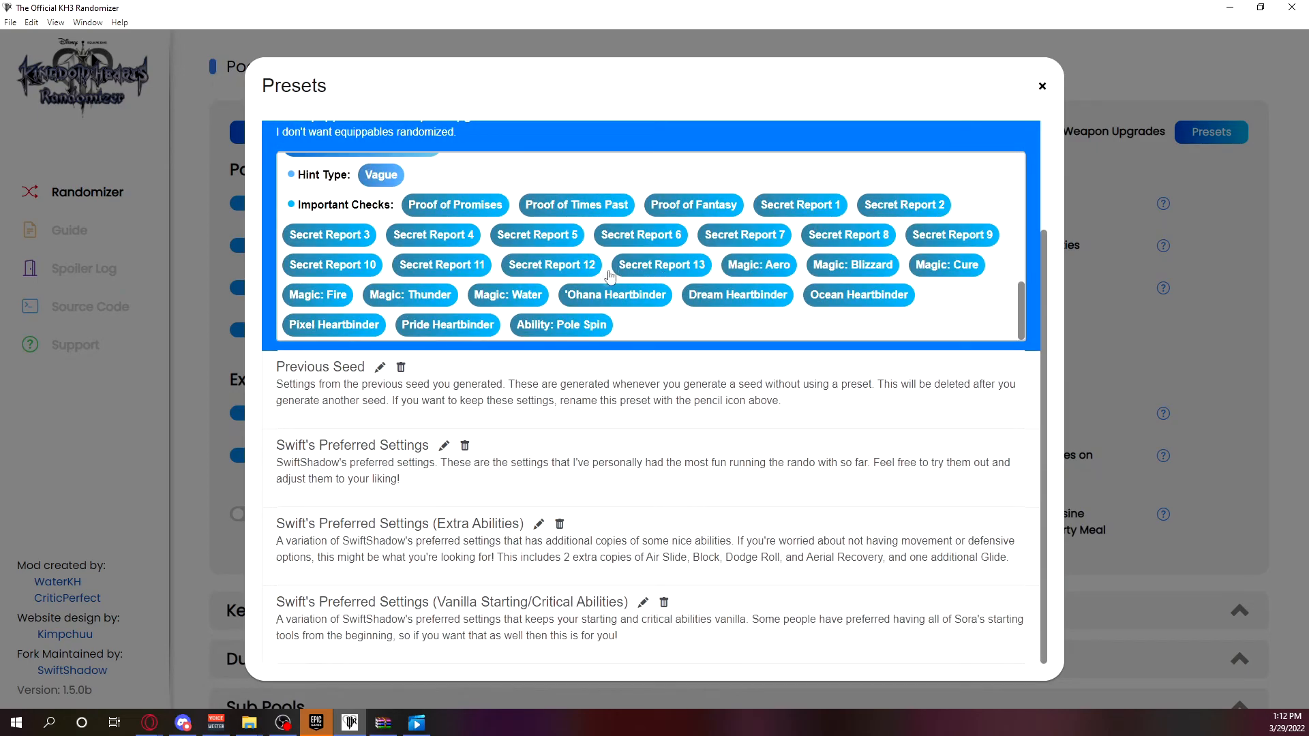
scroll(604, 278, "up", 3)
scroll(604, 278, "up", 6)
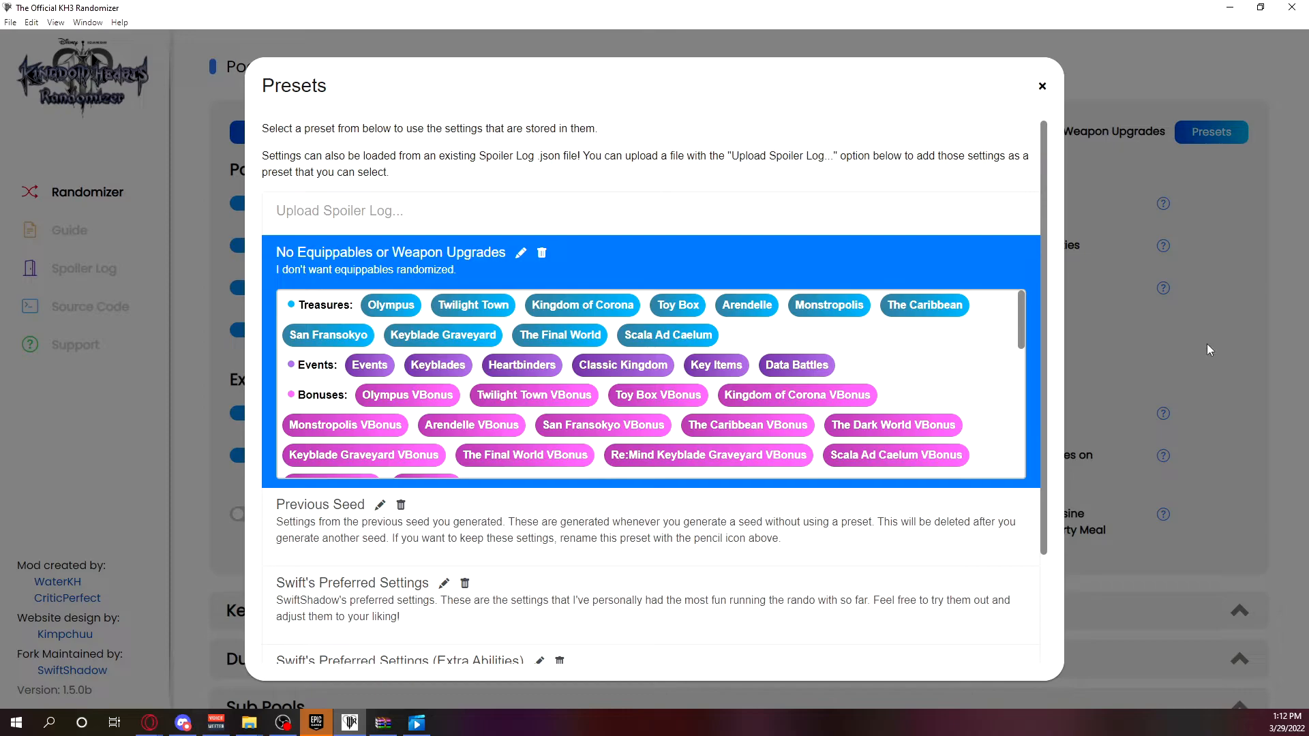
Delete the Previous Seed preset and close the presets.
left_click(401, 505)
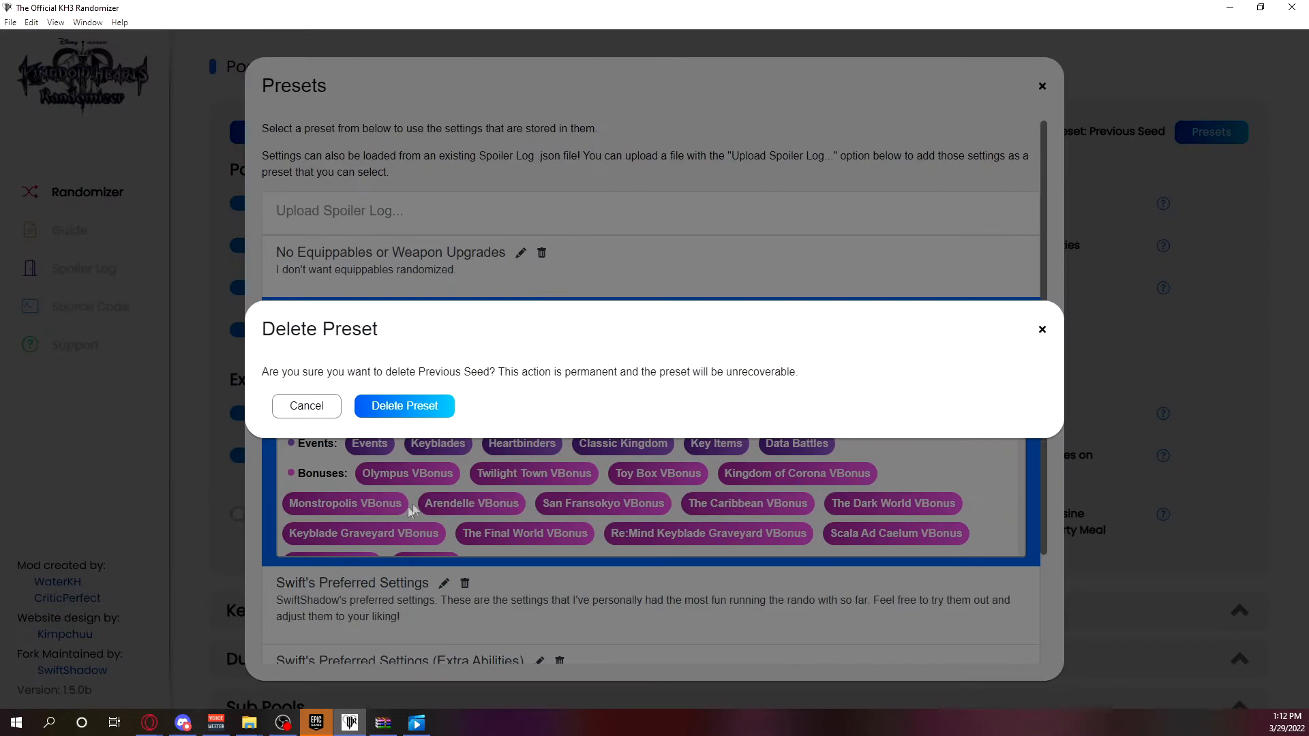
left_click(404, 407)
left_click(1156, 267)
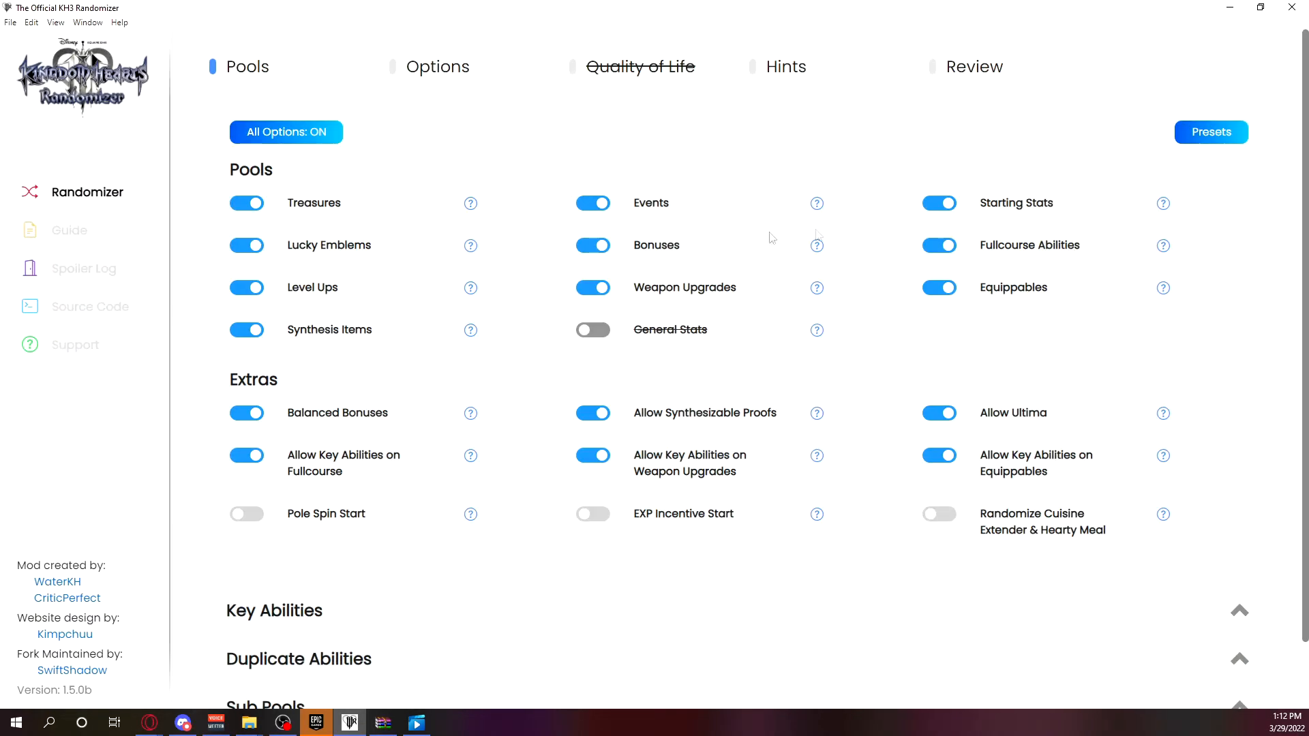
Switch off the Level Ups and Lucky Emblems pools.
left_click(259, 292)
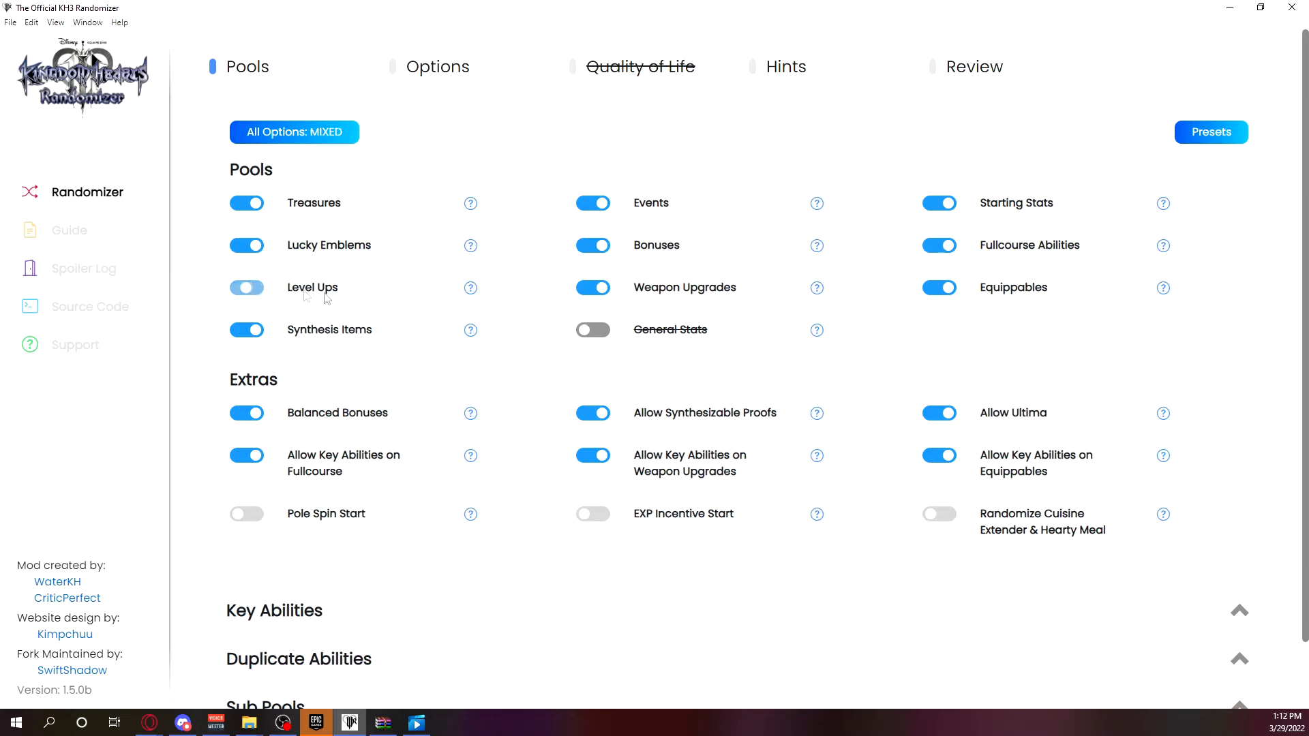
scroll(328, 298, "down", 2)
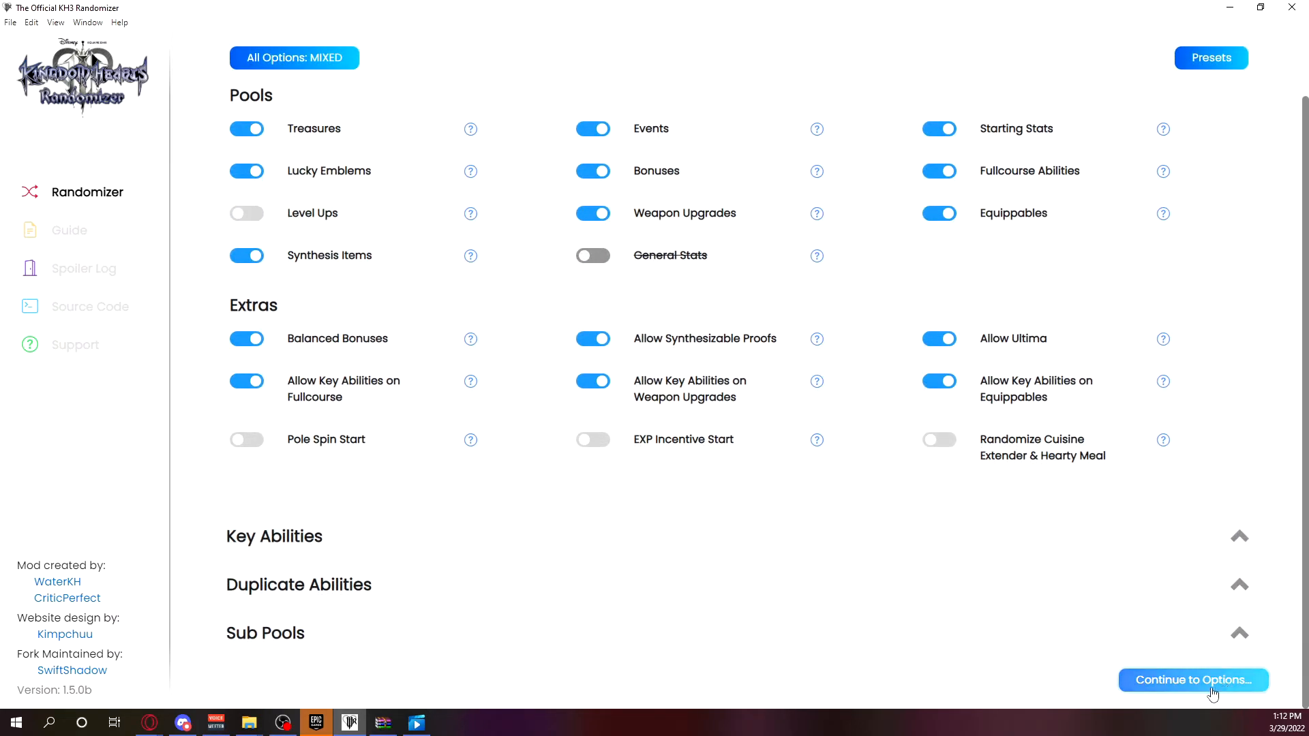
left_click(244, 174)
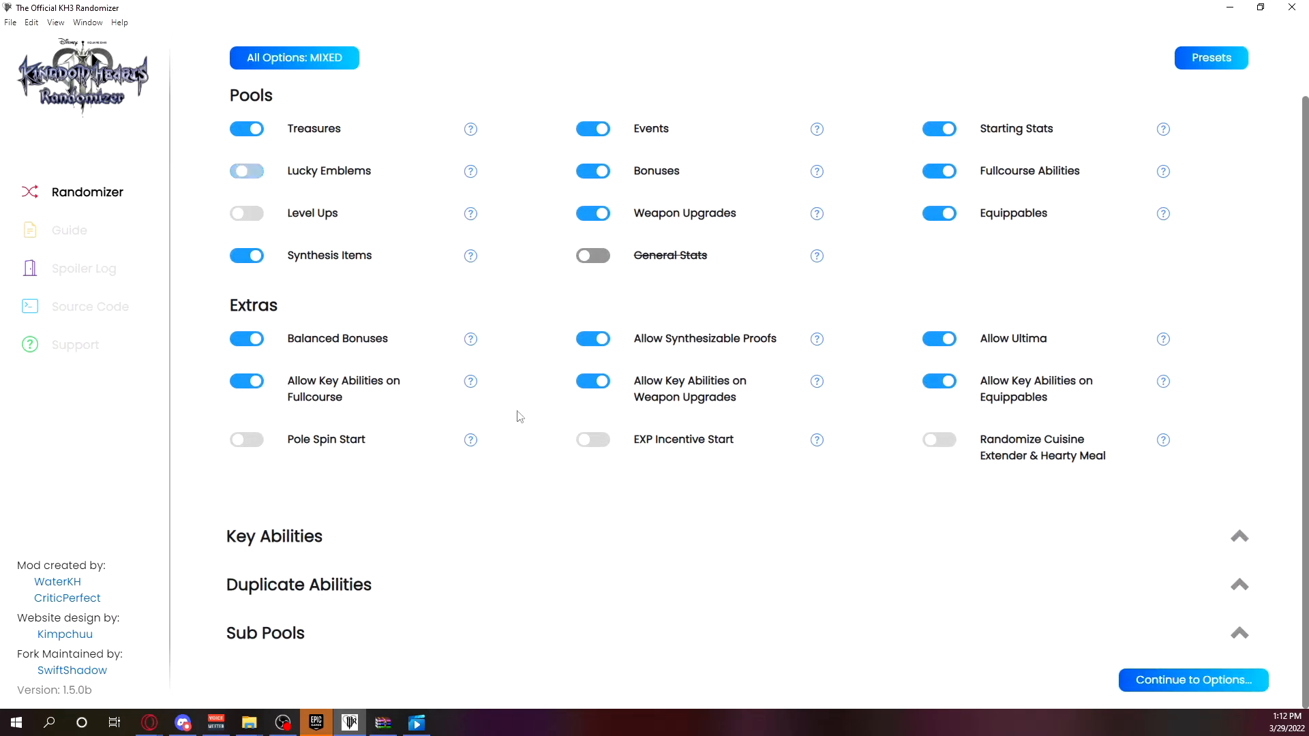
Give the seed a random name on the Options page and proceed through Hints to Review.
left_click(1139, 679)
left_click(339, 124)
left_click(1172, 596)
left_click(1203, 516)
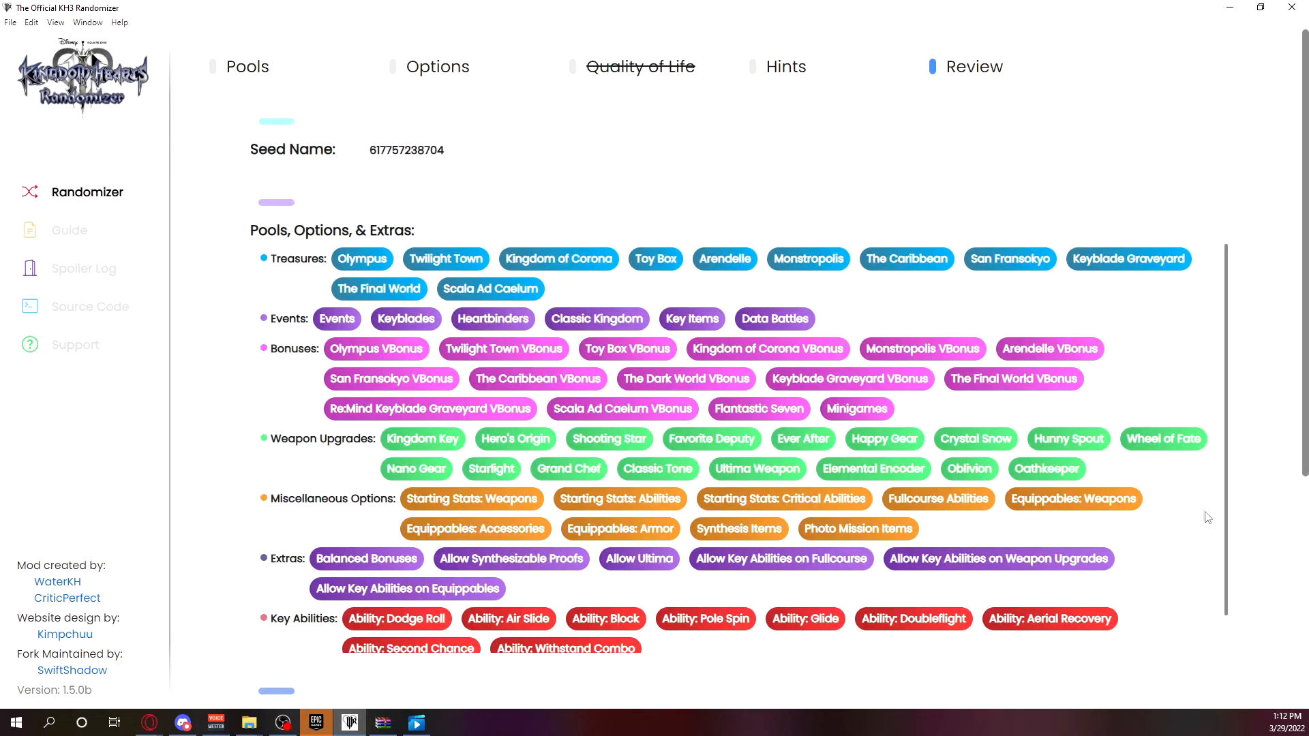
Generate the seed, save its file to Downloads under the suggested name, and dismiss the guides redirect.
scroll(649, 270, "down", 6)
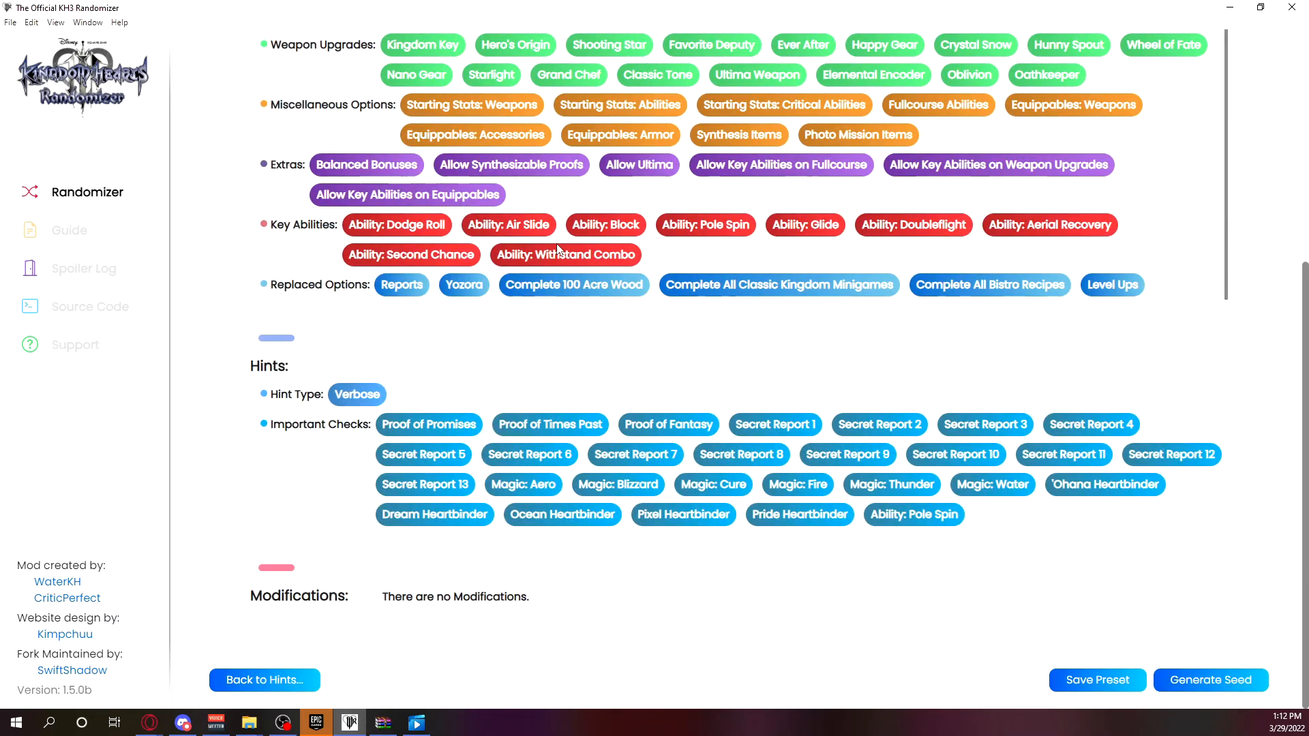
left_click(1211, 679)
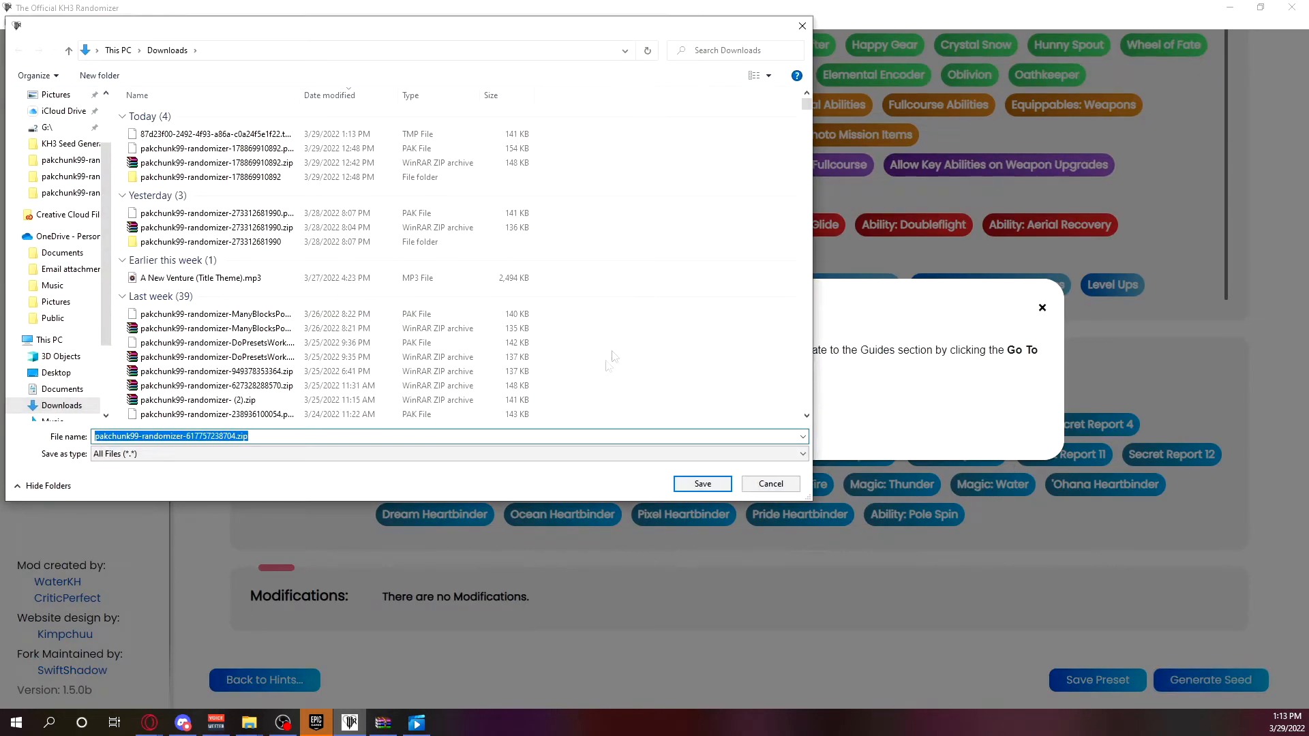
left_click(702, 483)
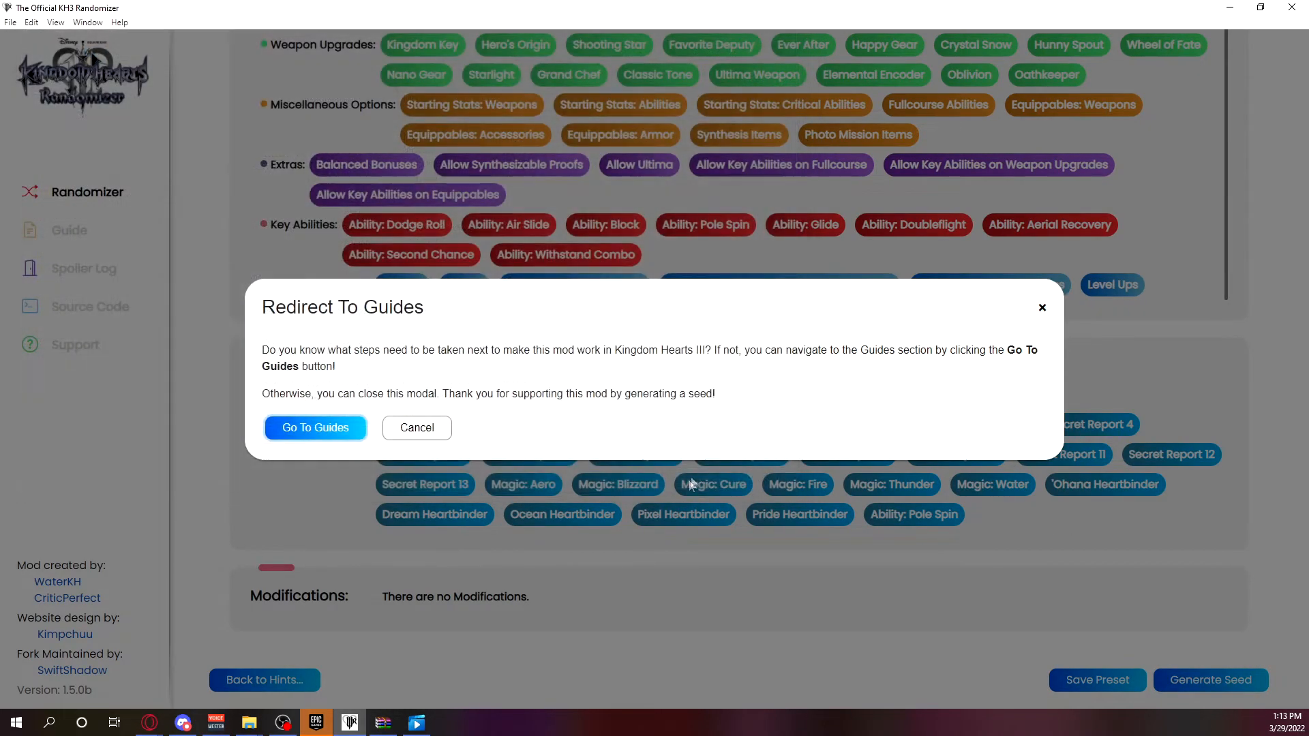
left_click(1156, 296)
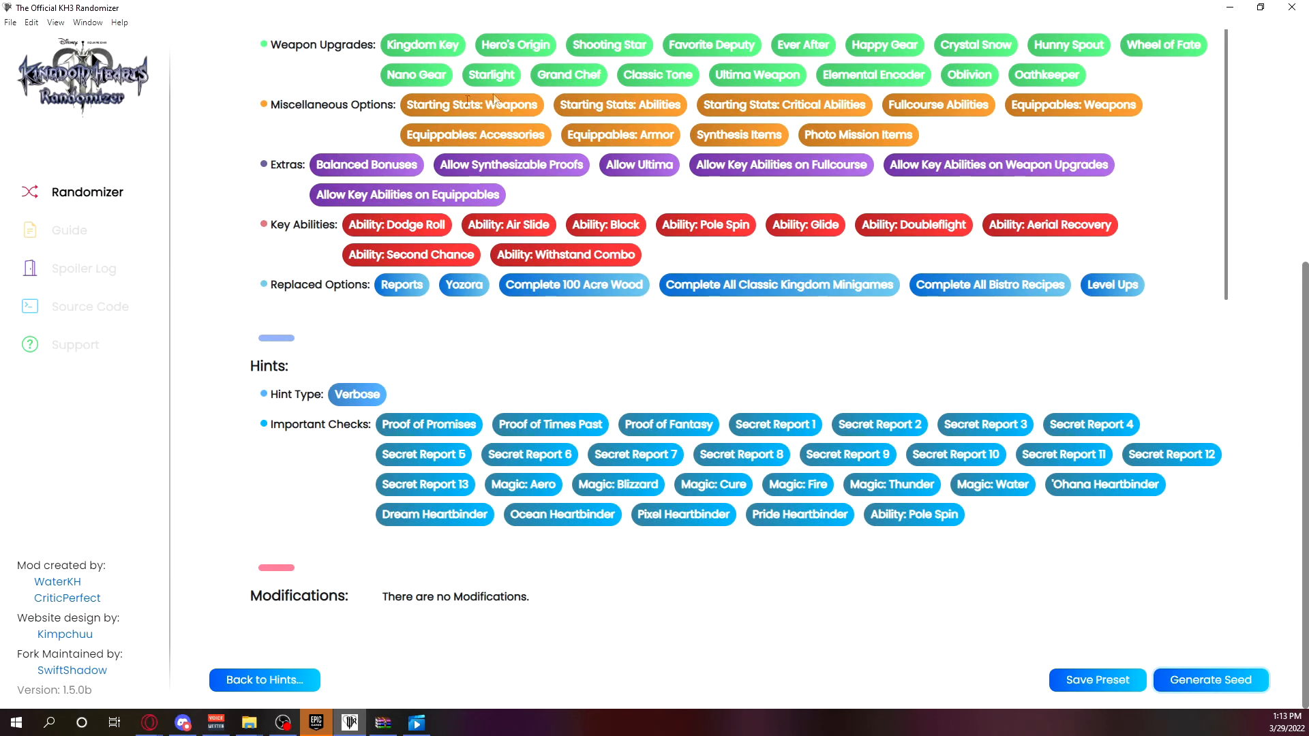
Visit the Spoiler Log page and return to the Randomizer page to start from the default settings.
left_click(89, 270)
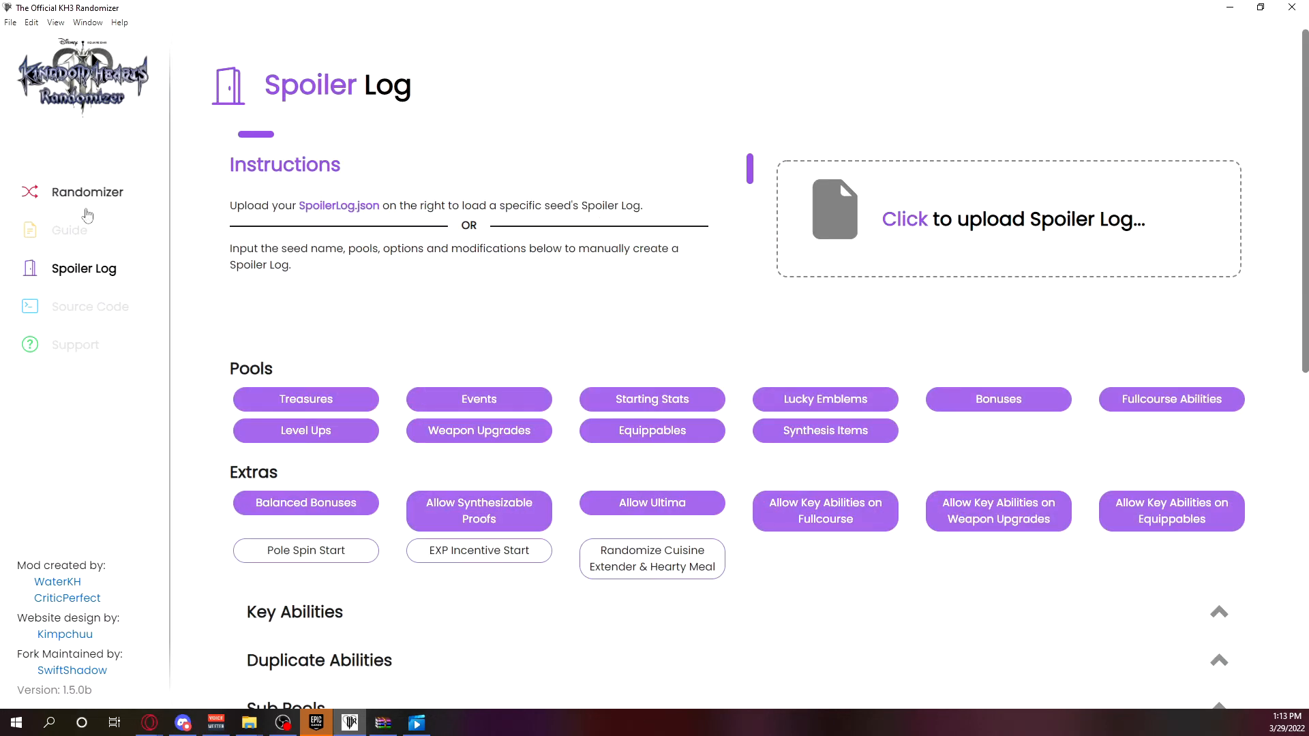
left_click(86, 200)
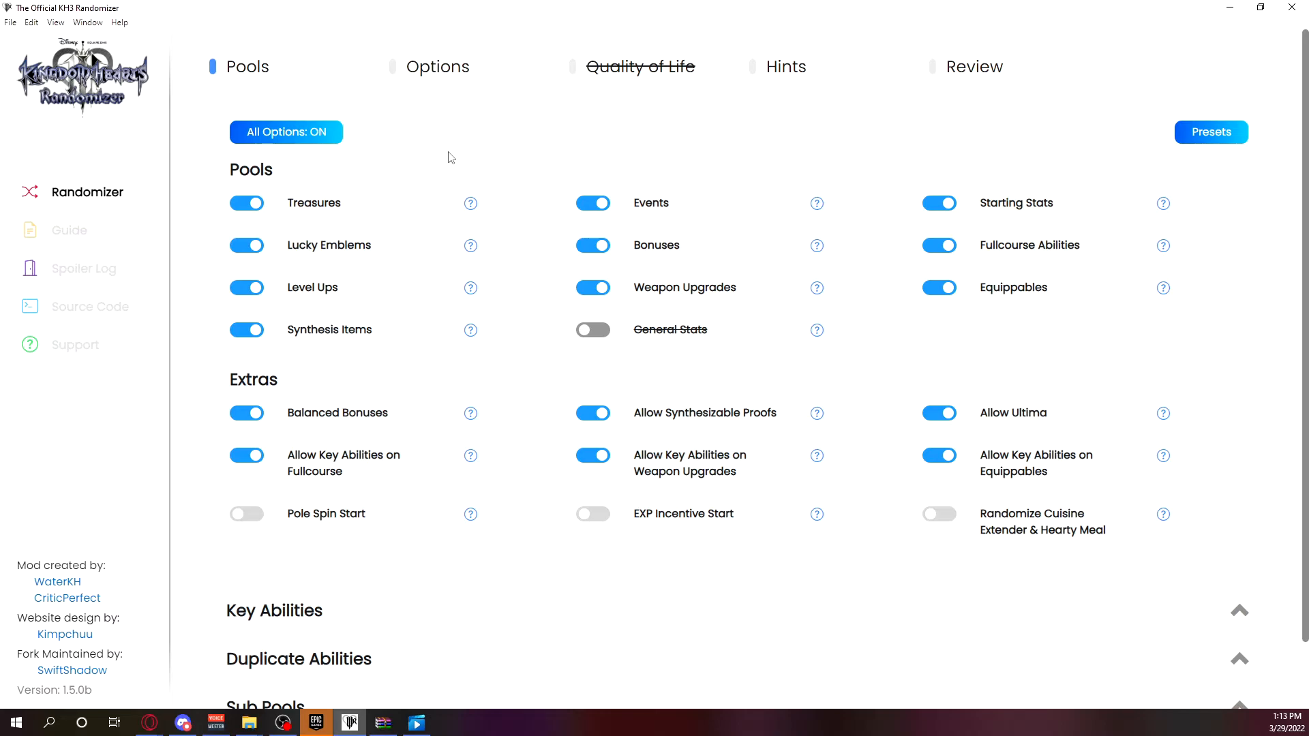
Select the Previous Seed preset and review the settings stored in it.
left_click(1232, 143)
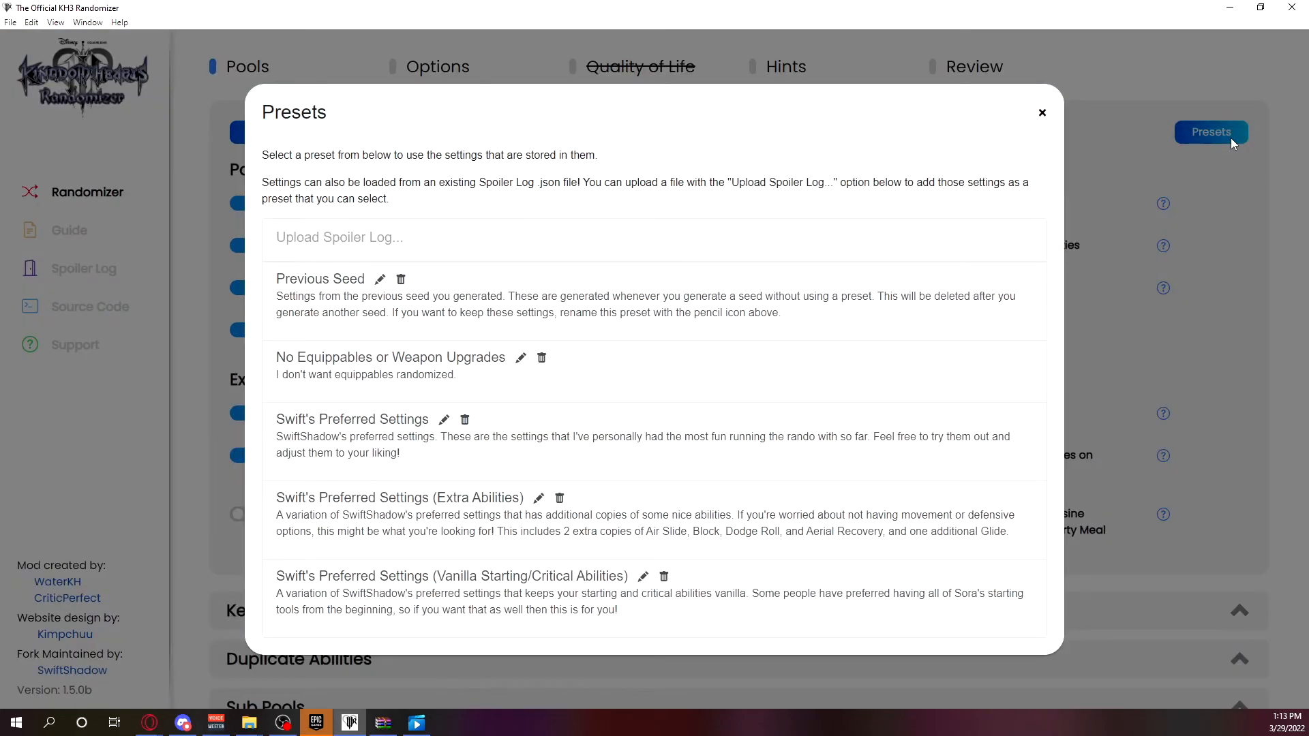
left_click(522, 297)
scroll(568, 340, "down", 5)
scroll(568, 355, "down", 3)
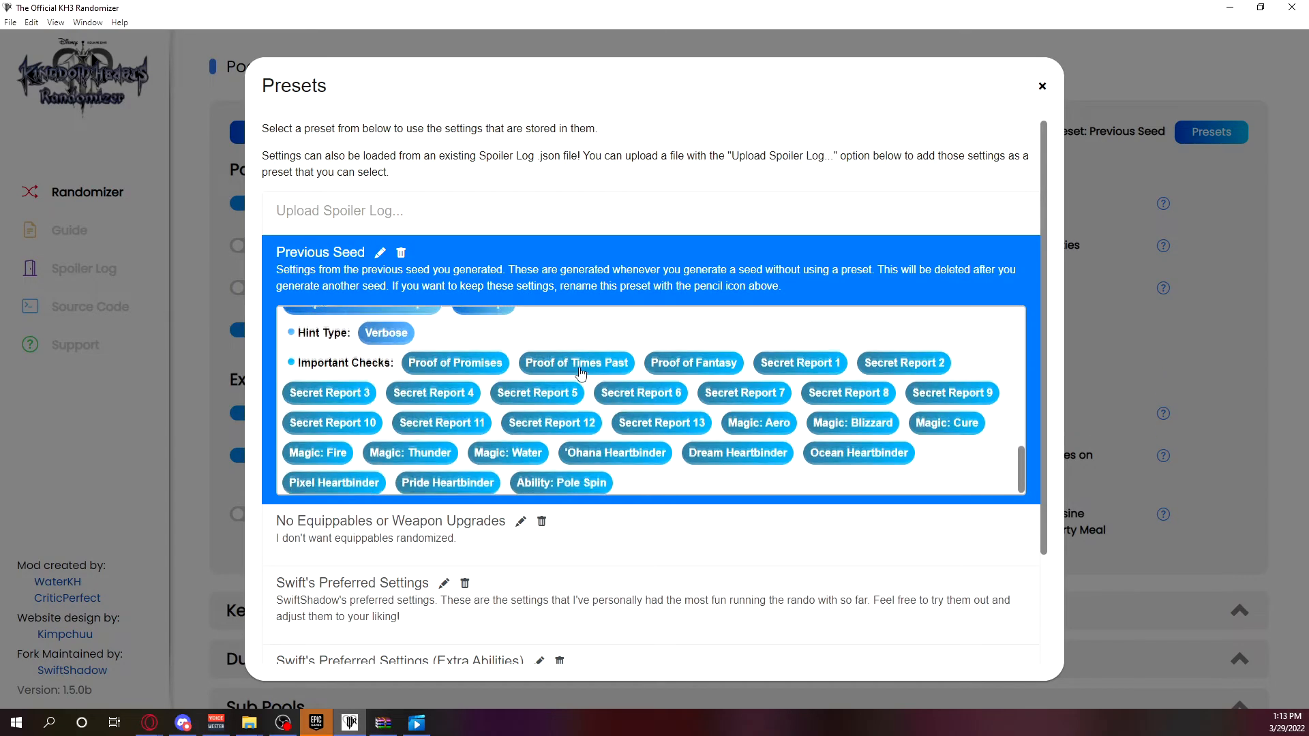
scroll(600, 371, "up", 5)
scroll(610, 380, "up", 3)
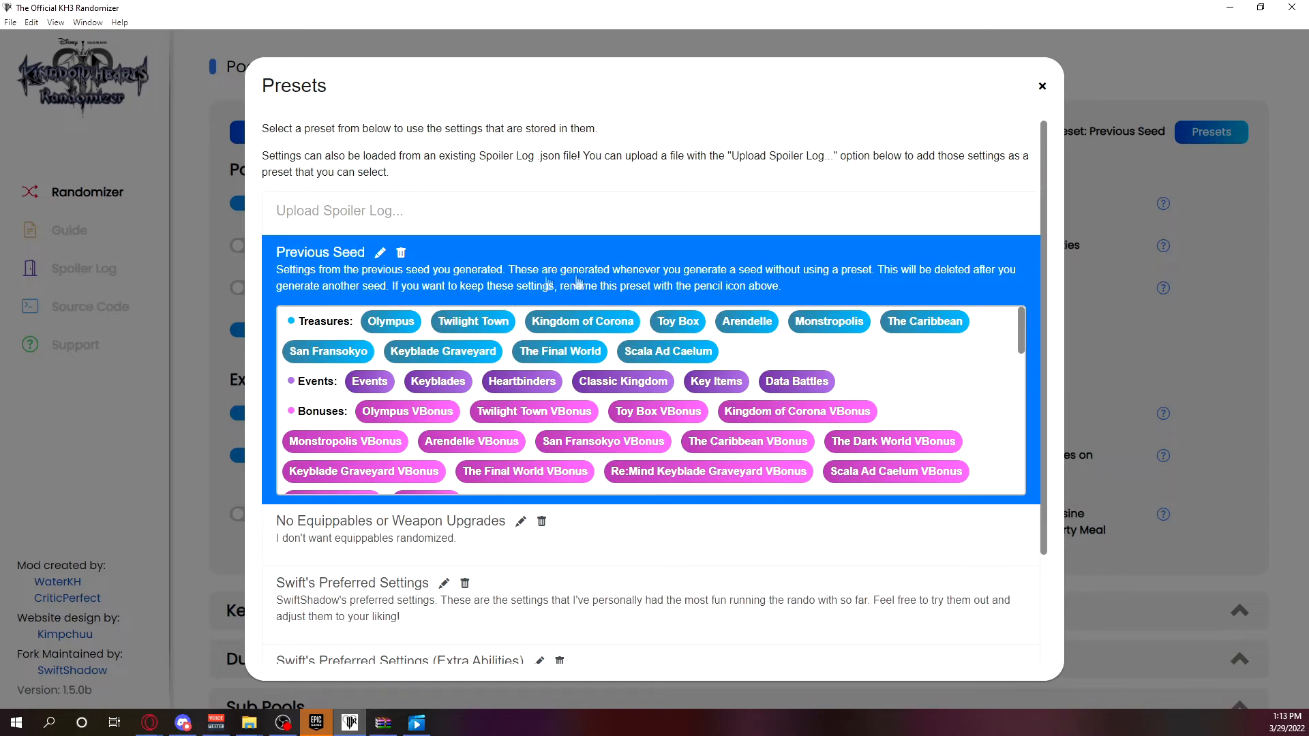
Rename the Previous Seed preset to "No Level Ups or LEs".
left_click(380, 254)
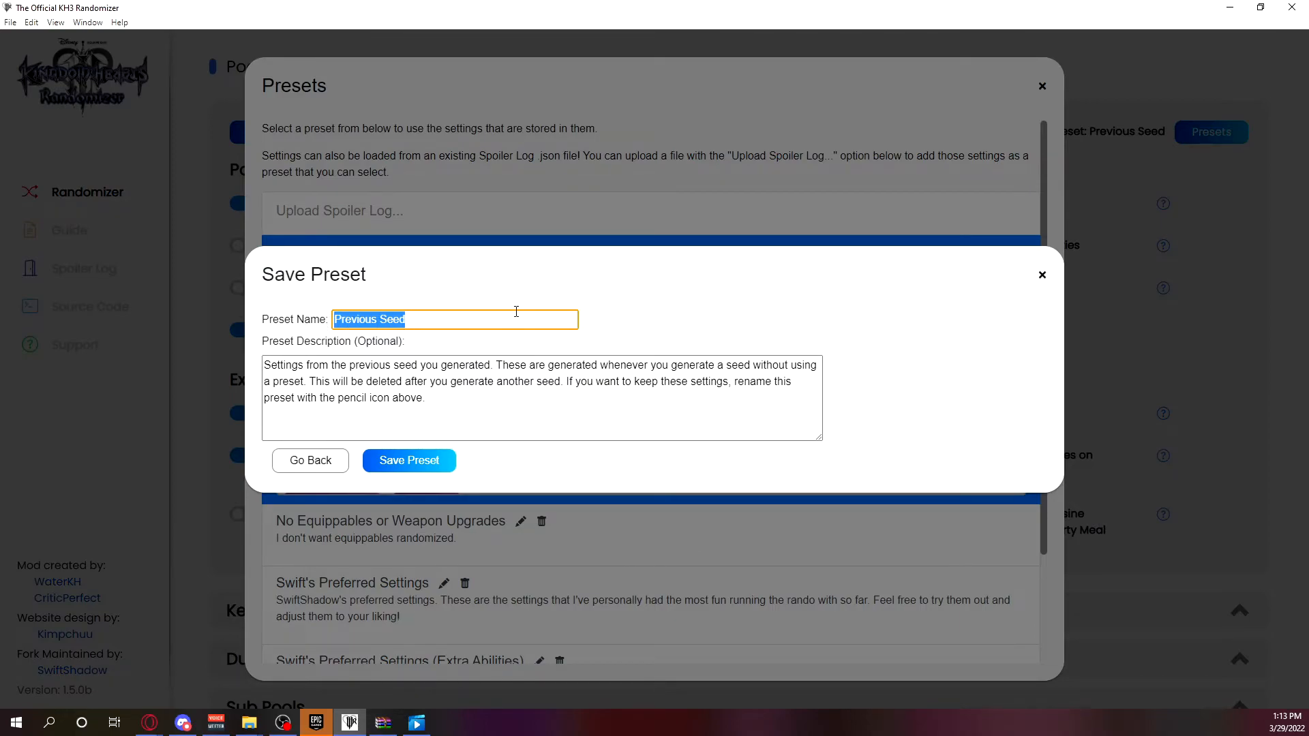
key("BackSpace")
type("N")
key("BackSpace")
type("No Level Ups or LE")
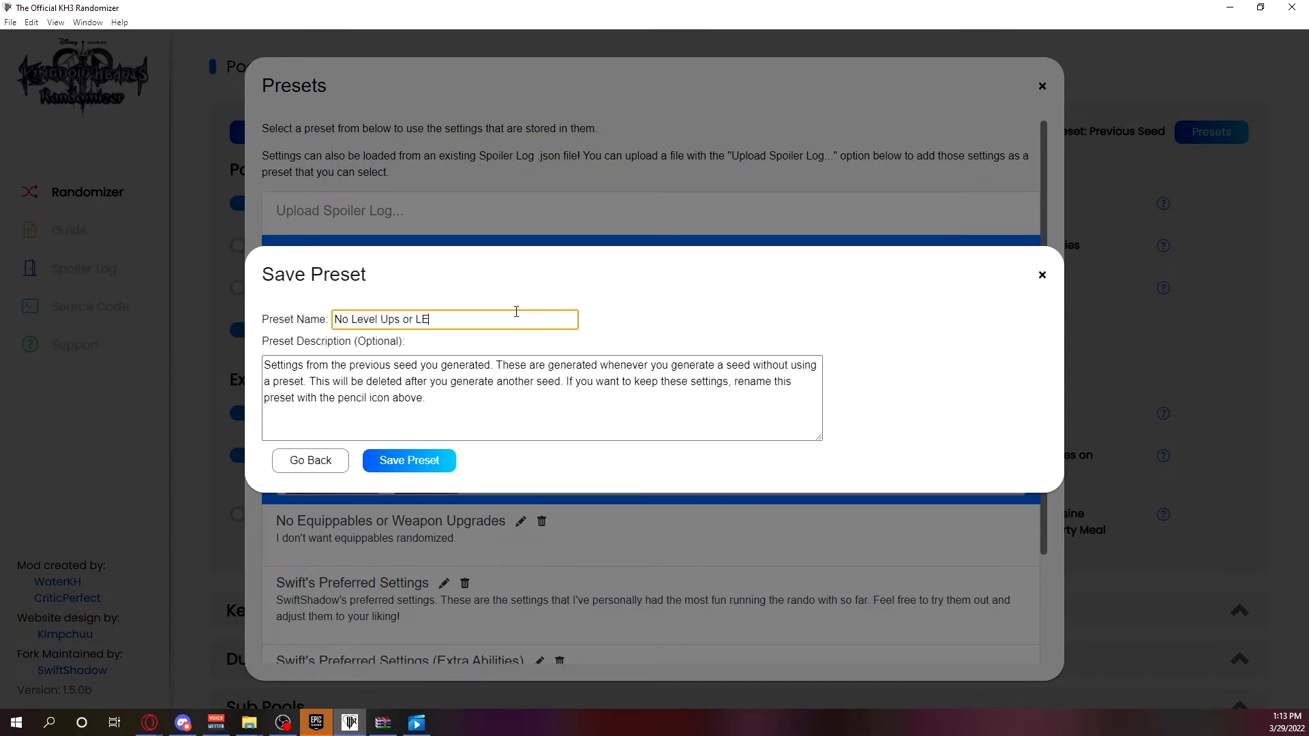
Replace the preset's description with "Settings I forgot to save.", save the preset and close the presets list.
left_click_drag(661, 397, 121, 347)
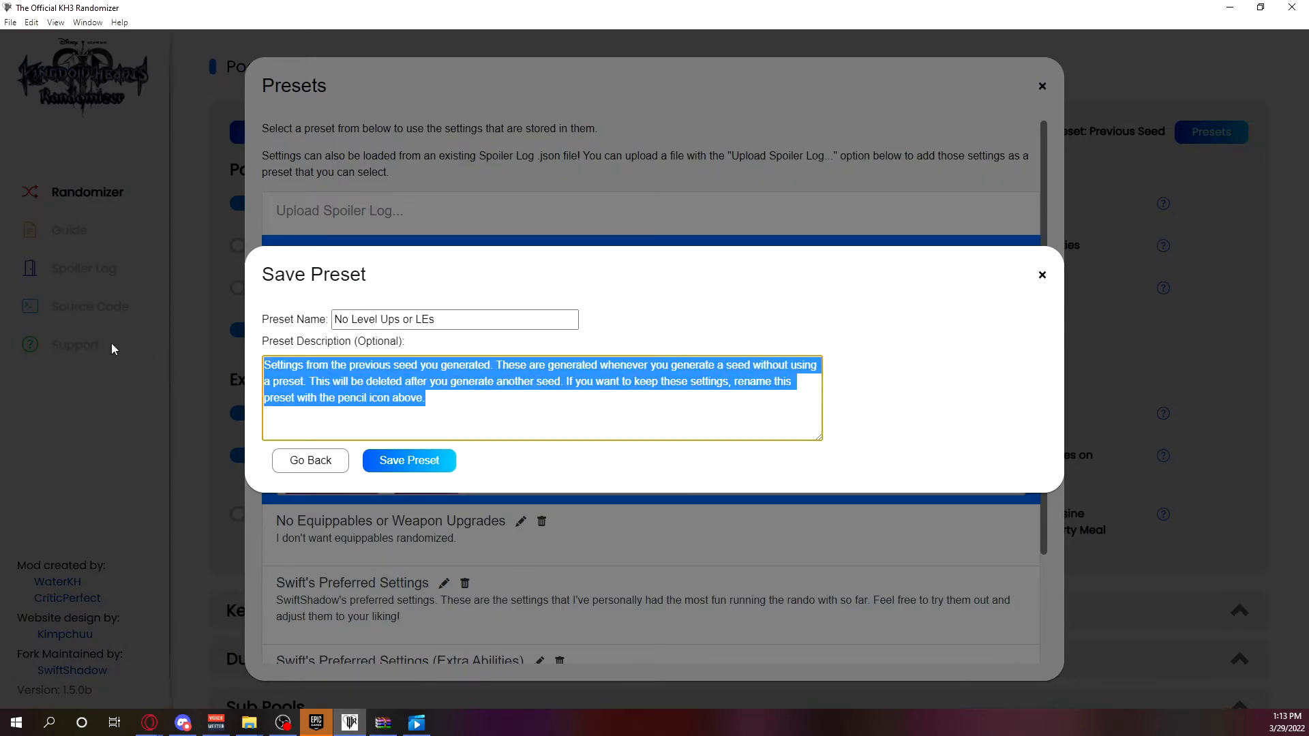
key("BackSpace")
type("Settings ")
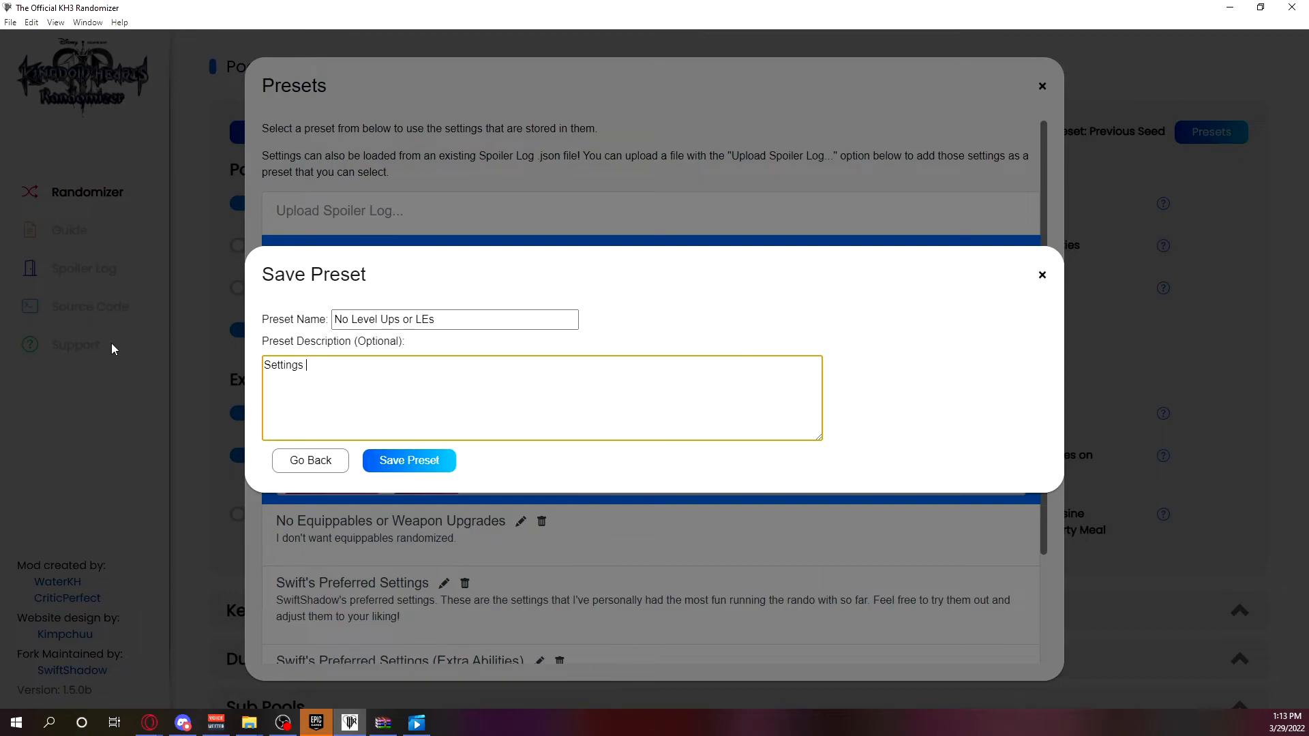
type("I forgot to save.")
left_click(427, 464)
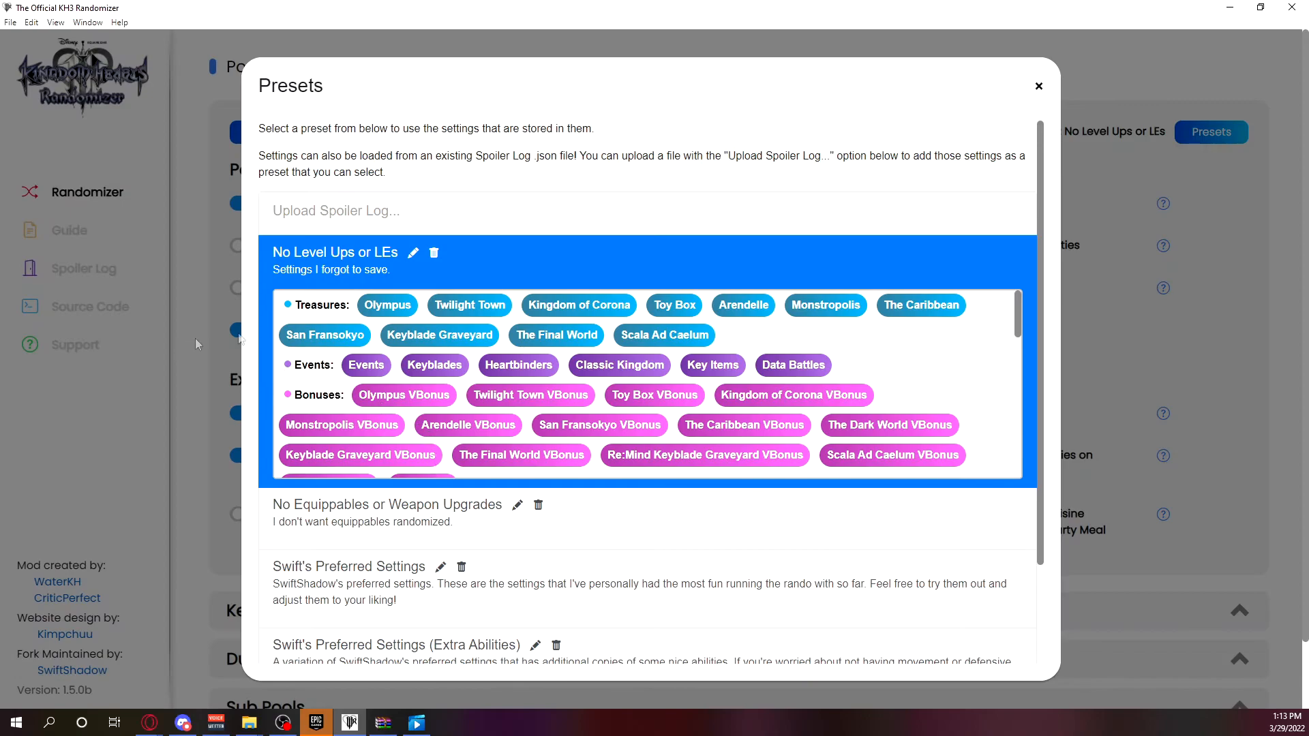
scroll(579, 287, "down", 2)
scroll(572, 246, "down", 5)
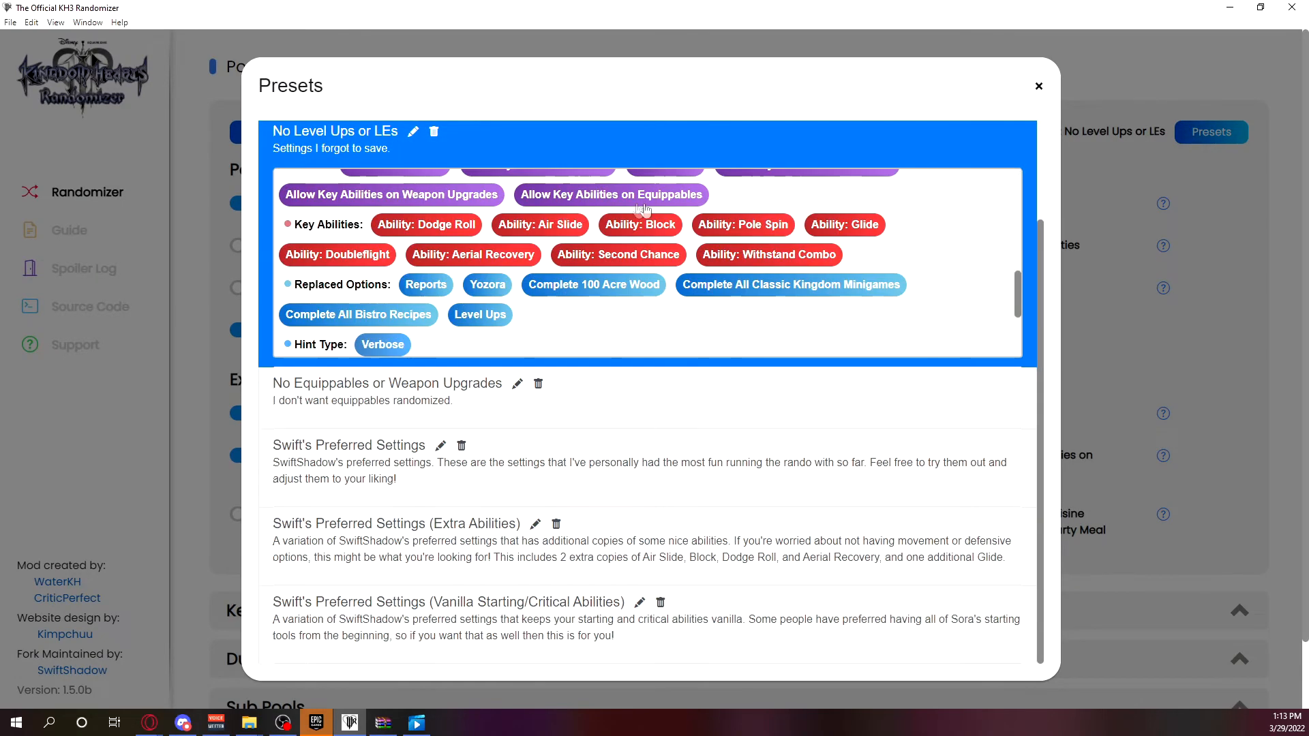
scroll(707, 215, "up", 8)
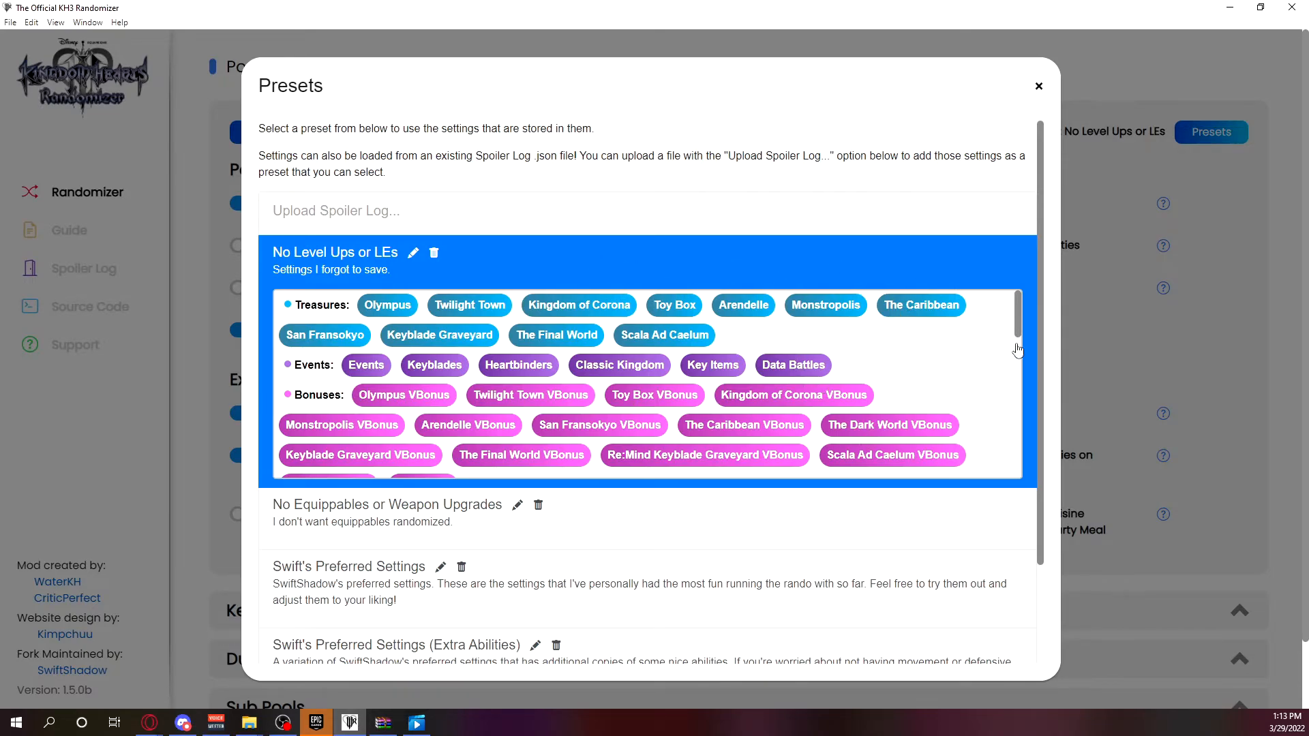
left_click(1169, 318)
Rename the "No Level Ups or LEs" preset to "No Level Ups or Lucky Emblems" and save it.
left_click(1204, 135)
scroll(750, 382, "down", 6)
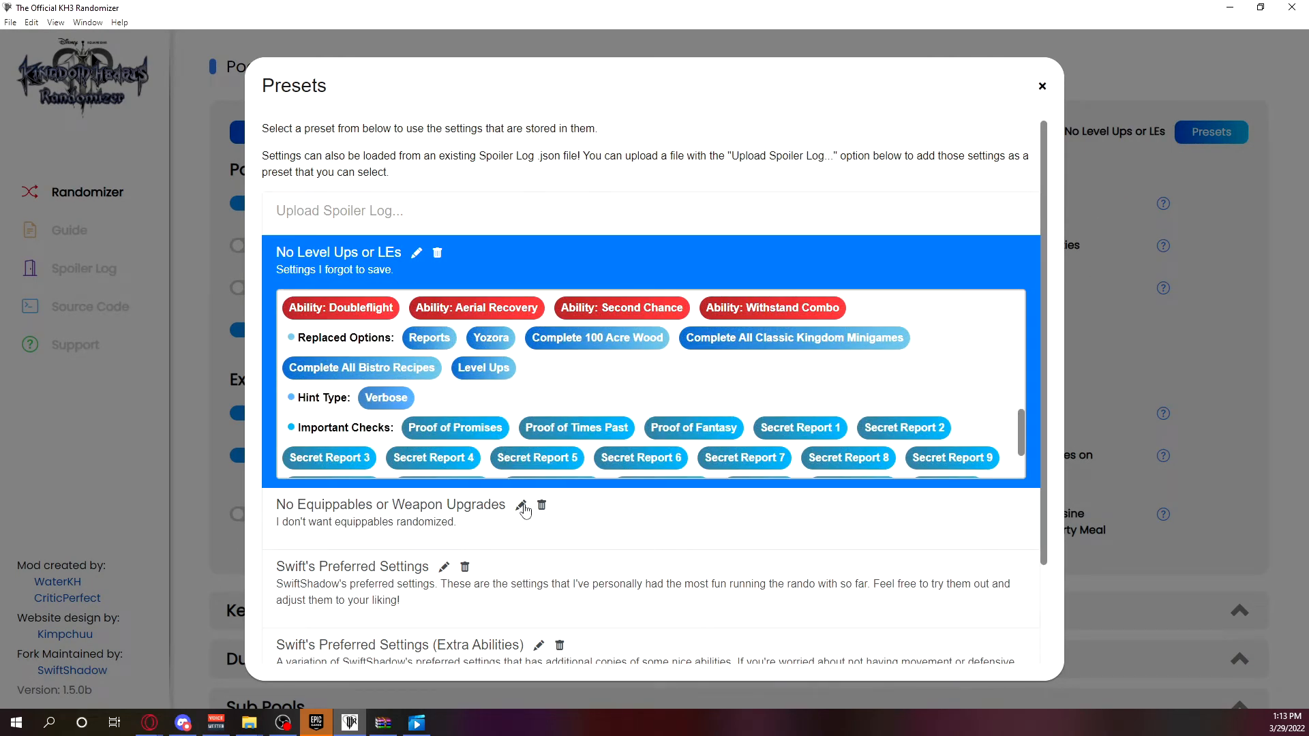
left_click(417, 253)
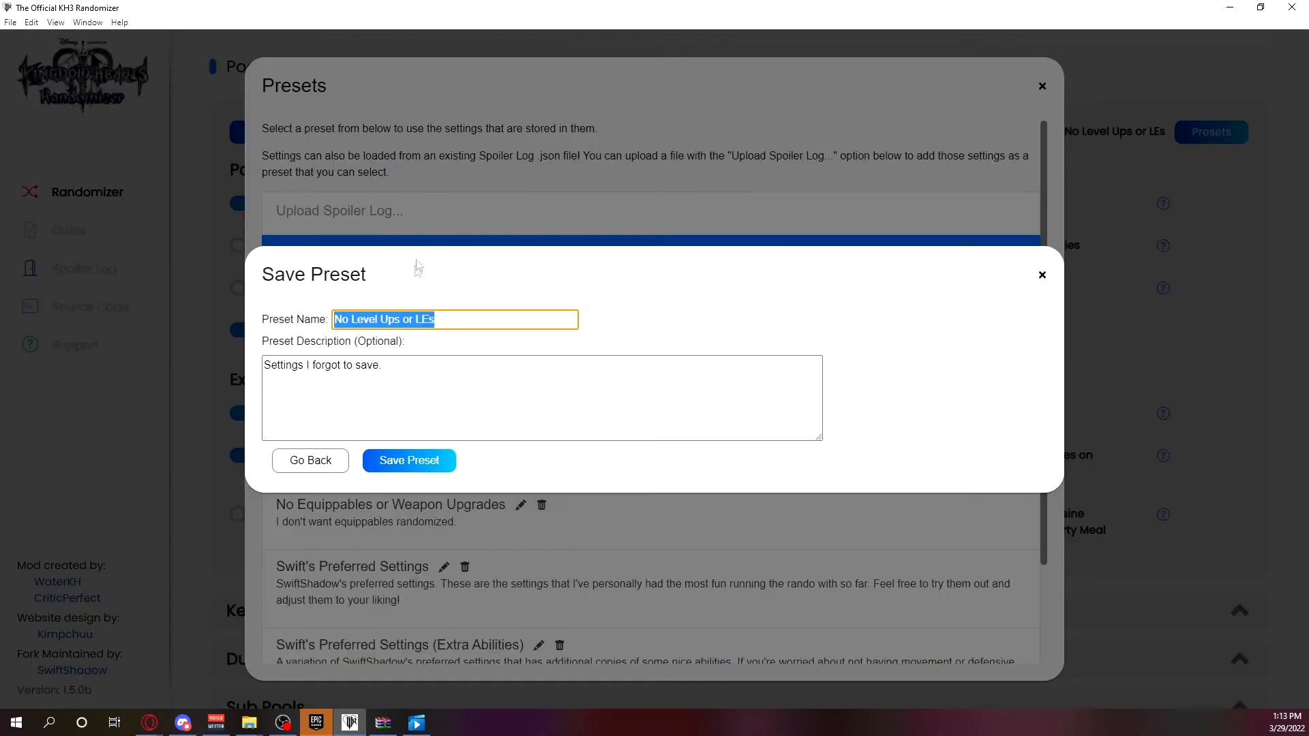
left_click(417, 319)
type("ucky E")
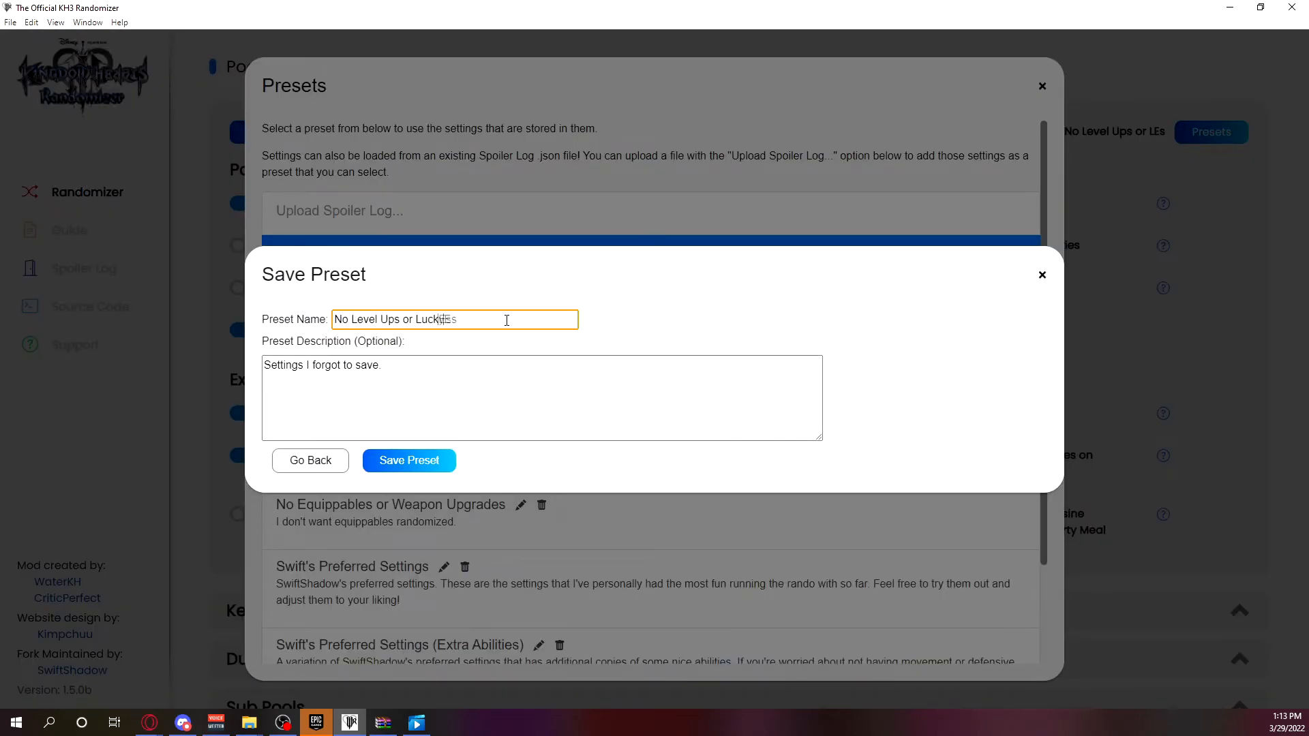
type("mblems")
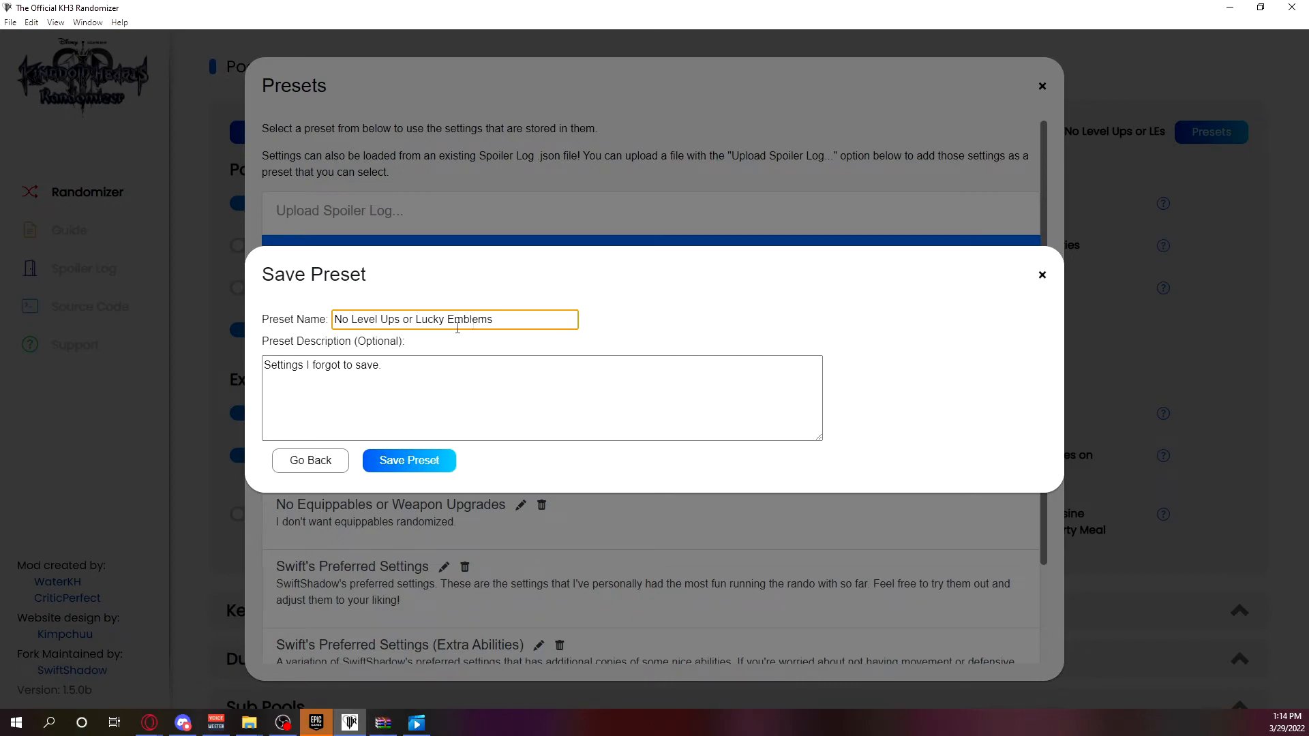
left_click(424, 459)
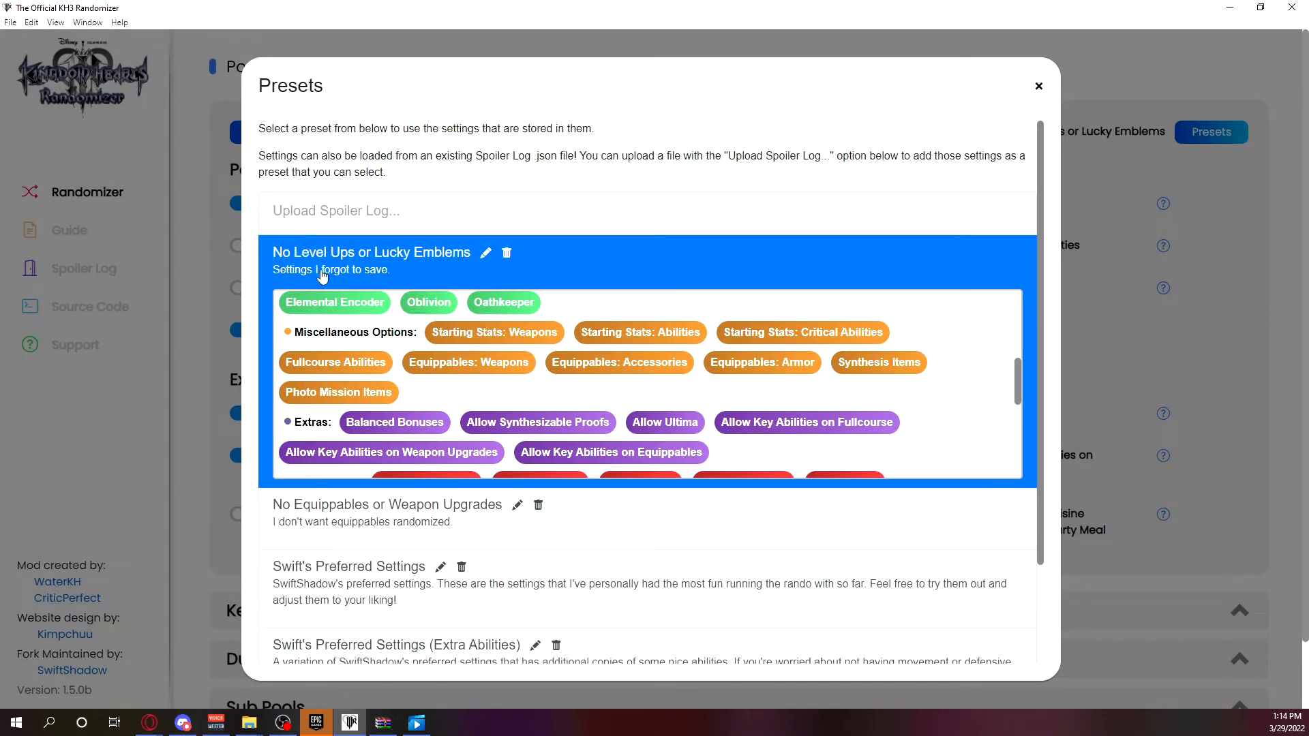
Permanently delete the "No Level Ups or Lucky Emblems" preset and close the presets list.
left_click(507, 255)
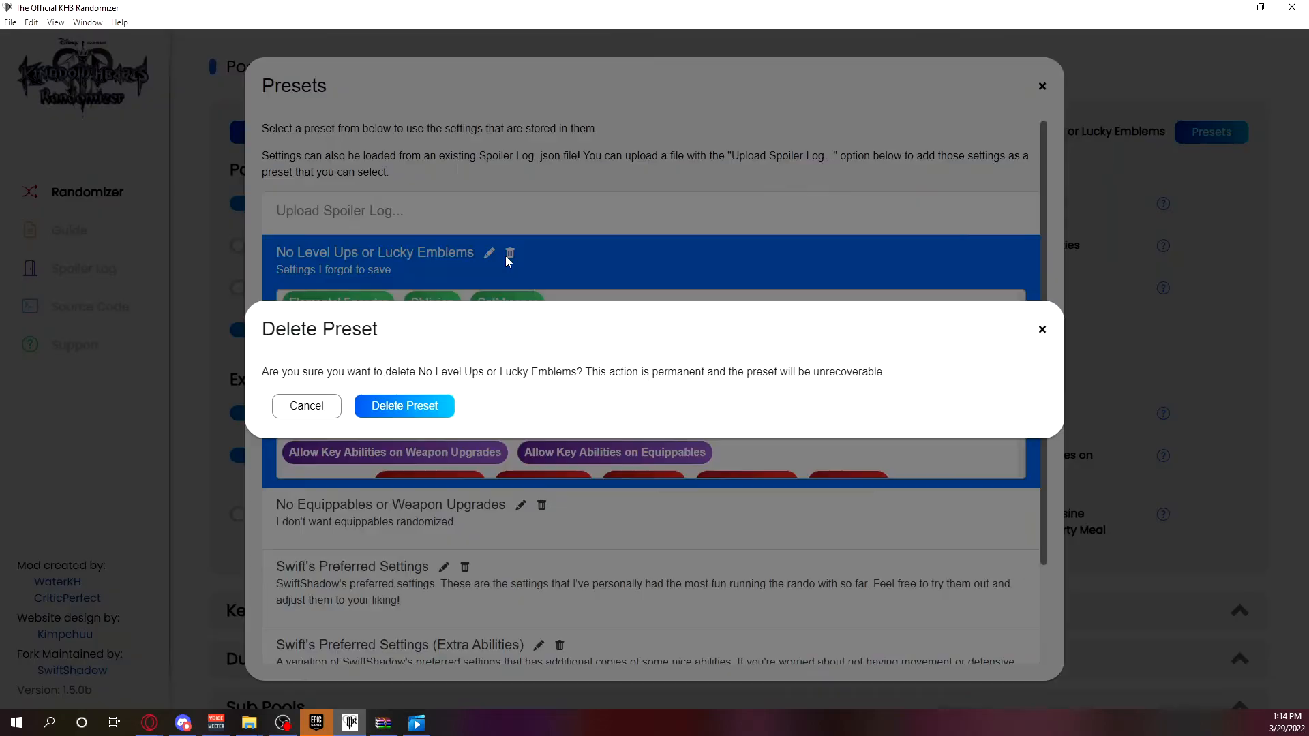
left_click(404, 406)
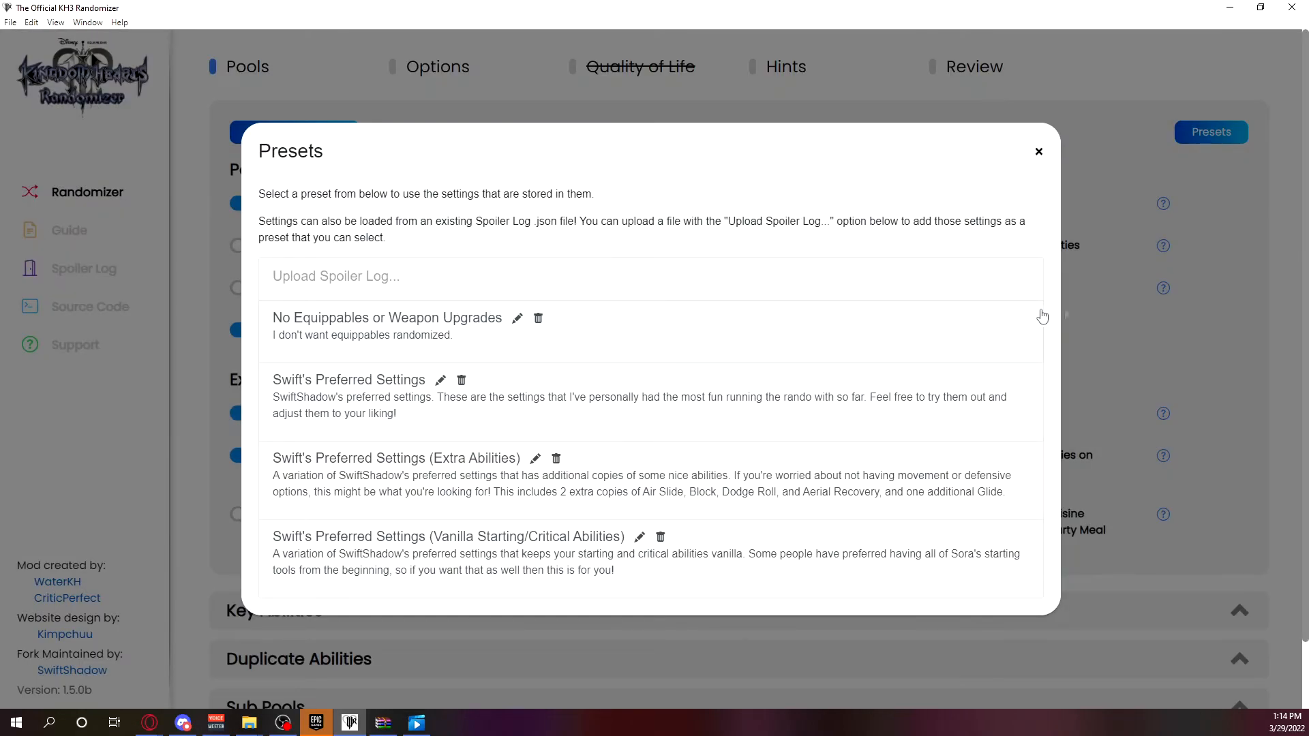
left_click(1213, 317)
left_click(1215, 136)
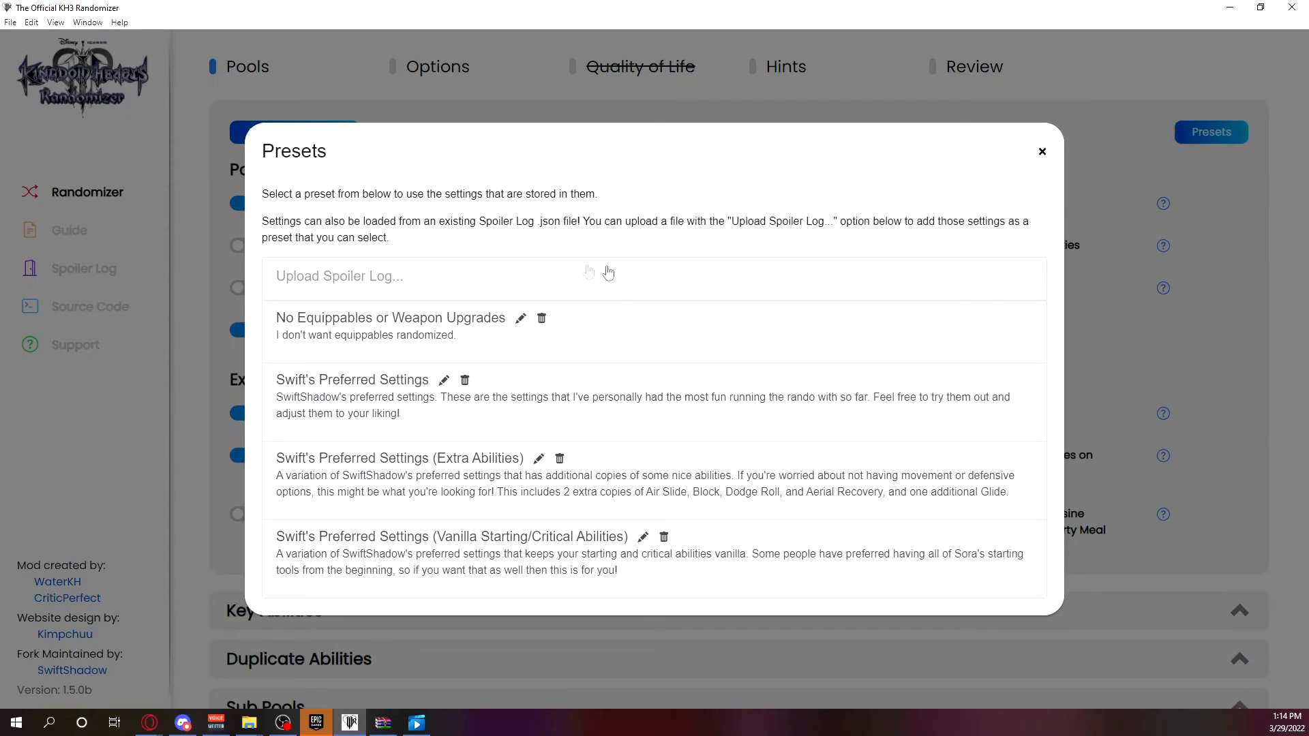
left_click(414, 292)
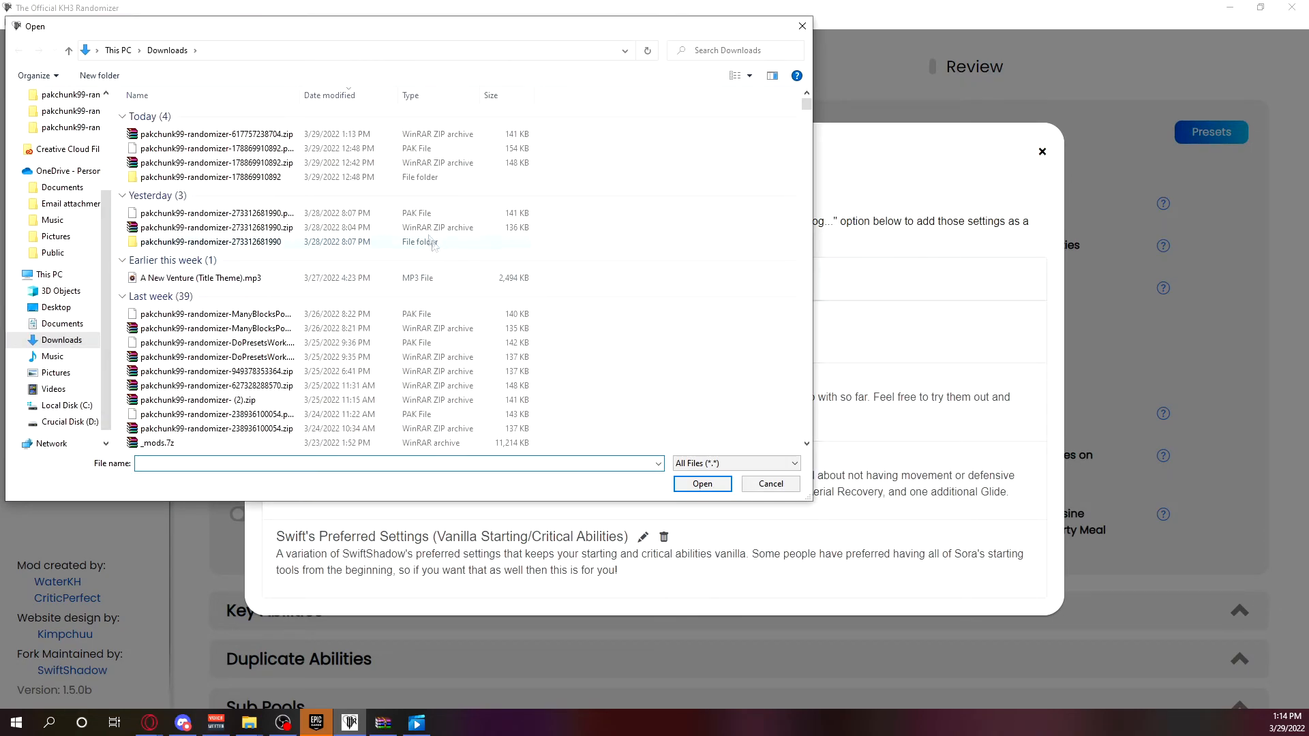
double_click(353, 180)
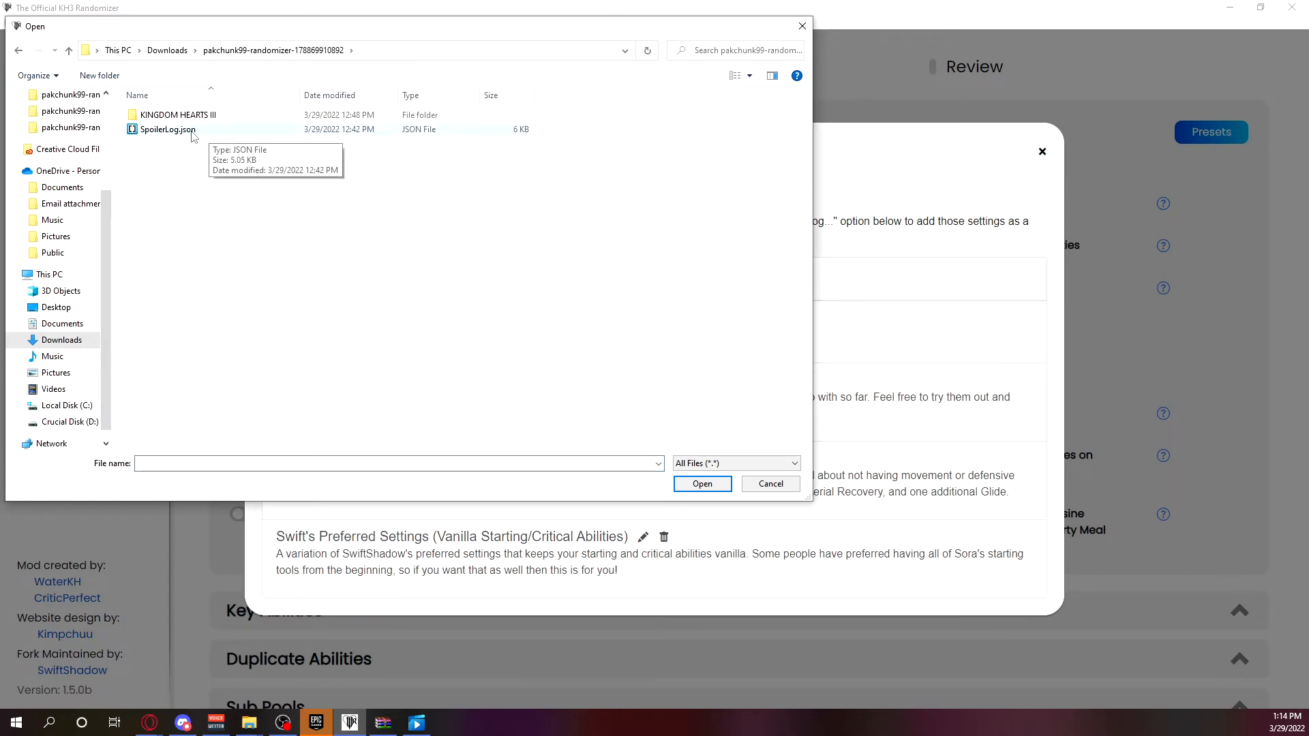
double_click(168, 129)
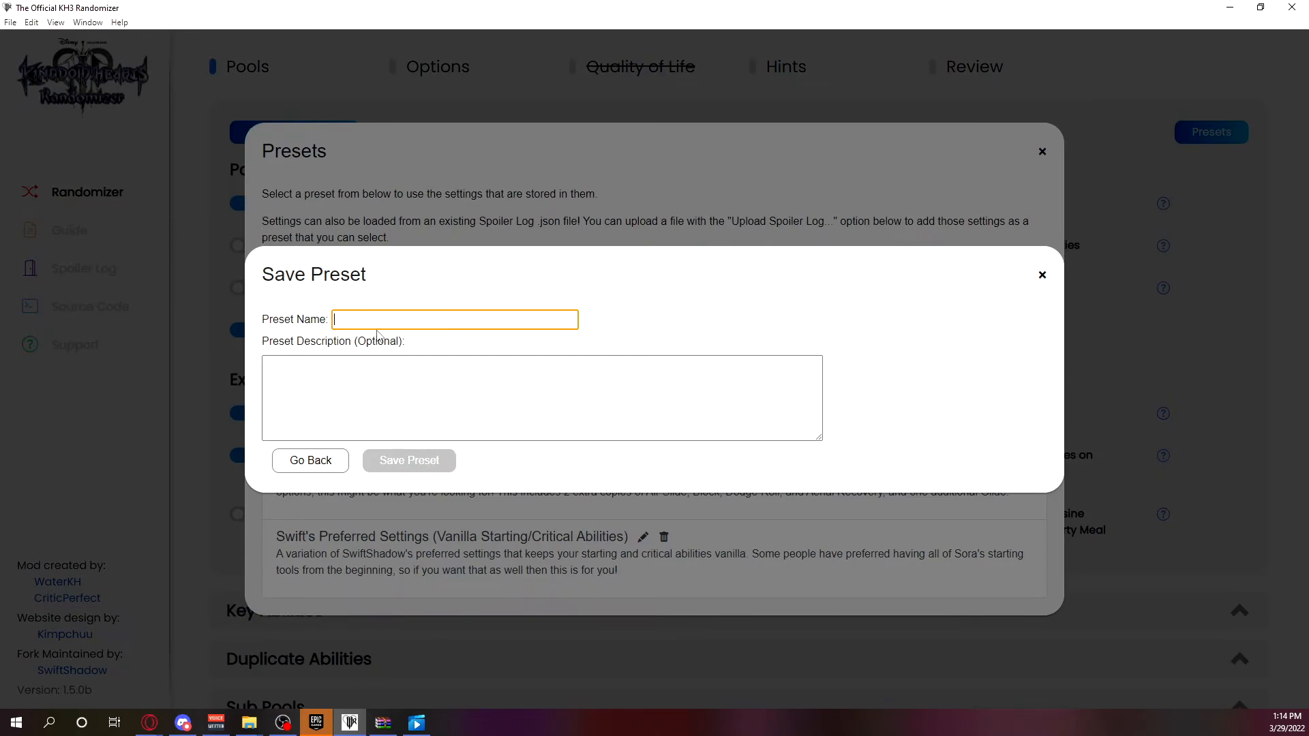
type("Test")
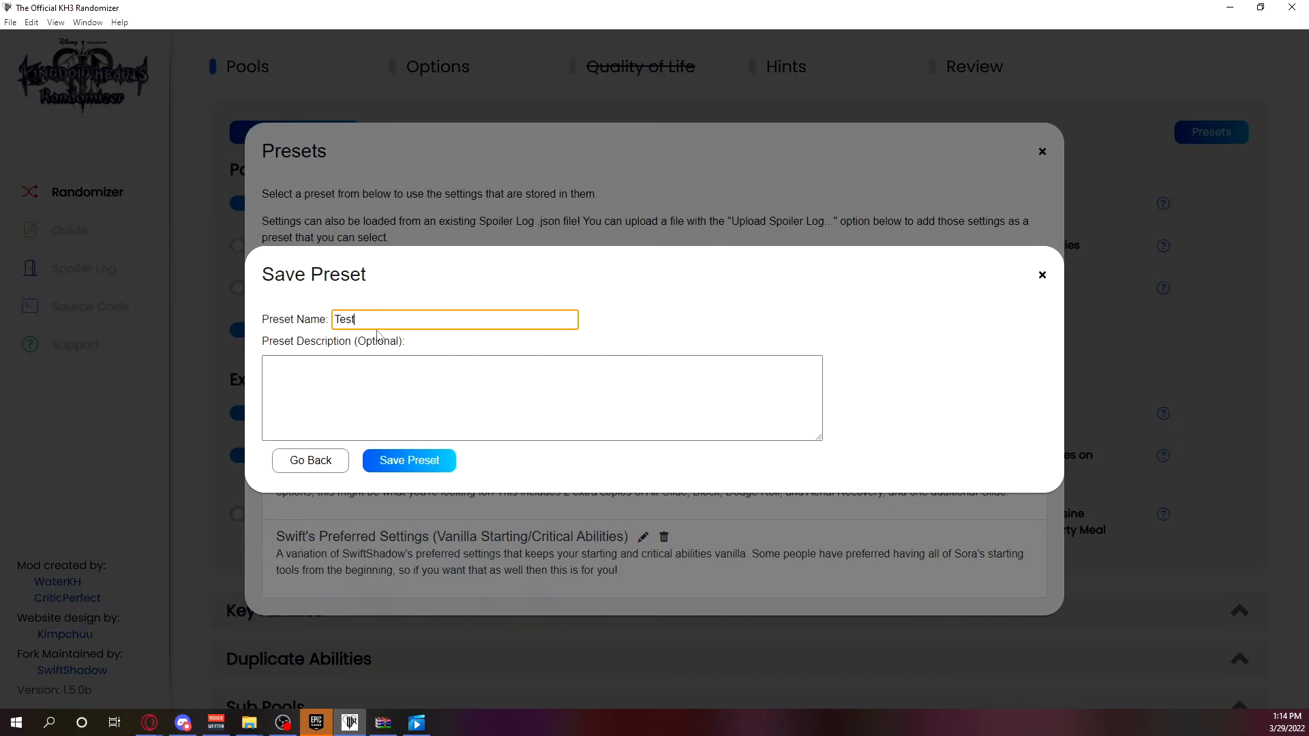
left_click(418, 462)
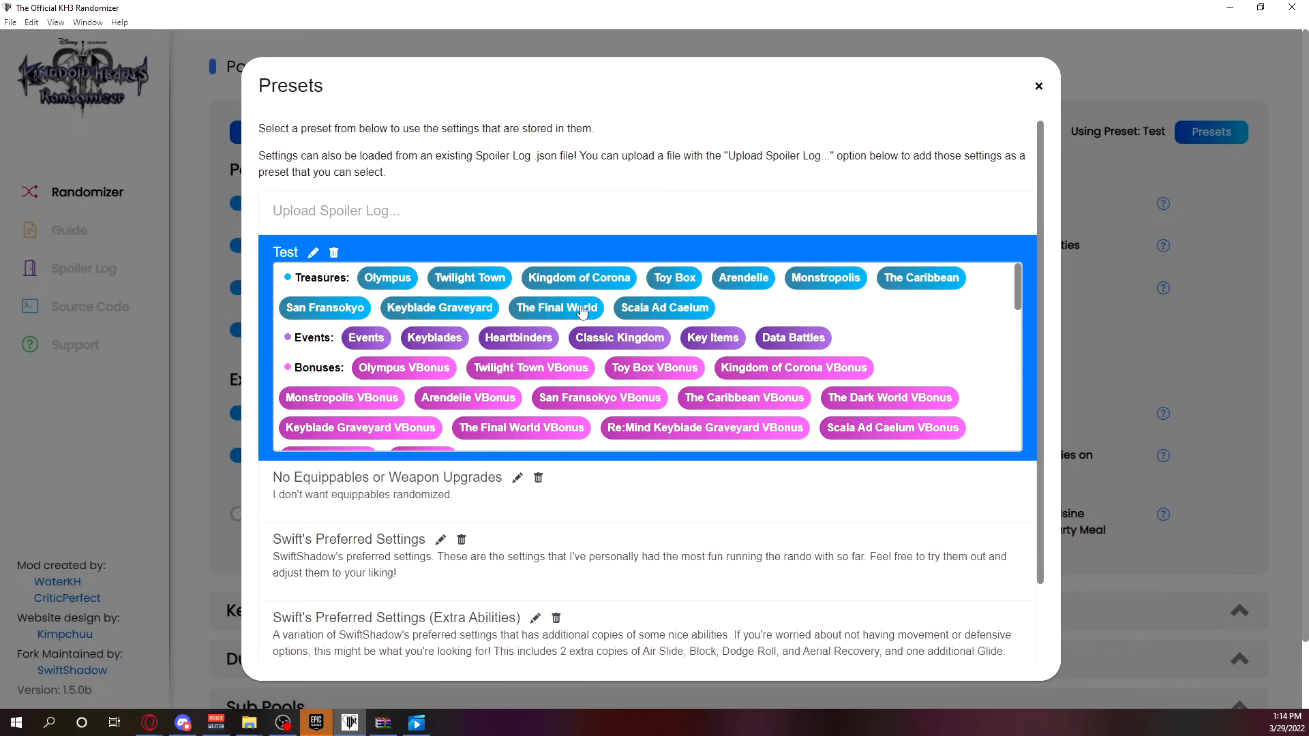
Review the settings stored in the Test preset, from treasures to important checks, and close the presets list.
scroll(582, 311, "down", 6)
scroll(610, 361, "down", 2)
scroll(562, 302, "up", 3)
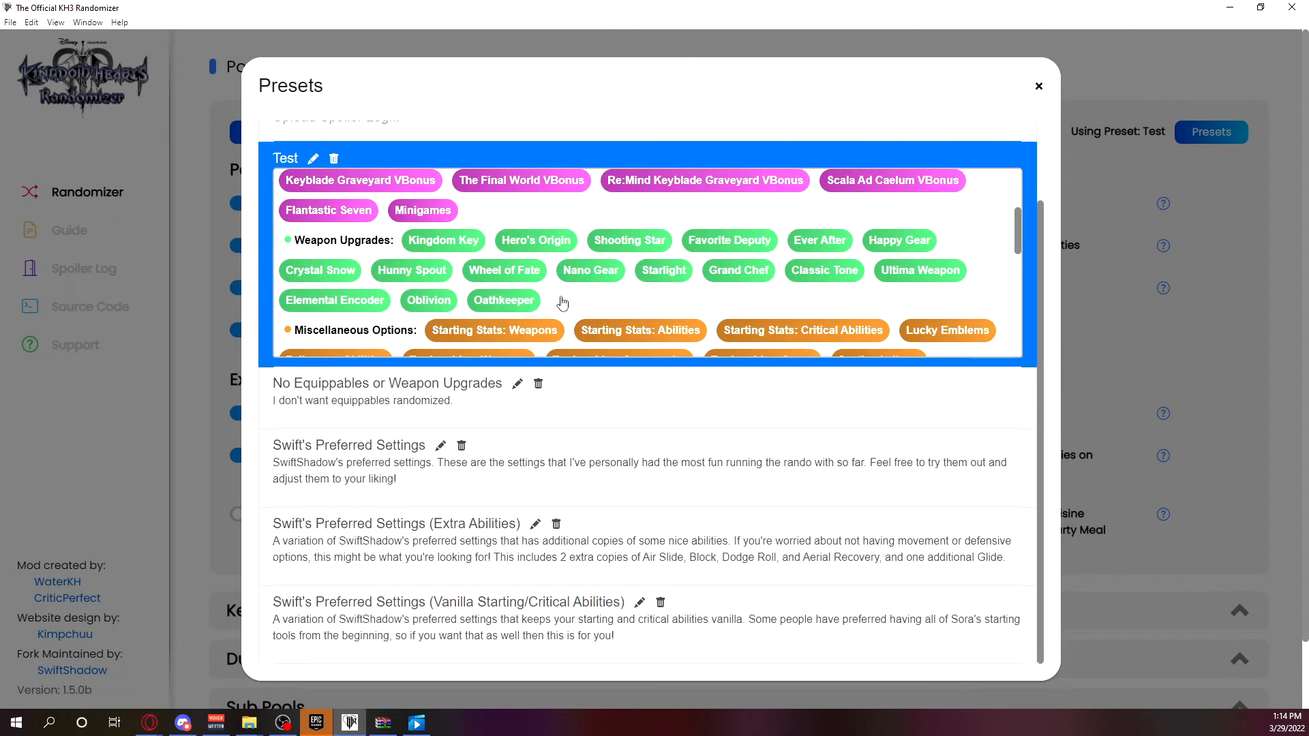
scroll(562, 303, "up", 3)
scroll(582, 285, "down", 8)
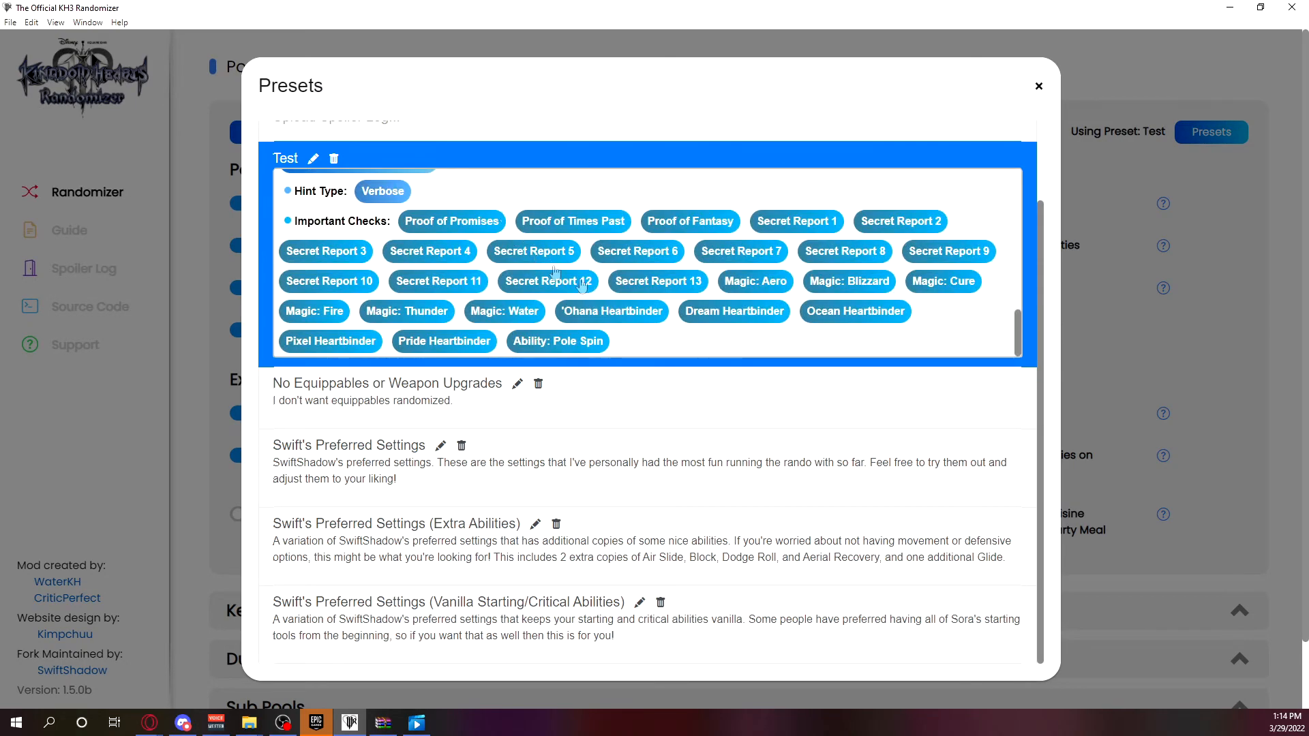
scroll(581, 285, "up", 7)
scroll(501, 234, "up", 2)
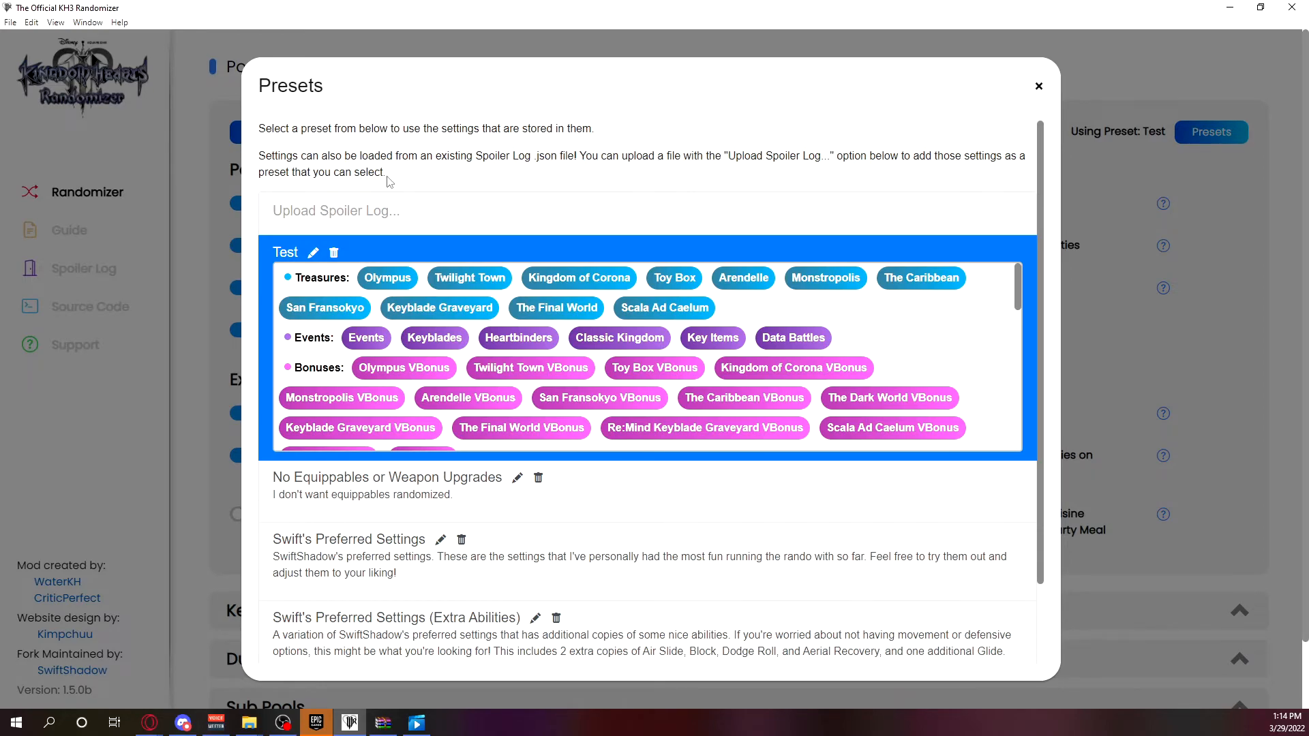
scroll(654, 331, "down", 6)
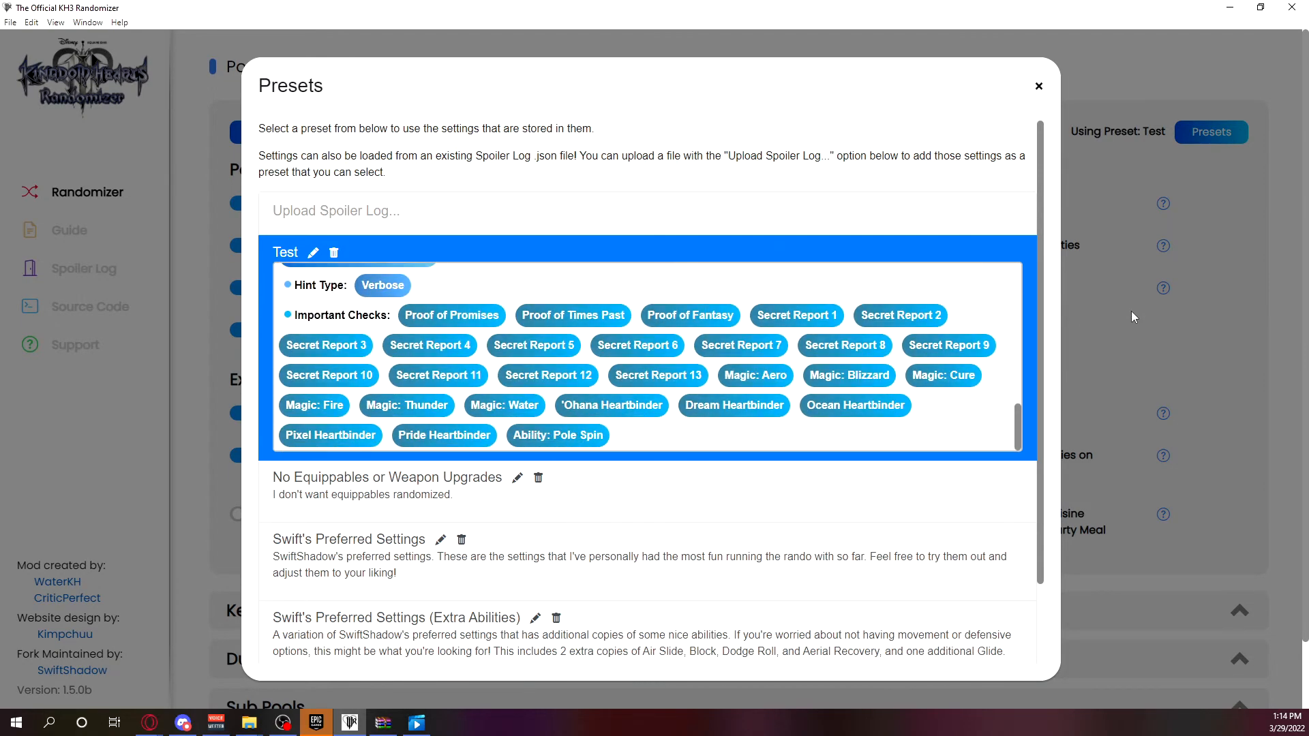
left_click(1204, 308)
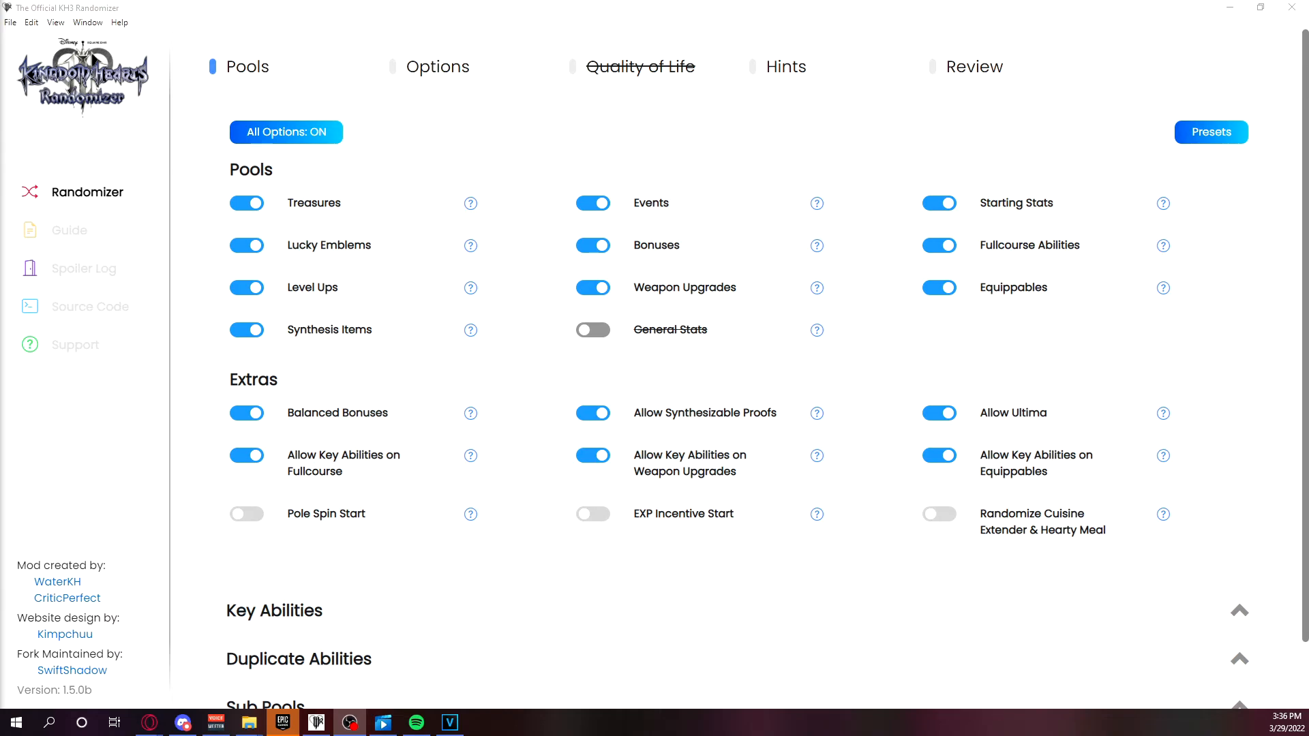
Switch to File Explorer and open the resources\bin\Settings folder inside KH3Randomizer to view the saved preset files.
left_click(248, 722)
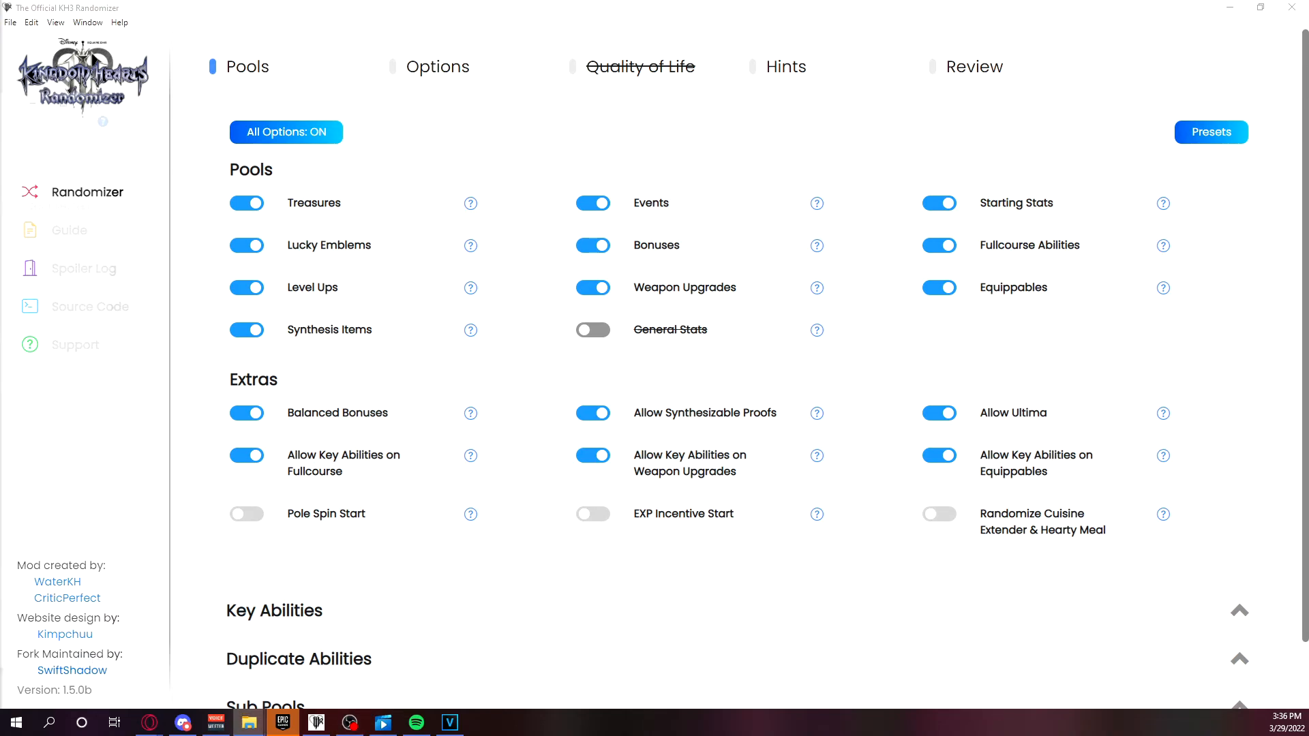
left_click(428, 230)
double_click(430, 230)
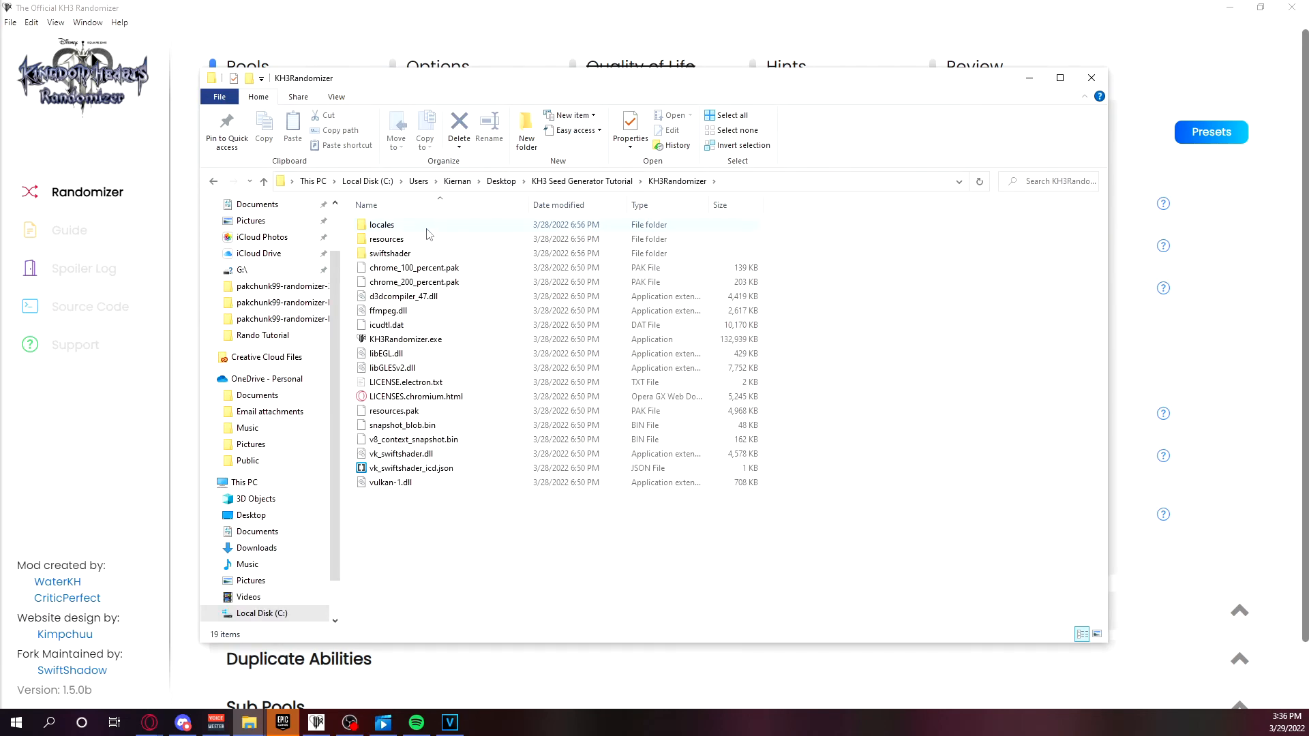
double_click(400, 242)
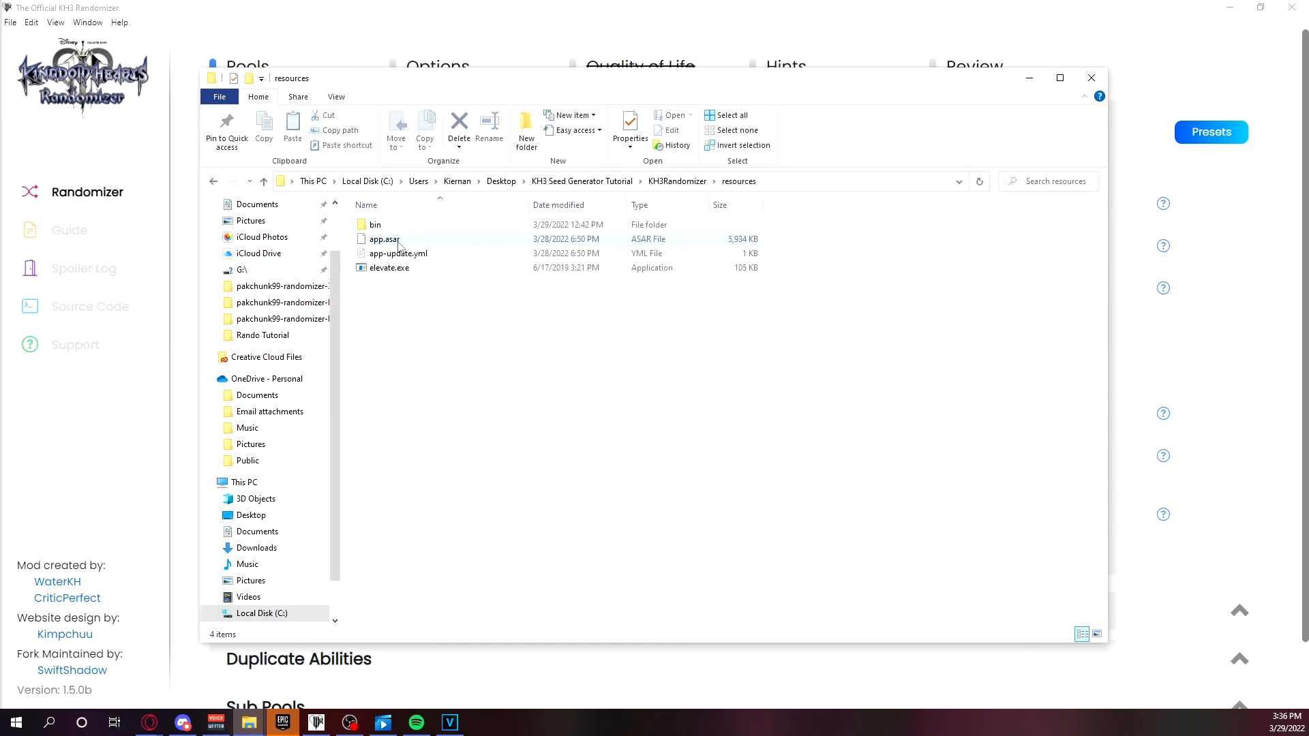
double_click(404, 228)
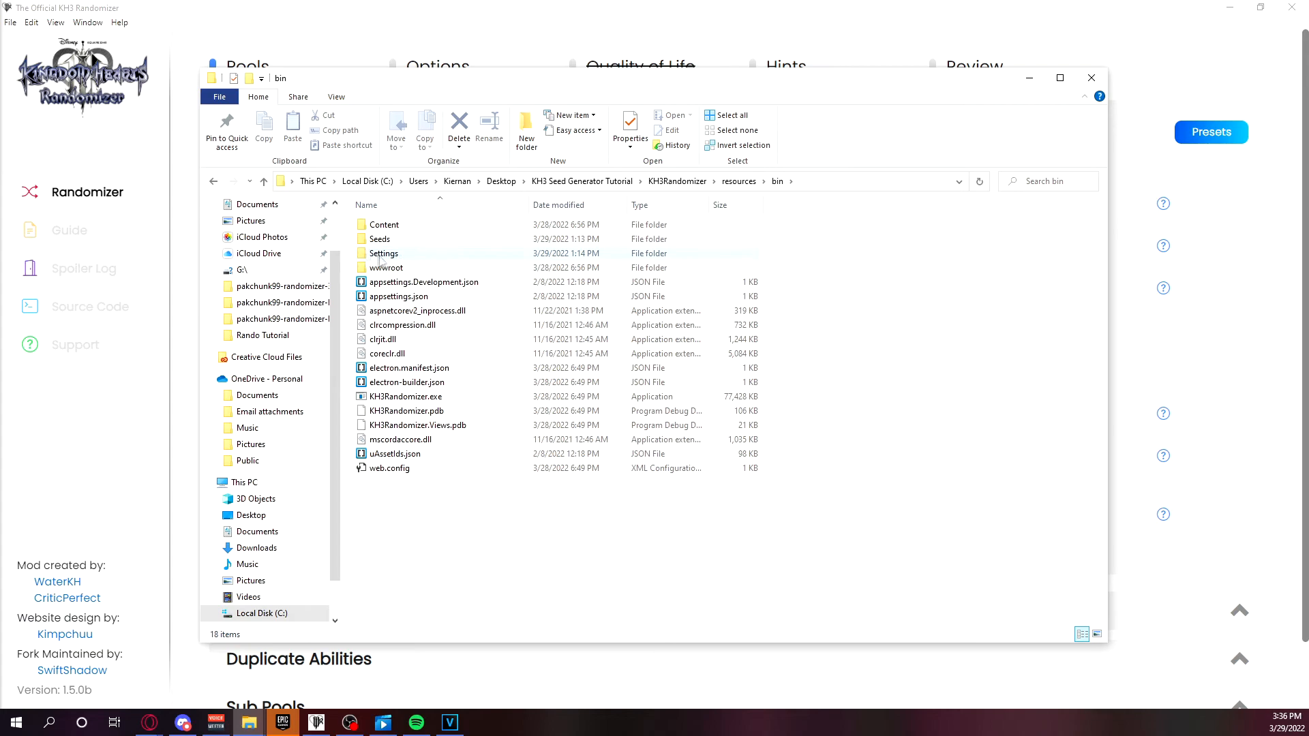
double_click(382, 254)
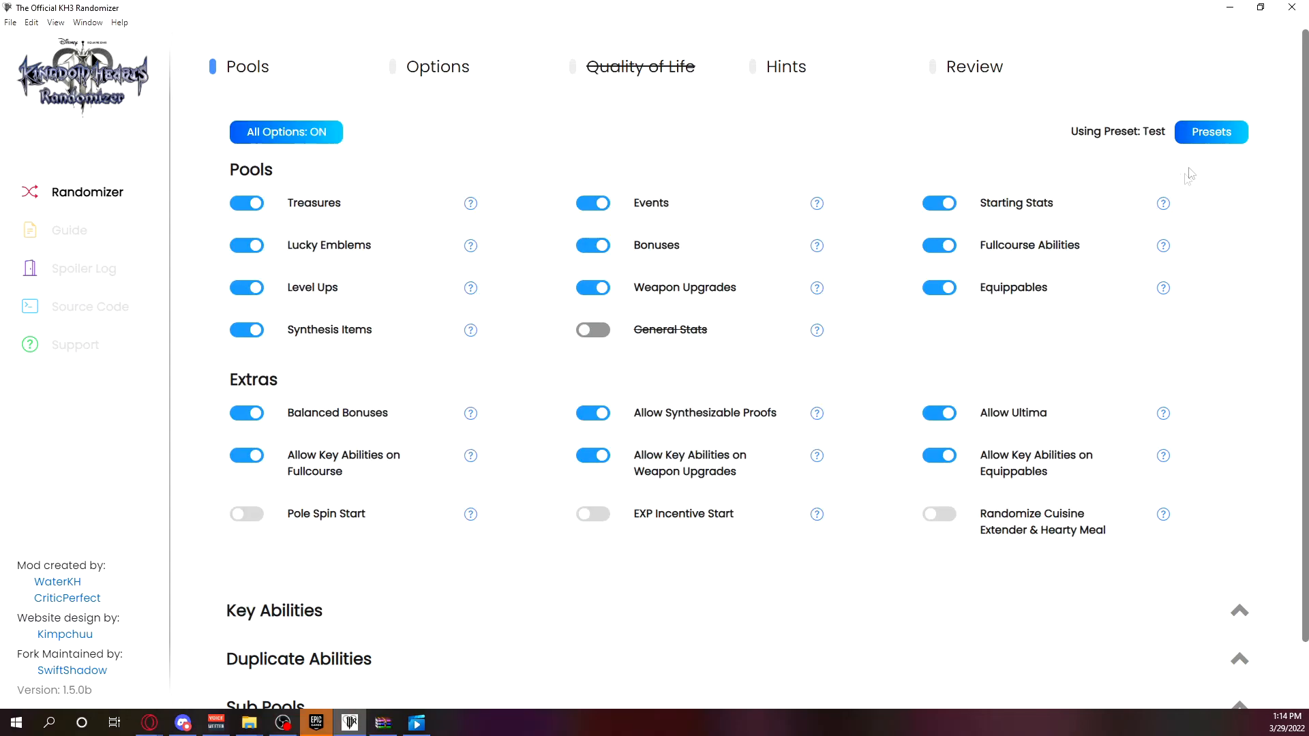
Return to the randomizer, check the selected Test preset in the presets list, and close the list.
left_click(1212, 139)
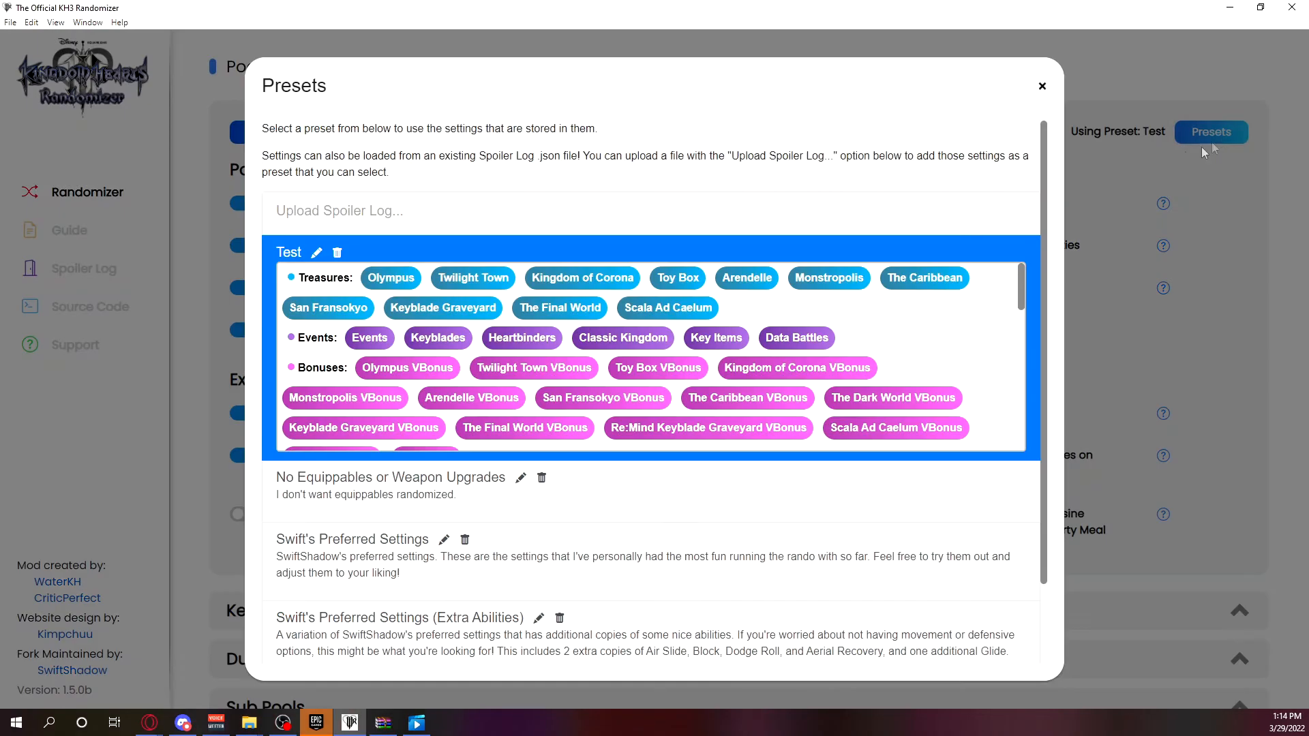
left_click(1103, 150)
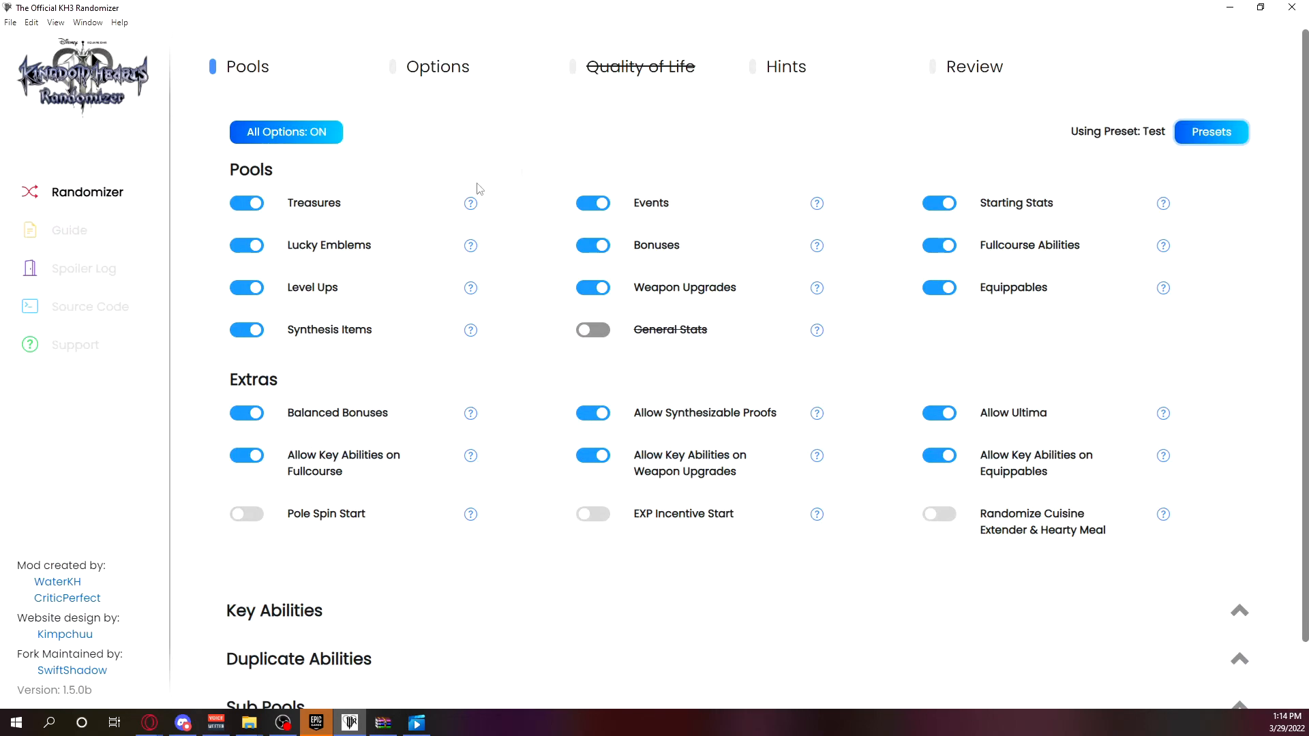
left_click(75, 284)
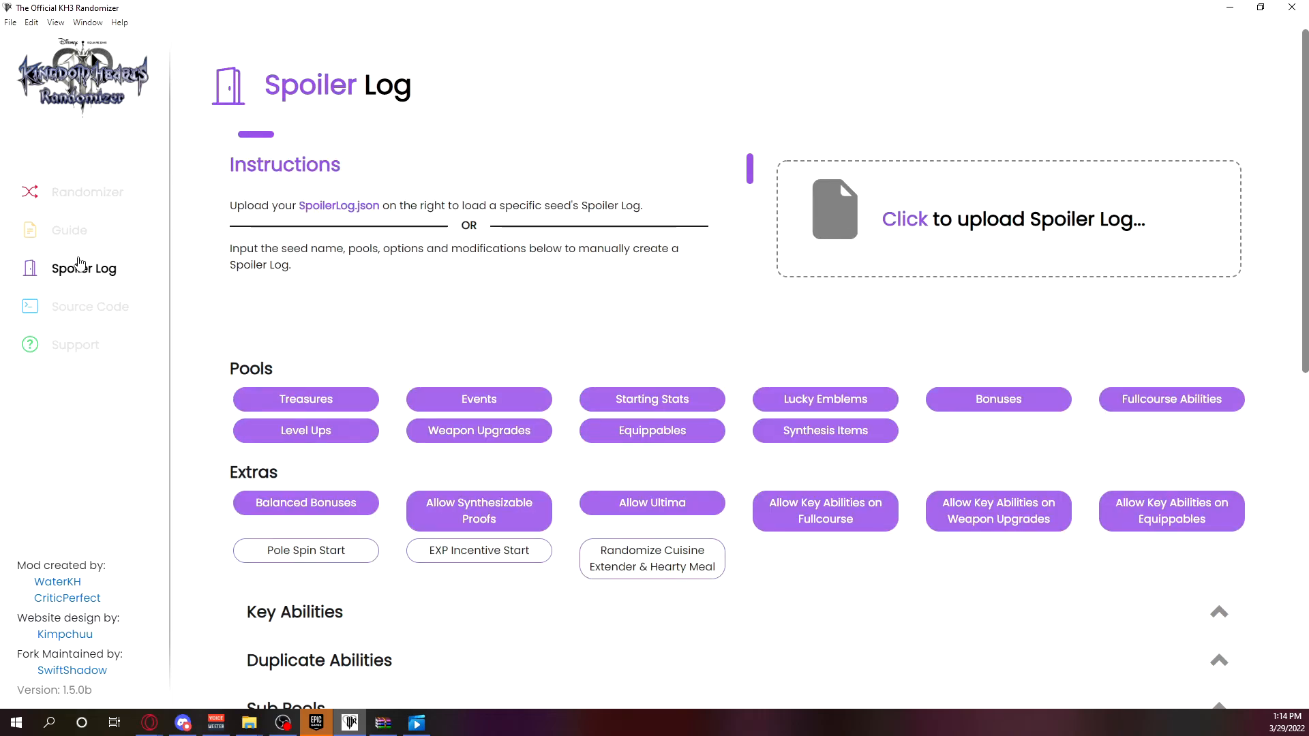
left_click(904, 212)
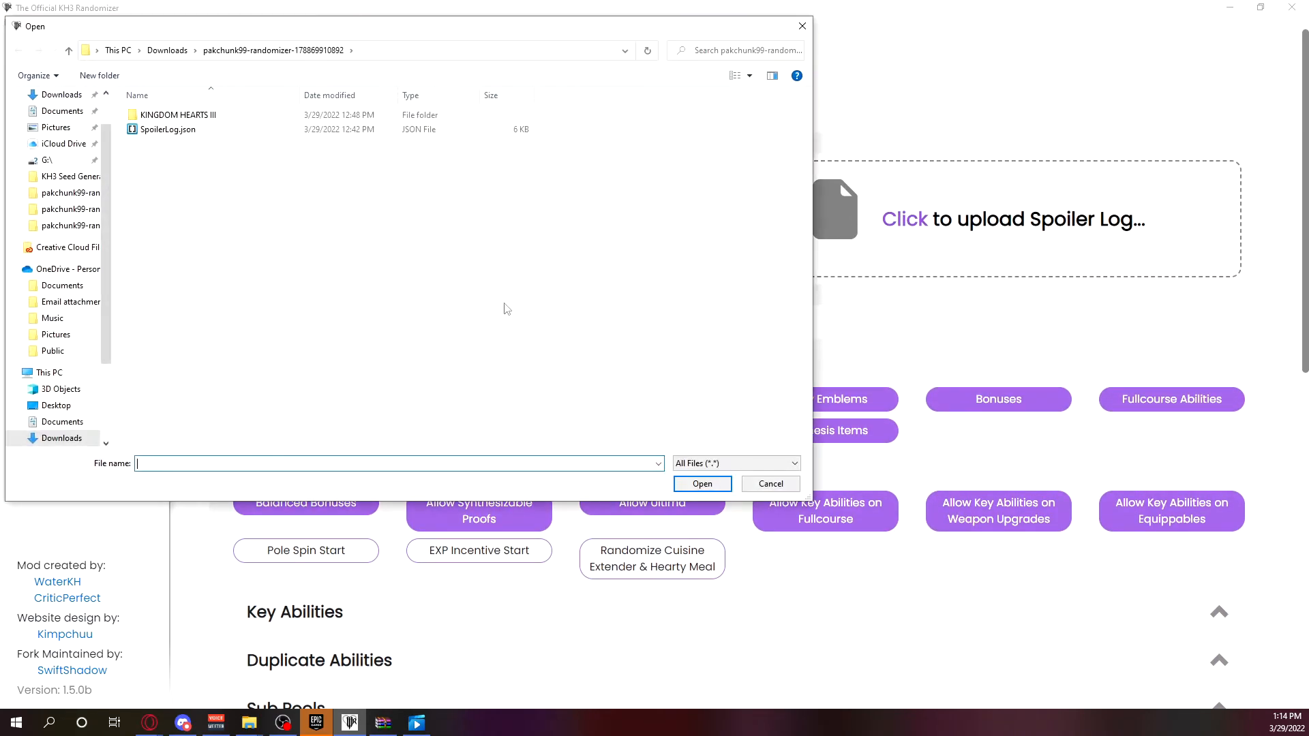
double_click(242, 130)
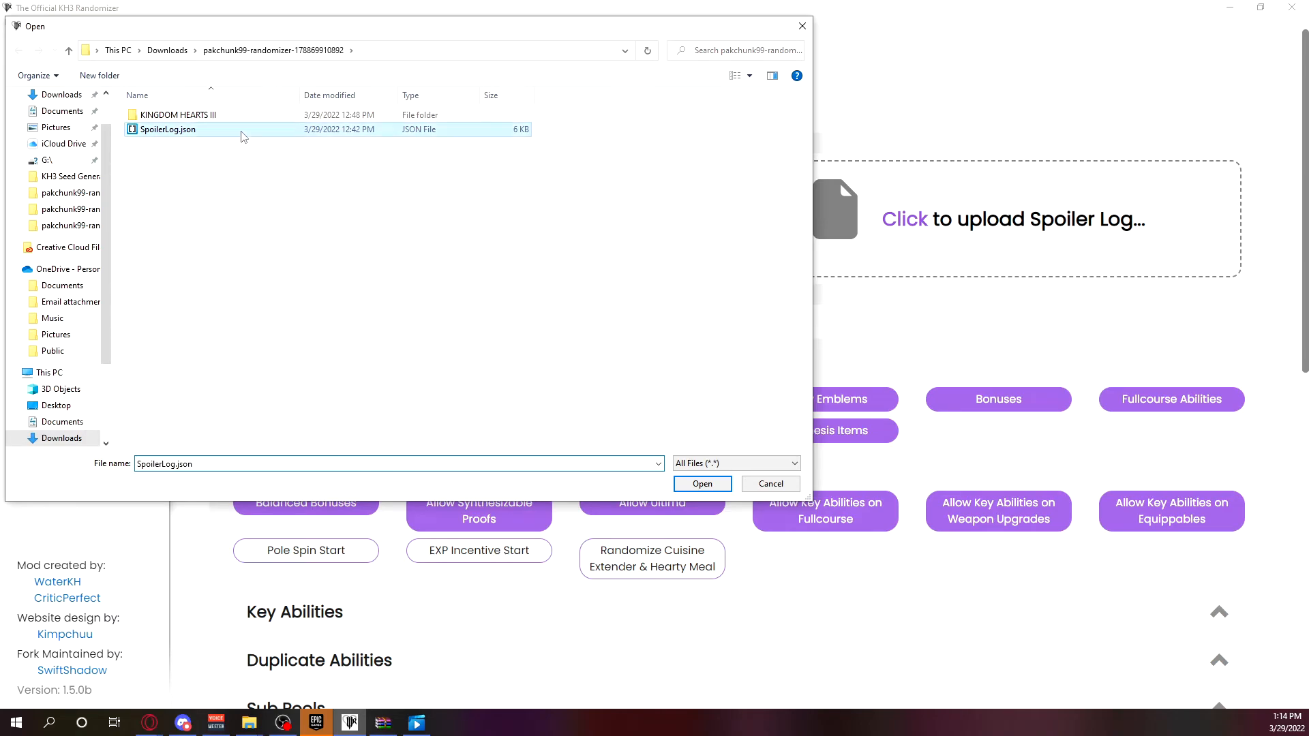
Review the Weapons, Abilities and Critical Abilities under the seed's Starting Stats, and collapse that section.
scroll(591, 388, "down", 5)
scroll(591, 388, "down", 4)
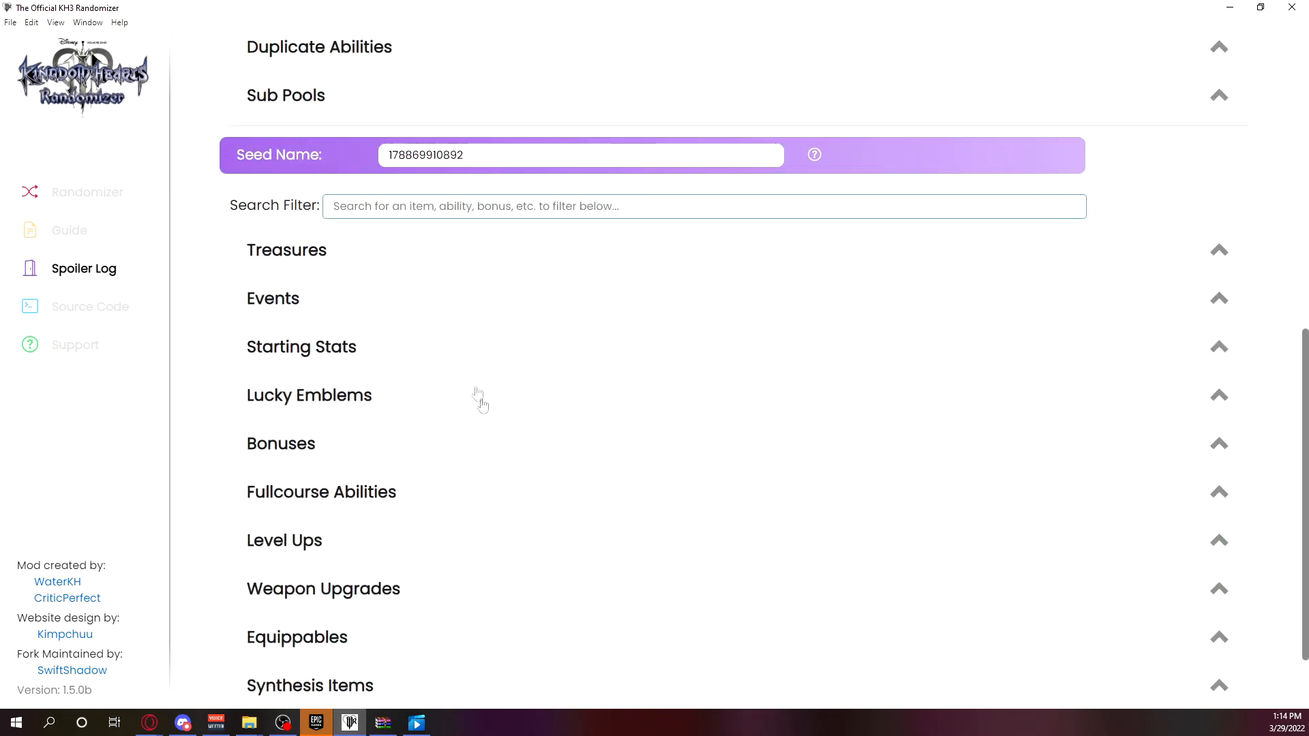
scroll(424, 249, "down", 2)
left_click(359, 247)
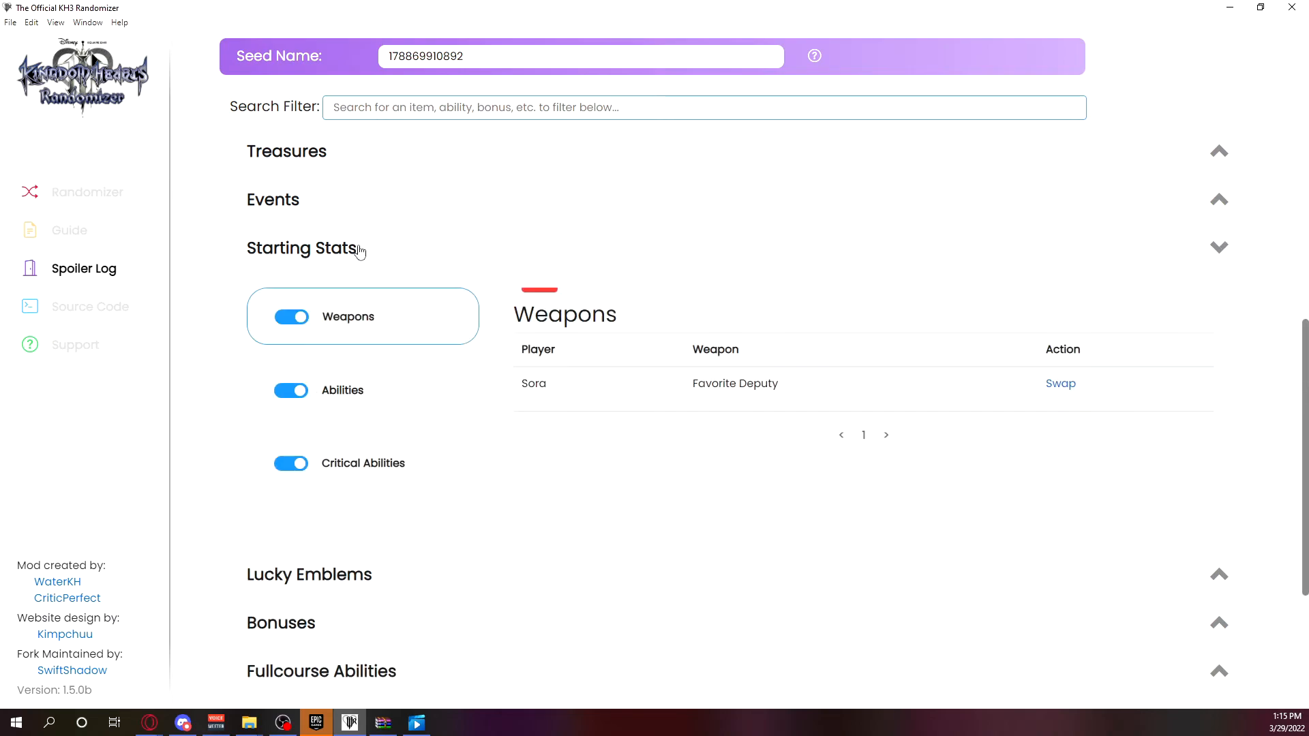
left_click(383, 403)
left_click(417, 473)
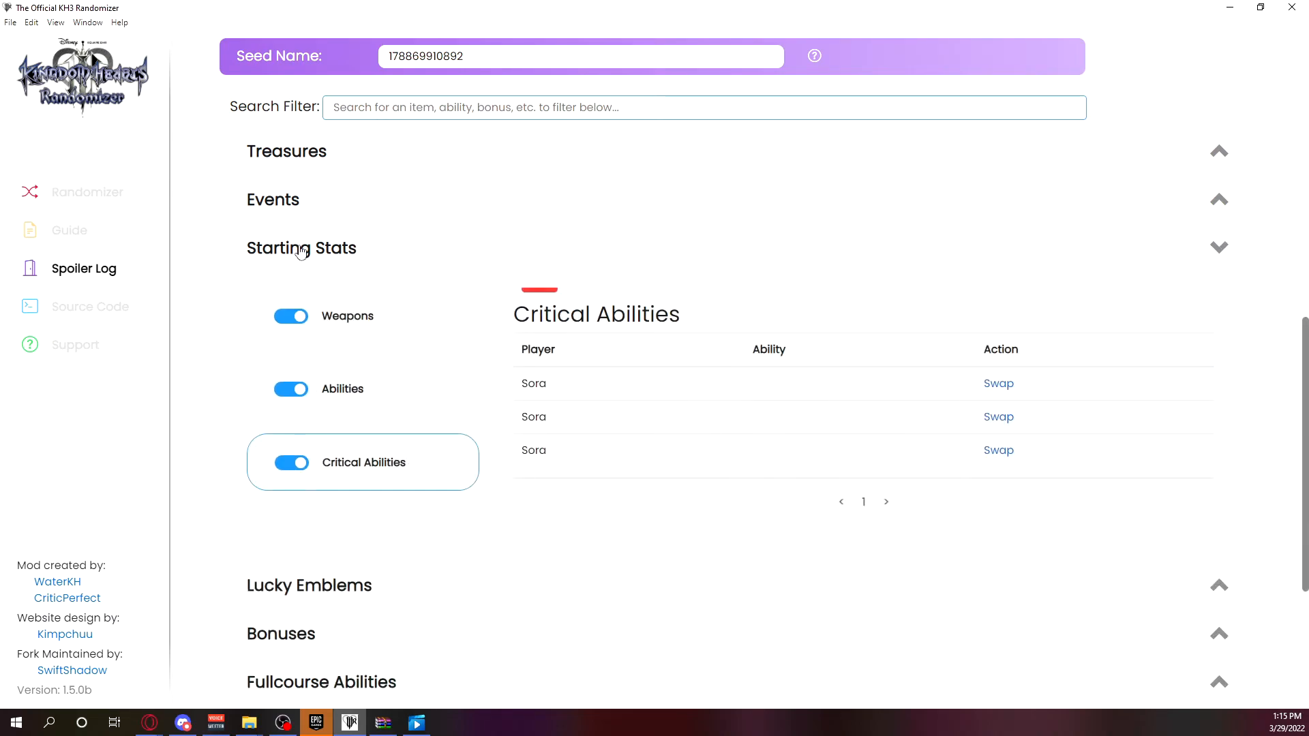
left_click(301, 251)
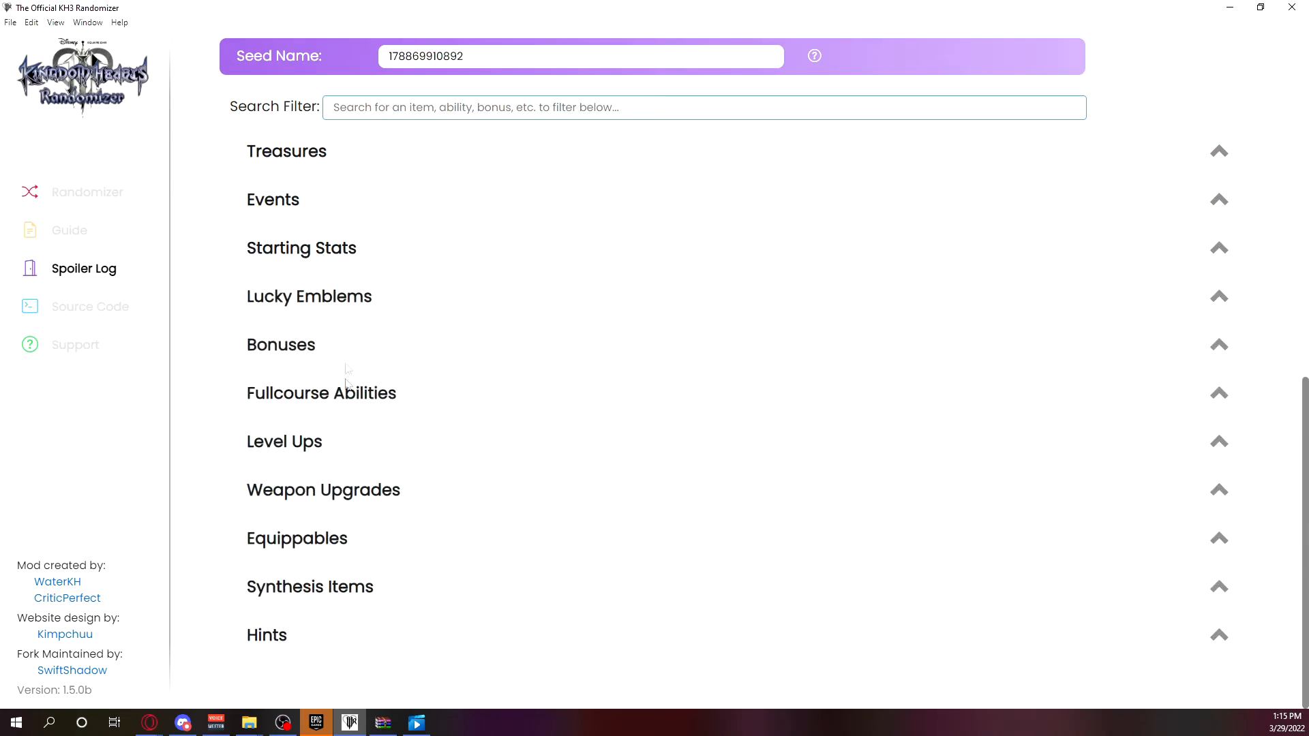
Read through the seed's Hints for Secret Reports 1 to 13, and collapse the section.
left_click(377, 638)
scroll(412, 599, "down", 5)
scroll(416, 361, "down", 12)
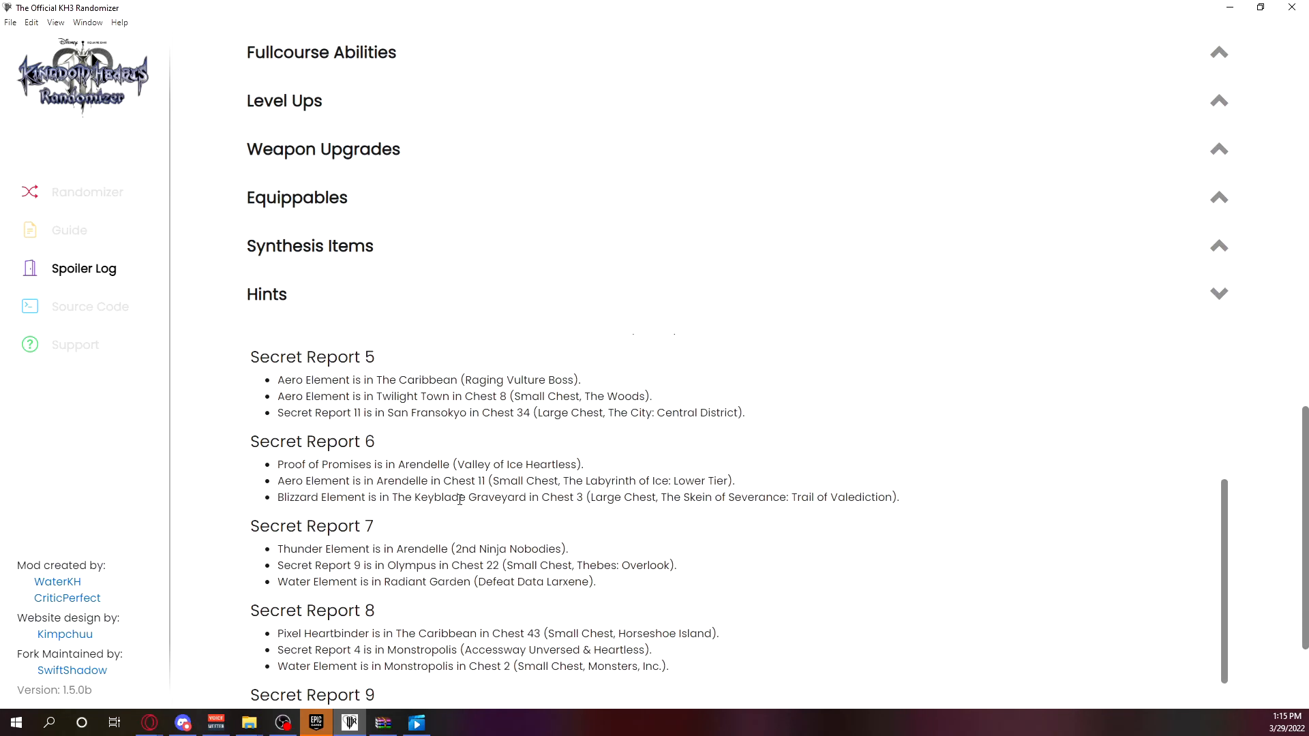
scroll(487, 418, "up", 10)
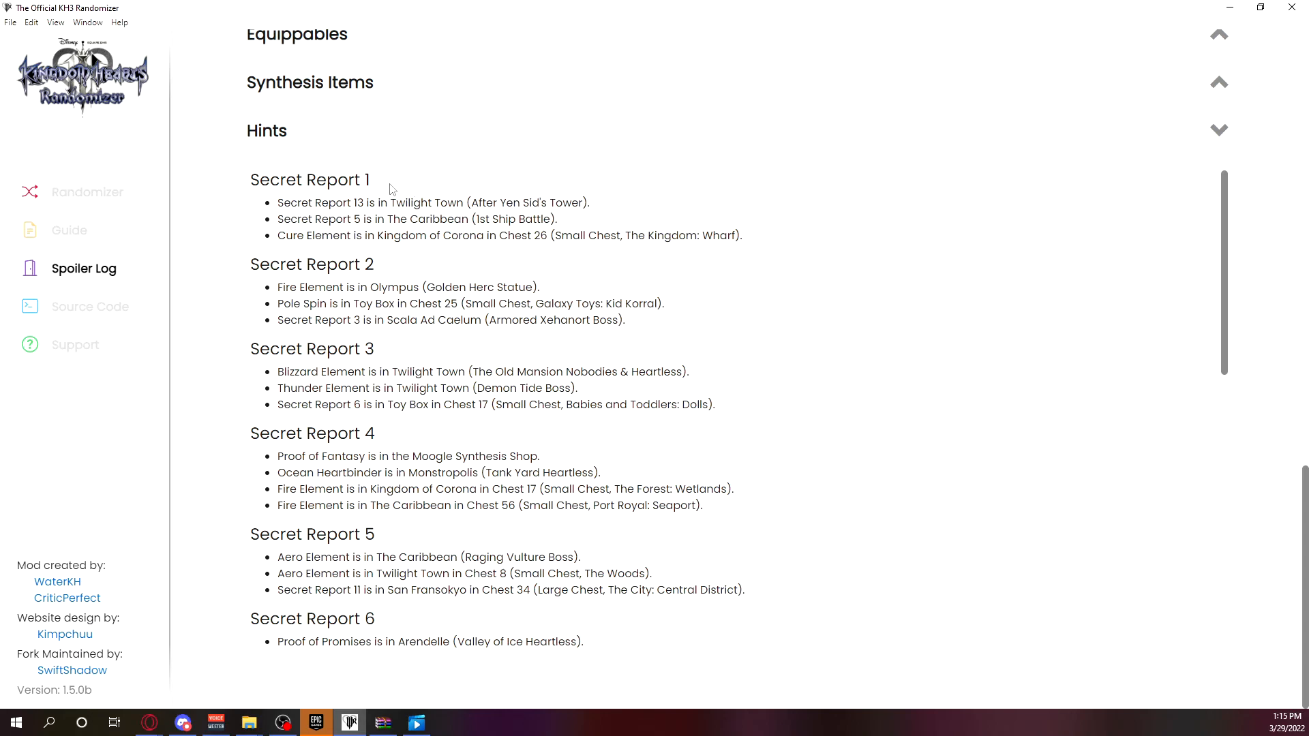
scroll(394, 189, "down", 7)
scroll(375, 311, "down", 3)
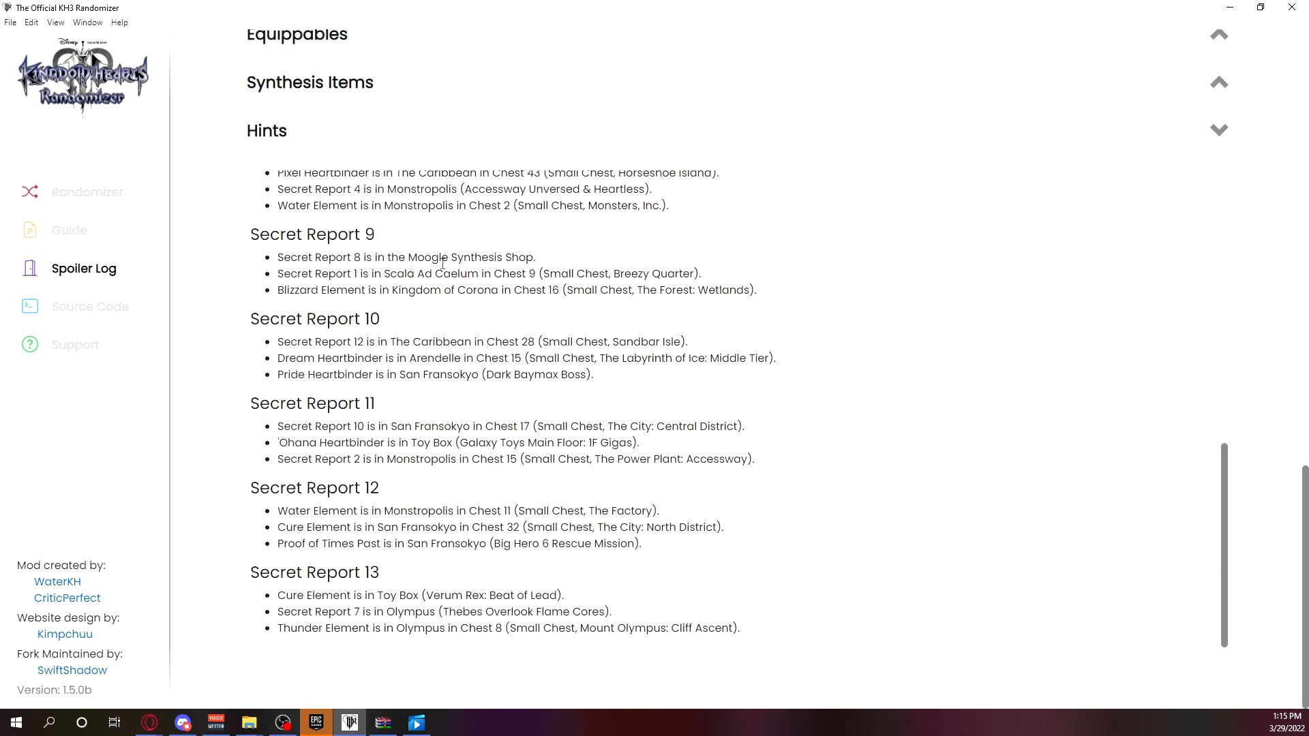
left_click(370, 142)
Filter the spoiler log entries by "proof".
scroll(446, 470, "up", 4)
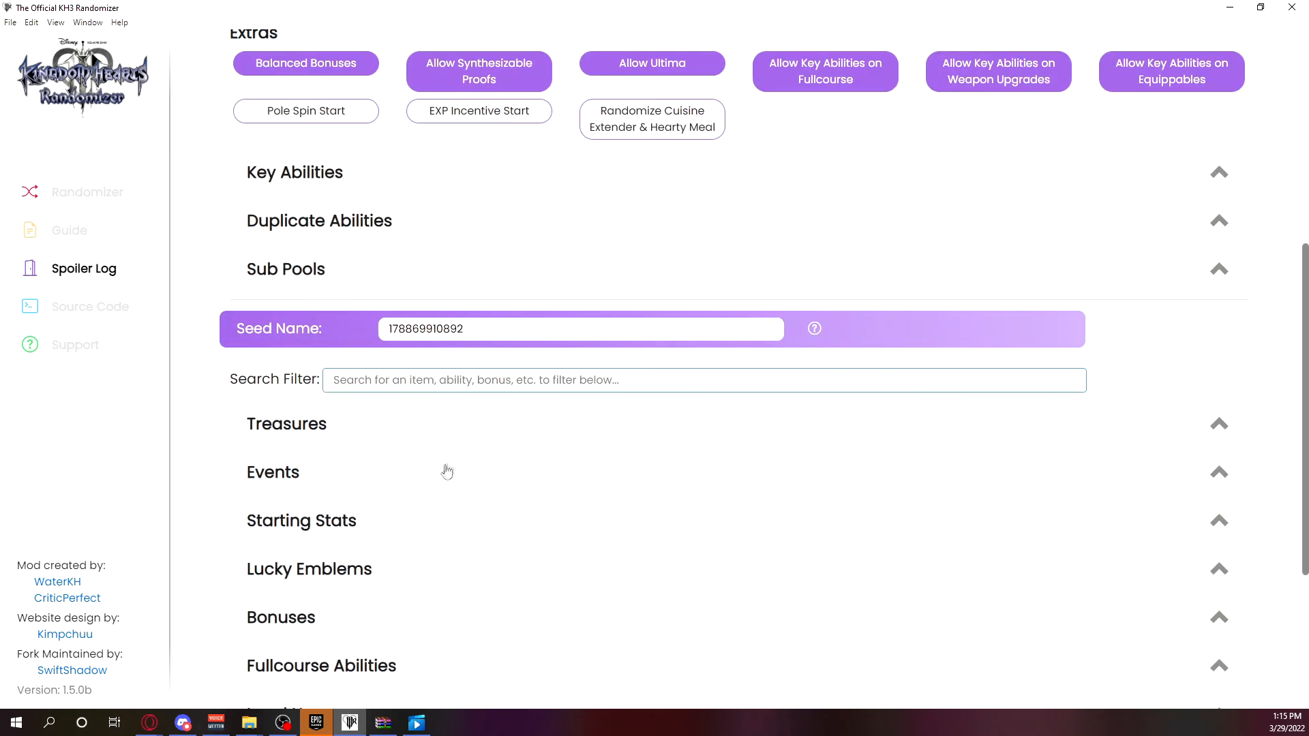
scroll(457, 443, "down", 3)
left_click(430, 177)
type("proof")
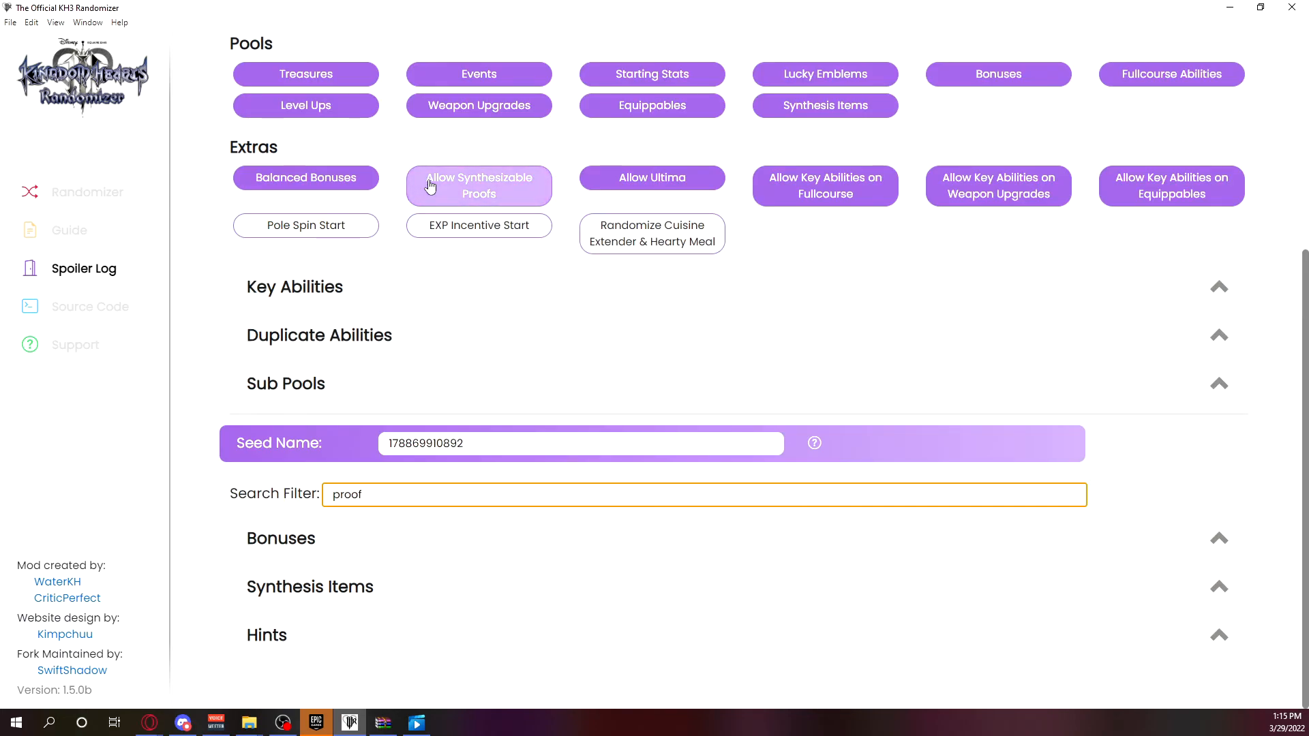
Examine where the proofs are located in the filtered Bonuses worlds and Synthesis Items.
left_click(338, 540)
scroll(389, 491, "down", 3)
left_click(422, 462)
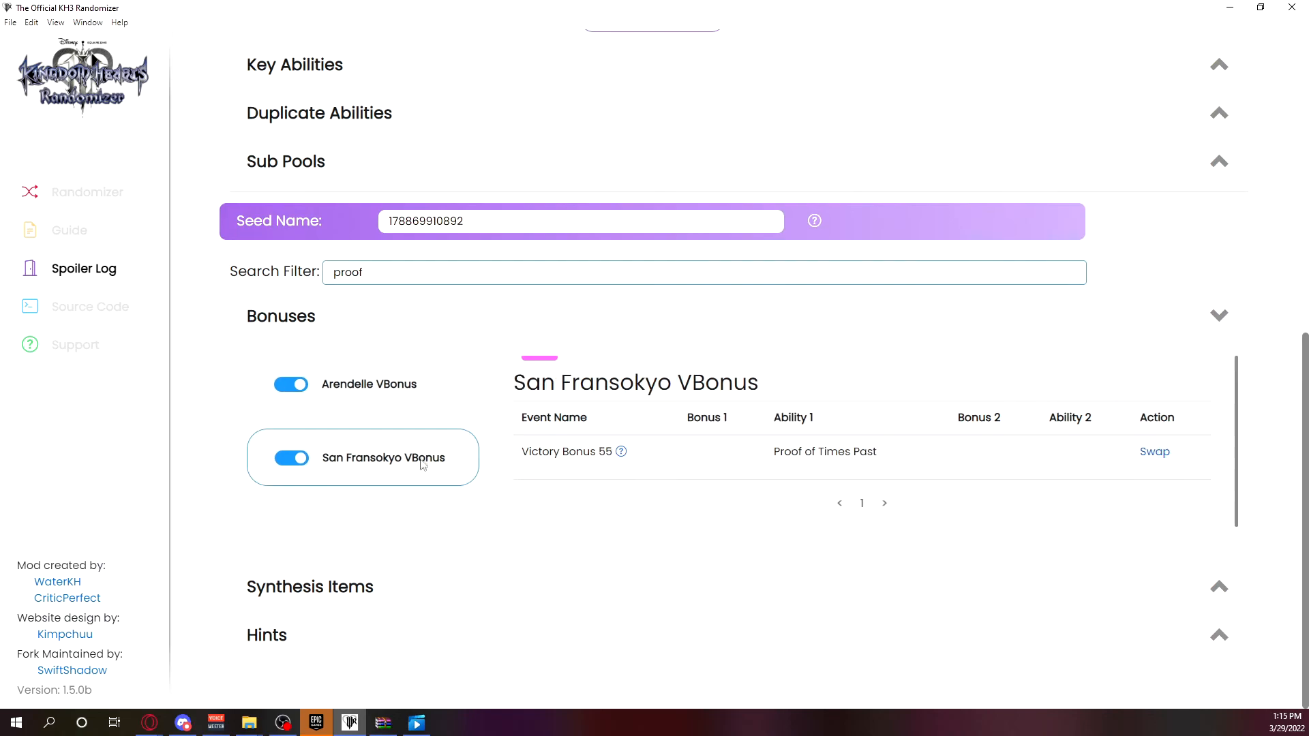
left_click(440, 586)
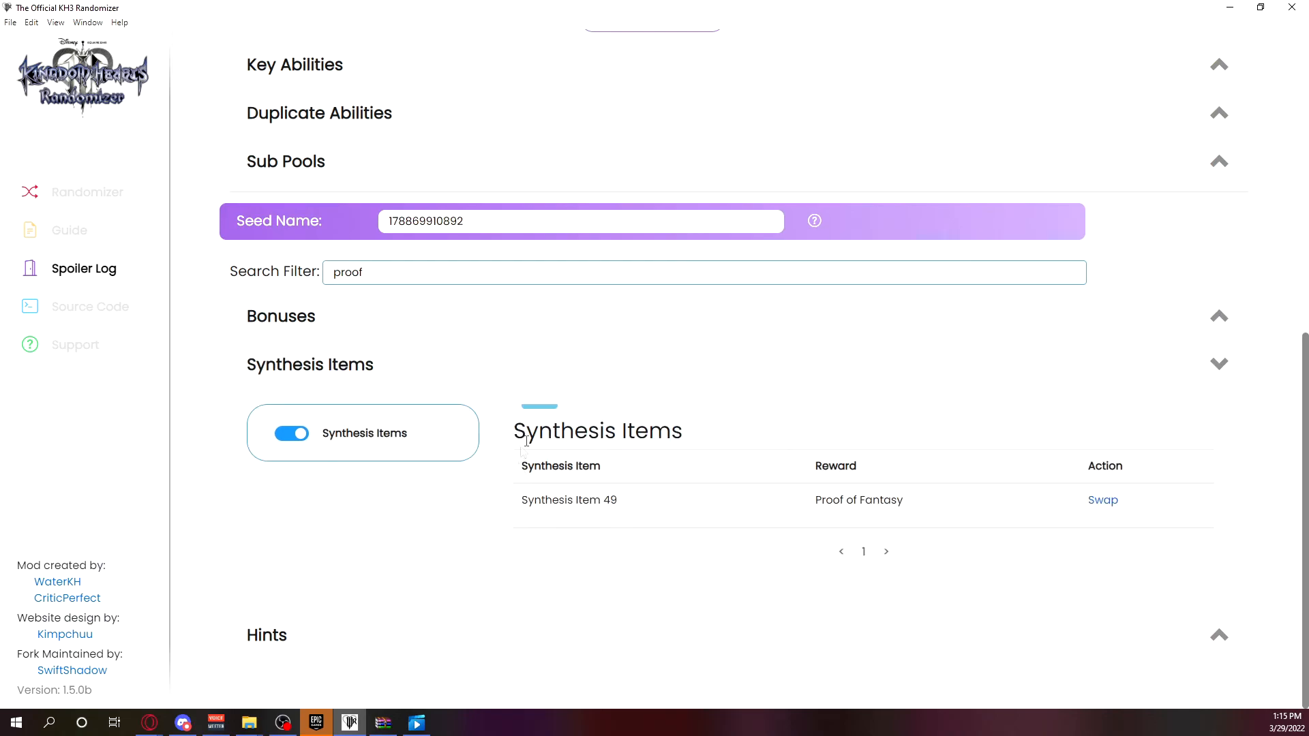
left_click(485, 332)
scroll(468, 371, "up", 8)
scroll(505, 252, "down", 8)
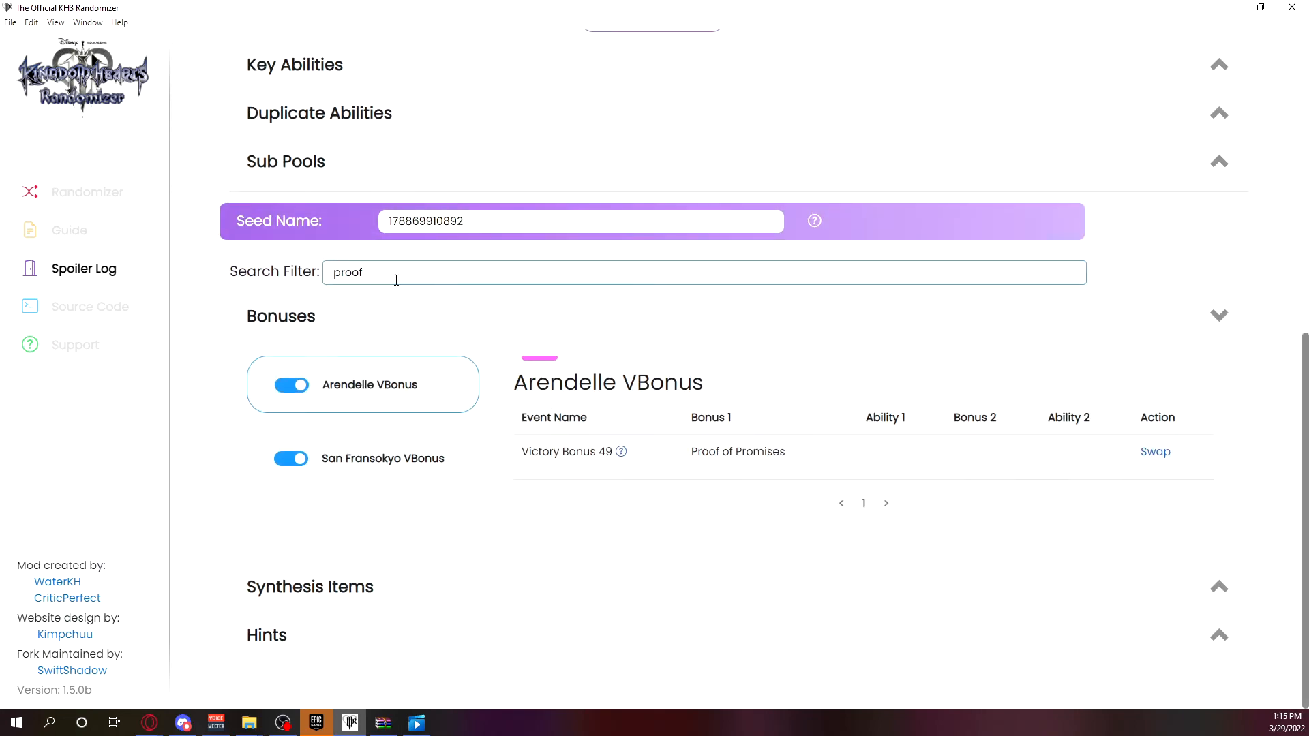
Clear the spoiler log's search filter.
triple_click(392, 272)
key("BackSpace")
left_click(68, 210)
Review the seed's Key Abilities, Duplicate Abilities and Sub Pools settings, and collapse them again.
left_click(389, 334)
scroll(397, 506, "down", 2)
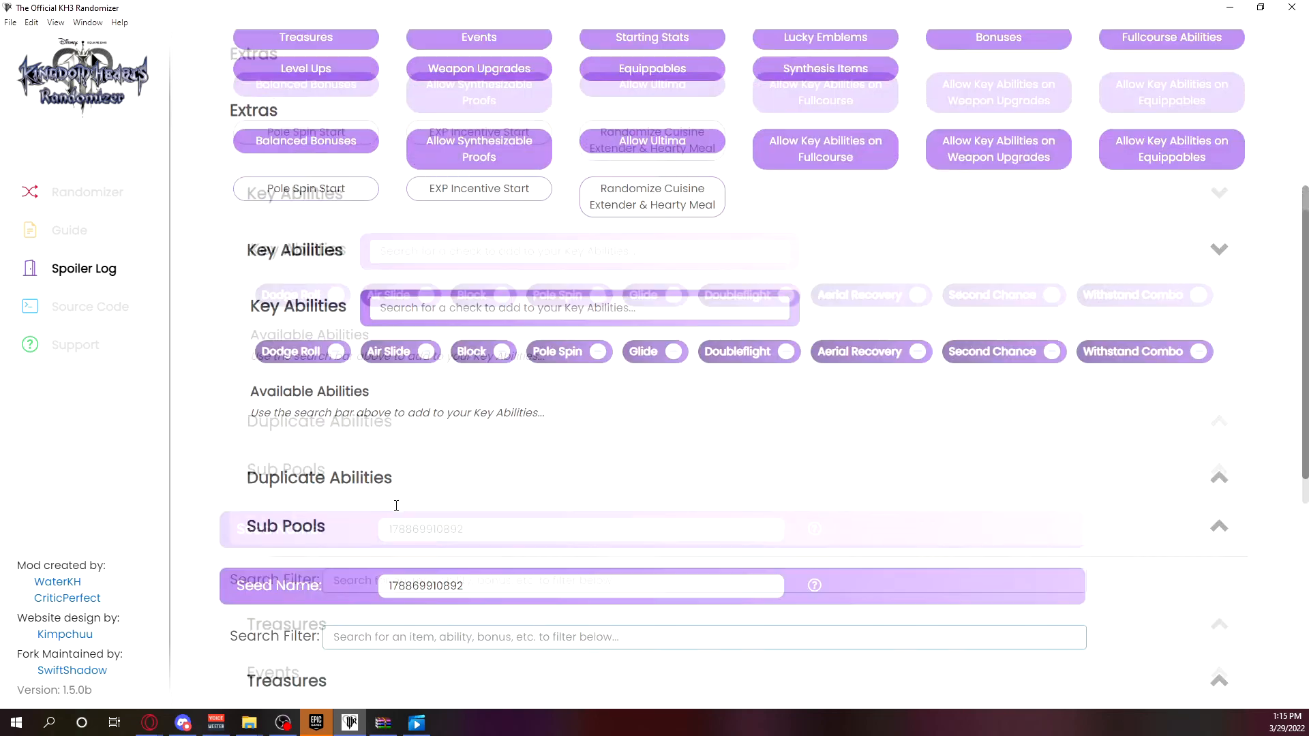
scroll(396, 505, "down", 3)
scroll(392, 505, "up", 3)
left_click(386, 505)
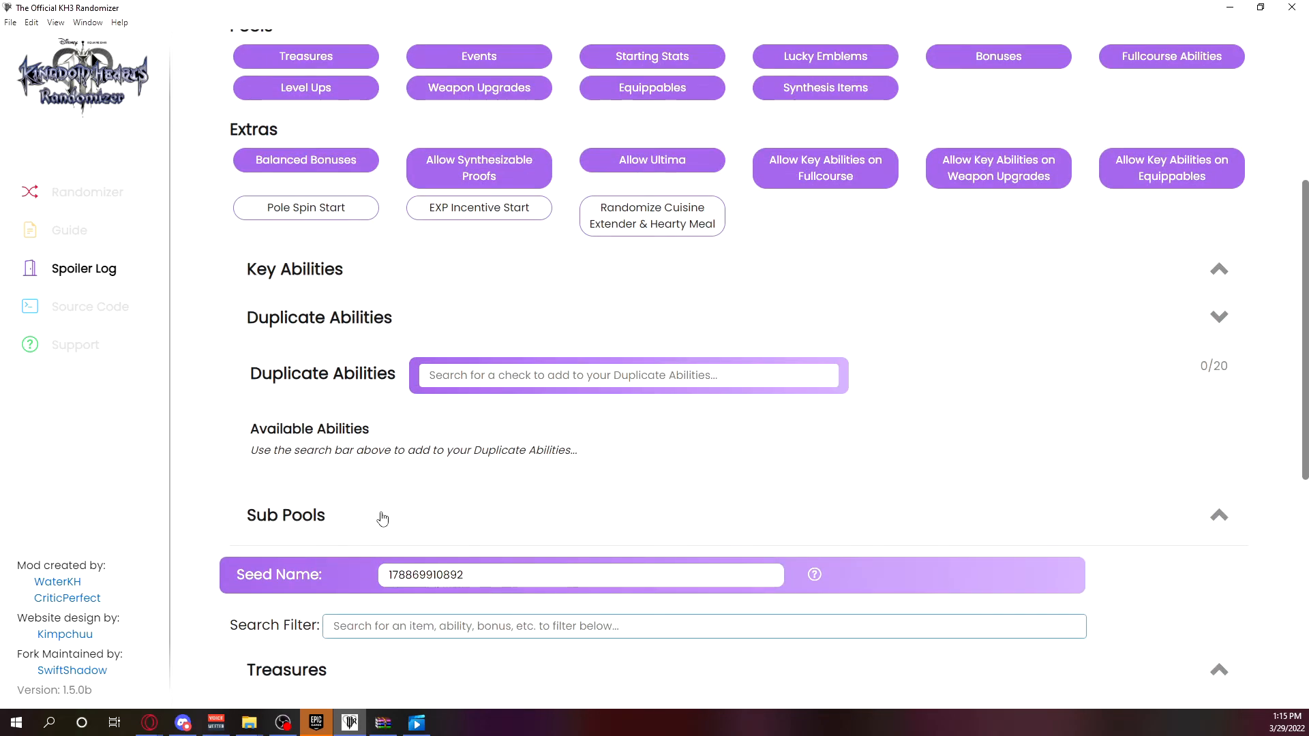
left_click(383, 519)
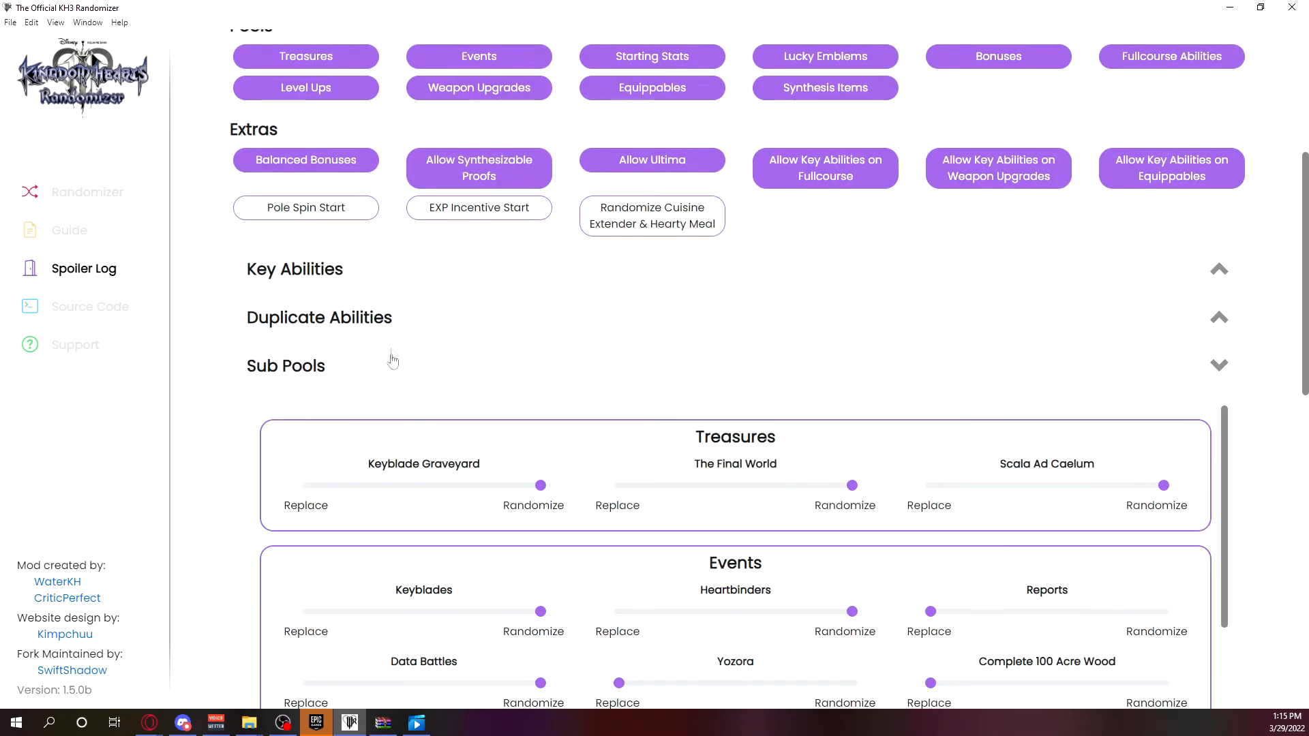
left_click(422, 287)
scroll(890, 169, "up", 4)
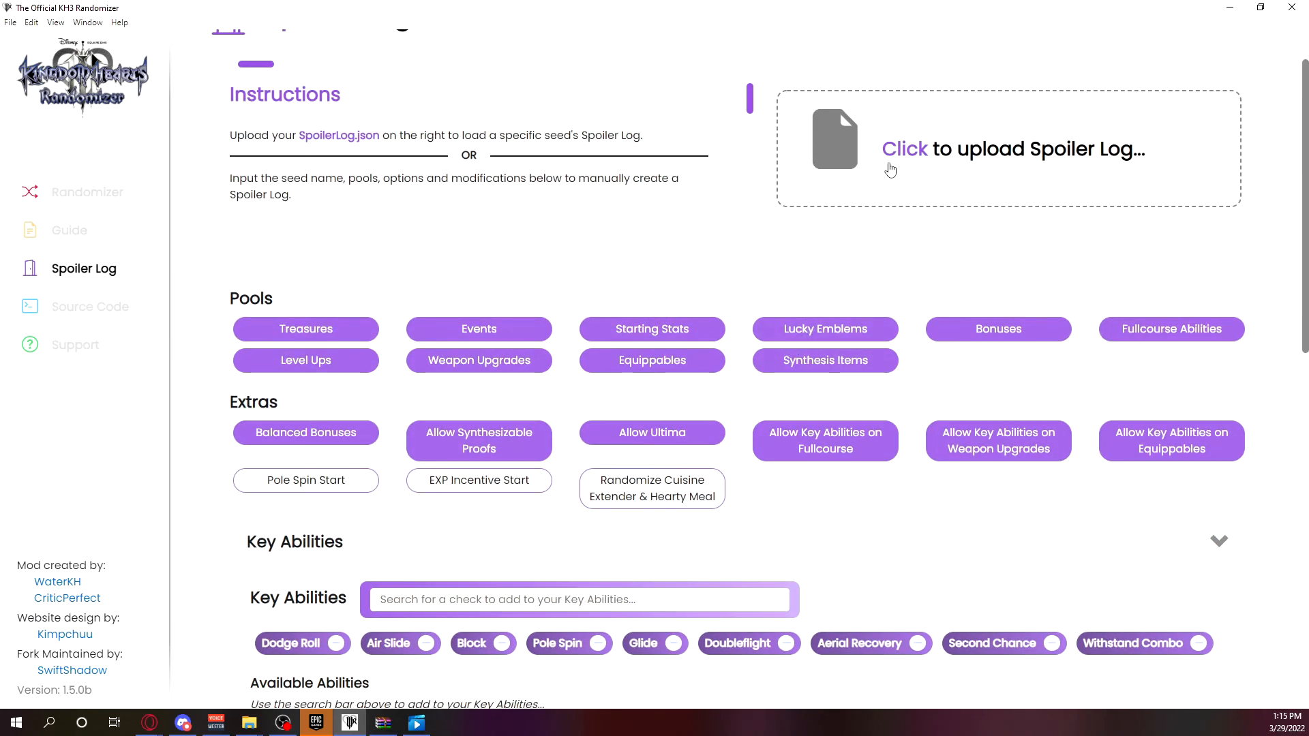
scroll(689, 473, "down", 5)
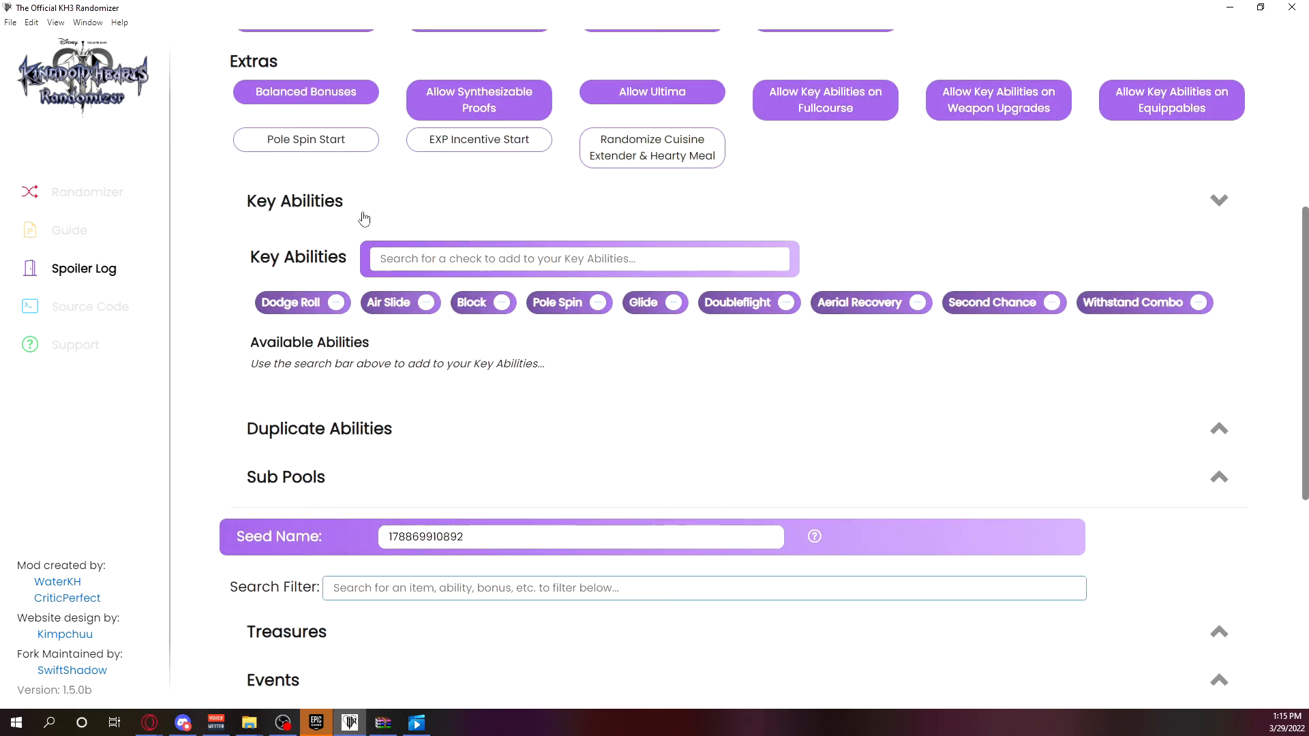
left_click(364, 217)
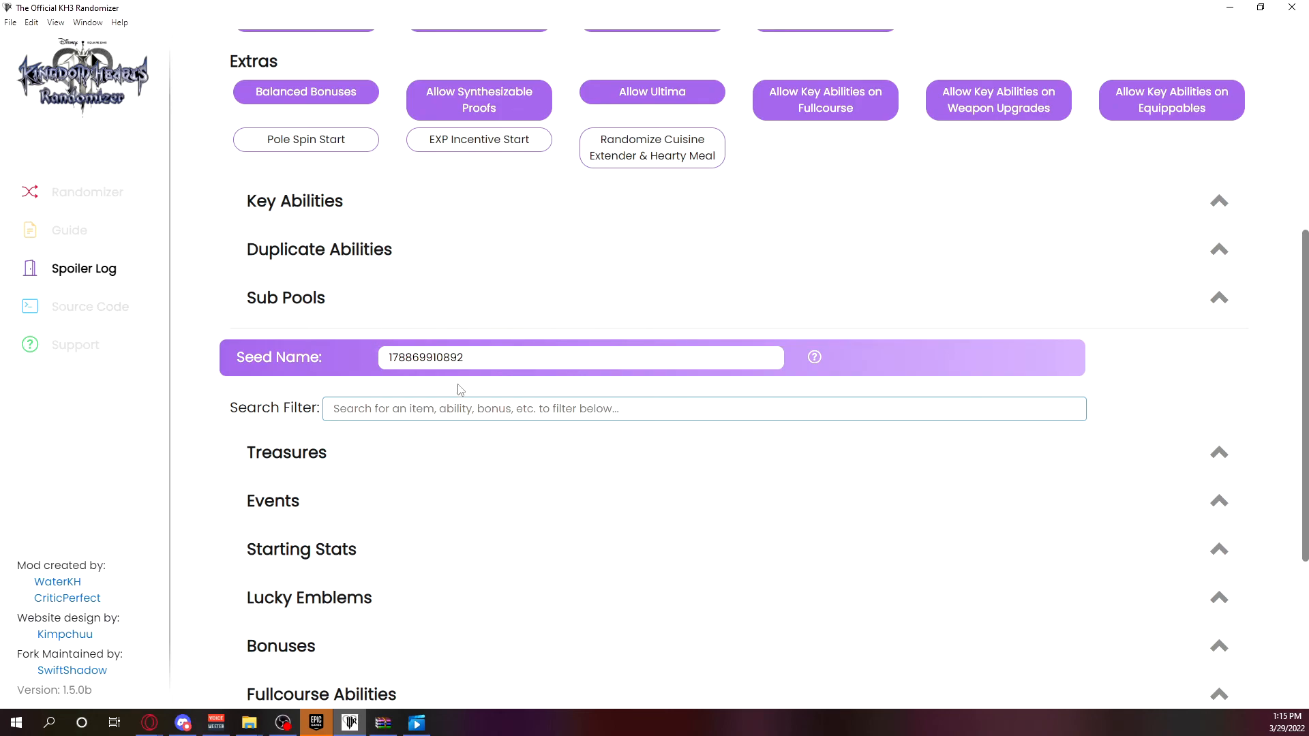
scroll(695, 272, "up", 5)
scroll(534, 301, "down", 10)
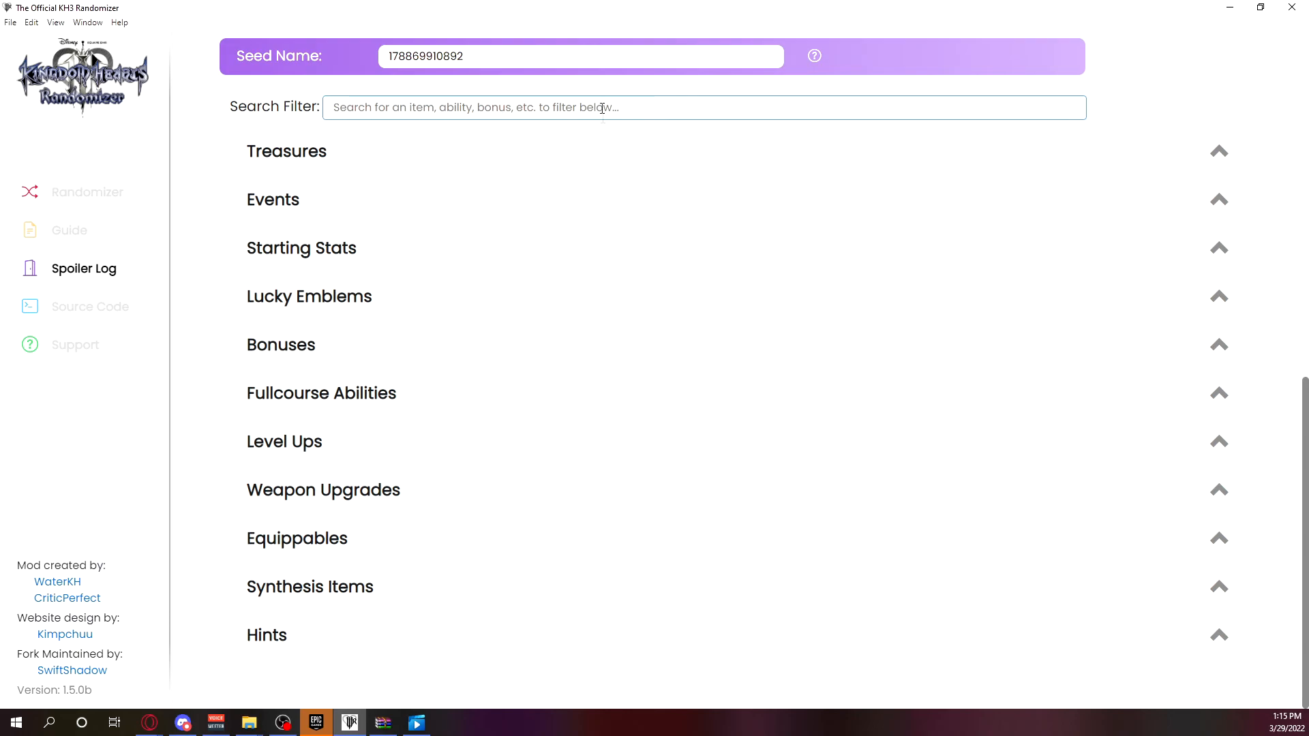
scroll(640, 395, "up", 5)
scroll(640, 395, "up", 3)
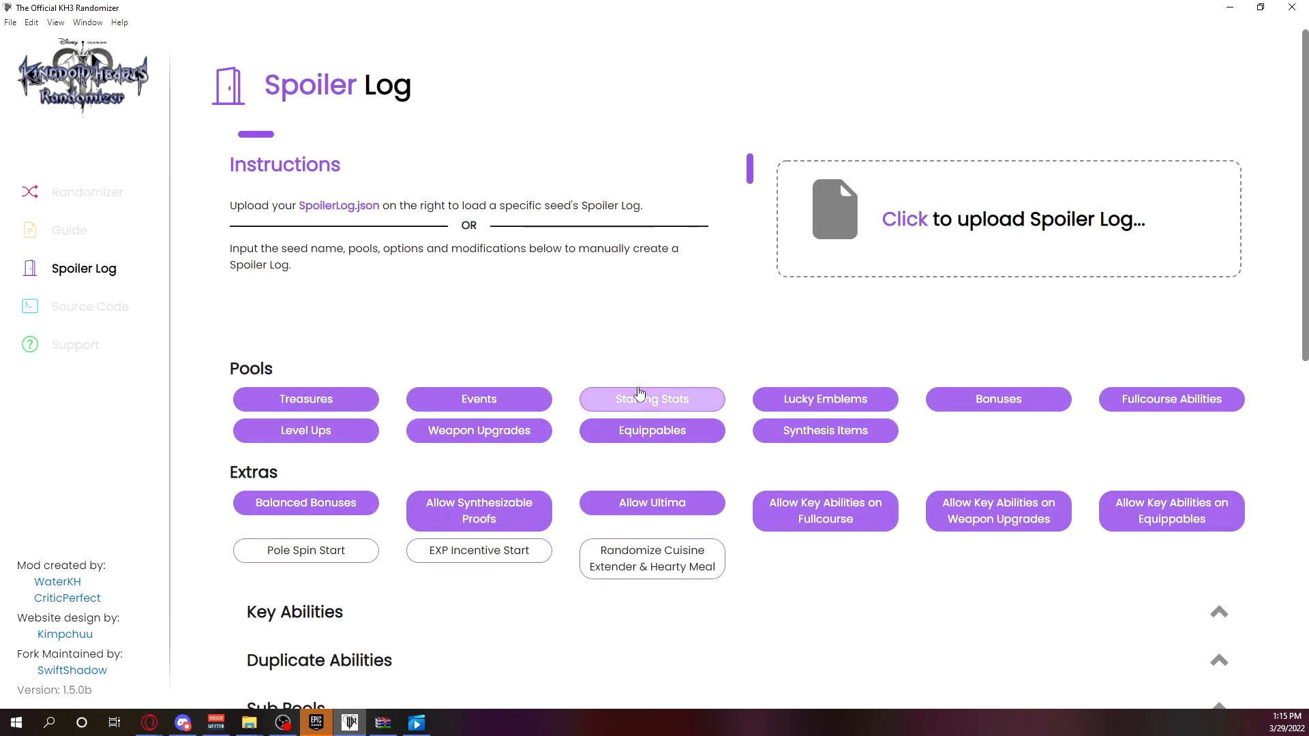